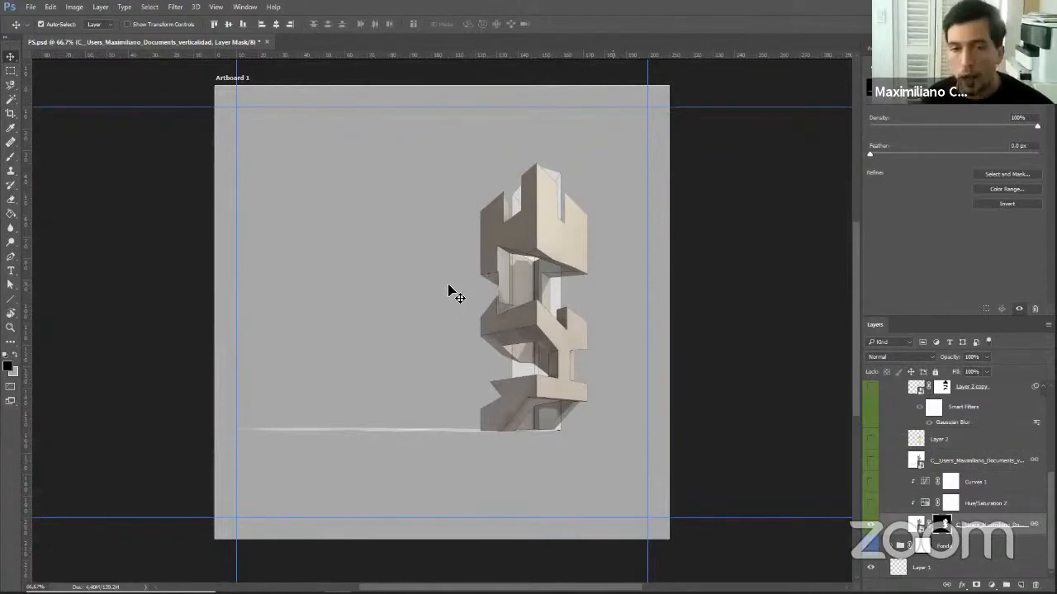
# Switch to Acrobat Reader, review the three pages of the tower PDF, and return to Photoshop.
pyautogui.moveTo(355, 593)
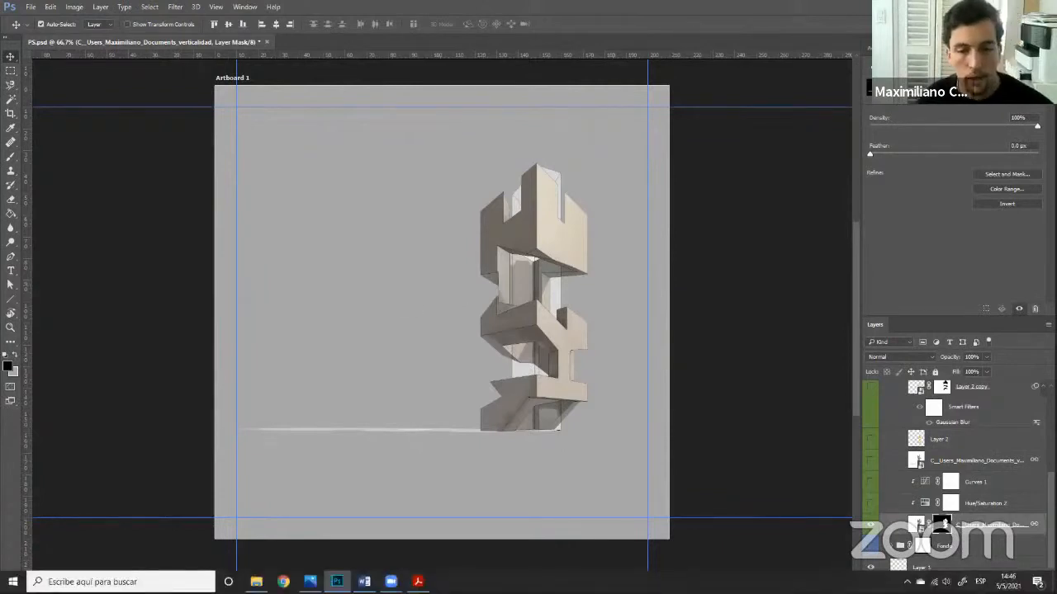
pyautogui.moveTo(417, 581)
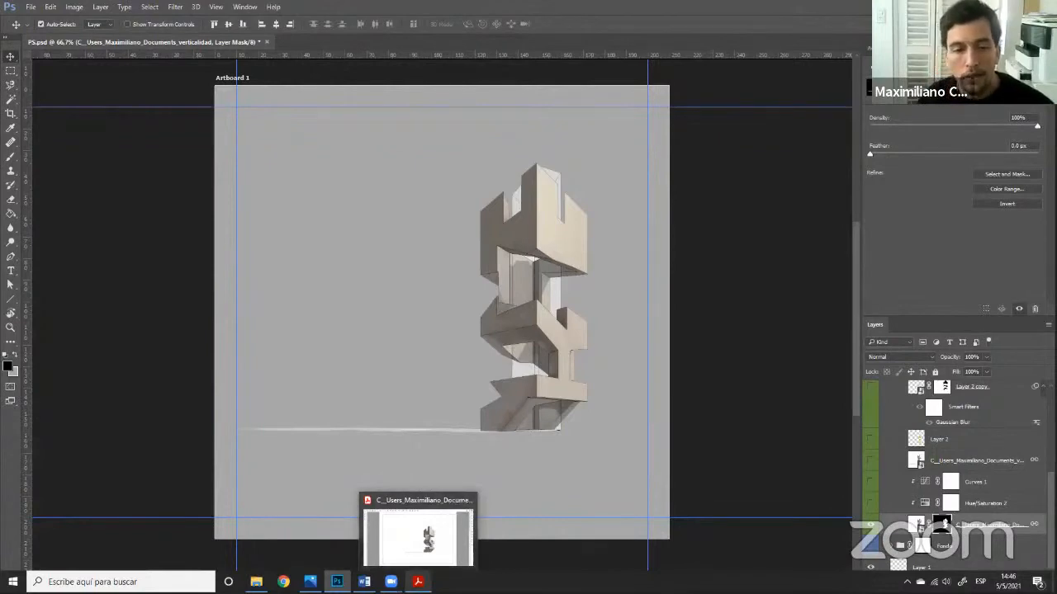
pyautogui.click(435, 564)
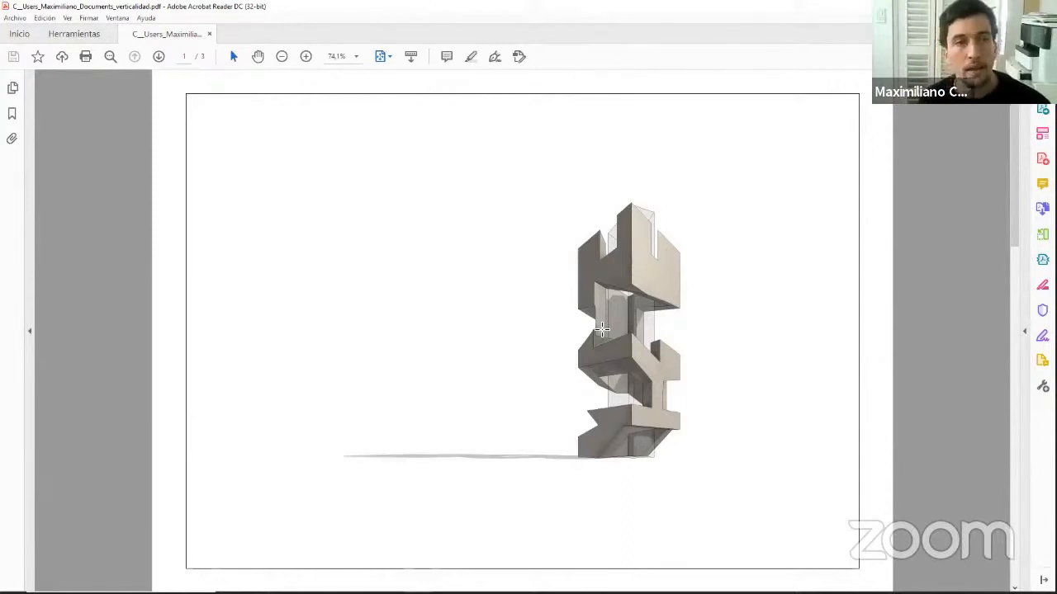
pyautogui.scroll(-2, 505, 230)
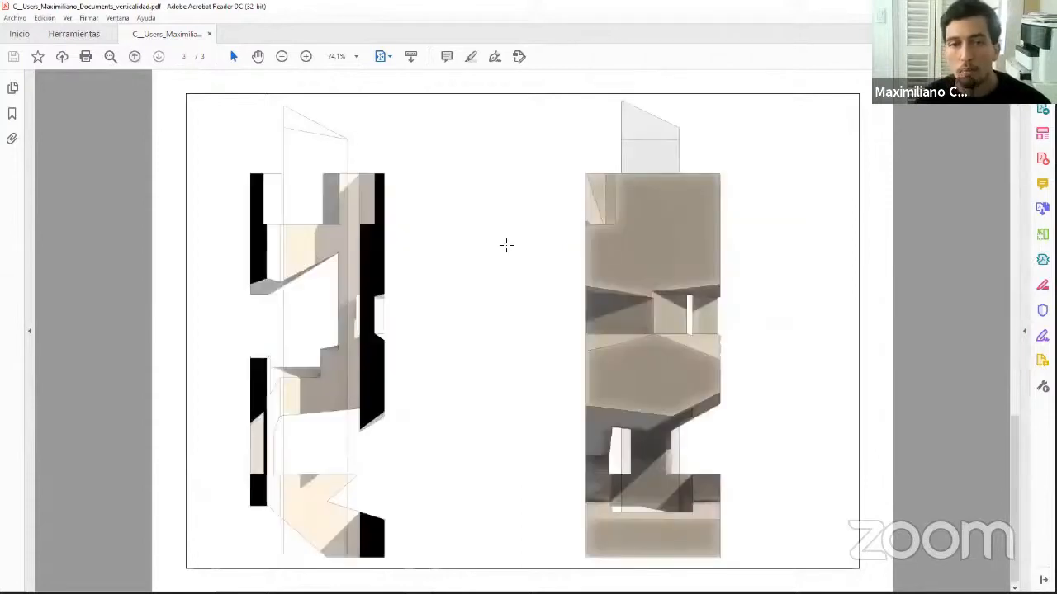
pyautogui.scroll(1, 507, 249)
pyautogui.scroll(1, 507, 250)
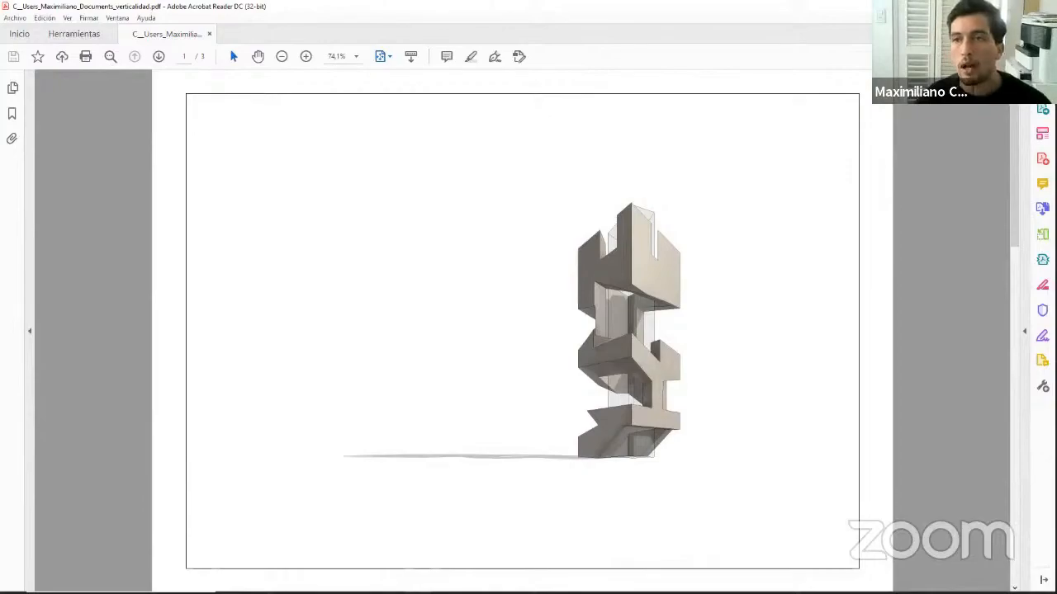
pyautogui.click(1006, 5)
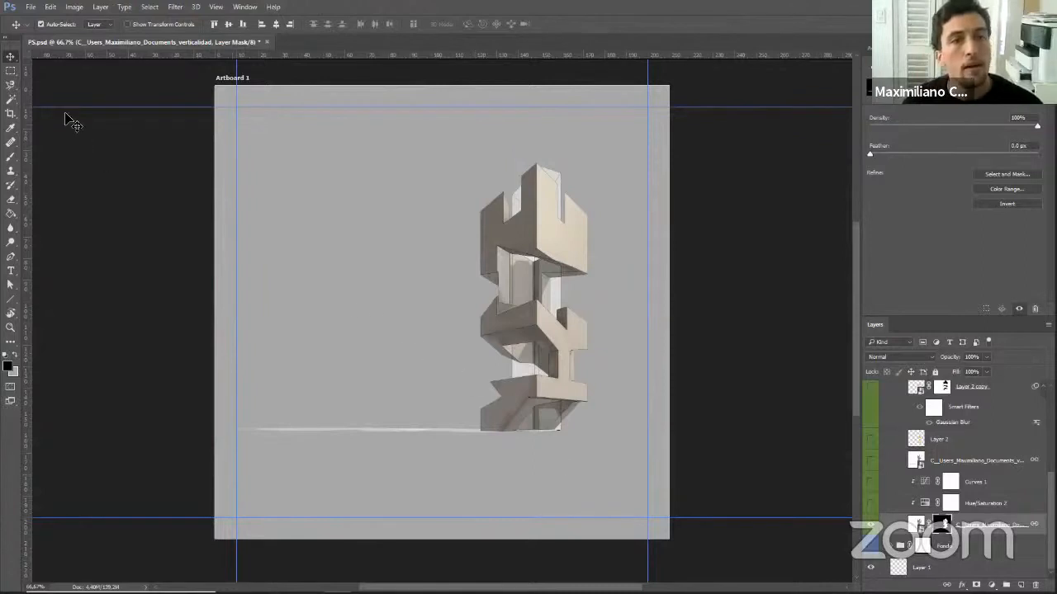
# Start a new document and move its settings dialog toward the middle of the canvas.
pyautogui.click(31, 8)
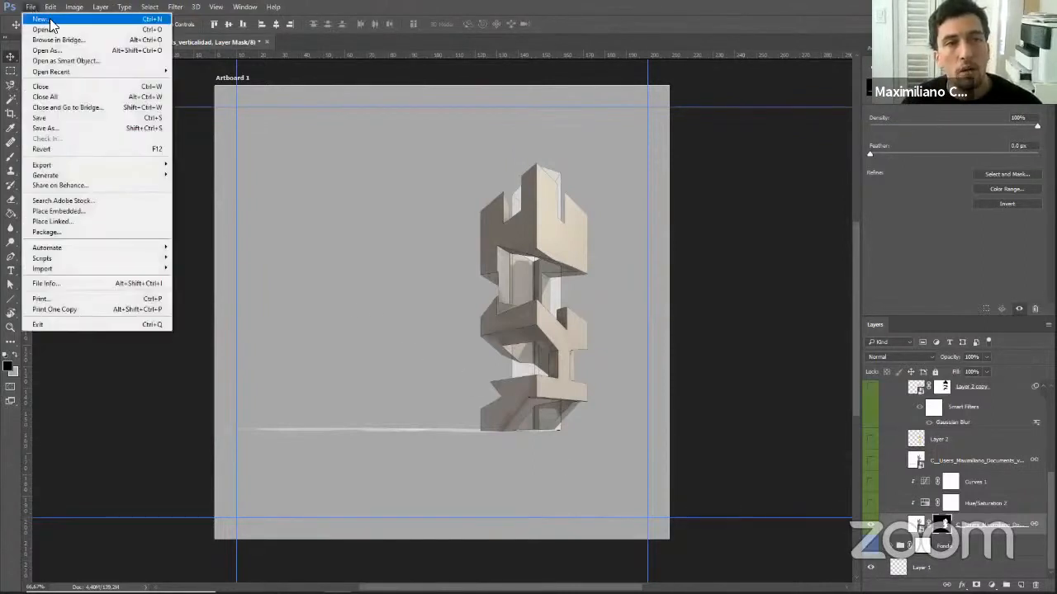
pyautogui.click(50, 22)
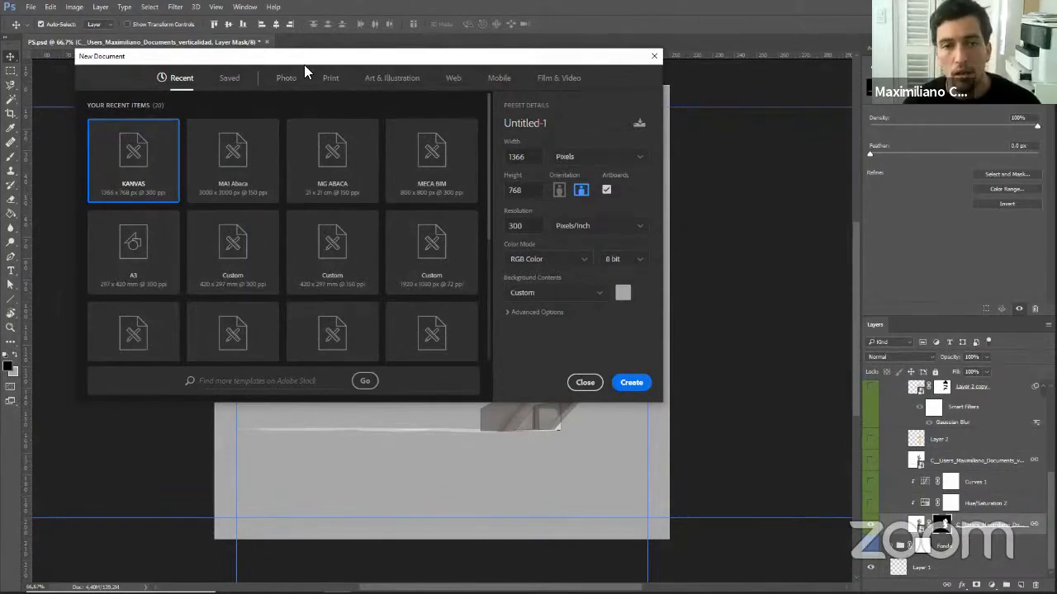
pyautogui.moveTo(304, 65); pyautogui.dragTo(380, 100)
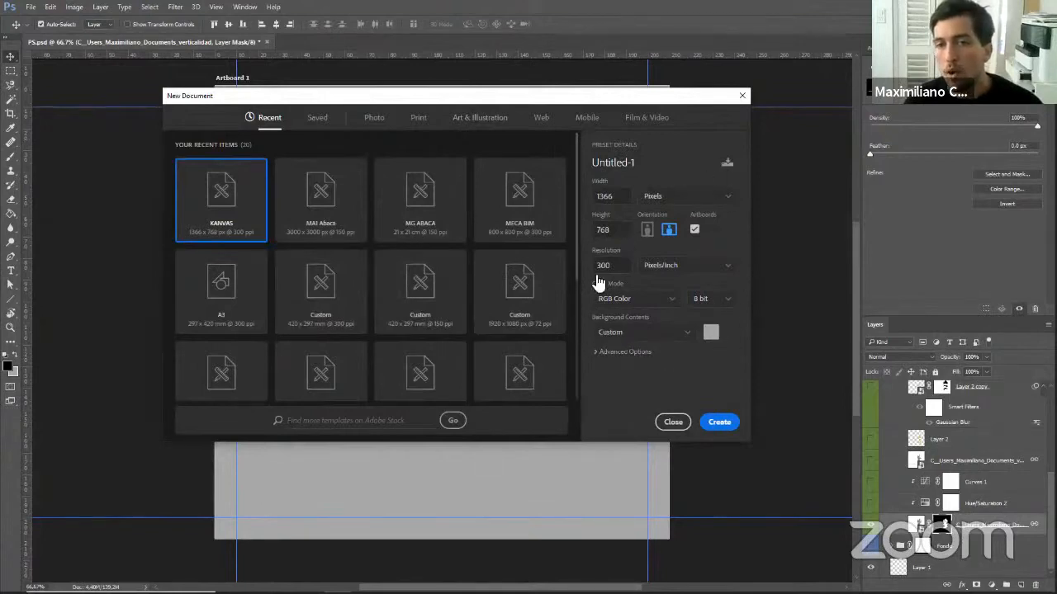
# Set the new document's width and height to 3000 pixels each.
pyautogui.doubleClick(604, 195)
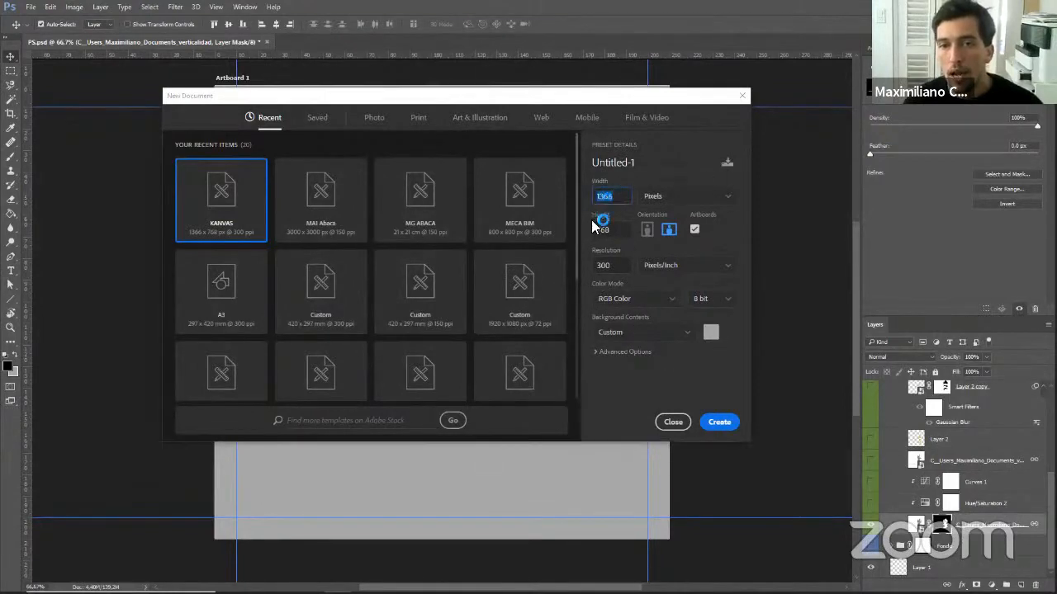
pyautogui.press('Tab')
pyautogui.doubleClick(604, 265)
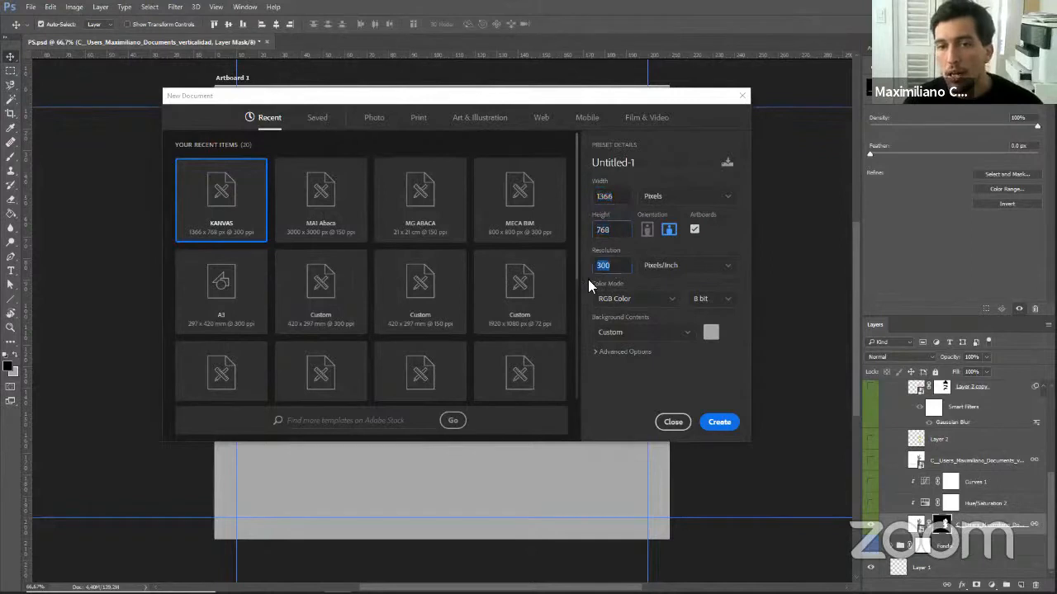
pyautogui.click(682, 161)
pyautogui.doubleClick(627, 196)
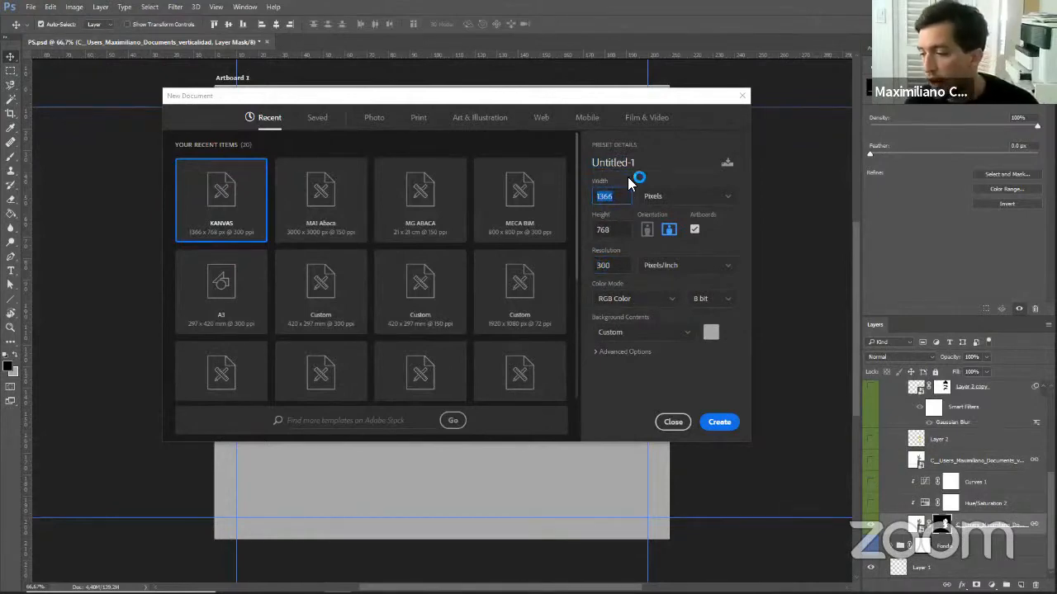
pyautogui.click(727, 202)
pyautogui.click(727, 202)
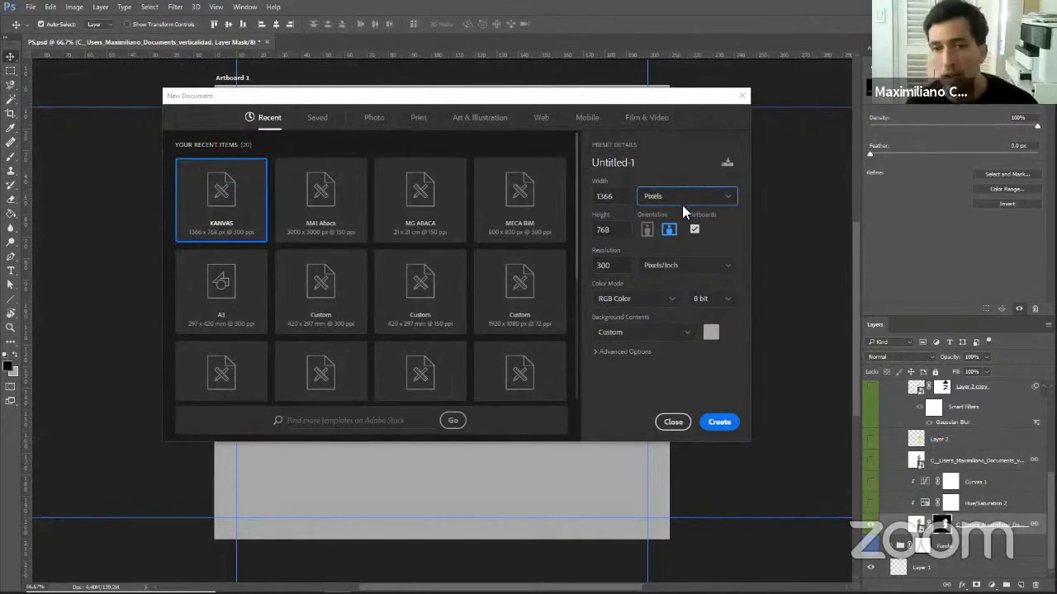
pyautogui.click(611, 229)
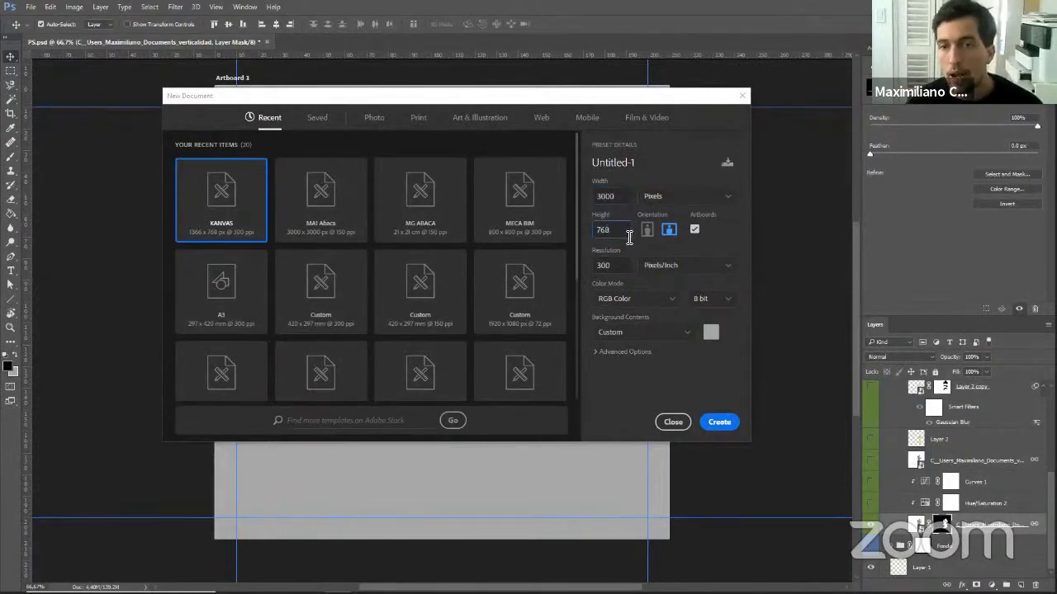
pyautogui.write('3000')
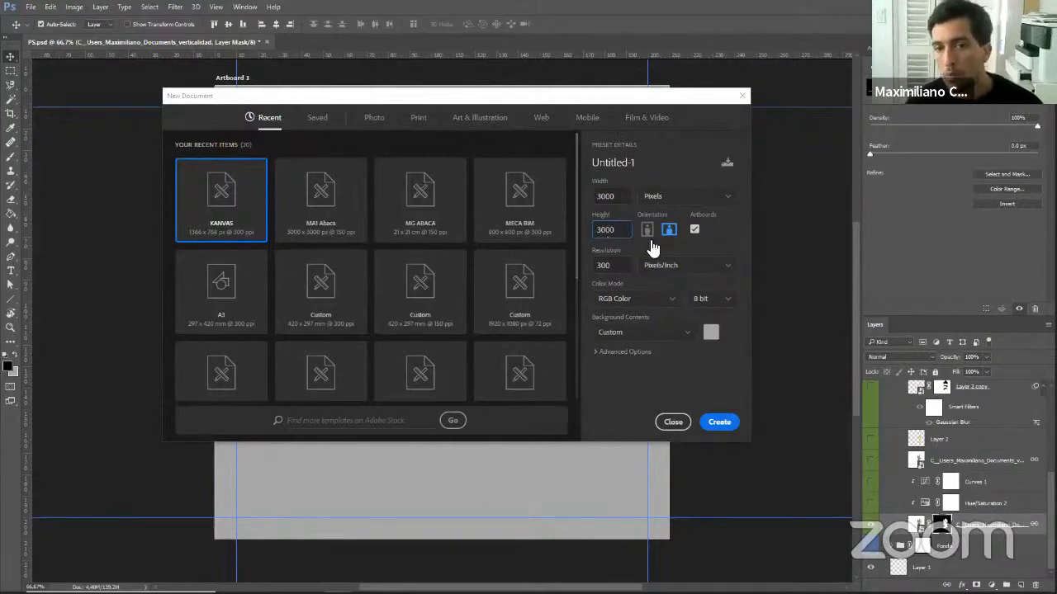
# Try a resolution of 300 pixels/inch for the new document and settle on 150 pixels/inch.
pyautogui.press('Tab')
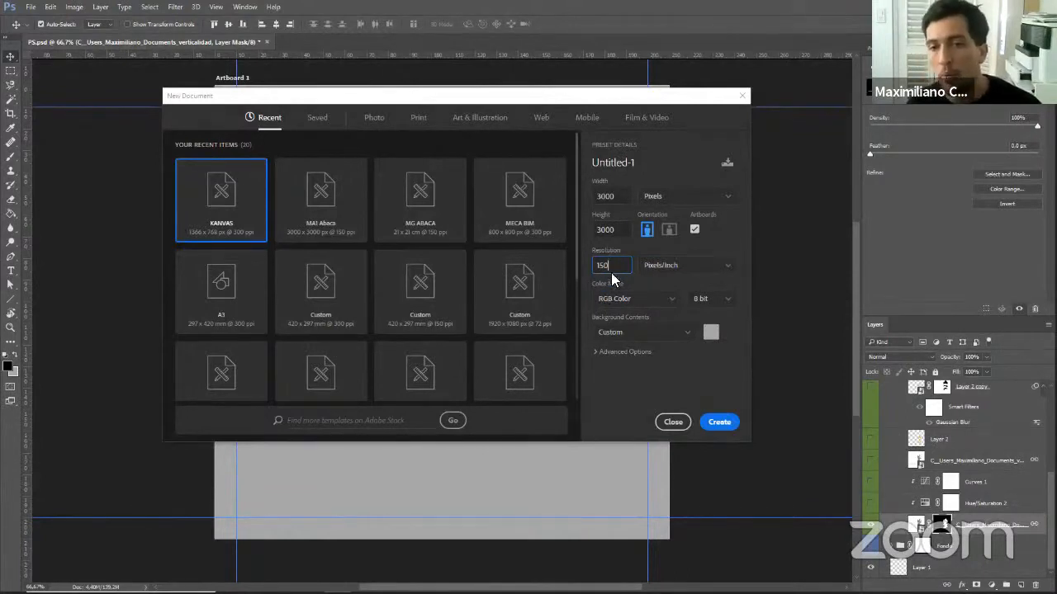
pyautogui.moveTo(610, 267); pyautogui.dragTo(585, 264)
pyautogui.write('300')
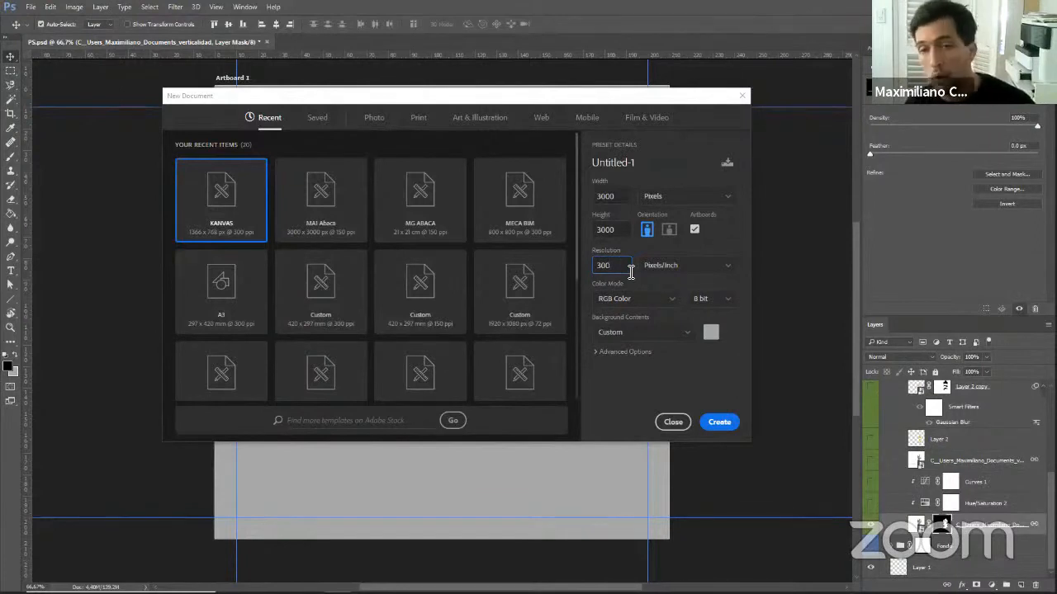
pyautogui.moveTo(629, 268); pyautogui.dragTo(576, 265)
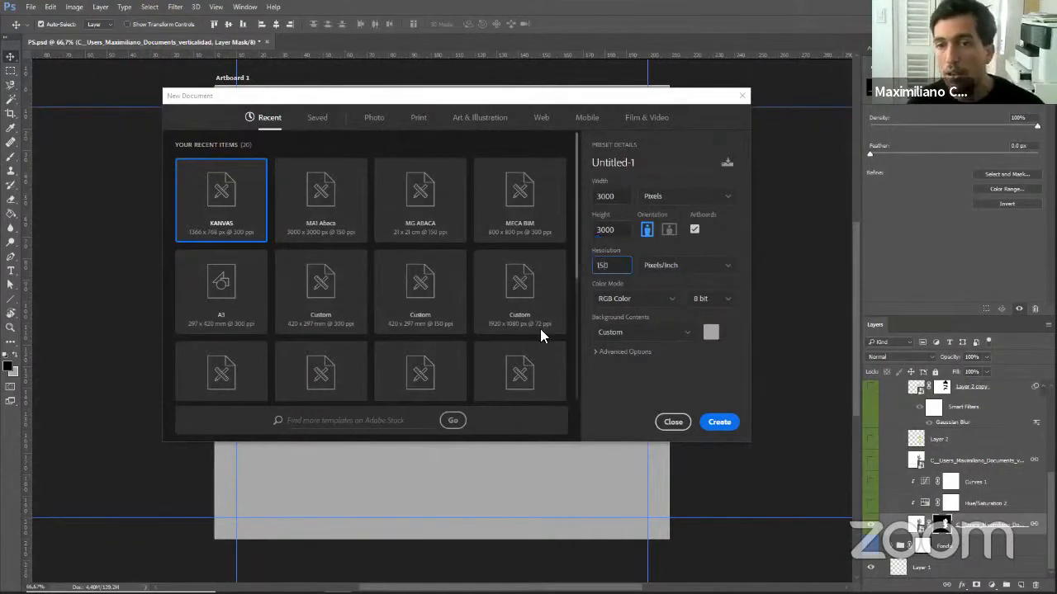
# Change the document's unit to centimeters and set both width and height to 21 cm.
pyautogui.click(726, 203)
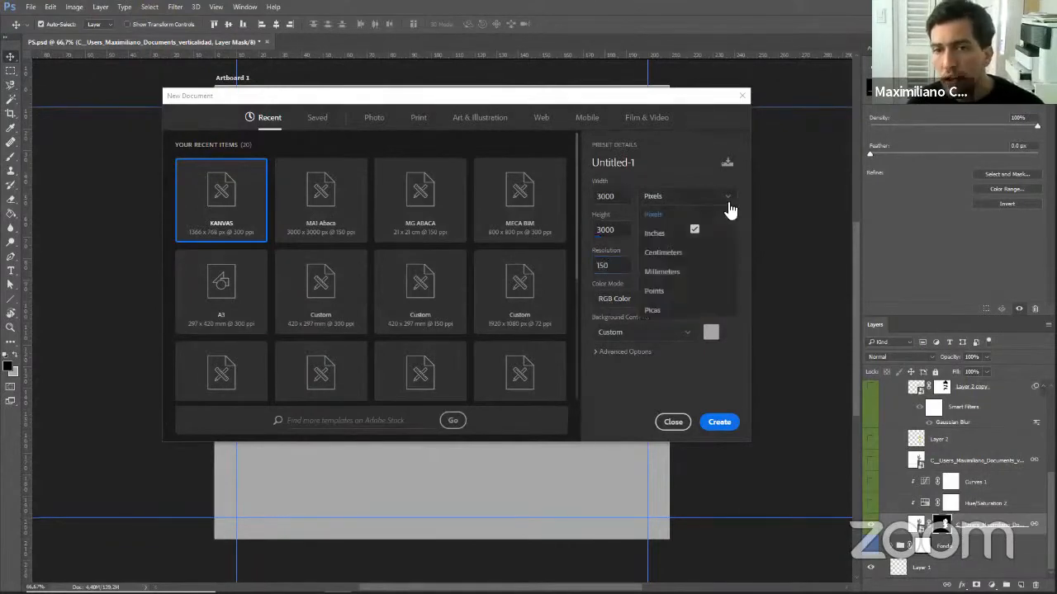
pyautogui.click(679, 253)
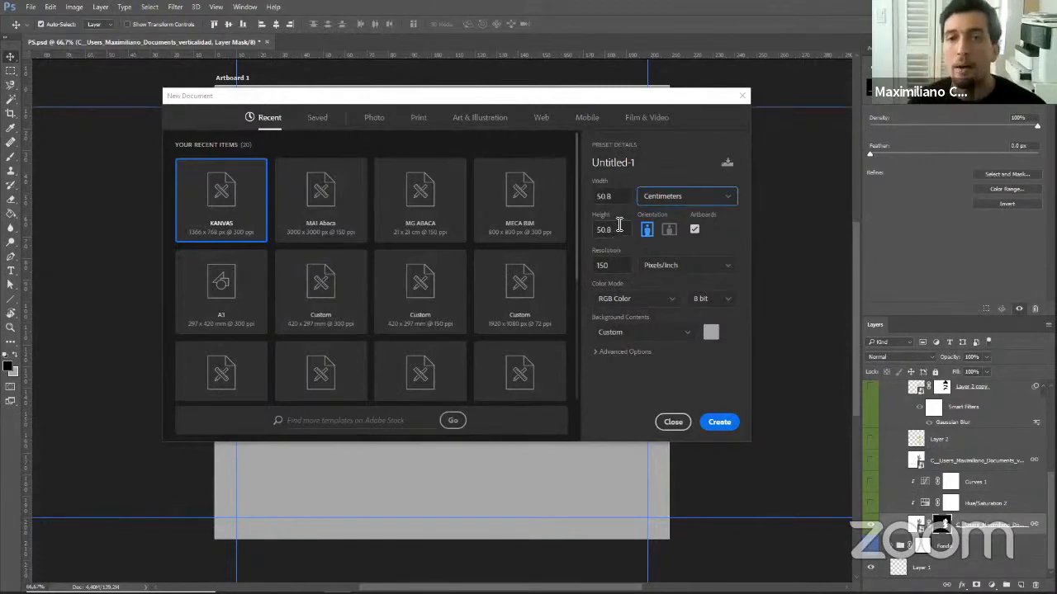
pyautogui.moveTo(623, 200); pyautogui.dragTo(591, 202)
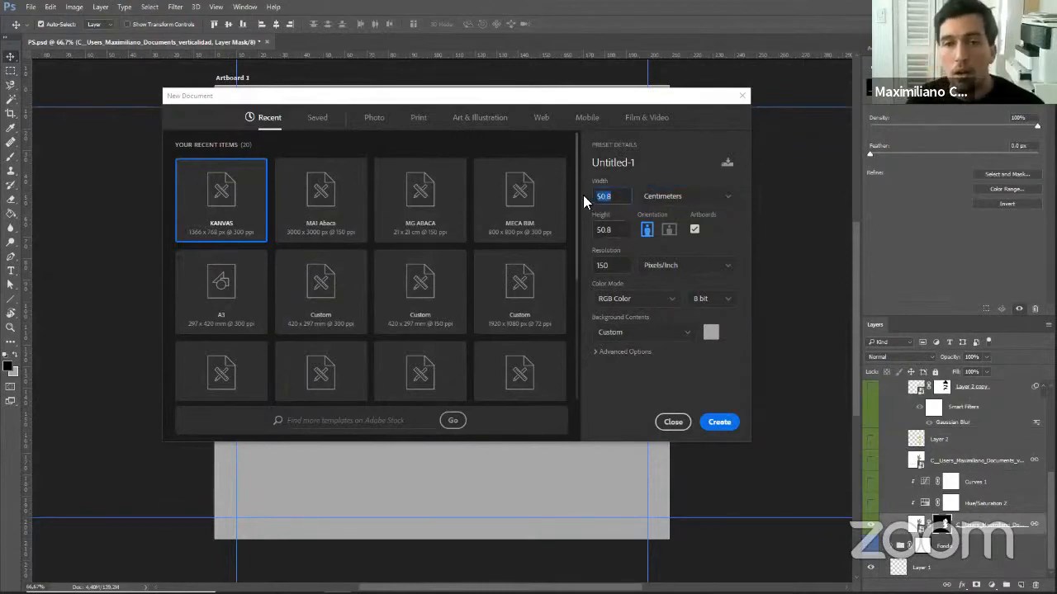
pyautogui.write('21')
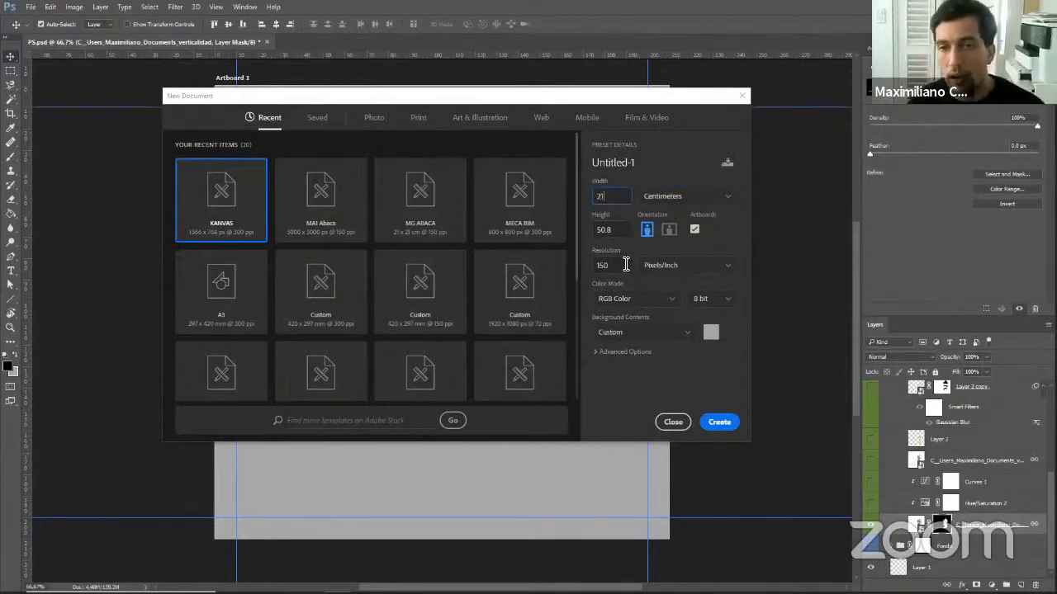
pyautogui.moveTo(620, 231); pyautogui.dragTo(610, 224)
pyautogui.write('21')
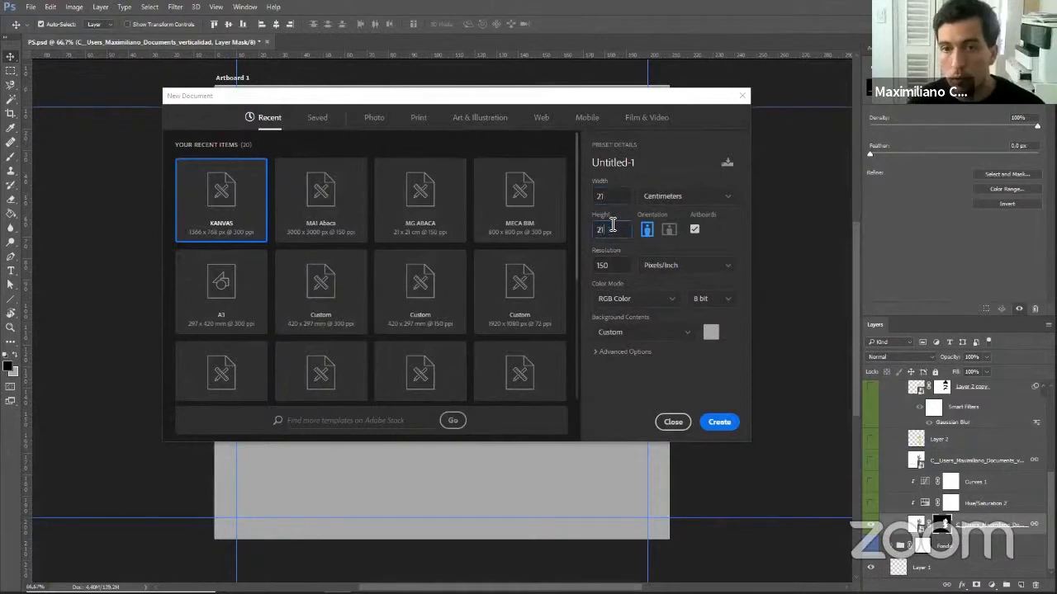
# Check the document size in pixels and the available color modes, returning the unit to centimeters and keeping RGB Color.
pyautogui.moveTo(620, 271); pyautogui.dragTo(597, 237)
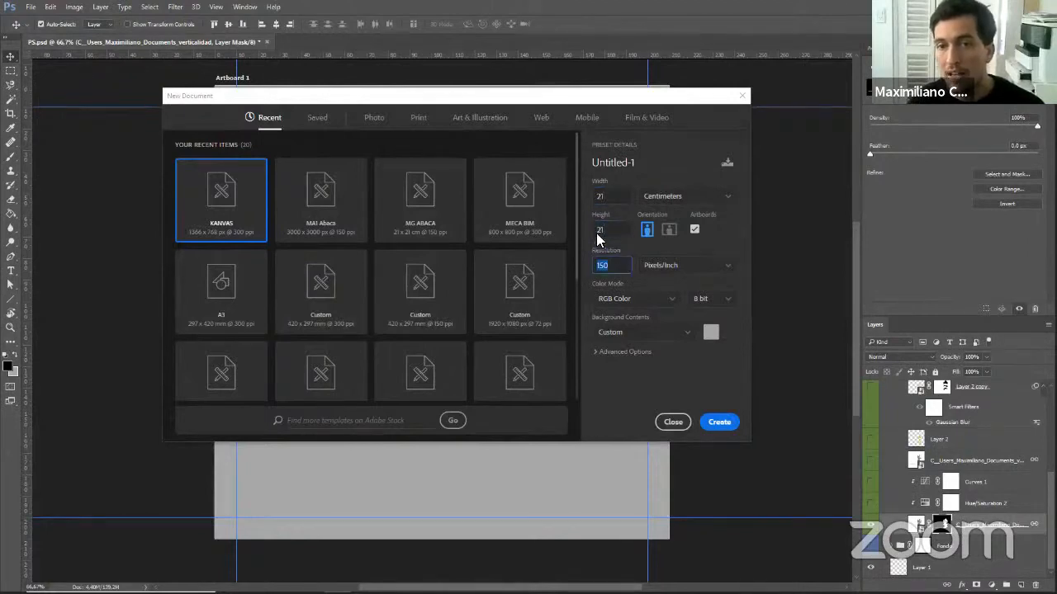
pyautogui.click(692, 201)
pyautogui.click(671, 224)
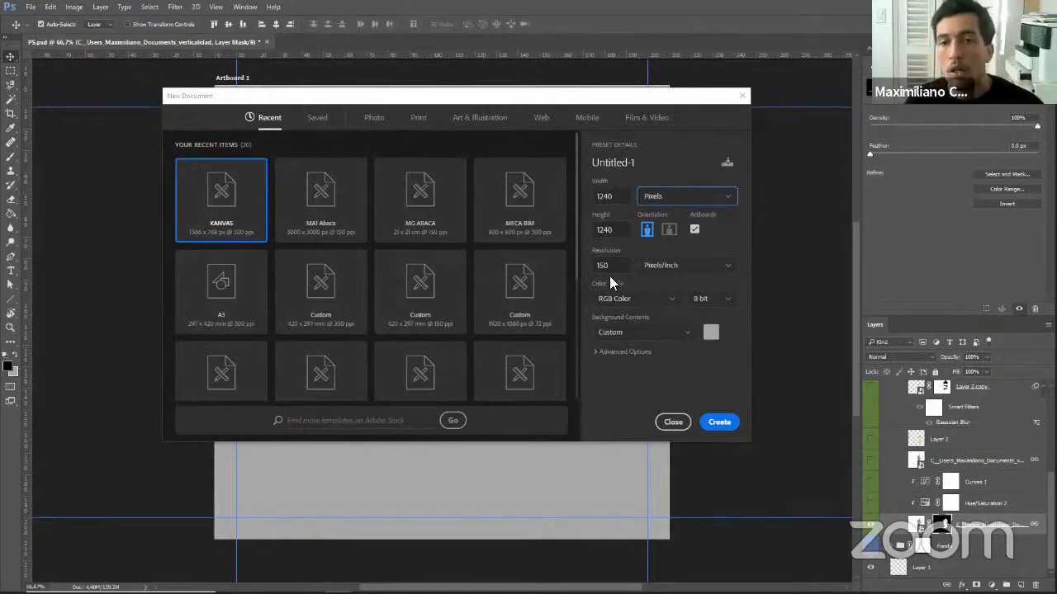
pyautogui.click(673, 302)
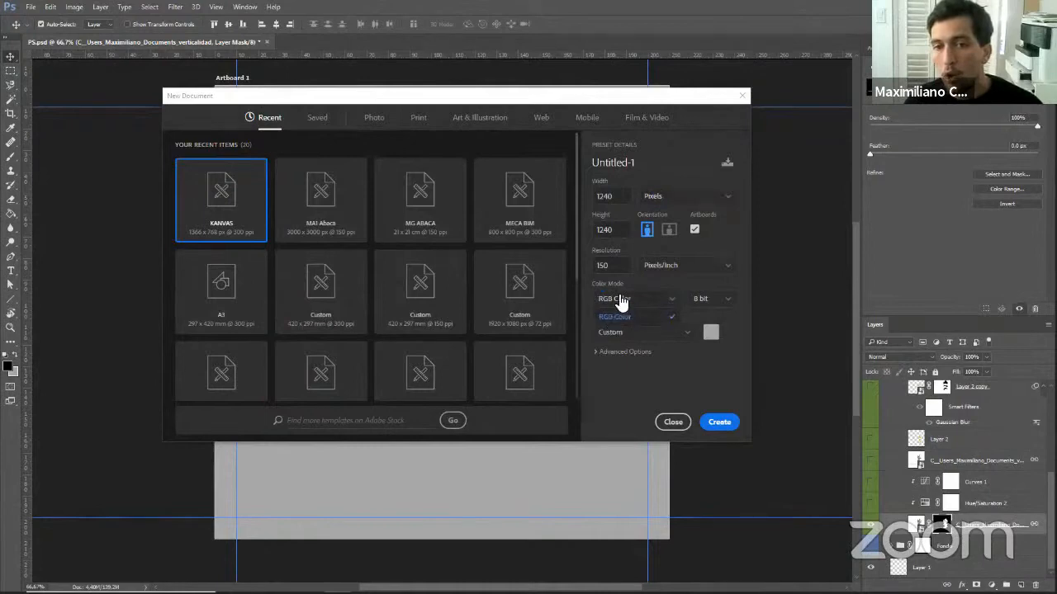
pyautogui.click(672, 293)
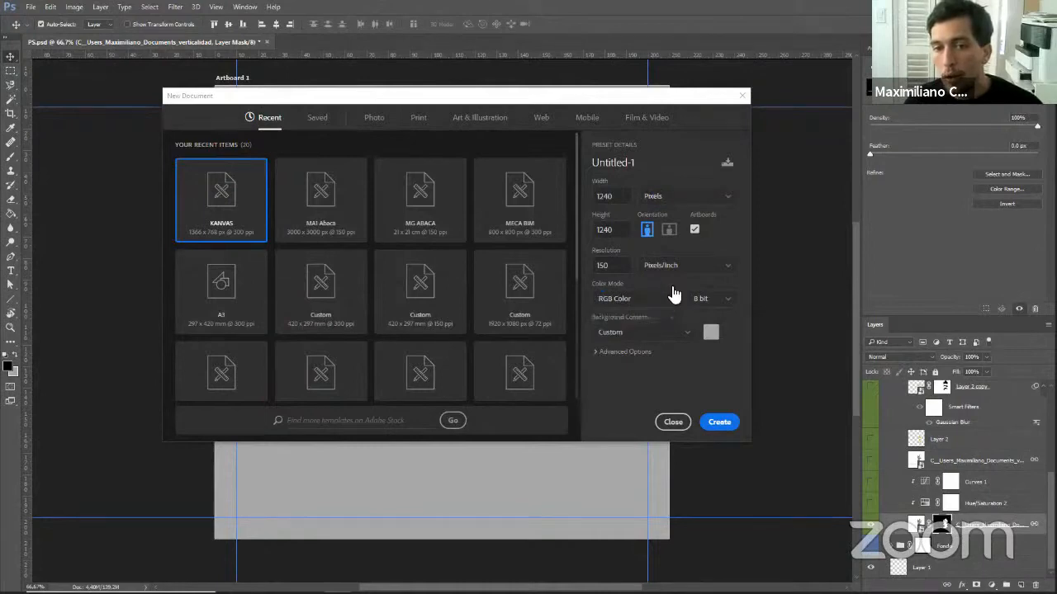
pyautogui.click(690, 199)
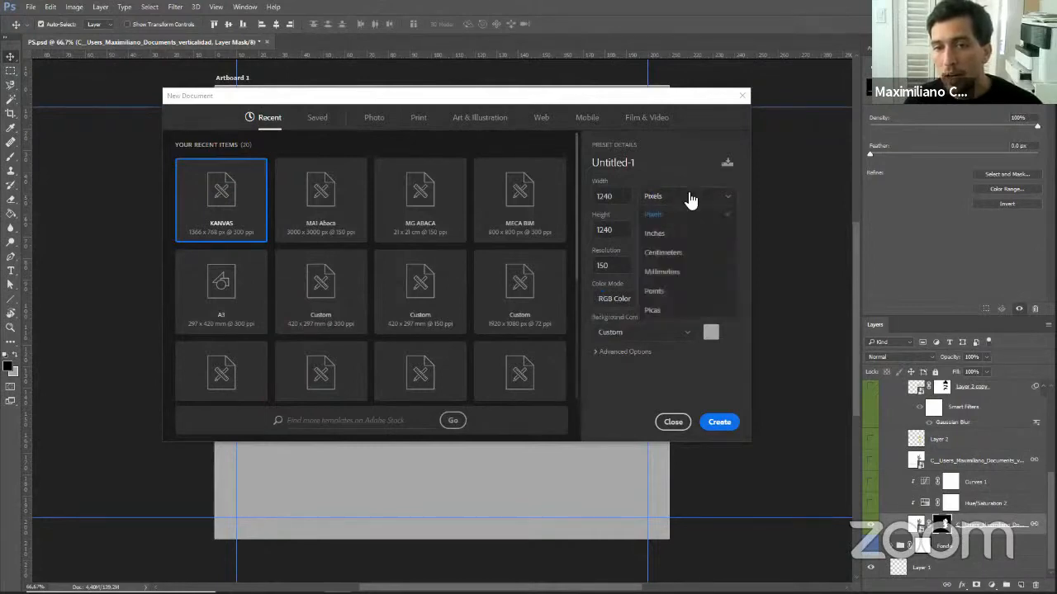
pyautogui.click(674, 263)
pyautogui.click(659, 298)
pyautogui.click(667, 299)
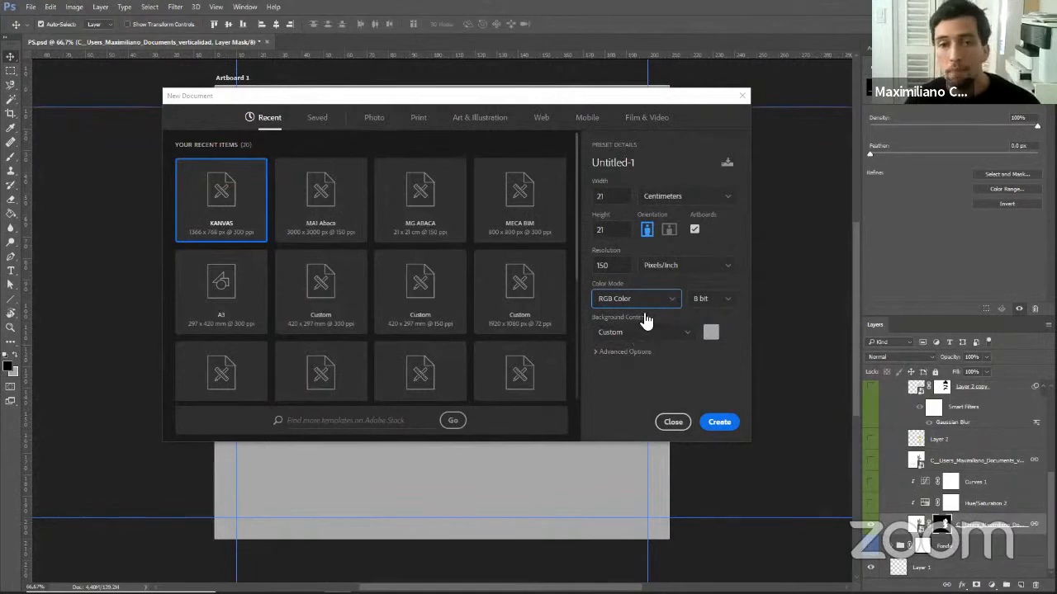
# Save the settings as a document preset named MG Abaca and create the document from it.
pyautogui.click(726, 162)
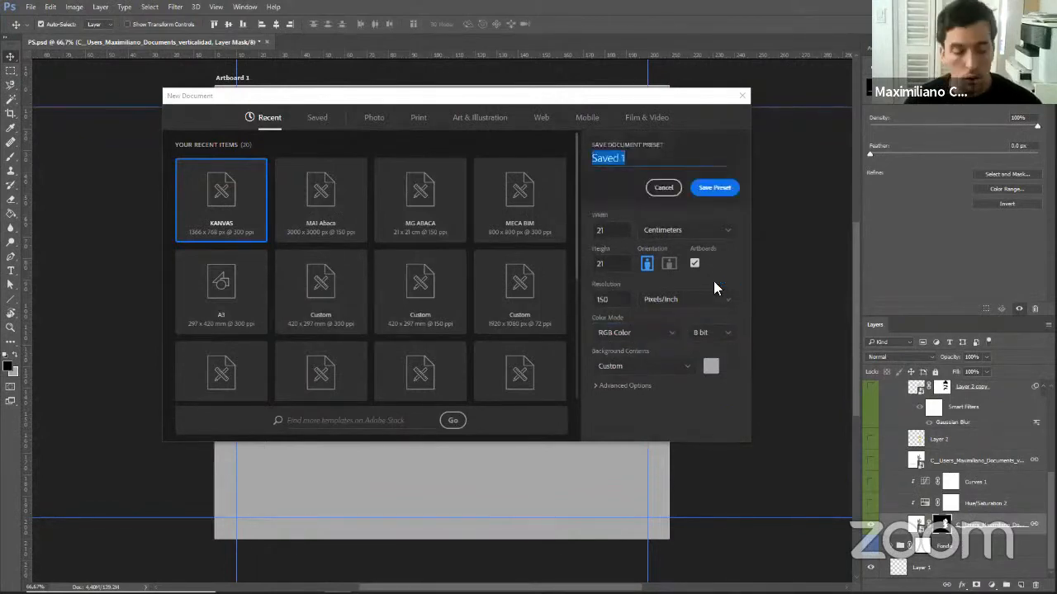
pyautogui.write('MG Abaca')
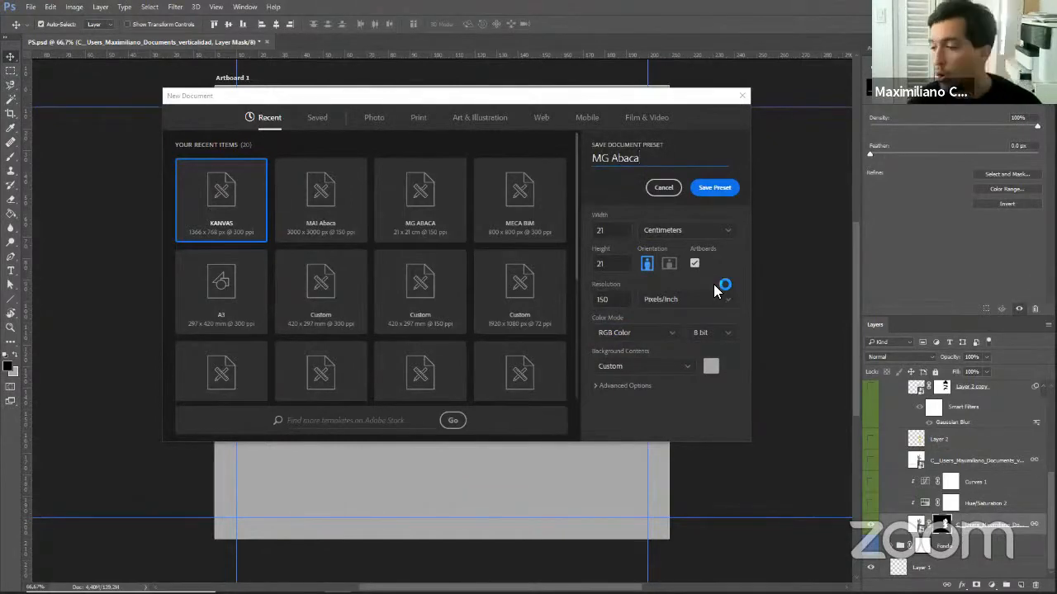
pyautogui.click(714, 188)
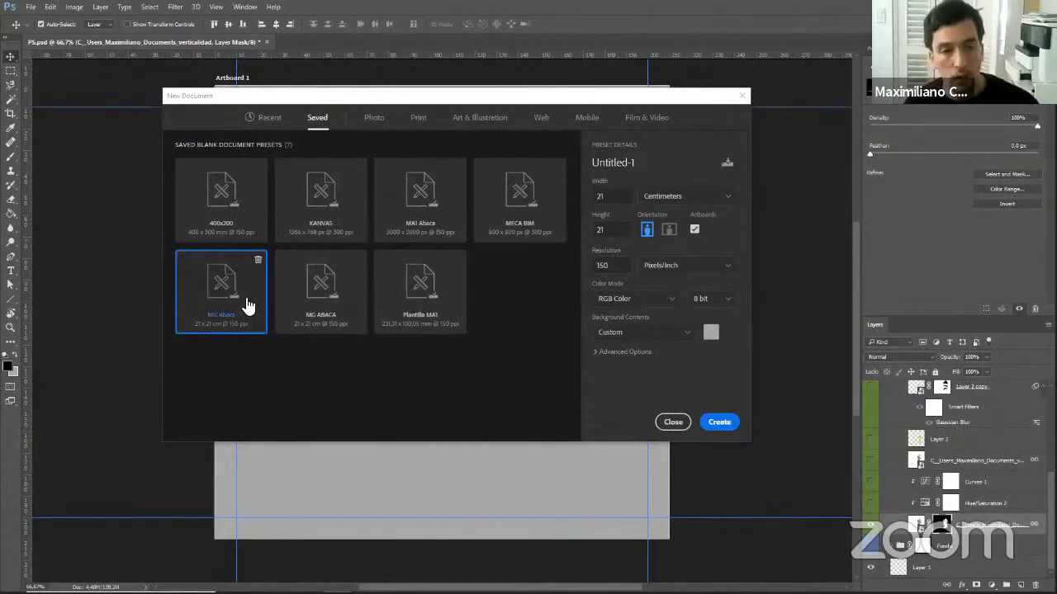
pyautogui.click(719, 422)
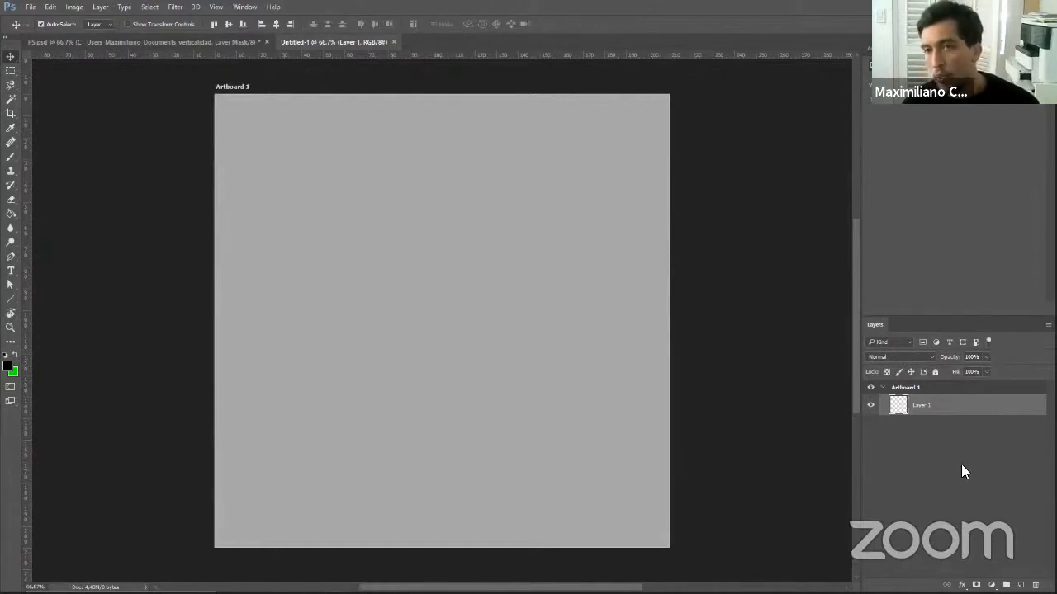
# Extend the Layers panel upward to give the layer list more room and check the rulers display option.
pyautogui.moveTo(884, 49); pyautogui.dragTo(929, 108)
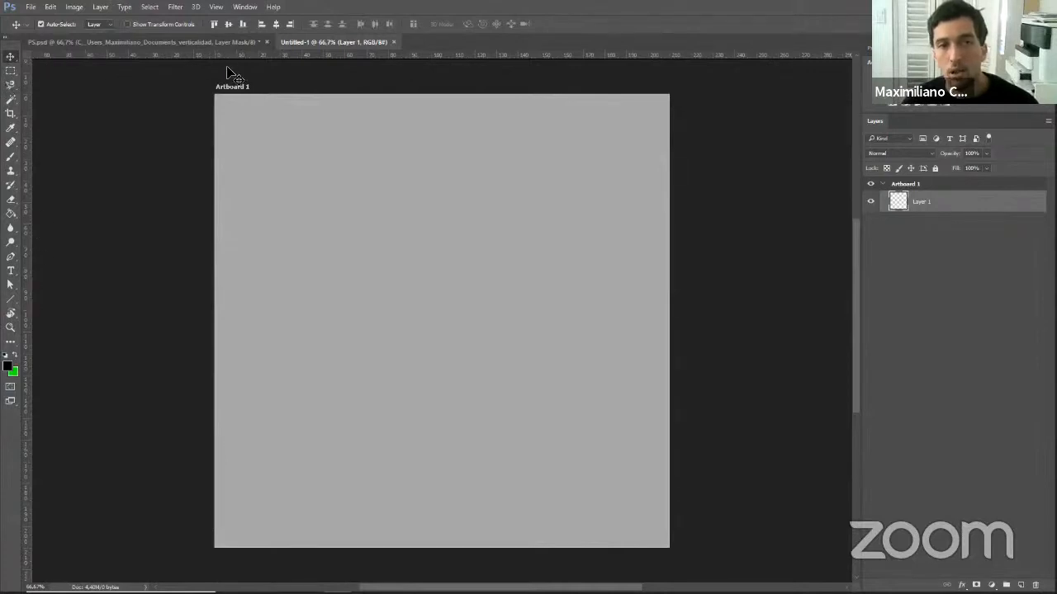
pyautogui.click(216, 8)
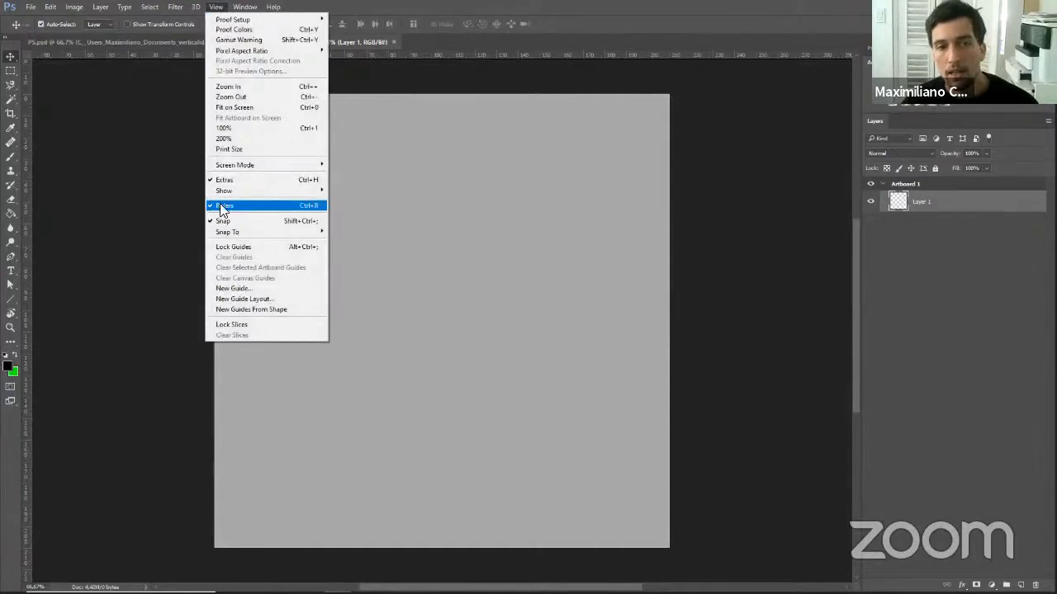
pyautogui.click(121, 182)
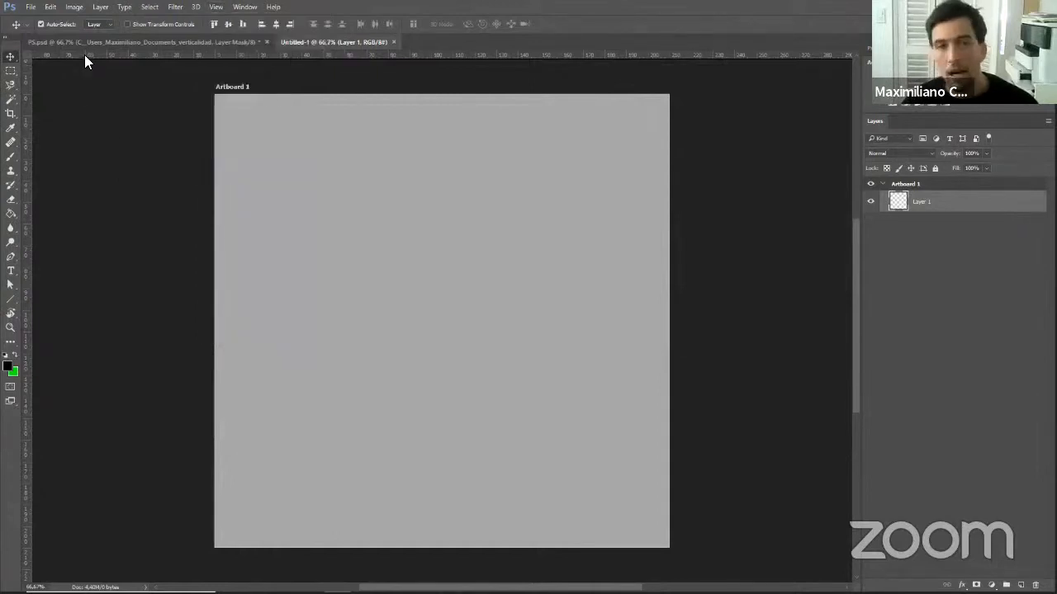
# Place two horizontal and two vertical guides as margins about 10 mm inside the artboard's edges.
pyautogui.moveTo(84, 54); pyautogui.dragTo(112, 134)
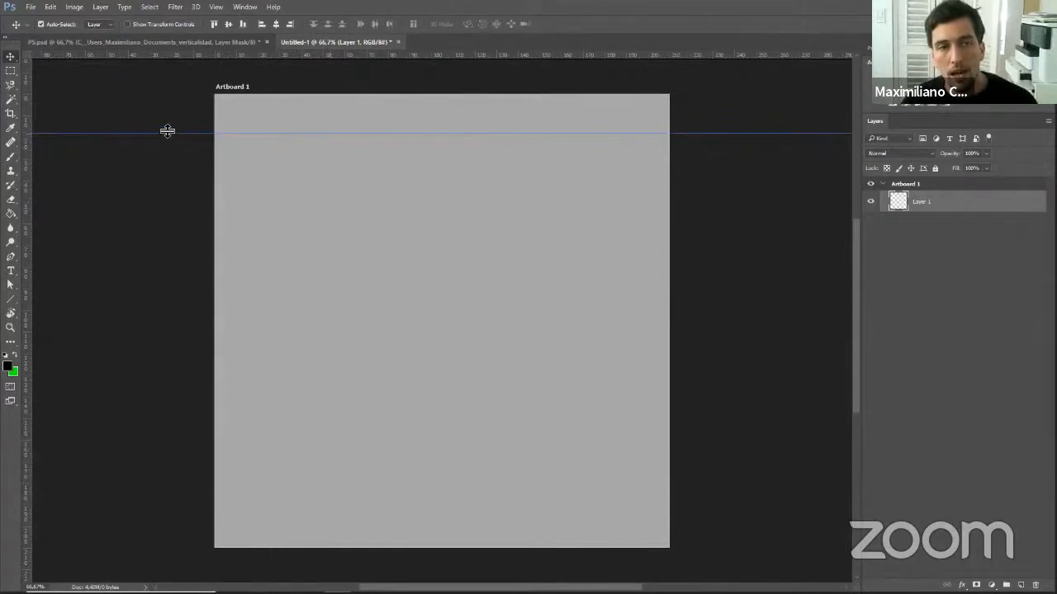
pyautogui.moveTo(167, 130)
pyautogui.mouseDown()
pyautogui.moveTo(160, 45)
pyautogui.moveTo(197, 94)
pyautogui.moveTo(192, 116)
pyautogui.moveTo(185, 93)
pyautogui.moveTo(182, 130)
pyautogui.moveTo(173, 98)
pyautogui.moveTo(175, 120)
pyautogui.mouseUp()
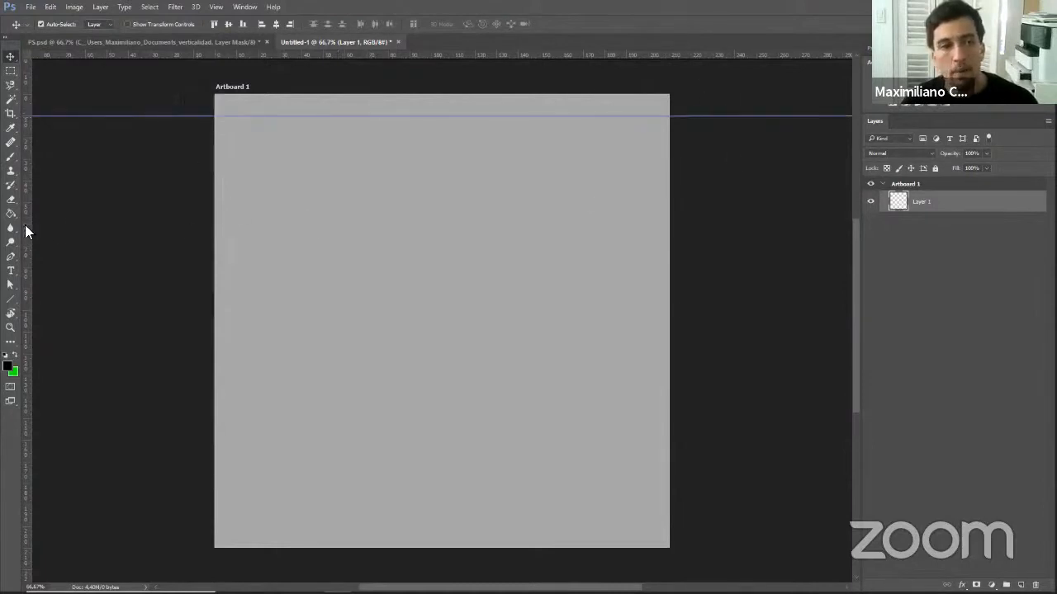
pyautogui.moveTo(25, 231); pyautogui.dragTo(237, 212)
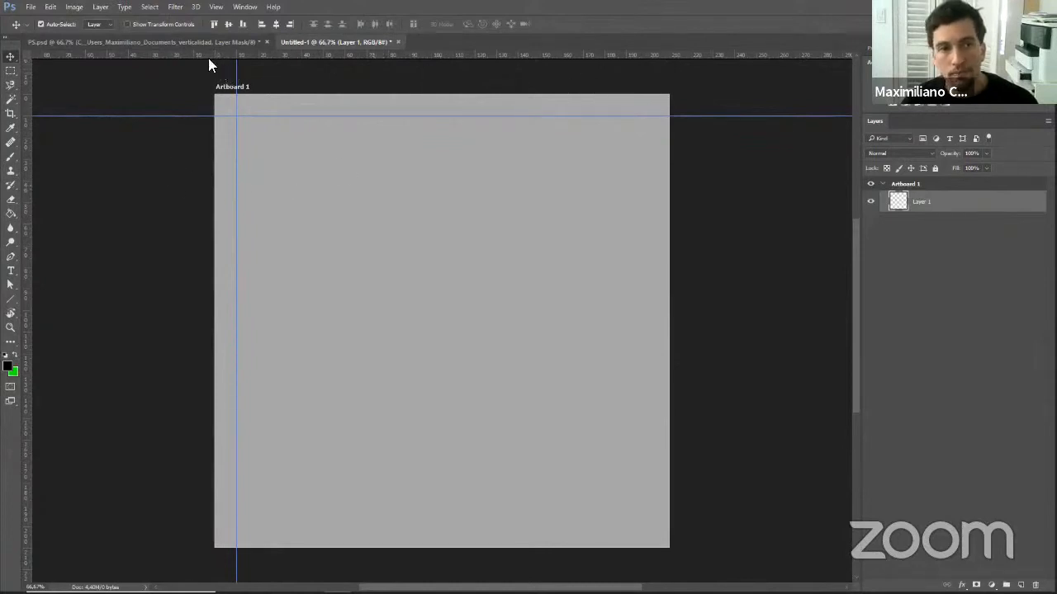
pyautogui.moveTo(208, 57); pyautogui.dragTo(188, 530)
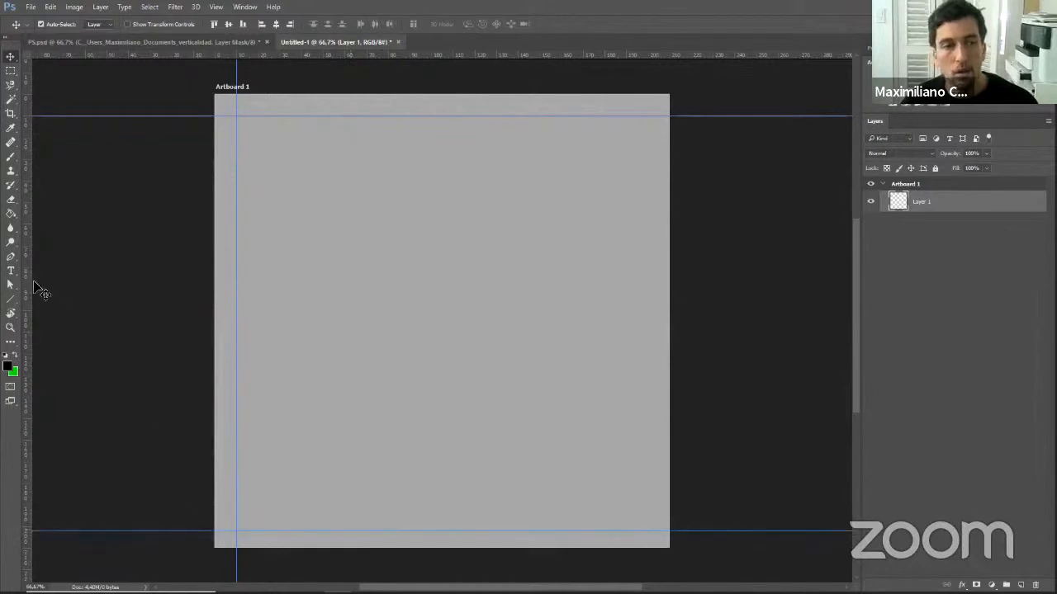
pyautogui.moveTo(30, 277); pyautogui.dragTo(652, 291)
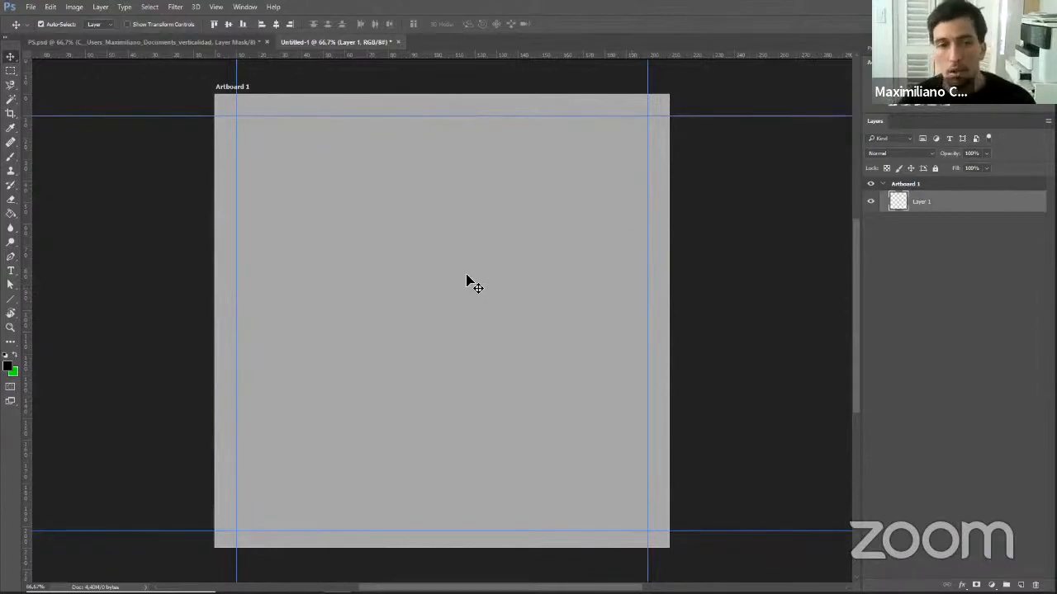
# Try one extra horizontal and two extra vertical guides inside the margins, undo all three, and look up the Step Backward command.
pyautogui.moveTo(355, 78); pyautogui.dragTo(356, 168)
pyautogui.moveTo(24, 255); pyautogui.dragTo(265, 239)
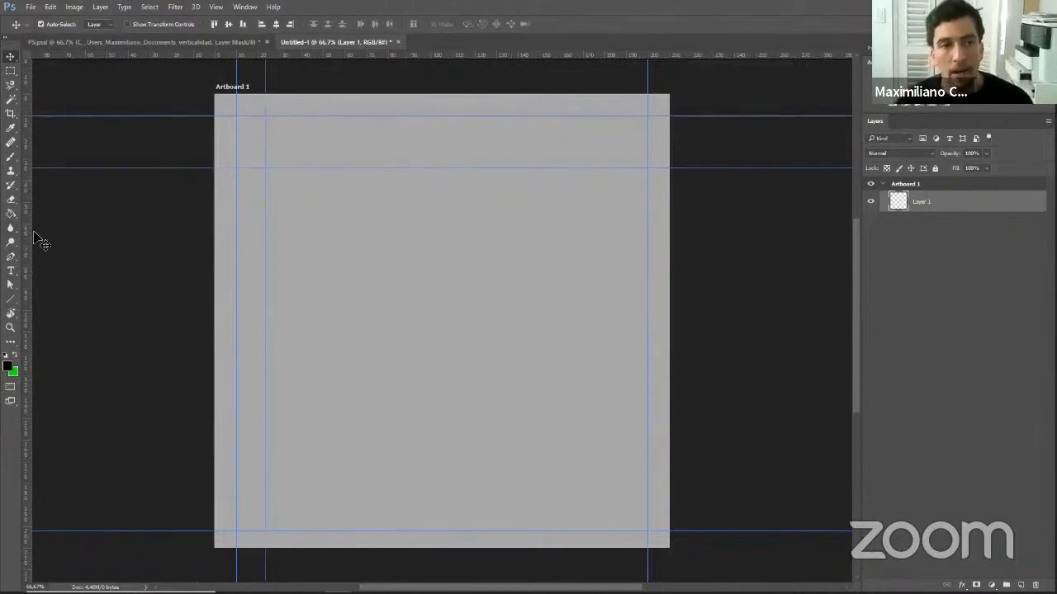
pyautogui.moveTo(24, 234); pyautogui.dragTo(341, 243)
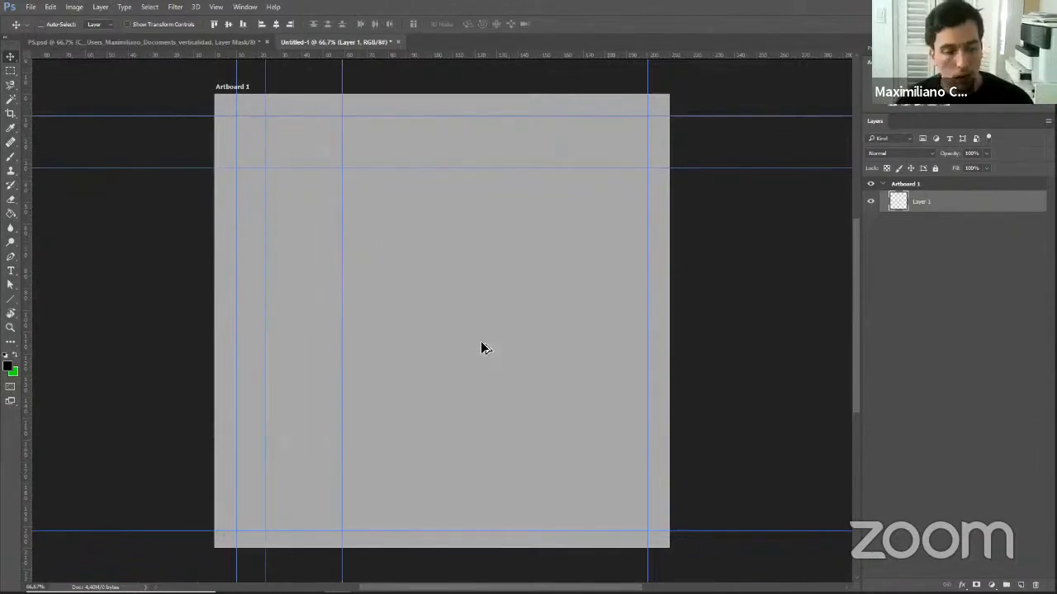
pyautogui.hotkey('ctrl', 'alt', 'z')
pyautogui.hotkey('ctrl', 'alt', 'z')
pyautogui.hotkey('ctrl', 'alt', 'z')
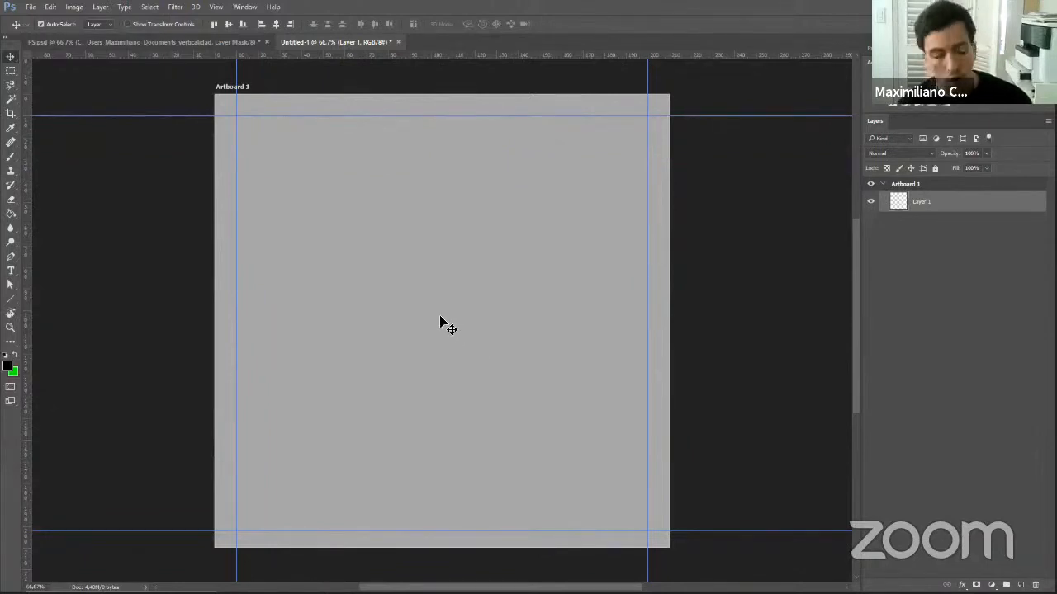
pyautogui.click(50, 6)
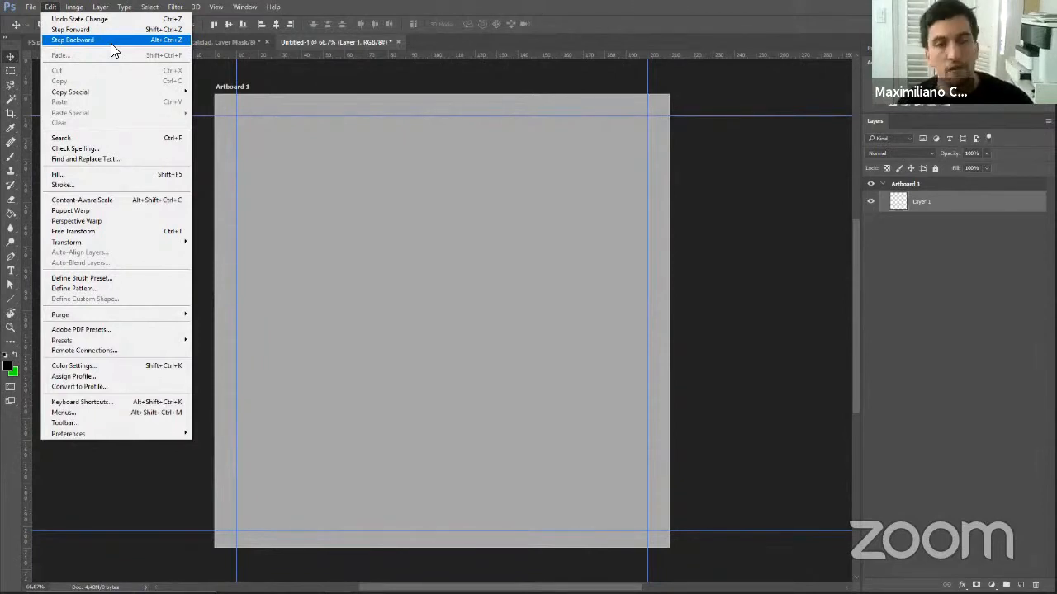
pyautogui.click(48, 10)
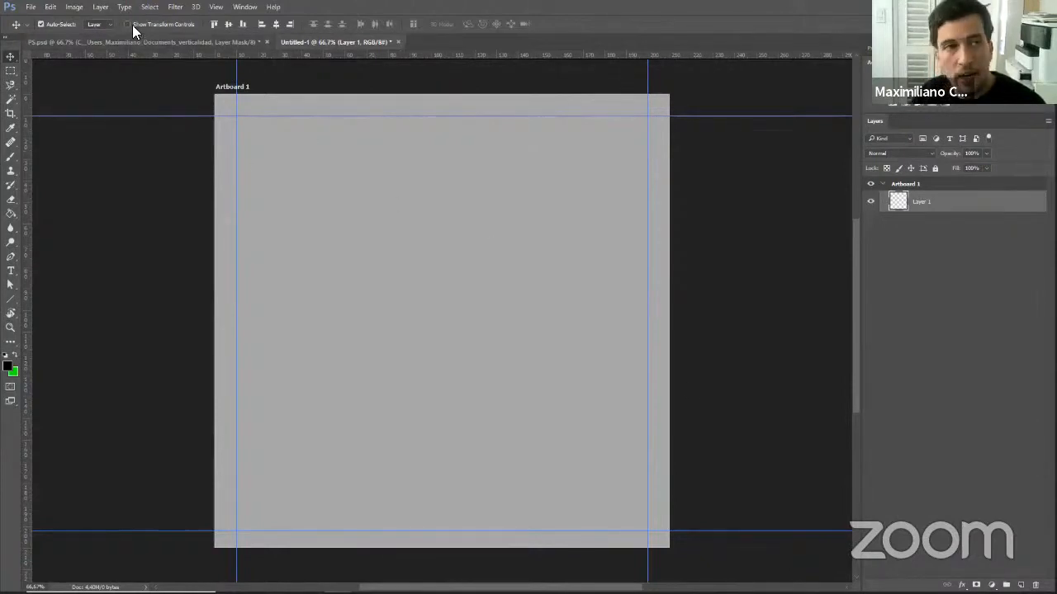
# Add three new empty layers above Layer 1 inside Artboard 1.
pyautogui.click(107, 8)
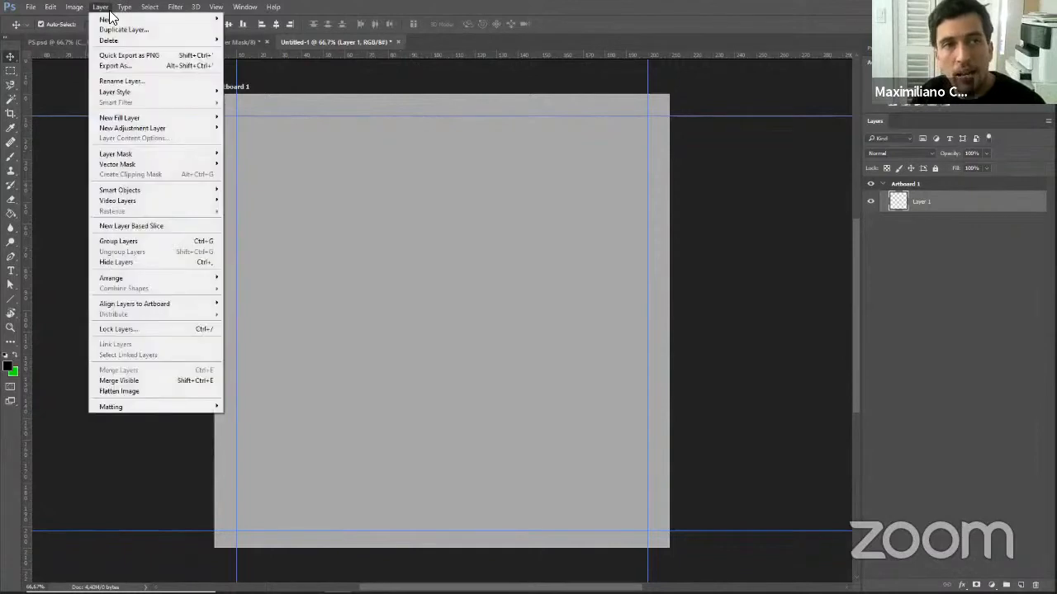
pyautogui.click(961, 583)
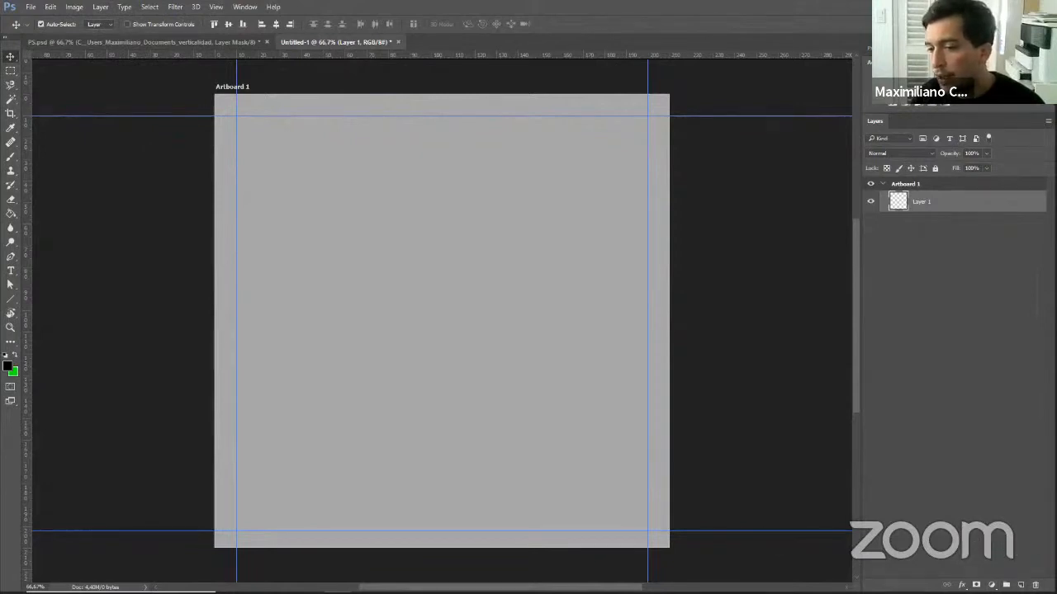
pyautogui.click(1020, 585)
pyautogui.click(1021, 585)
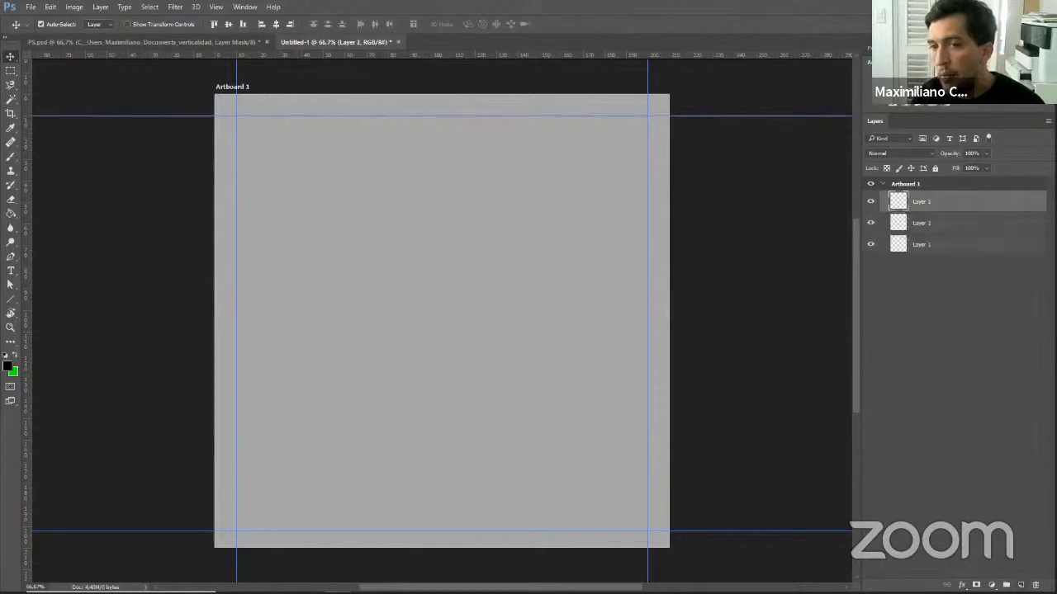
pyautogui.click(1020, 585)
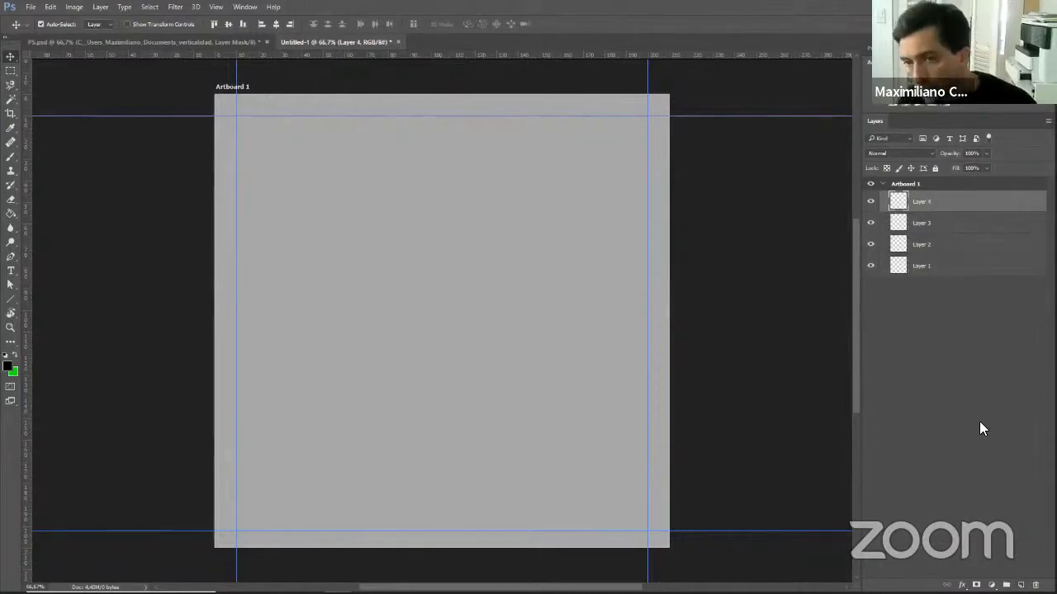
# Paint a solid green scribble with an enlarged brush on Layer 4, in the artboard's upper middle.
pyautogui.click(10, 156)
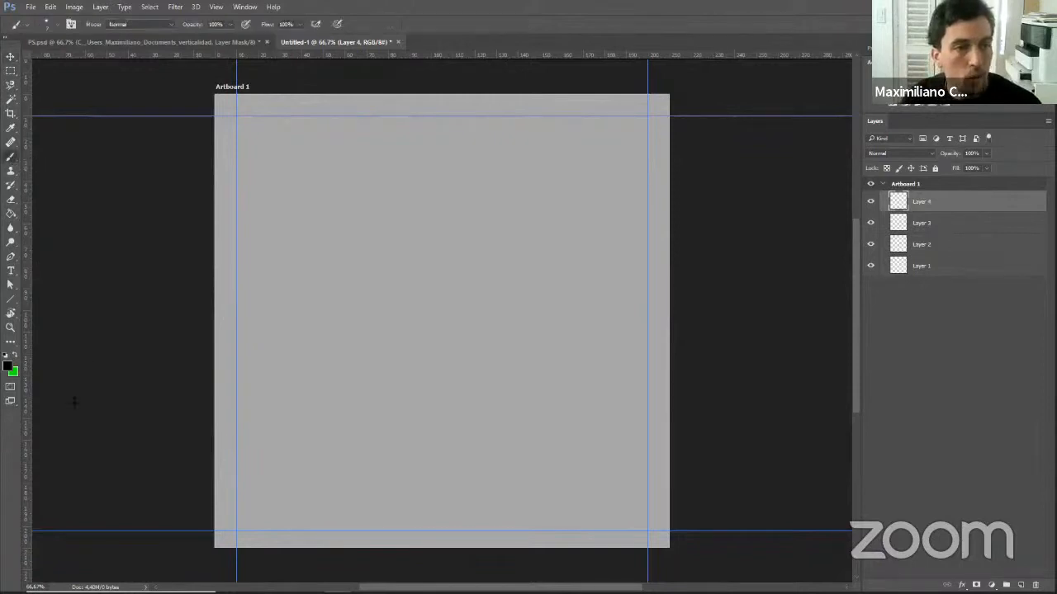
pyautogui.click(15, 355)
pyautogui.keyDown('alt'); pyautogui.rightClick(376, 291); pyautogui.keyUp('alt')
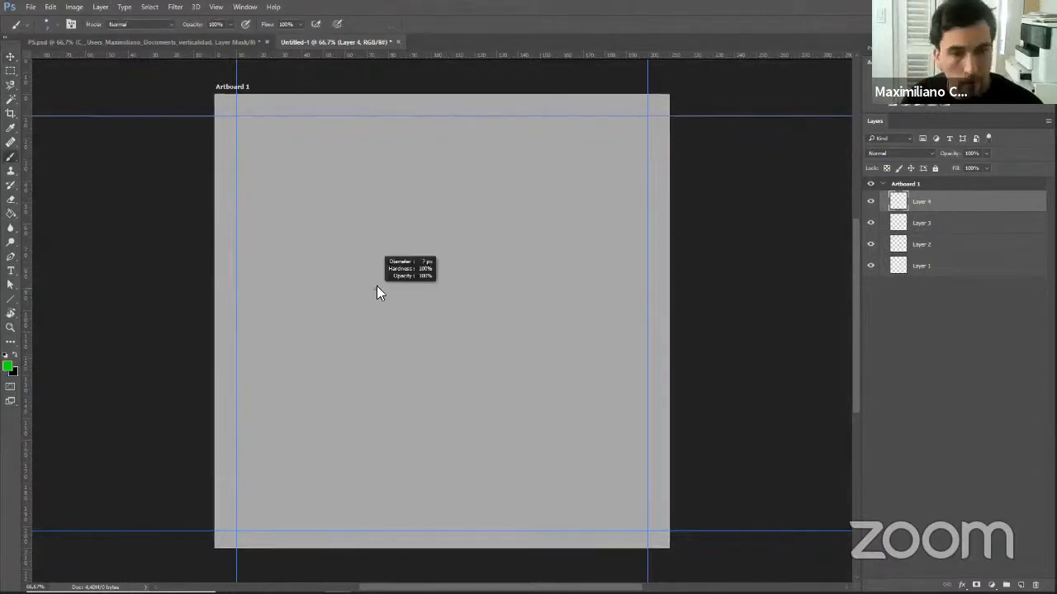
pyautogui.click(399, 240)
pyautogui.moveTo(366, 295)
pyautogui.mouseDown()
pyautogui.moveTo(423, 227)
pyautogui.moveTo(383, 306)
pyautogui.moveTo(444, 229)
pyautogui.moveTo(409, 257)
pyautogui.moveTo(428, 284)
pyautogui.moveTo(447, 257)
pyautogui.moveTo(455, 288)
pyautogui.mouseUp()
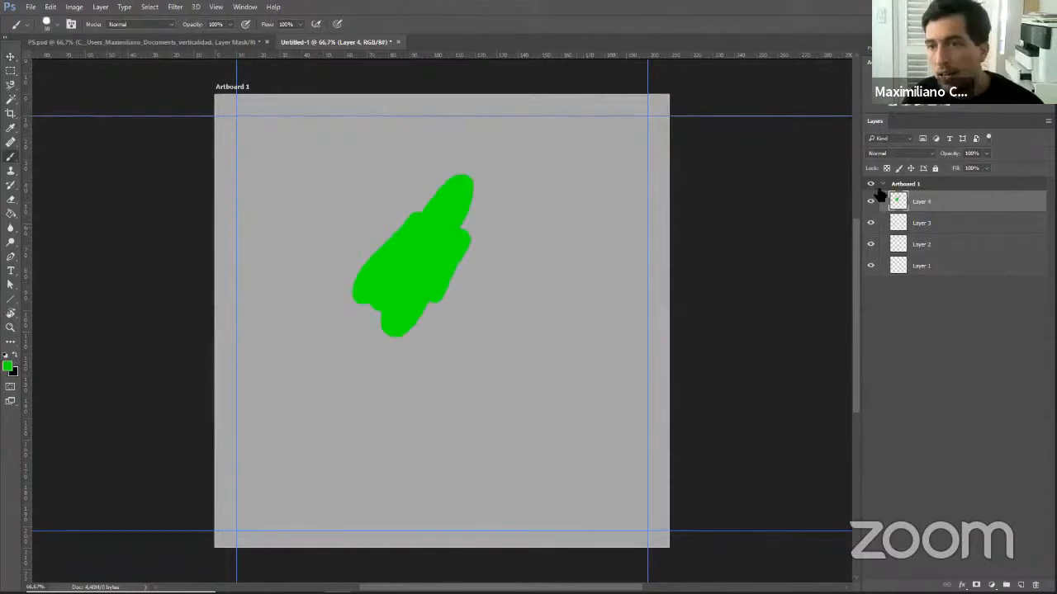
# Set the foreground color to a pinkish red and paint broad strokes on Layer 3 crossing behind the green shape.
pyautogui.click(923, 228)
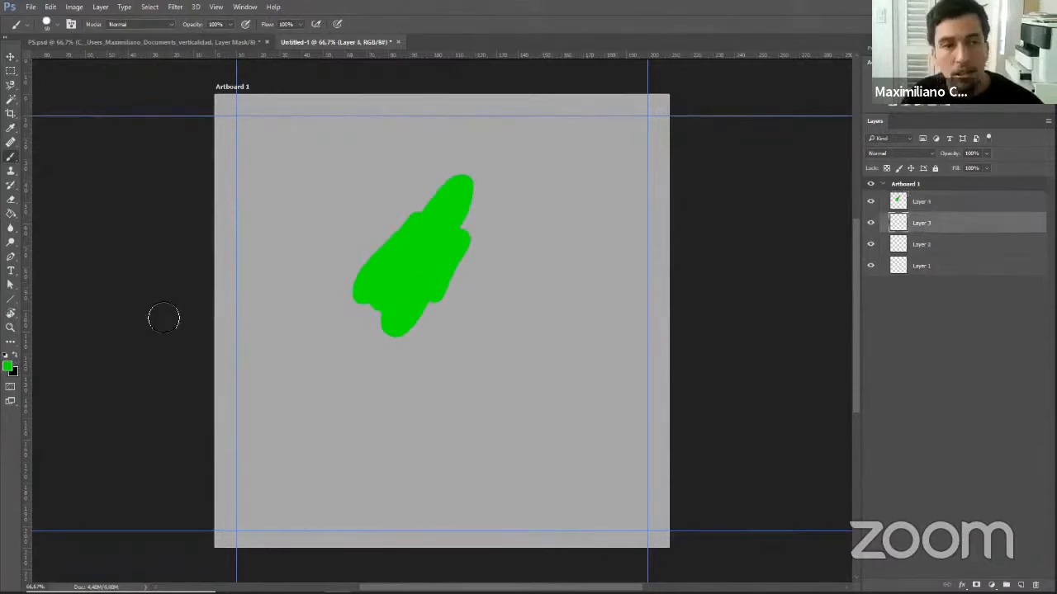
pyautogui.press('i')
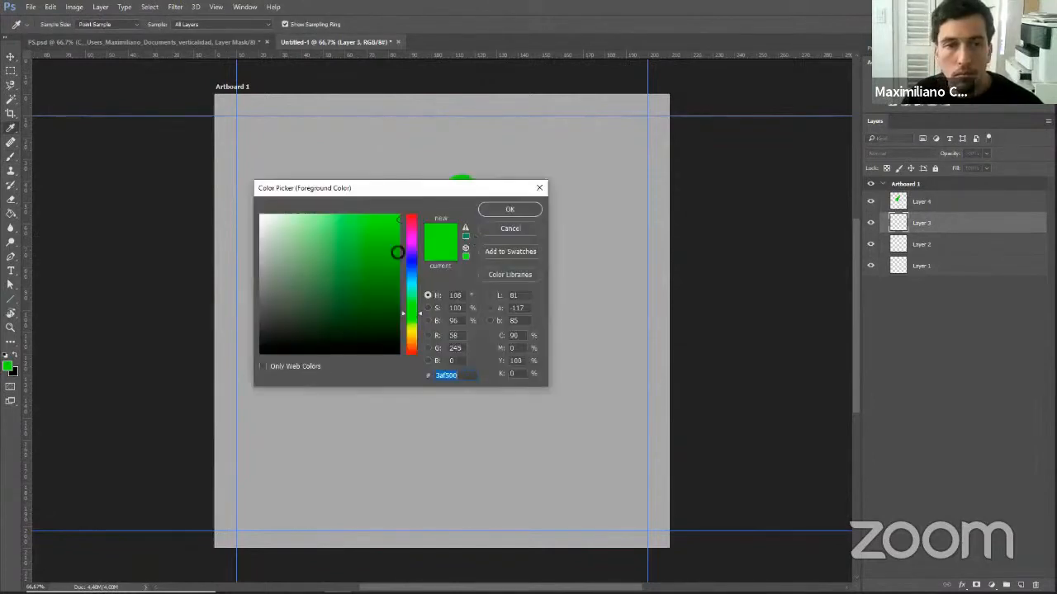
pyautogui.click(411, 222)
pyautogui.click(508, 209)
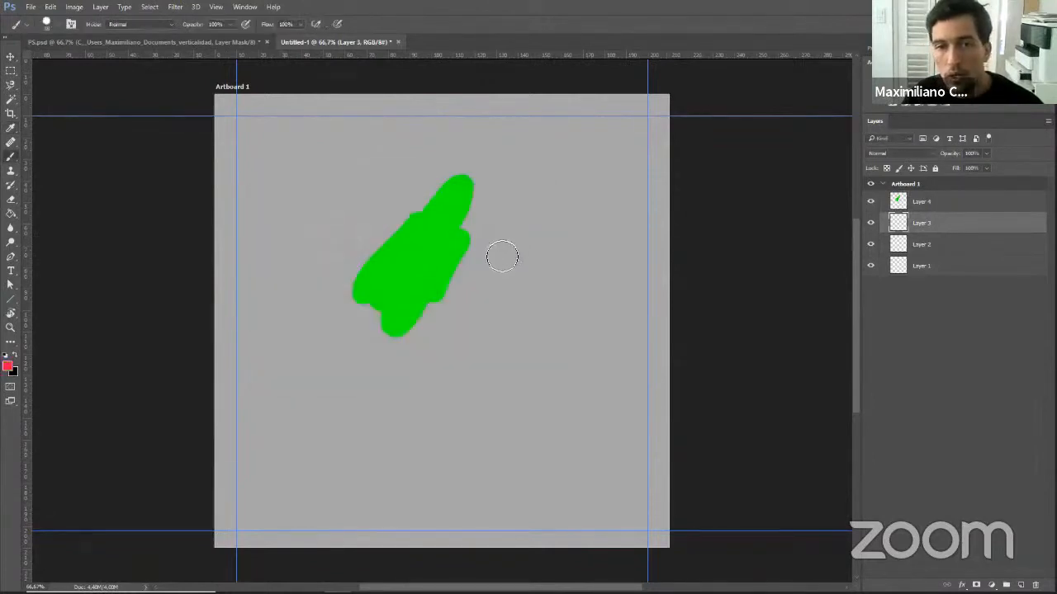
pyautogui.moveTo(497, 261); pyautogui.dragTo(347, 261)
pyautogui.moveTo(611, 308)
pyautogui.mouseDown()
pyautogui.moveTo(412, 316)
pyautogui.moveTo(383, 281)
pyautogui.moveTo(332, 320)
pyautogui.moveTo(399, 320)
pyautogui.moveTo(378, 339)
pyautogui.moveTo(424, 337)
pyautogui.mouseUp()
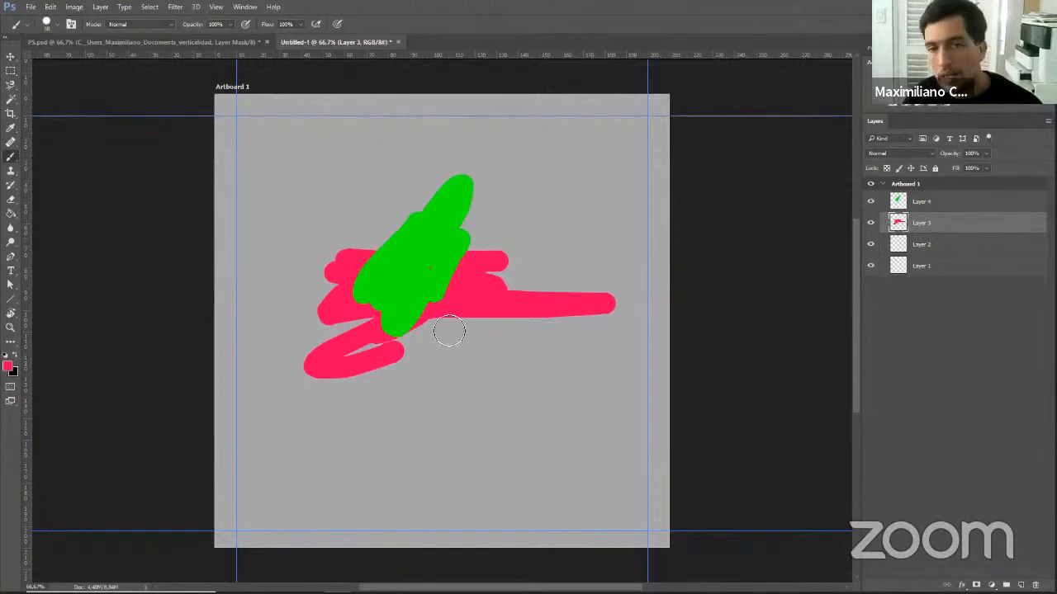
# Paint red strokes over the green shape's upper end on Layer 4 and move that layer below Layer 3.
pyautogui.click(919, 206)
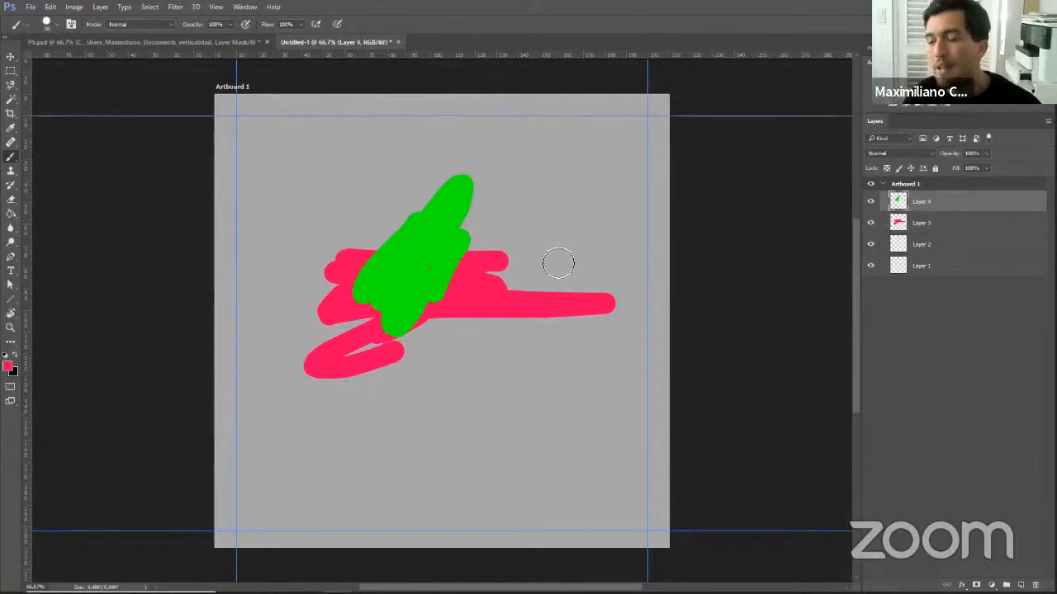
pyautogui.moveTo(527, 195)
pyautogui.mouseDown()
pyautogui.moveTo(426, 198)
pyautogui.moveTo(470, 207)
pyautogui.moveTo(464, 183)
pyautogui.moveTo(452, 204)
pyautogui.moveTo(481, 177)
pyautogui.moveTo(466, 213)
pyautogui.mouseUp()
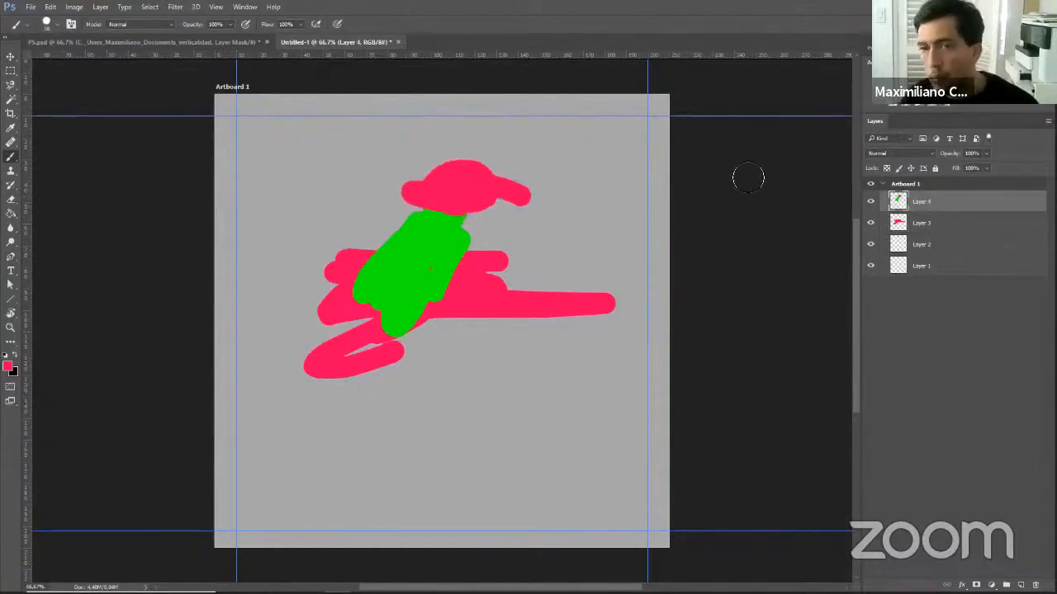
pyautogui.moveTo(929, 207); pyautogui.dragTo(924, 231)
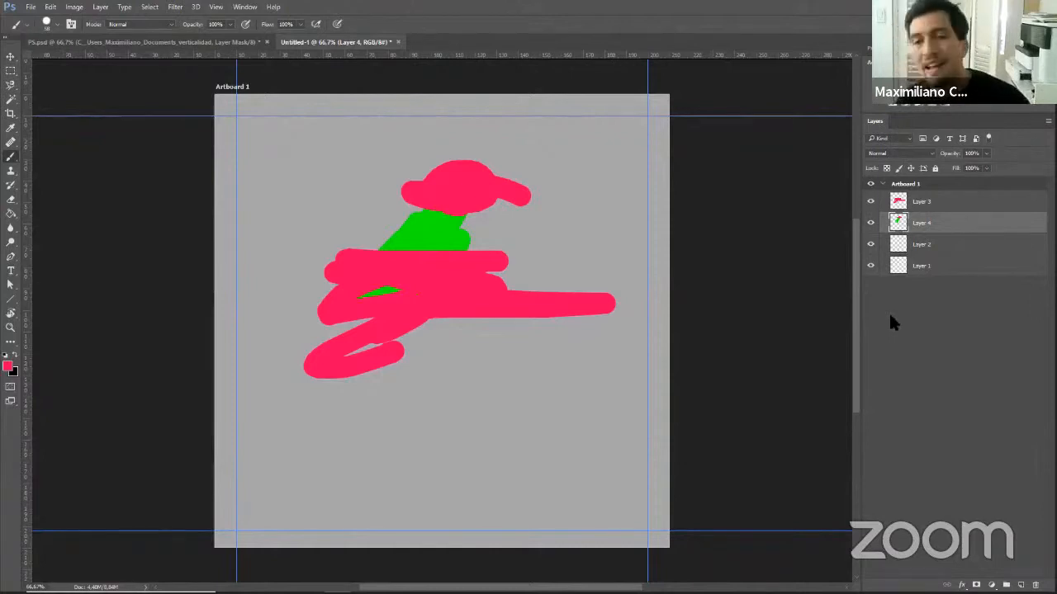
# Delete the empty Layer 2 and create a layer group named pintura directly above Layer 4.
pyautogui.click(927, 247)
pyautogui.press('Delete')
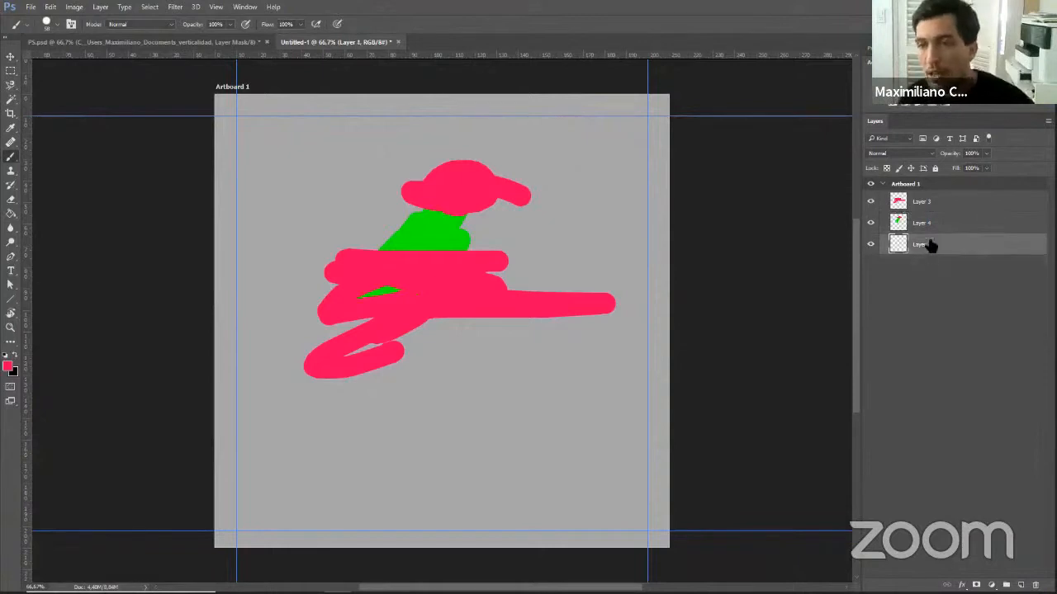
pyautogui.click(938, 229)
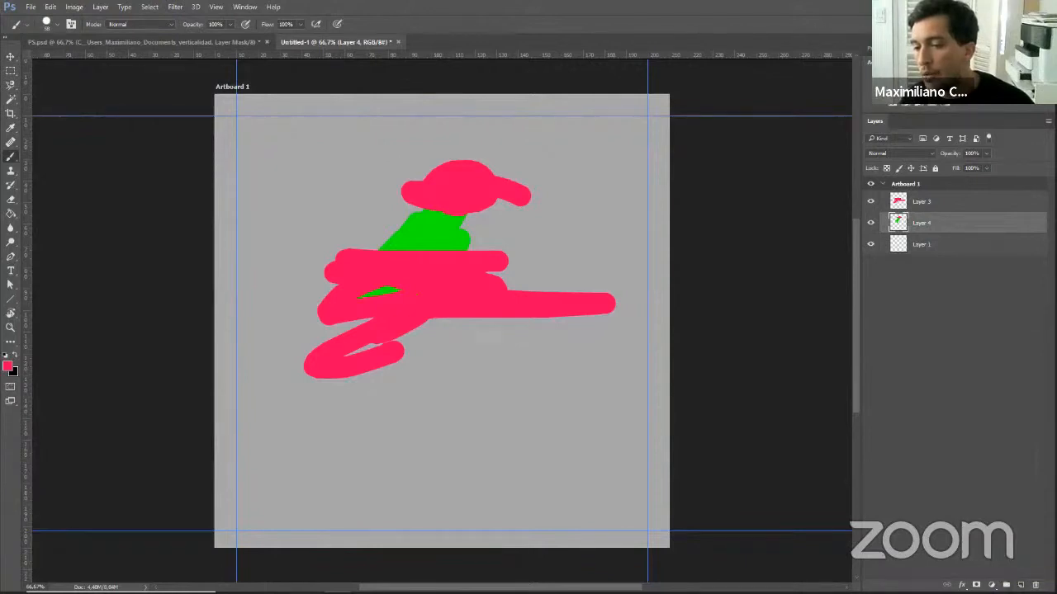
pyautogui.click(1006, 584)
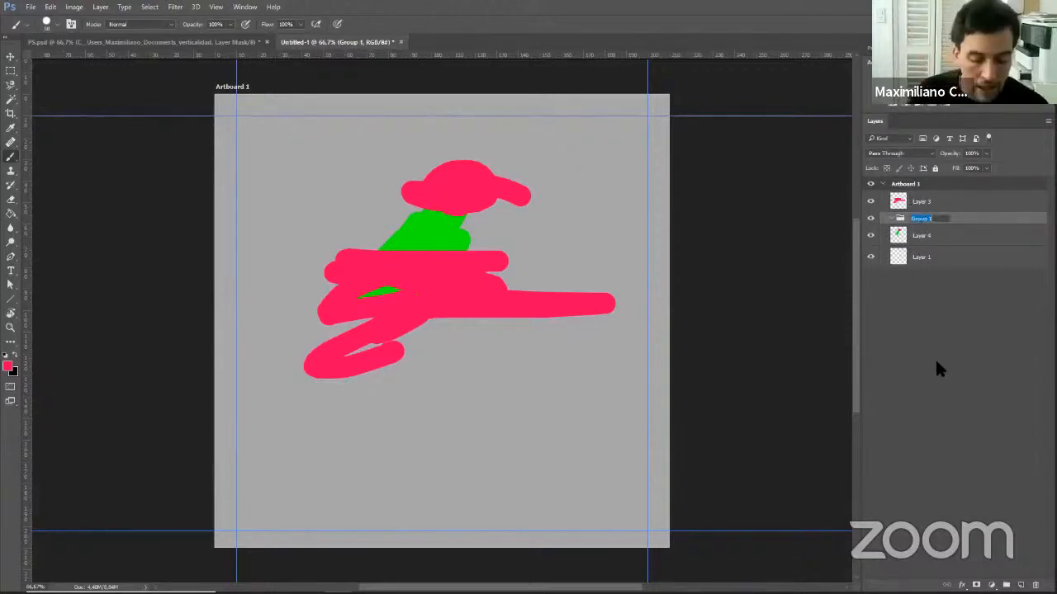
pyautogui.write('pestaña')
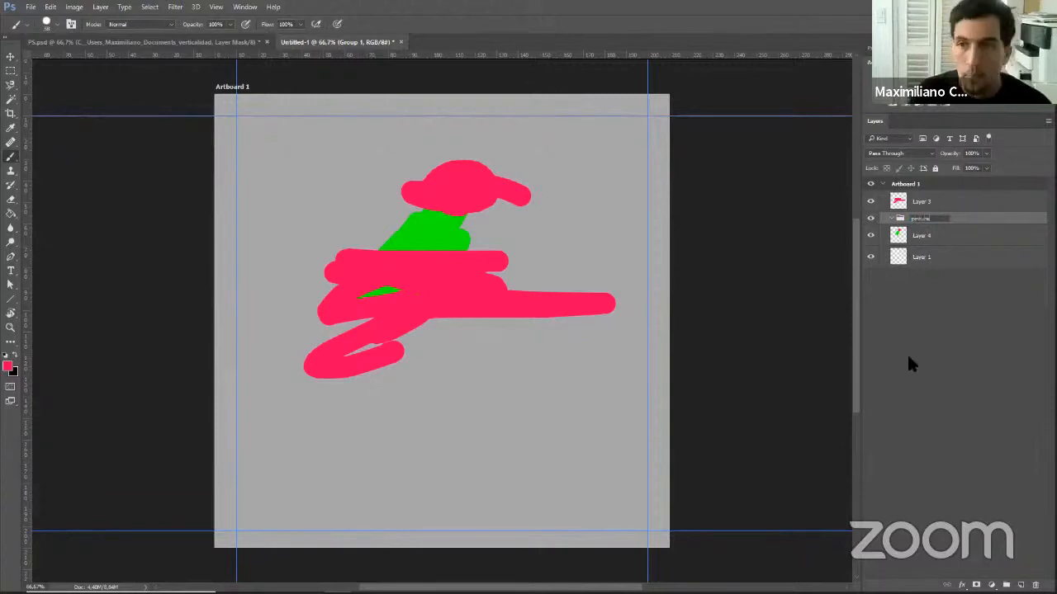
pyautogui.press('Return')
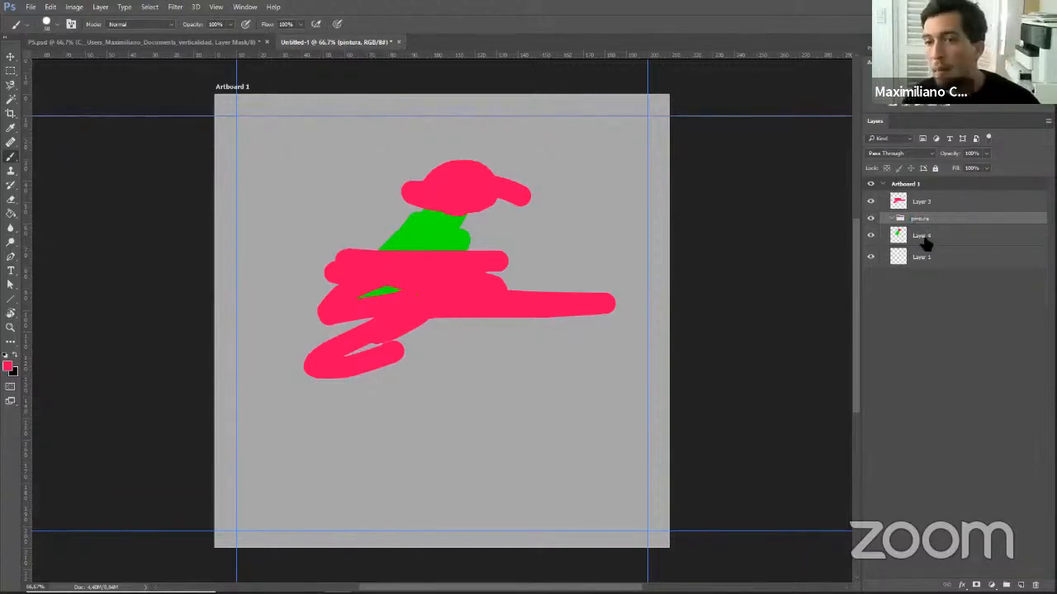
# Move Layer 4 and Layer 3 into the pintura group with Layer 4 on top, and toggle the group's collapsed state.
pyautogui.moveTo(923, 236)
pyautogui.mouseDown()
pyautogui.moveTo(923, 206)
pyautogui.moveTo(924, 230)
pyautogui.moveTo(922, 218)
pyautogui.moveTo(941, 207)
pyautogui.moveTo(886, 212)
pyautogui.mouseUp()
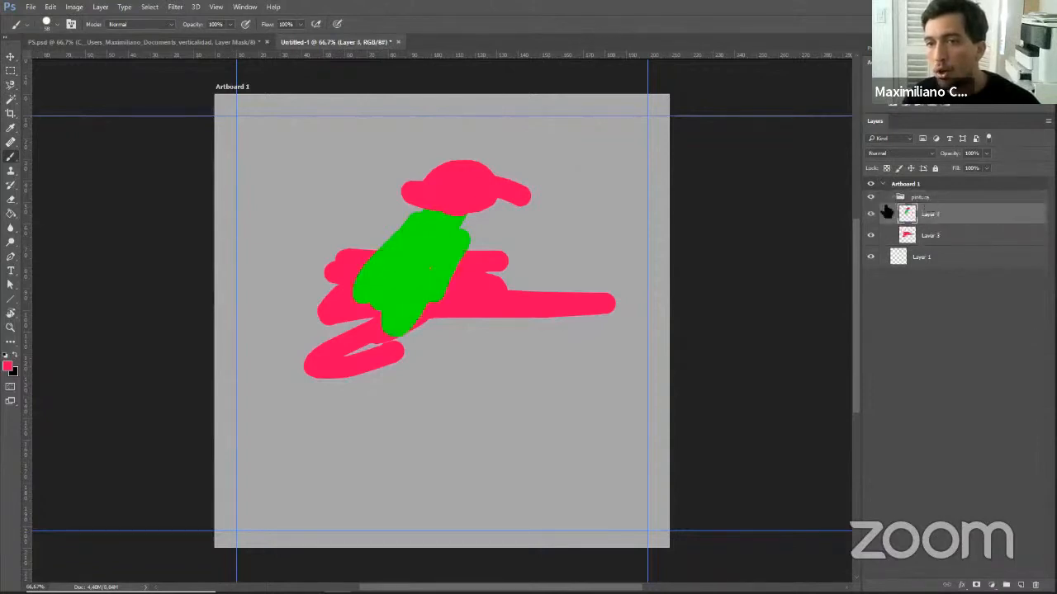
pyautogui.click(892, 201)
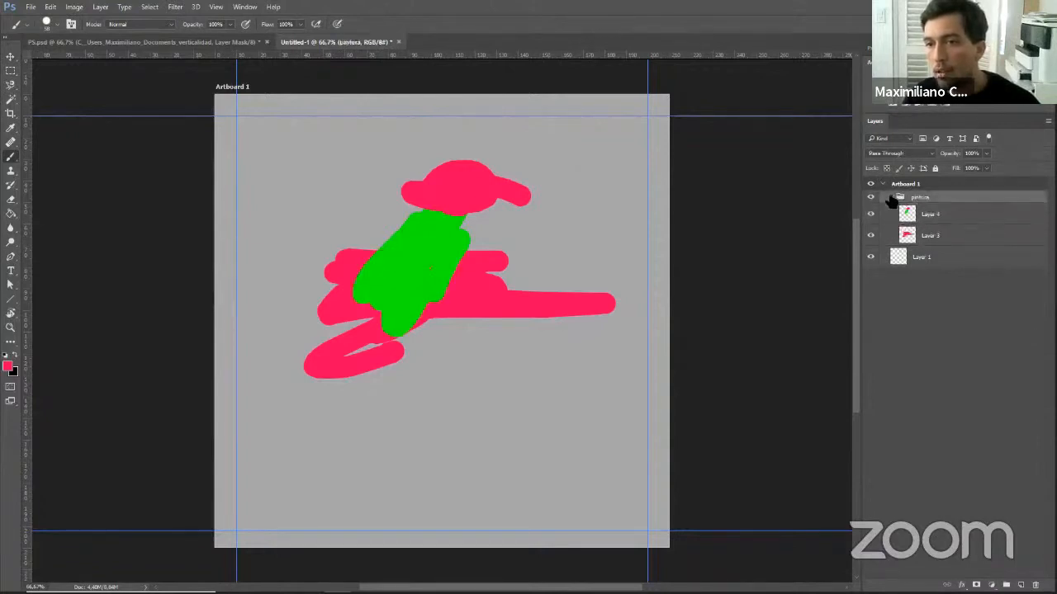
pyautogui.click(891, 197)
pyautogui.click(893, 199)
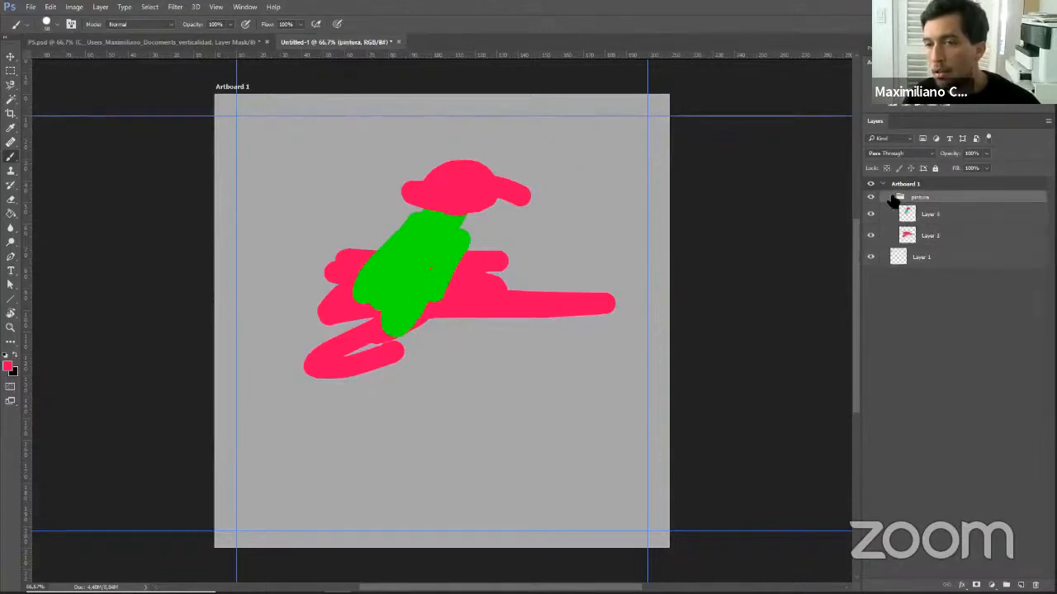
# Select the pintura group and its Layer 4 and Layer 3 in turn to show what the group contains.
pyautogui.click(939, 217)
pyautogui.click(942, 239)
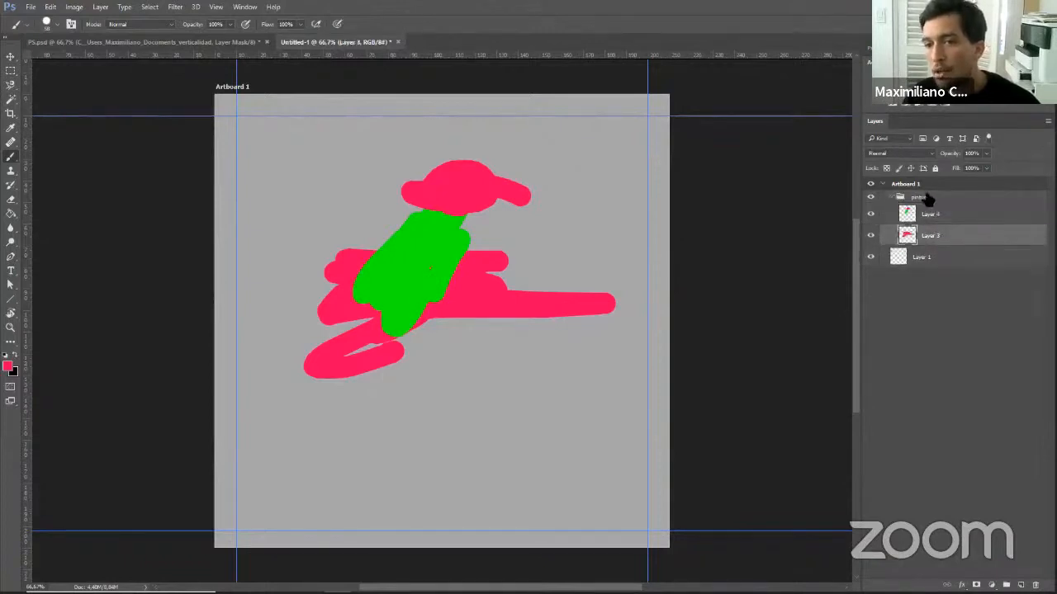
pyautogui.click(914, 200)
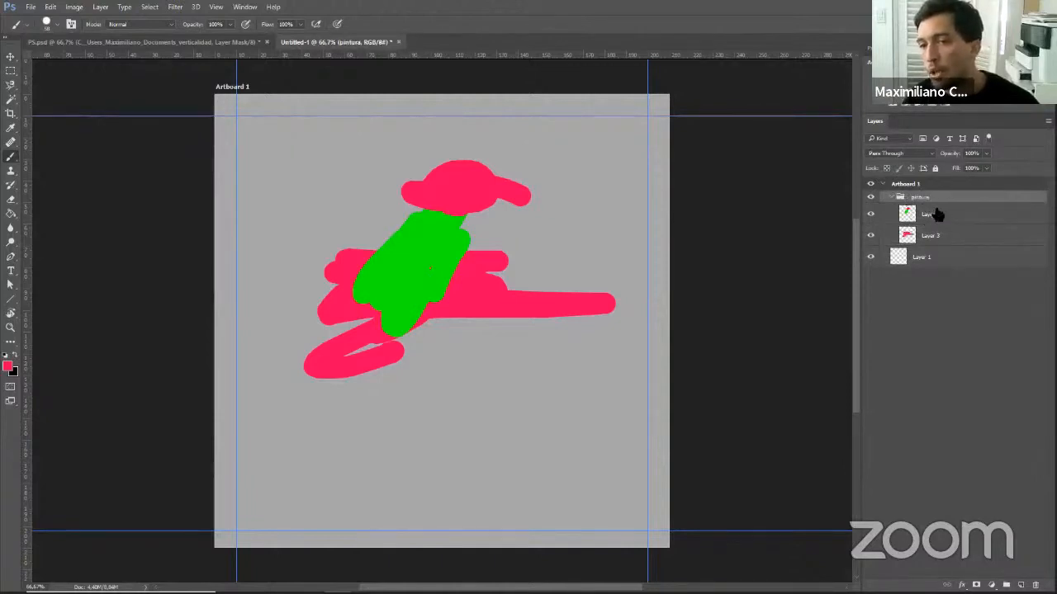
pyautogui.click(937, 214)
pyautogui.click(941, 236)
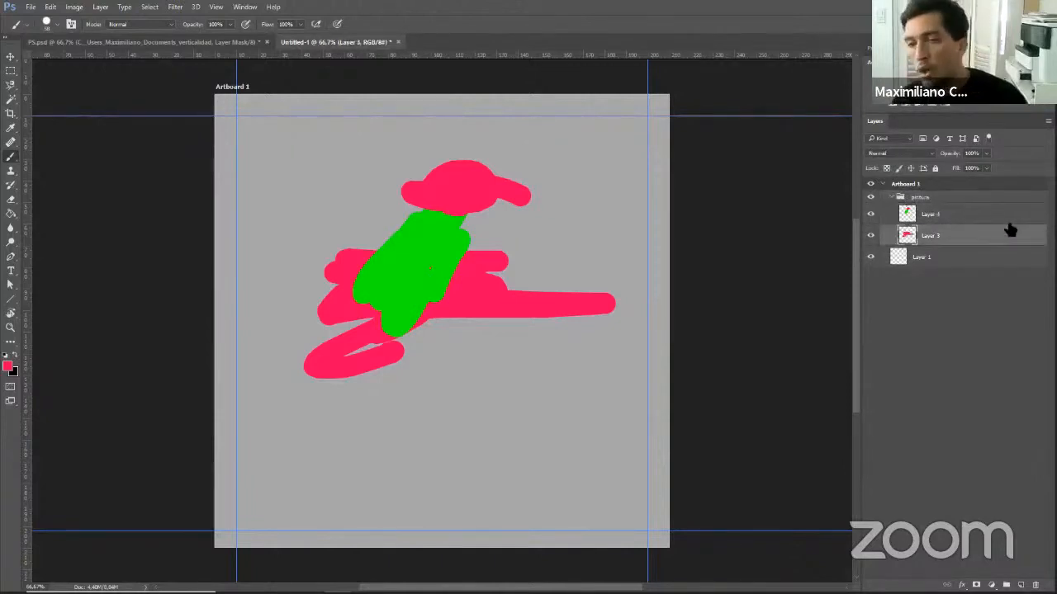
pyautogui.click(948, 217)
pyautogui.click(944, 237)
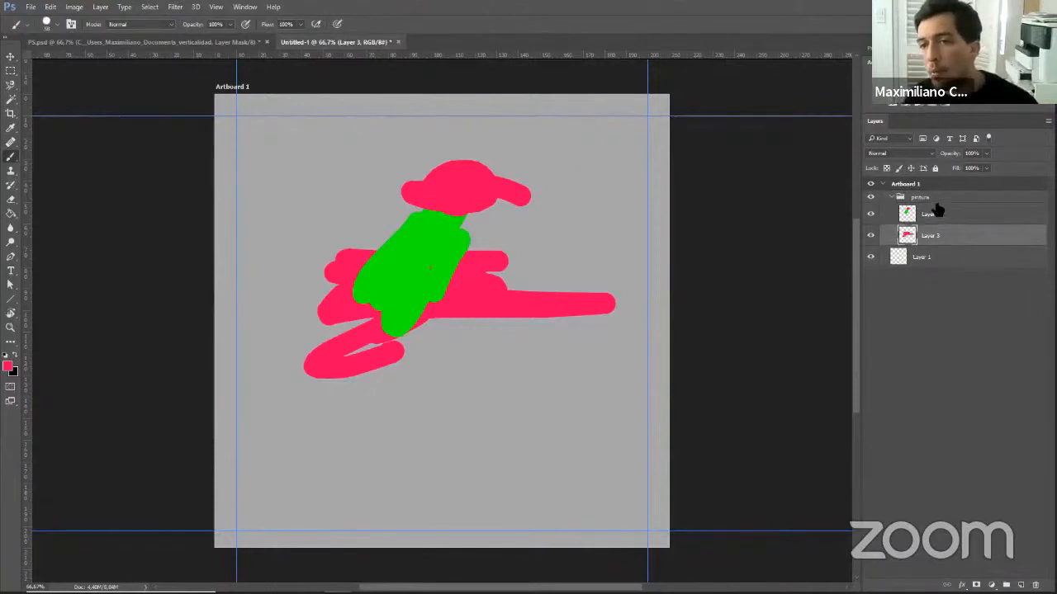
# Toggle the visibility of Layer 4 inside the pintura group off and back on.
pyautogui.click(871, 215)
pyautogui.click(872, 216)
pyautogui.click(871, 216)
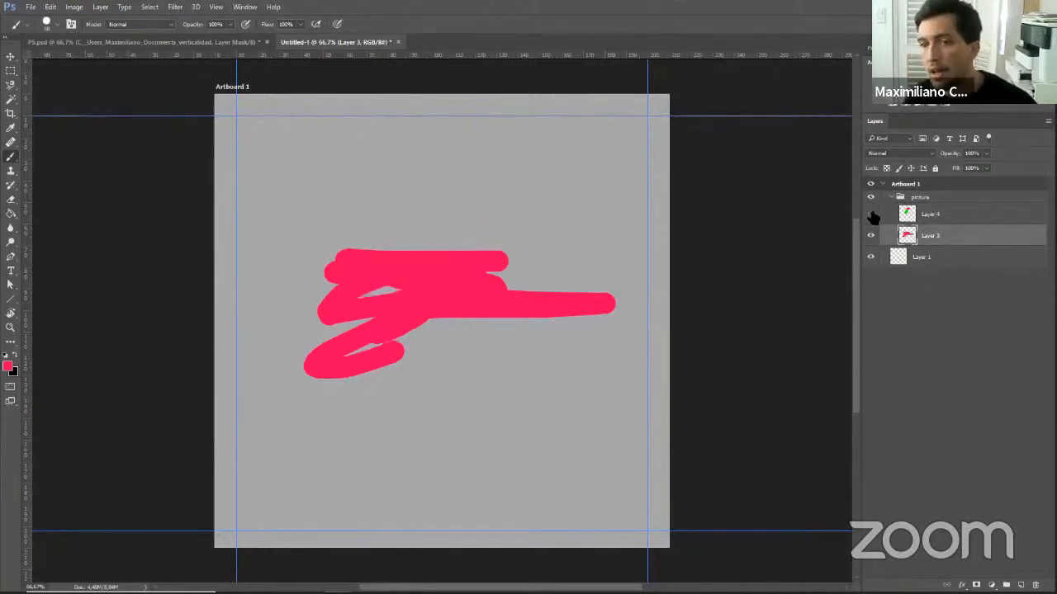
pyautogui.click(872, 216)
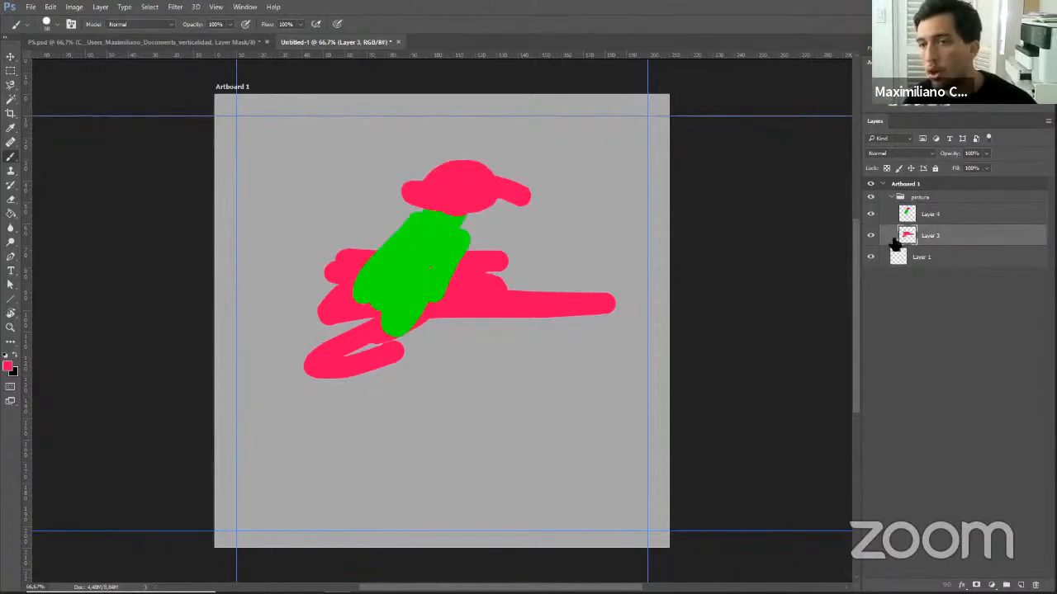
# Assign the red color label to the pintura group.
pyautogui.click(923, 199)
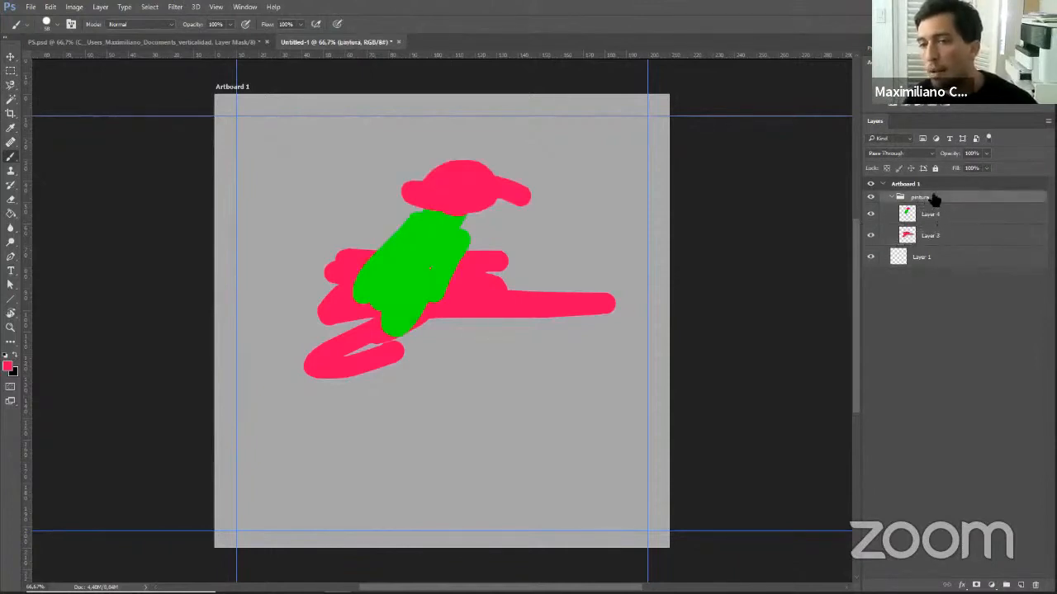
pyautogui.rightClick(931, 203)
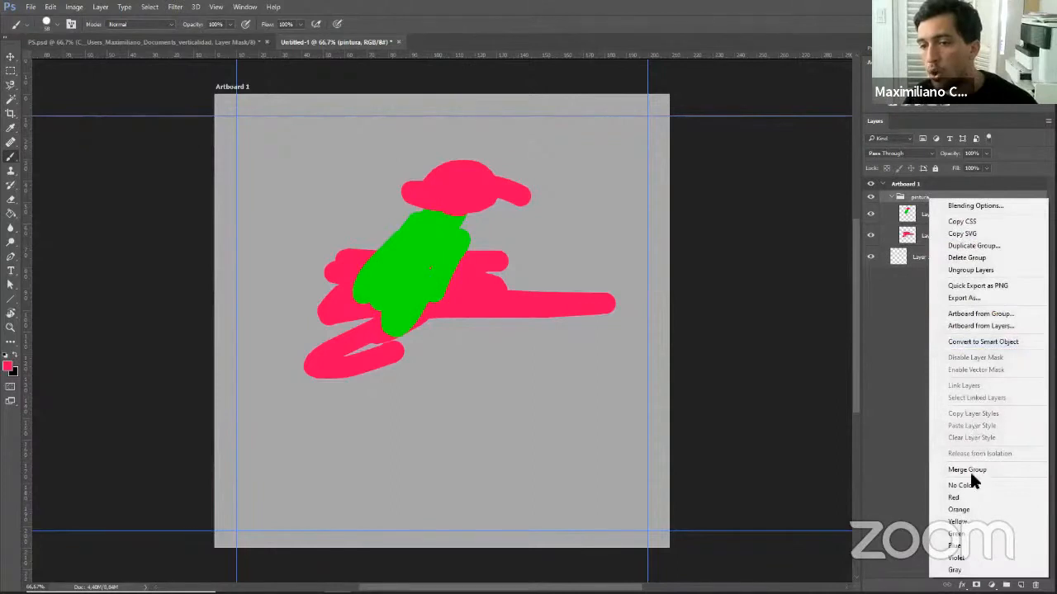
pyautogui.click(964, 498)
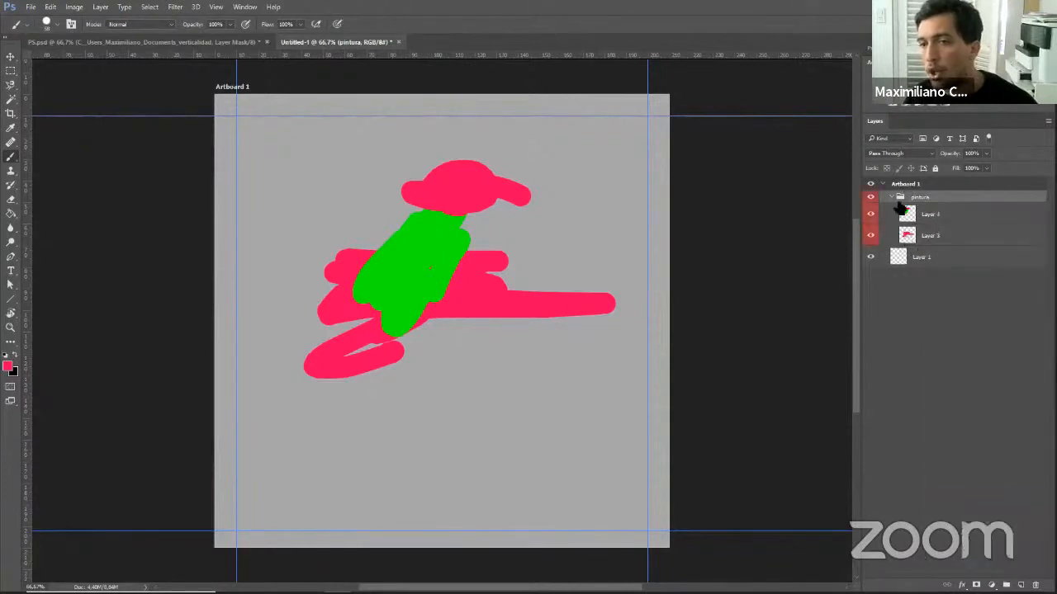
# Switch to the PS.psd document and examine the contents of its color-coded layer groups by expanding and collapsing Texturas, Lineas and Personas.
pyautogui.click(177, 42)
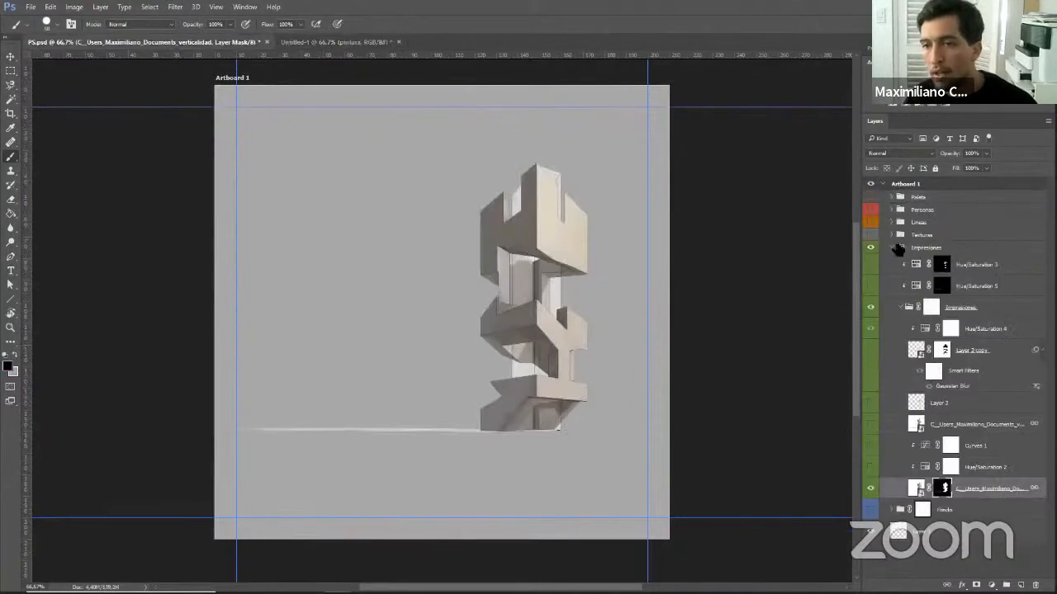
pyautogui.click(894, 236)
pyautogui.click(892, 222)
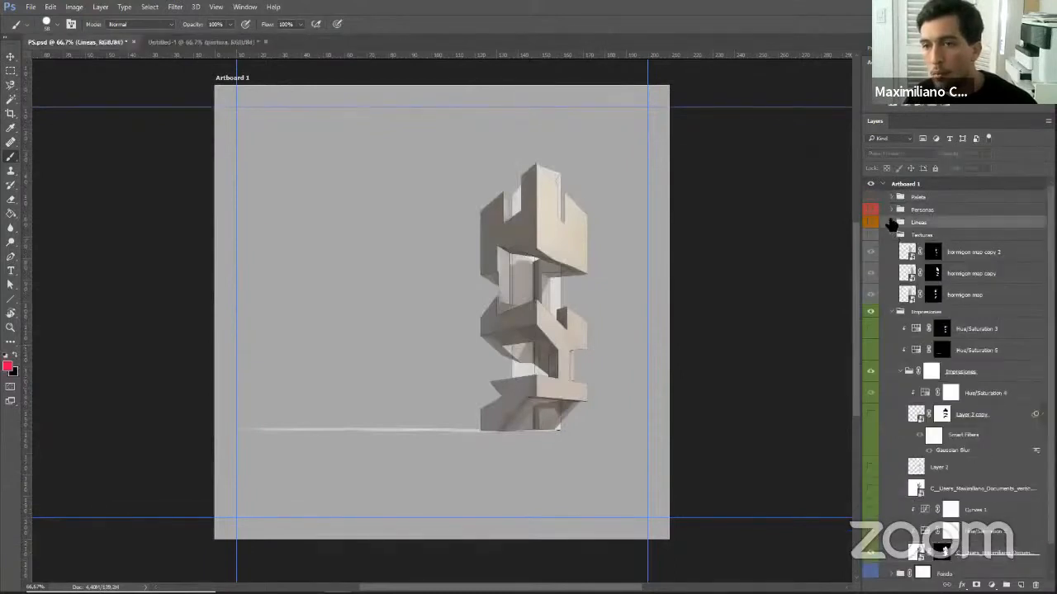
pyautogui.click(892, 222)
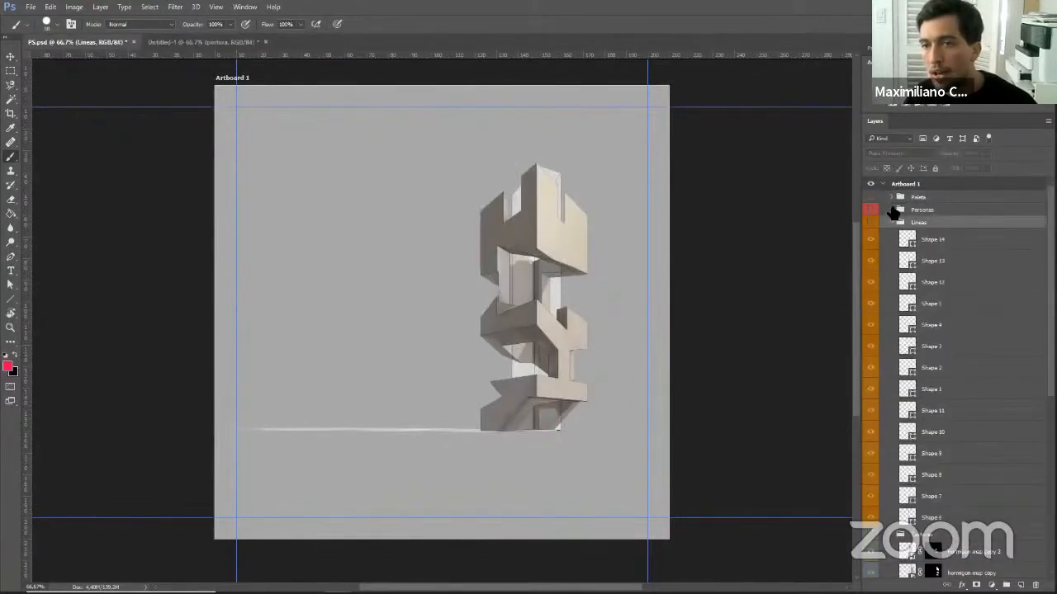
pyautogui.click(892, 210)
pyautogui.scroll(-10, 933, 327)
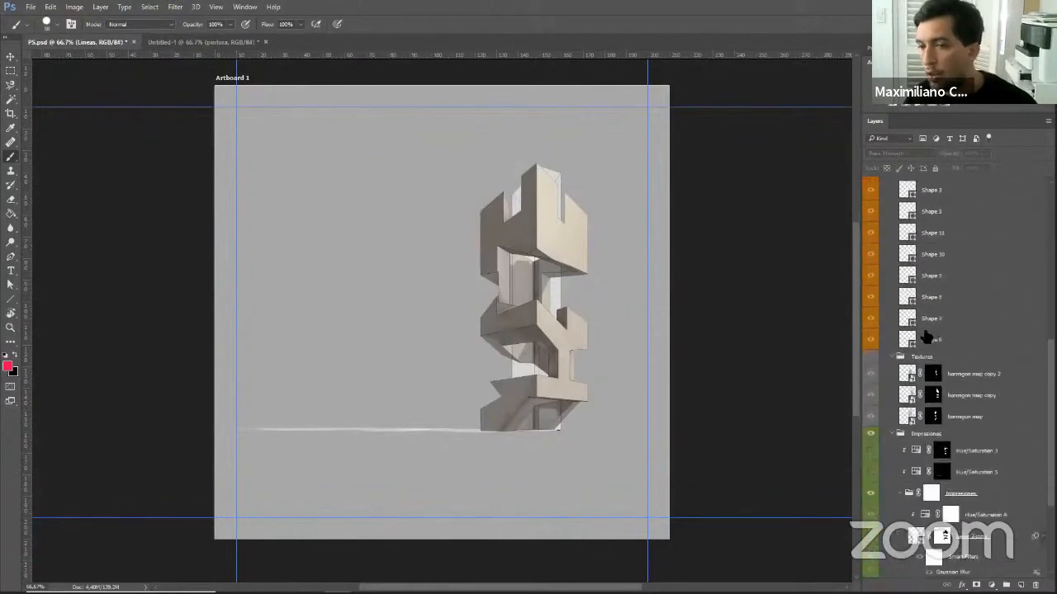
pyautogui.scroll(10, 927, 368)
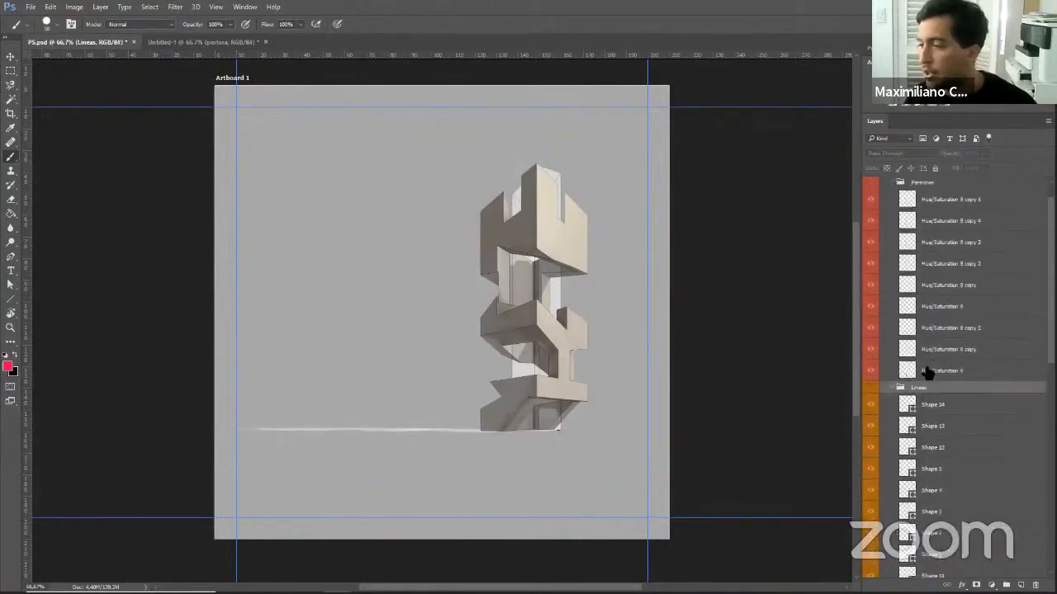
pyautogui.click(894, 211)
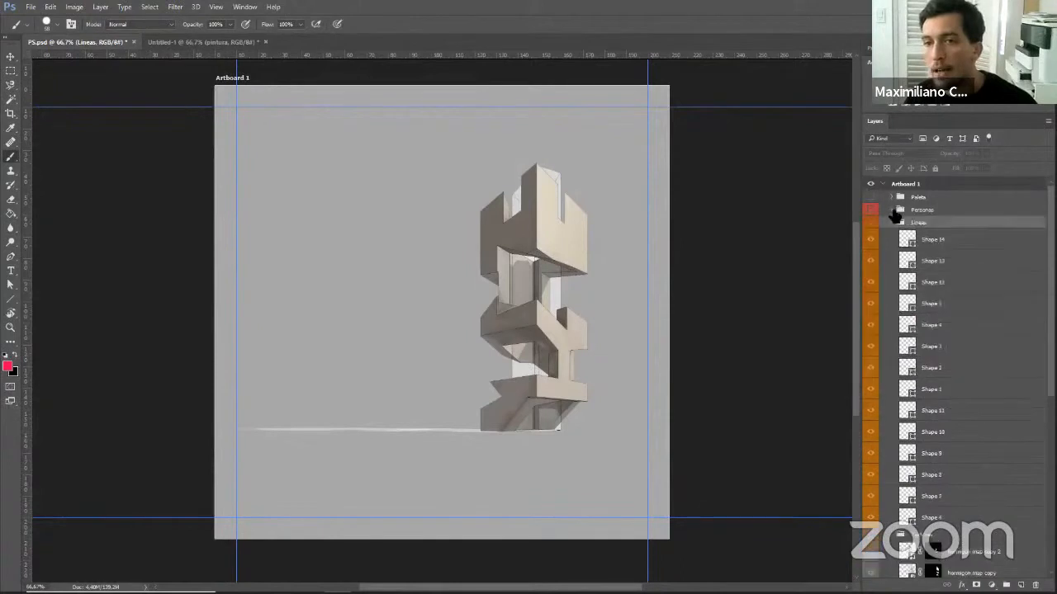
pyautogui.click(891, 212)
pyautogui.click(892, 212)
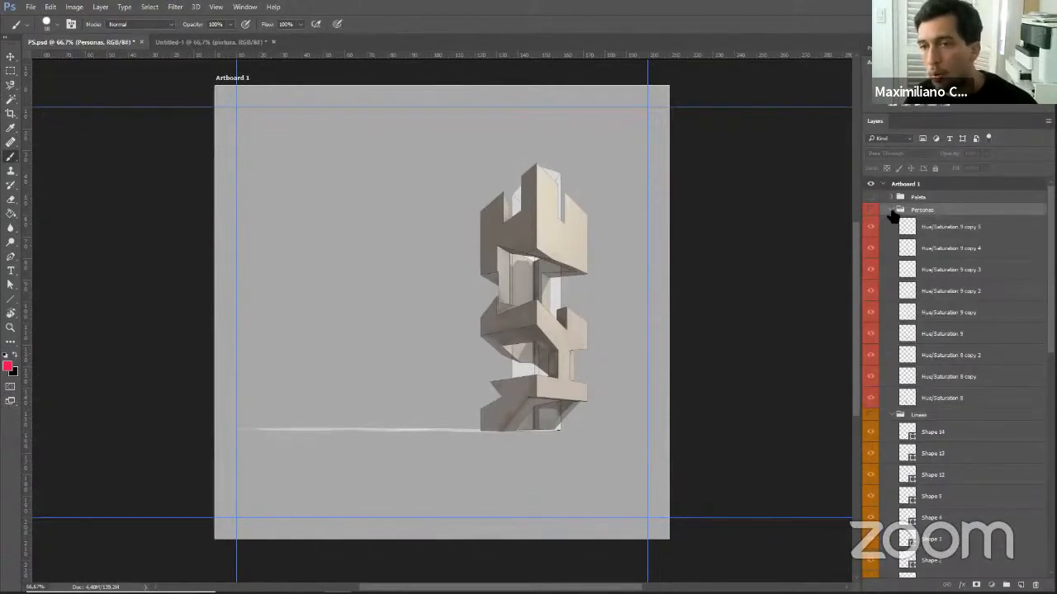
pyautogui.click(892, 211)
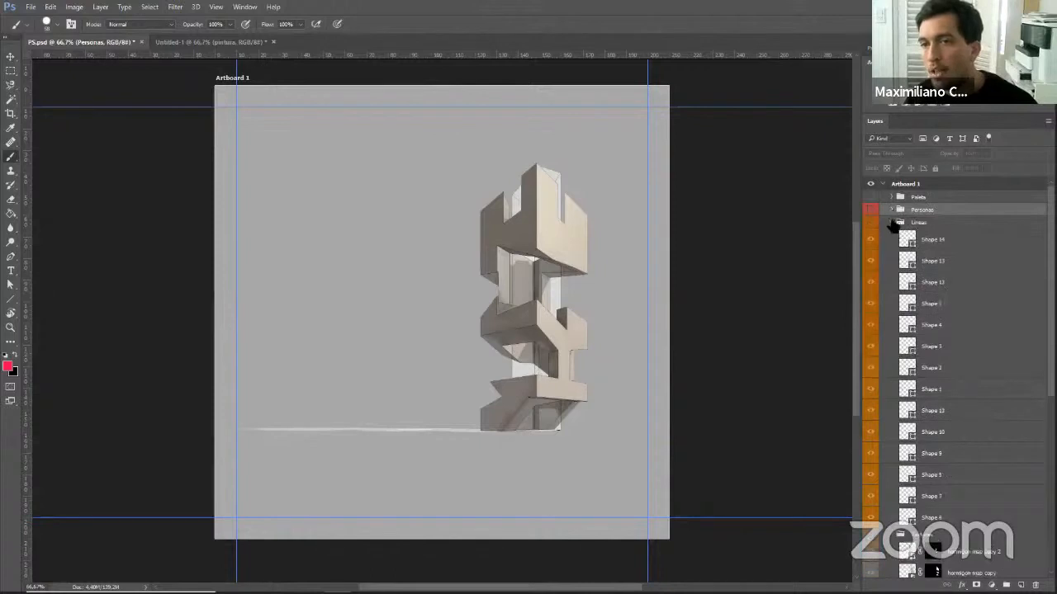
pyautogui.click(892, 223)
pyautogui.click(892, 236)
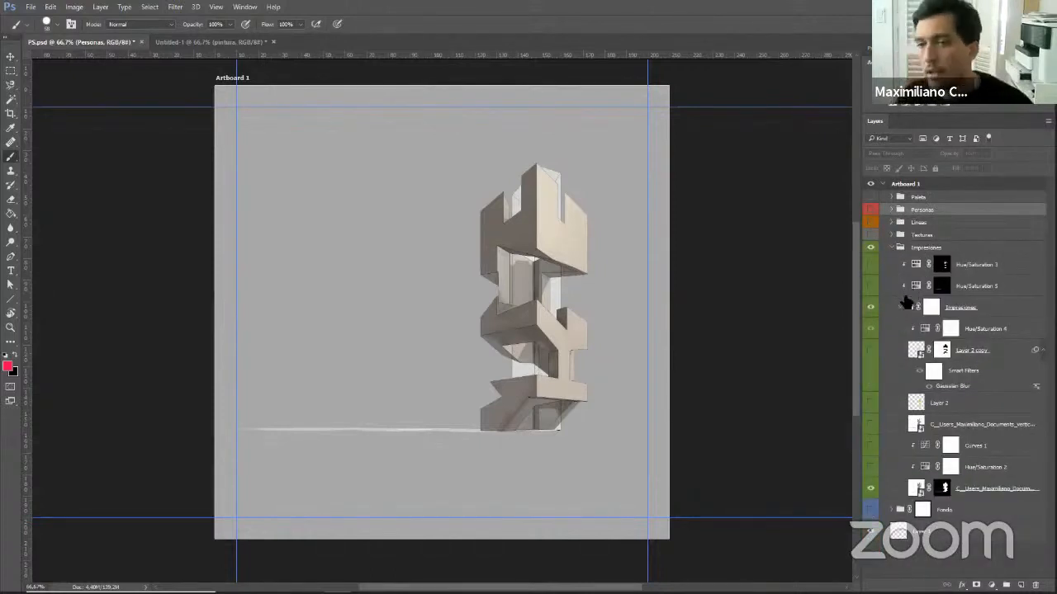
# Toggle the Hue/Saturation 5 adjustment in the Impresiones group on and off to compare its effect, leaving it hidden.
pyautogui.click(870, 286)
pyautogui.click(871, 286)
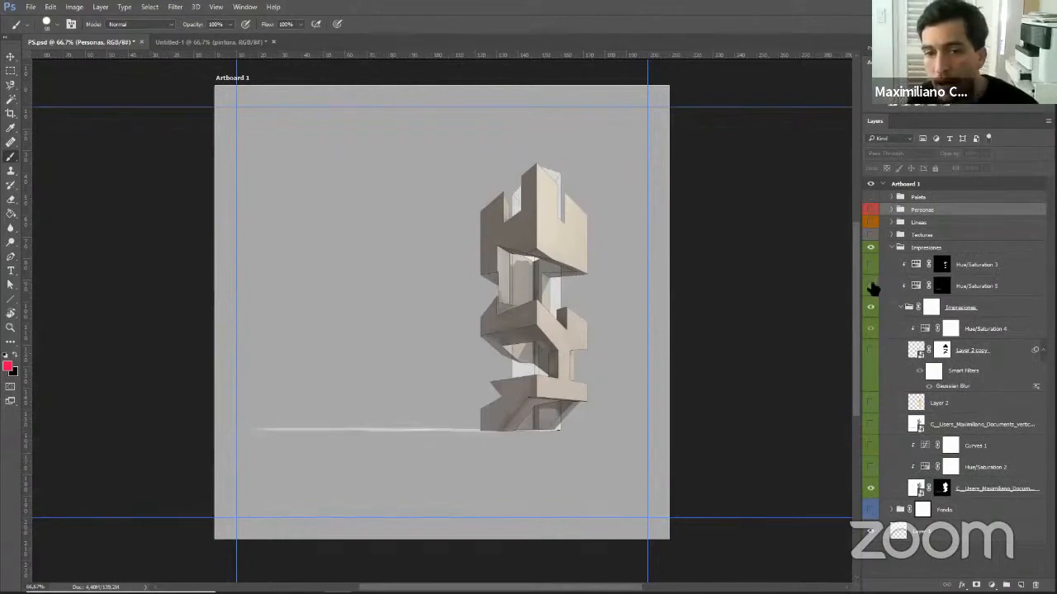
pyautogui.click(871, 287)
pyautogui.click(871, 288)
pyautogui.click(871, 288)
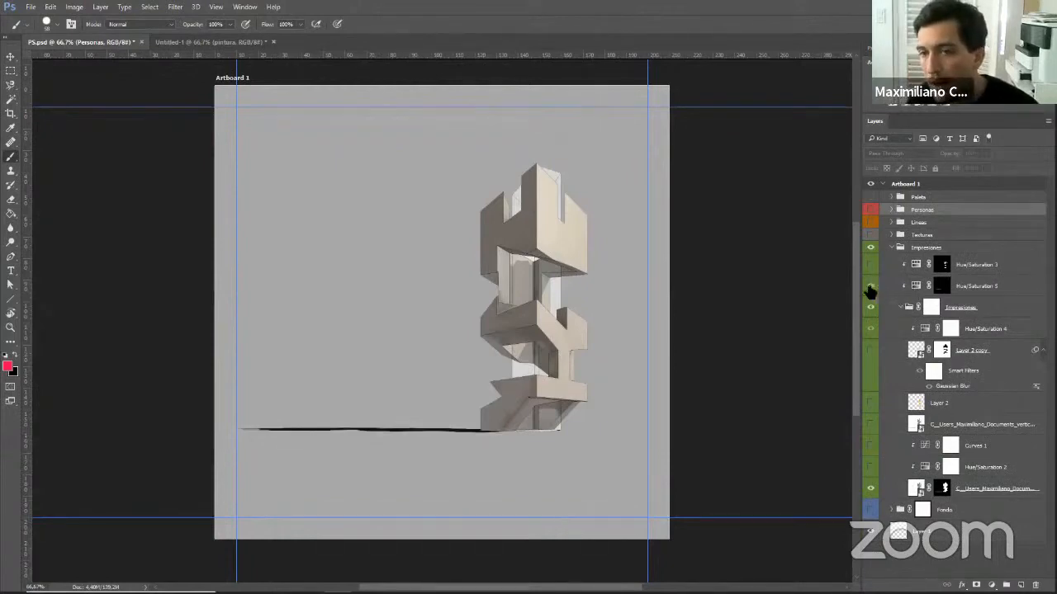
pyautogui.click(871, 287)
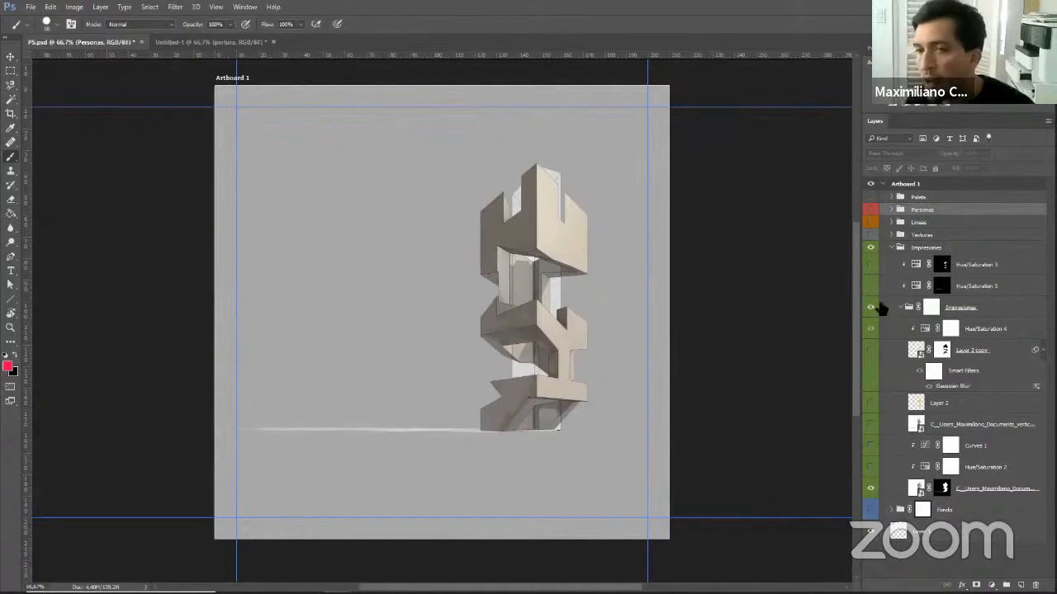
# Return to the Untitled-1 document and select Layer 4 in the pintura group.
pyautogui.click(204, 41)
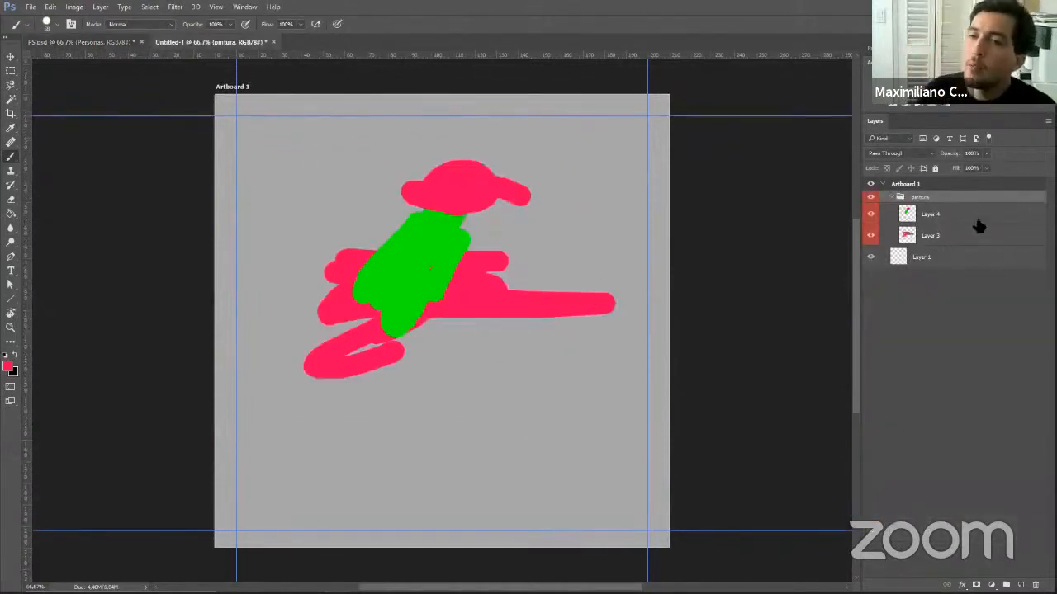
pyautogui.click(963, 237)
pyautogui.click(949, 217)
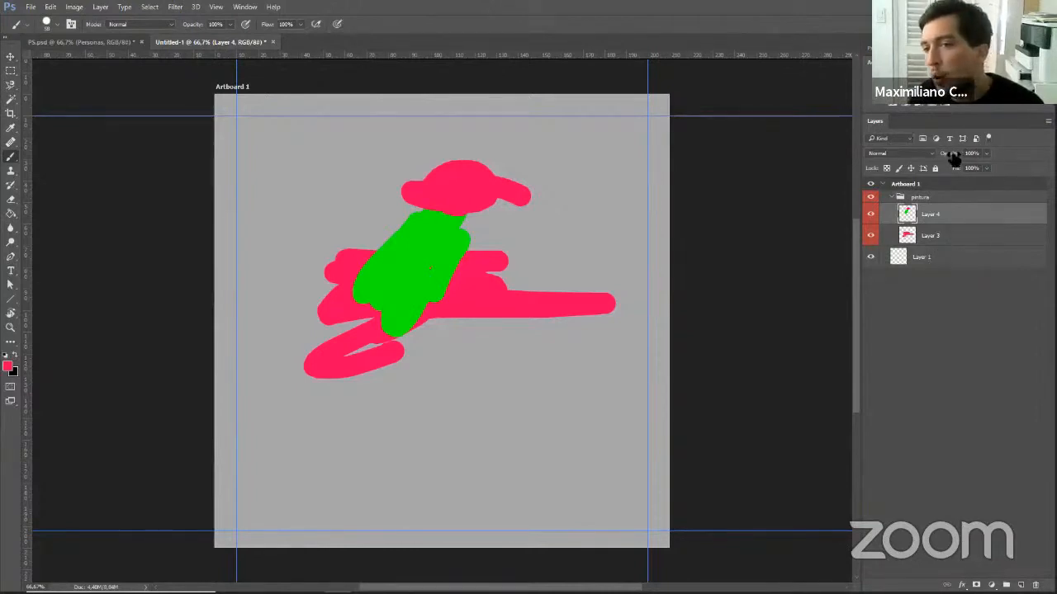
# Try Layer 4 at reduced opacities of 47% and 0%, and restore it to 100%.
pyautogui.click(986, 153)
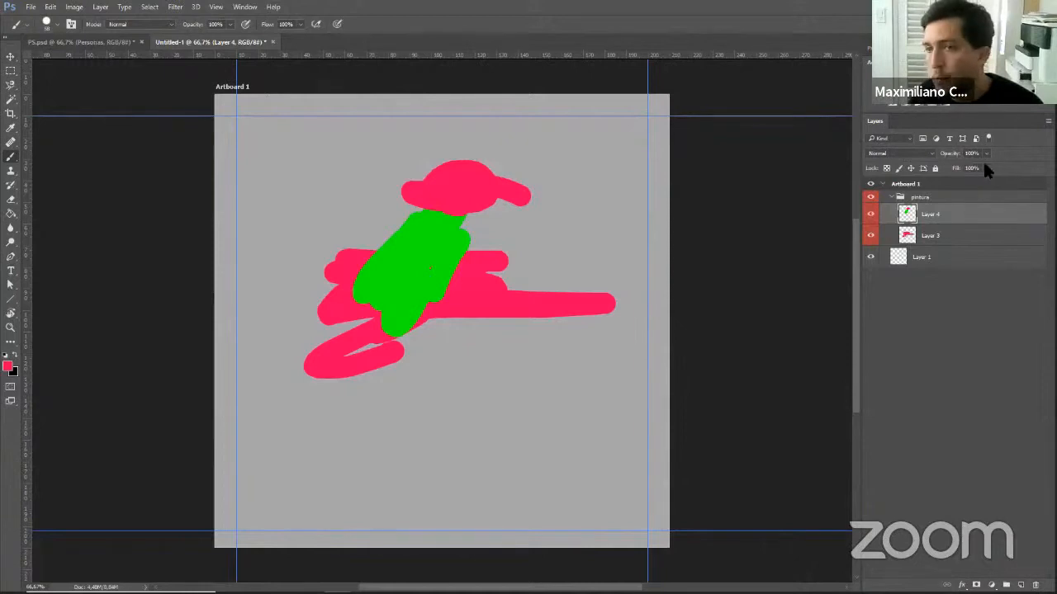
pyautogui.moveTo(985, 165); pyautogui.dragTo(959, 167)
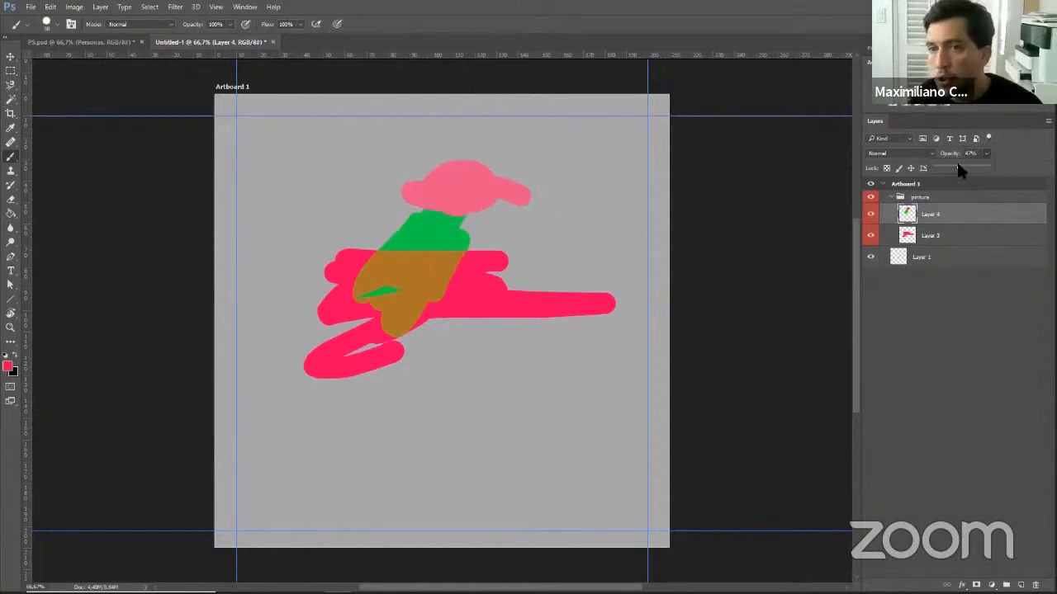
pyautogui.moveTo(957, 166); pyautogui.dragTo(935, 167)
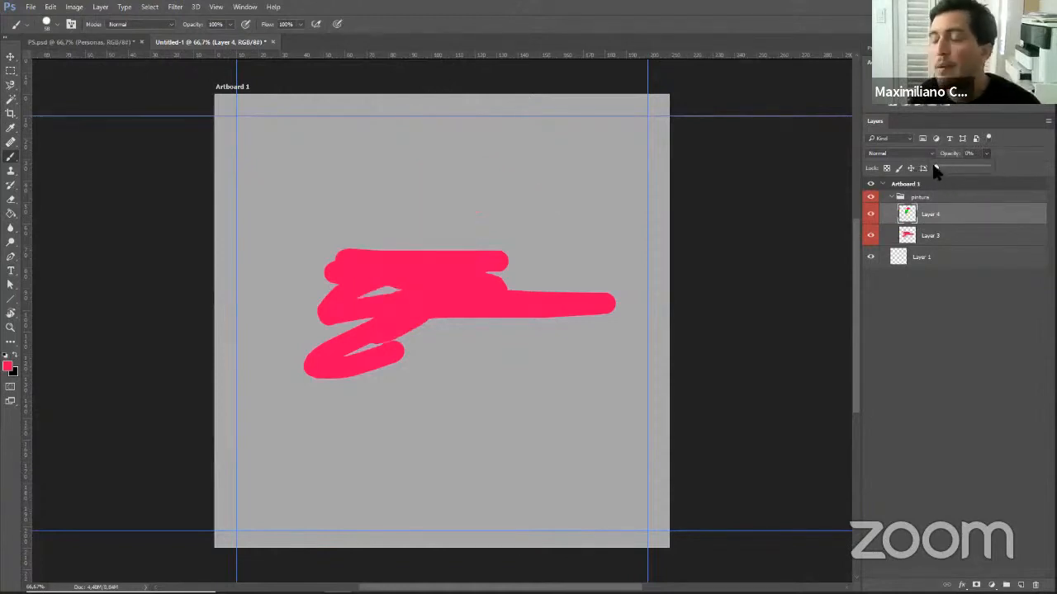
pyautogui.moveTo(936, 168); pyautogui.dragTo(1006, 176)
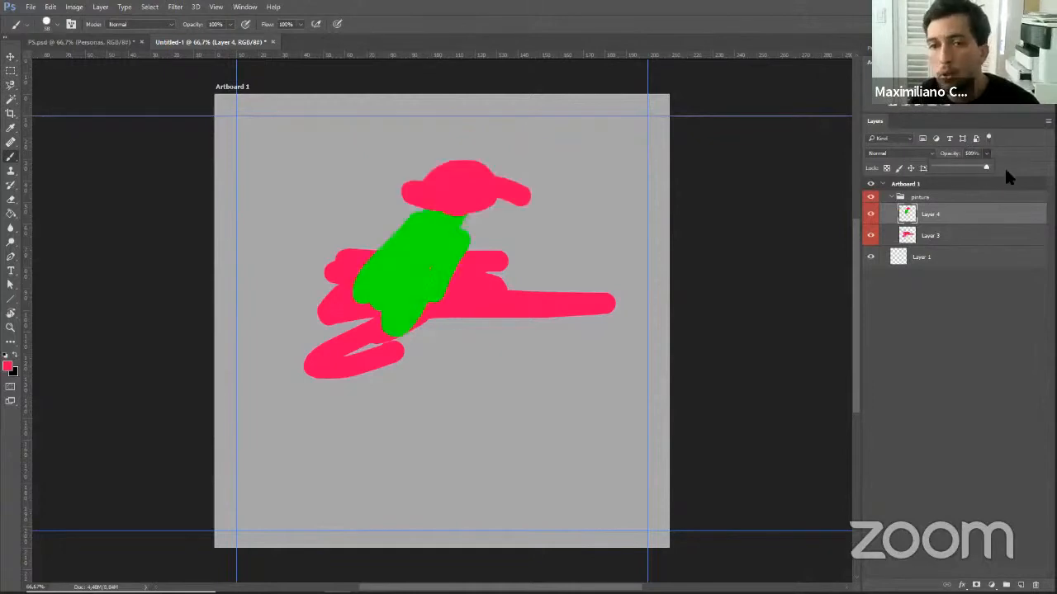
pyautogui.click(960, 169)
pyautogui.moveTo(973, 166); pyautogui.dragTo(997, 166)
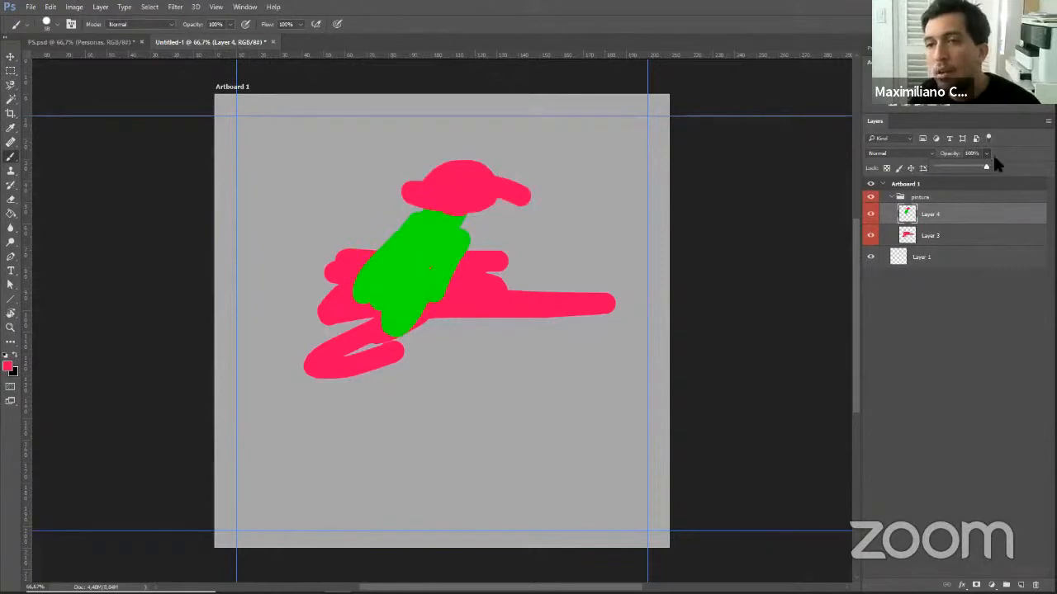
pyautogui.click(987, 150)
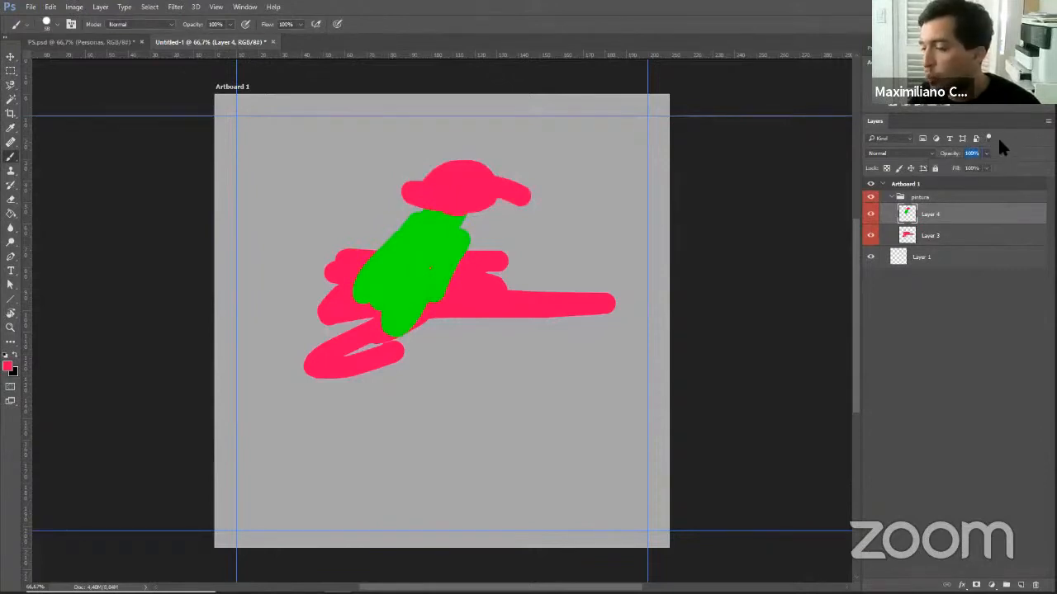
# Browse the blend modes for Layer 4 and apply Darken.
pyautogui.click(932, 154)
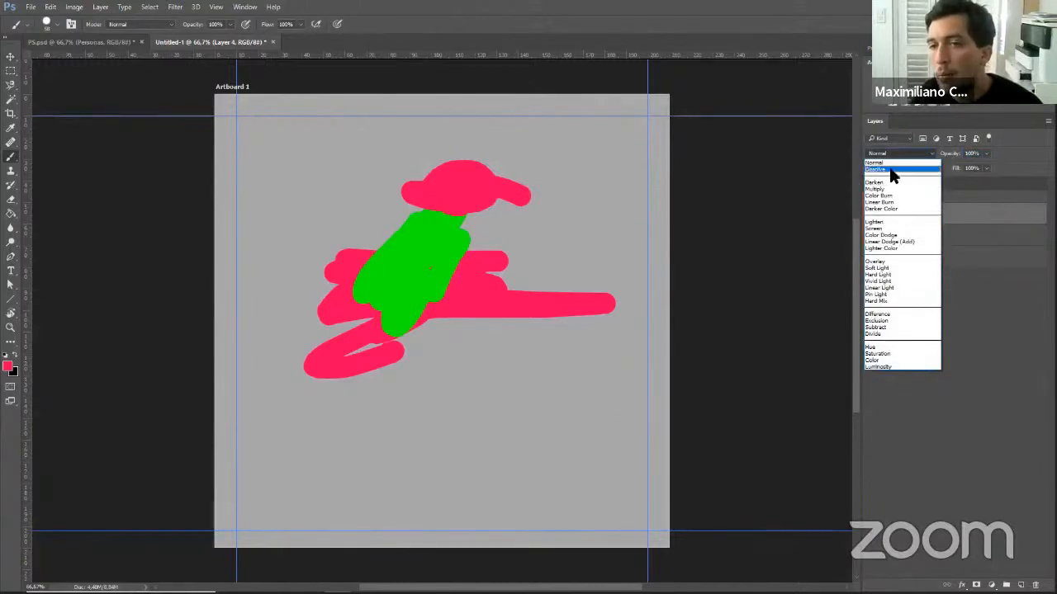
pyautogui.click(887, 162)
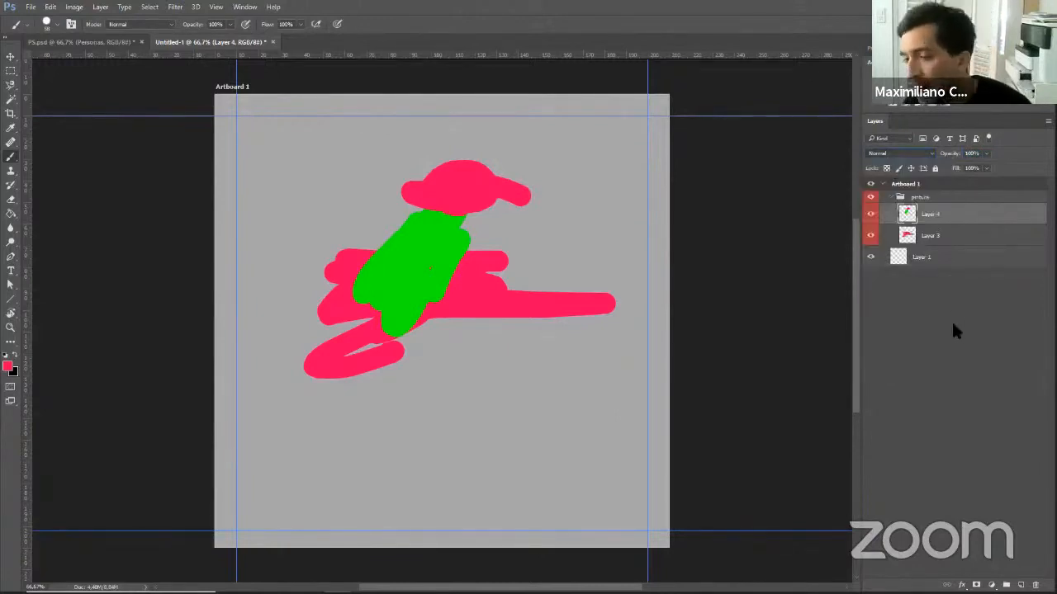
pyautogui.click(931, 156)
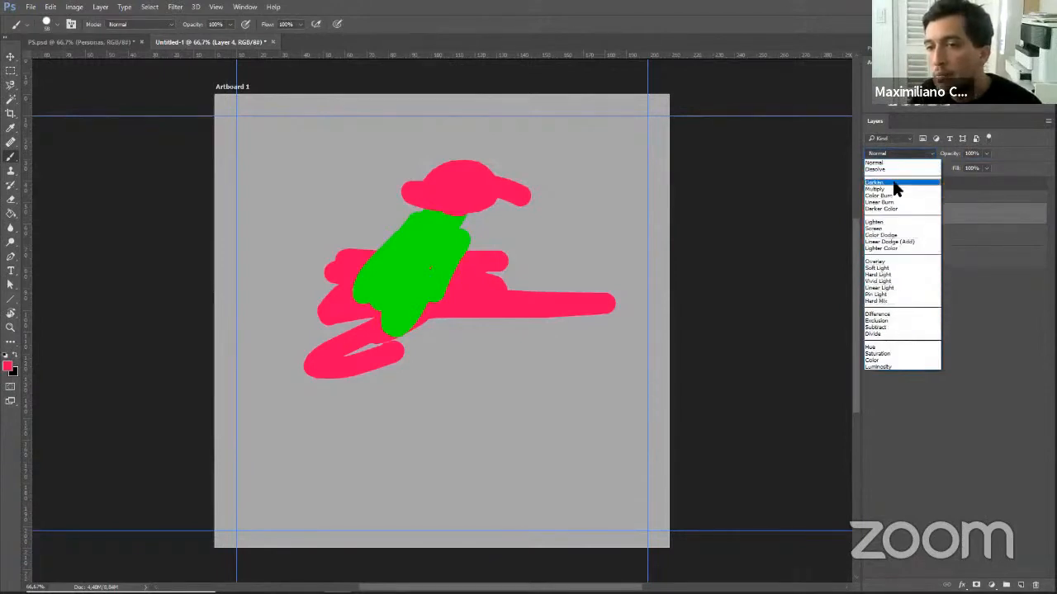
pyautogui.click(895, 163)
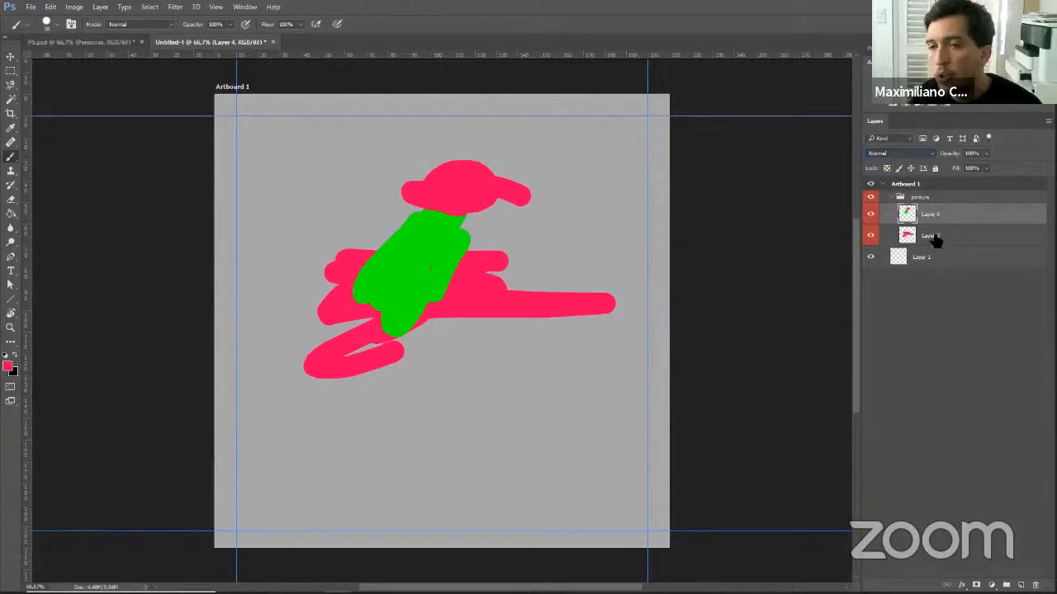
pyautogui.click(931, 155)
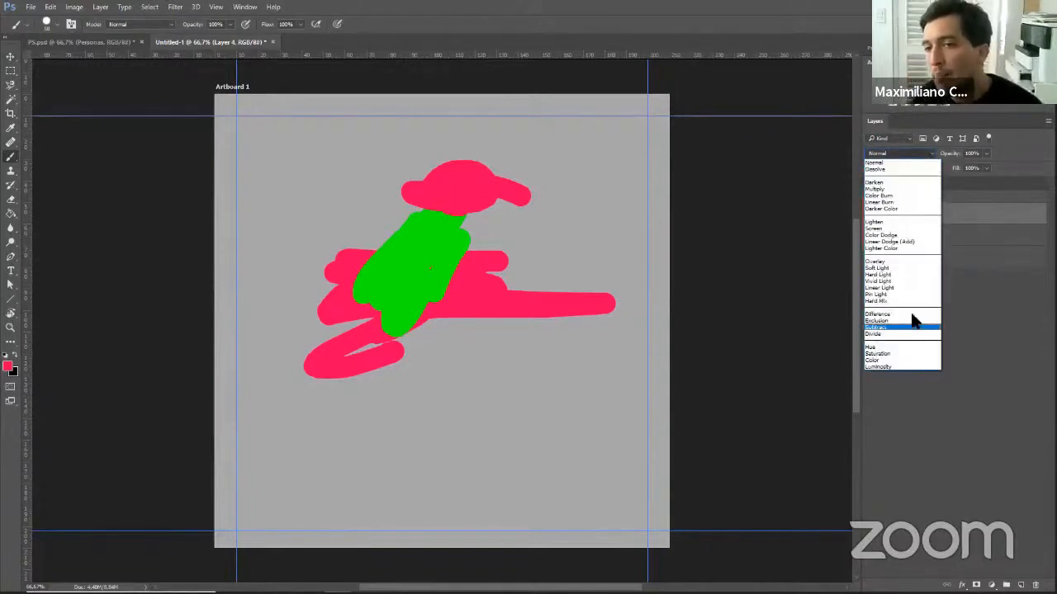
pyautogui.click(901, 188)
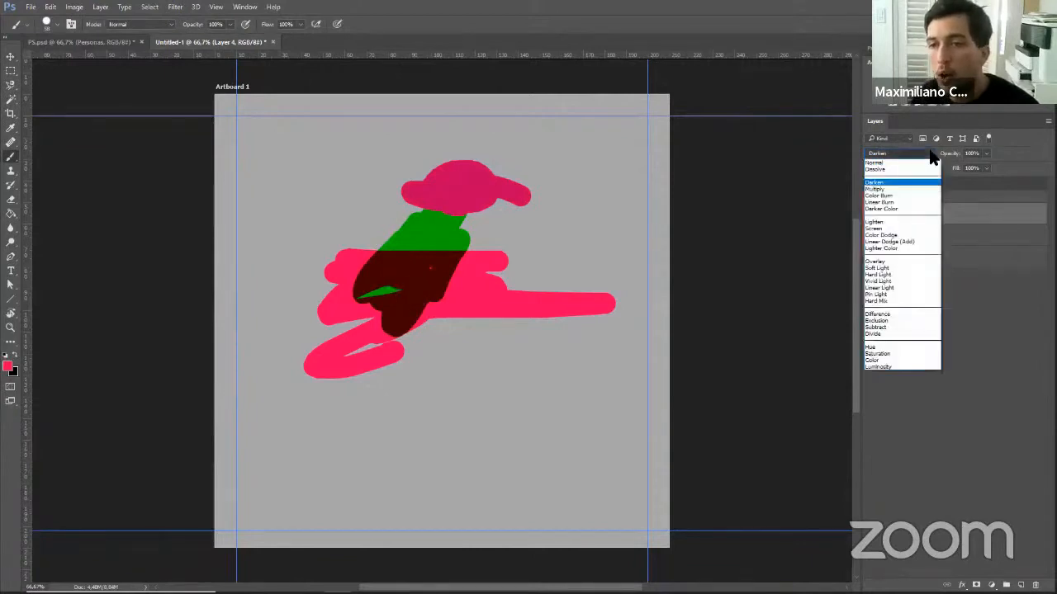
# Try the Lighten blend mode on Layer 4 and restore the layer to Normal.
pyautogui.click(887, 225)
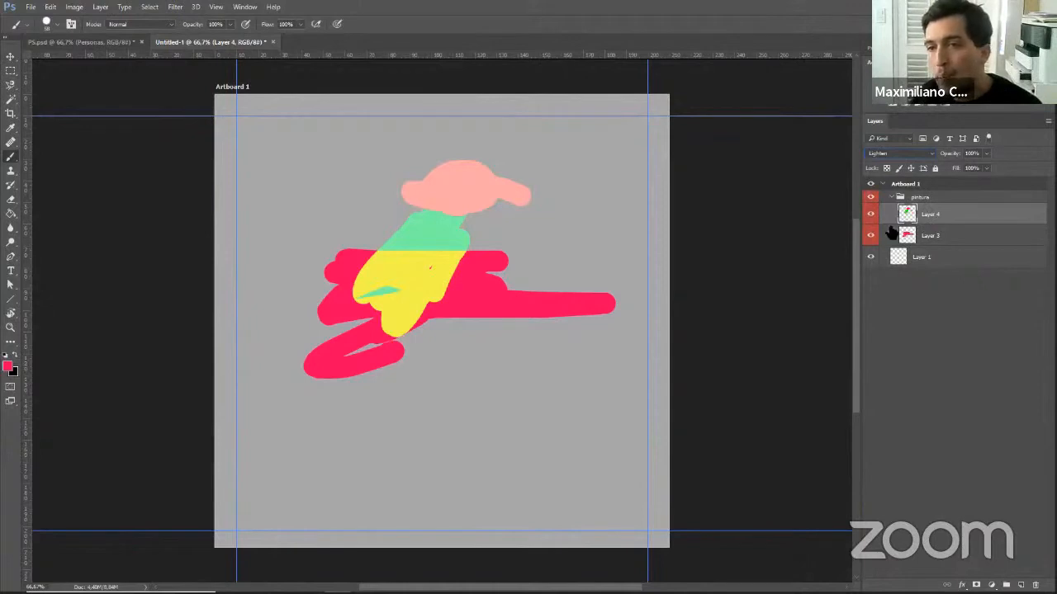
pyautogui.click(898, 153)
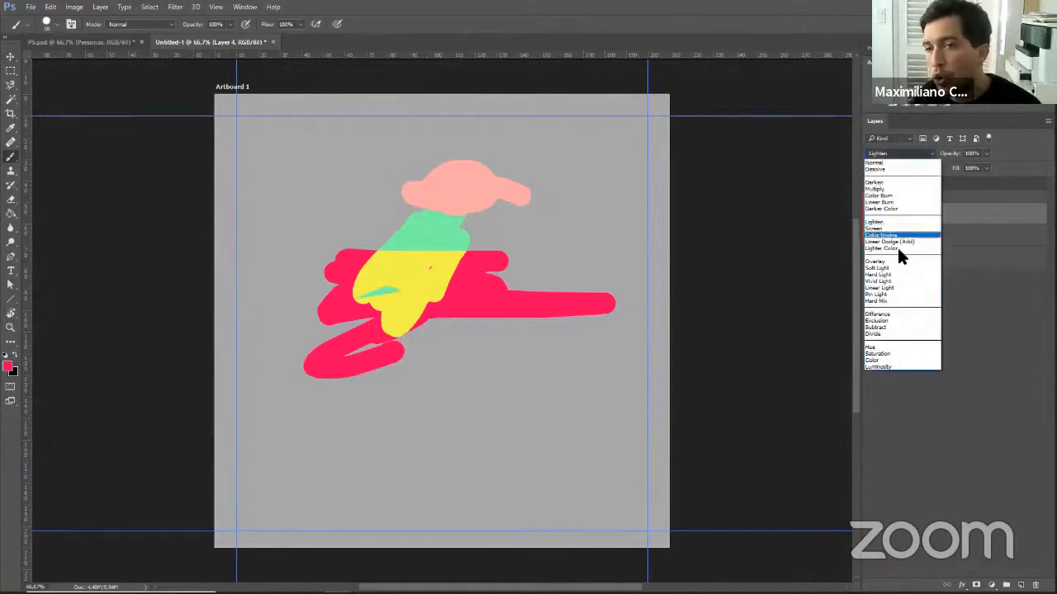
pyautogui.click(877, 163)
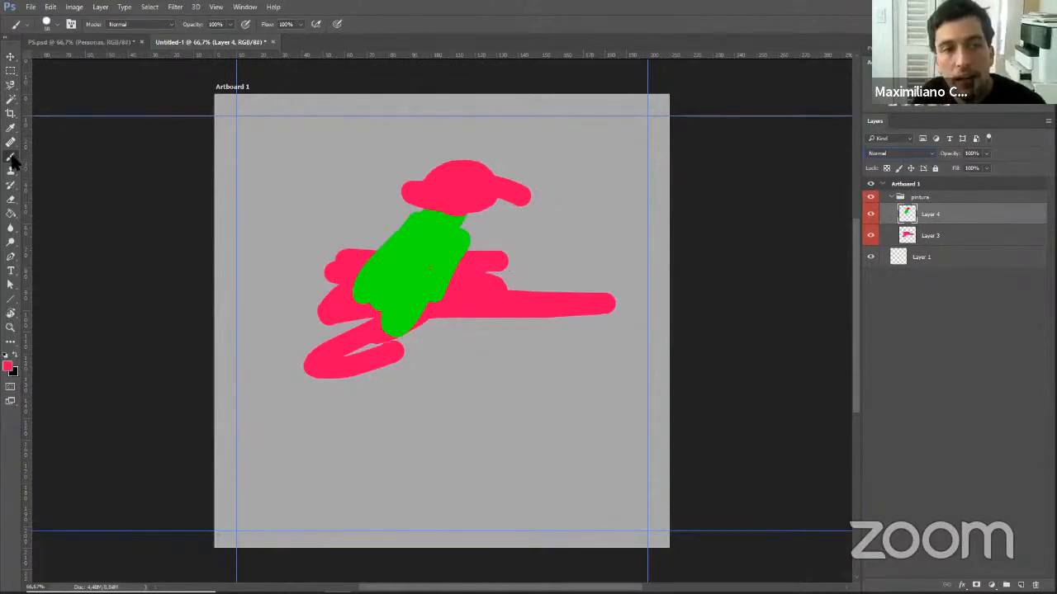
# Reduce the brush hardness to about half and paint a soft pink ring below the horizontal pink stroke.
pyautogui.click(53, 22)
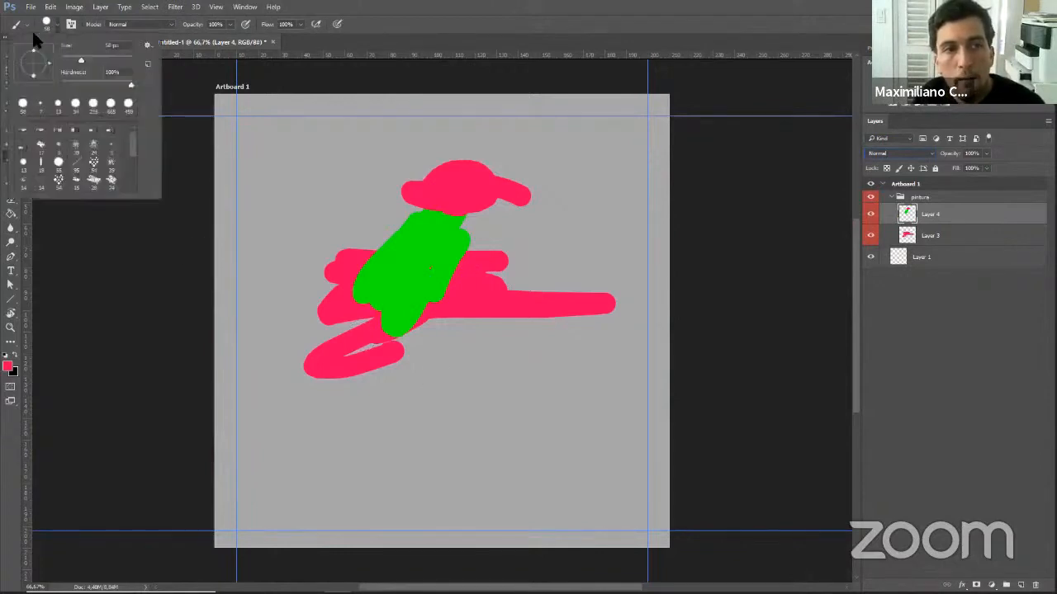
pyautogui.moveTo(130, 85); pyautogui.dragTo(99, 86)
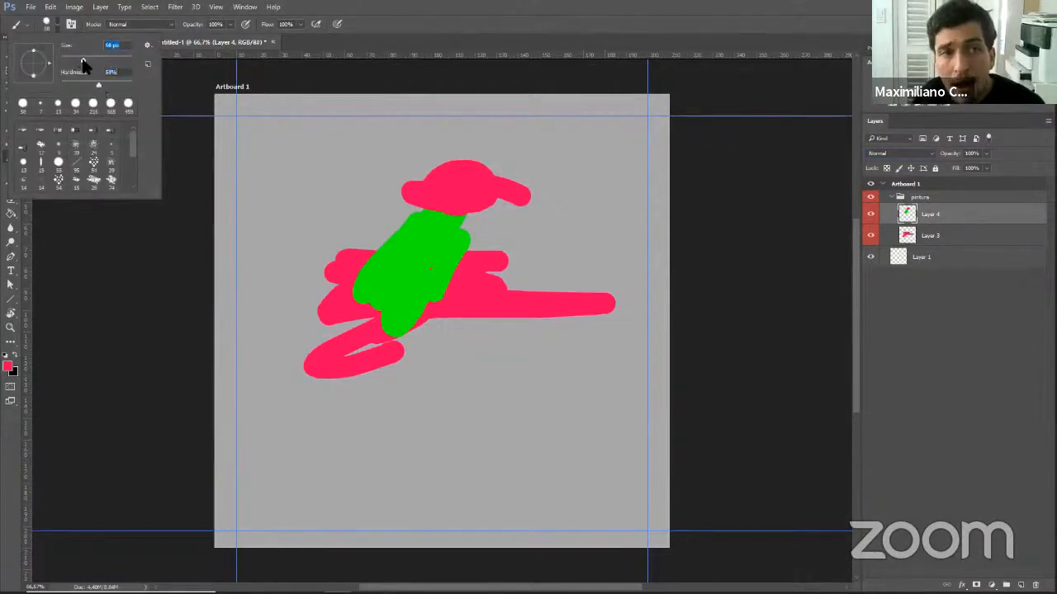
pyautogui.click(507, 385)
pyautogui.moveTo(499, 351)
pyautogui.mouseDown()
pyautogui.moveTo(484, 368)
pyautogui.moveTo(515, 371)
pyautogui.mouseUp()
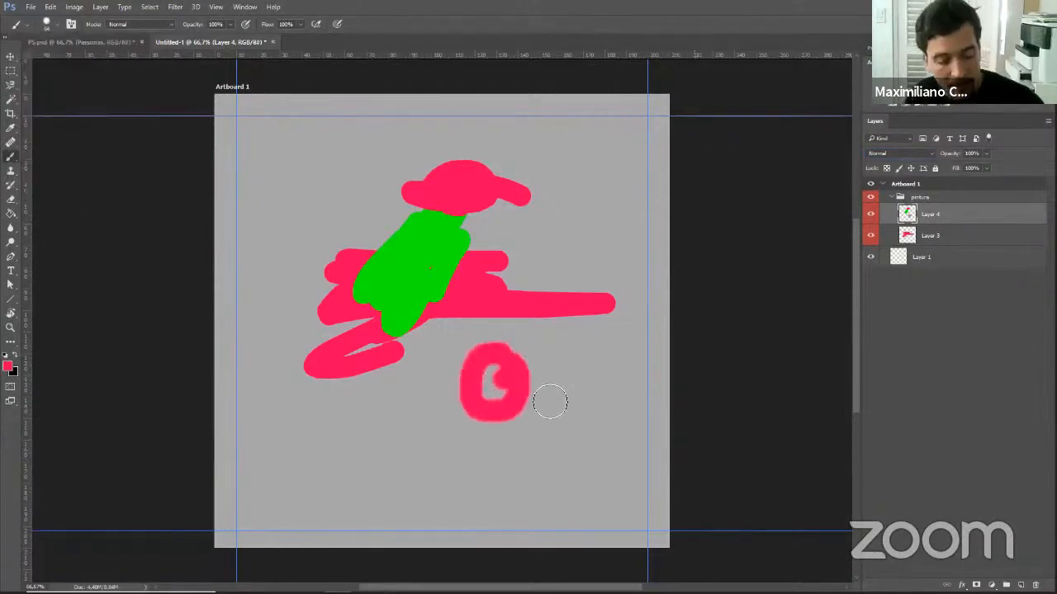
# Enlarge the brush to about 225 px with a hard edge, stamp a pink dot beside the ring, and paint a large black blob.
pyautogui.keyDown('alt'); pyautogui.rightClick(541, 220); pyautogui.keyUp('alt')
pyautogui.moveTo(541, 220)
pyautogui.mouseDown()
pyautogui.moveTo(575, 226)
pyautogui.moveTo(512, 218)
pyautogui.moveTo(566, 230)
pyautogui.moveTo(541, 217)
pyautogui.moveTo(560, 220)
pyautogui.moveTo(550, 220)
pyautogui.moveTo(545, 162)
pyautogui.moveTo(548, 318)
pyautogui.moveTo(536, 156)
pyautogui.moveTo(552, 267)
pyautogui.moveTo(538, 158)
pyautogui.moveTo(541, 391)
pyautogui.mouseUp()
pyautogui.click(580, 417)
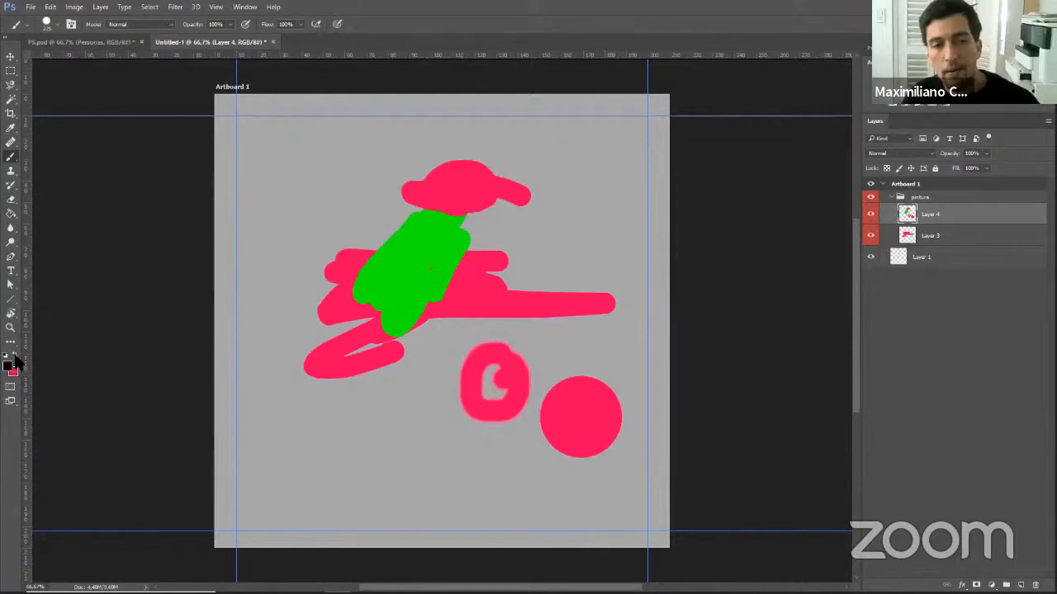
pyautogui.moveTo(389, 401); pyautogui.dragTo(401, 421)
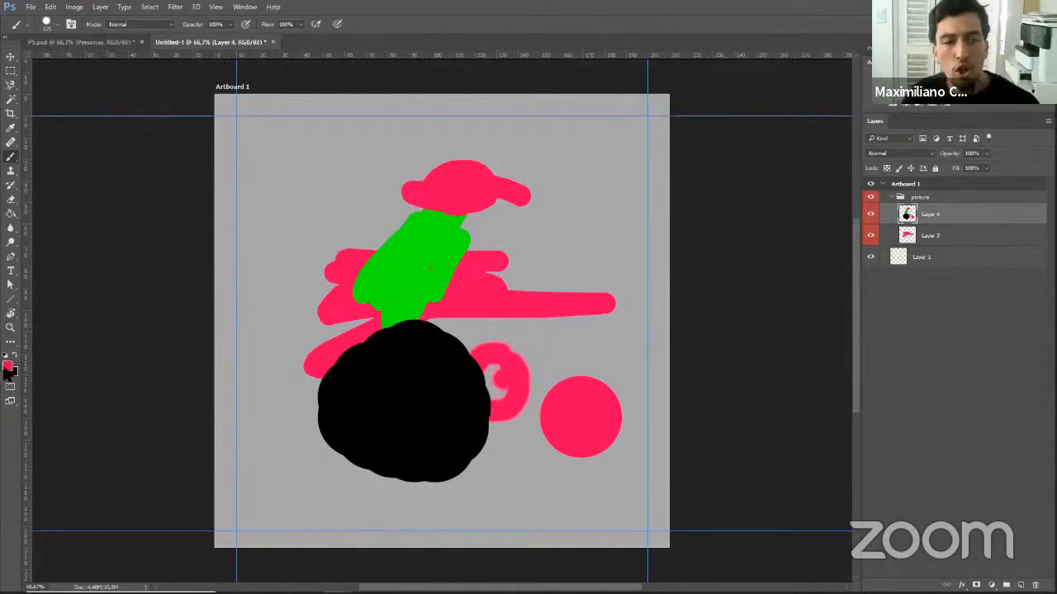
# Open the foreground color picker, move it clear of the artwork, and try hues of 185° and 120°.
pyautogui.click(9, 368)
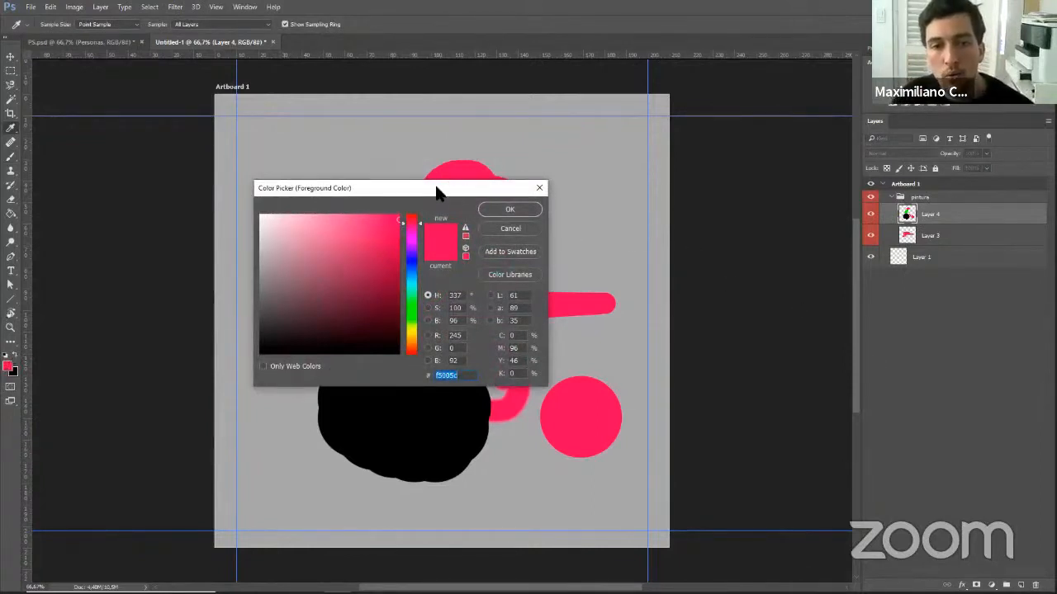
pyautogui.moveTo(438, 192); pyautogui.dragTo(255, 103)
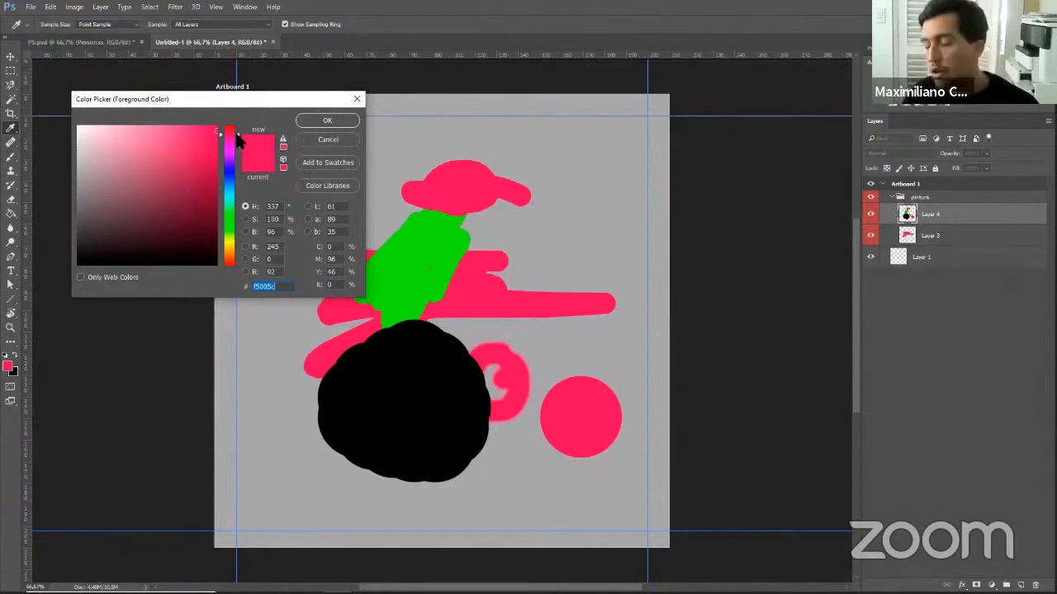
pyautogui.moveTo(238, 140); pyautogui.dragTo(240, 198)
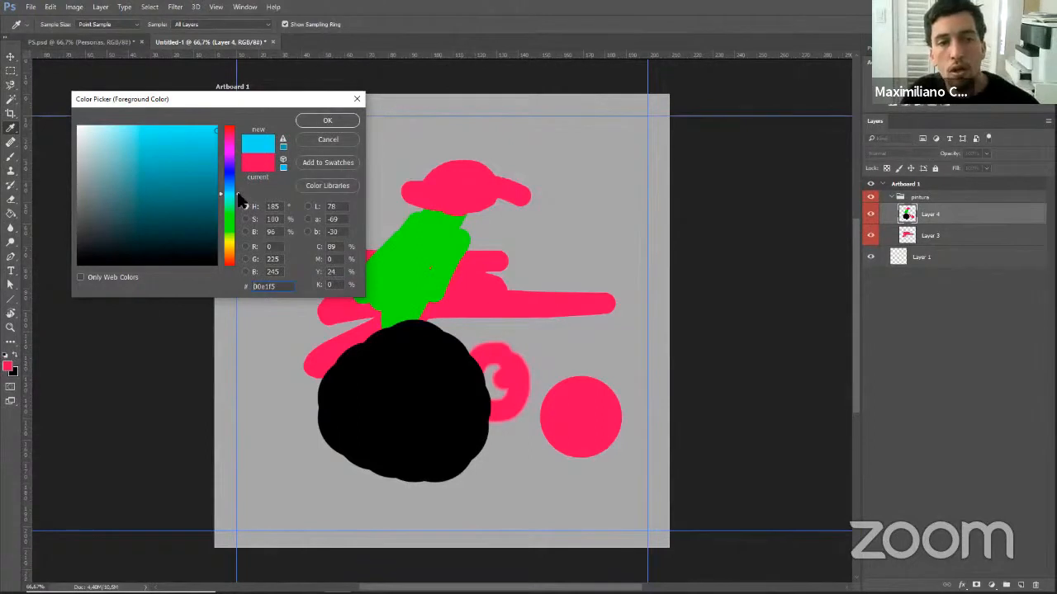
pyautogui.moveTo(239, 198); pyautogui.dragTo(240, 220)
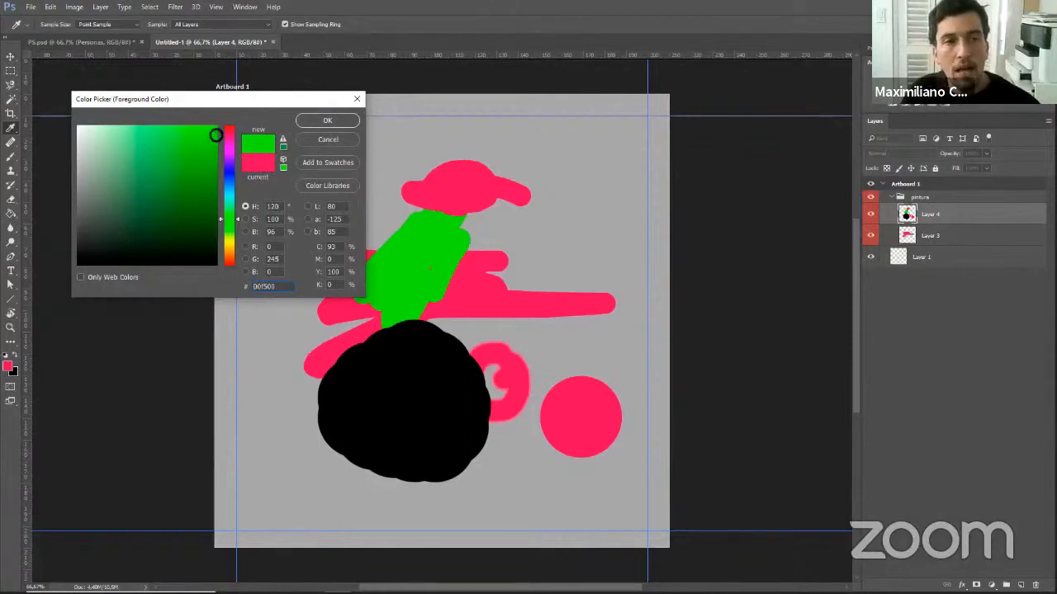
# Try different saturation and brightness values for the green hue, from near black and pale gray to medium green 28a128.
pyautogui.click(204, 140)
pyautogui.moveTo(204, 141); pyautogui.dragTo(198, 233)
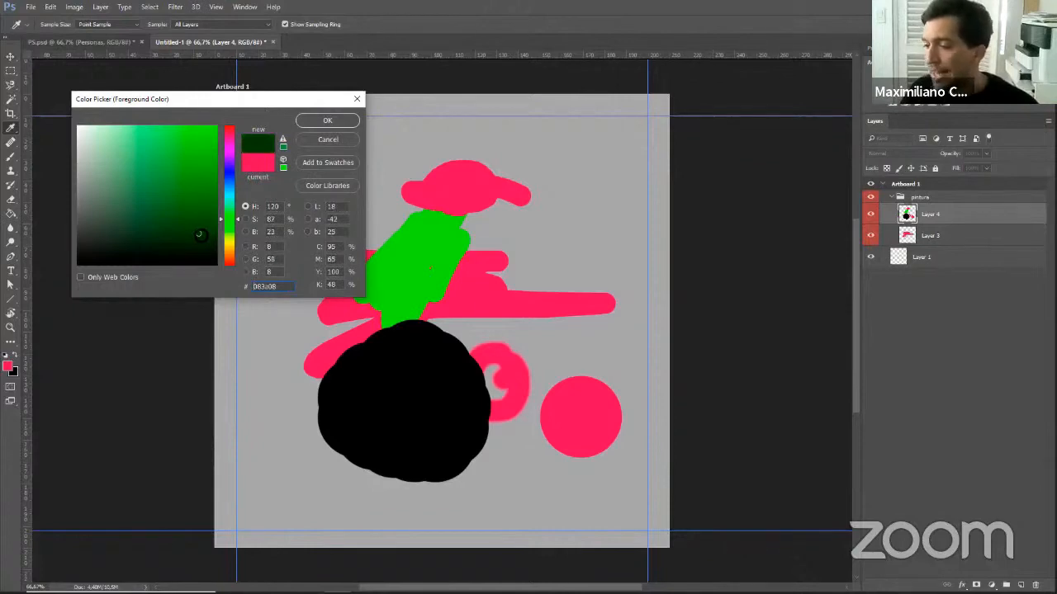
pyautogui.moveTo(198, 234)
pyautogui.mouseDown()
pyautogui.moveTo(205, 177)
pyautogui.moveTo(203, 239)
pyautogui.mouseUp()
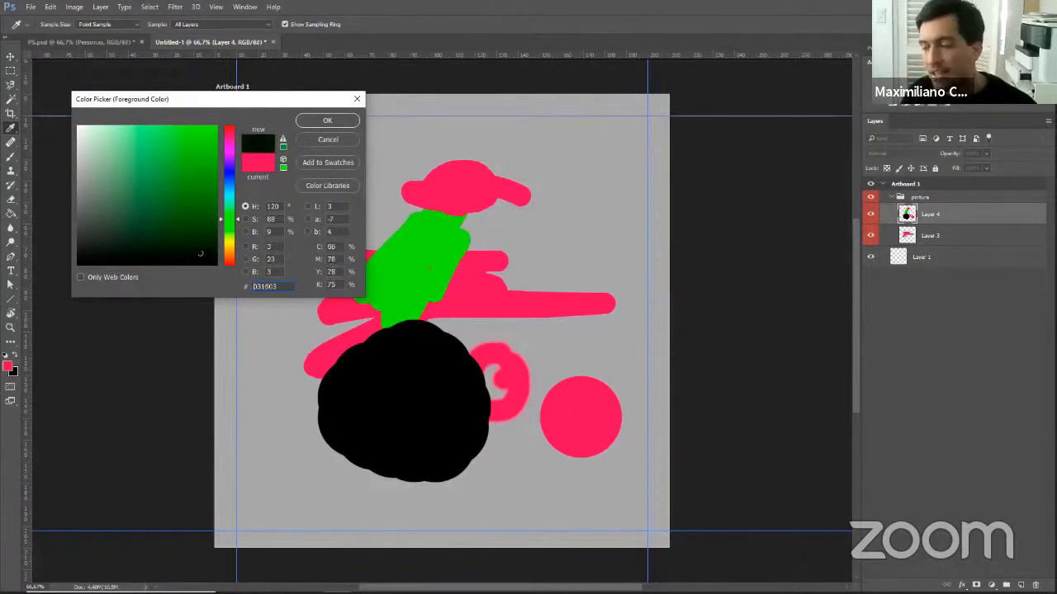
pyautogui.moveTo(199, 249)
pyautogui.mouseDown()
pyautogui.moveTo(206, 125)
pyautogui.moveTo(199, 156)
pyautogui.moveTo(85, 158)
pyautogui.moveTo(210, 161)
pyautogui.moveTo(194, 172)
pyautogui.moveTo(82, 171)
pyautogui.mouseUp()
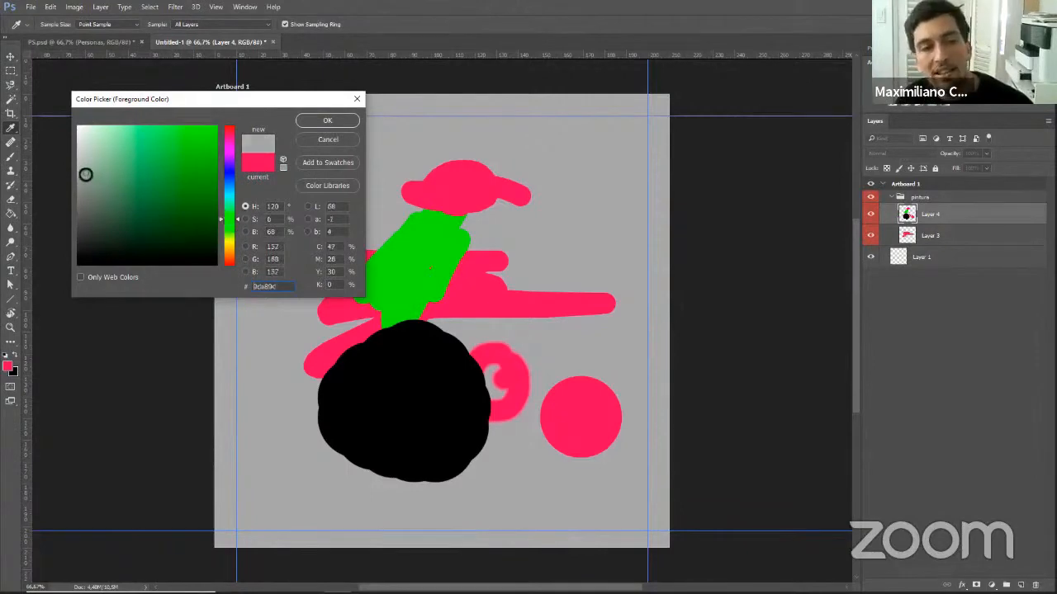
pyautogui.click(81, 169)
pyautogui.moveTo(99, 171); pyautogui.dragTo(244, 174)
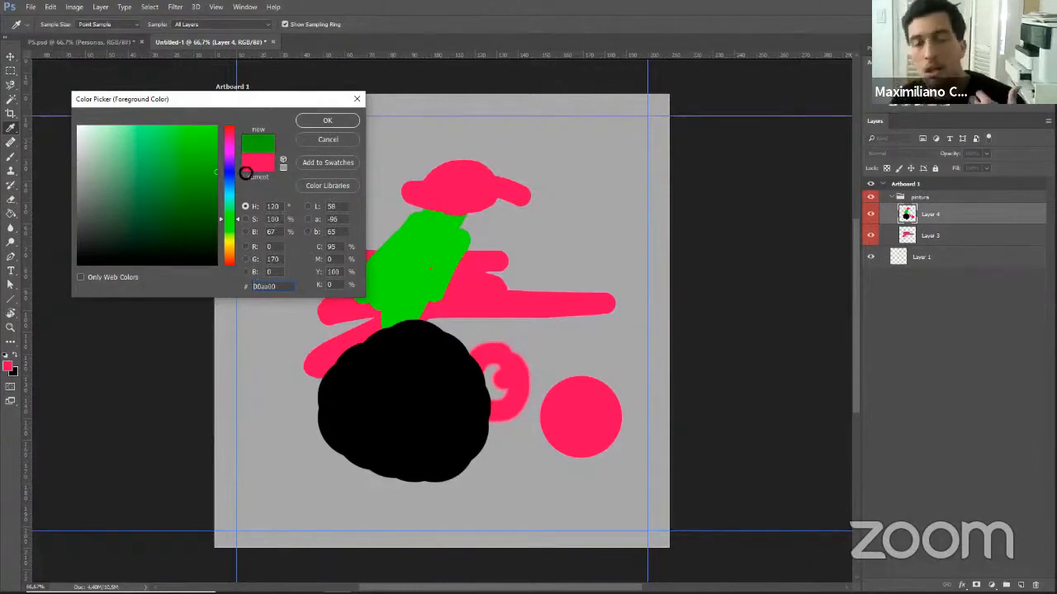
pyautogui.moveTo(136, 175)
pyautogui.mouseDown()
pyautogui.moveTo(108, 177)
pyautogui.moveTo(170, 173)
pyautogui.moveTo(149, 203)
pyautogui.moveTo(182, 177)
pyautogui.mouseUp()
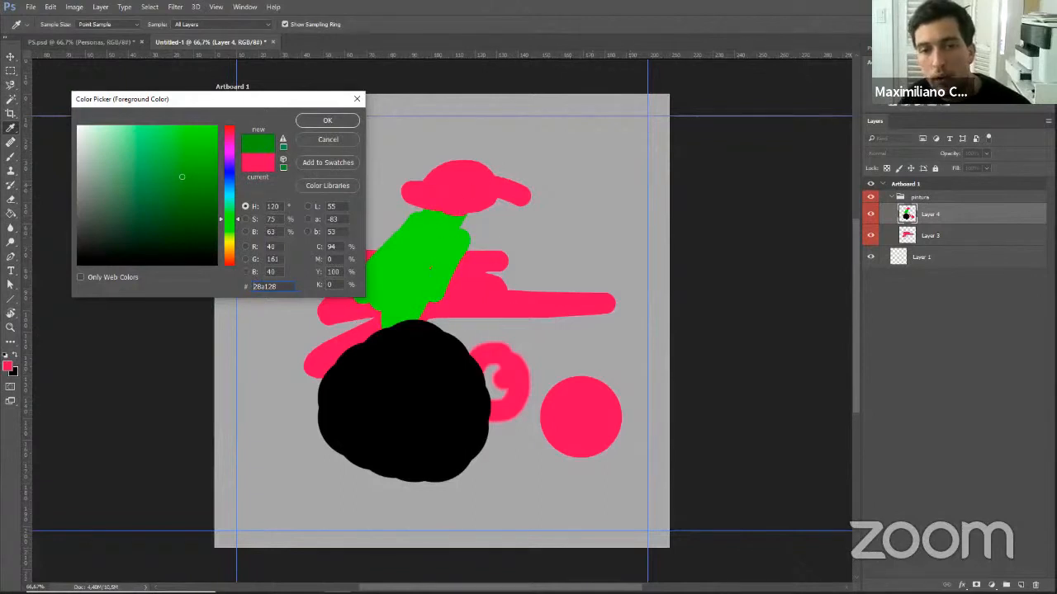
# Sample the pink, black and green areas of the artwork for the foreground color, and accept the pink.
pyautogui.click(576, 409)
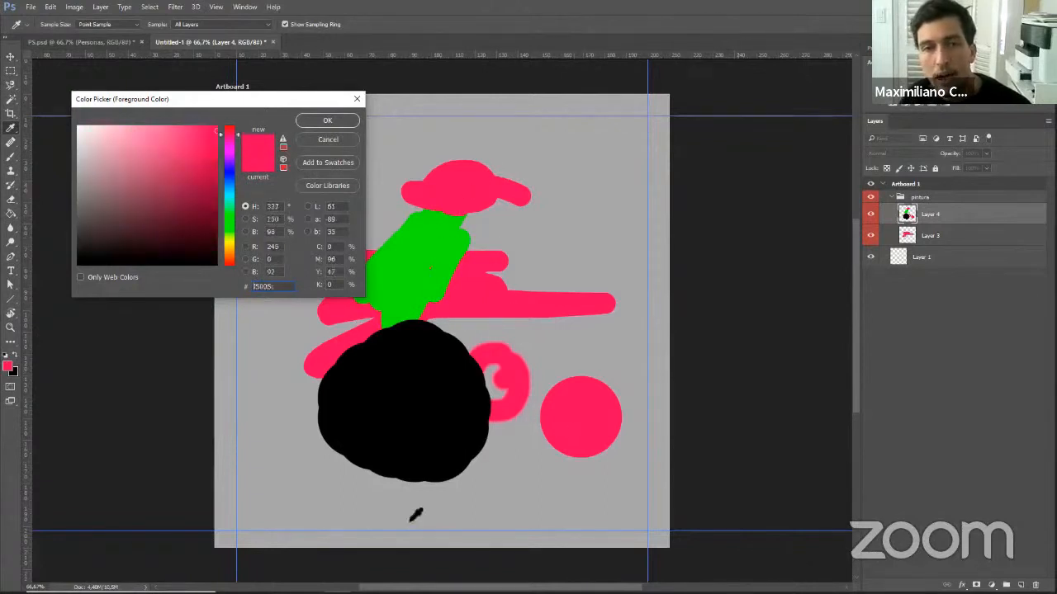
pyautogui.click(425, 404)
pyautogui.click(449, 260)
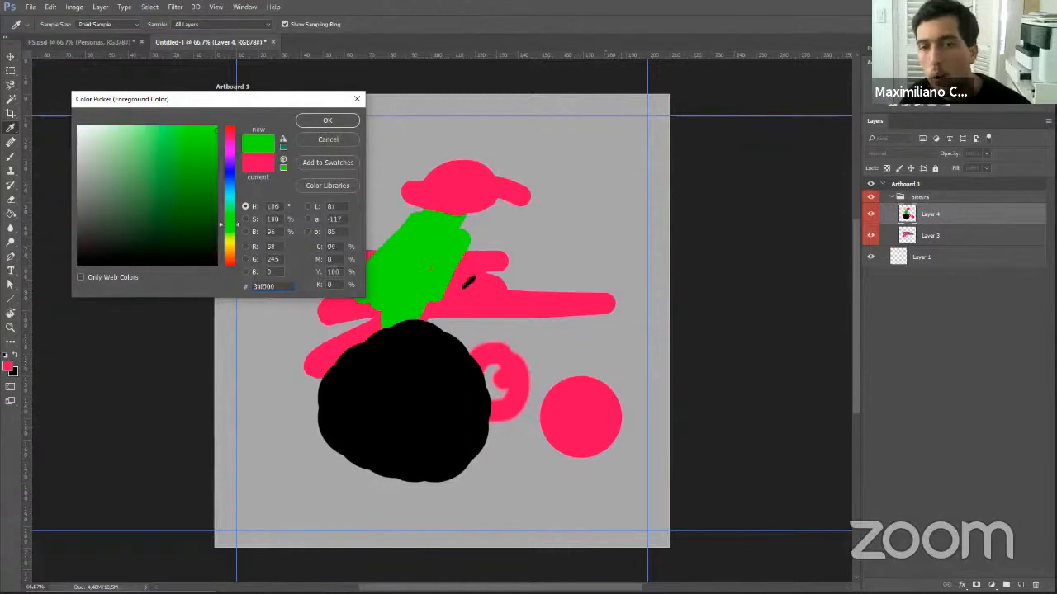
pyautogui.click(472, 262)
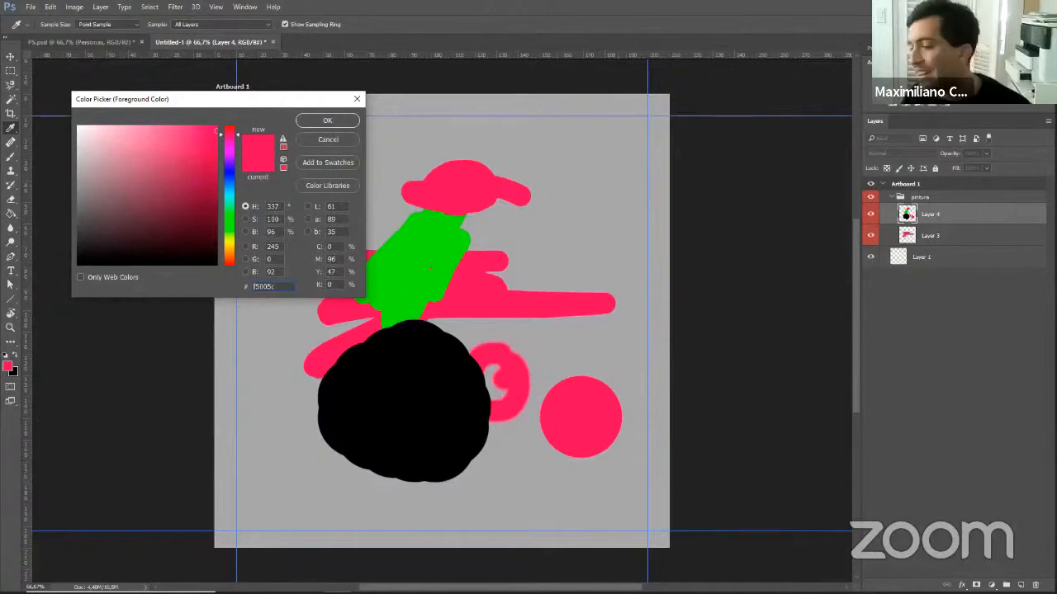
pyautogui.click(333, 123)
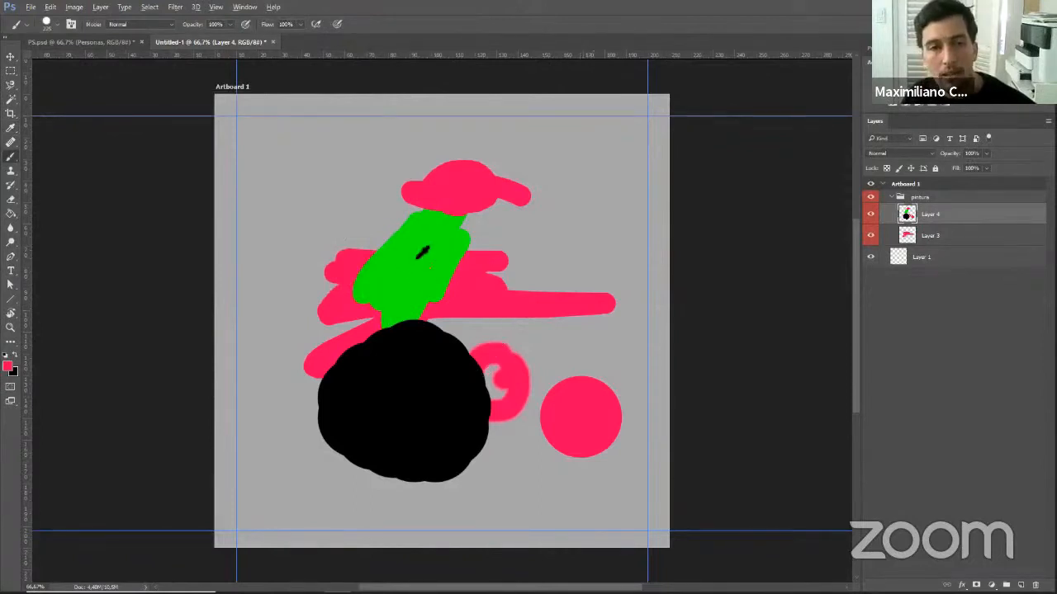
# Sample green and pink from the artwork with the brush active, swap foreground and background, and resample green as the foreground color.
pyautogui.keyDown('alt'); pyautogui.click(418, 258); pyautogui.keyUp('alt')
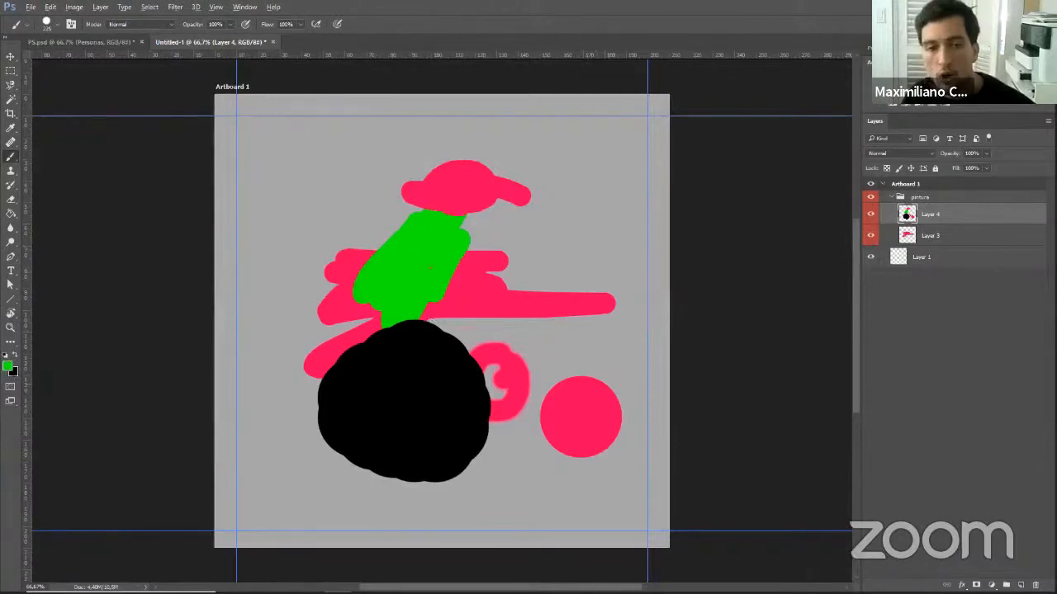
pyautogui.keyDown('alt'); pyautogui.click(583, 409); pyautogui.keyUp('alt')
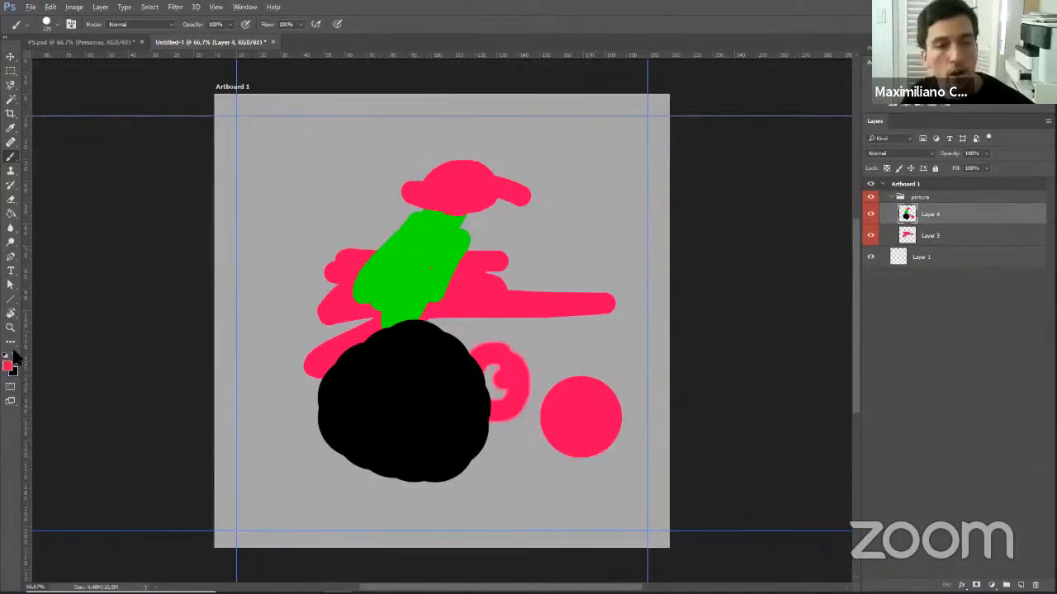
pyautogui.press('x')
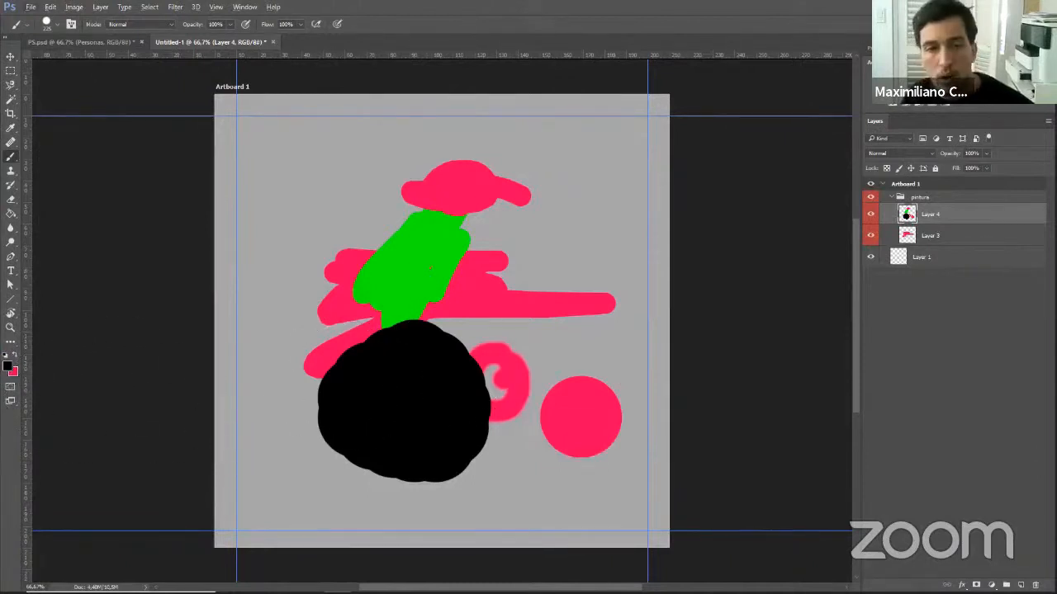
pyautogui.keyDown('alt'); pyautogui.click(412, 292); pyautogui.keyUp('alt')
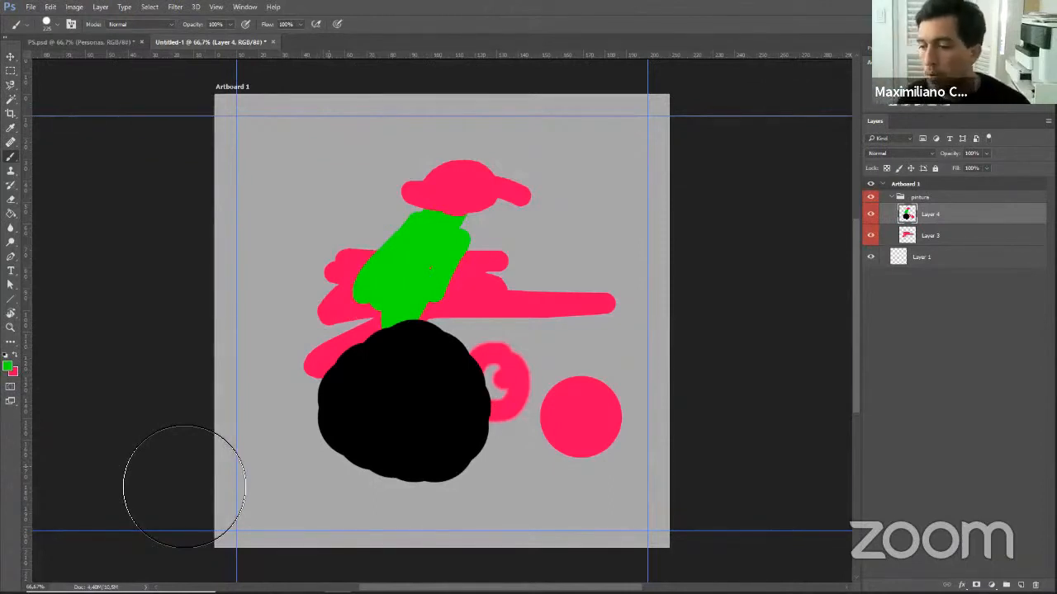
# Switch to File Explorer, open the recursos folder inside charla PS, and preview the paleta image.
pyautogui.moveTo(311, 586)
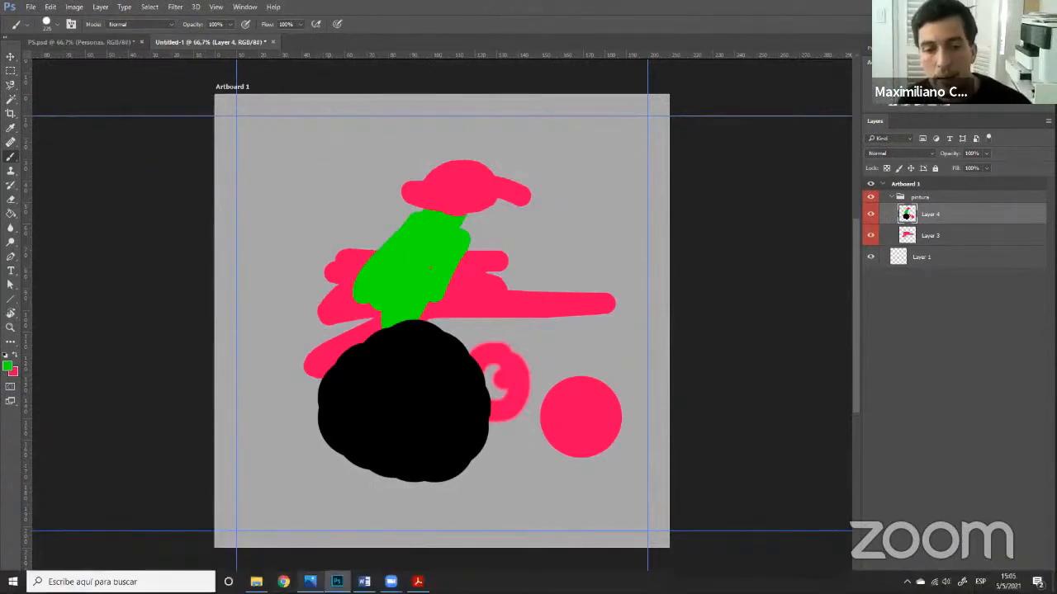
pyautogui.click(256, 582)
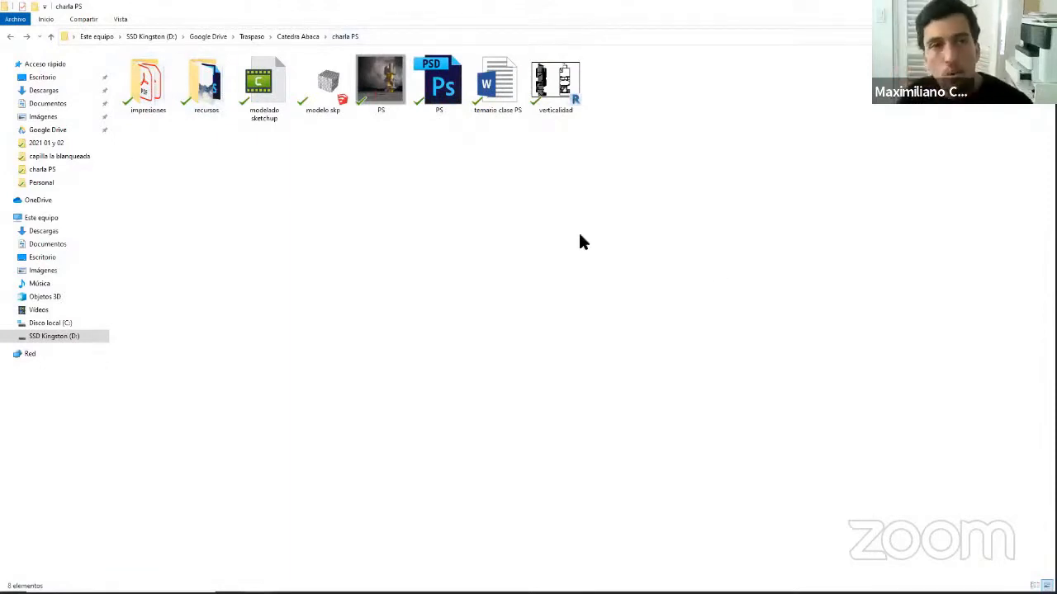
pyautogui.click(216, 97)
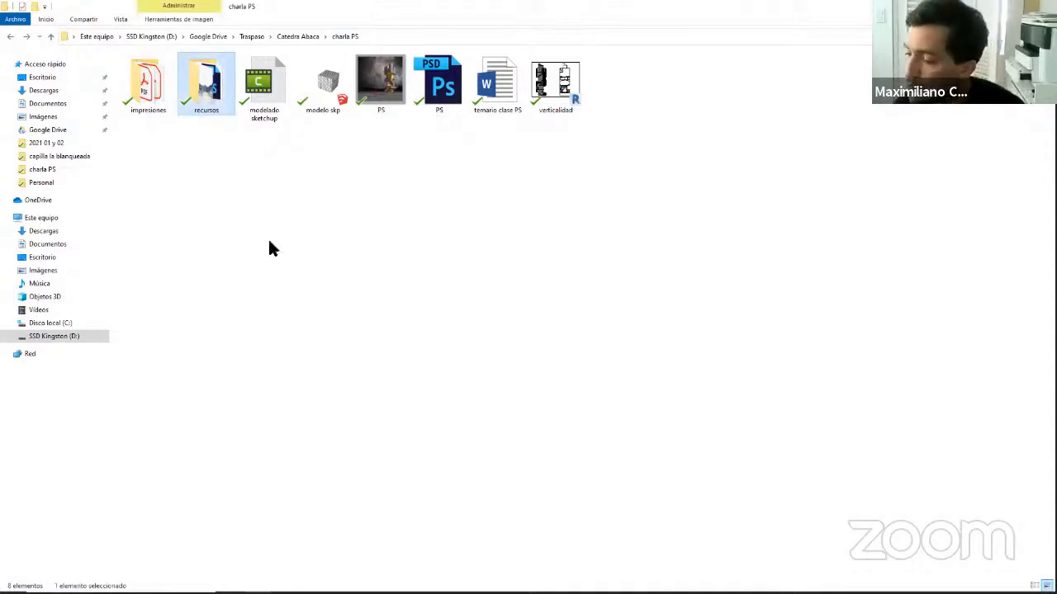
pyautogui.doubleClick(213, 79)
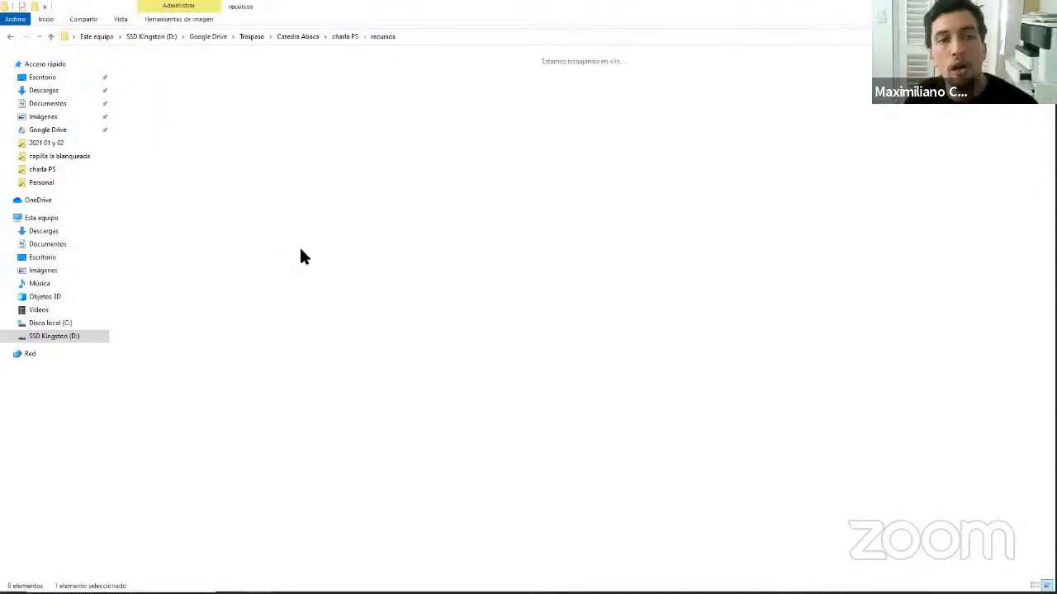
pyautogui.click(496, 86)
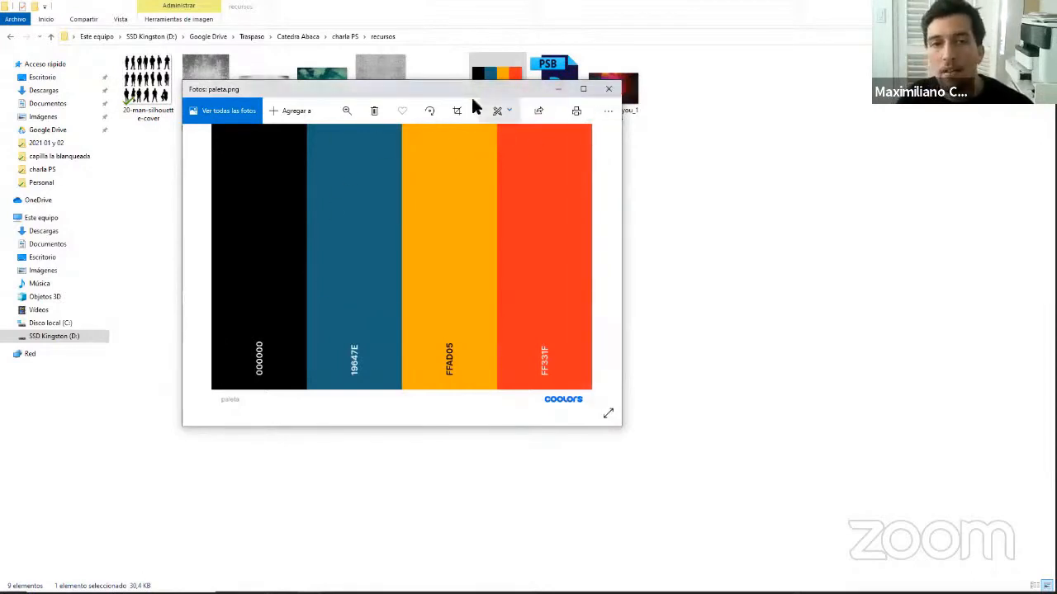
pyautogui.click(608, 89)
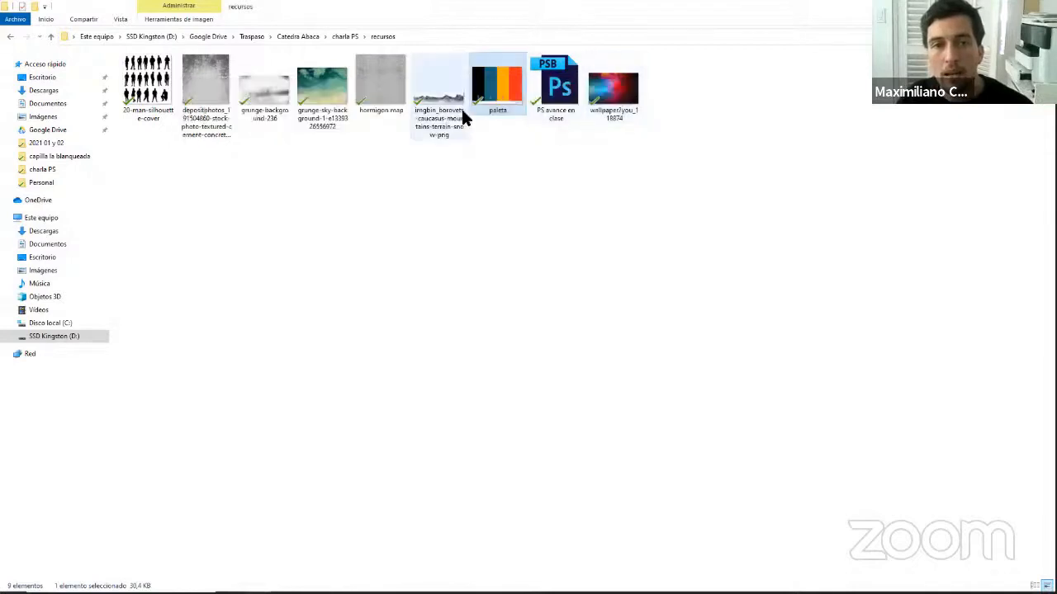
# Place the paleta image from the recursos folder into the Untitled-1 Photoshop document and move its layer above the pintura group.
pyautogui.click(337, 581)
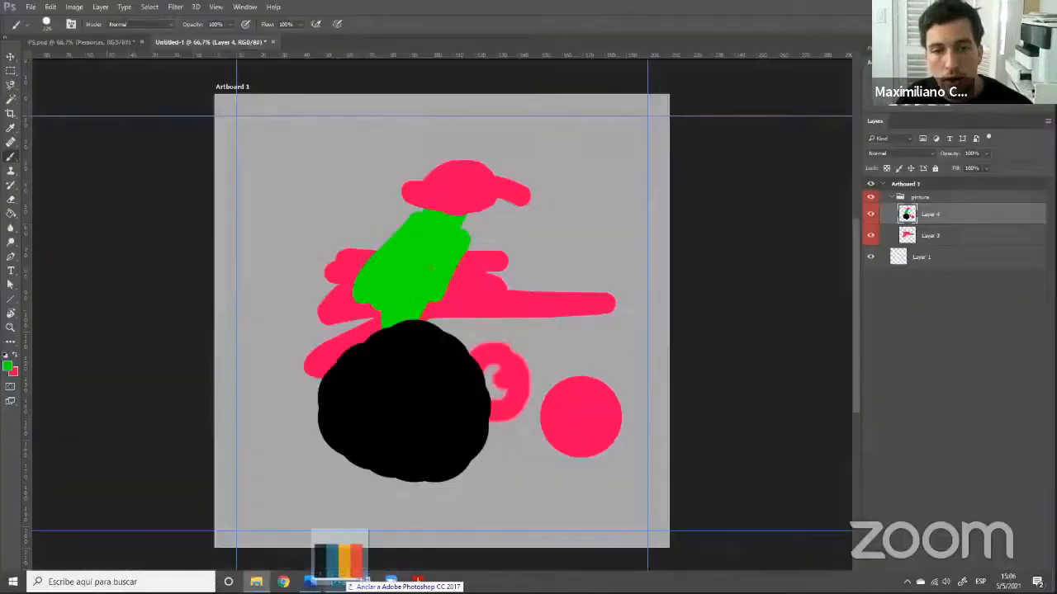
pyautogui.hotkey('ctrl', 't')
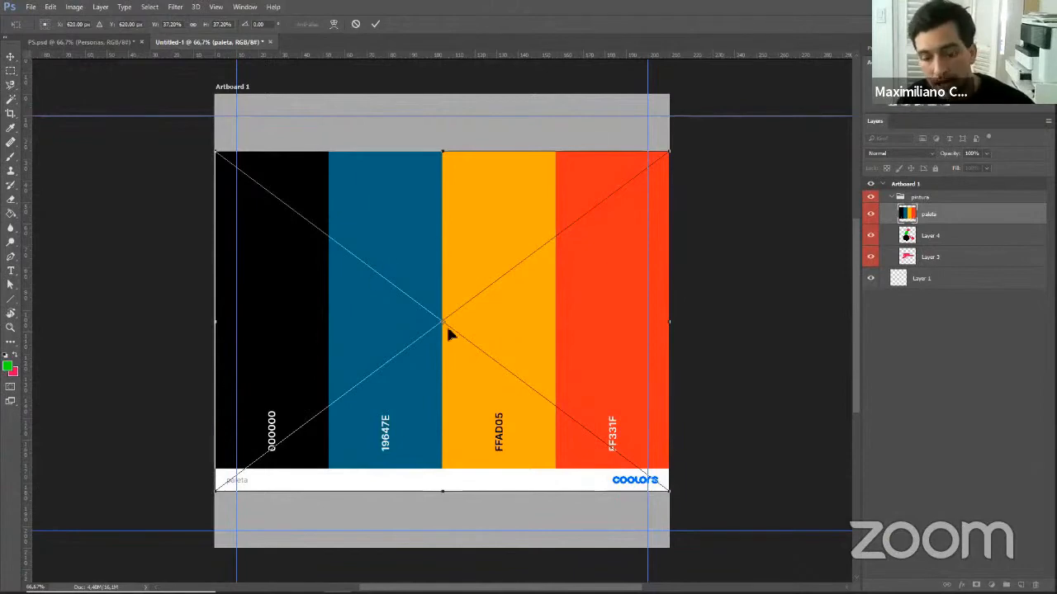
pyautogui.press('Return')
pyautogui.press('b')
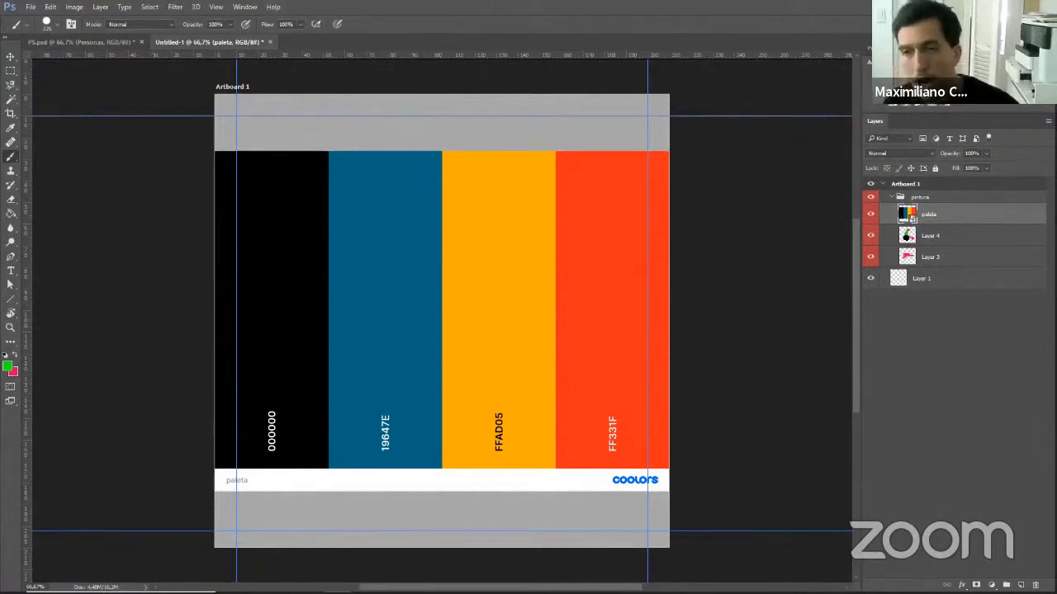
pyautogui.moveTo(936, 216); pyautogui.dragTo(918, 198)
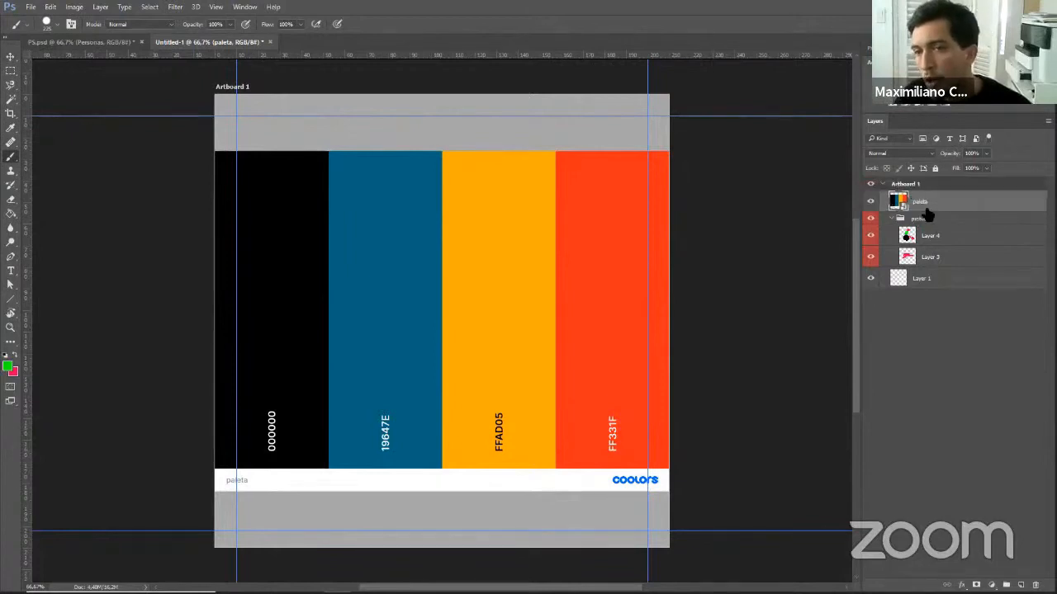
# With Layer 4 active, sample the paleta's yellow as the background color and its blue as the foreground color, and hide the paleta layer.
pyautogui.click(871, 202)
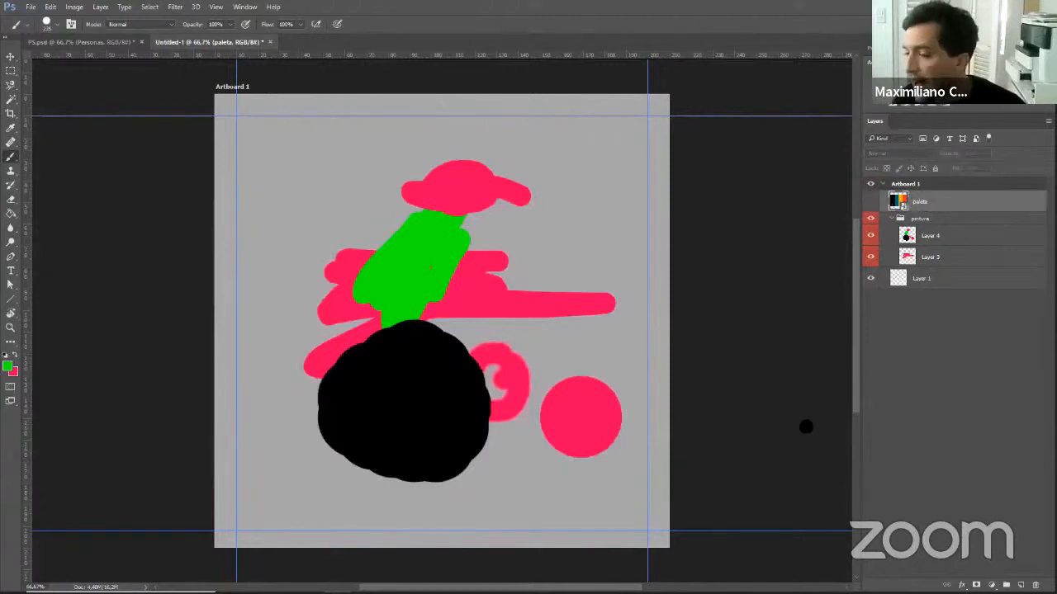
pyautogui.click(908, 236)
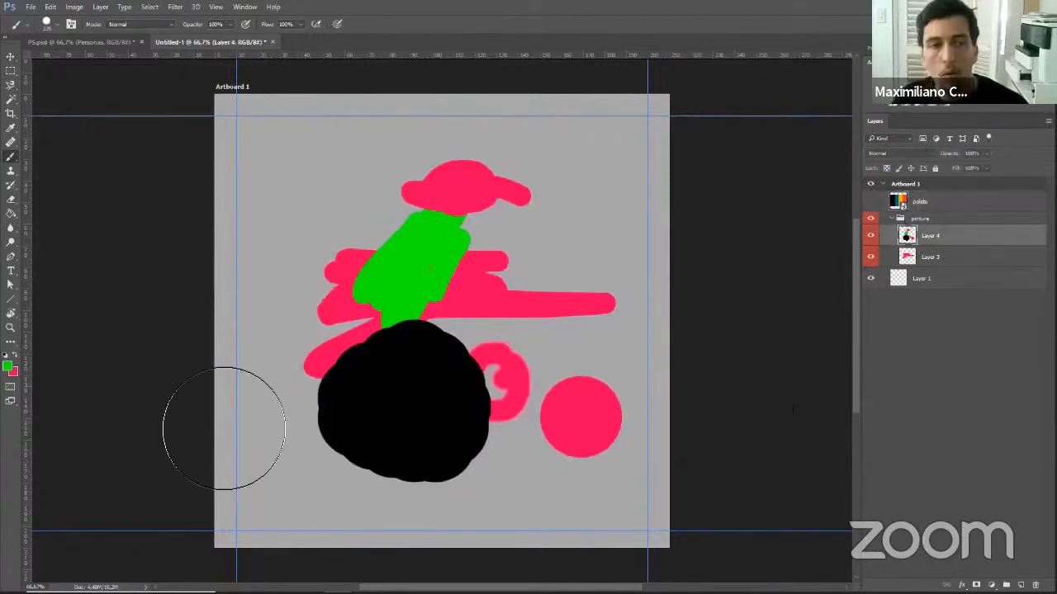
pyautogui.click(870, 202)
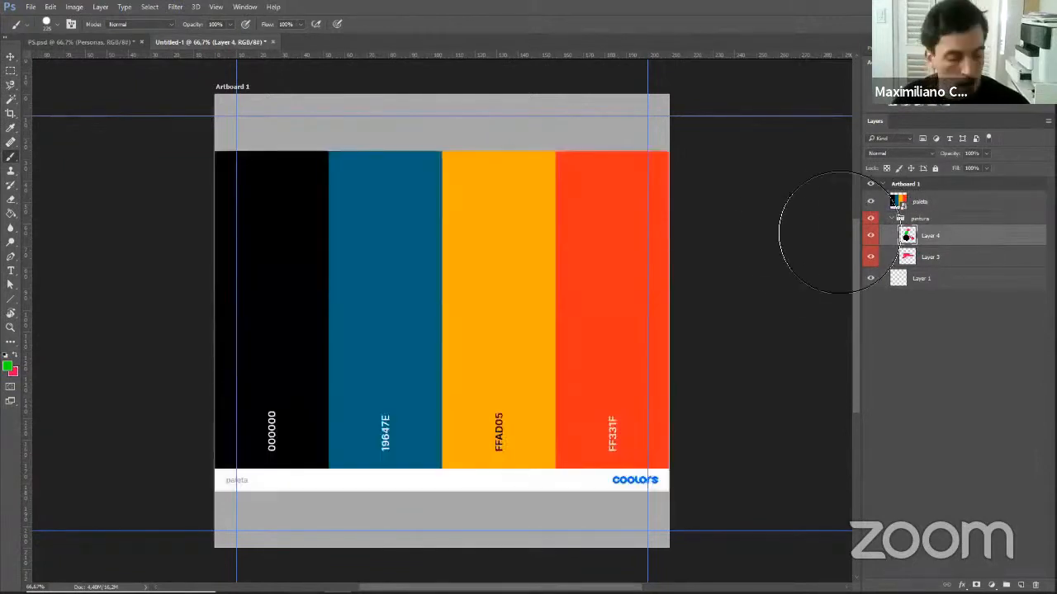
pyautogui.keyDown('alt'); pyautogui.click(510, 275); pyautogui.keyUp('alt')
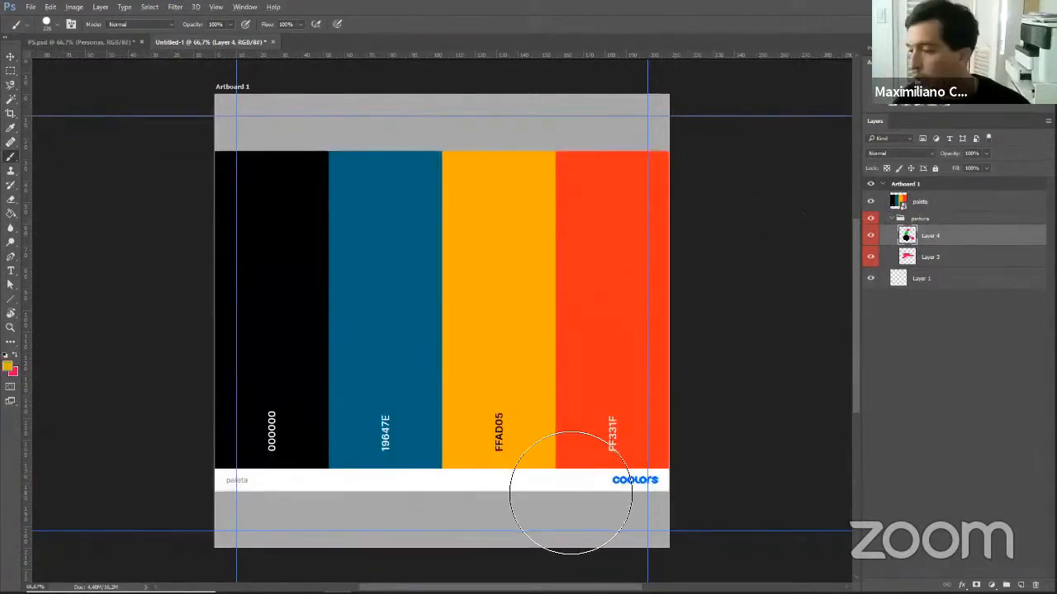
pyautogui.click(14, 356)
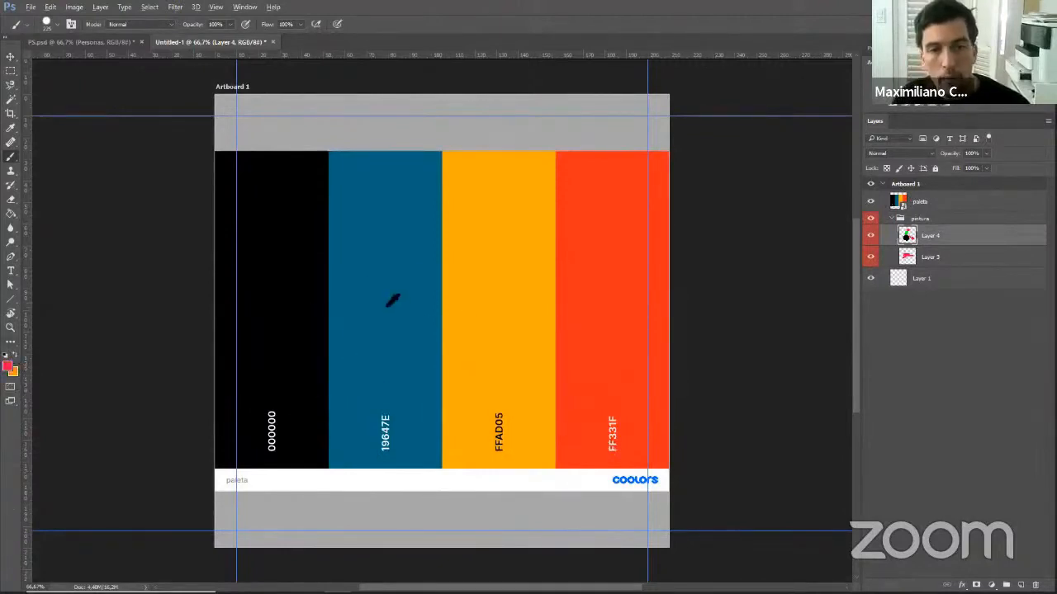
pyautogui.keyDown('alt'); pyautogui.click(389, 338); pyautogui.keyUp('alt')
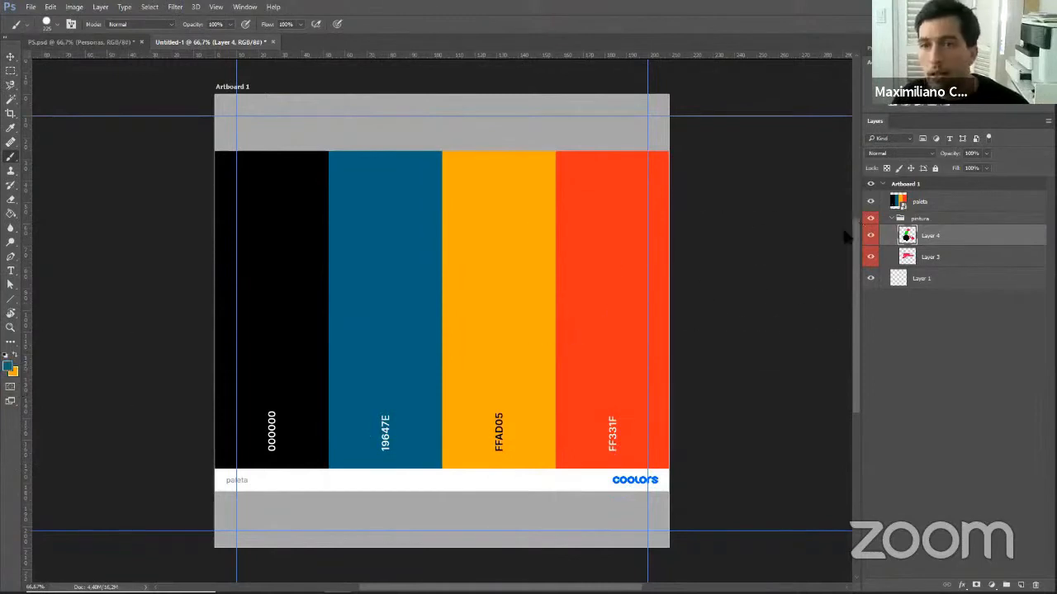
pyautogui.click(870, 200)
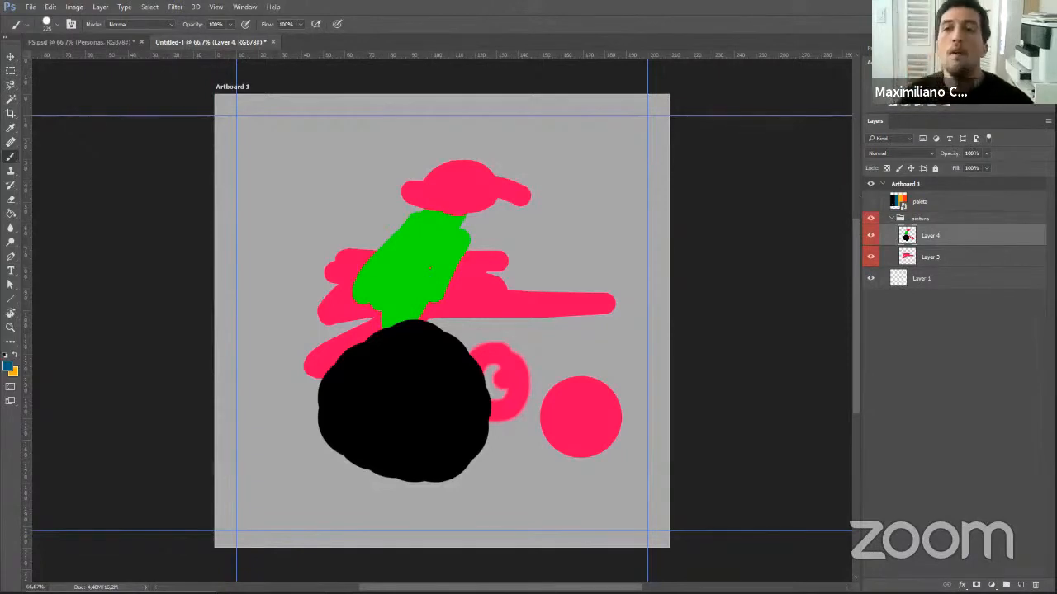
# Delete the pintura group together with Layer 4 and the layer below it, and make the paleta layer active.
pyautogui.click(938, 221)
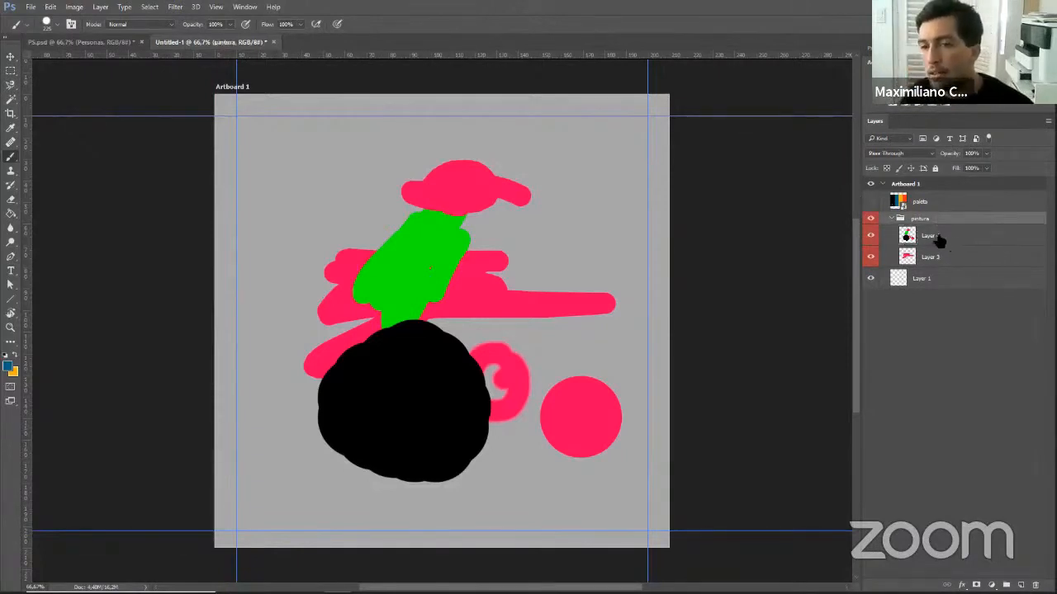
pyautogui.keyDown('shift'); pyautogui.click(938, 261); pyautogui.keyUp('shift')
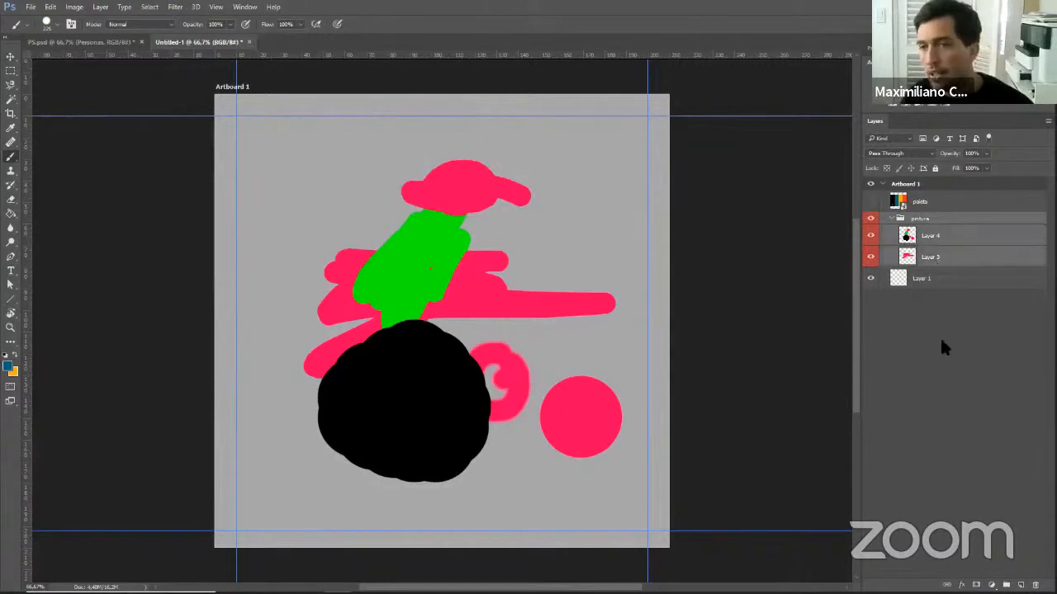
pyautogui.press('Delete')
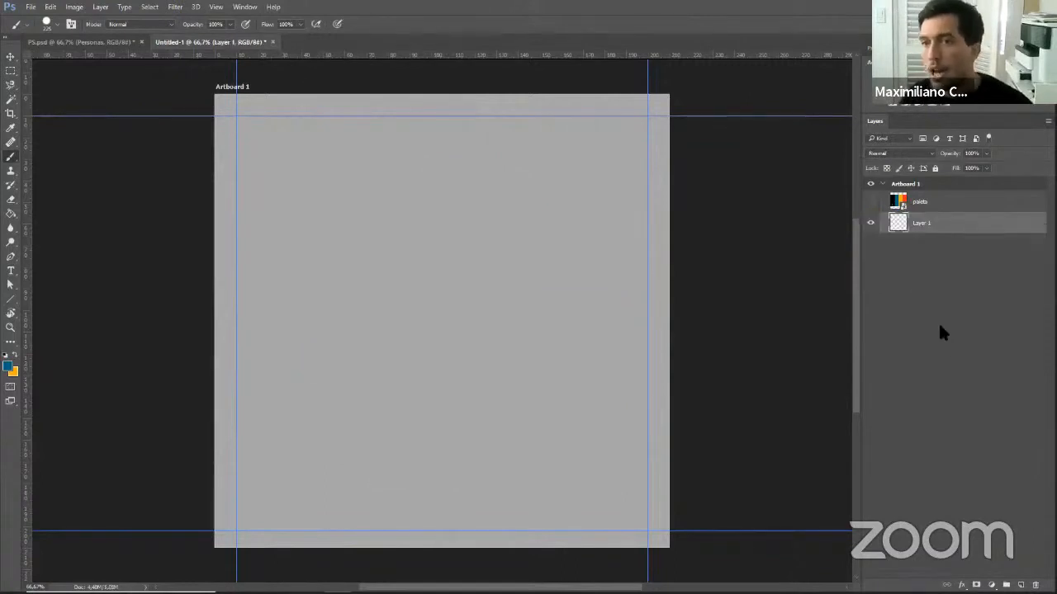
pyautogui.click(933, 203)
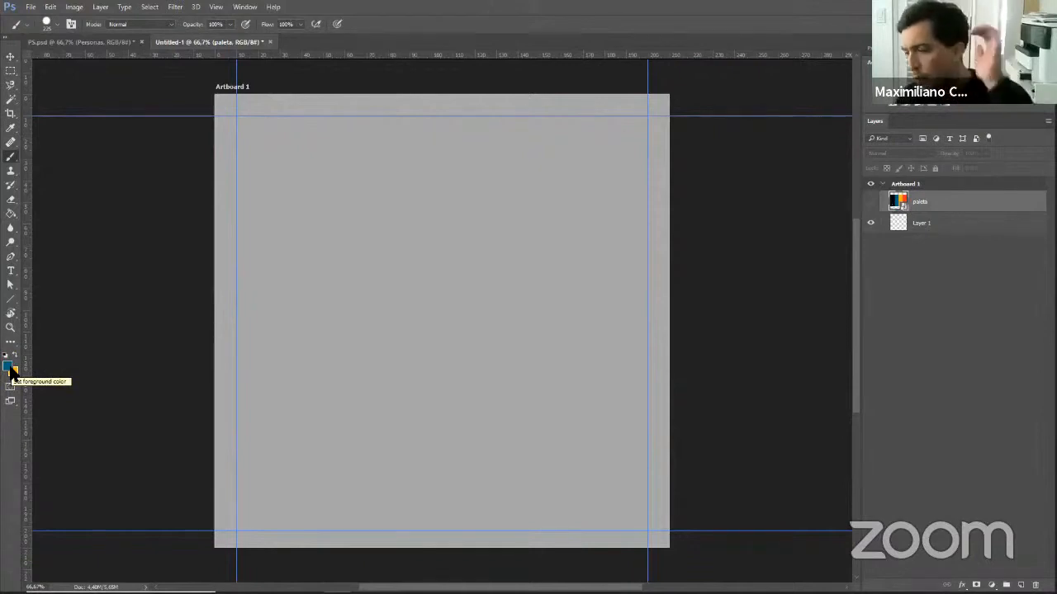
# Switch to File Explorer, view the color verticalidad PDF in the impresiones folder, and return to the charla PS folder.
pyautogui.click(256, 582)
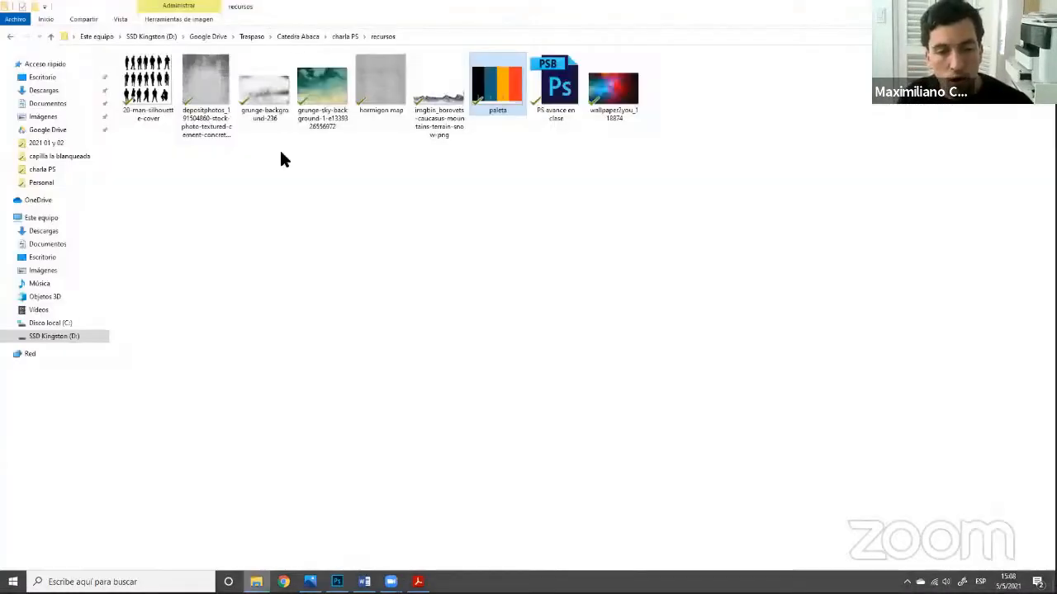
pyautogui.click(50, 36)
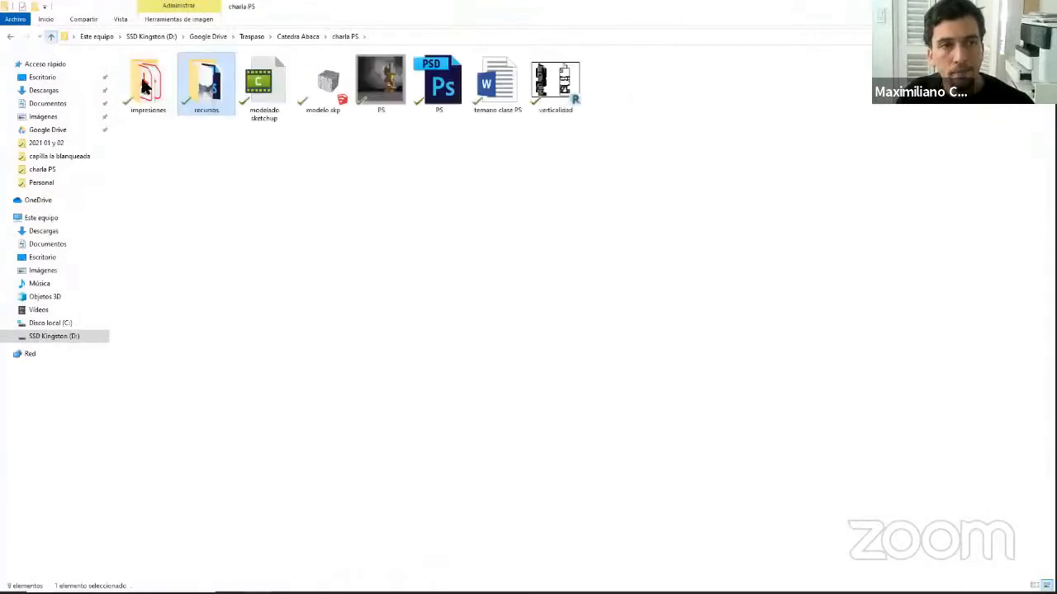
pyautogui.doubleClick(144, 84)
pyautogui.doubleClick(257, 85)
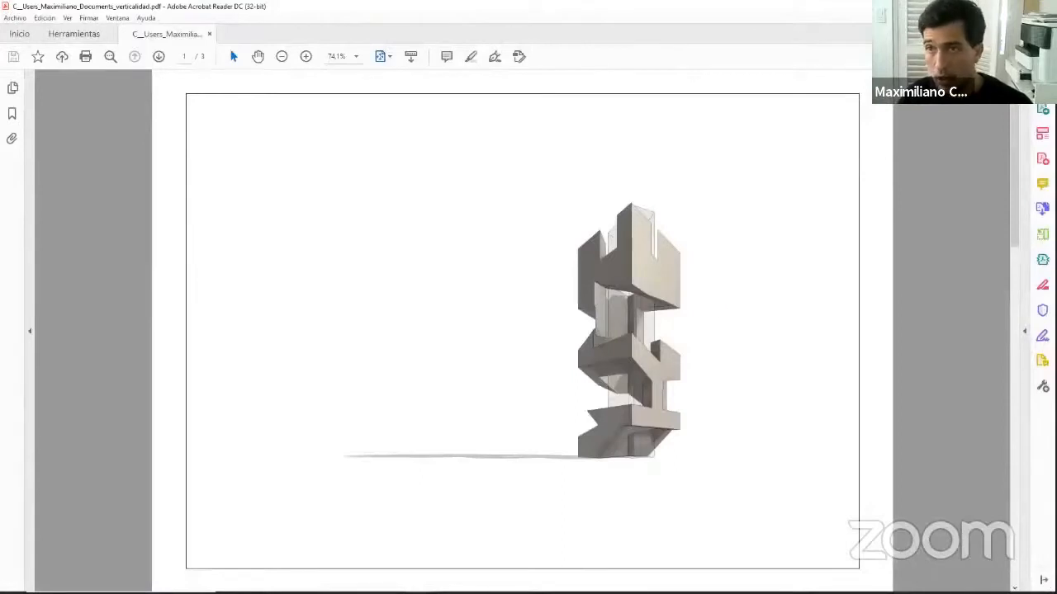
pyautogui.click(1043, 6)
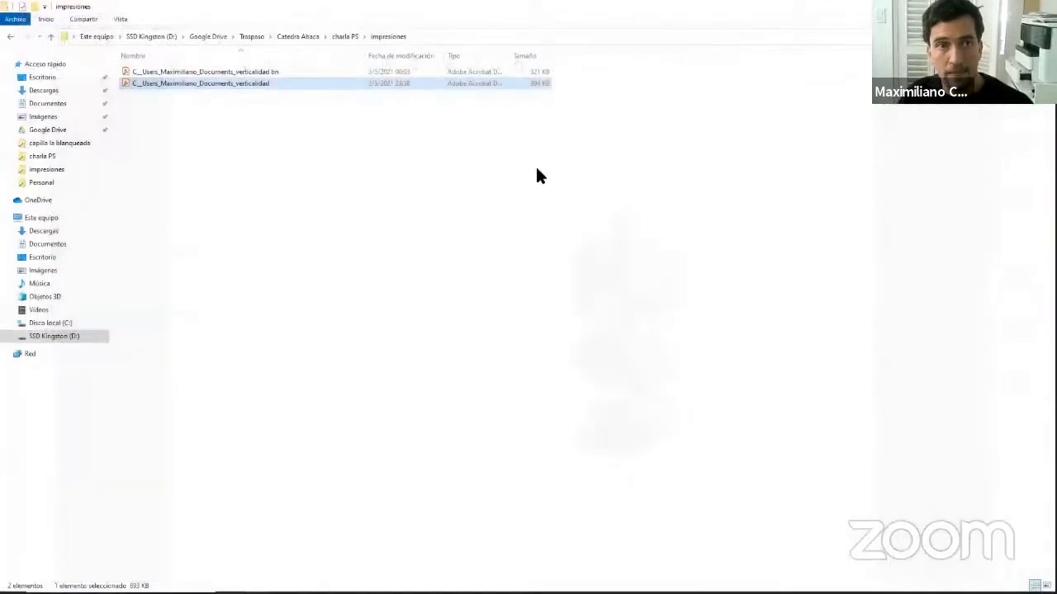
pyautogui.click(52, 37)
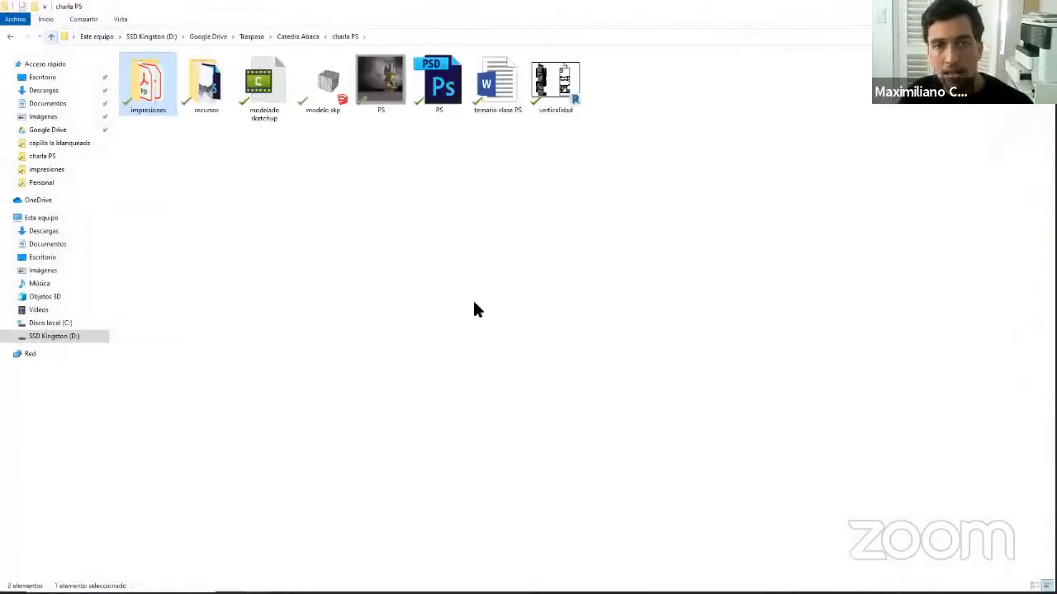
# Preview the finished PS.jpg tower image in the charla PS folder, close it, and switch back to Photoshop.
pyautogui.click(388, 76)
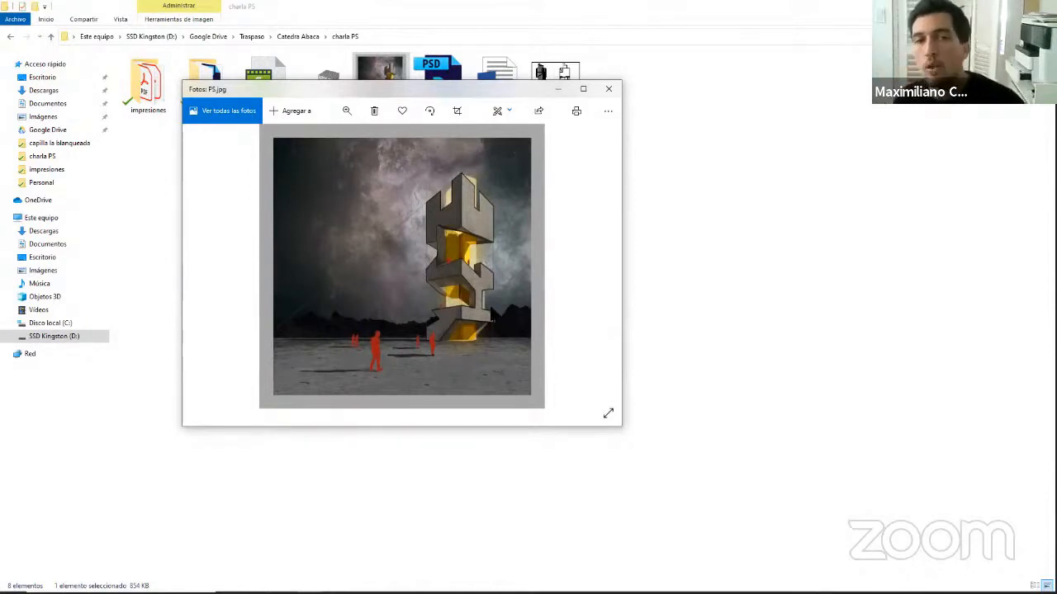
pyautogui.click(615, 93)
pyautogui.click(148, 101)
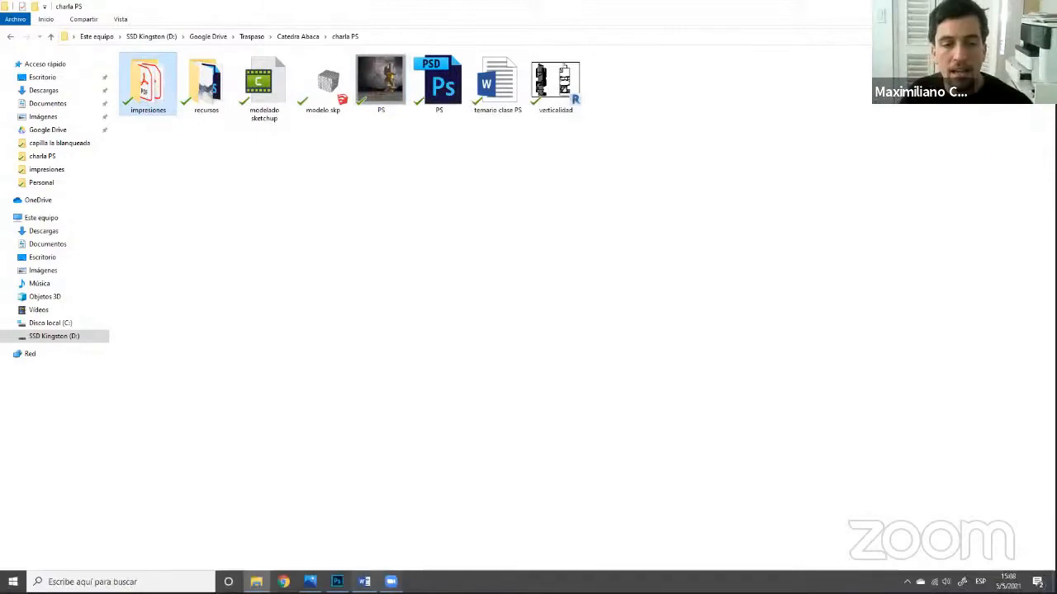
pyautogui.click(337, 584)
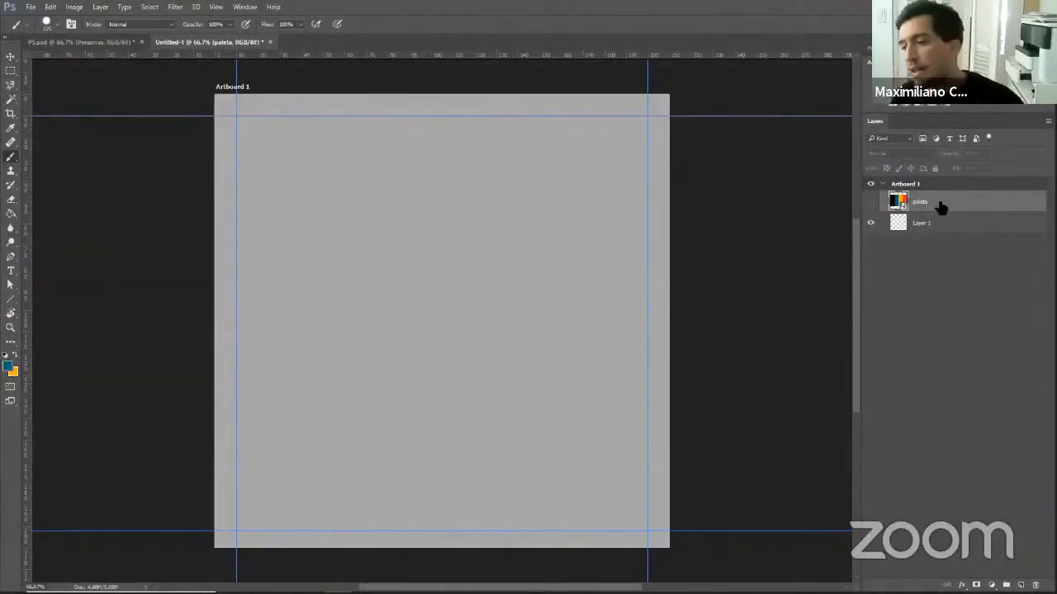
# Place page 1 of the color verticalidad PDF from charla PS > impresiones as an embedded smart object, cropped to Bounding Box.
pyautogui.click(31, 8)
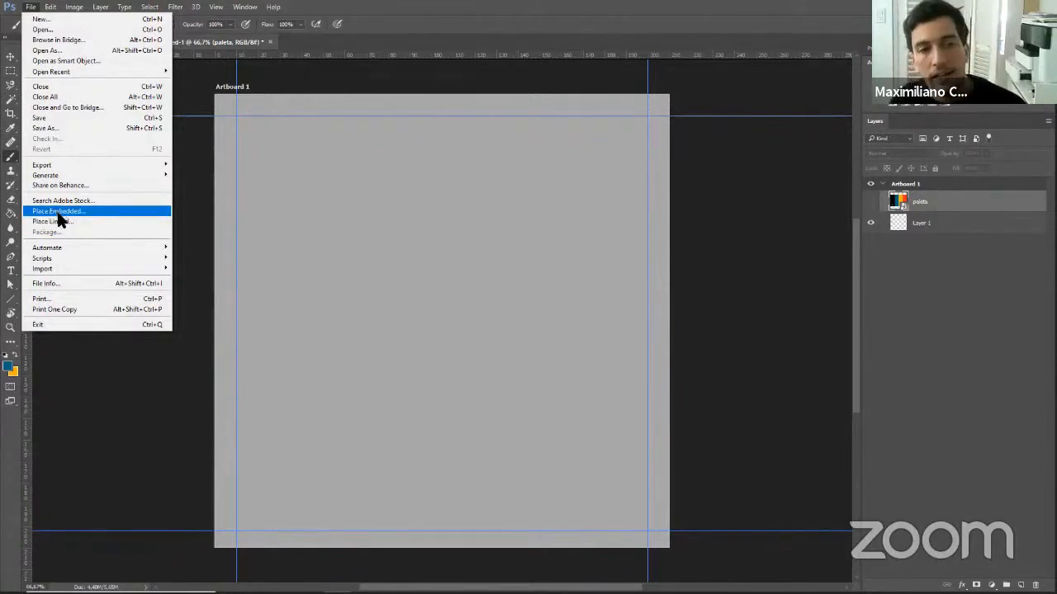
pyautogui.click(60, 213)
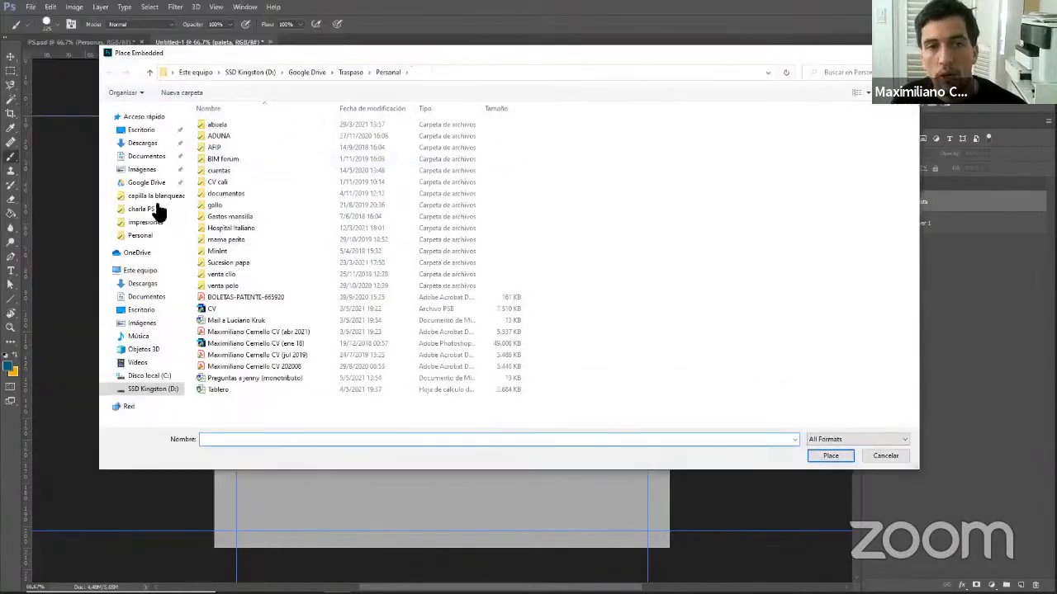
pyautogui.click(152, 207)
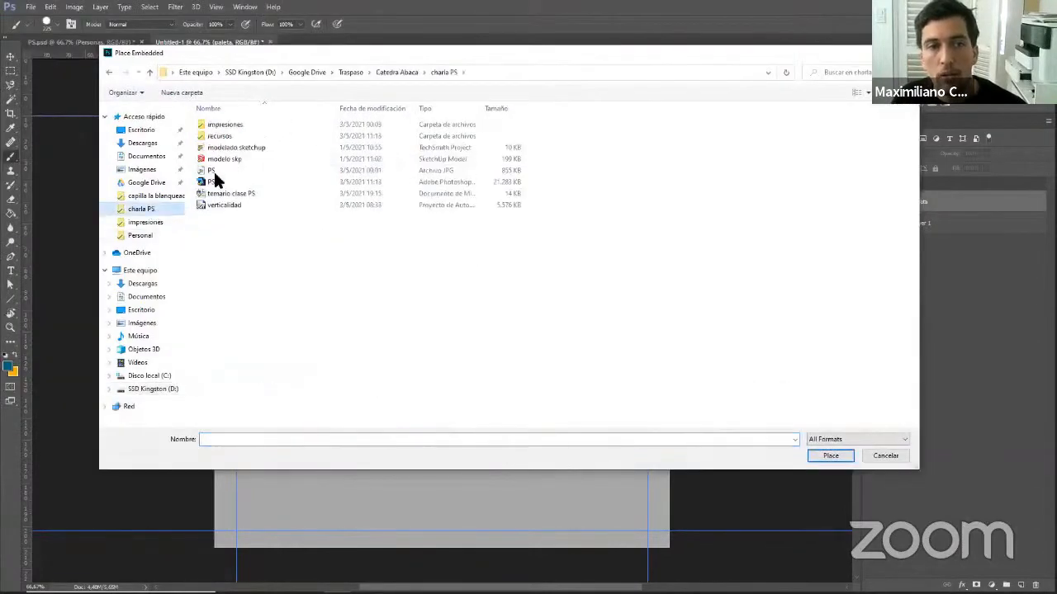
pyautogui.click(218, 126)
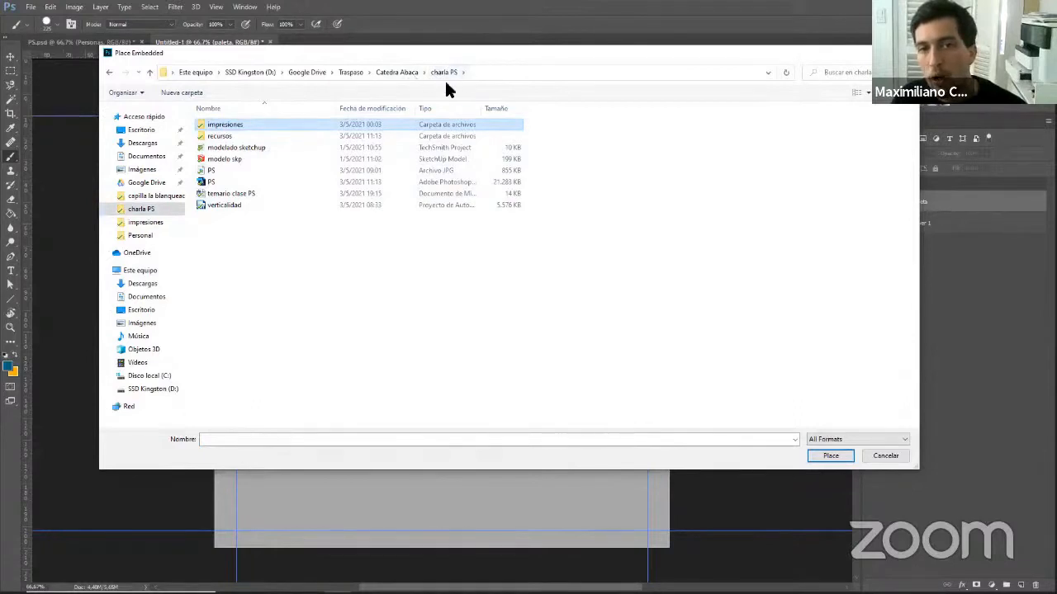
pyautogui.doubleClick(244, 126)
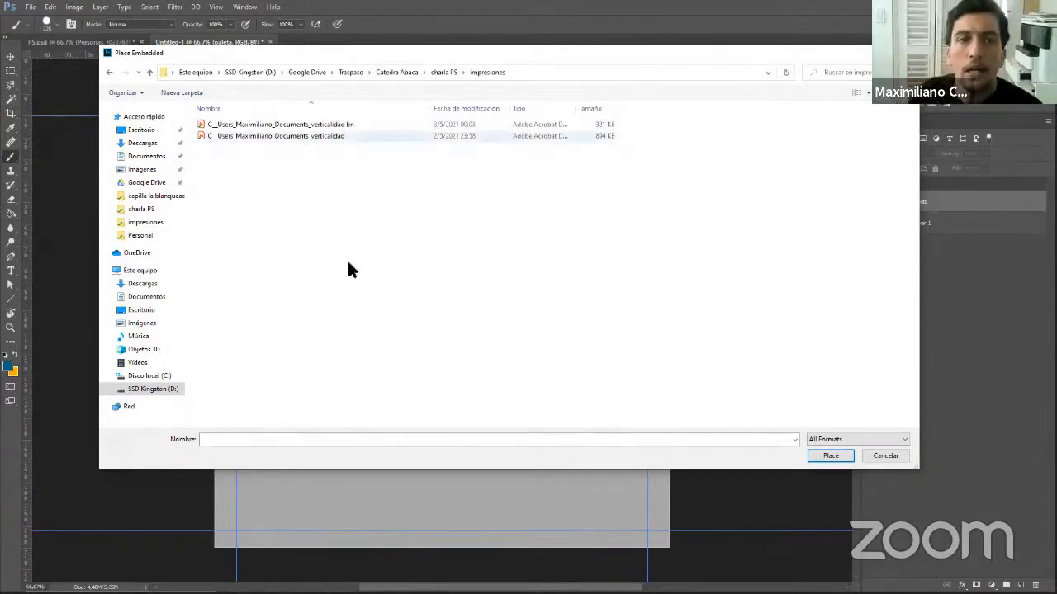
pyautogui.click(334, 136)
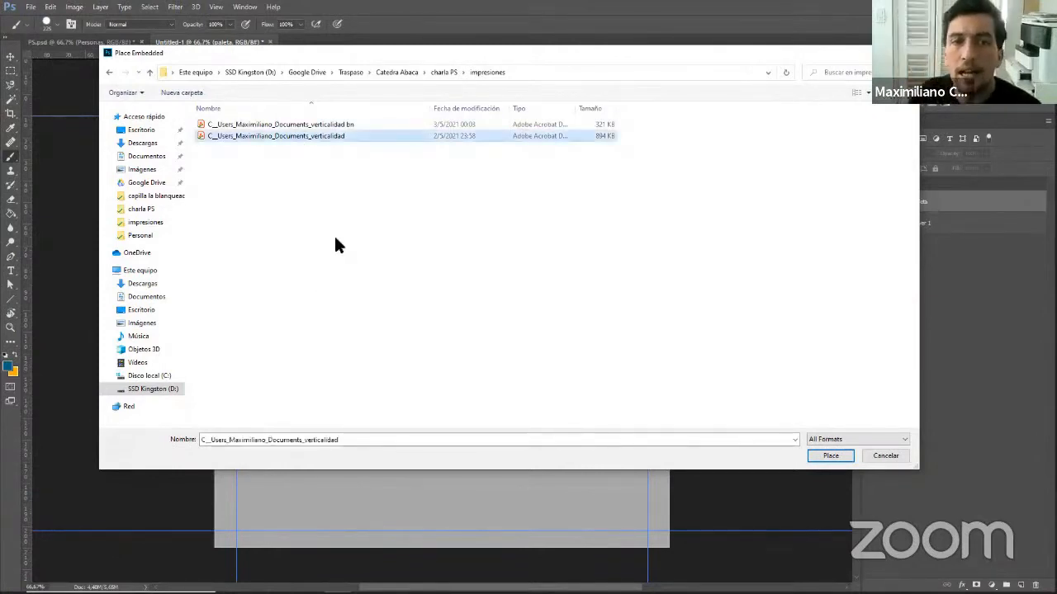
pyautogui.click(830, 459)
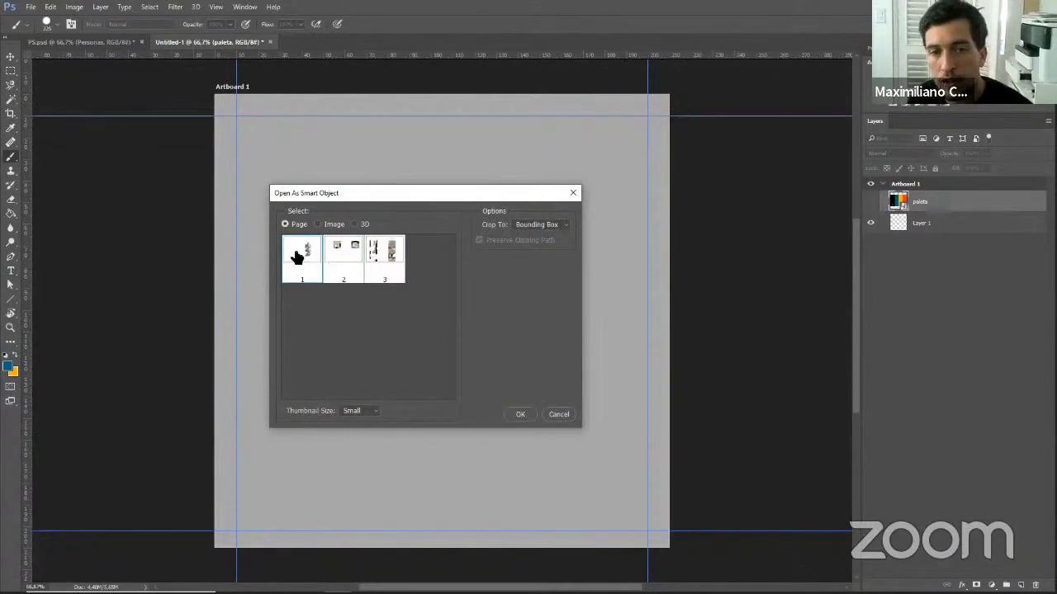
pyautogui.click(520, 415)
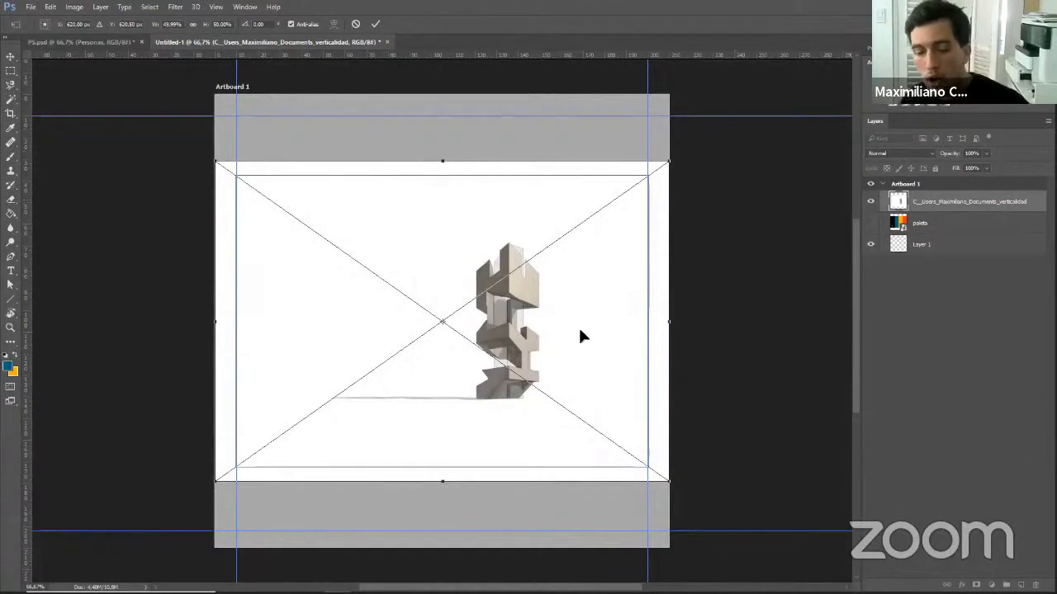
pyautogui.press('Return')
pyautogui.press('b')
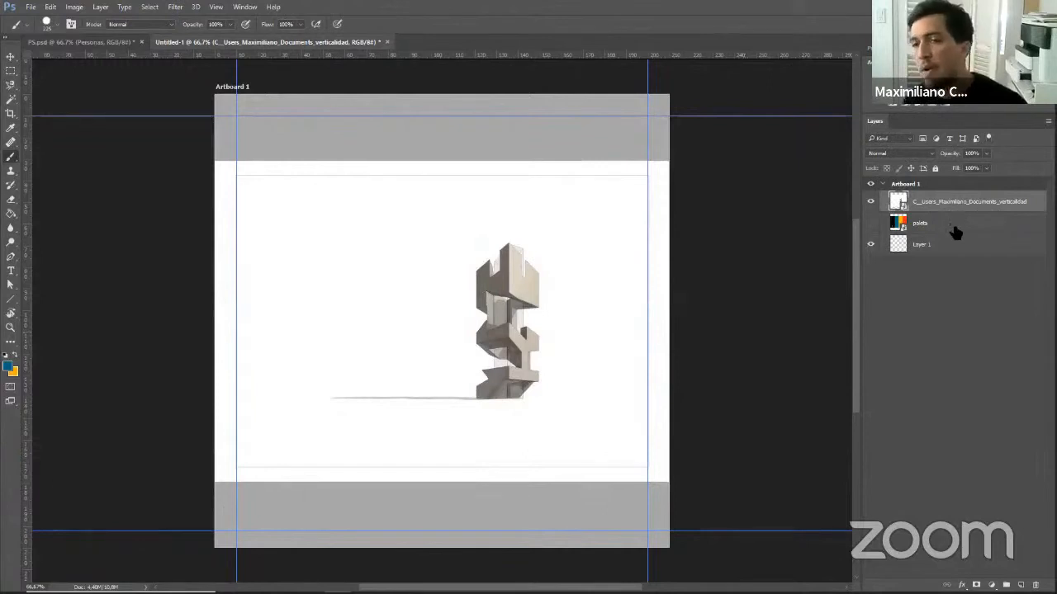
pyautogui.click(925, 226)
pyautogui.click(941, 202)
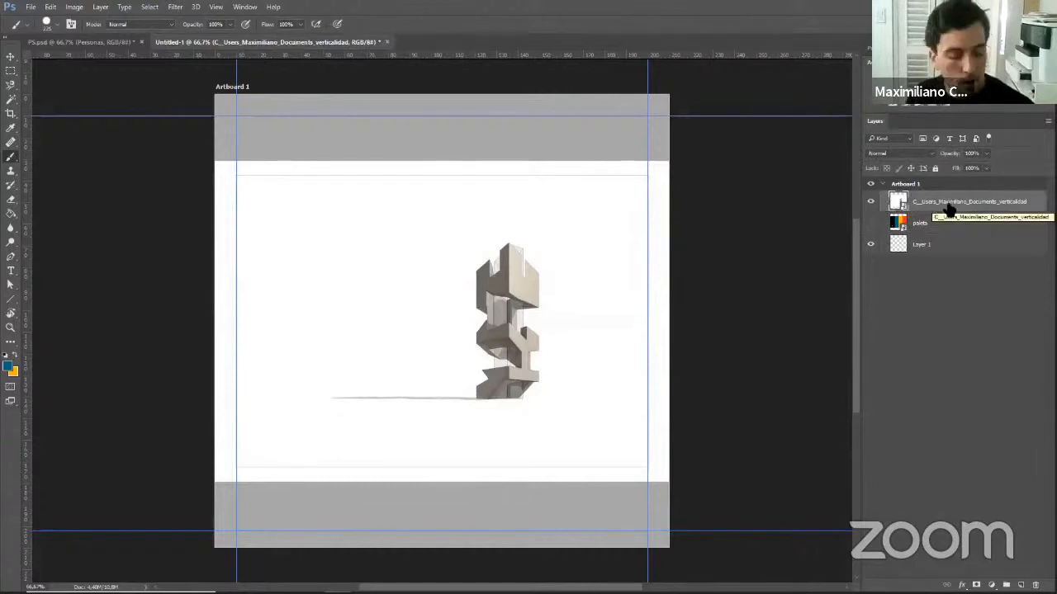
pyautogui.hotkey('ctrl', 't')
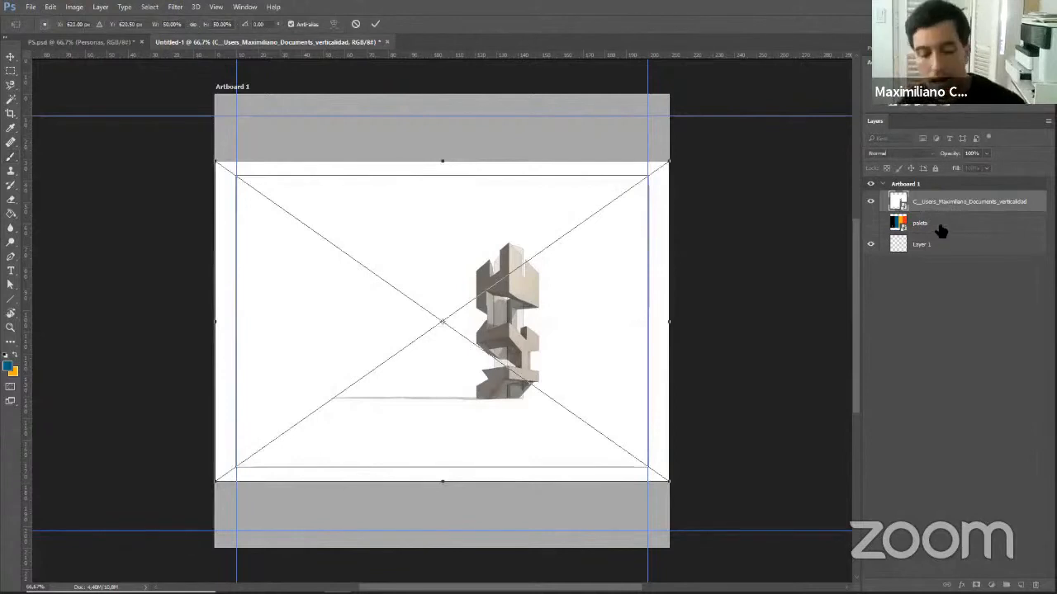
pyautogui.press('Return')
pyautogui.press('b')
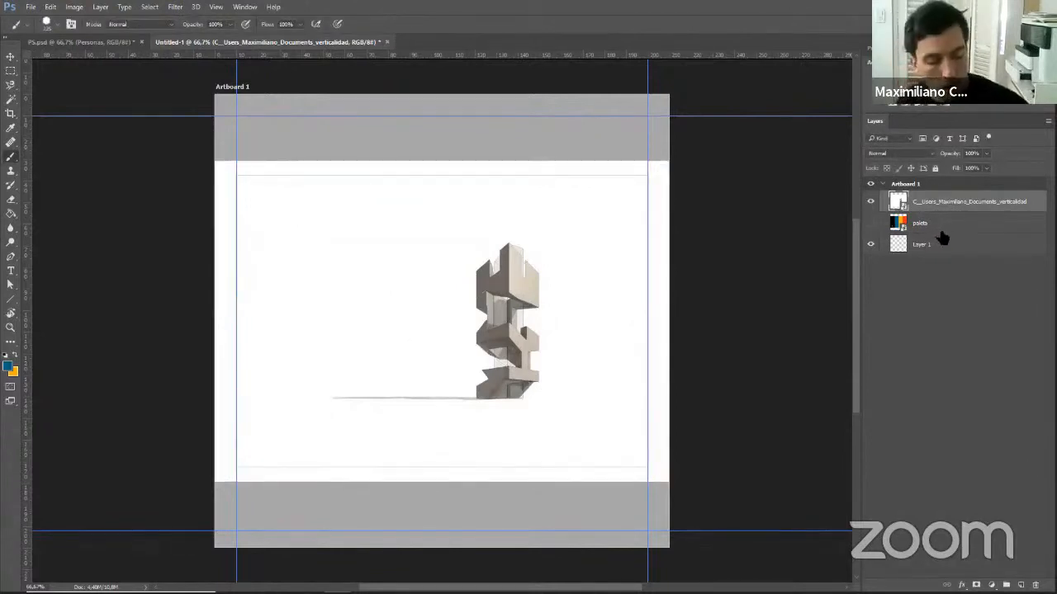
pyautogui.hotkey('ctrl', 't')
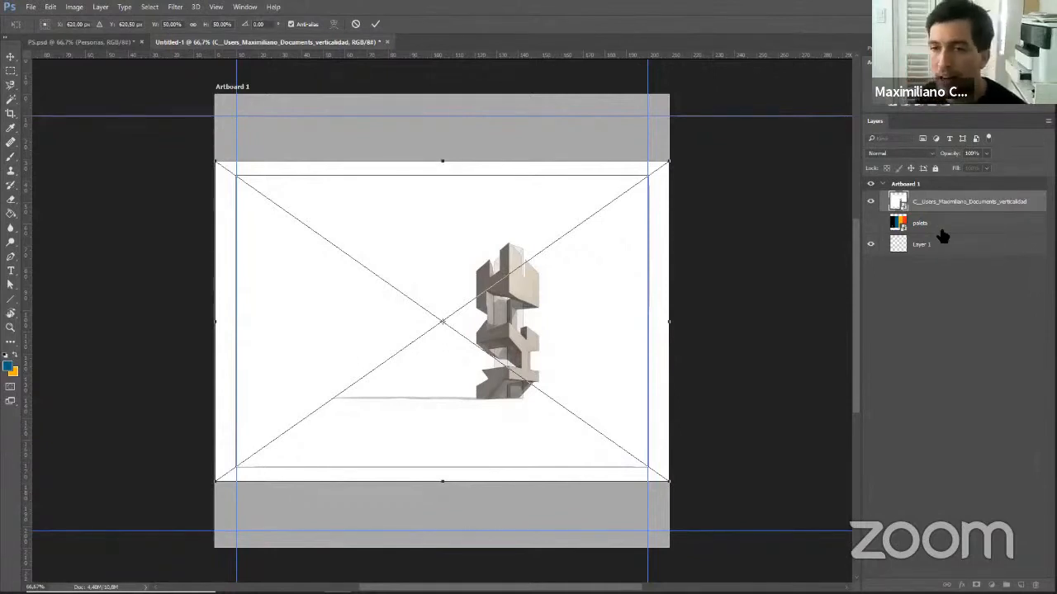
pyautogui.press('Return')
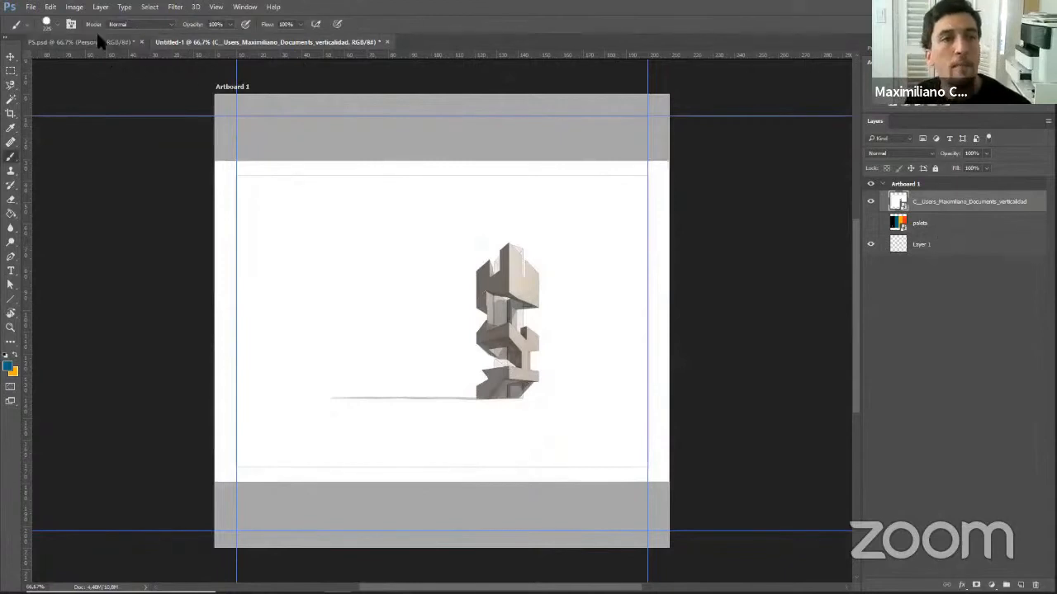
pyautogui.click(82, 8)
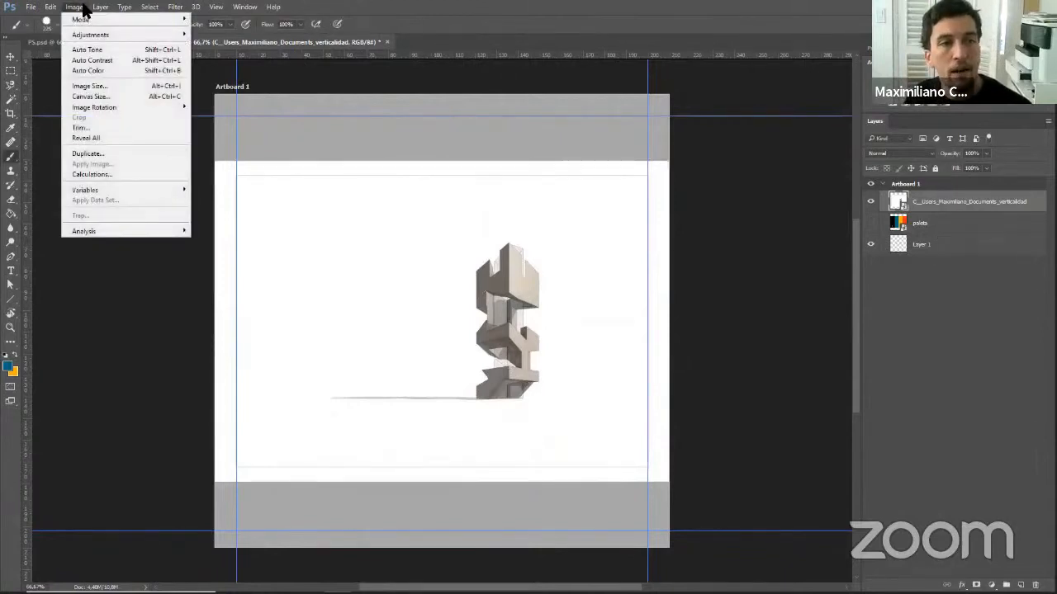
pyautogui.moveTo(50, 8)
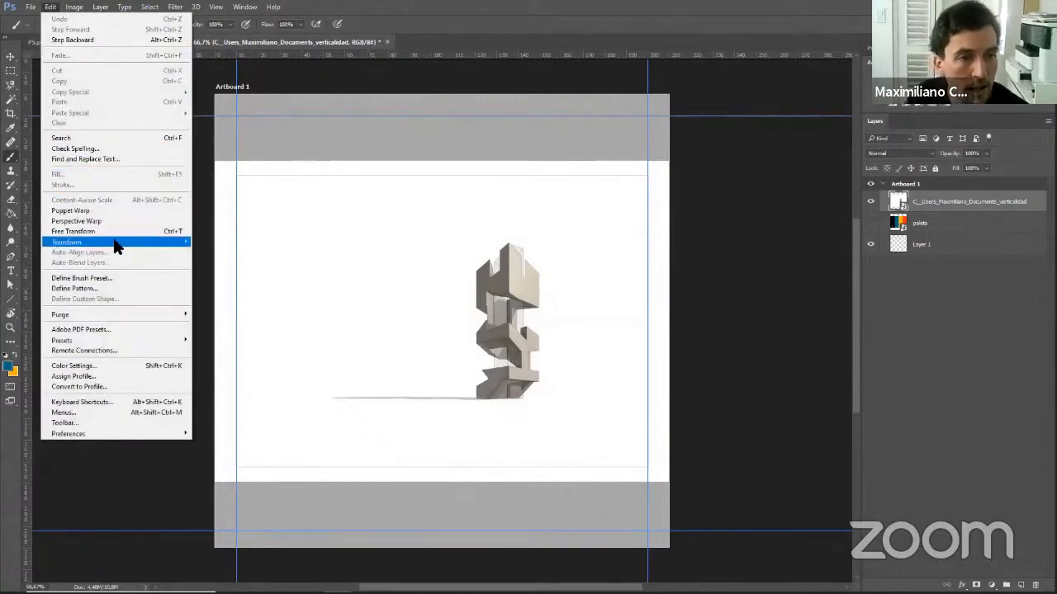
pyautogui.moveTo(116, 243)
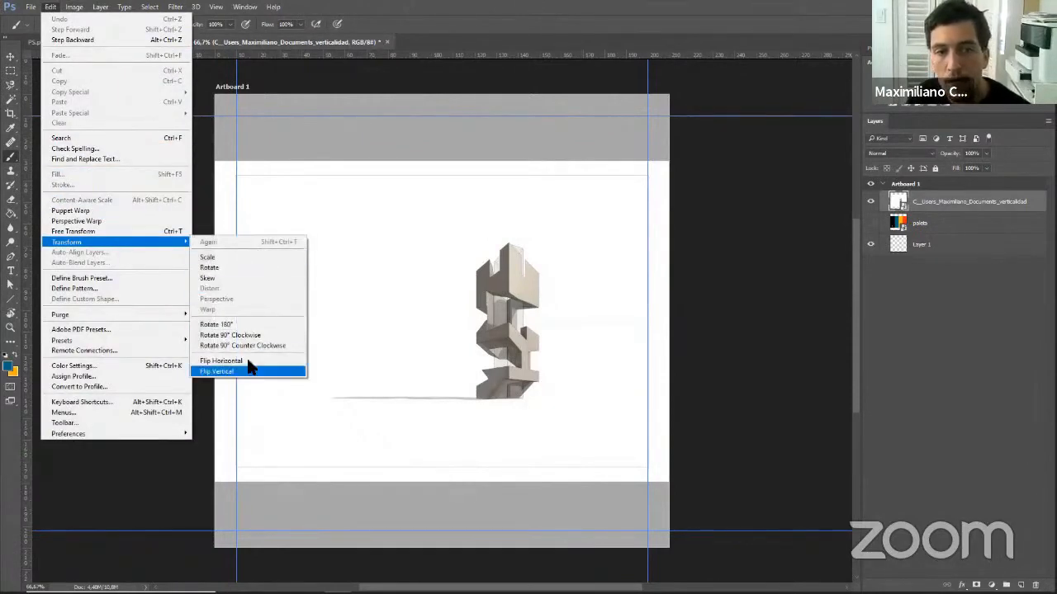
pyautogui.click(974, 207)
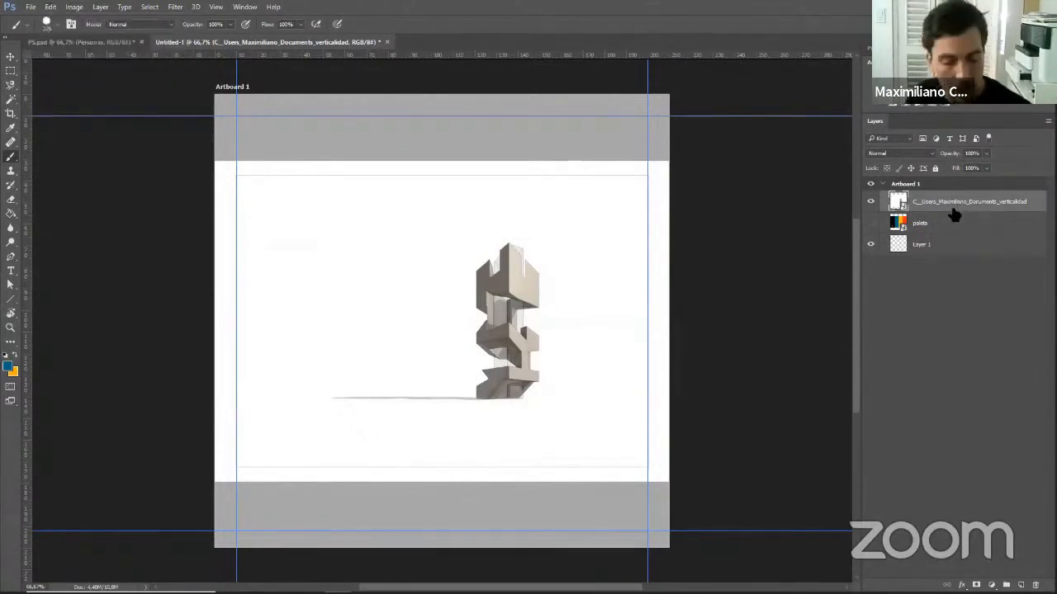
# Try scaling the color verticalidad smart object to about 44% width and 45% height and rotating it about 2.3°, and discard the transform.
pyautogui.hotkey('ctrl', 't')
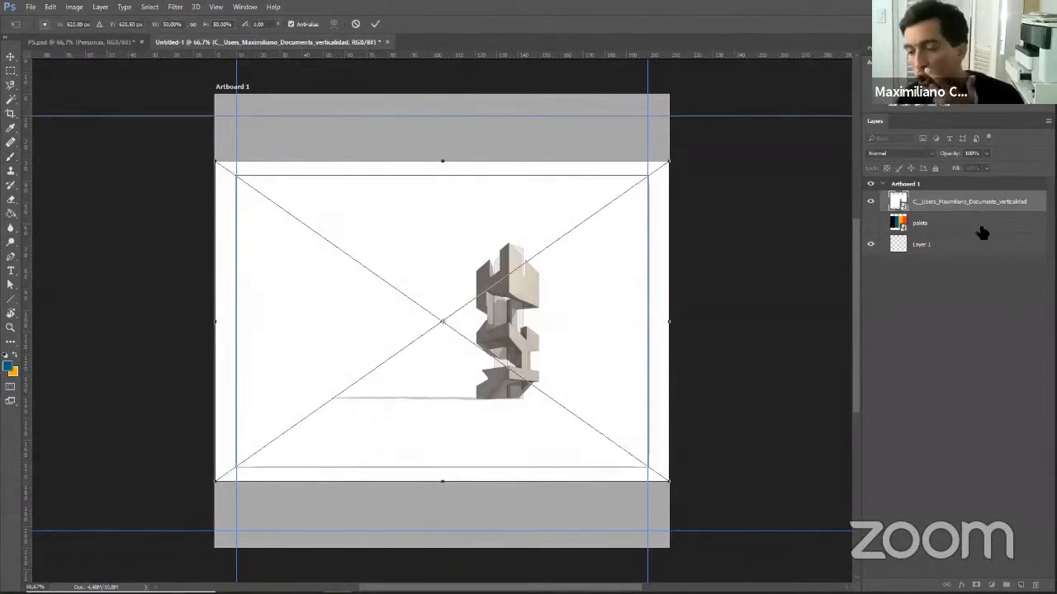
pyautogui.moveTo(669, 165); pyautogui.dragTo(488, 312)
pyautogui.moveTo(604, 234)
pyautogui.mouseDown()
pyautogui.moveTo(500, 309)
pyautogui.moveTo(618, 236)
pyautogui.moveTo(589, 255)
pyautogui.moveTo(608, 250)
pyautogui.mouseUp()
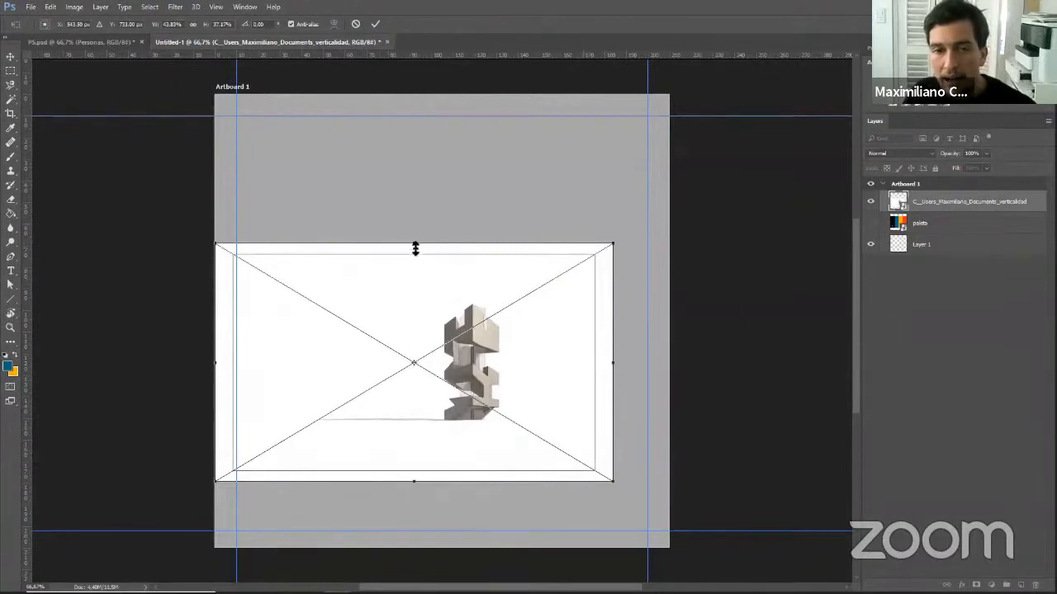
pyautogui.moveTo(415, 248); pyautogui.dragTo(413, 194)
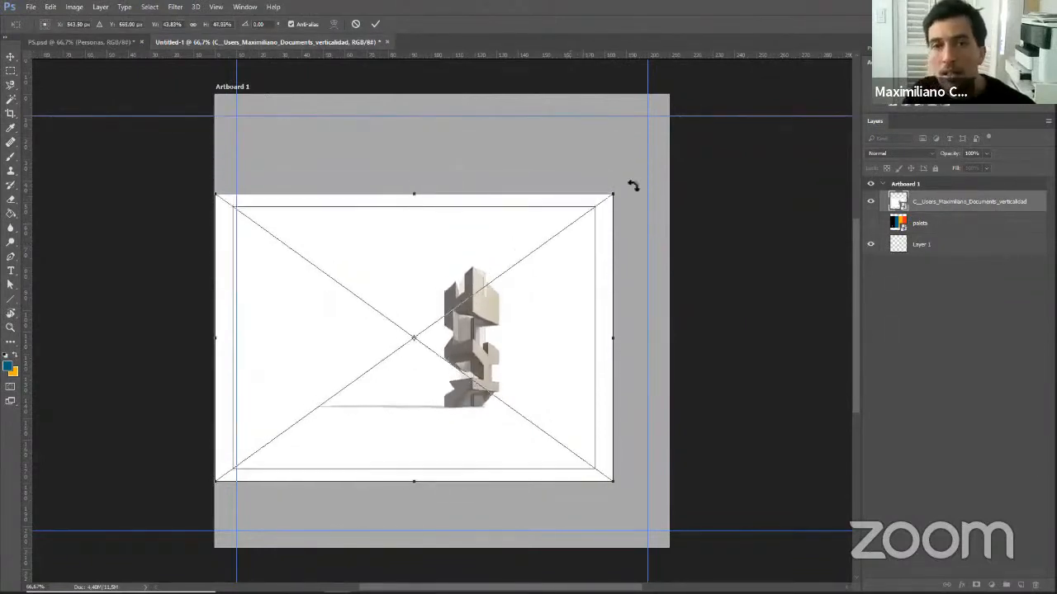
pyautogui.moveTo(633, 186); pyautogui.dragTo(652, 233)
pyautogui.moveTo(570, 151); pyautogui.dragTo(618, 217)
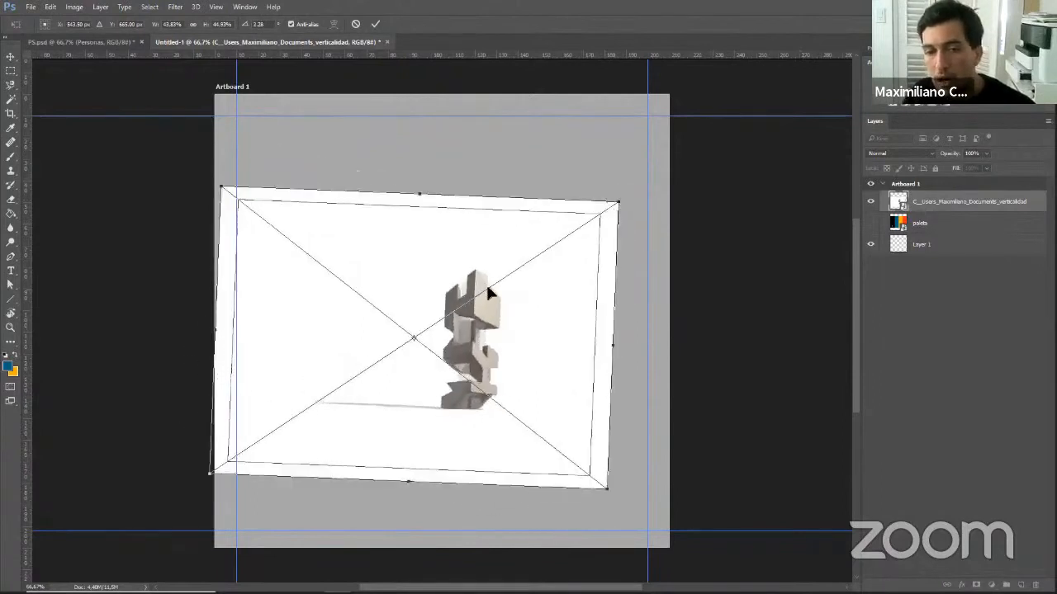
pyautogui.rightClick(478, 264)
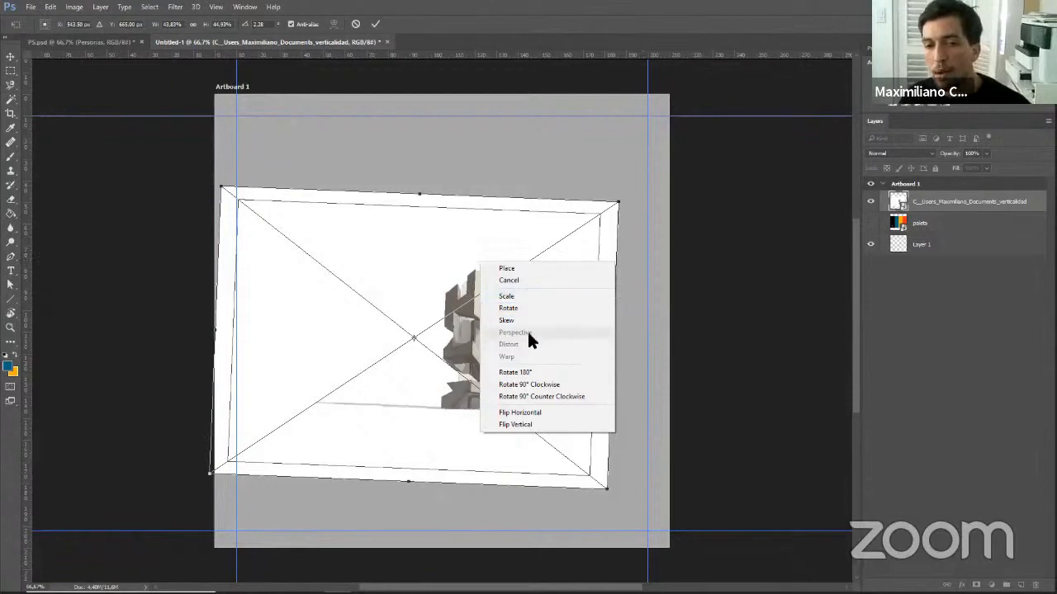
pyautogui.click(521, 270)
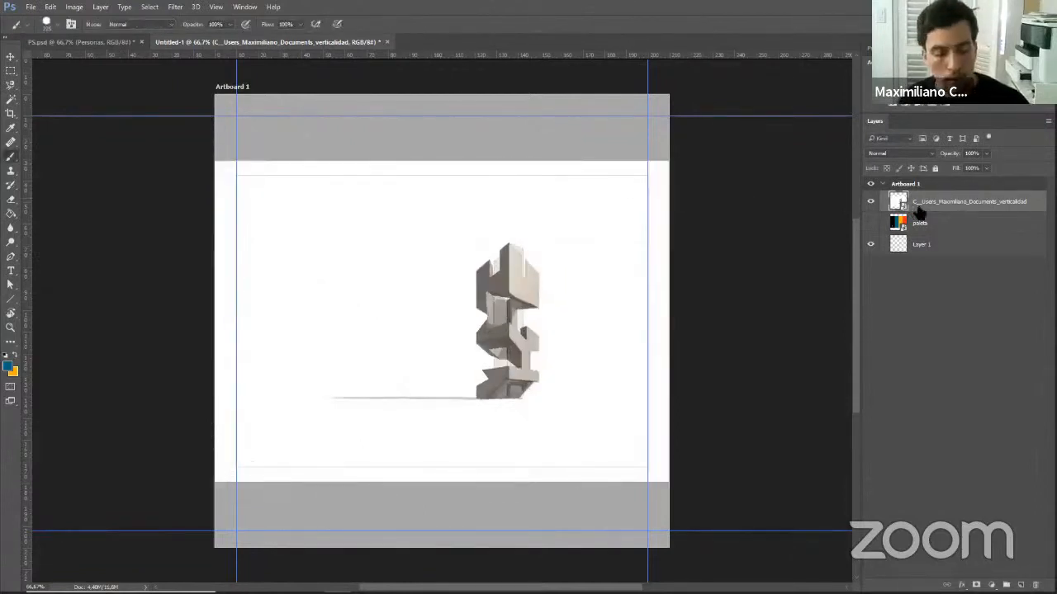
pyautogui.hotkey('ctrl', 't')
pyautogui.rightClick(432, 252)
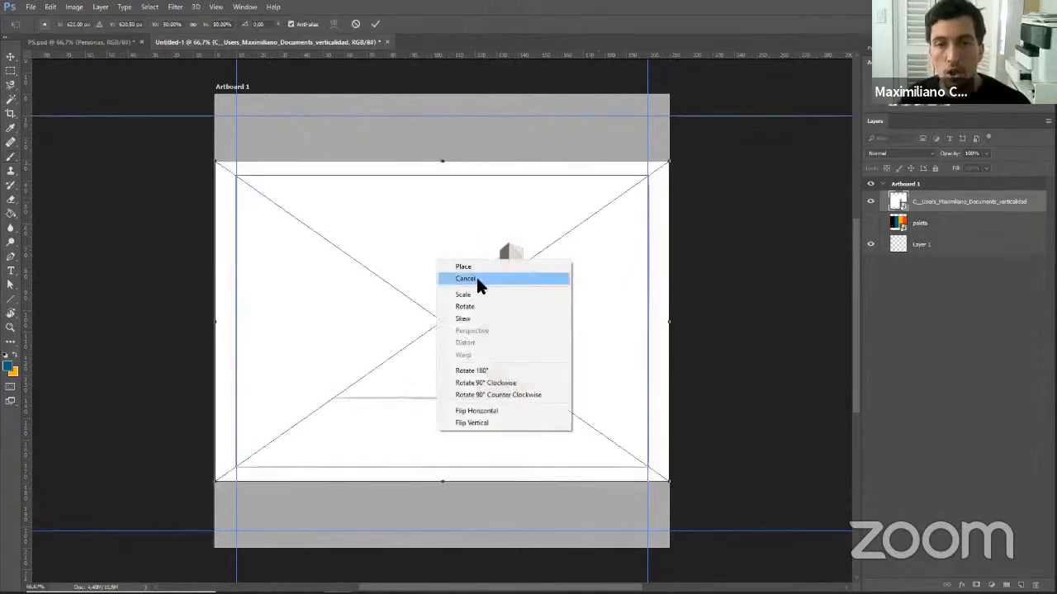
pyautogui.click(515, 191)
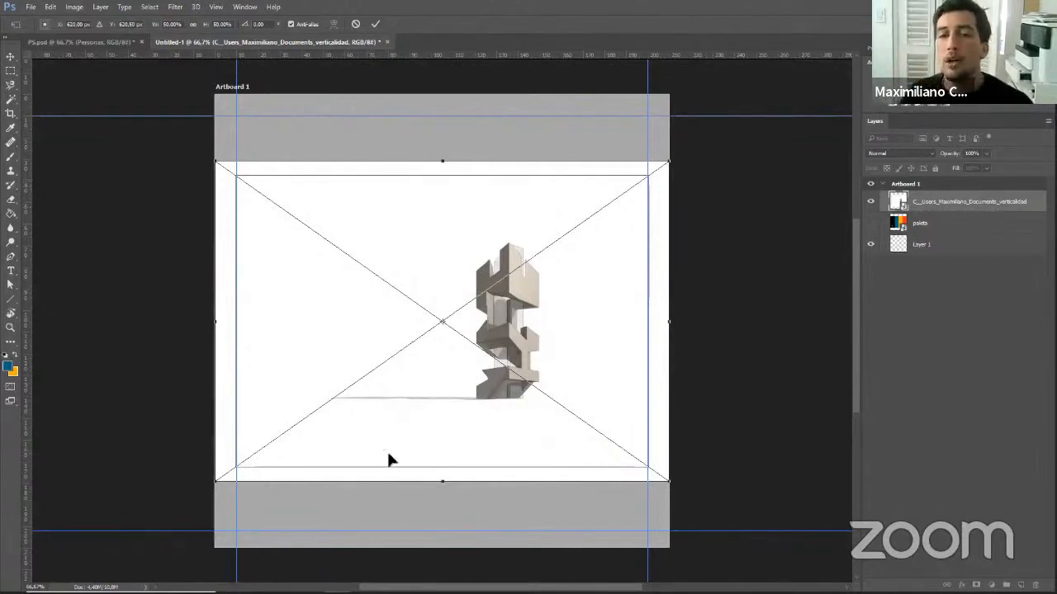
pyautogui.press('Return')
pyautogui.press('b')
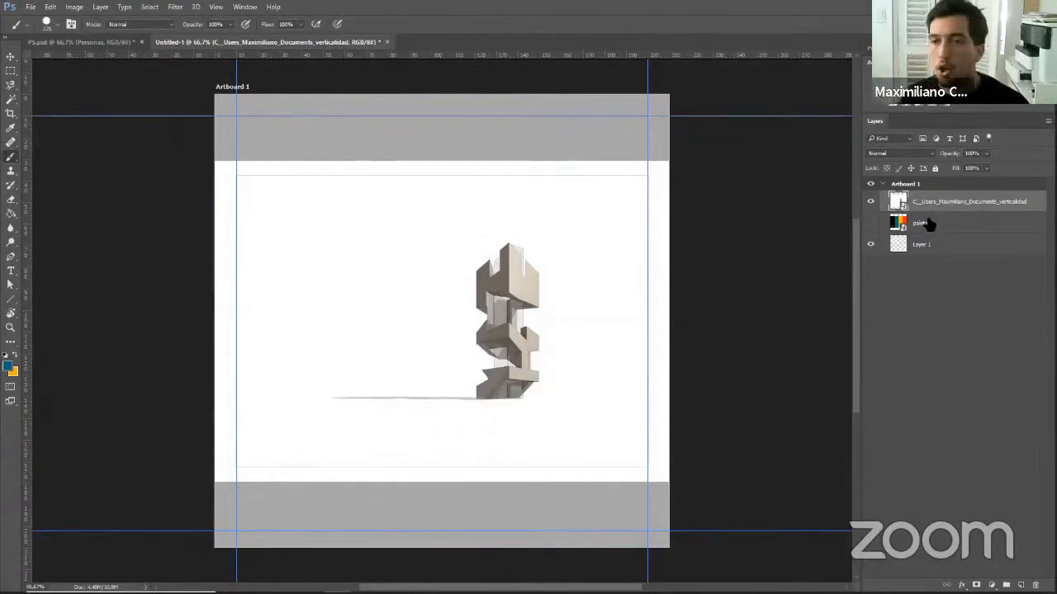
# Place page 1 of the verticalidad bn PDF from impresiones as an embedded smart object above the color version, cropped to Bounding Box.
pyautogui.keyDown('ctrl'); pyautogui.click(898, 205); pyautogui.keyUp('ctrl')
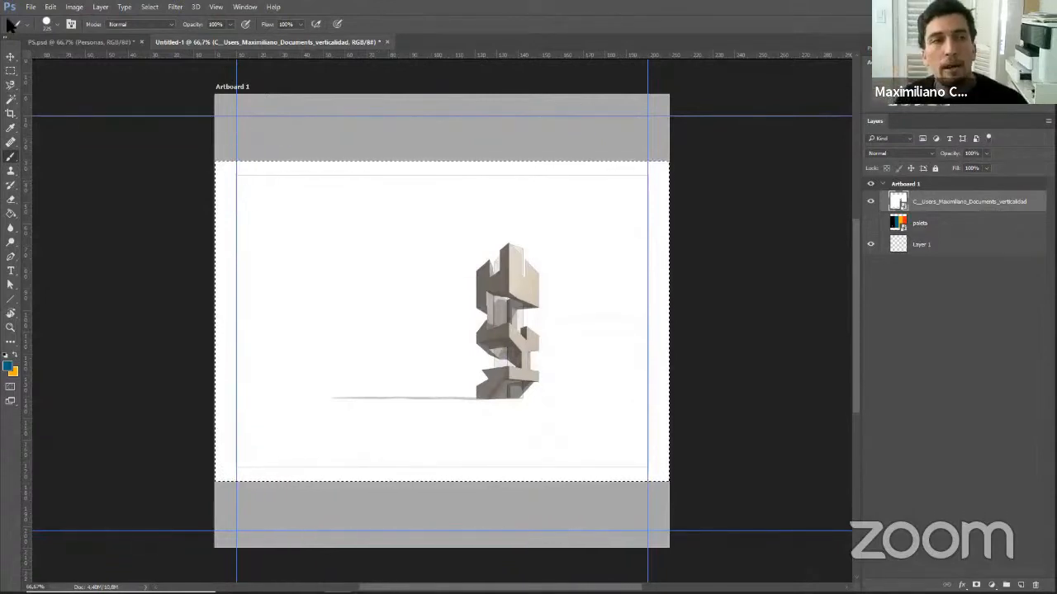
pyautogui.click(32, 7)
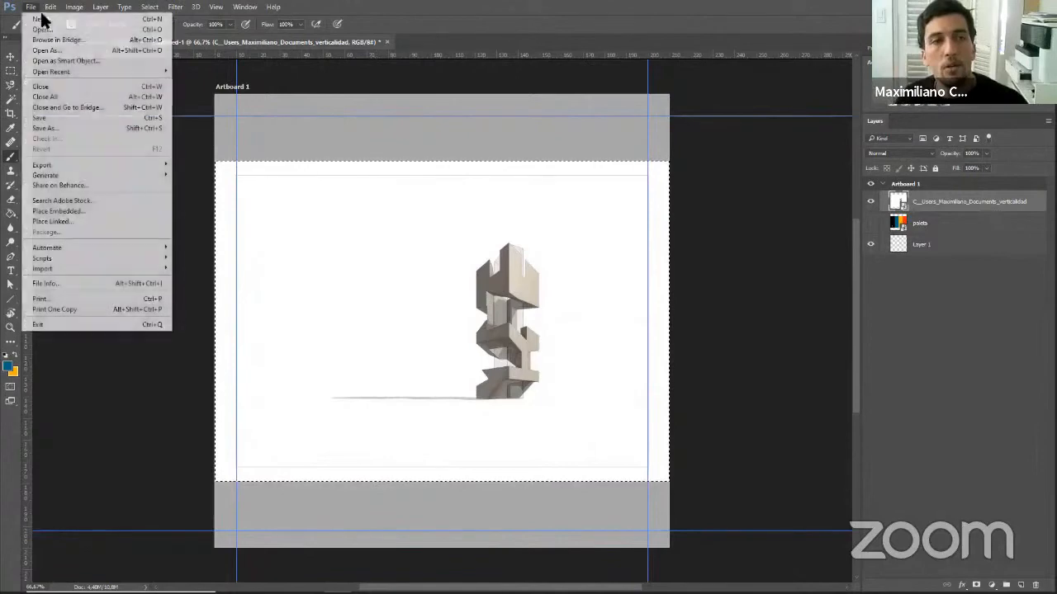
pyautogui.click(80, 213)
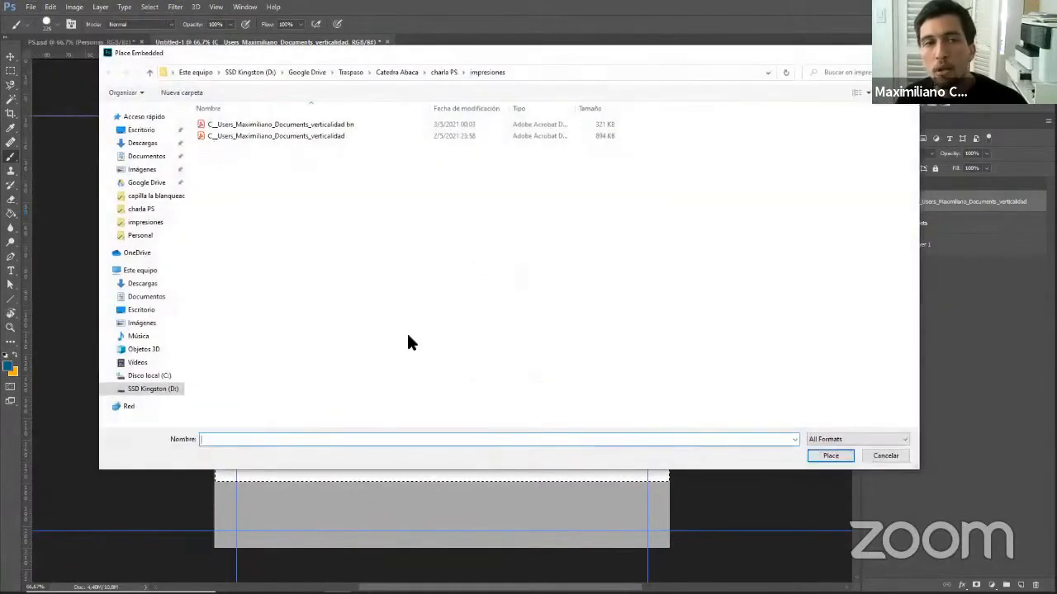
pyautogui.click(325, 125)
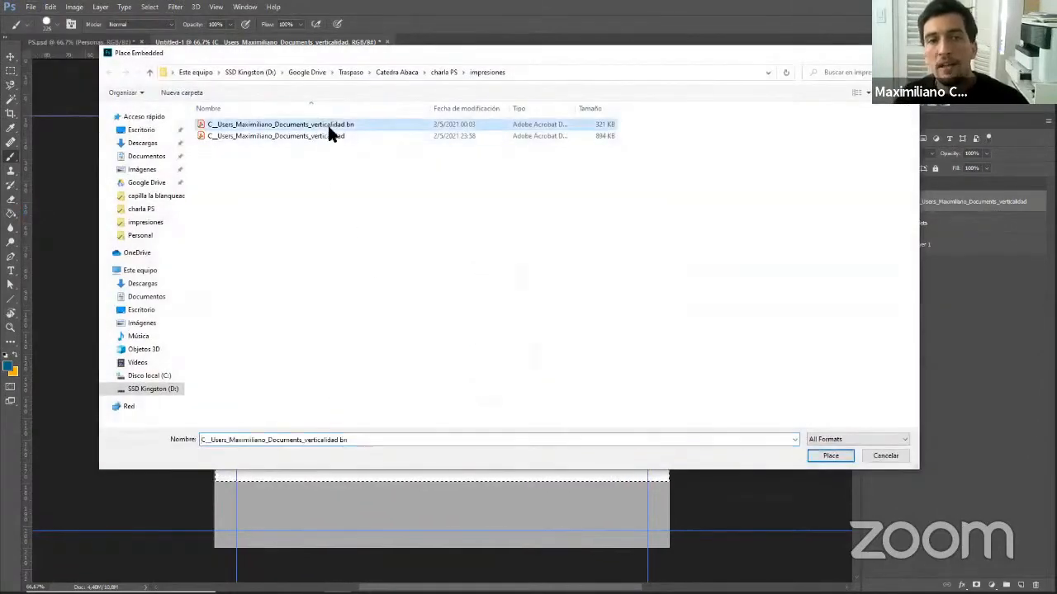
pyautogui.click(328, 138)
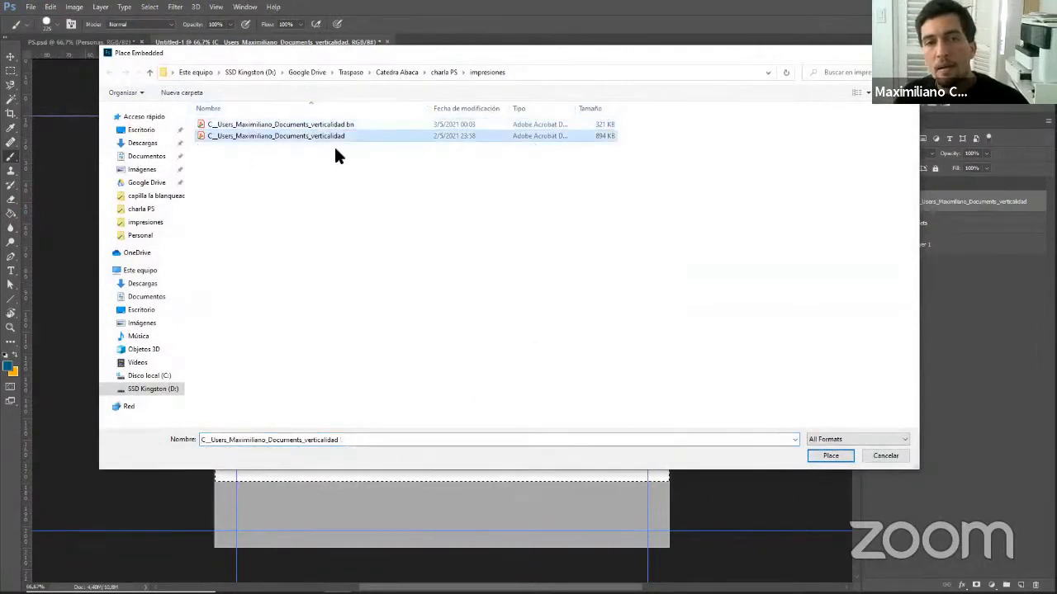
pyautogui.click(347, 125)
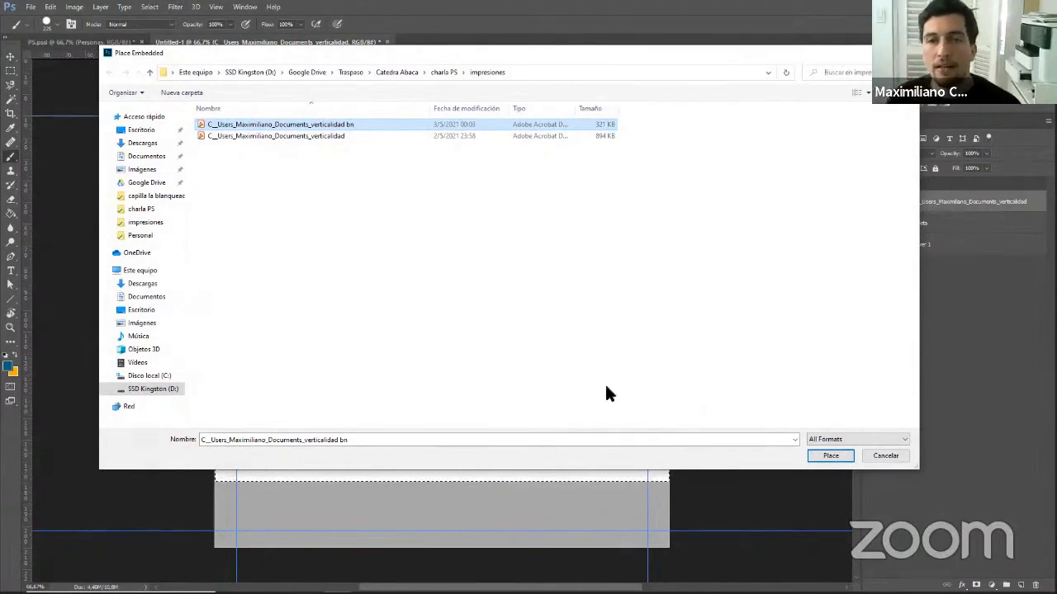
pyautogui.moveTo(450, 52); pyautogui.dragTo(468, 435)
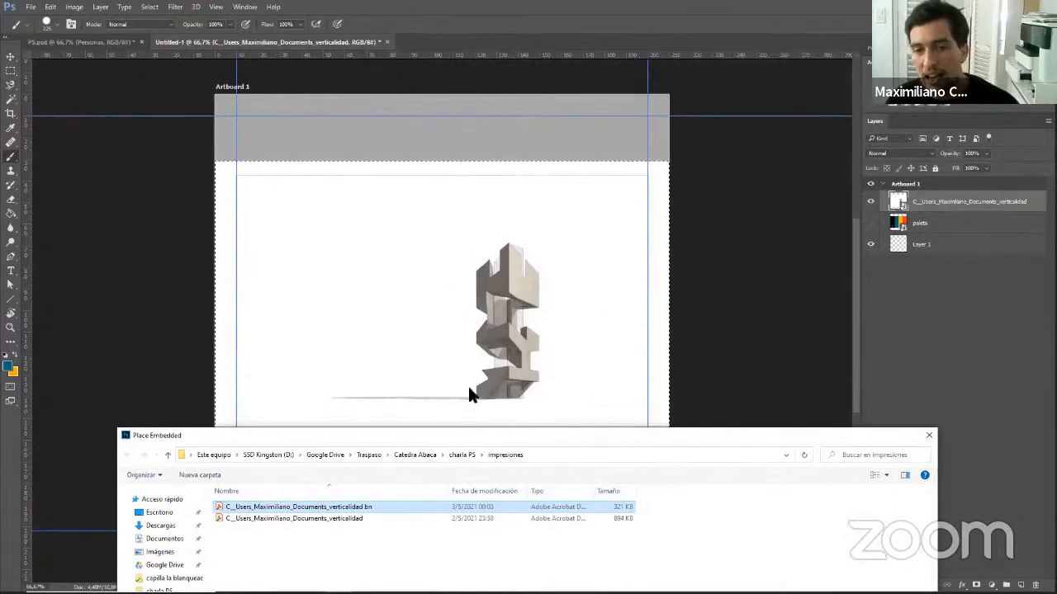
pyautogui.moveTo(497, 428); pyautogui.dragTo(487, 96)
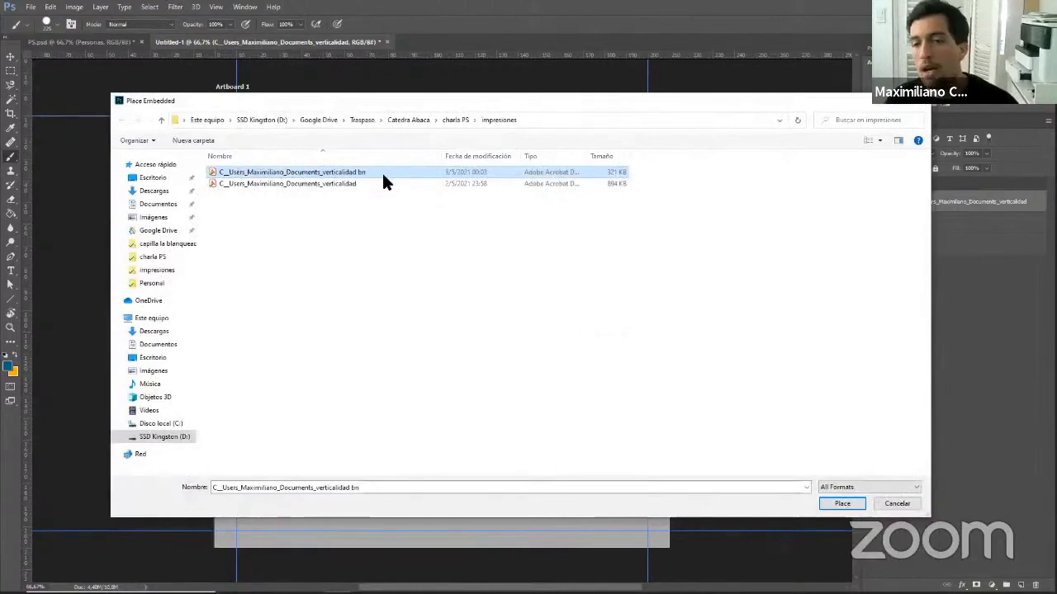
pyautogui.click(845, 501)
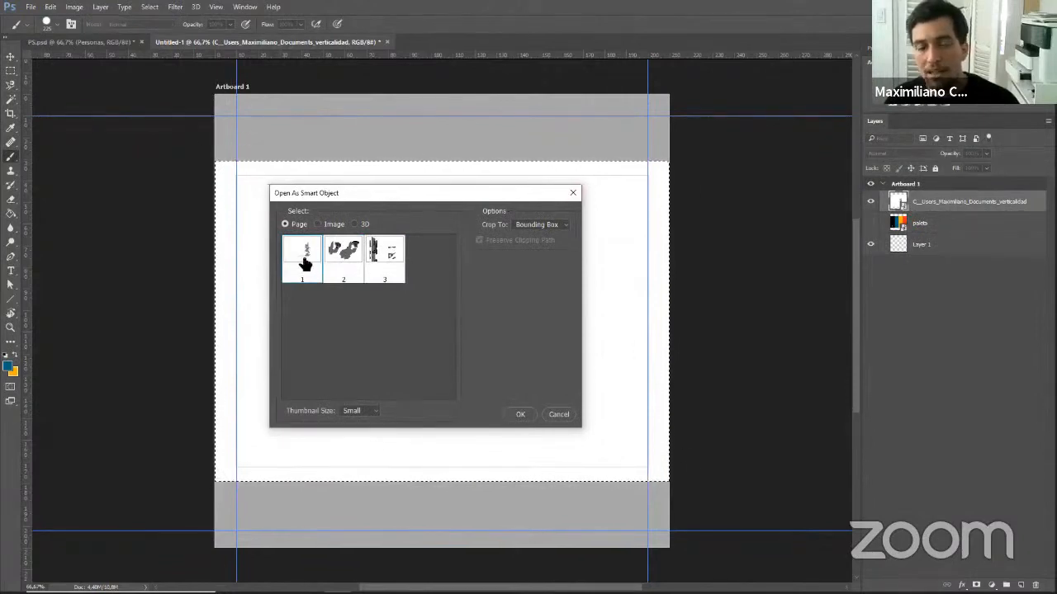
pyautogui.click(520, 413)
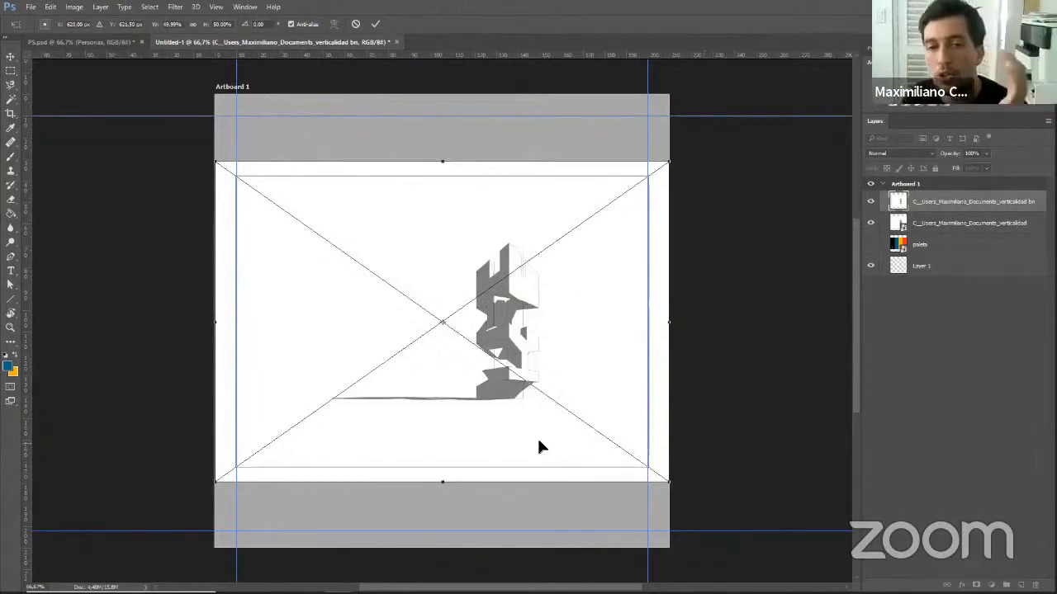
pyautogui.press('Return')
pyautogui.press('b')
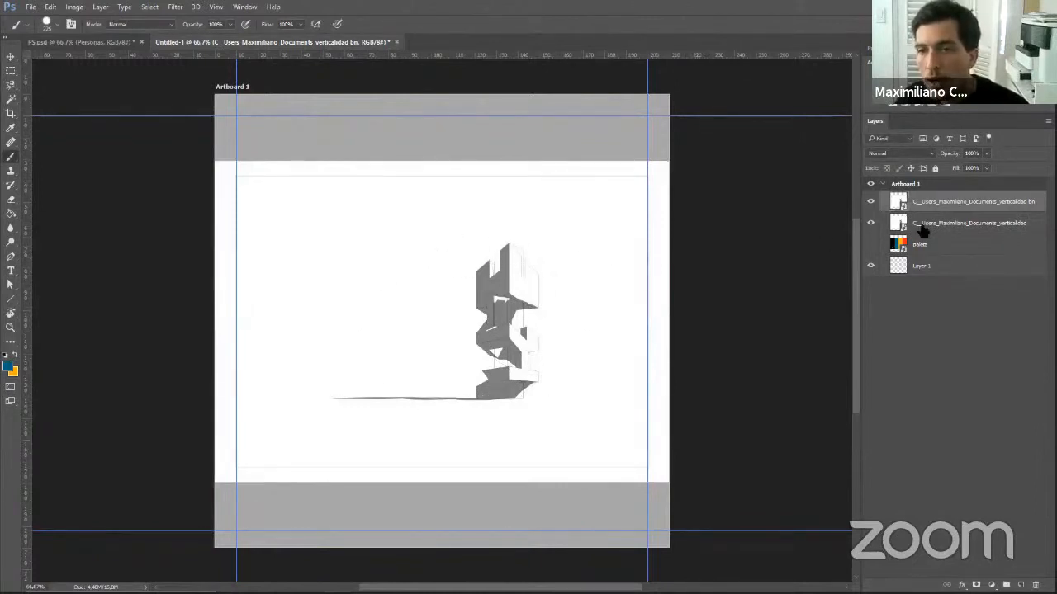
# Compare the two tower images by lowering the verticalidad bn layer's opacity to about 42%, and restore it to 100%.
pyautogui.click(986, 153)
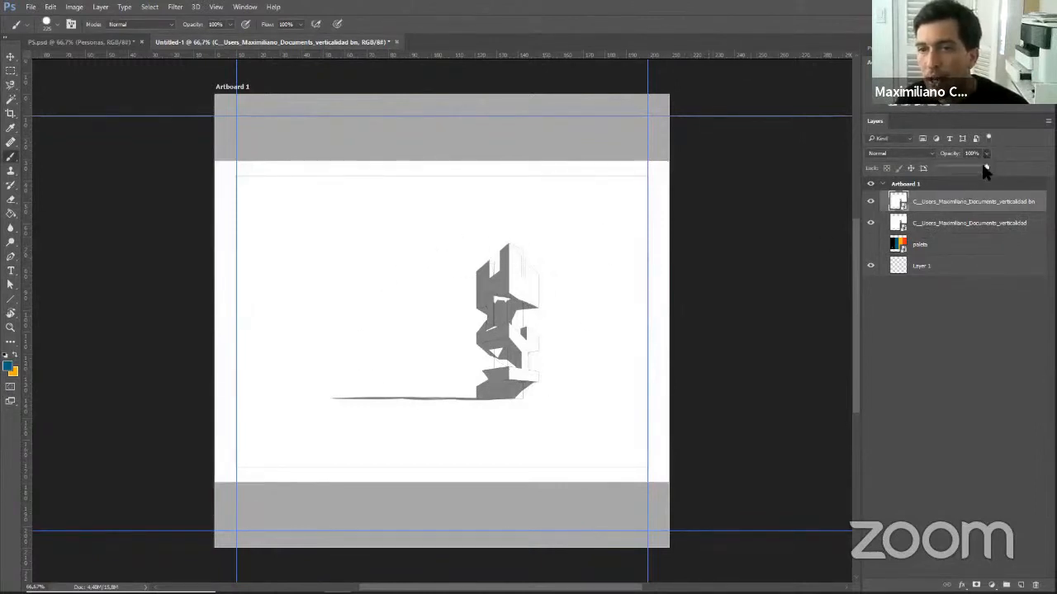
pyautogui.moveTo(985, 168); pyautogui.dragTo(955, 170)
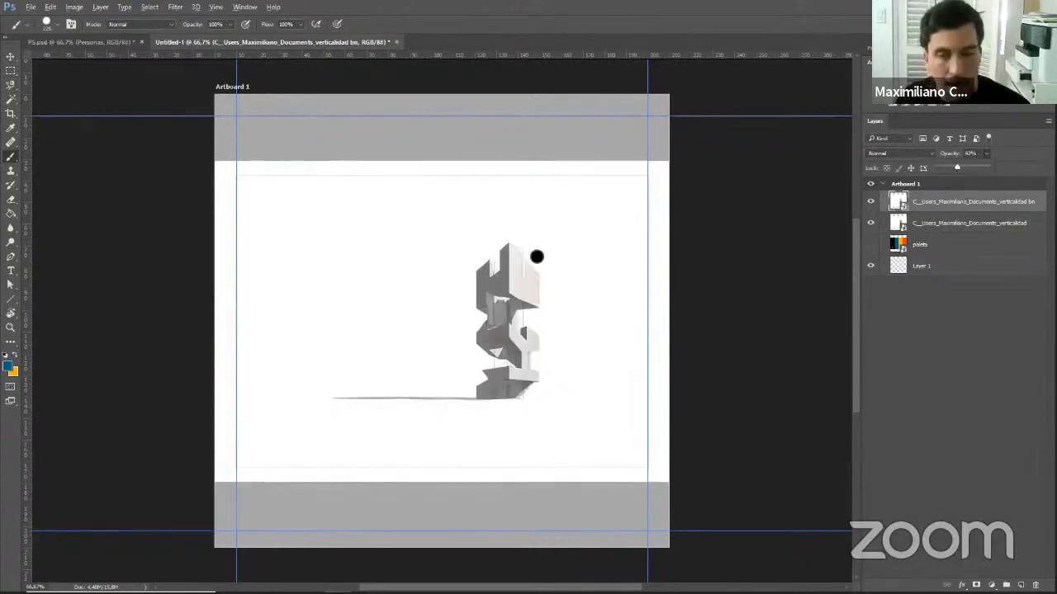
pyautogui.scroll(5, 514, 275)
pyautogui.scroll(-4, 518, 270)
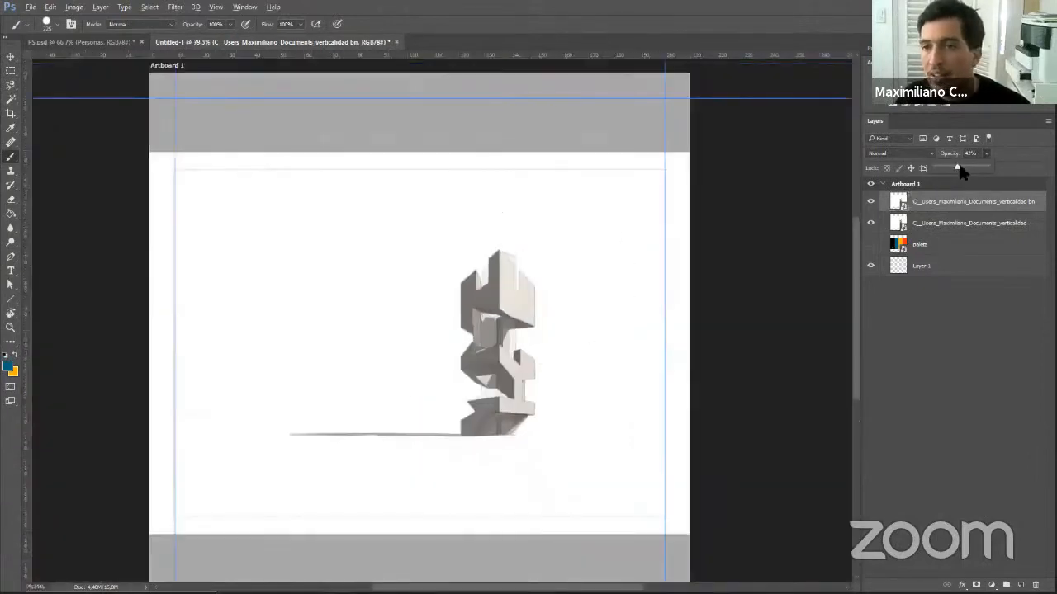
pyautogui.moveTo(958, 169); pyautogui.dragTo(1007, 170)
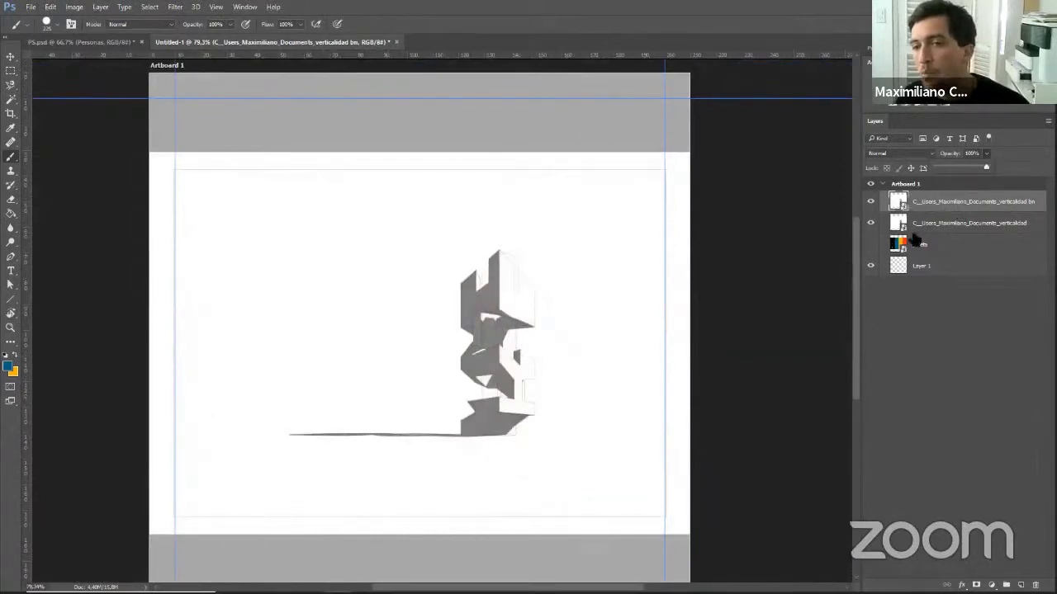
# Show the paleta layer's color swatches, hide the layer again, and make the verticalidad bn layer active.
pyautogui.click(880, 246)
pyautogui.click(872, 245)
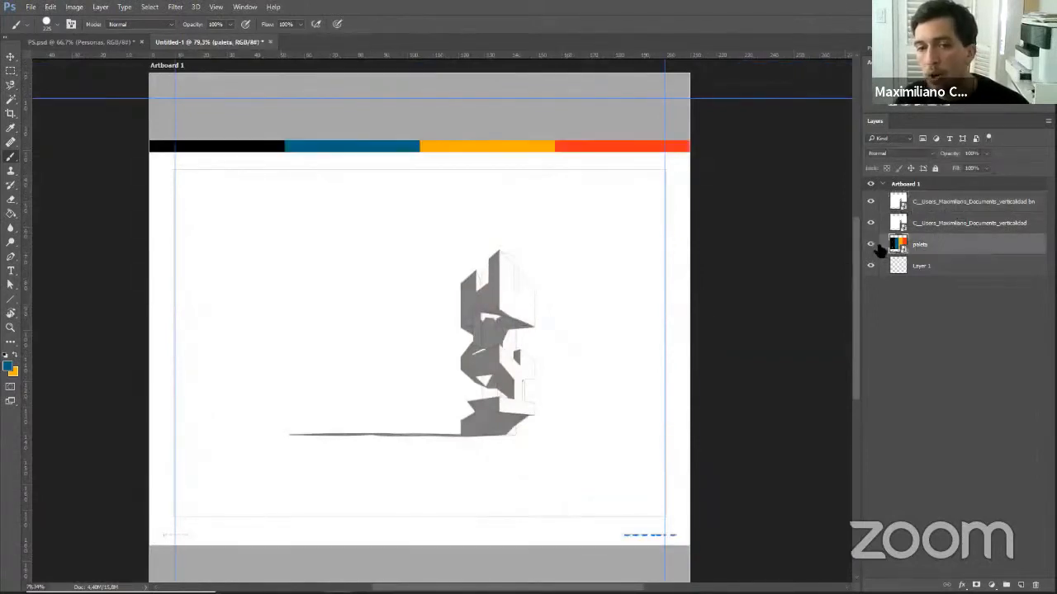
pyautogui.click(872, 246)
pyautogui.click(939, 208)
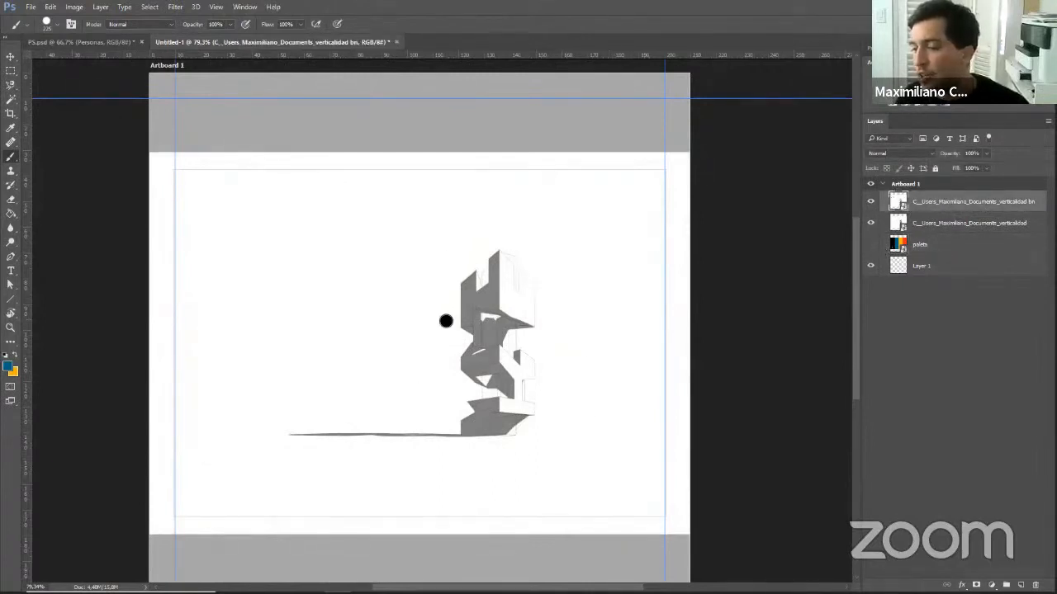
# Hide the verticalidad bn layer and examine the color tower's edges and shading up close.
pyautogui.click(949, 227)
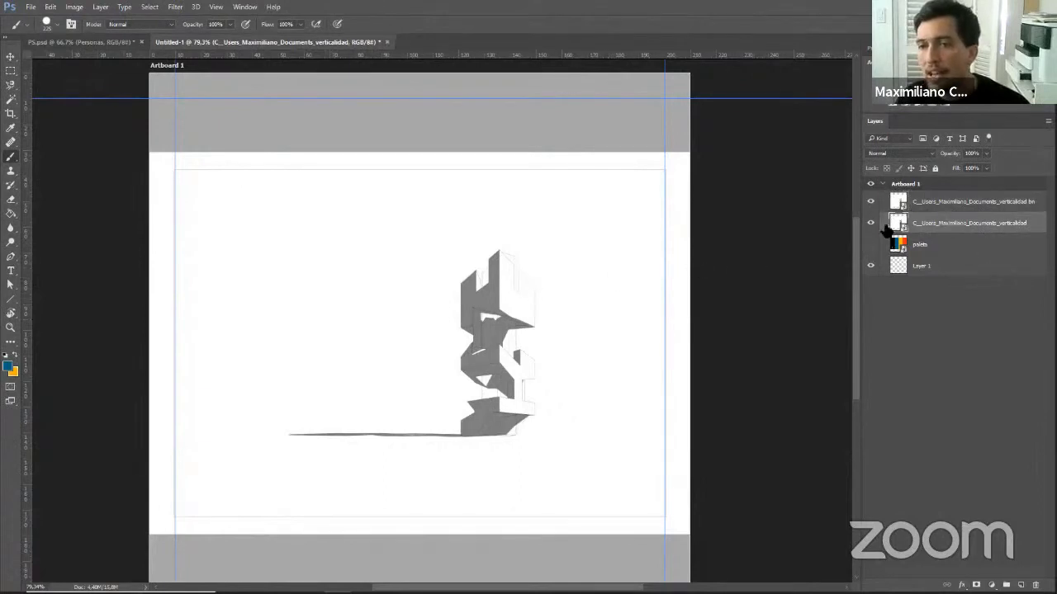
pyautogui.click(871, 202)
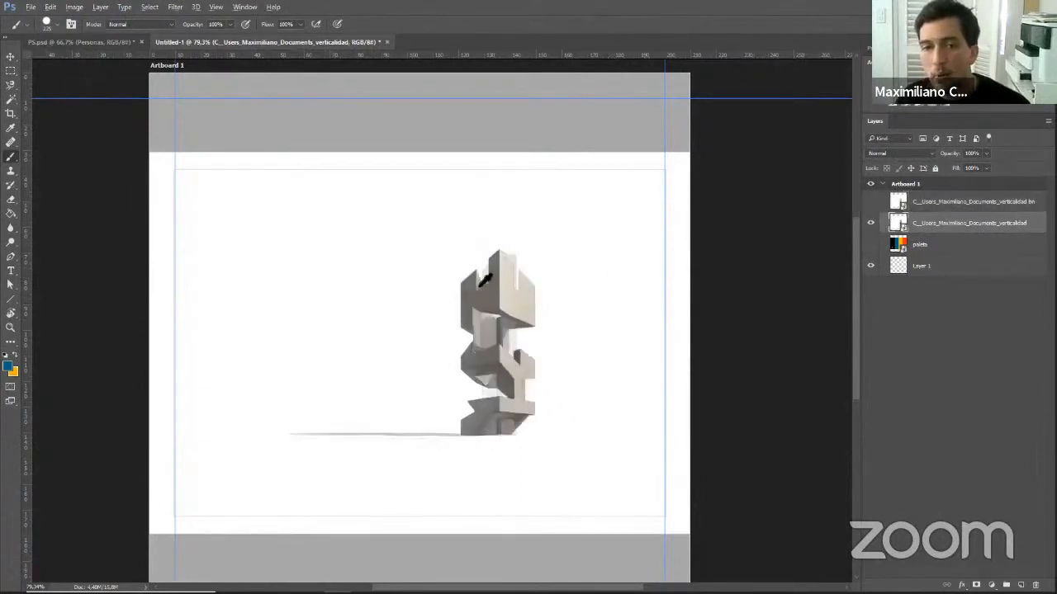
pyautogui.scroll(3, 479, 281)
pyautogui.scroll(3, 516, 303)
pyautogui.scroll(2, 332, 231)
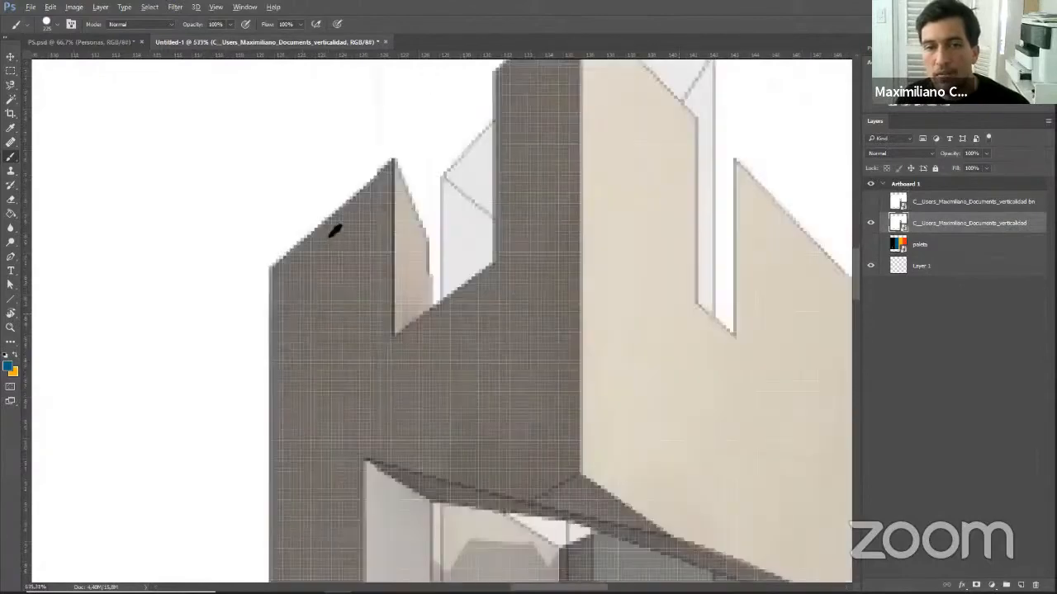
pyautogui.scroll(2, 507, 278)
pyautogui.scroll(-2, 488, 295)
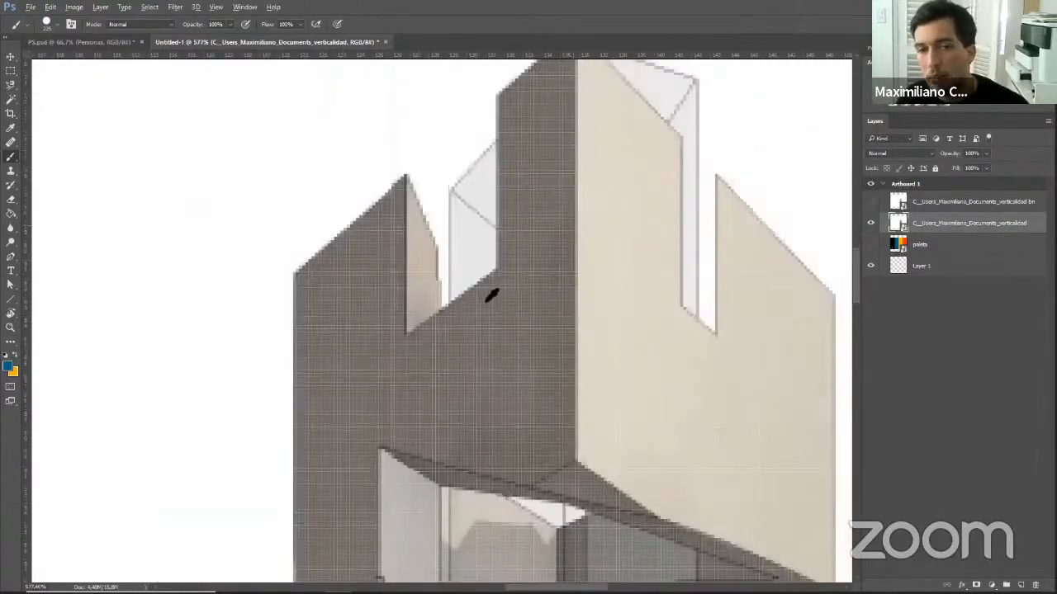
pyautogui.scroll(3, 491, 296)
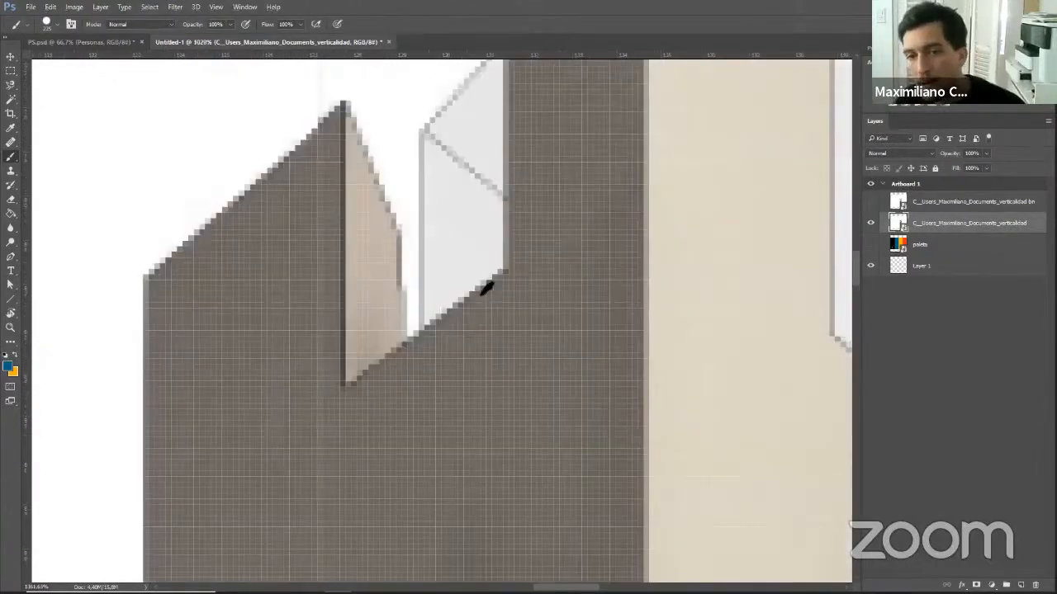
pyautogui.scroll(-3, 487, 287)
pyautogui.scroll(1, 473, 322)
pyautogui.scroll(-2, 437, 371)
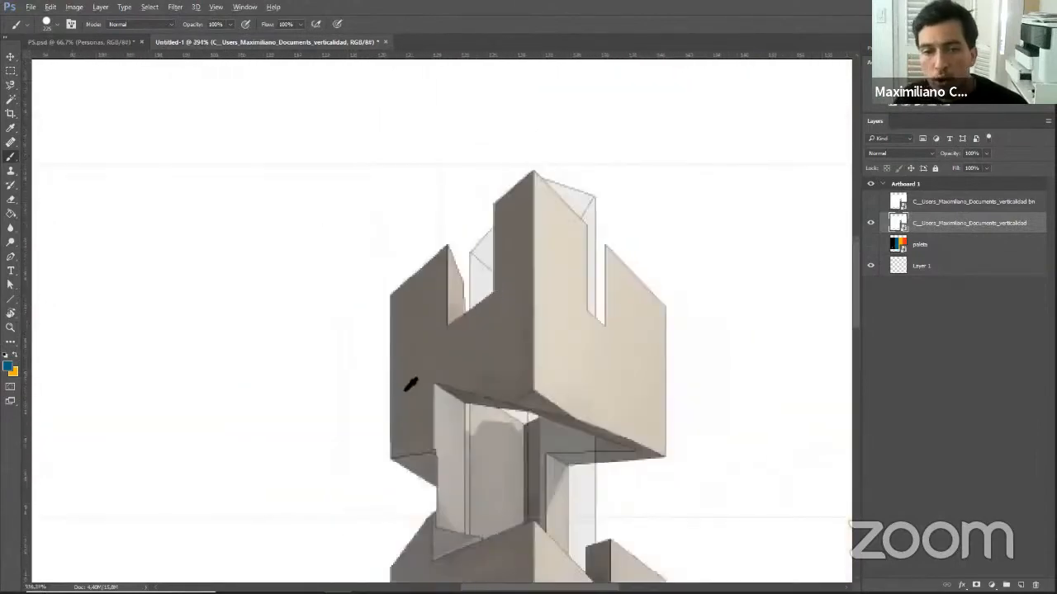
pyautogui.scroll(3, 485, 286)
pyautogui.scroll(-4, 569, 382)
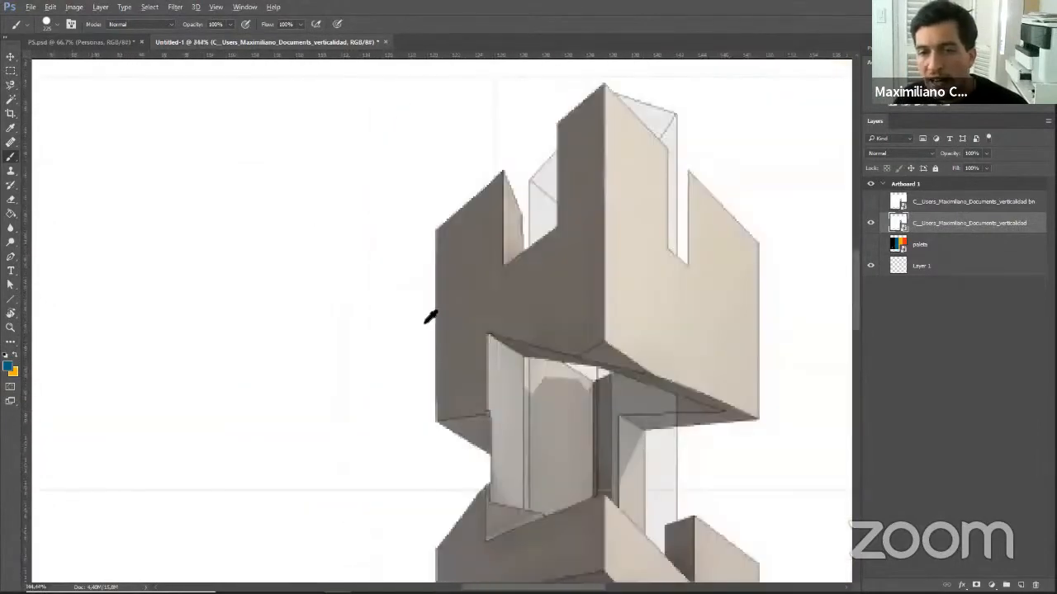
pyautogui.scroll(-1, 495, 289)
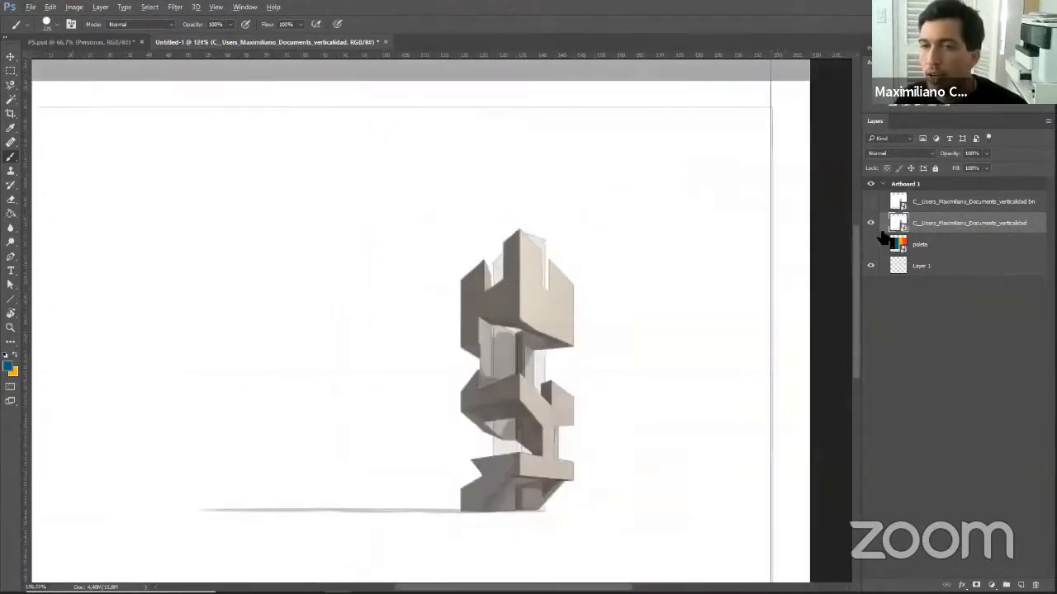
# Show the verticalidad bn layer again and examine its grey tower drawing up close.
pyautogui.click(870, 202)
pyautogui.scroll(2, 465, 366)
pyautogui.scroll(1, 515, 331)
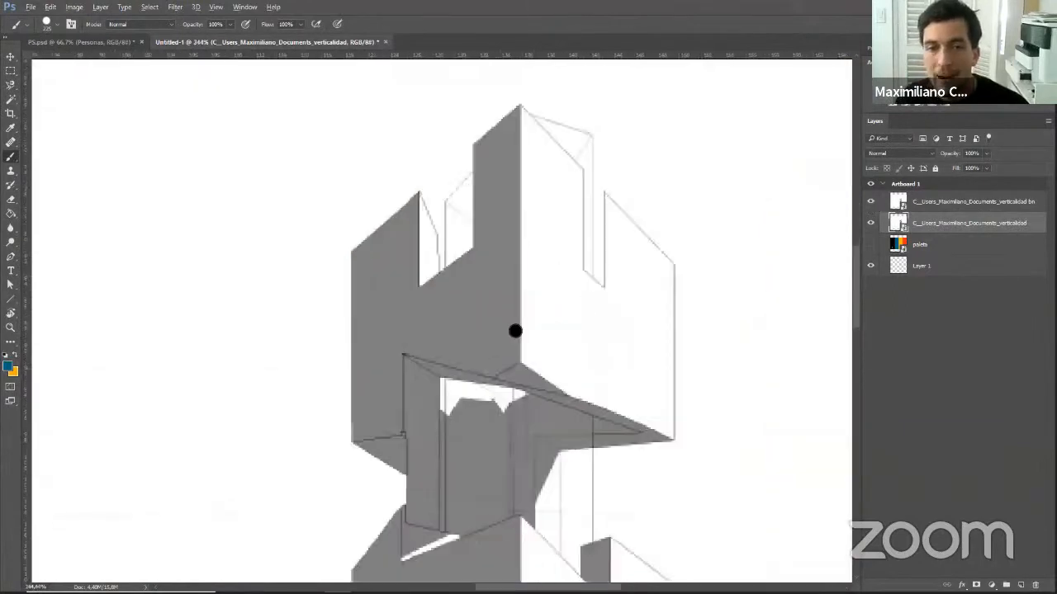
pyautogui.scroll(-3, 487, 322)
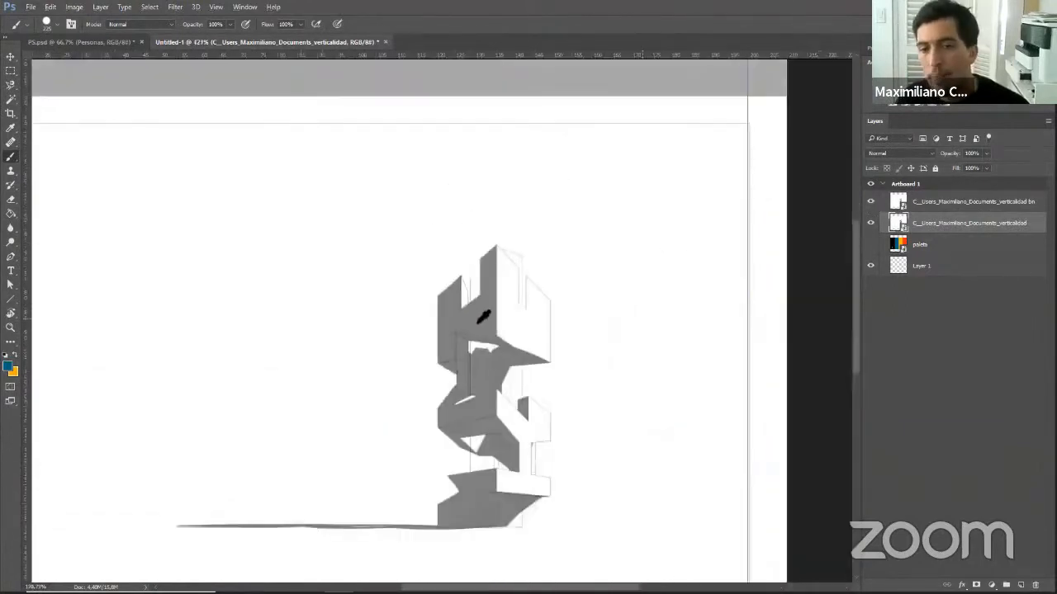
pyautogui.scroll(-1, 483, 316)
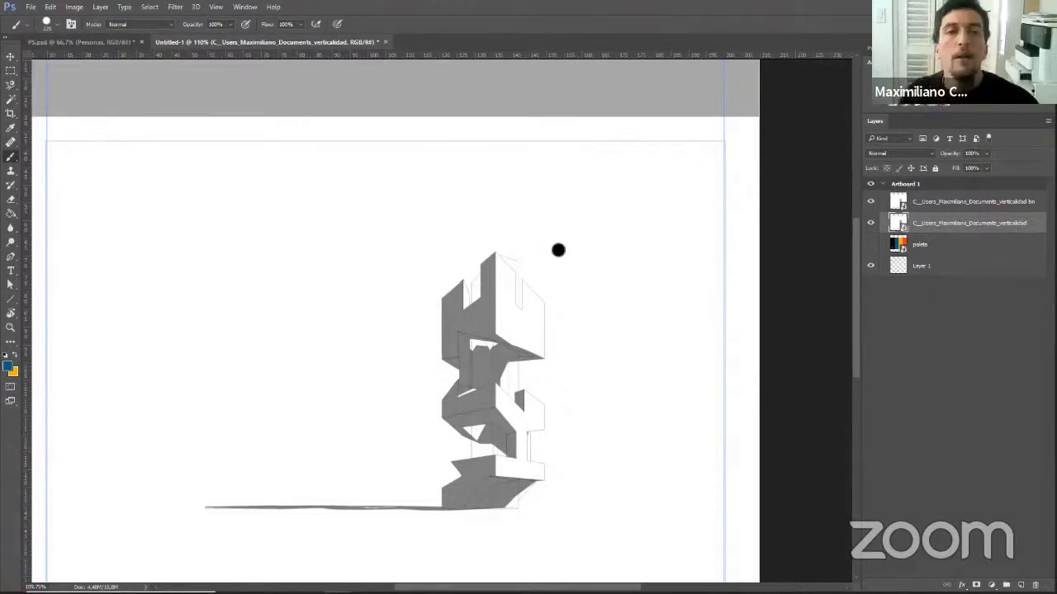
pyautogui.click(11, 56)
pyautogui.scroll(-4, 637, 231)
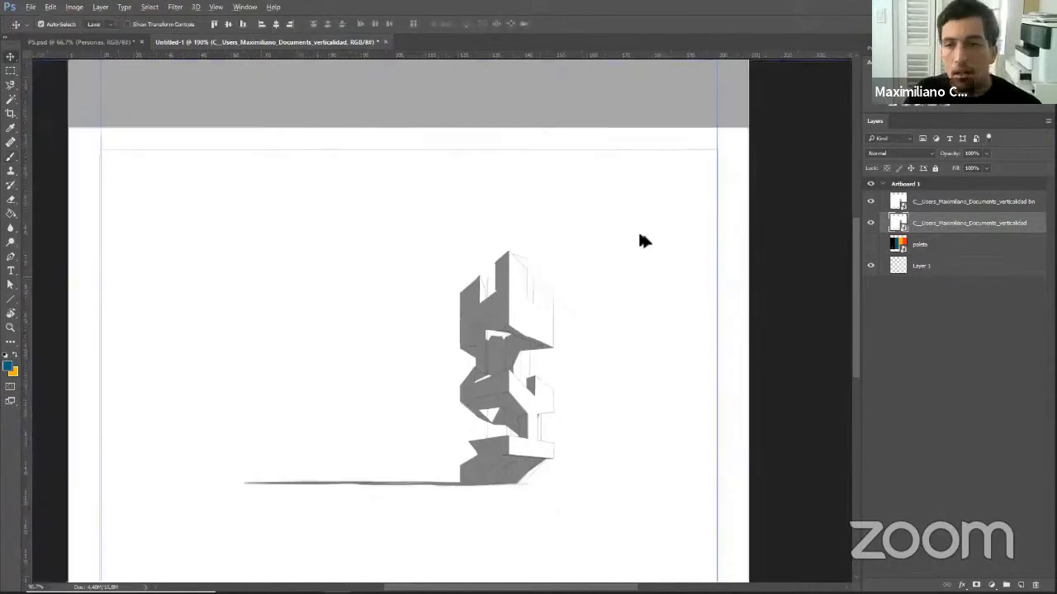
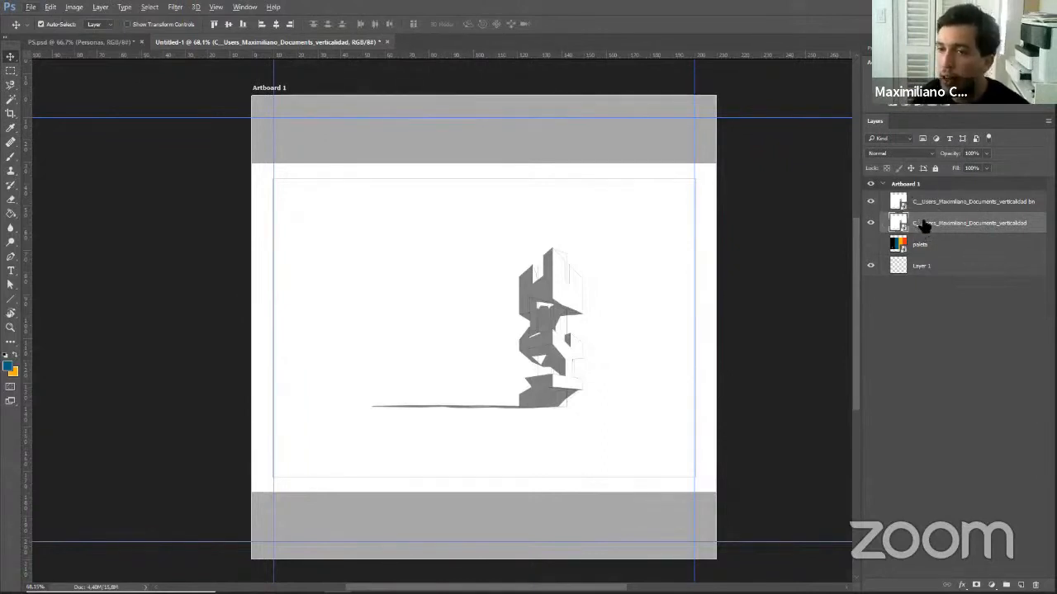
# Create a layer group above the verticalidad bn layer and name it impresiones.
pyautogui.click(937, 206)
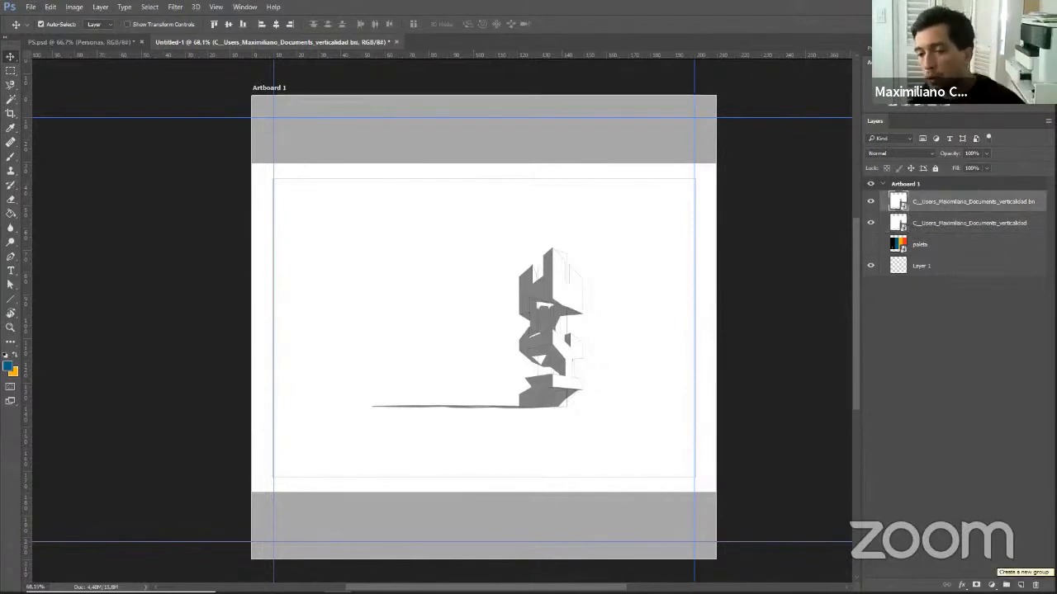
pyautogui.click(1006, 584)
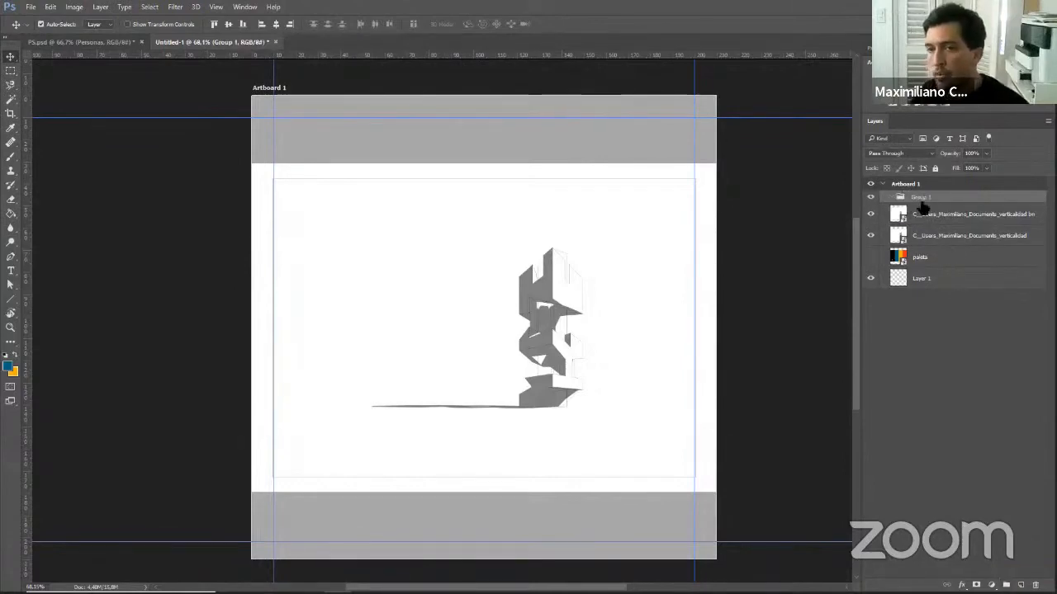
pyautogui.doubleClick(920, 198)
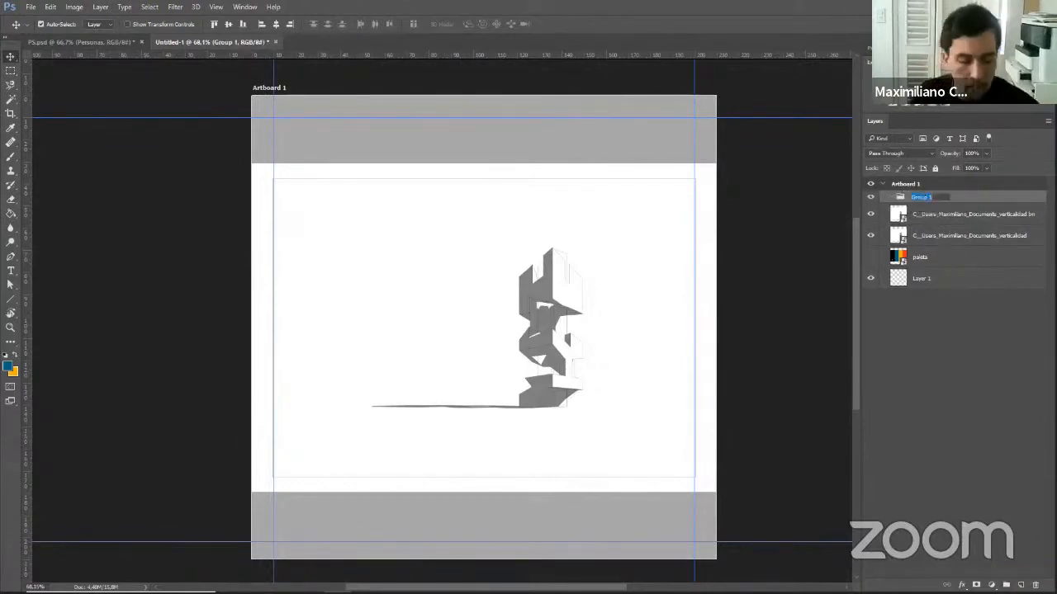
pyautogui.write('impresiones')
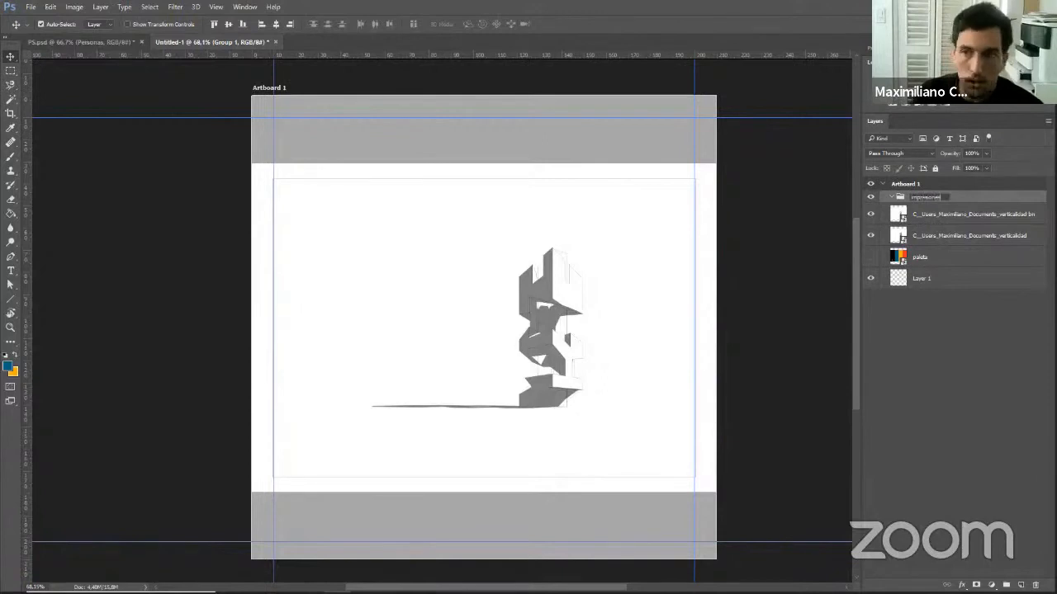
pyautogui.press('Return')
# Move both verticalidad layers into the impresiones group and collapse the group.
pyautogui.click(923, 218)
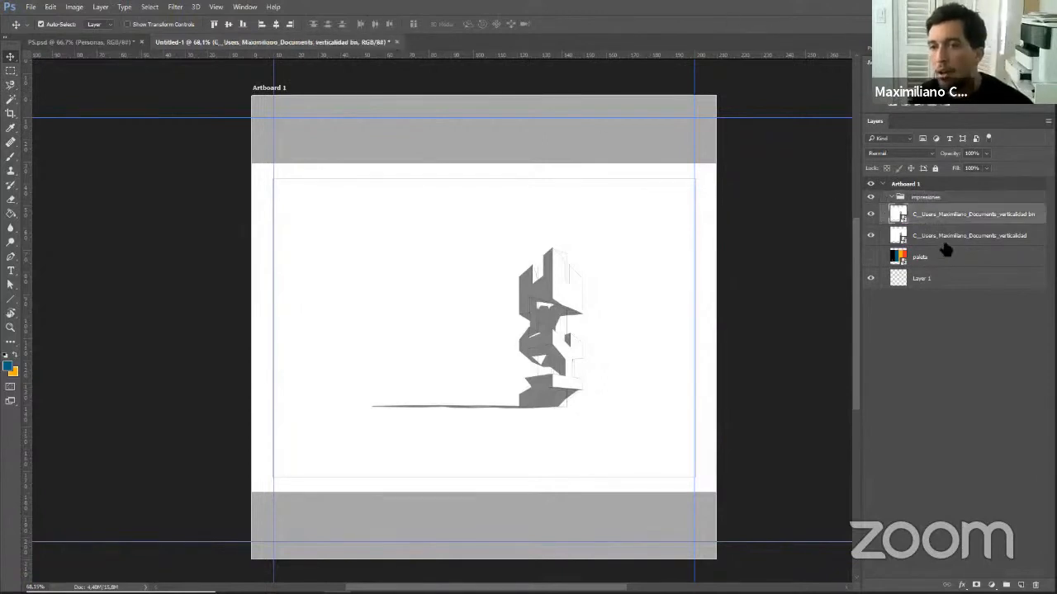
pyautogui.keyDown('shift'); pyautogui.click(944, 239); pyautogui.keyUp('shift')
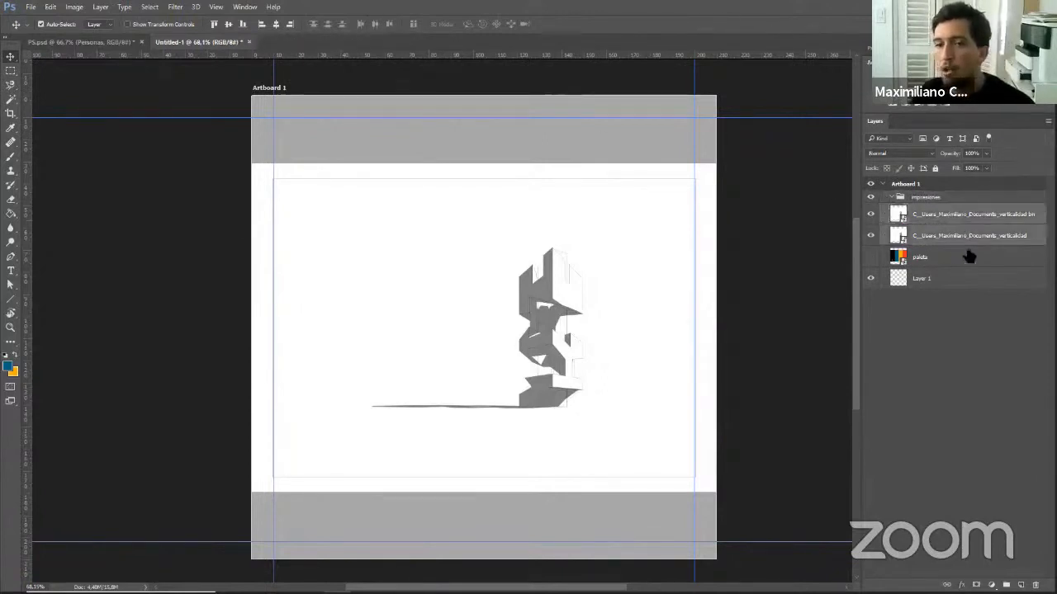
pyautogui.moveTo(936, 219); pyautogui.dragTo(931, 201)
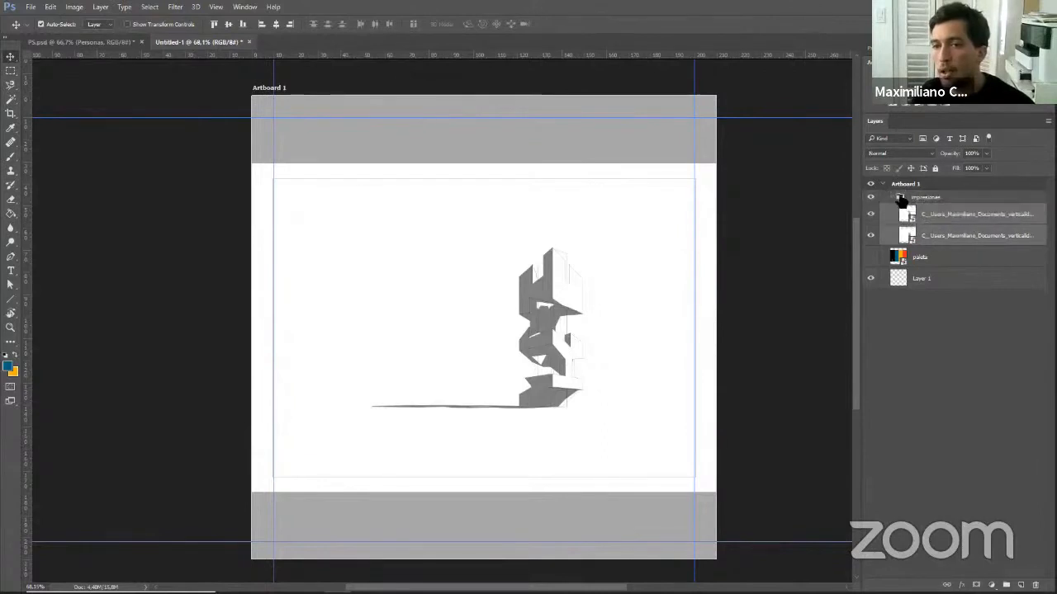
pyautogui.click(896, 201)
pyautogui.click(893, 199)
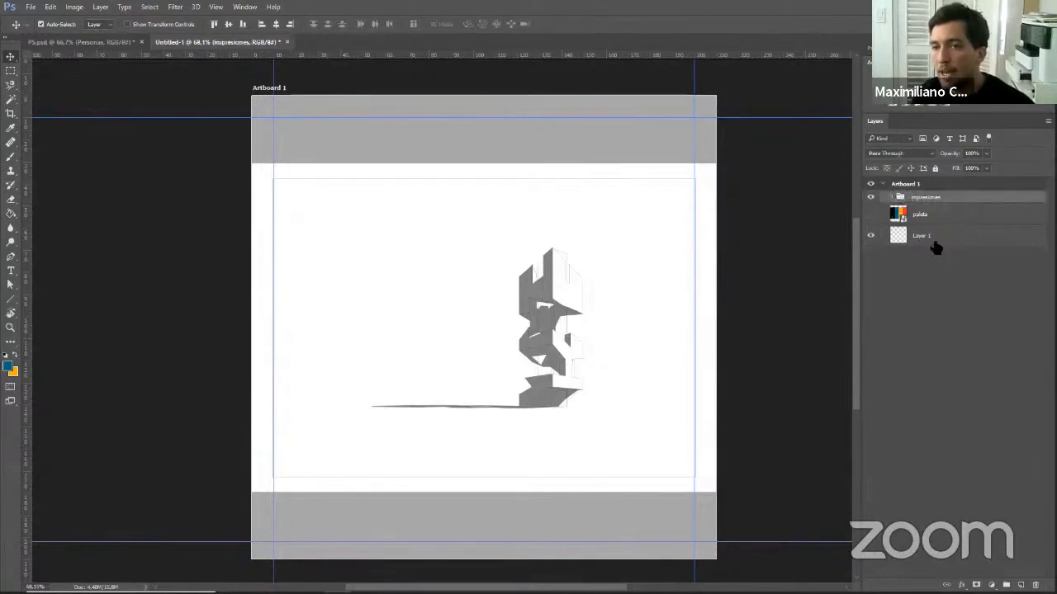
# Raise the paleta layer above the impresiones group and shrink it to about 13.7% in the artboard's upper-left corner, leaving it hidden.
pyautogui.moveTo(927, 218); pyautogui.dragTo(918, 191)
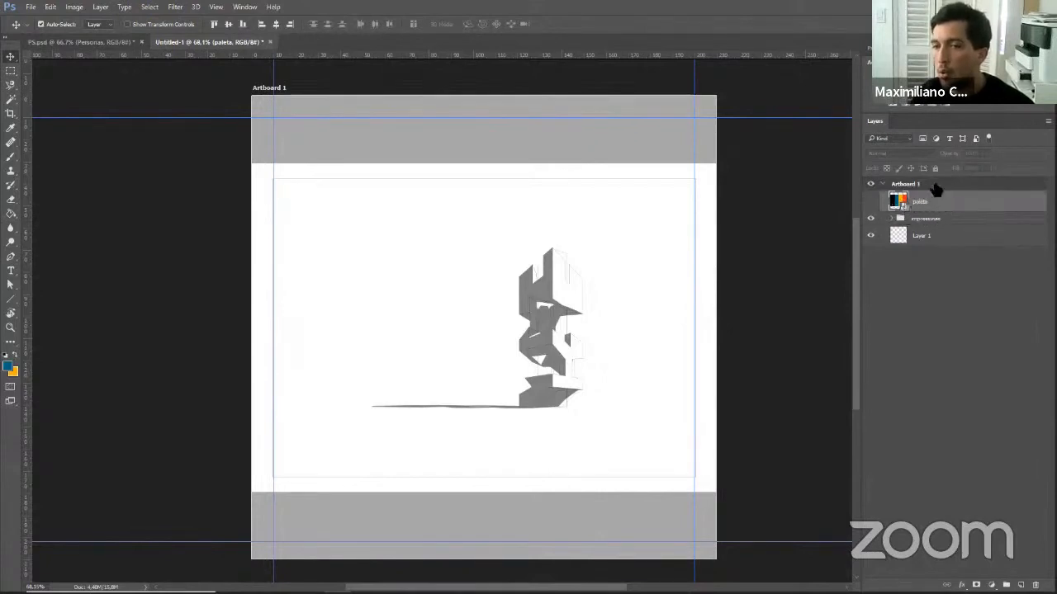
pyautogui.click(870, 201)
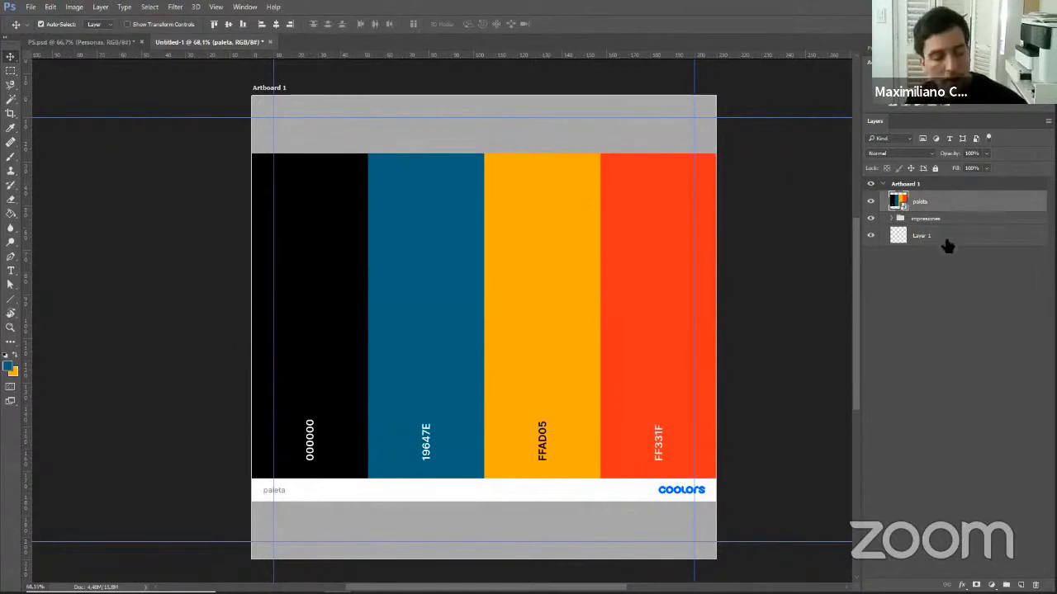
pyautogui.hotkey('ctrl', 't')
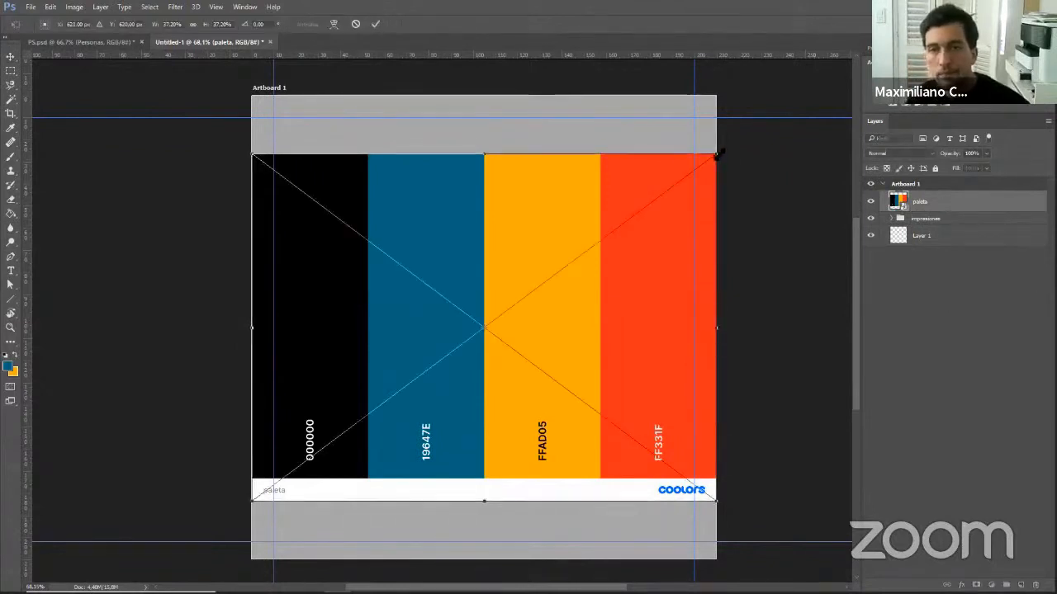
pyautogui.moveTo(712, 156); pyautogui.dragTo(444, 402)
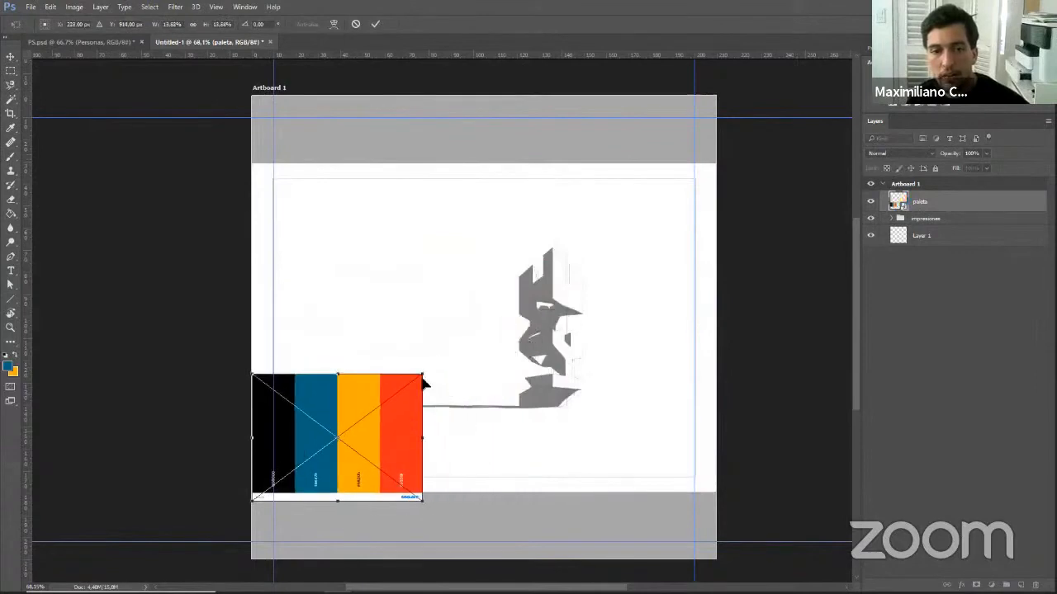
pyautogui.moveTo(401, 432); pyautogui.dragTo(401, 155)
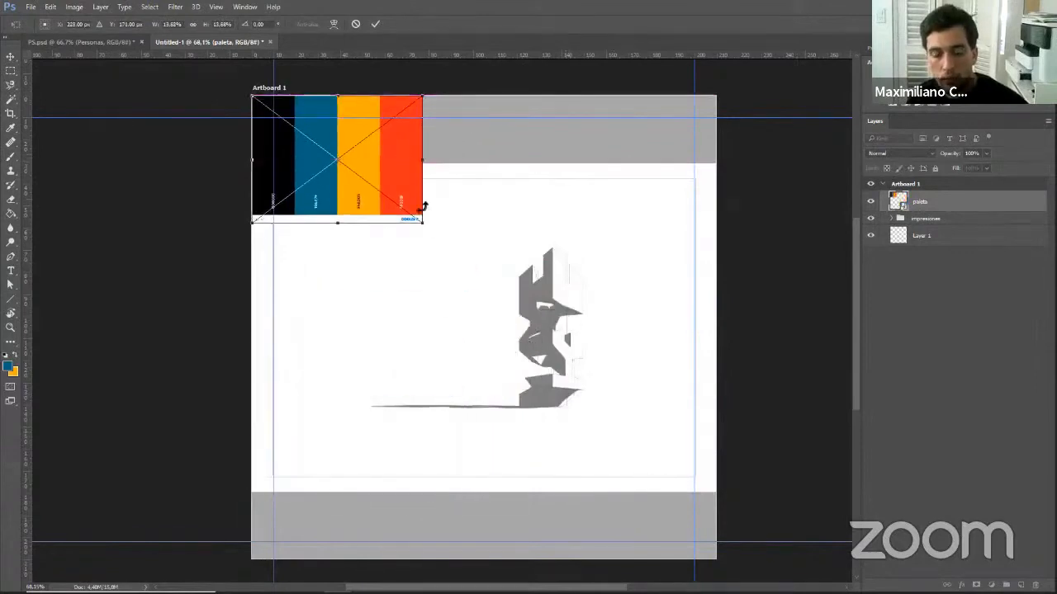
pyautogui.press('Return')
pyautogui.click(871, 204)
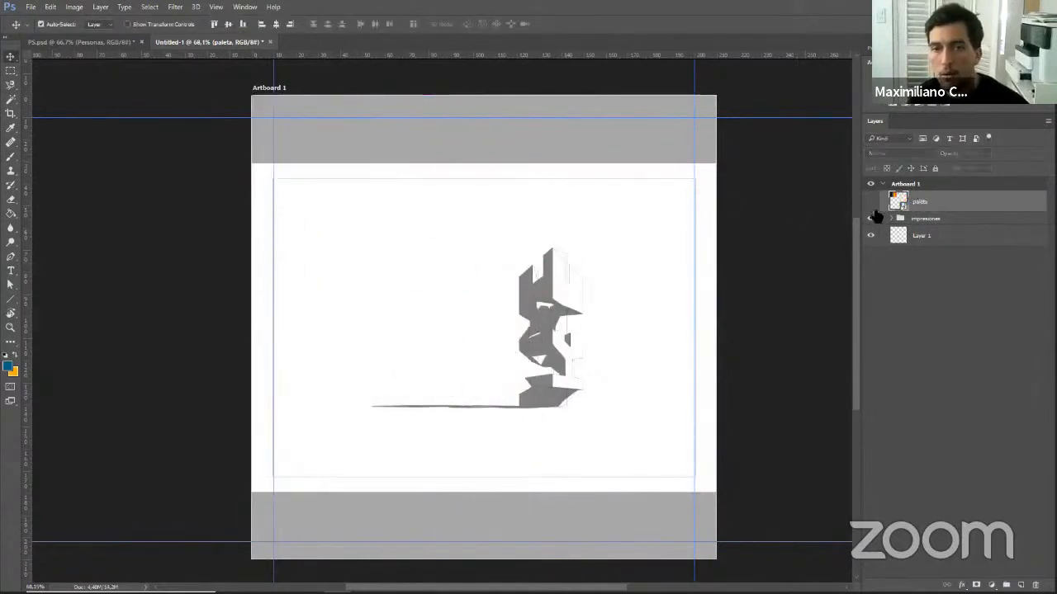
# Expand the impresiones group and make its color verticalidad layer active.
pyautogui.click(920, 220)
pyautogui.click(892, 220)
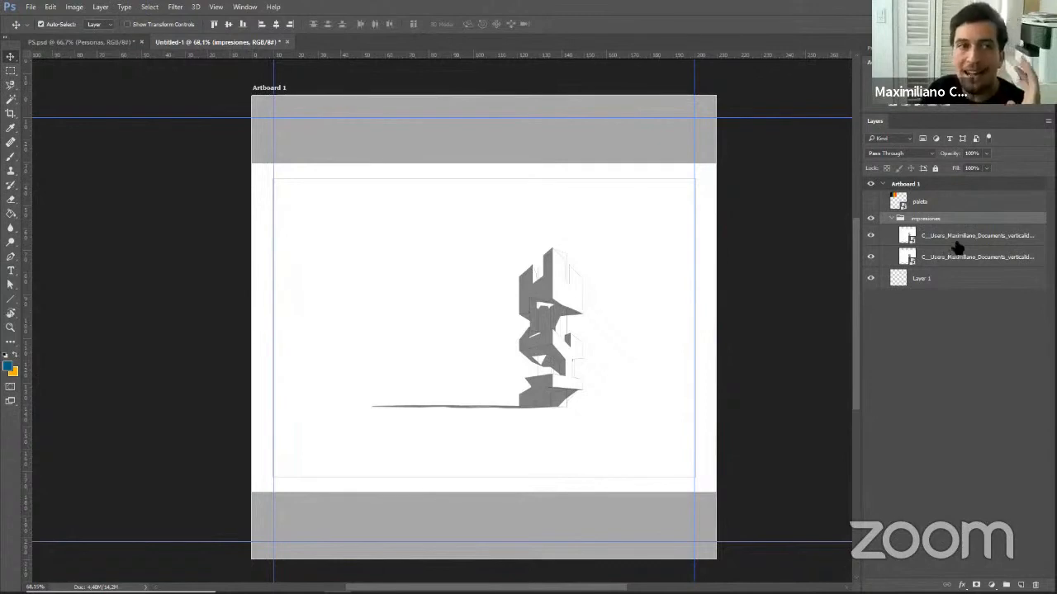
pyautogui.click(949, 257)
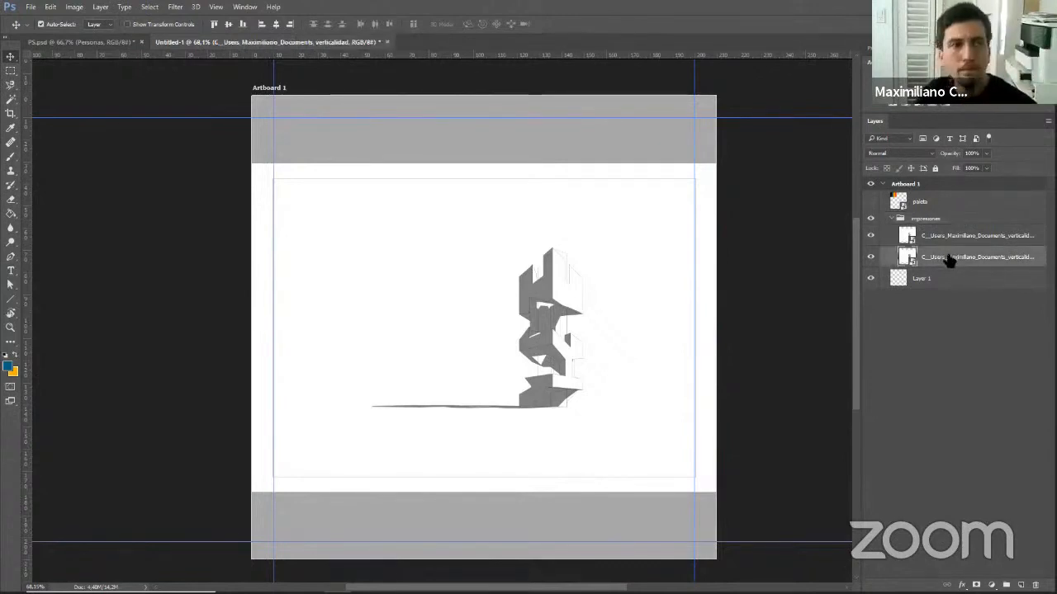
# Look through the variants of the marquee, lasso and wand selection tools, and choose the Polygonal Lasso variant.
pyautogui.click(11, 73)
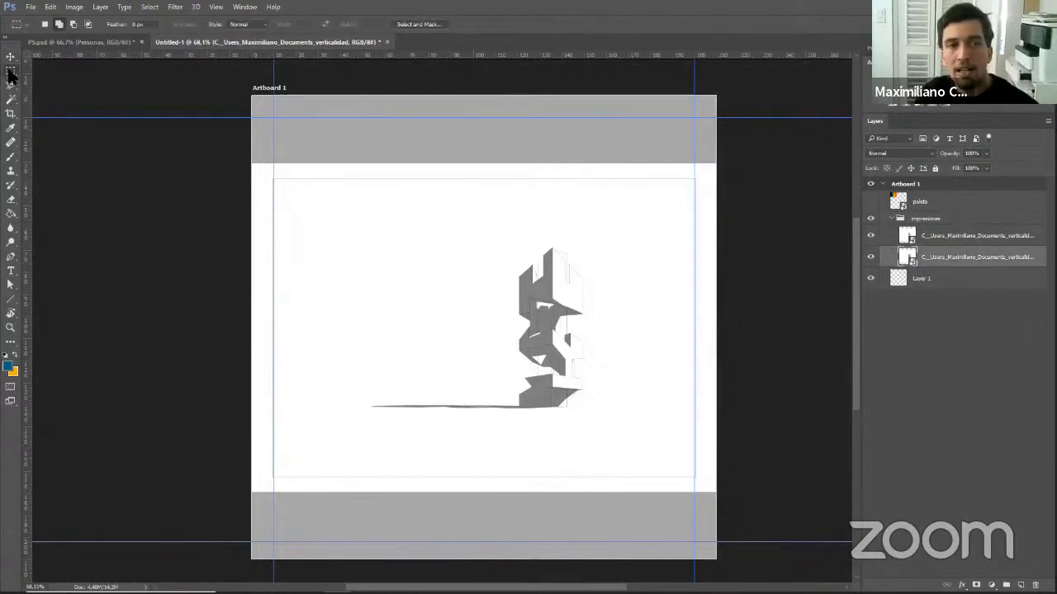
pyautogui.rightClick(12, 75)
pyautogui.click(9, 71)
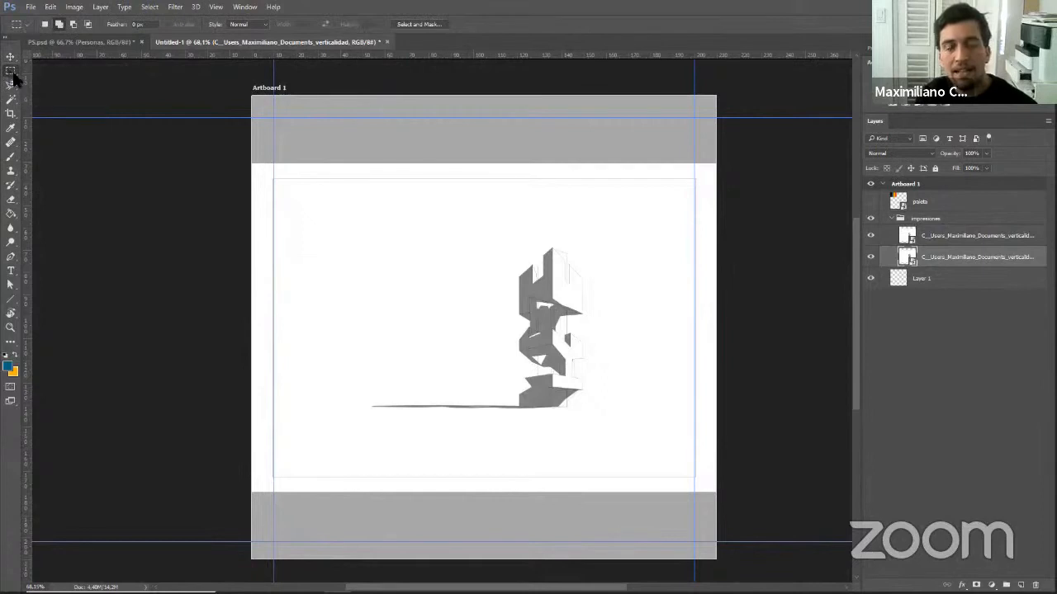
pyautogui.rightClick(15, 74)
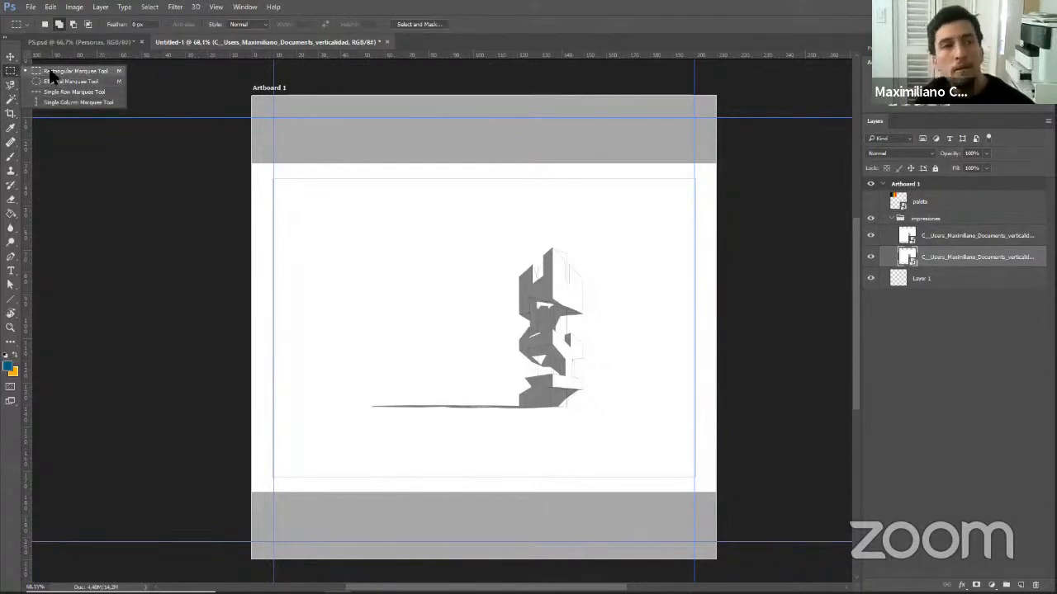
pyautogui.click(12, 86)
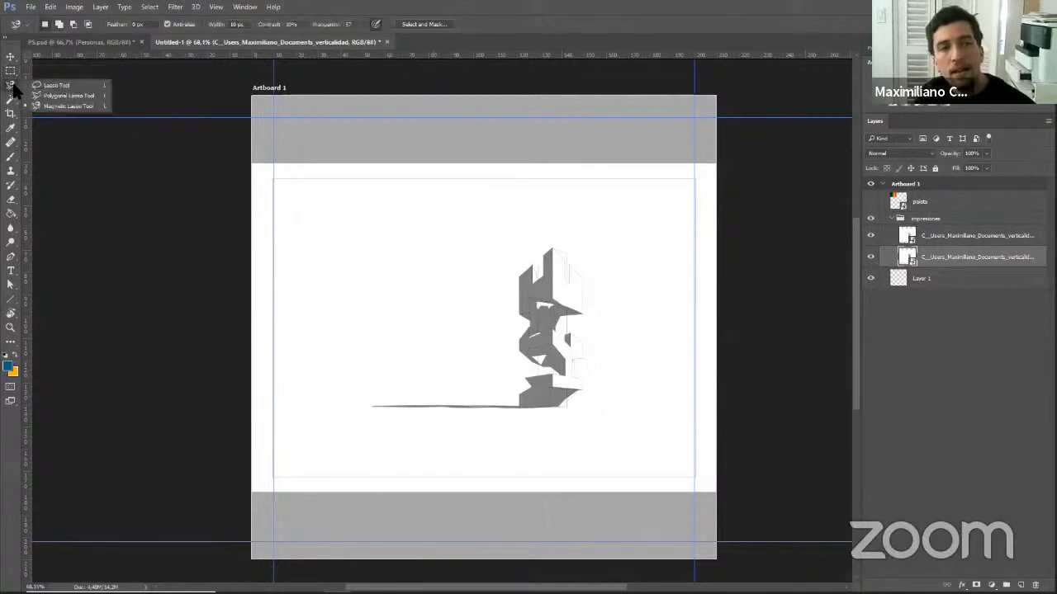
pyautogui.click(10, 71)
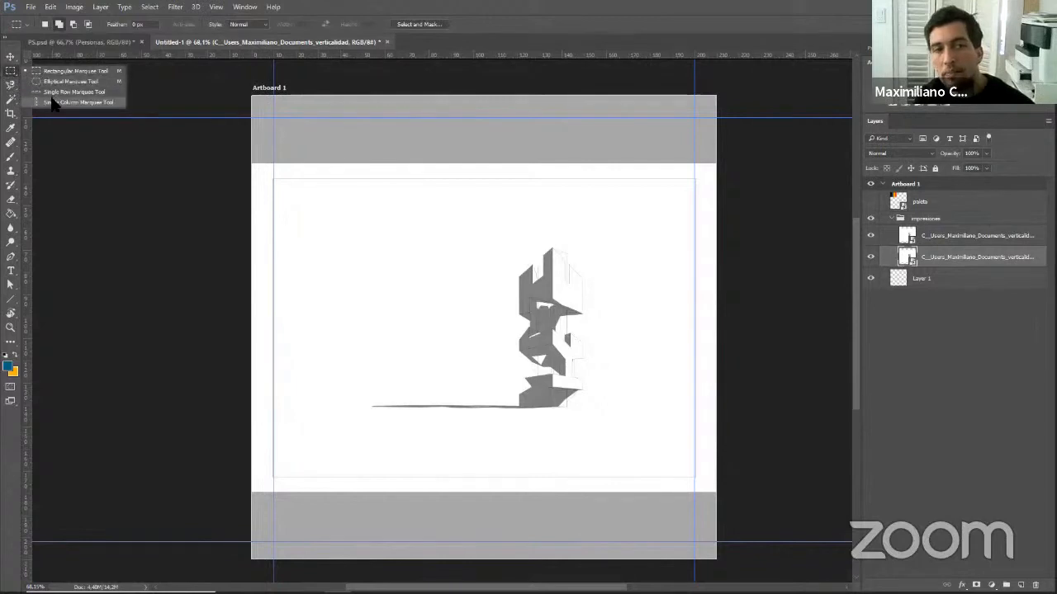
pyautogui.click(10, 86)
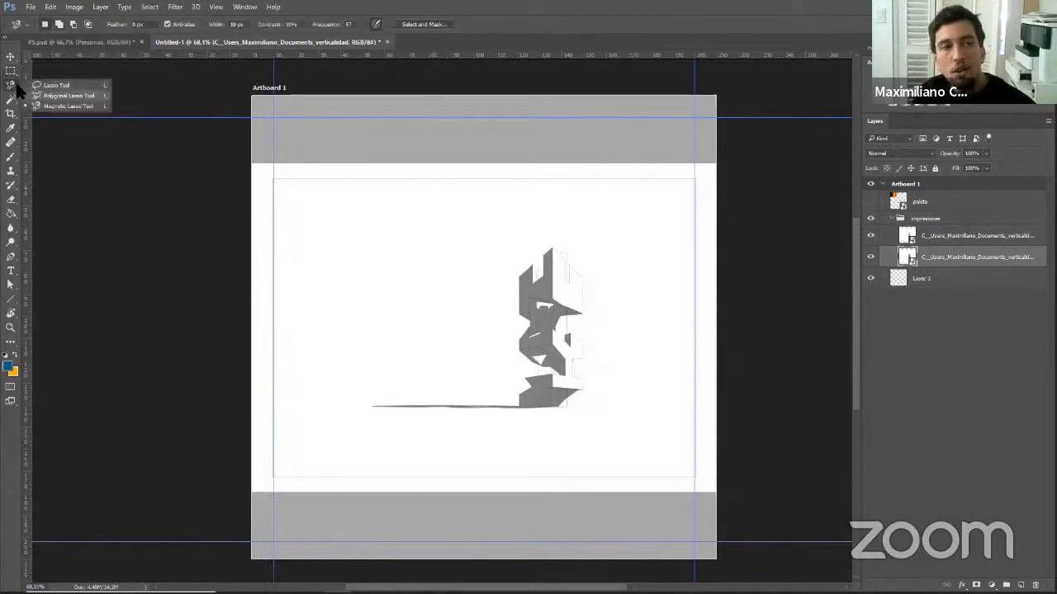
pyautogui.click(43, 96)
pyautogui.click(11, 100)
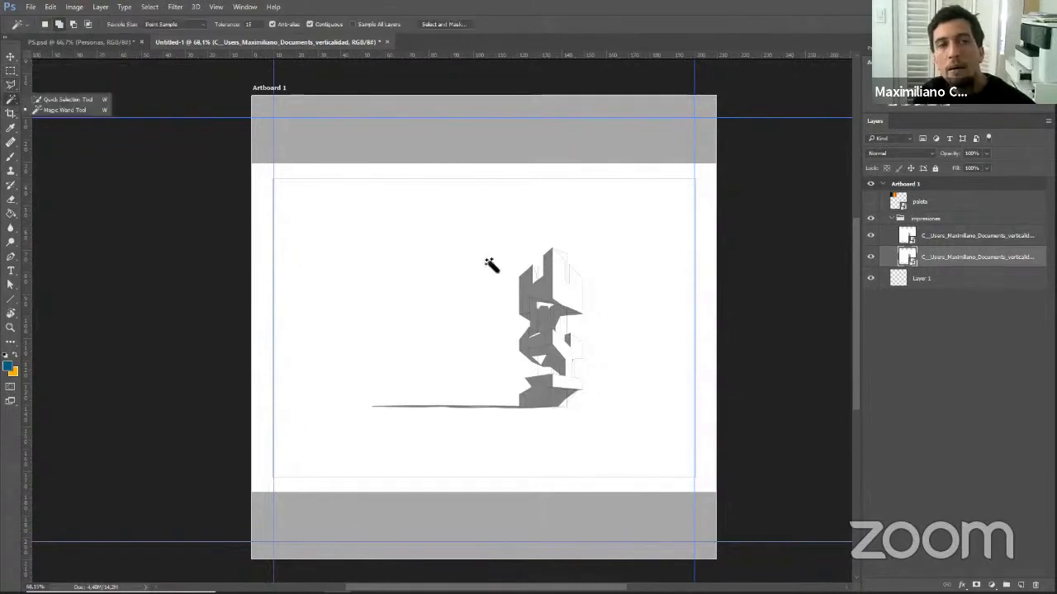
# Hide the verticalidad bn layer to inspect the tower in the color verticalidad layer, and show it again.
pyautogui.click(928, 252)
pyautogui.click(870, 235)
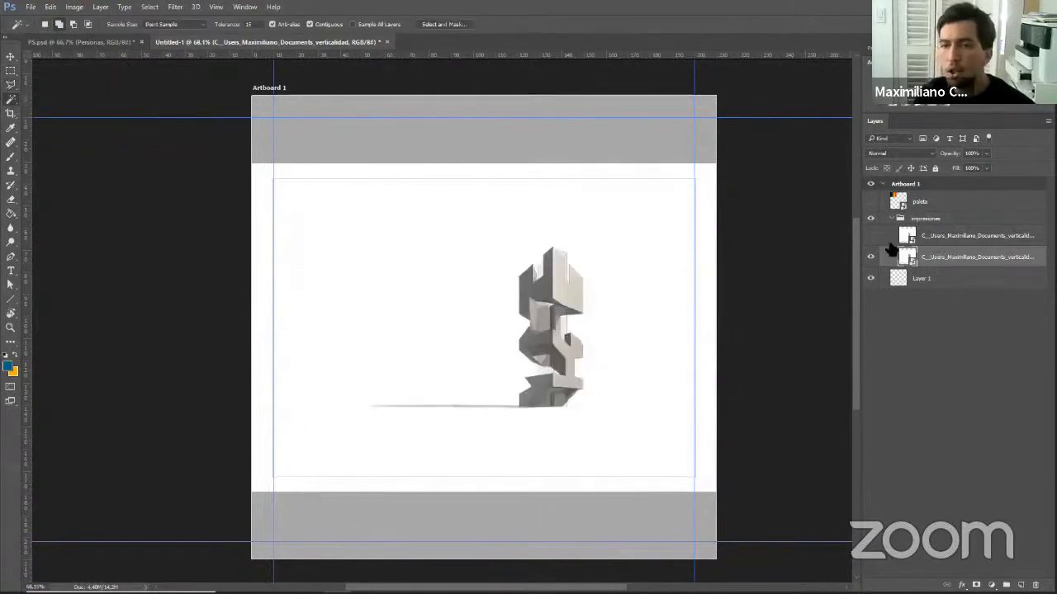
pyautogui.scroll(6, 502, 286)
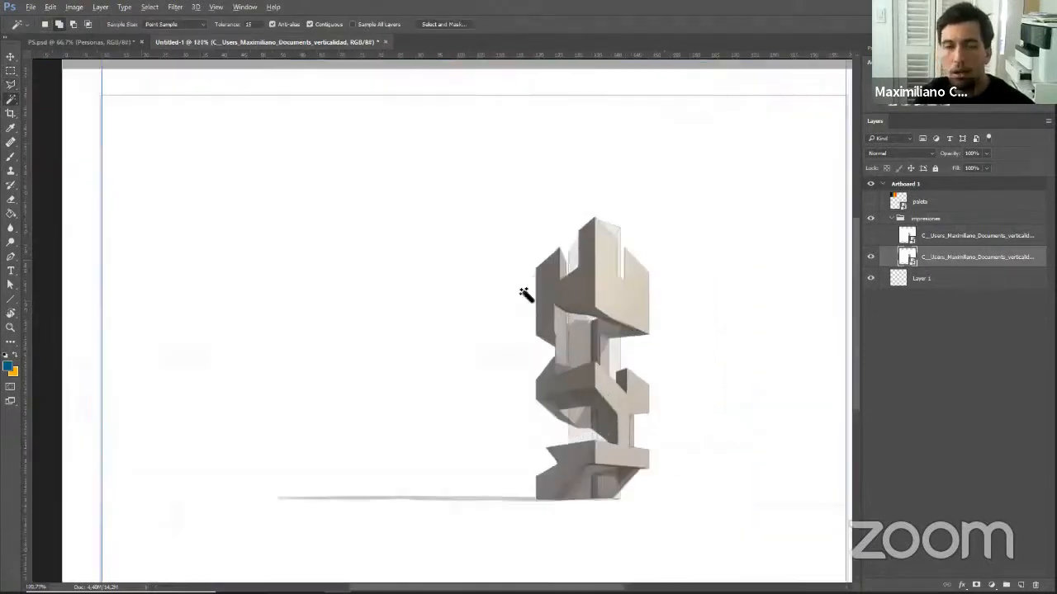
pyautogui.scroll(-3, 526, 292)
pyautogui.click(872, 239)
pyautogui.scroll(-1, 518, 286)
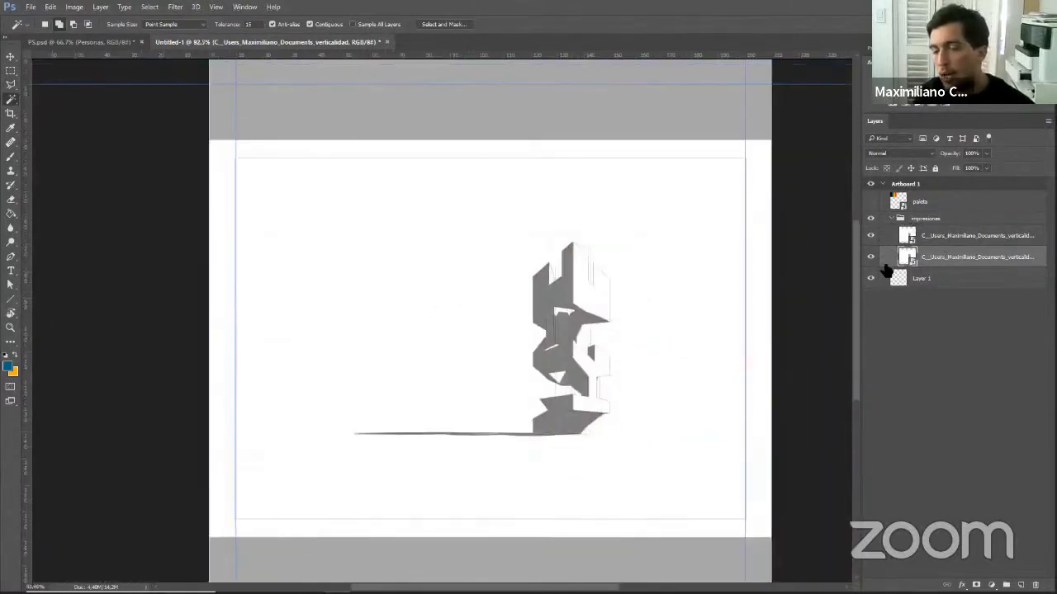
# Try a Magic Wand selection on the tower with the hidden paleta layer active, and deselect.
pyautogui.click(949, 238)
pyautogui.click(951, 252)
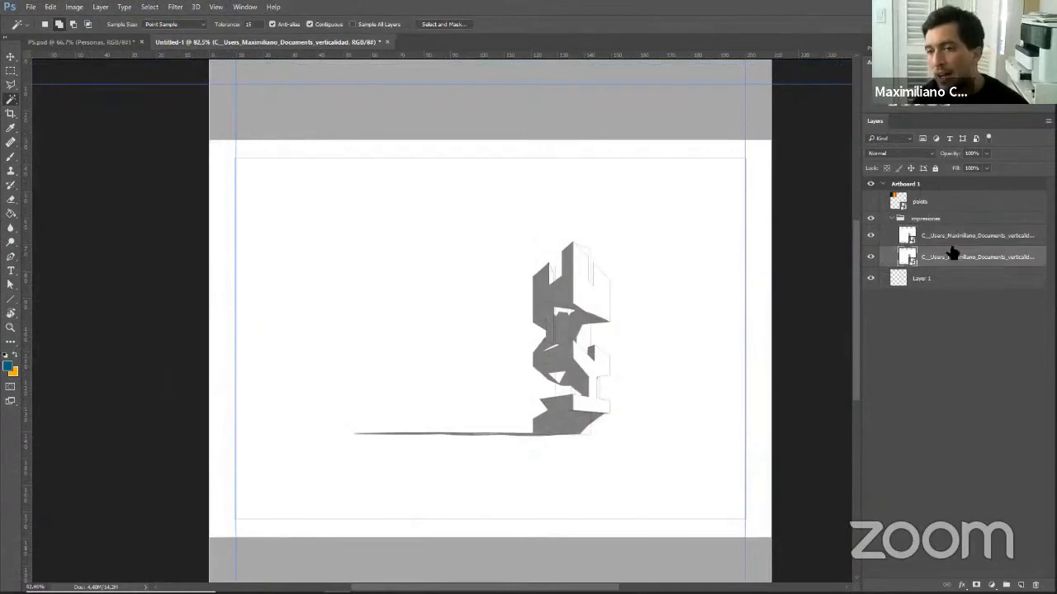
pyautogui.click(946, 240)
pyautogui.click(929, 205)
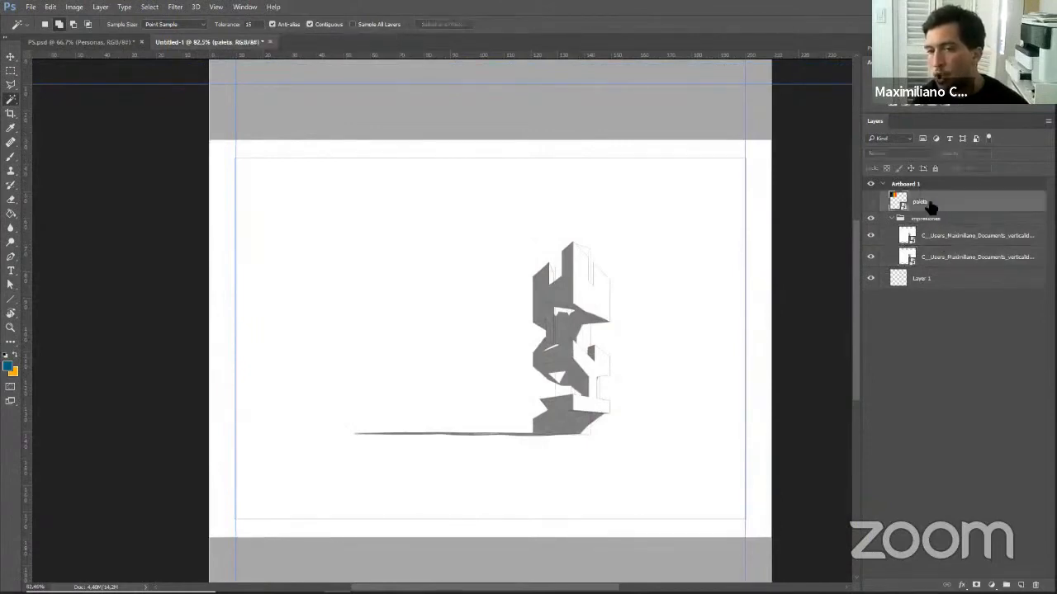
pyautogui.click(551, 294)
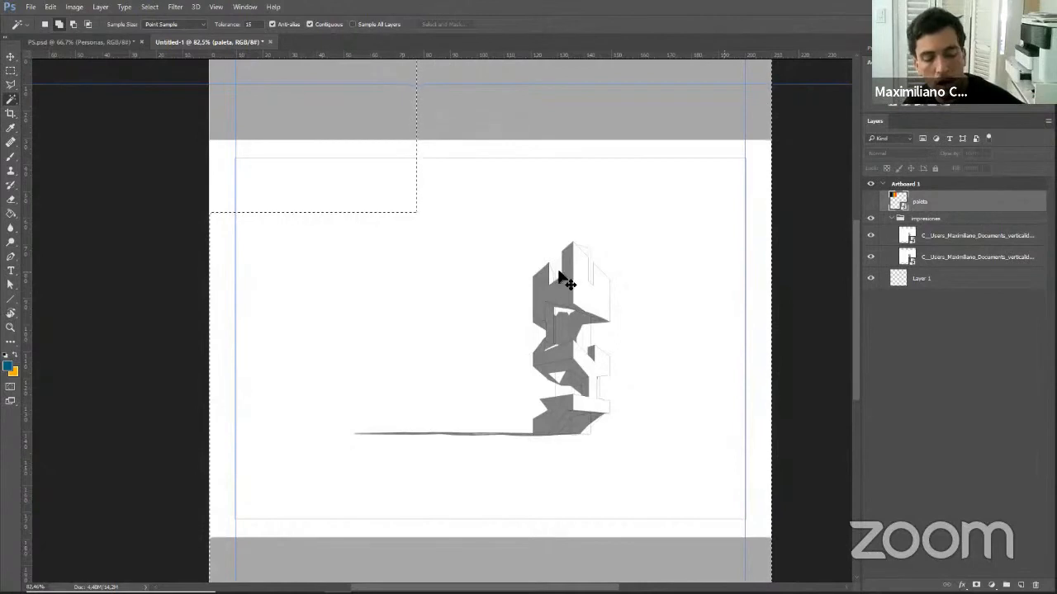
pyautogui.hotkey('ctrl', 'd')
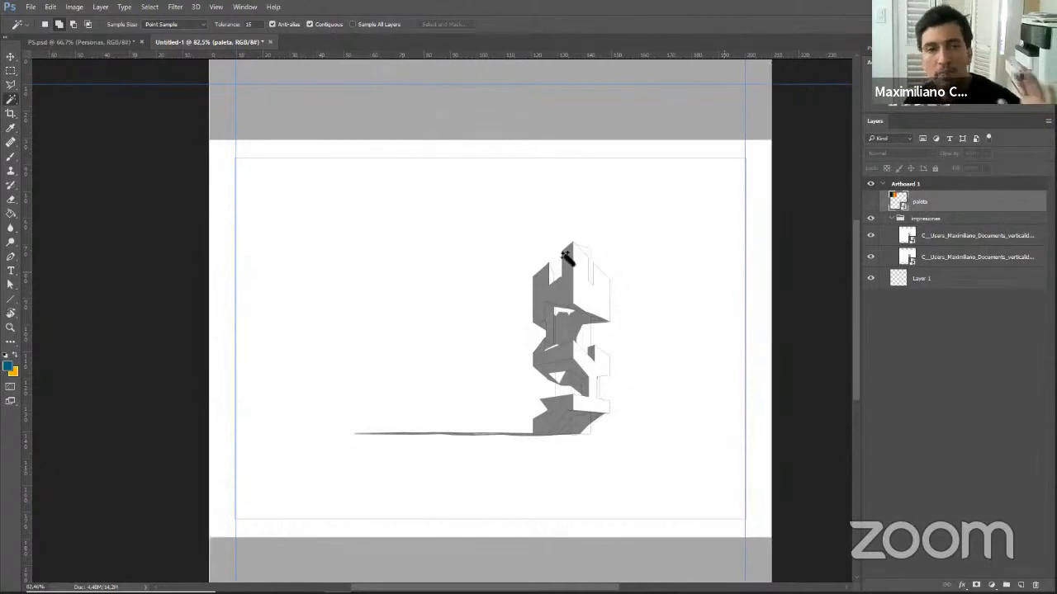
# Make the verticalidad bn layer active and draw a rectangular marquee in the blank area to the tower's left.
pyautogui.click(949, 237)
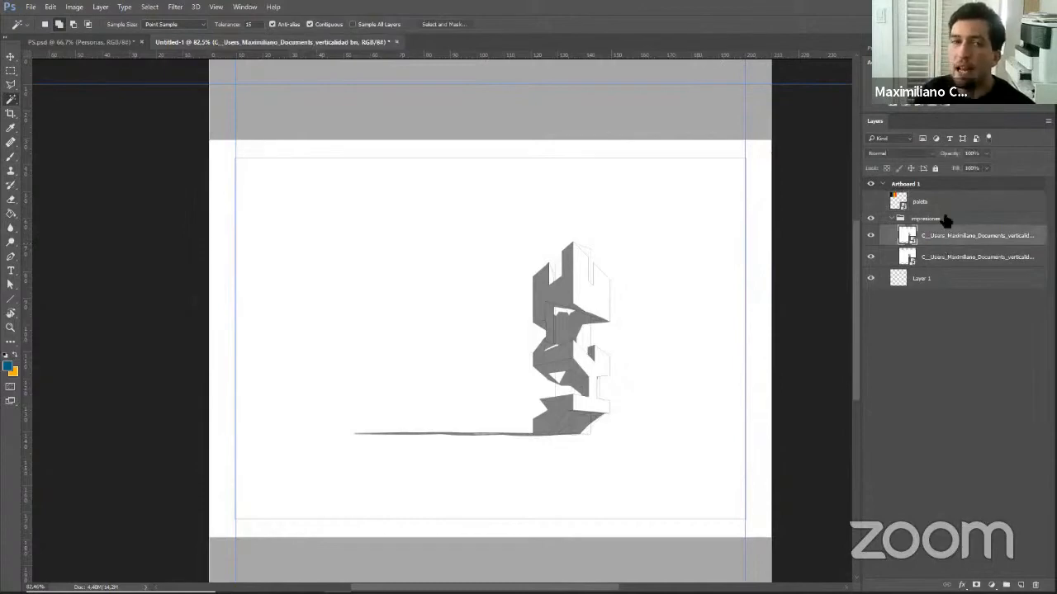
pyautogui.click(11, 71)
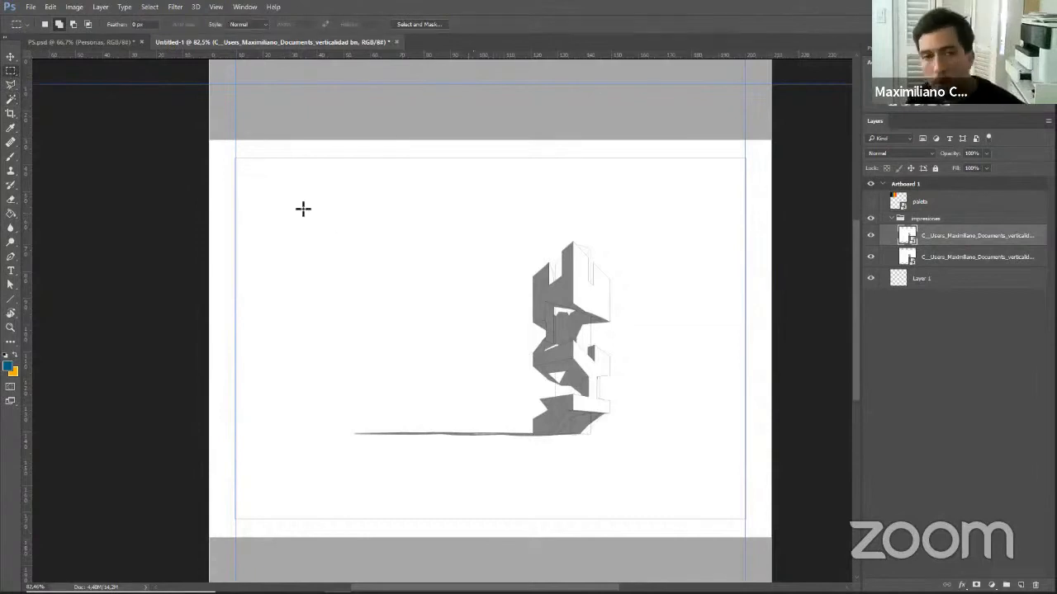
pyautogui.moveTo(293, 189); pyautogui.dragTo(492, 346)
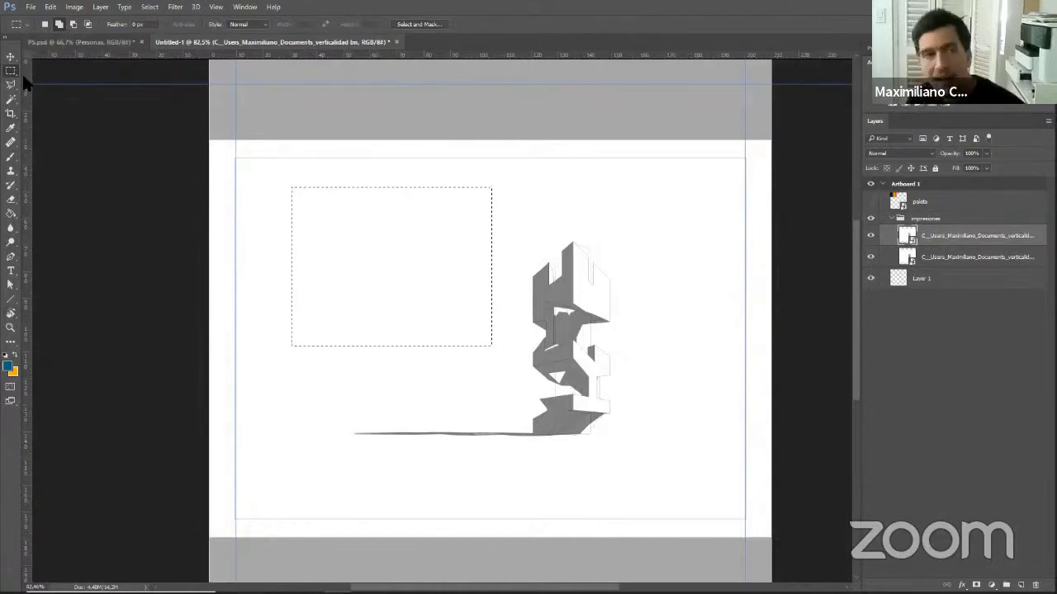
pyautogui.click(10, 156)
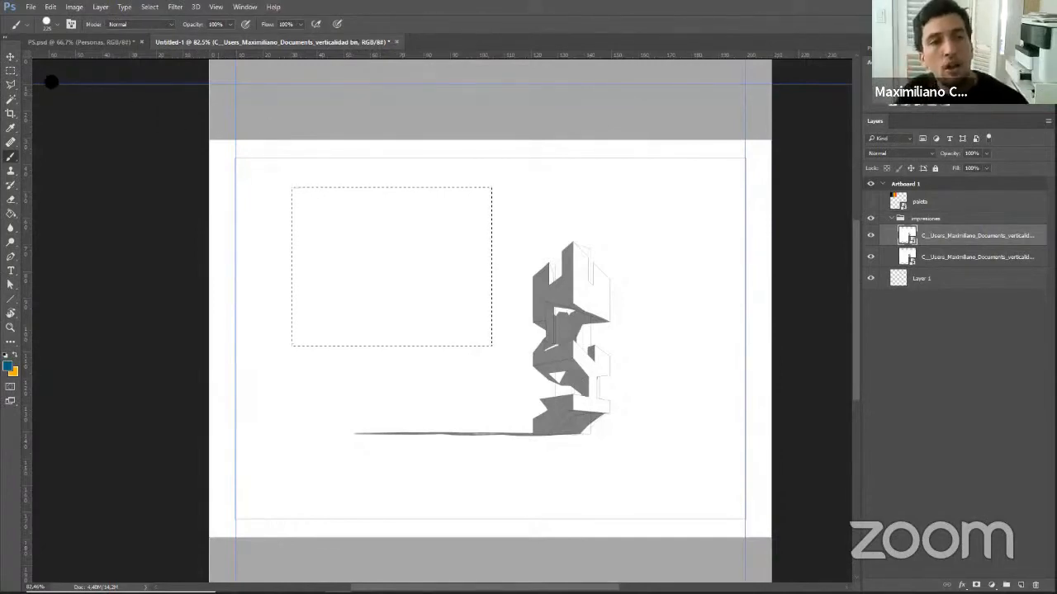
pyautogui.click(11, 71)
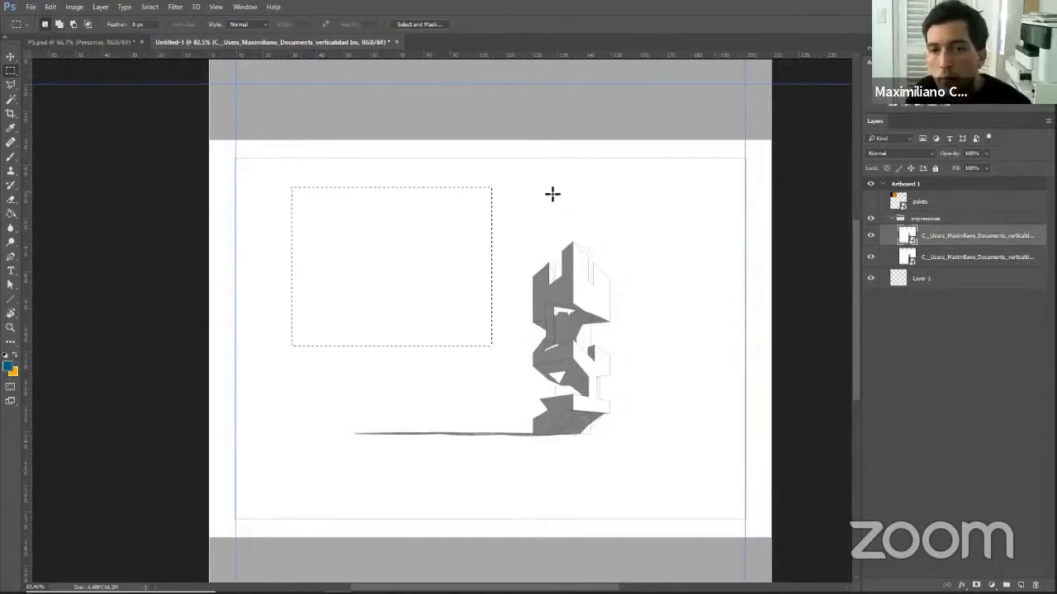
# Replace the selection with new rectangular marquees and add an overlapping rectangle that reaches the tower's top.
pyautogui.moveTo(550, 192); pyautogui.dragTo(712, 323)
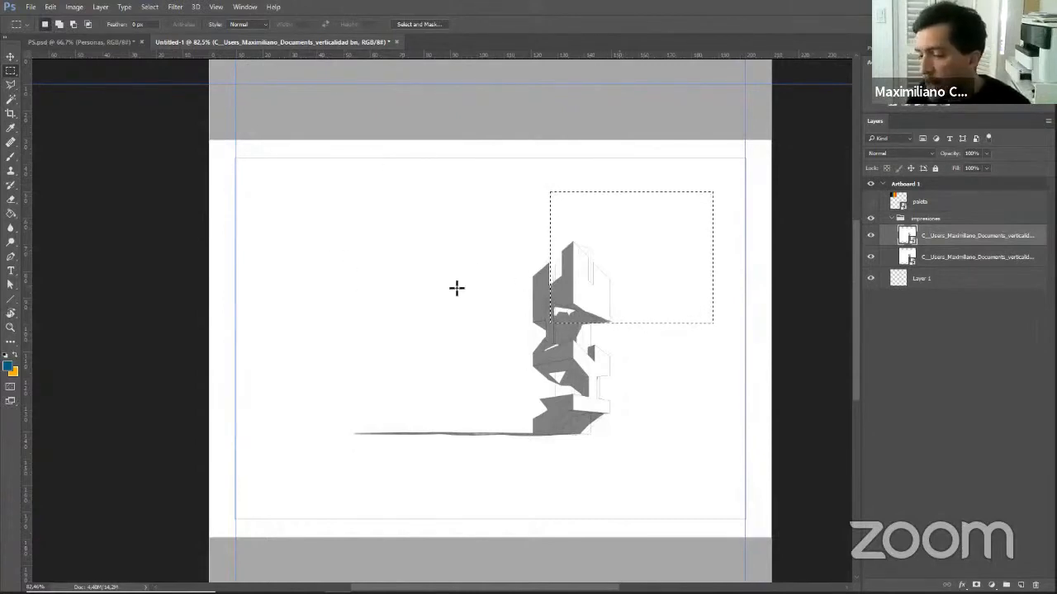
pyautogui.moveTo(353, 222); pyautogui.dragTo(481, 329)
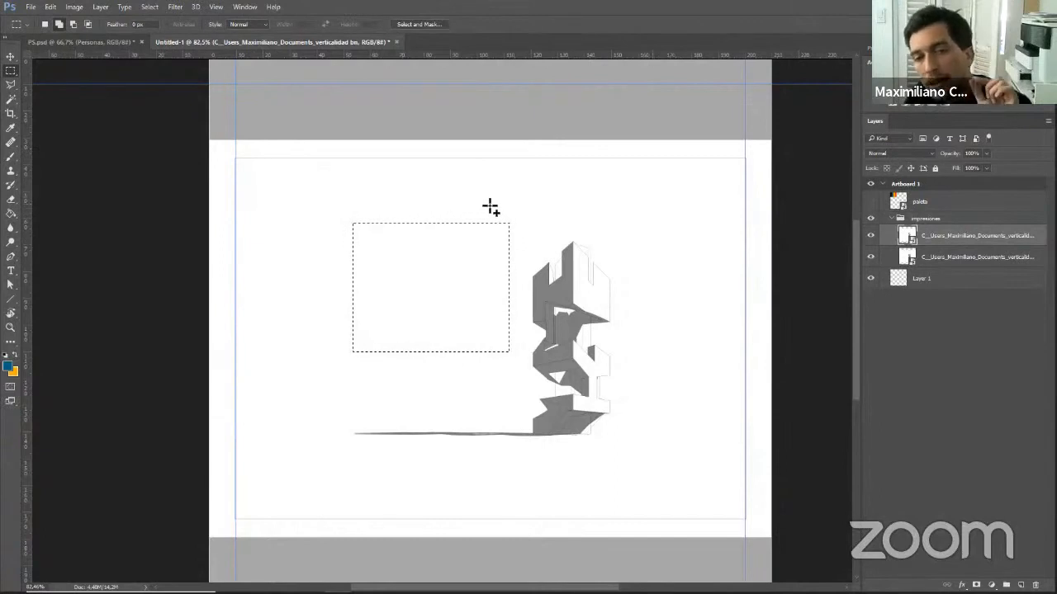
pyautogui.moveTo(579, 173); pyautogui.dragTo(452, 271)
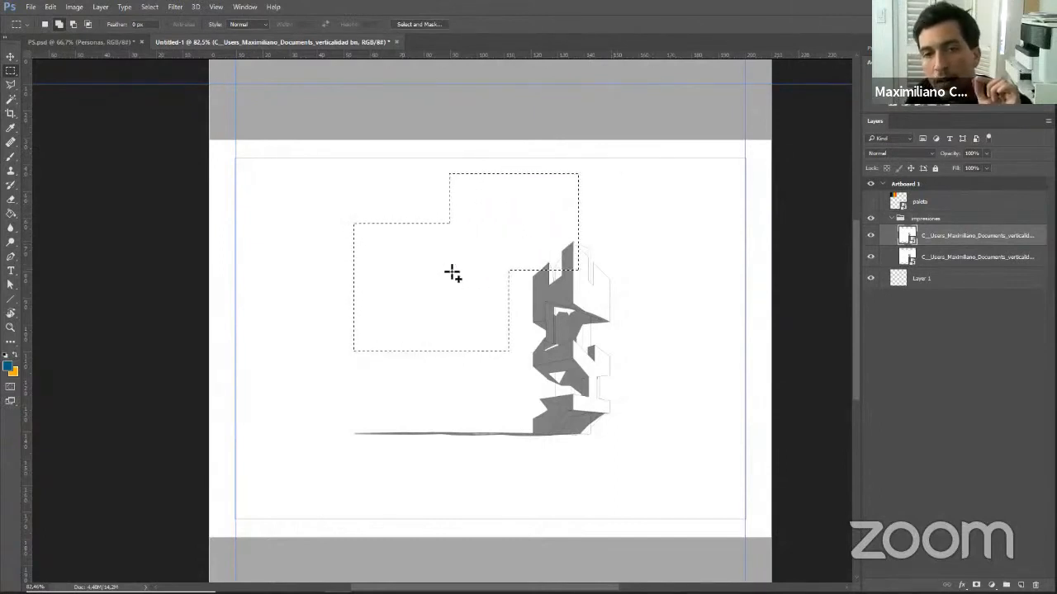
# Subtract a rectangle from the selection's lower part, intersect the remainder with another rectangular marquee, and clear the selection.
pyautogui.click(73, 26)
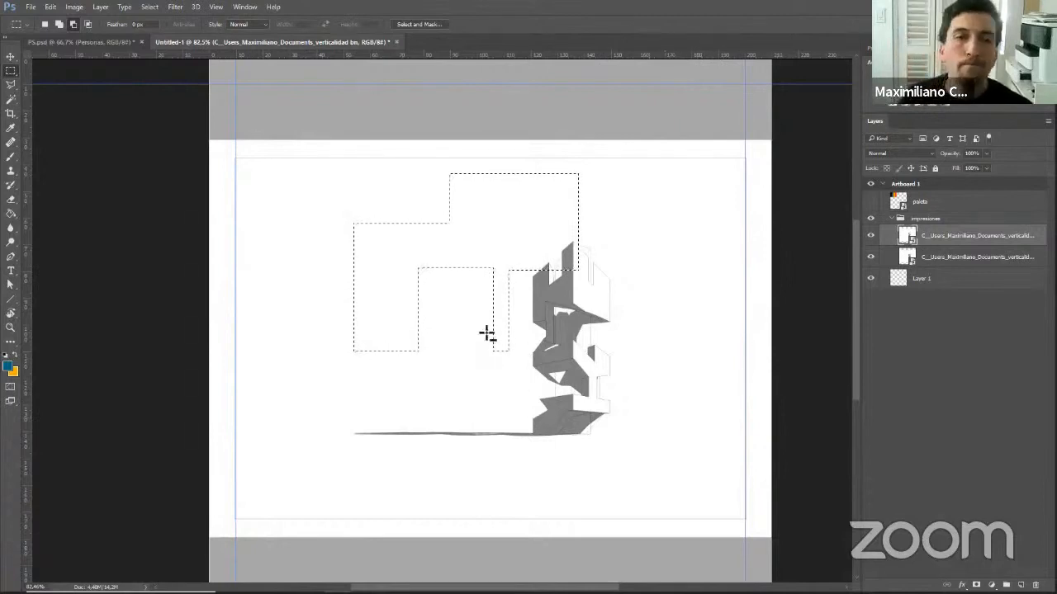
pyautogui.click(88, 25)
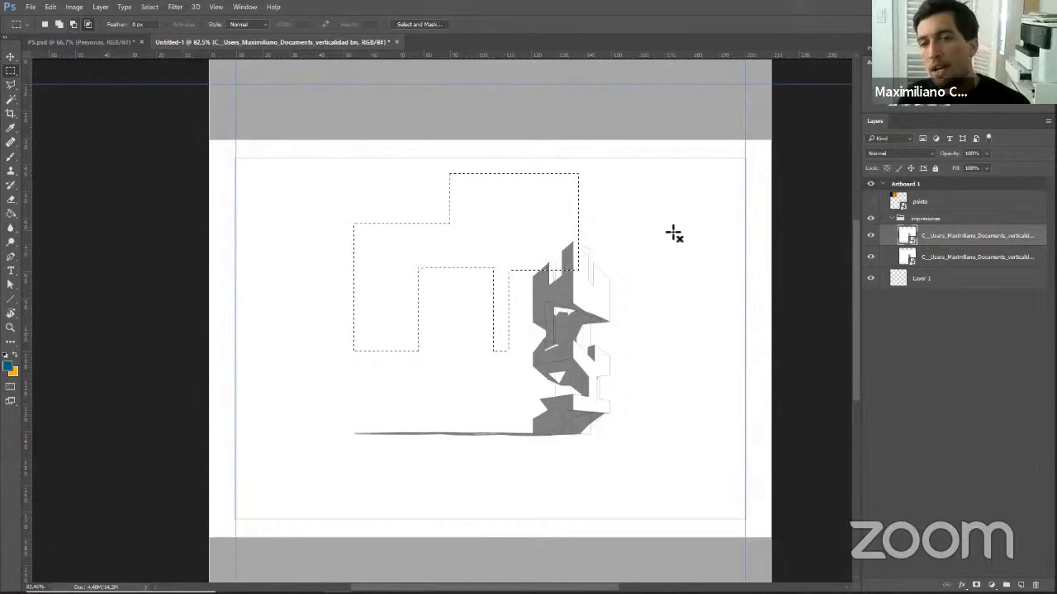
pyautogui.moveTo(674, 232); pyautogui.dragTo(448, 388)
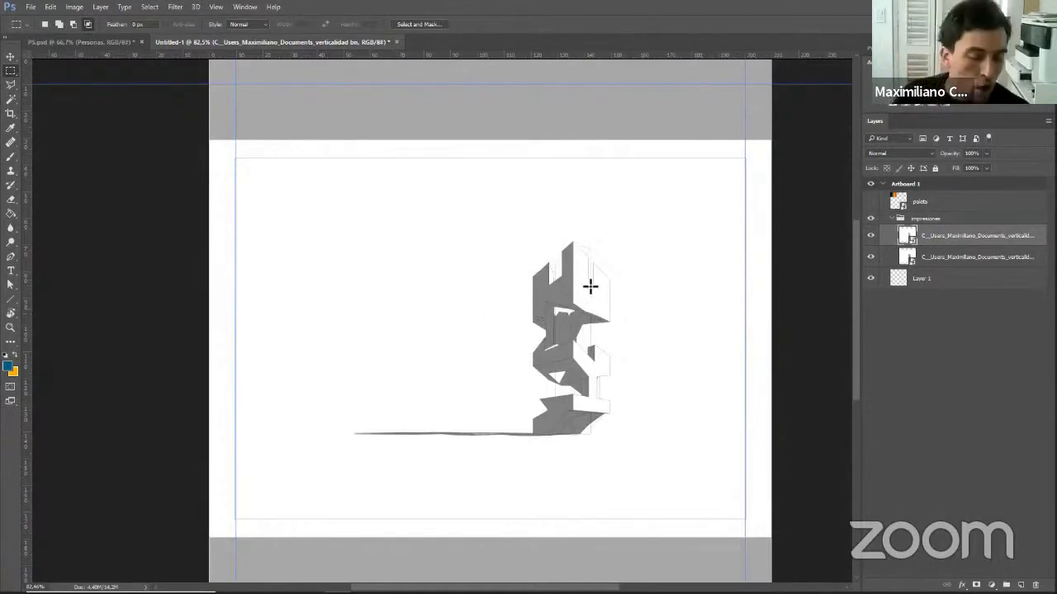
# Activate the Polygonal Lasso and examine the tower's edges and the drawing frame's lower-left corner at different magnifications.
pyautogui.scroll(3, 589, 285)
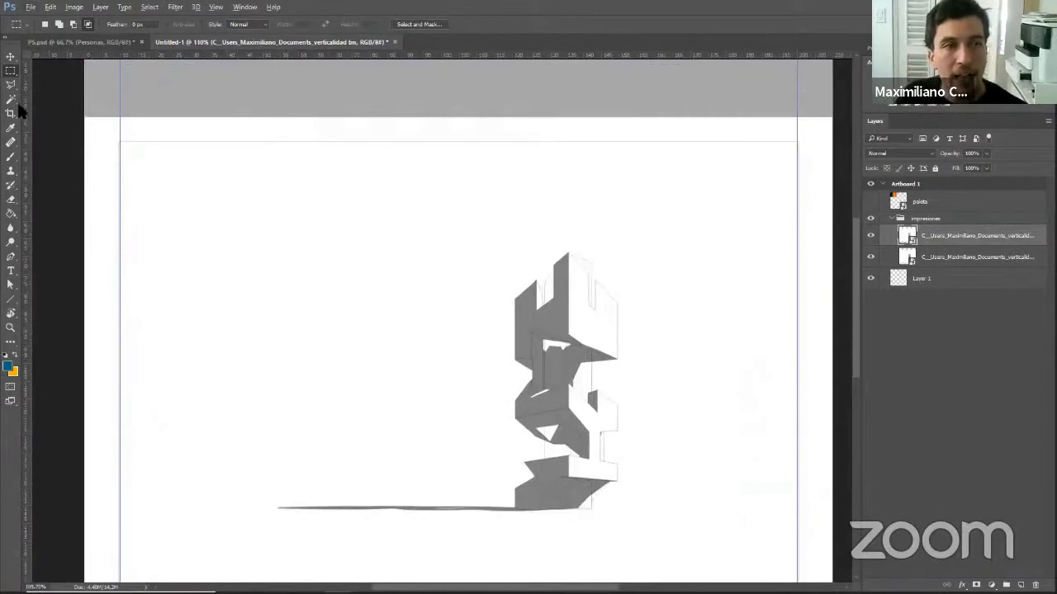
pyautogui.click(10, 86)
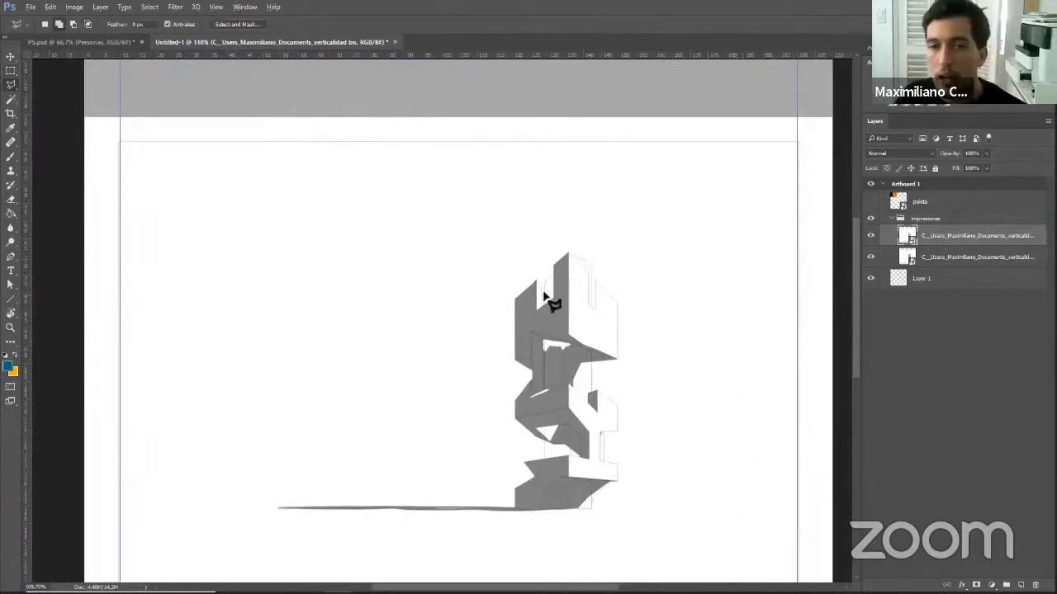
pyautogui.scroll(4, 549, 298)
pyautogui.scroll(-5, 550, 299)
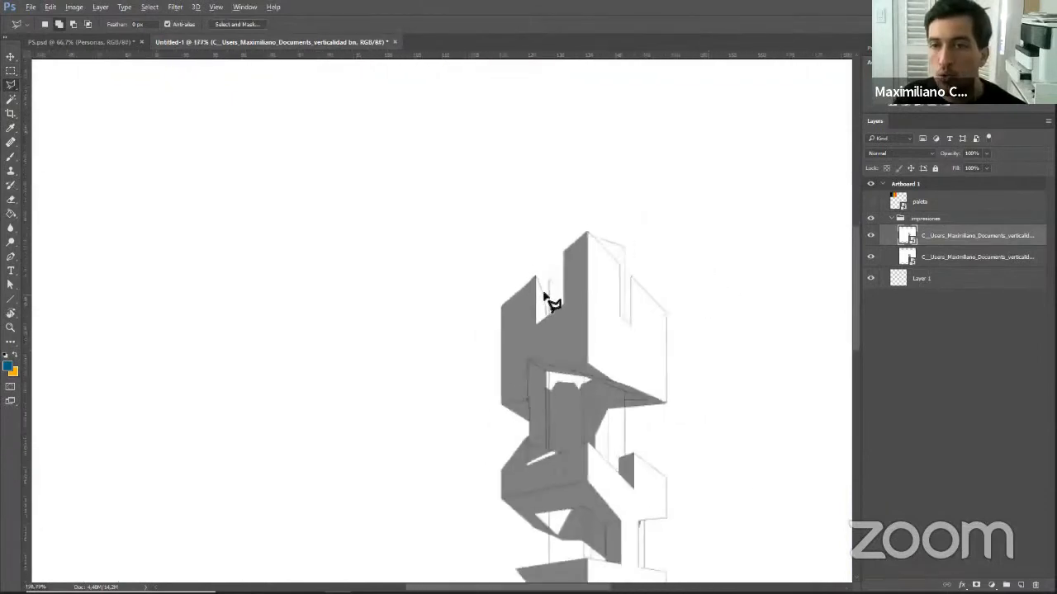
pyautogui.scroll(1, 550, 299)
pyautogui.scroll(-3, 559, 302)
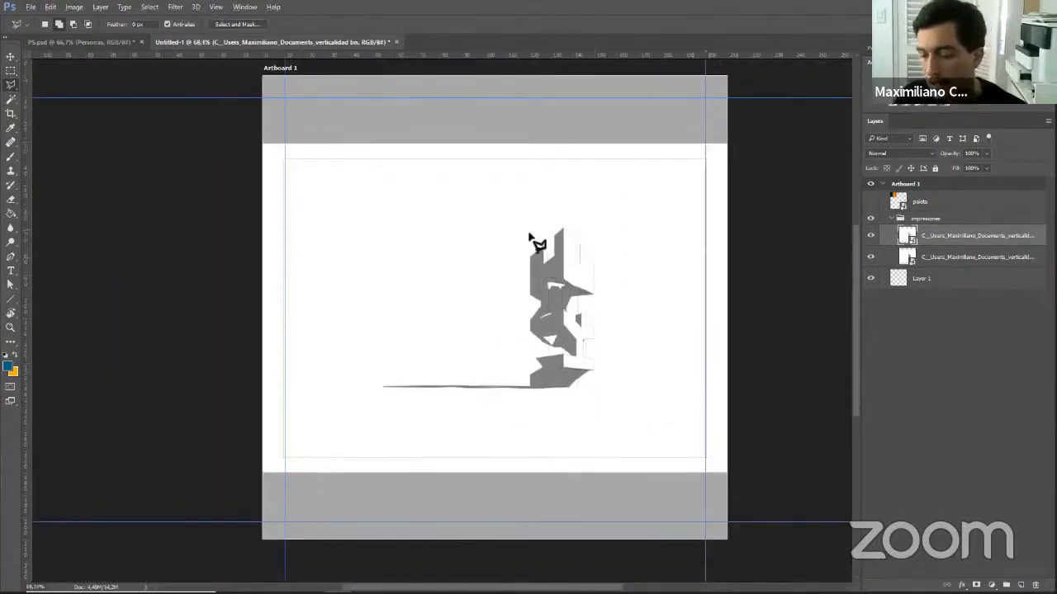
pyautogui.scroll(4, 545, 252)
pyautogui.scroll(1, 545, 253)
pyautogui.scroll(-5, 547, 252)
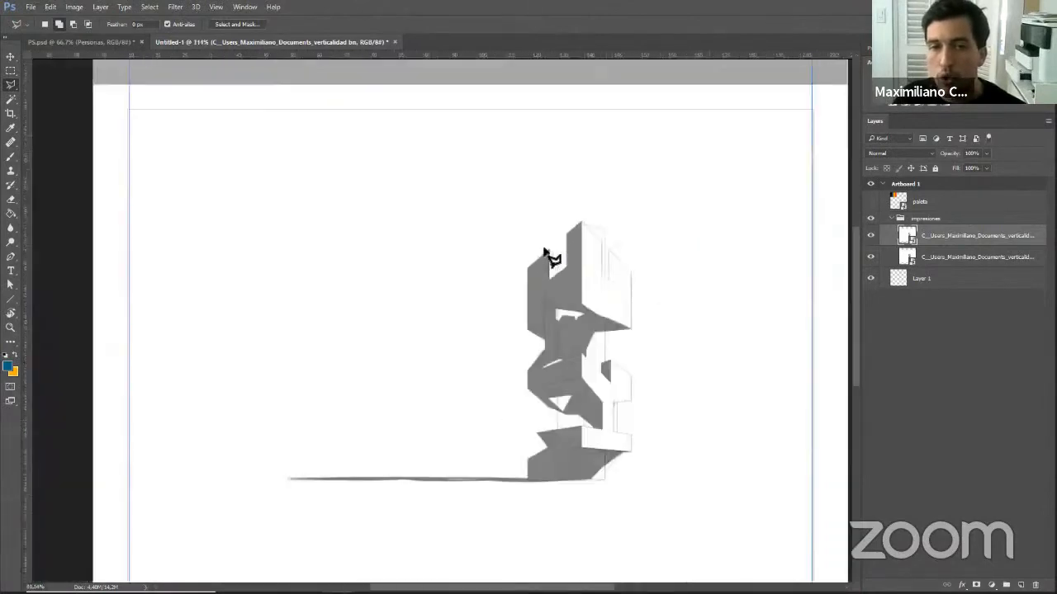
pyautogui.scroll(4, 234, 493)
pyautogui.scroll(3, 233, 492)
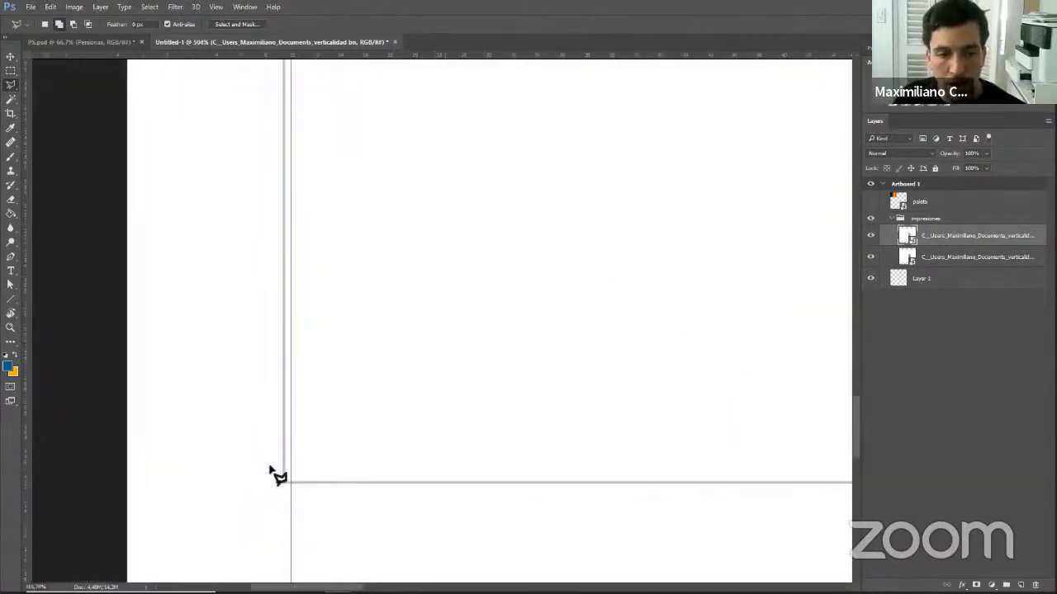
pyautogui.scroll(-6, 276, 474)
pyautogui.scroll(-2, 672, 181)
pyautogui.scroll(4, 633, 236)
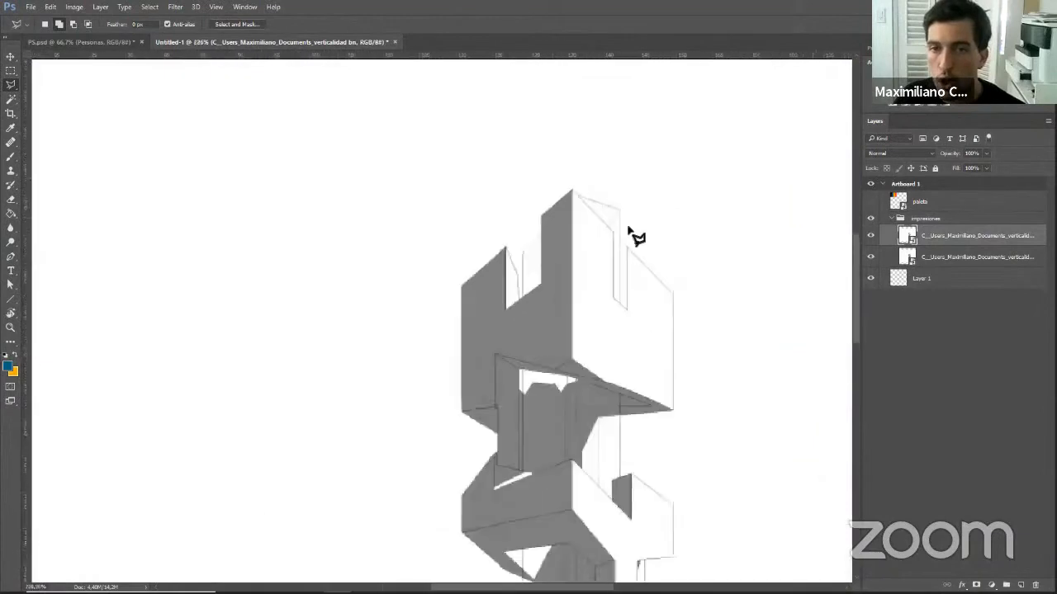
pyautogui.scroll(-4, 488, 283)
pyautogui.scroll(-3, 516, 245)
pyautogui.scroll(1, 512, 272)
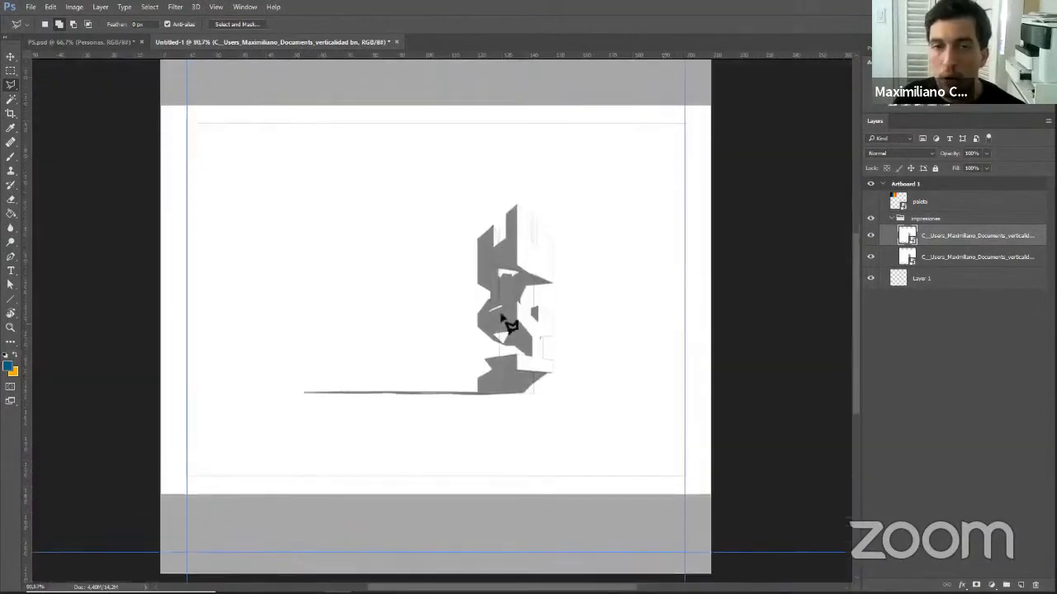
pyautogui.scroll(2, 507, 323)
pyautogui.scroll(-2, 512, 314)
pyautogui.scroll(2, 507, 319)
pyautogui.scroll(-2, 507, 318)
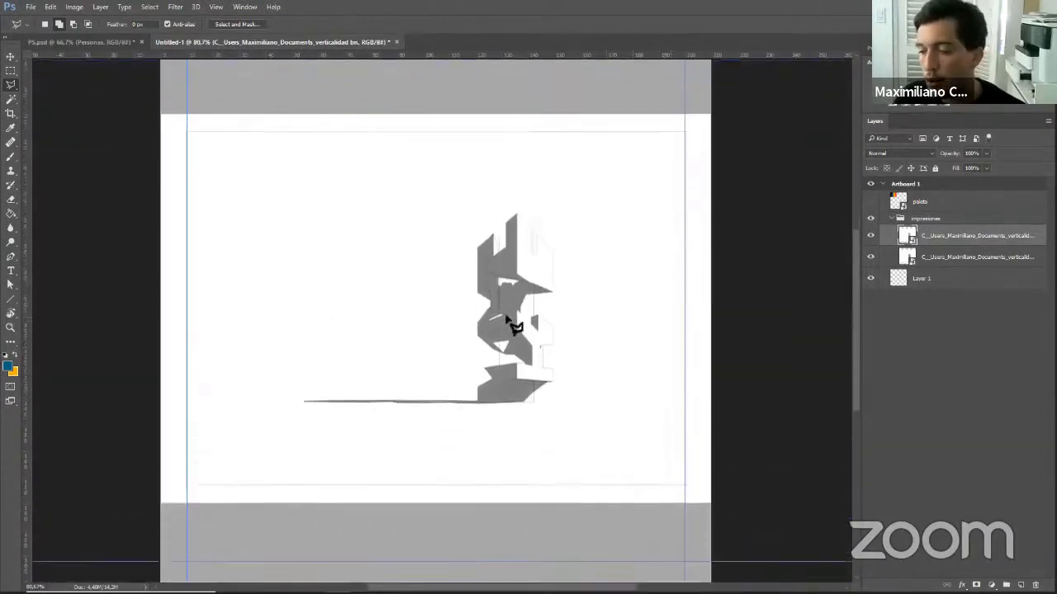
pyautogui.scroll(2, 507, 319)
pyautogui.scroll(-2, 507, 319)
pyautogui.scroll(2, 507, 318)
pyautogui.scroll(-2, 512, 322)
pyautogui.scroll(2, 511, 318)
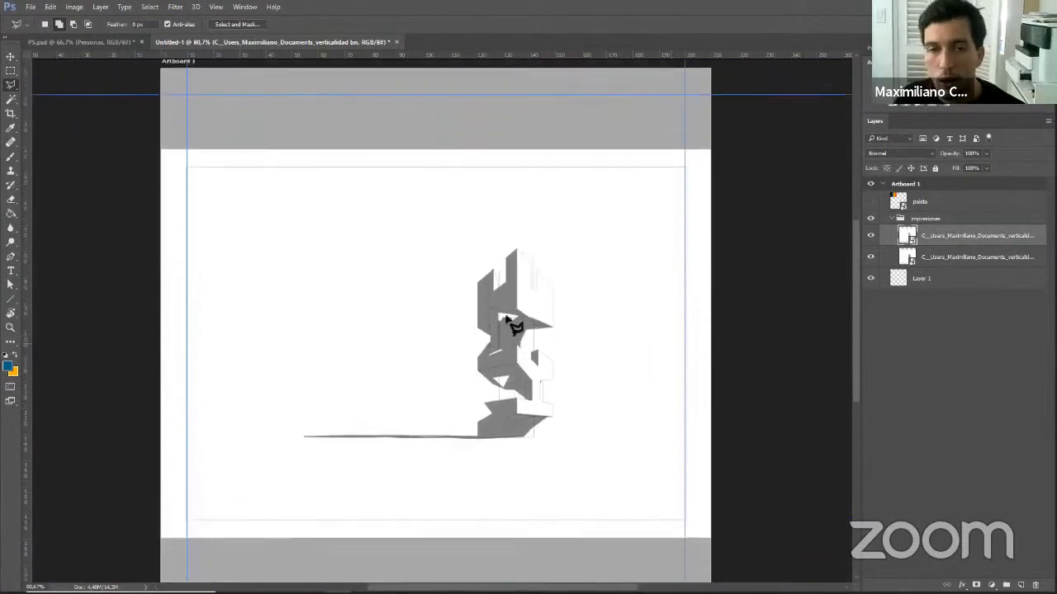
# Draw a Polygonal Lasso selection along the upper block's left edge and the recess below it, closing it through the blank area beside the tower.
pyautogui.scroll(5, 499, 309)
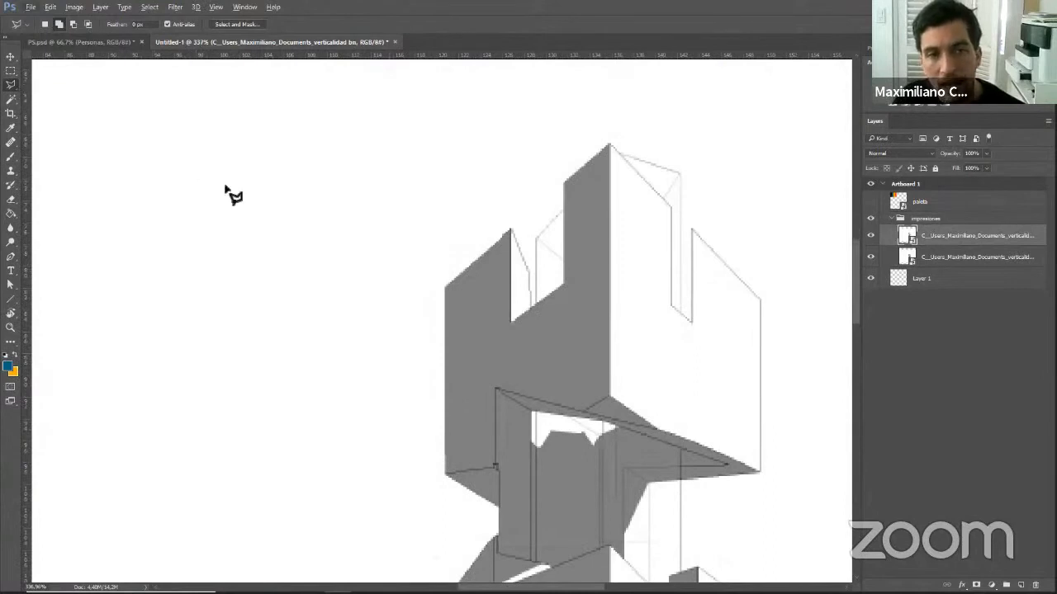
pyautogui.click(510, 228)
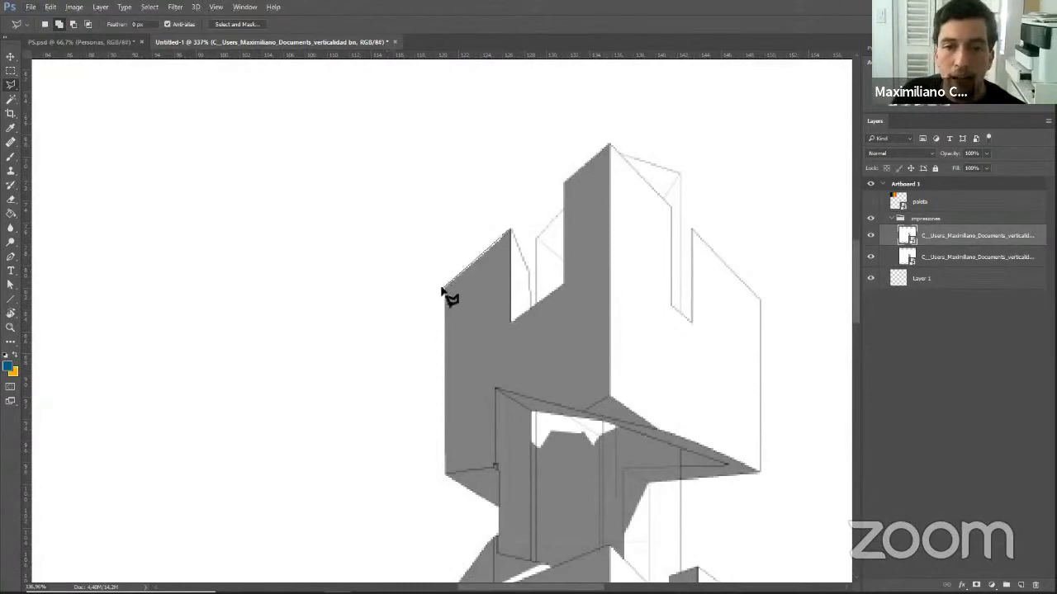
pyautogui.click(445, 289)
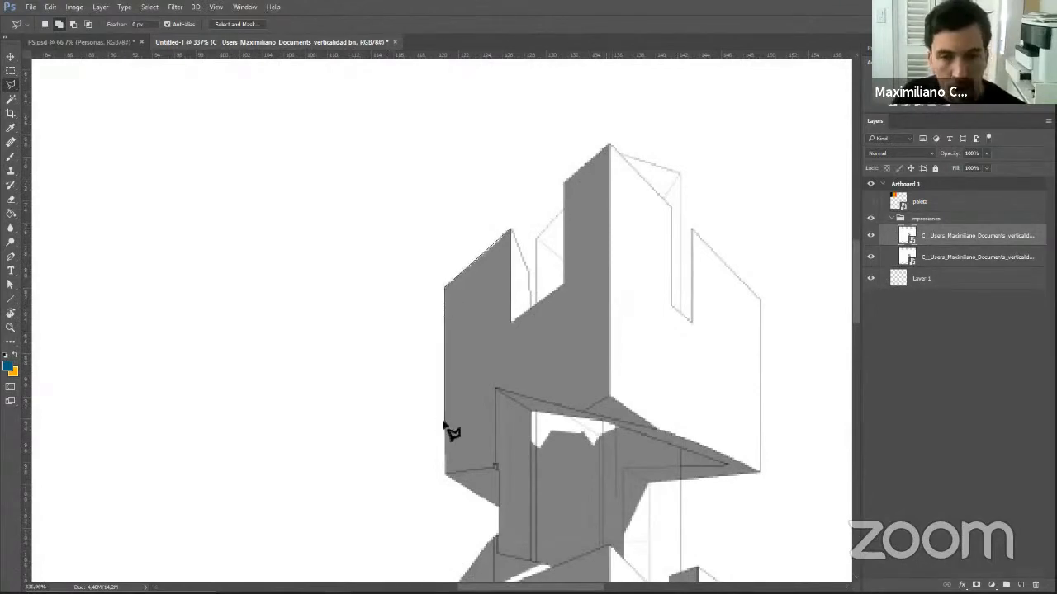
pyautogui.click(444, 476)
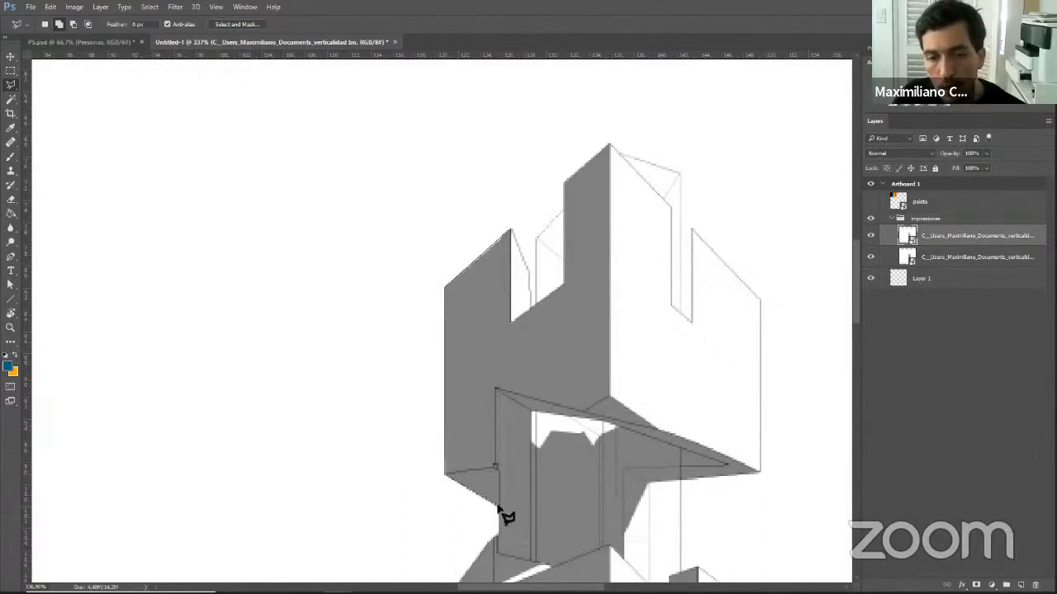
pyautogui.click(499, 507)
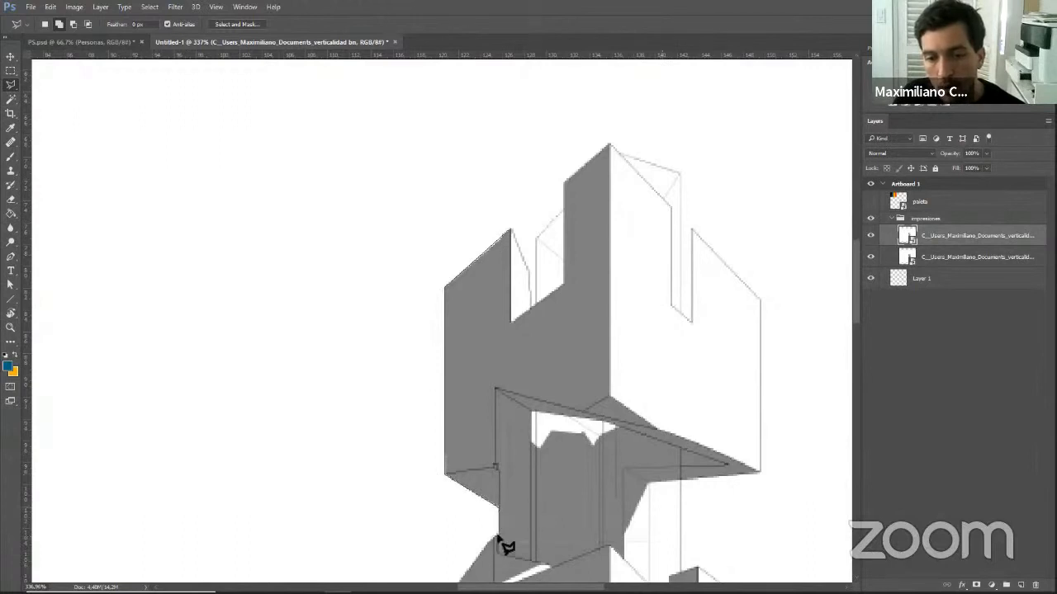
pyautogui.click(498, 536)
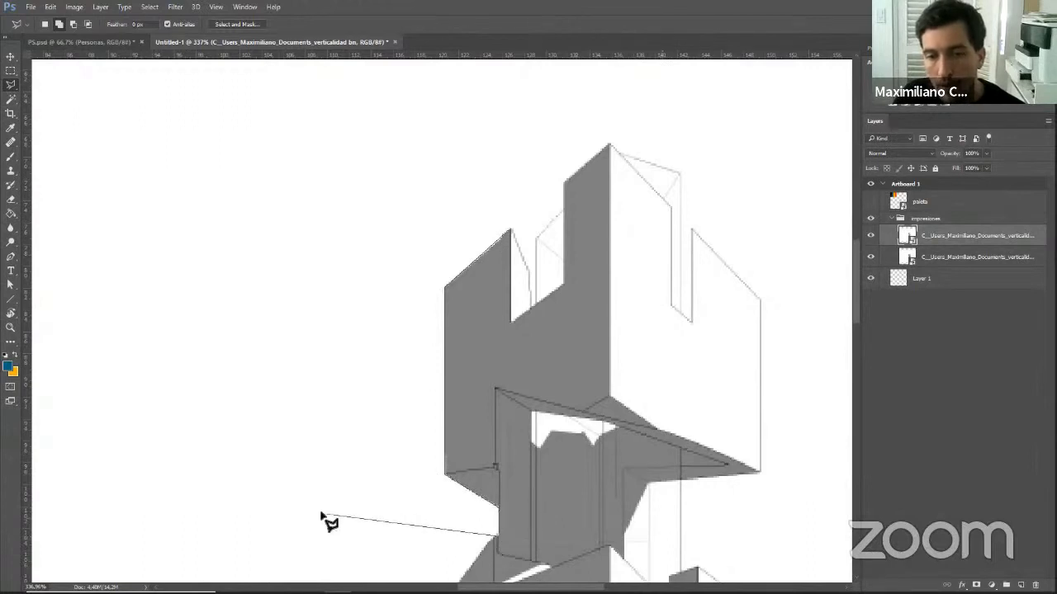
pyautogui.click(213, 510)
pyautogui.click(220, 224)
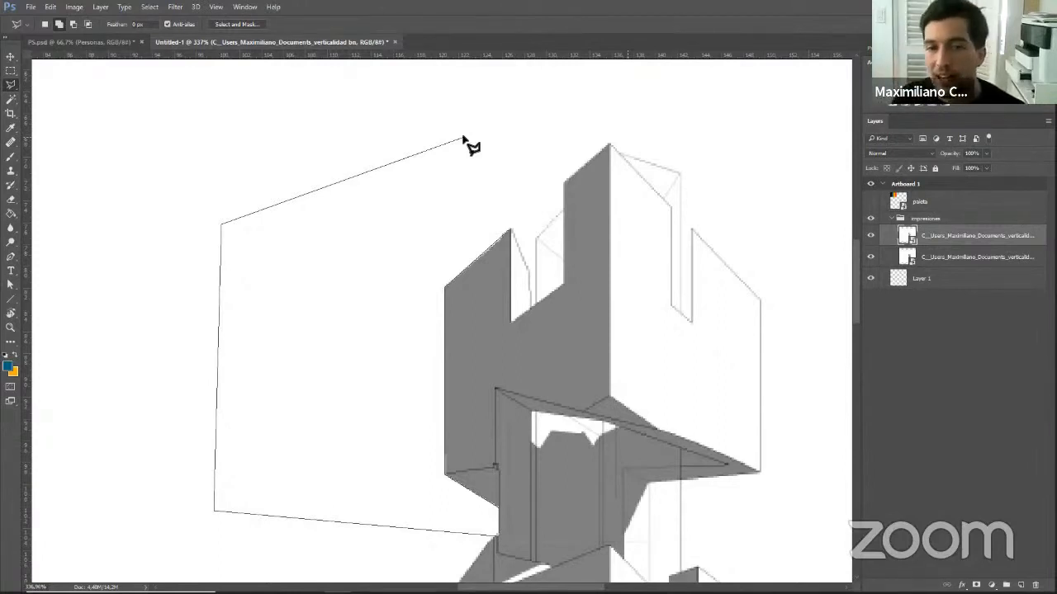
pyautogui.click(465, 122)
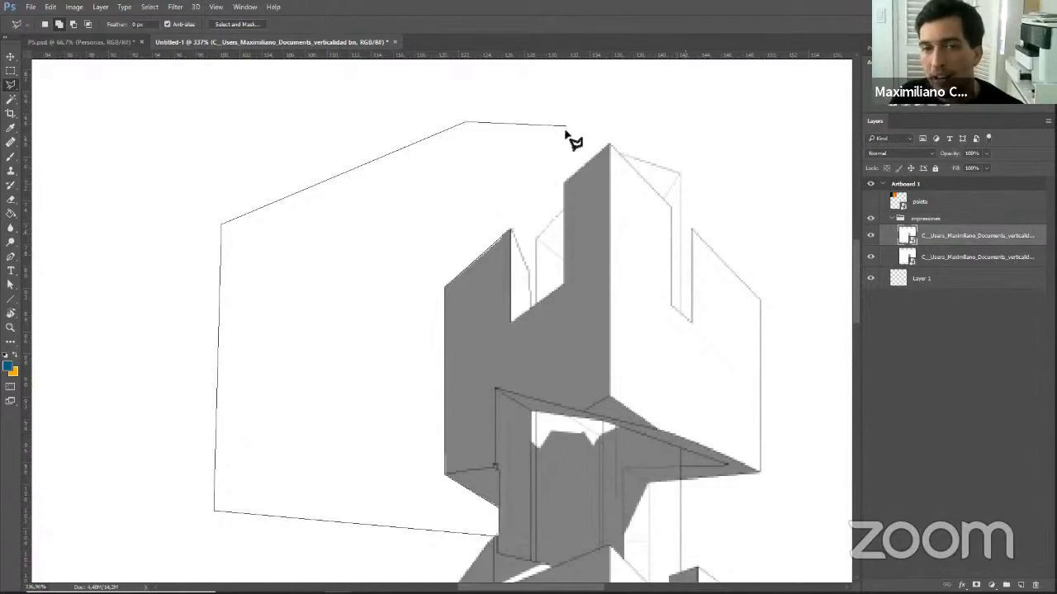
pyautogui.doubleClick(525, 132)
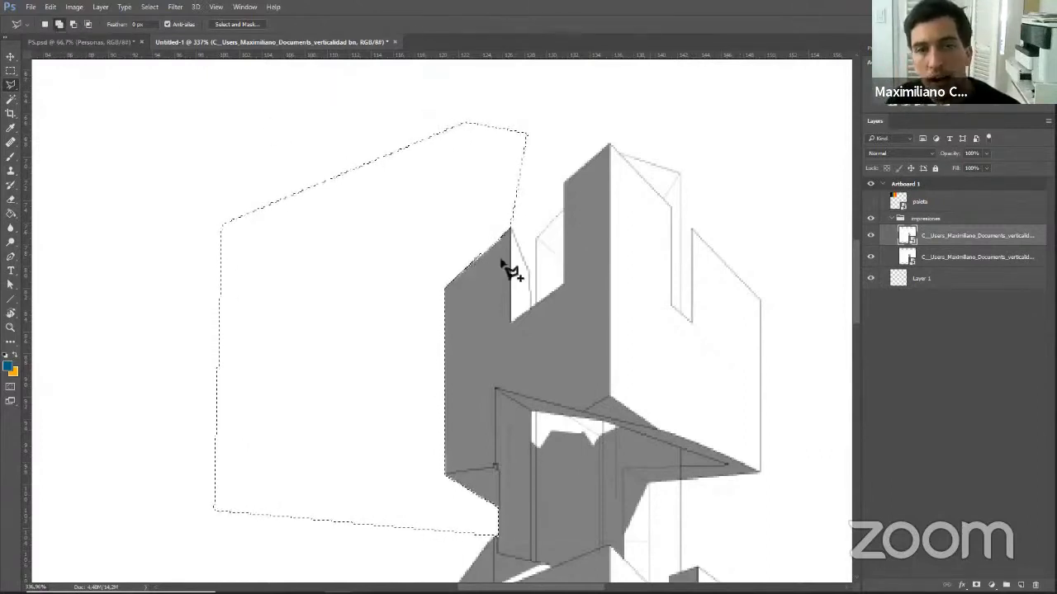
# Add a polygonal area that follows the tower's upper notch, peak and rear top edge and overlaps the existing selection.
pyautogui.click(510, 230)
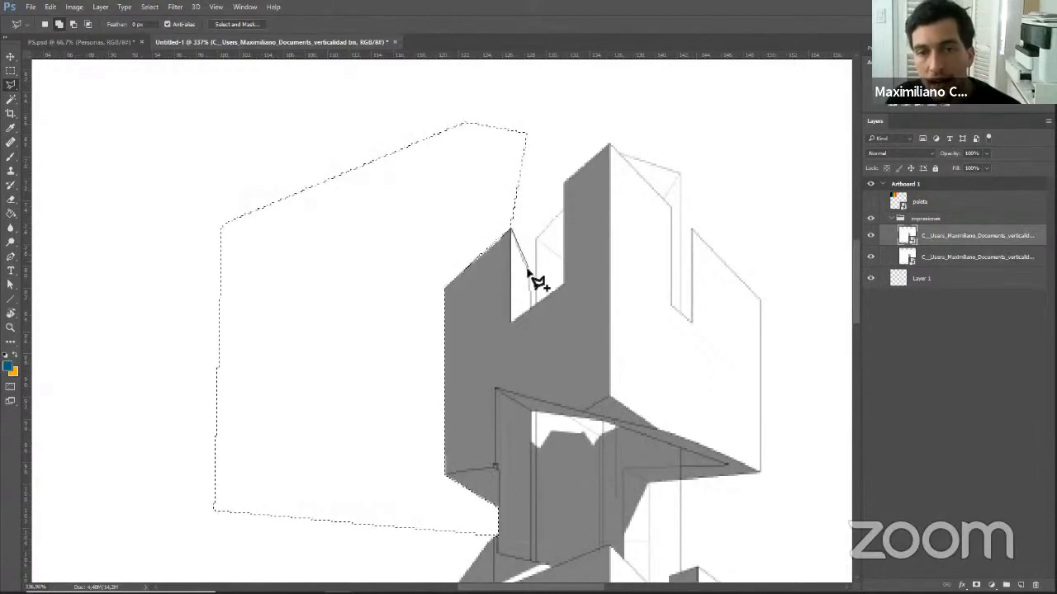
pyautogui.click(530, 271)
pyautogui.click(531, 303)
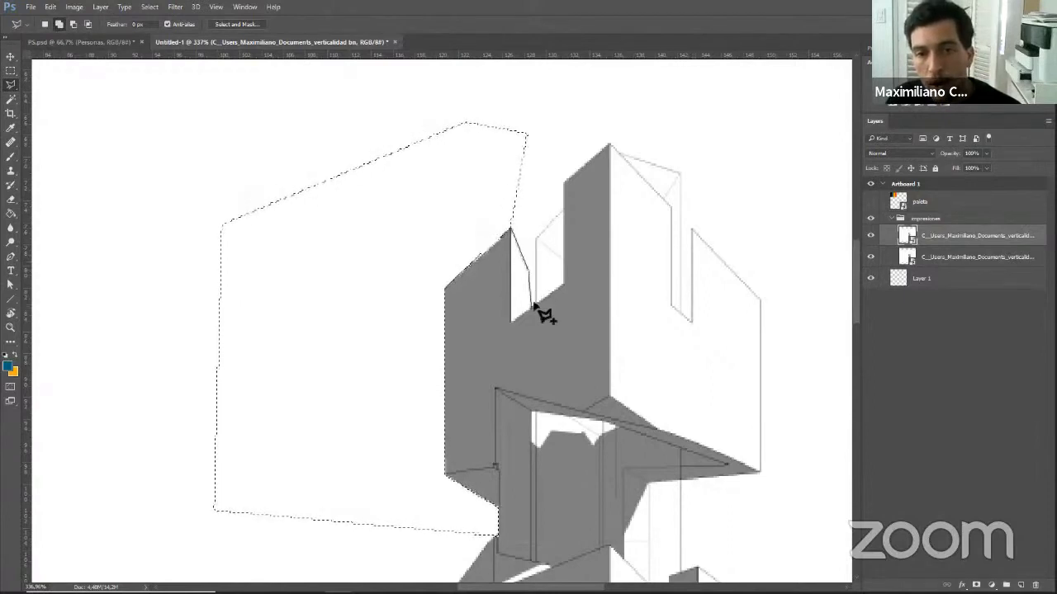
pyautogui.click(534, 237)
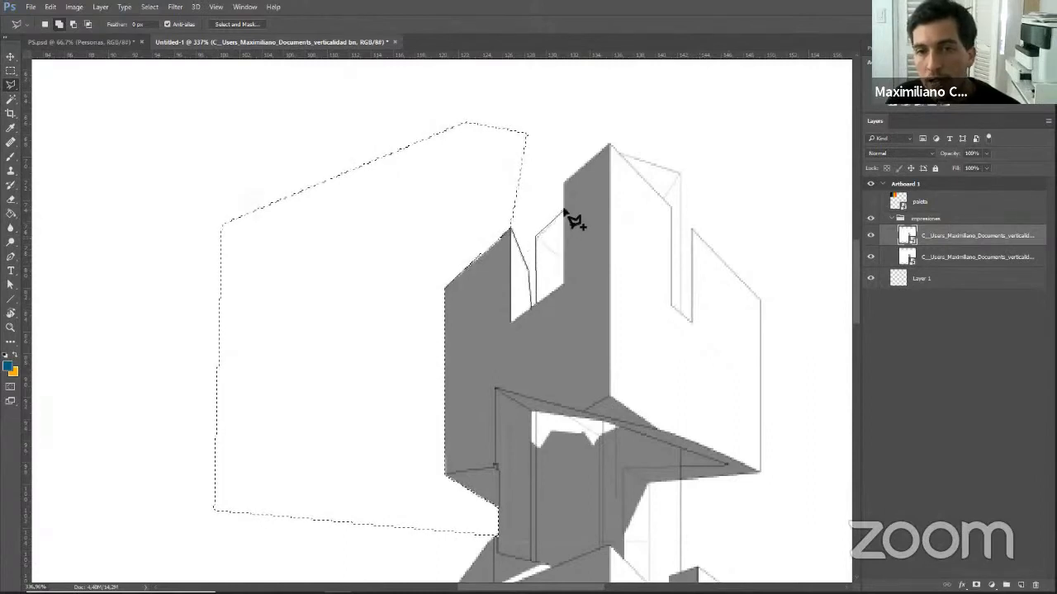
pyautogui.click(565, 212)
pyautogui.click(561, 181)
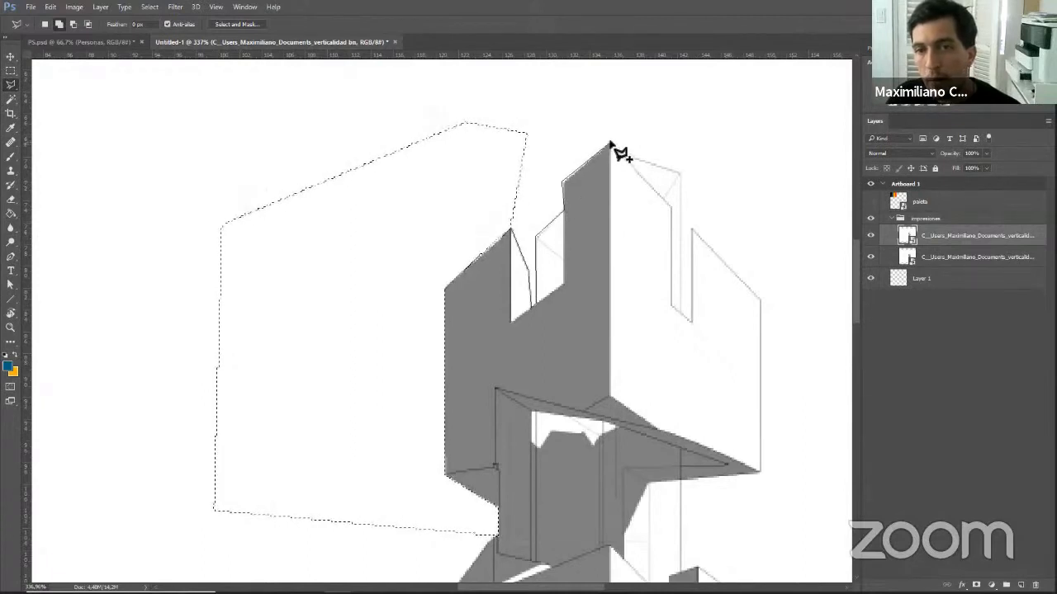
pyautogui.click(612, 146)
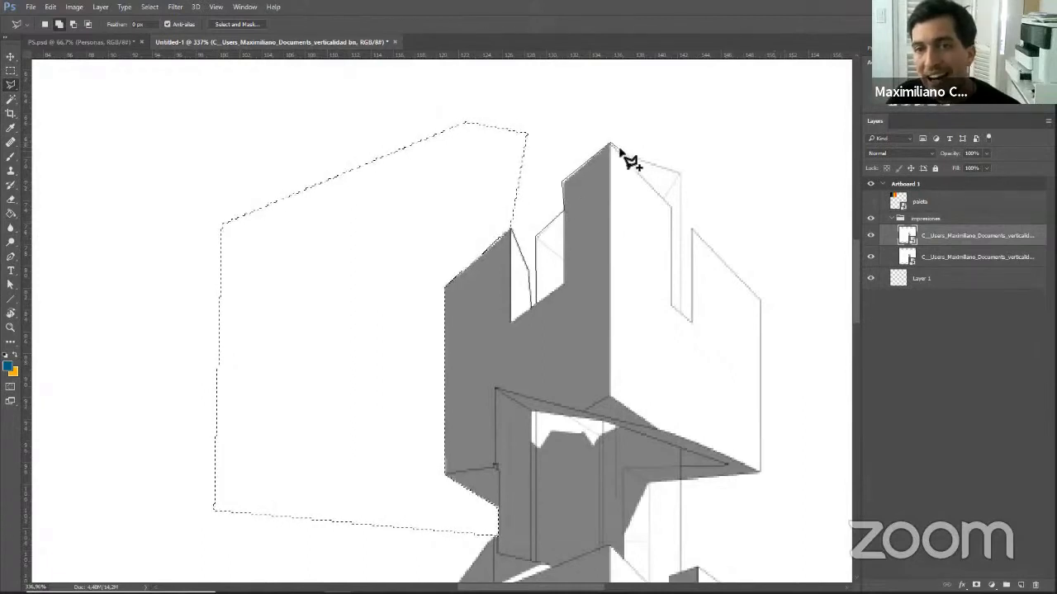
pyautogui.click(680, 174)
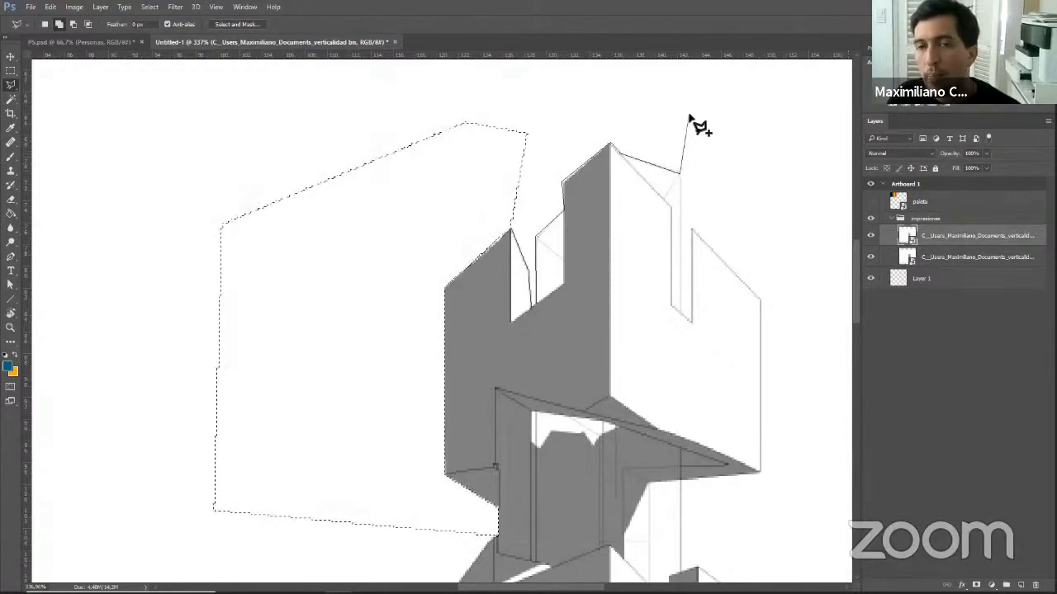
pyautogui.click(695, 102)
pyautogui.click(515, 91)
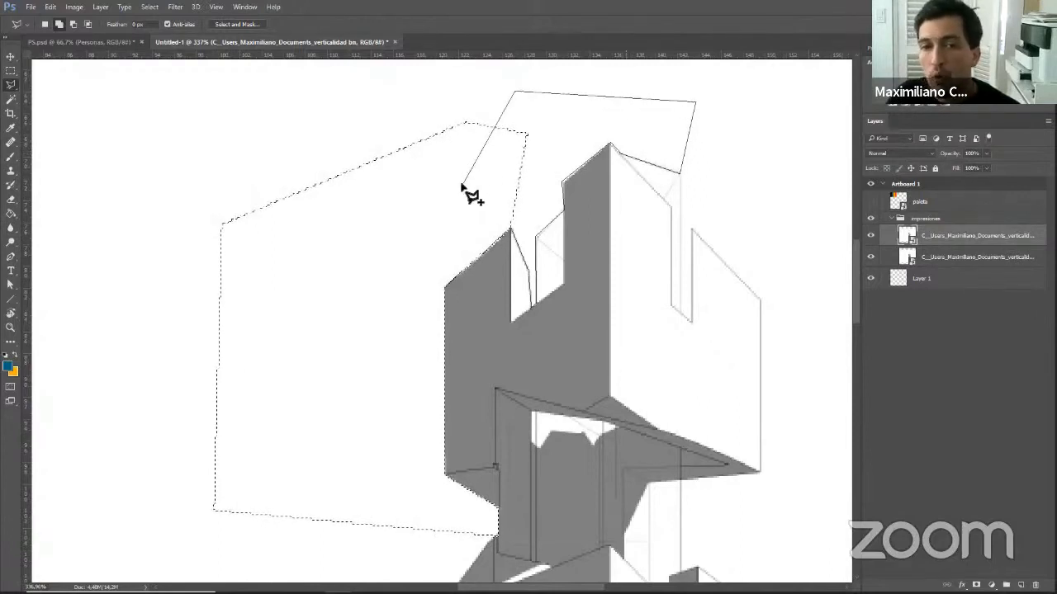
pyautogui.doubleClick(495, 202)
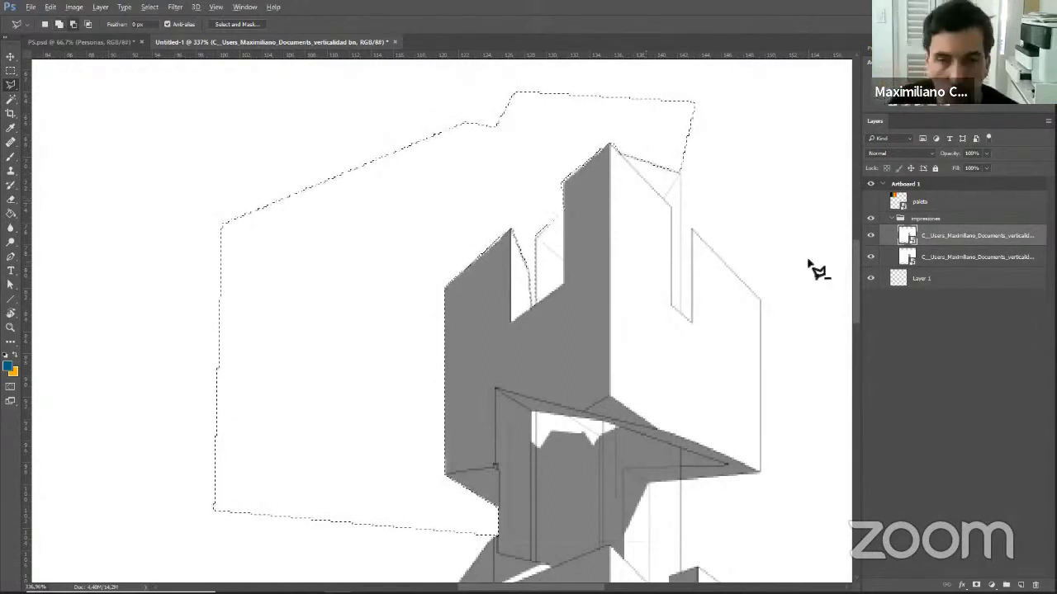
# Trace a new Magnetic Lasso selection along the upper block's right edge and underside, close it through the blank area, and clear the selection.
pyautogui.scroll(-10, 805, 263)
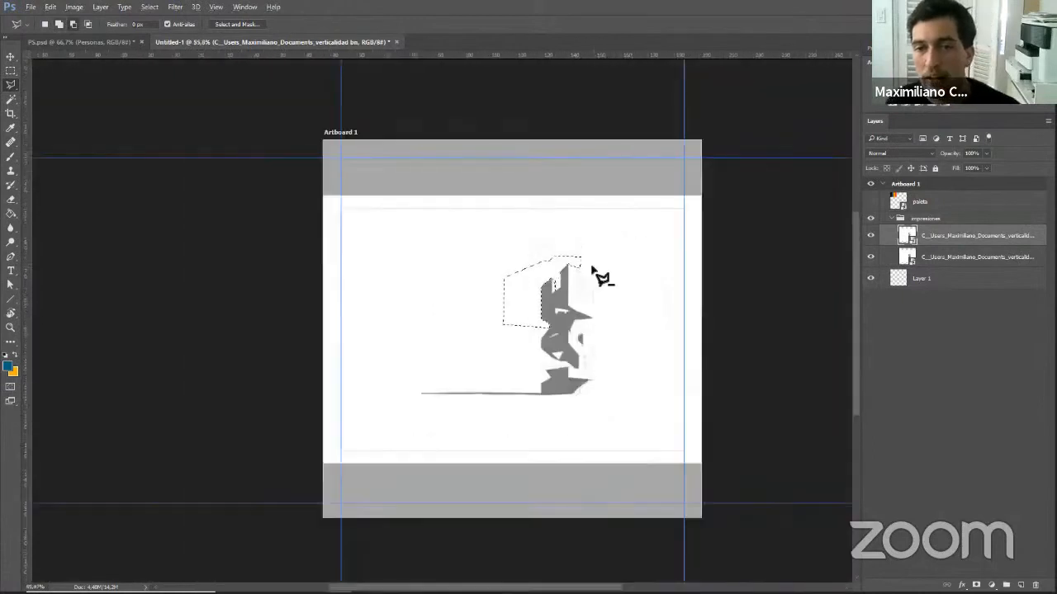
pyautogui.scroll(5, 599, 272)
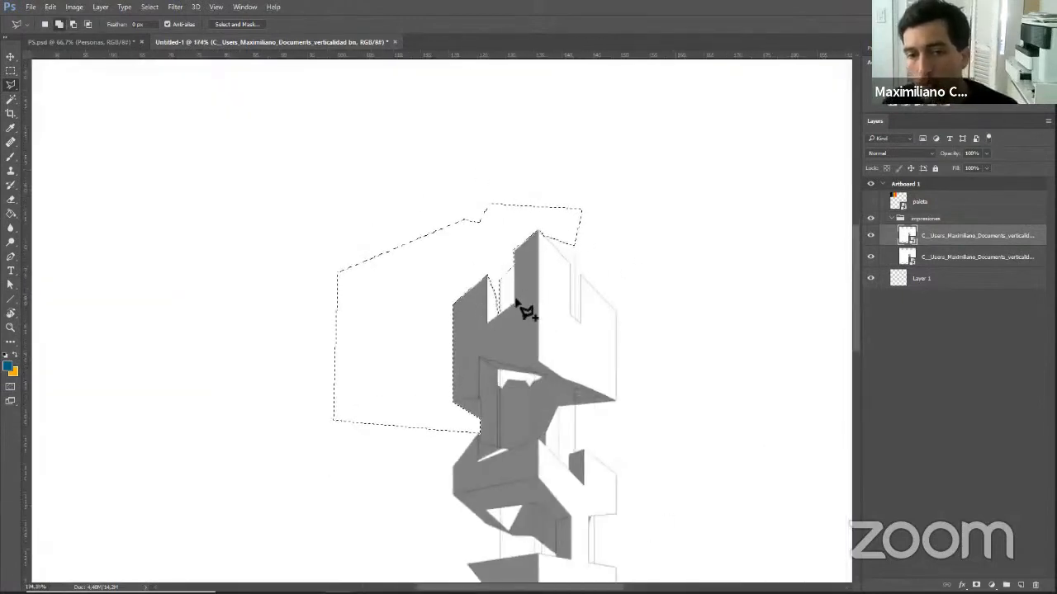
pyautogui.scroll(-5, 528, 307)
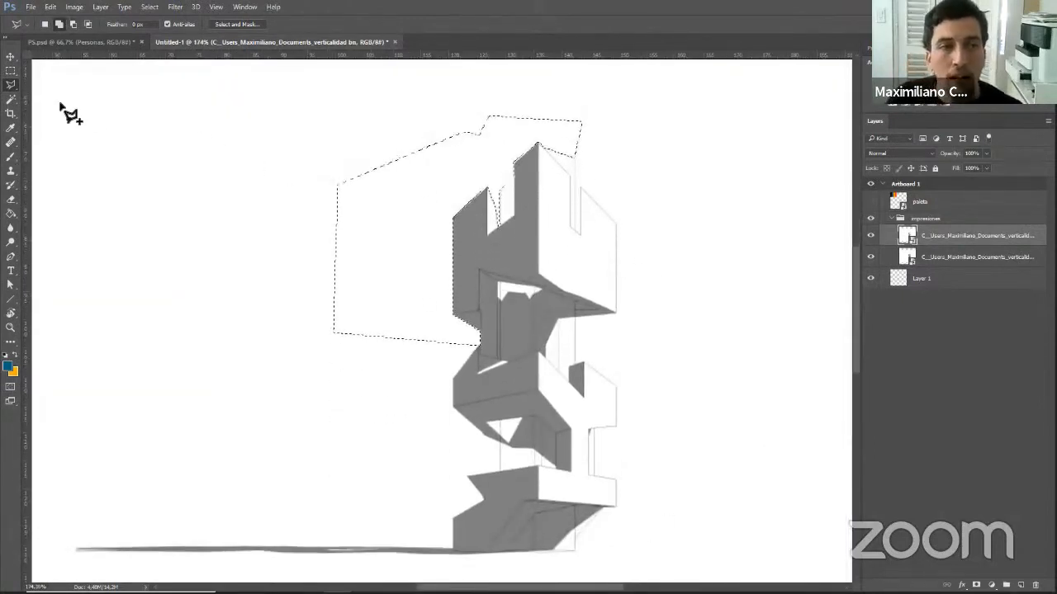
pyautogui.click(10, 86)
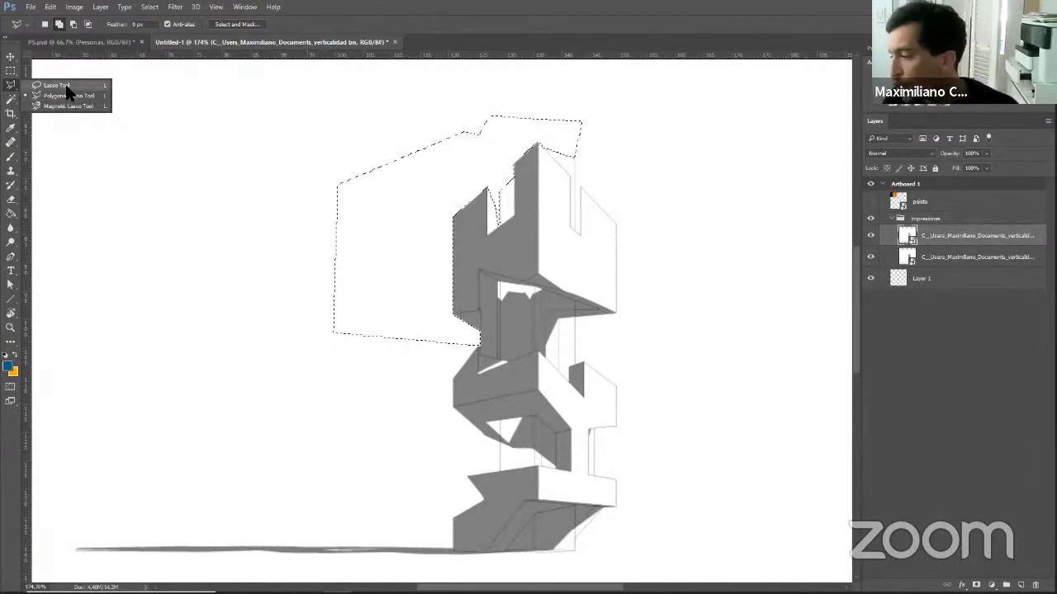
pyautogui.click(70, 107)
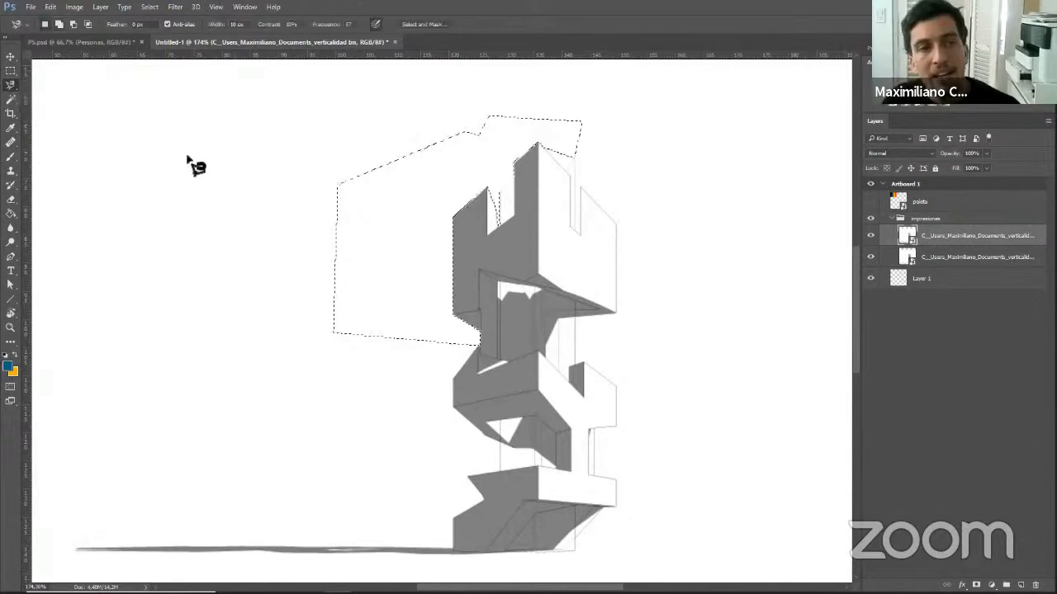
pyautogui.scroll(1, 617, 225)
pyautogui.scroll(5, 640, 256)
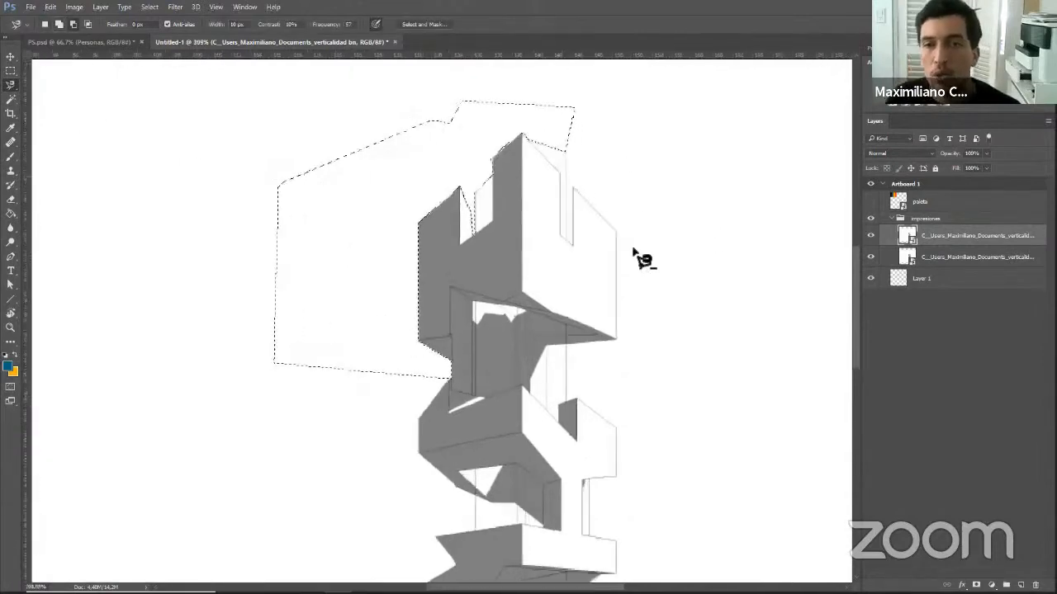
pyautogui.scroll(-2, 643, 272)
pyautogui.scroll(-1, 636, 277)
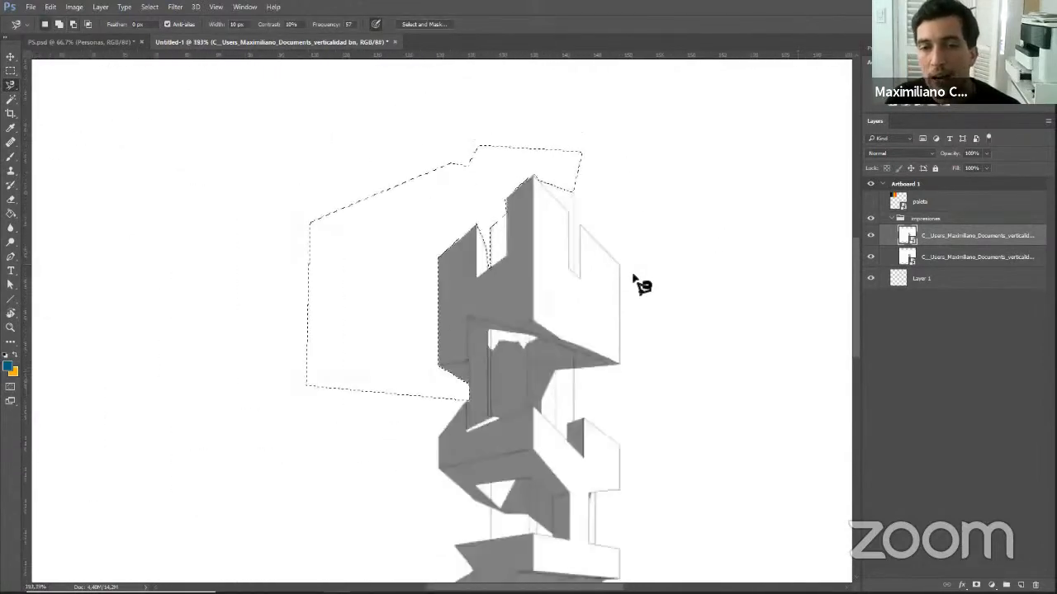
pyautogui.scroll(4, 636, 322)
pyautogui.scroll(1, 598, 135)
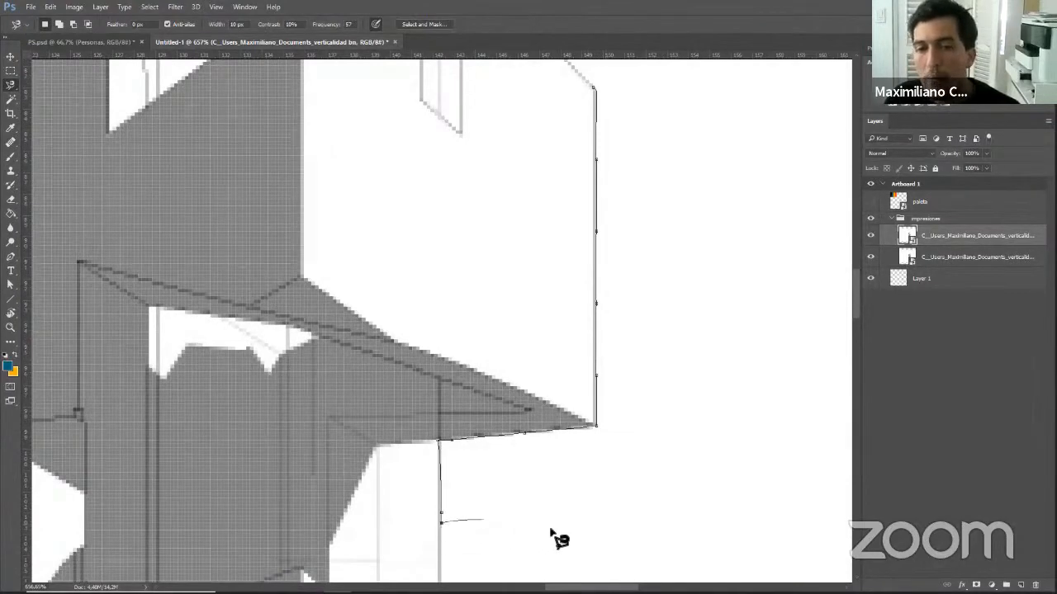
pyautogui.doubleClick(766, 152)
pyautogui.scroll(-5, 743, 172)
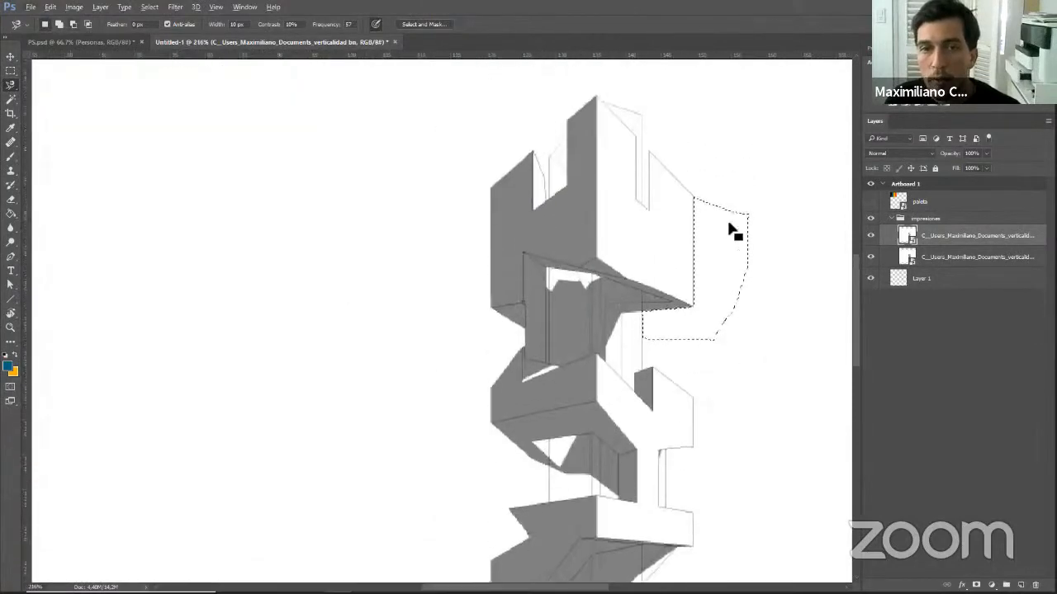
pyautogui.scroll(2, 734, 233)
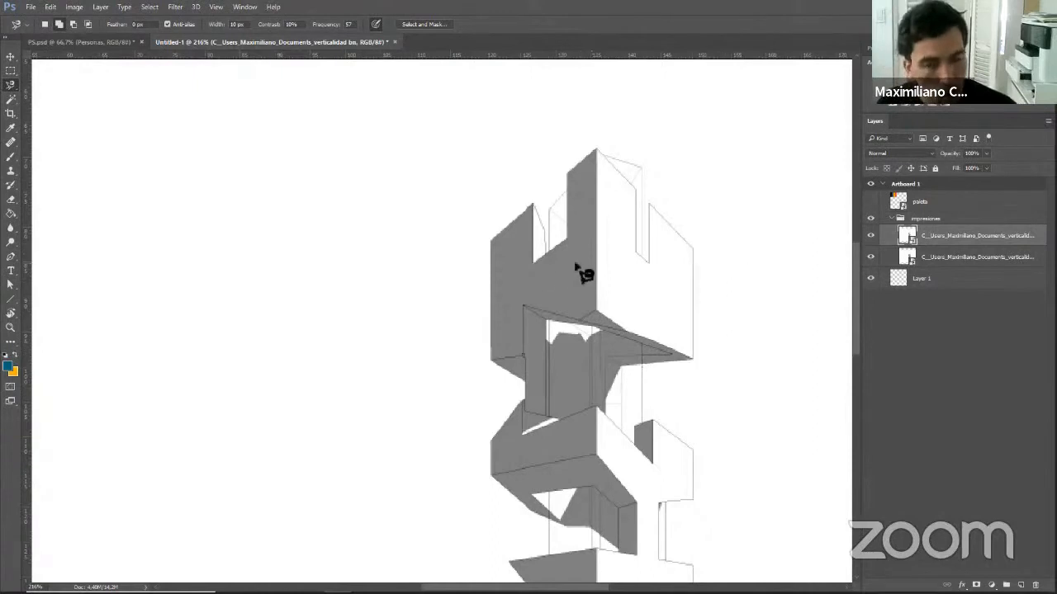
# Select the white background surrounding the tower with the Magic Wand, using contiguous selection at tolerance 15.
pyautogui.scroll(-5, 582, 276)
pyautogui.scroll(1, 571, 283)
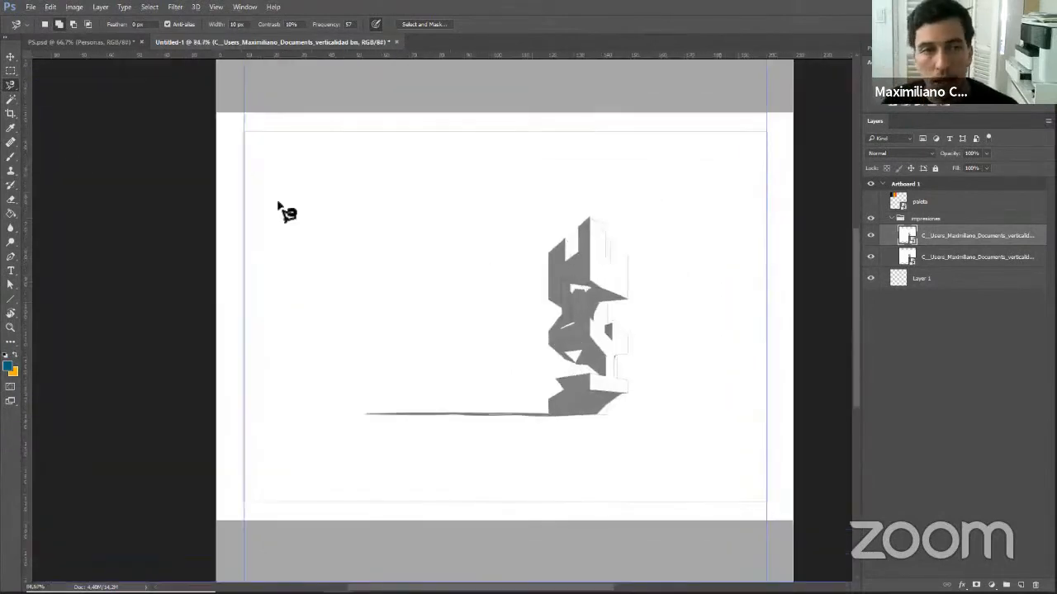
pyautogui.click(11, 99)
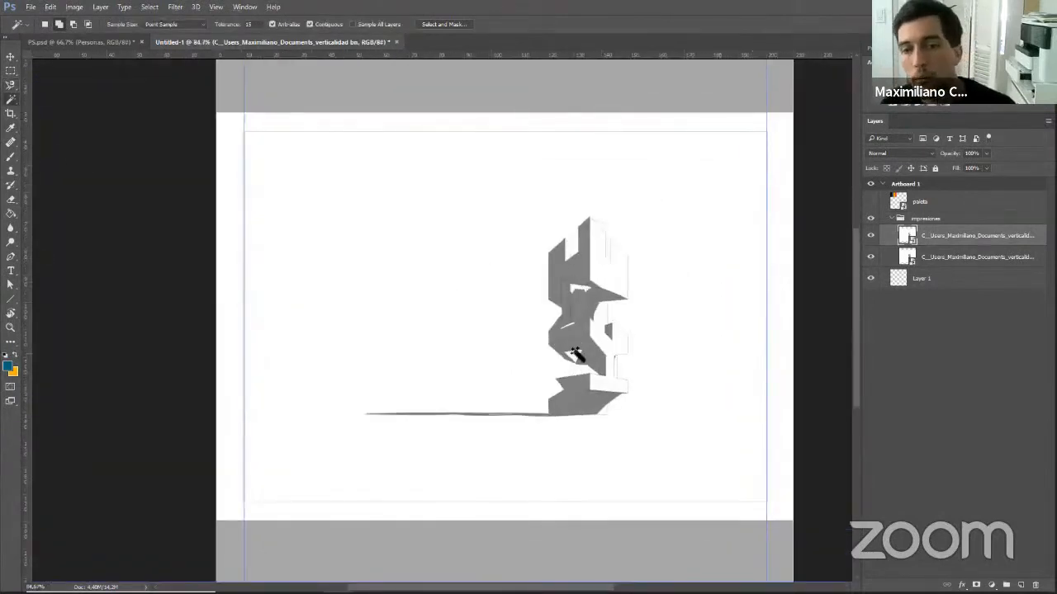
pyautogui.scroll(4, 576, 355)
pyautogui.scroll(-3, 554, 354)
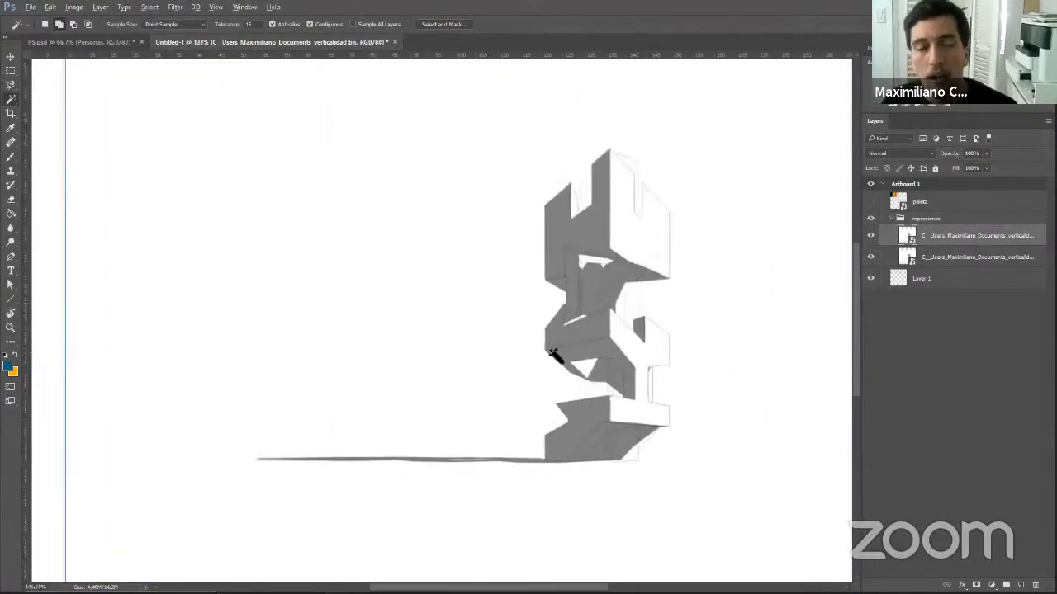
pyautogui.scroll(-1, 554, 354)
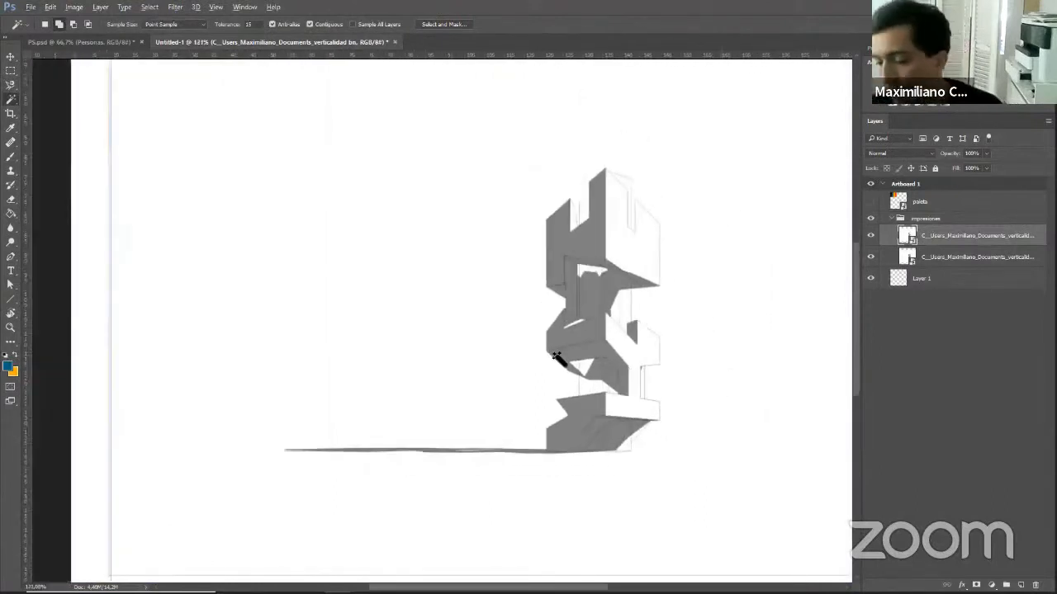
pyautogui.click(461, 338)
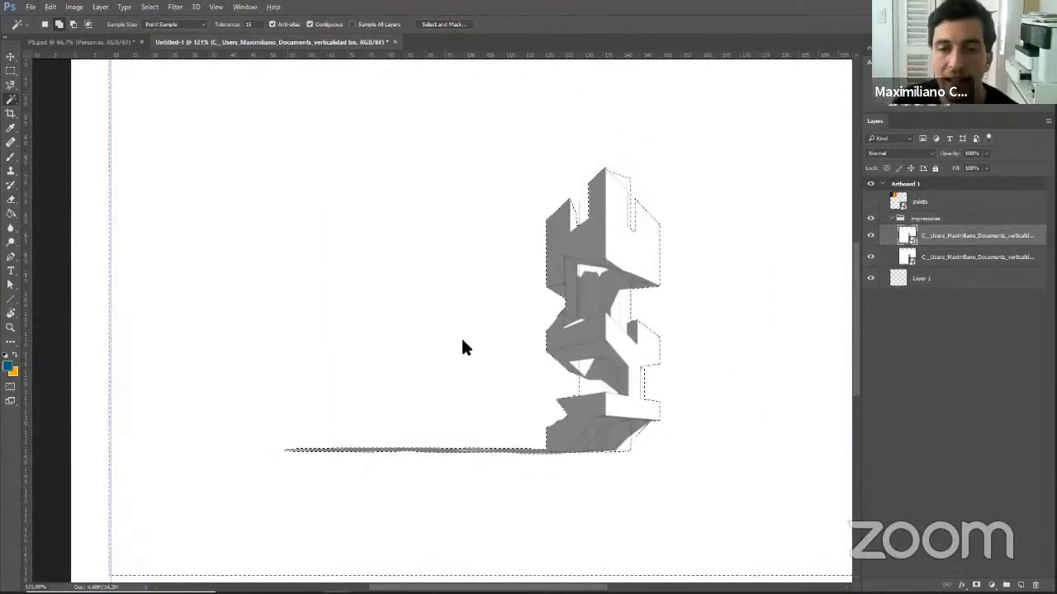
# Examine the Magic Wand selection edge around the tower's upper notch, hiding the verticalidad bn layer to compare the colour version beneath and showing it again.
pyautogui.scroll(-3, 458, 339)
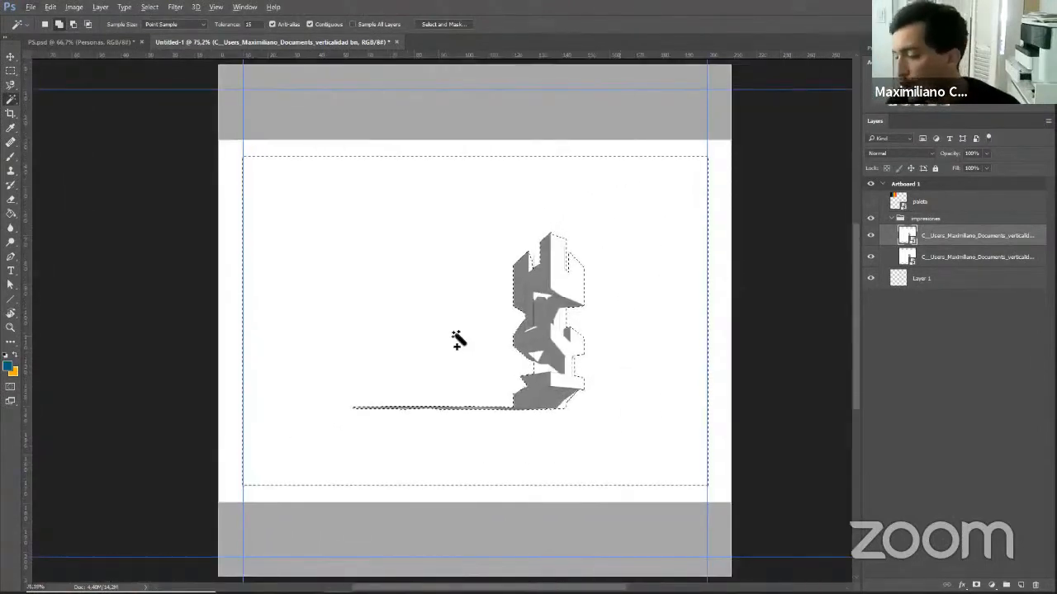
pyautogui.scroll(10, 597, 278)
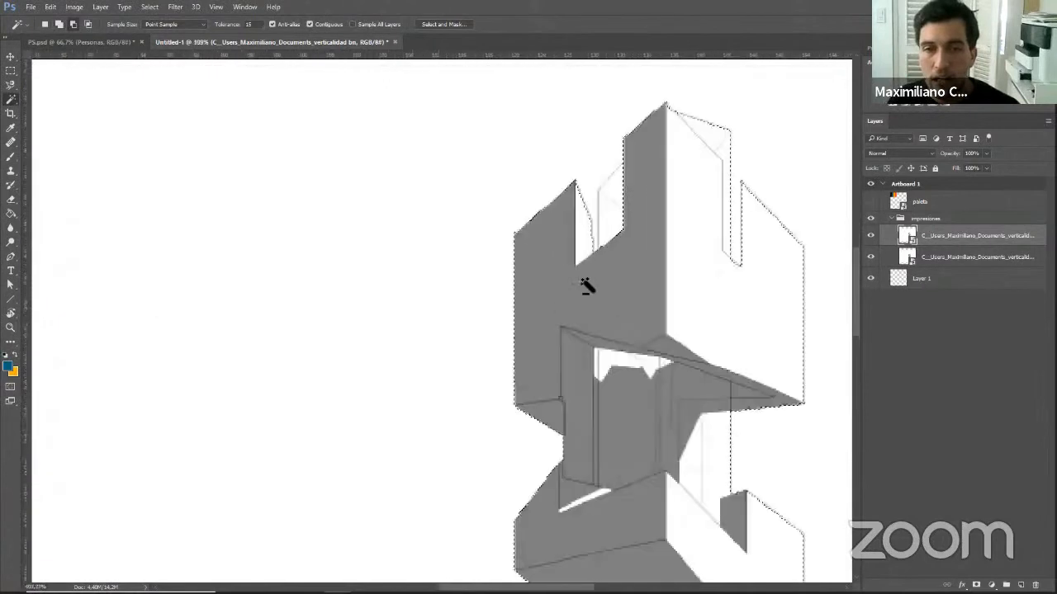
pyautogui.scroll(5, 602, 287)
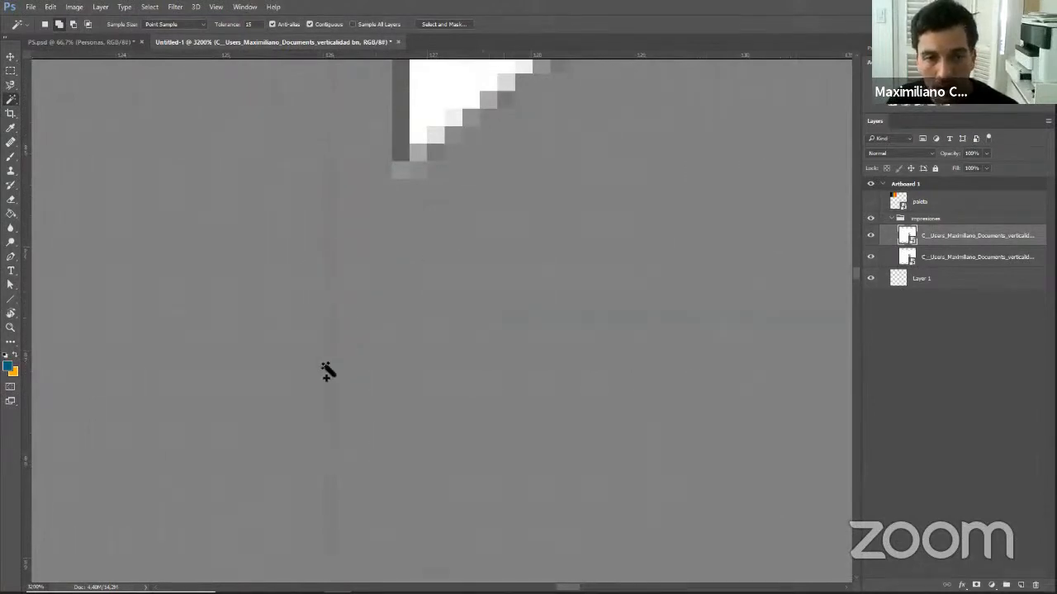
pyautogui.click(870, 236)
pyautogui.scroll(-2, 313, 361)
pyautogui.scroll(-5, 391, 264)
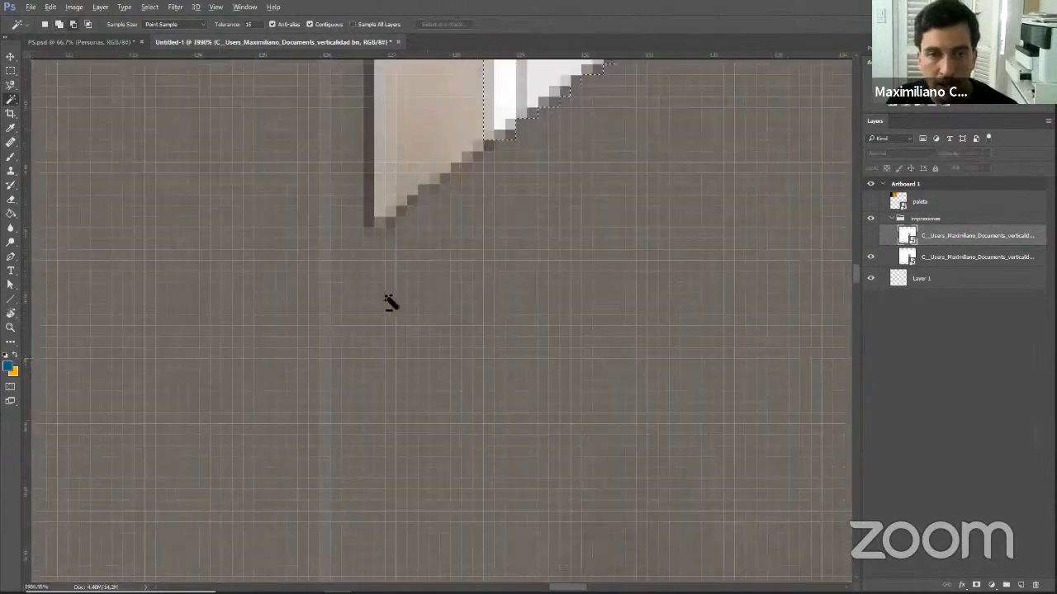
pyautogui.scroll(6, 353, 307)
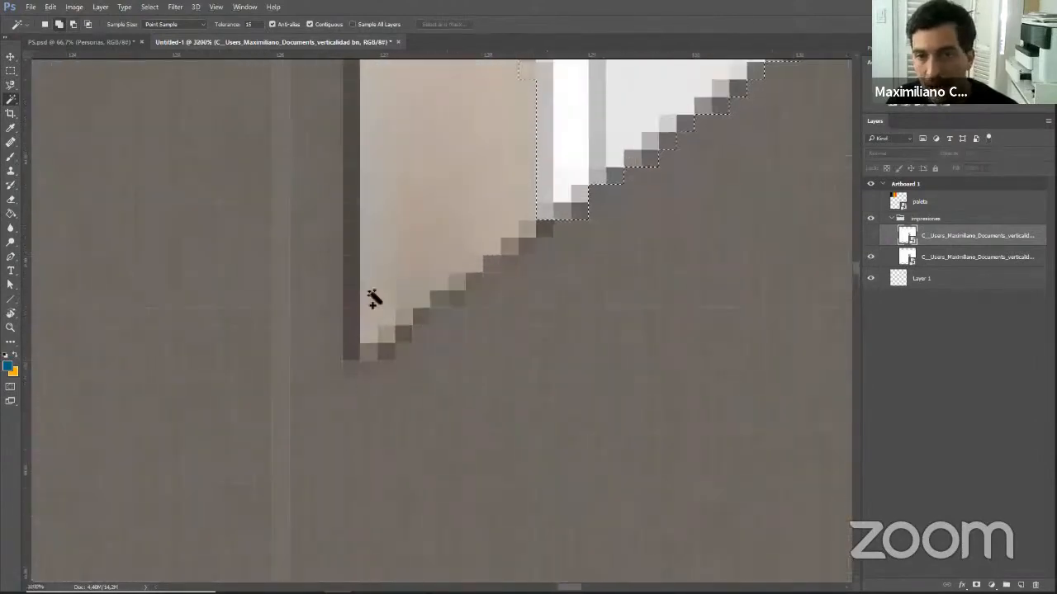
pyautogui.scroll(-2, 571, 329)
pyautogui.scroll(-10, 571, 329)
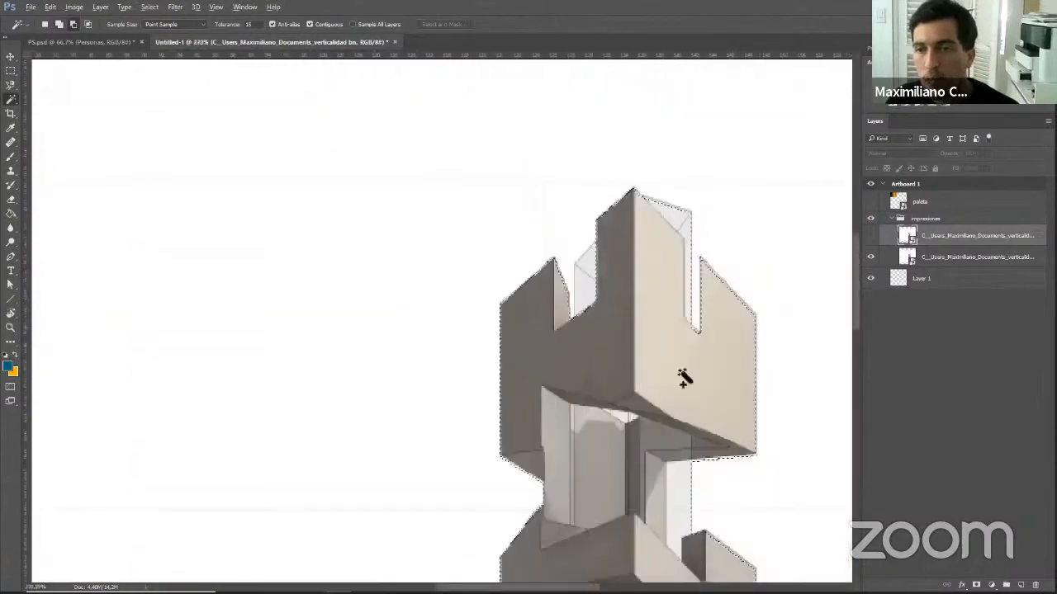
pyautogui.click(870, 236)
pyautogui.scroll(-3, 429, 227)
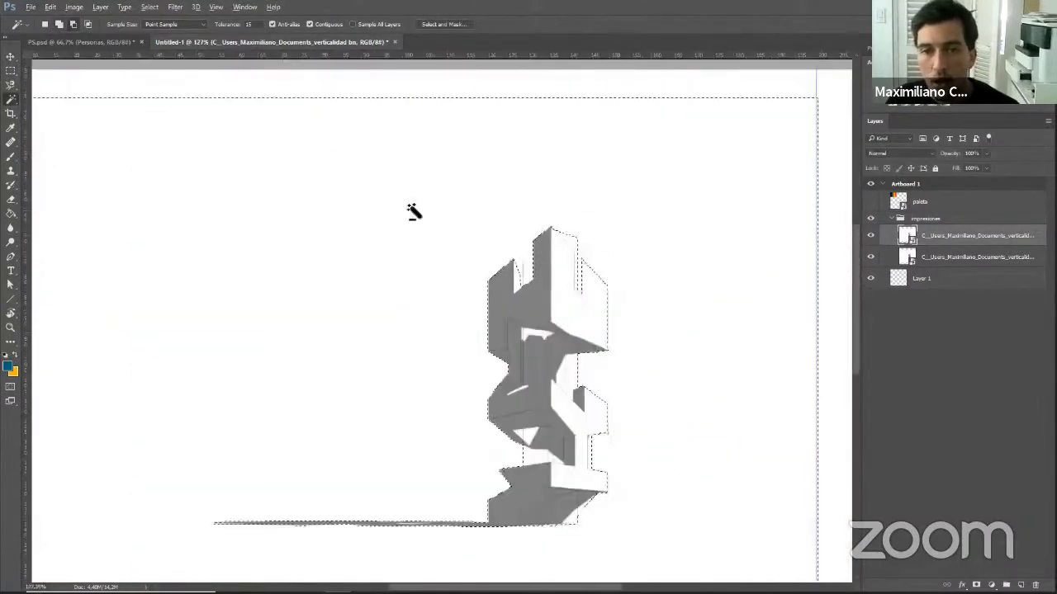
pyautogui.scroll(-2, 419, 220)
# Remake the Magic Wand selection of the white background on the verticalidad bn layer and clear it.
pyautogui.hotkey('ctrl', 'd')
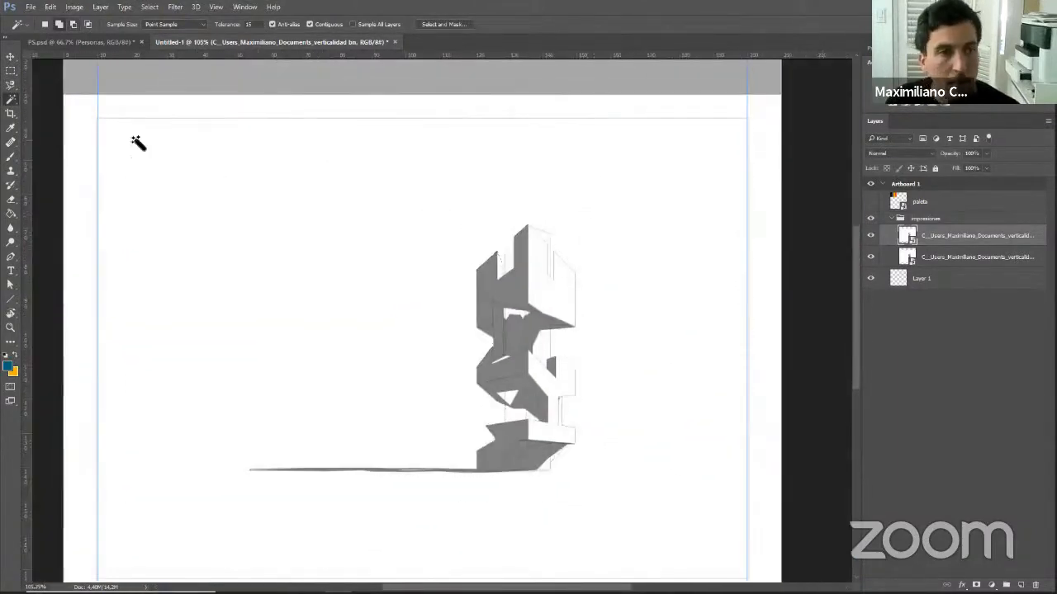
pyautogui.click(329, 235)
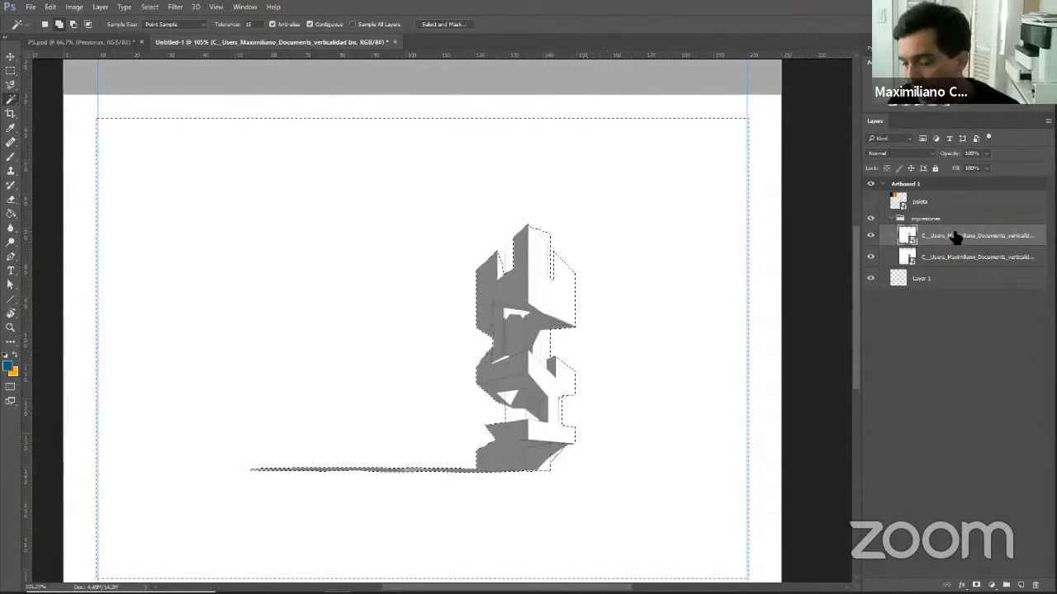
pyautogui.hotkey('ctrl', 'd')
# Try the Magic Wand on the blank area beside the tower with the hidden paleta layer active, and clear the selection.
pyautogui.click(935, 202)
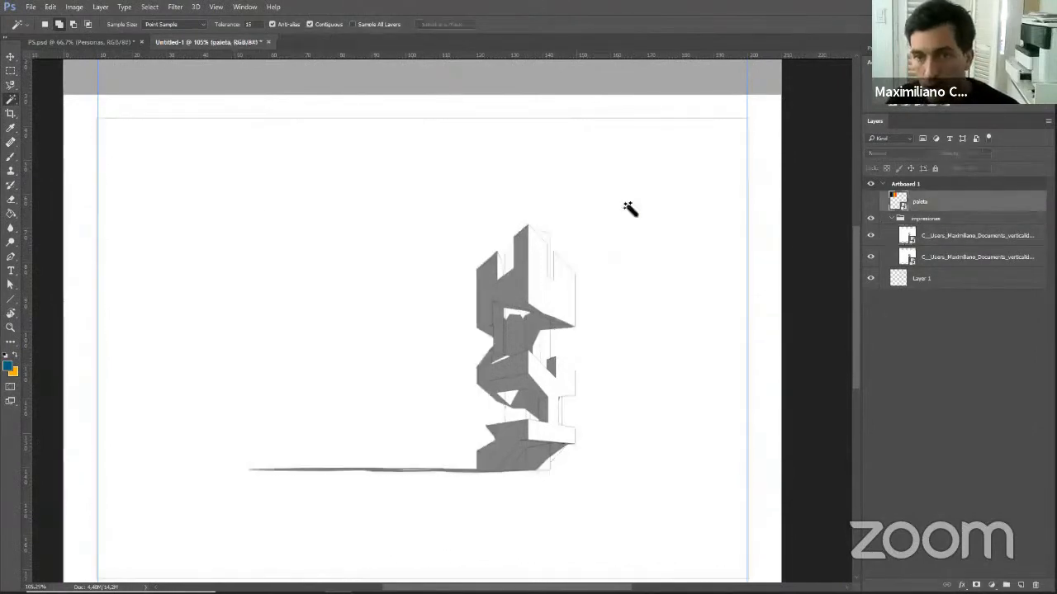
pyautogui.click(203, 184)
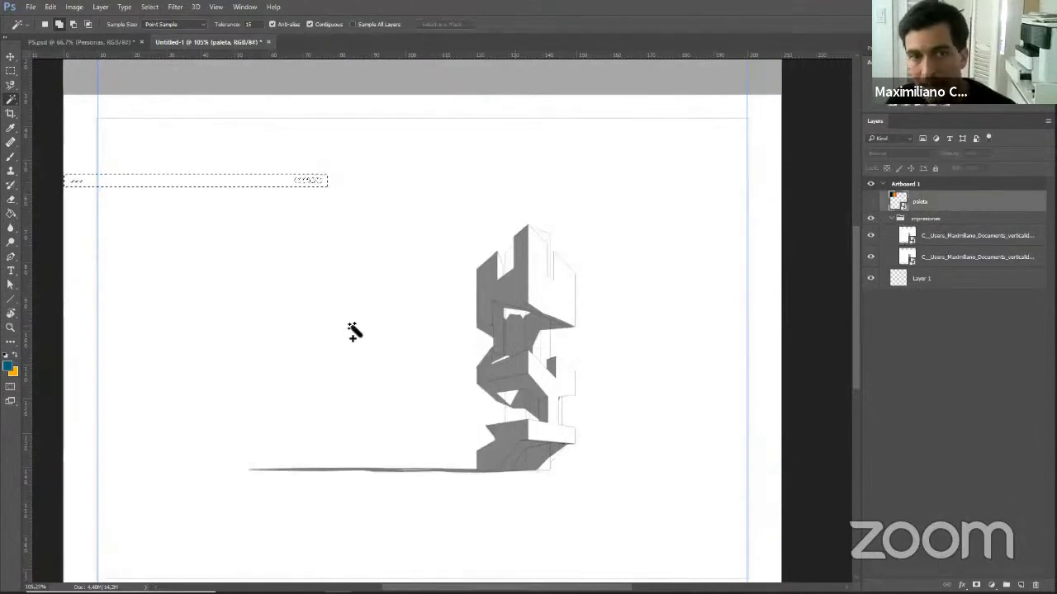
pyautogui.hotkey('ctrl', 'd')
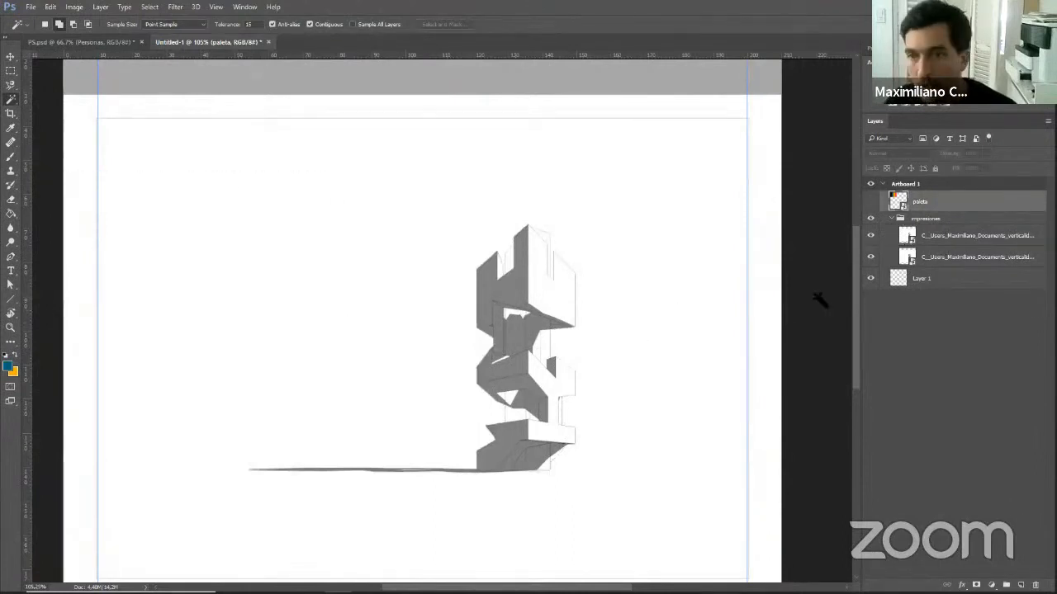
# Make the verticalidad bn layer active and select the white background around the tower with the Magic Wand.
pyautogui.click(948, 241)
pyautogui.click(182, 206)
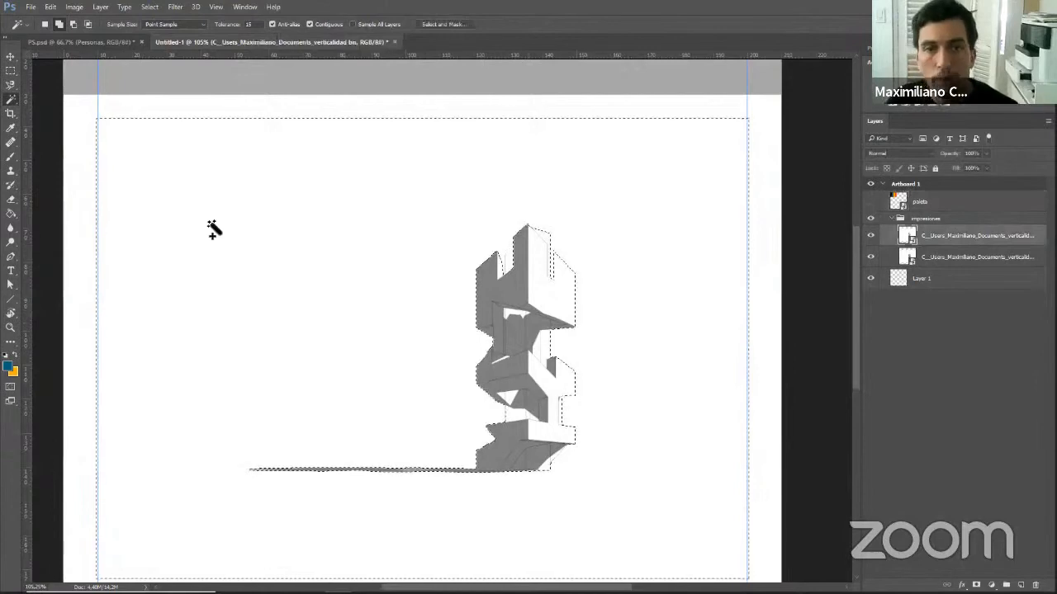
# Examine at pixel level how the selection edge follows the recess below the tower's upper block, and check the whole outline.
pyautogui.scroll(-3, 377, 260)
pyautogui.scroll(6, 453, 302)
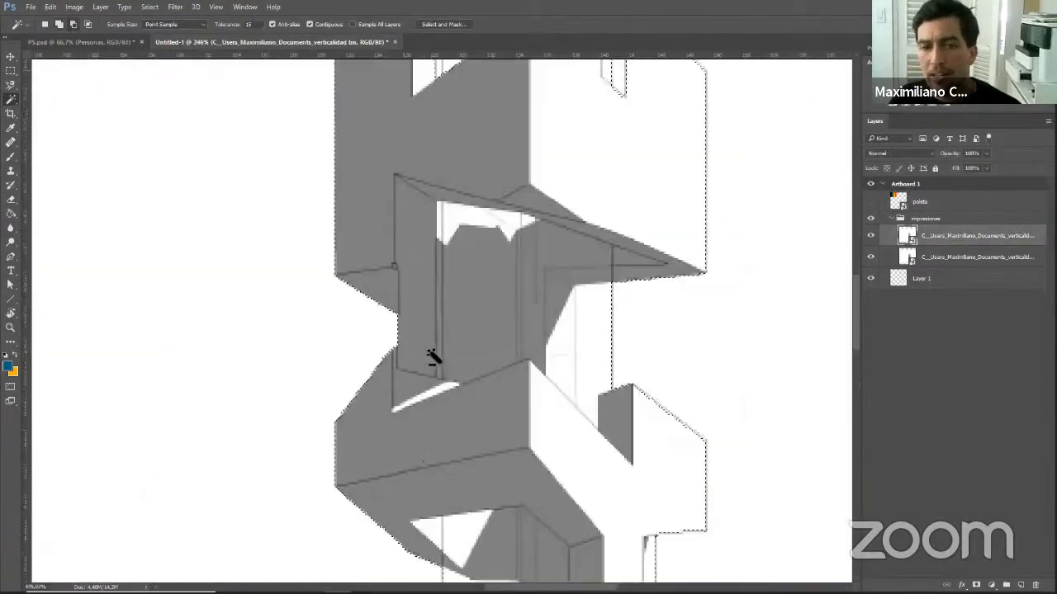
pyautogui.scroll(5, 361, 344)
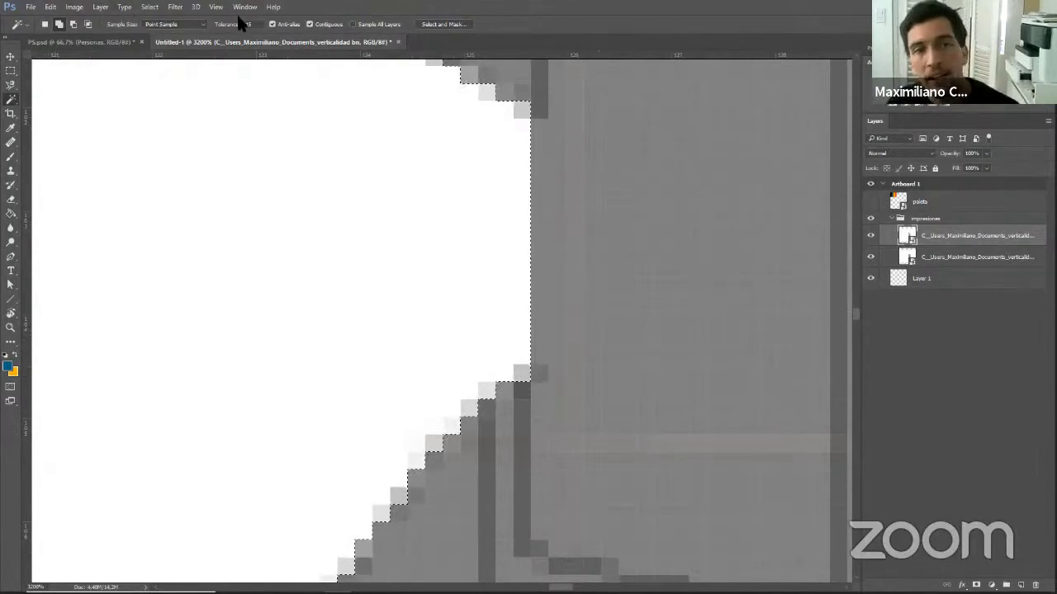
pyautogui.scroll(-3, 403, 294)
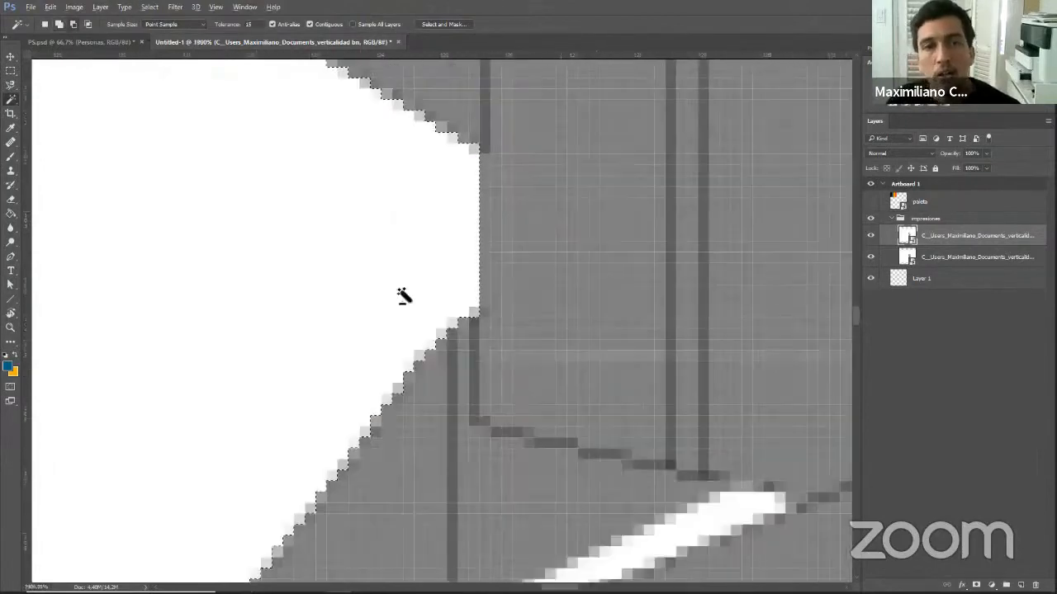
pyautogui.scroll(-2, 402, 295)
pyautogui.scroll(-3, 401, 294)
pyautogui.scroll(-2, 236, 184)
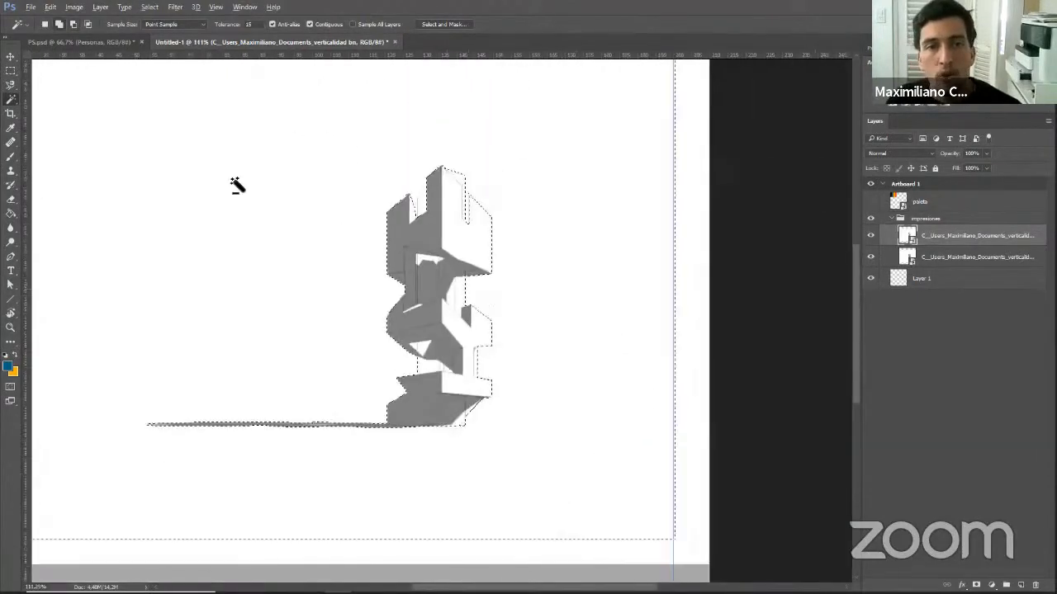
# Clear the current selection and try selecting the upper block's grey shaded face on the black-and-white print with a Magic Wand tolerance of 2.
pyautogui.scroll(1, 319, 218)
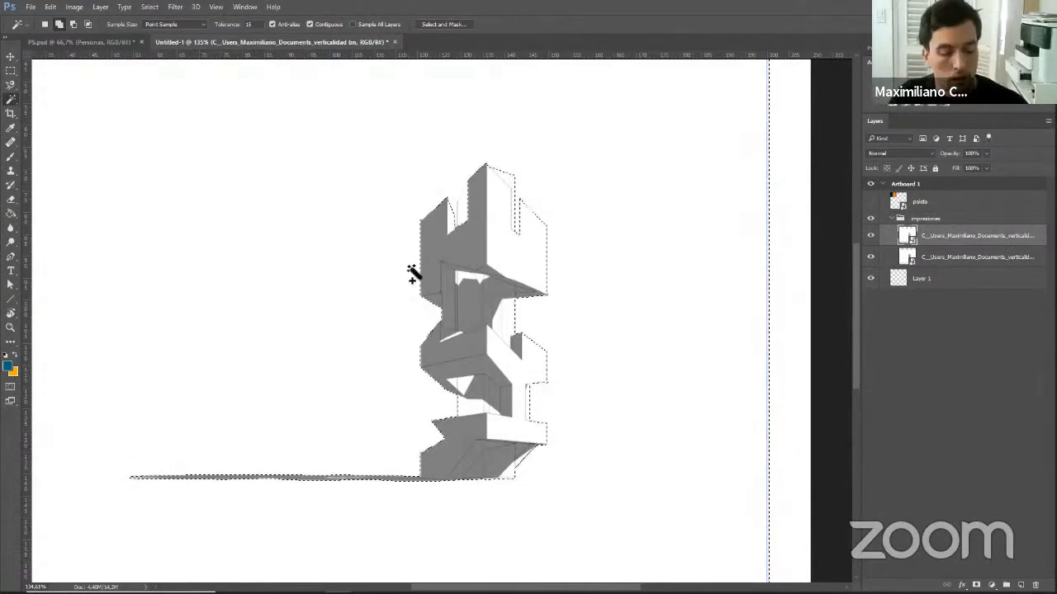
pyautogui.hotkey('ctrl', 'd')
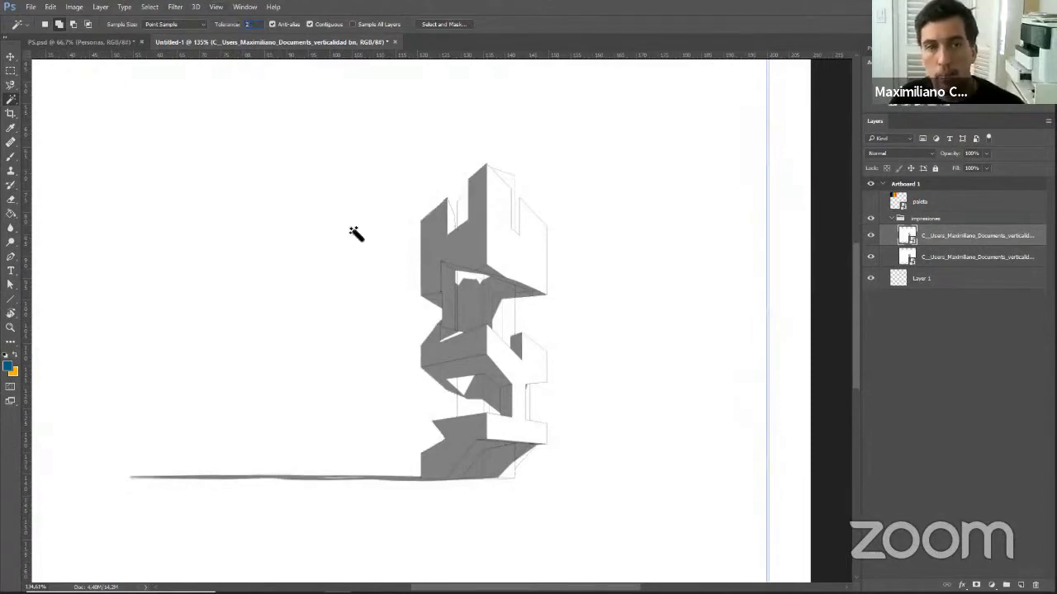
pyautogui.scroll(6, 493, 243)
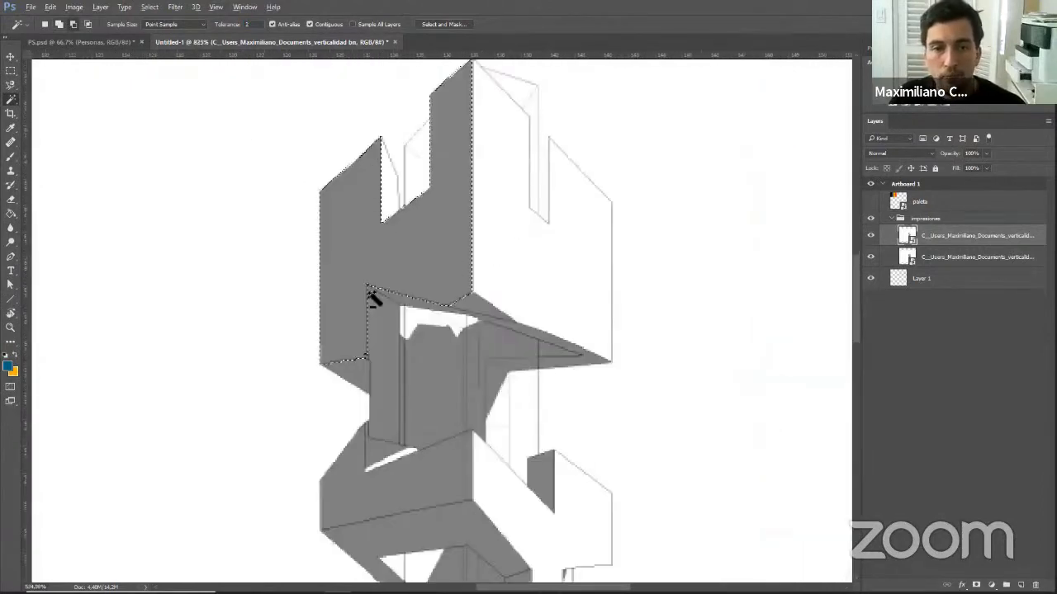
pyautogui.scroll(4, 472, 347)
pyautogui.scroll(-3, 479, 345)
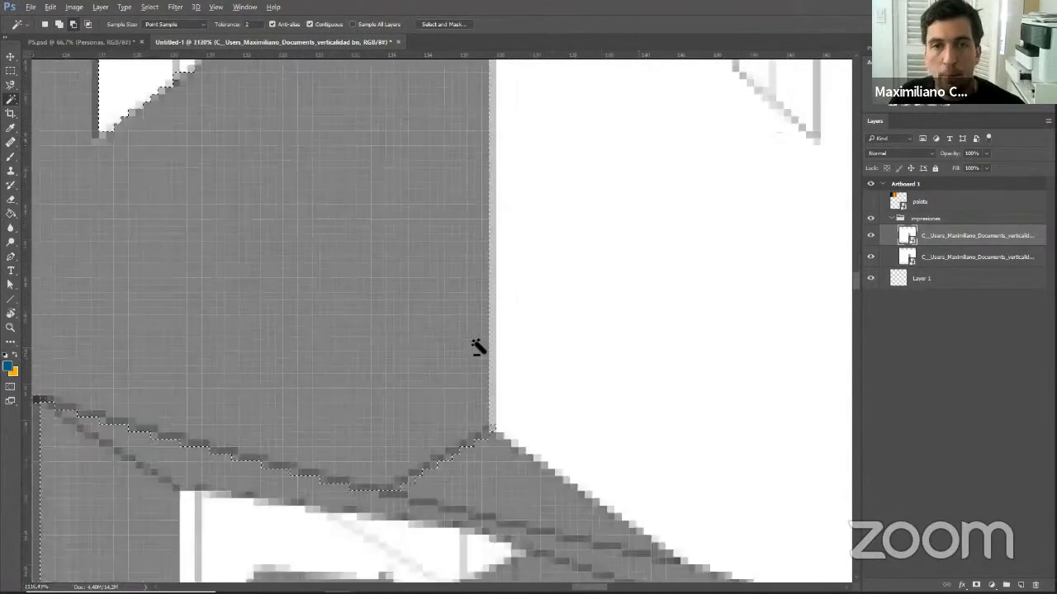
pyautogui.hotkey('ctrl', 'd')
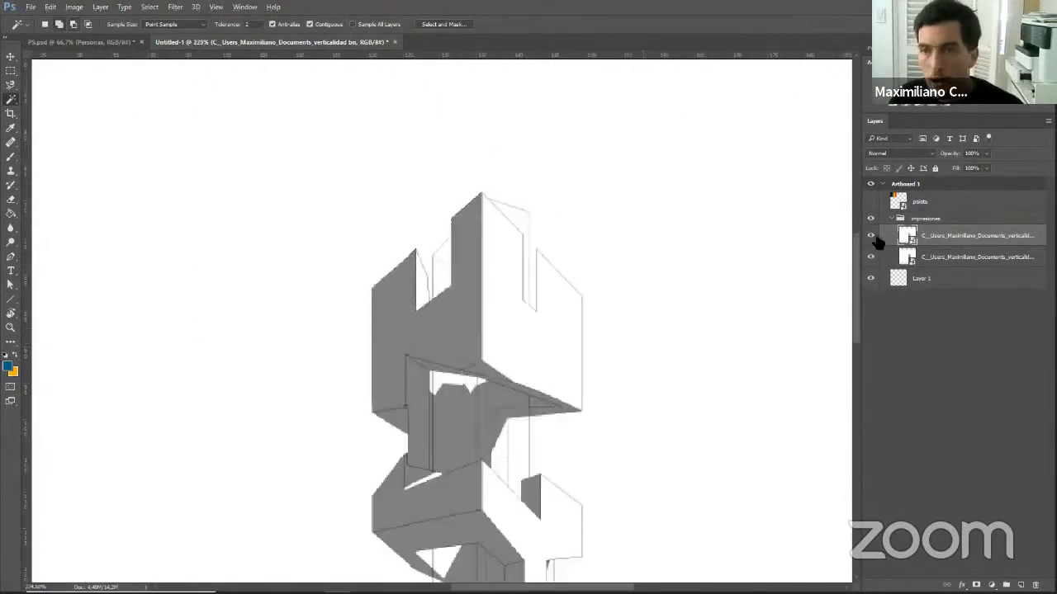
# Hide the "verticalidad bn" layer and try selecting the upper block's dark face on the colour print with tolerance 2.
pyautogui.click(872, 236)
pyautogui.click(924, 259)
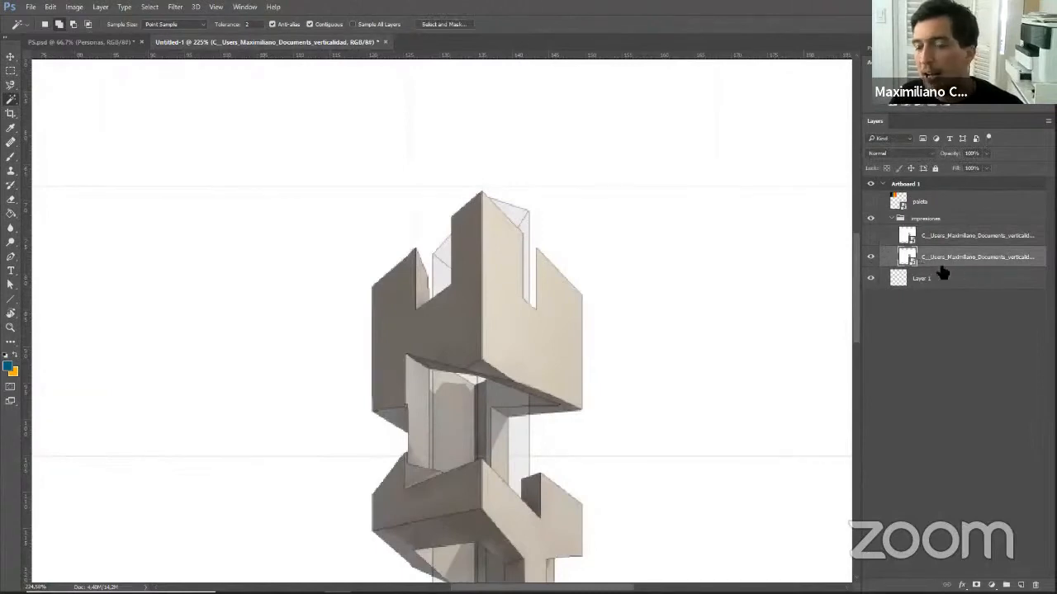
pyautogui.scroll(2, 385, 355)
pyautogui.click(437, 330)
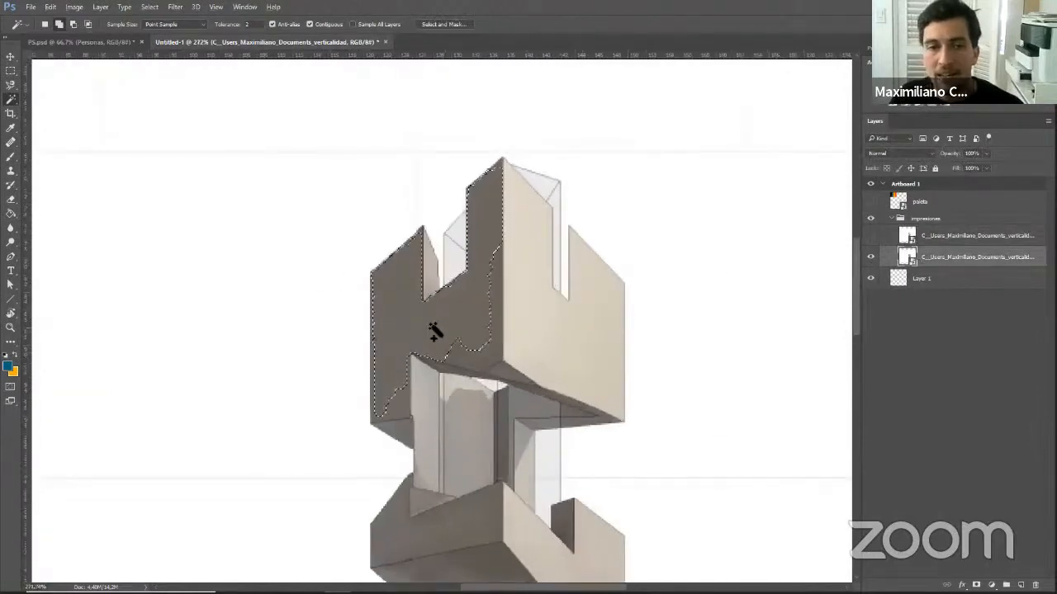
pyautogui.scroll(2, 466, 353)
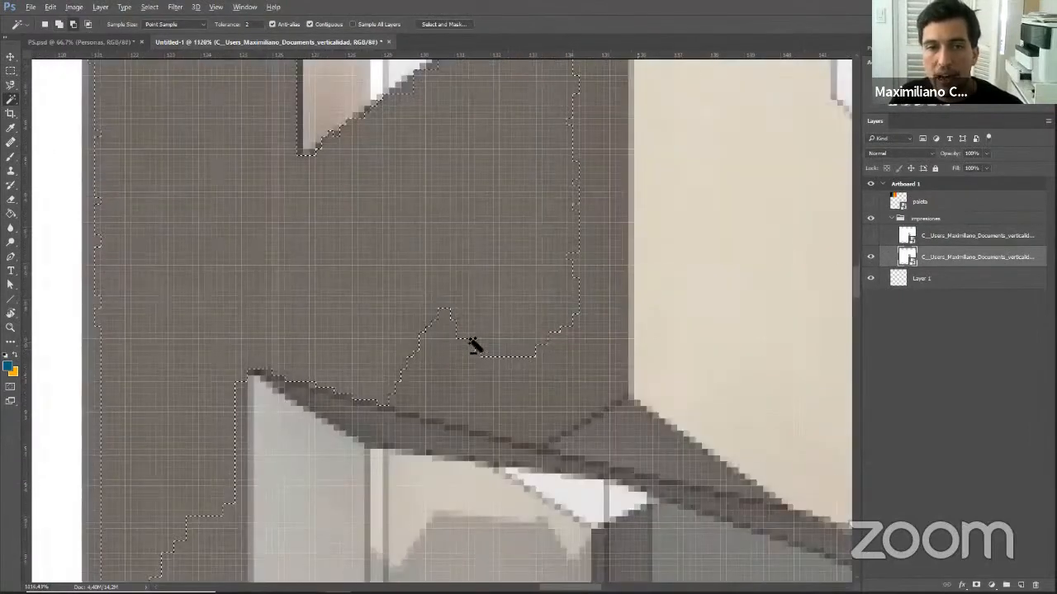
pyautogui.scroll(-3, 371, 462)
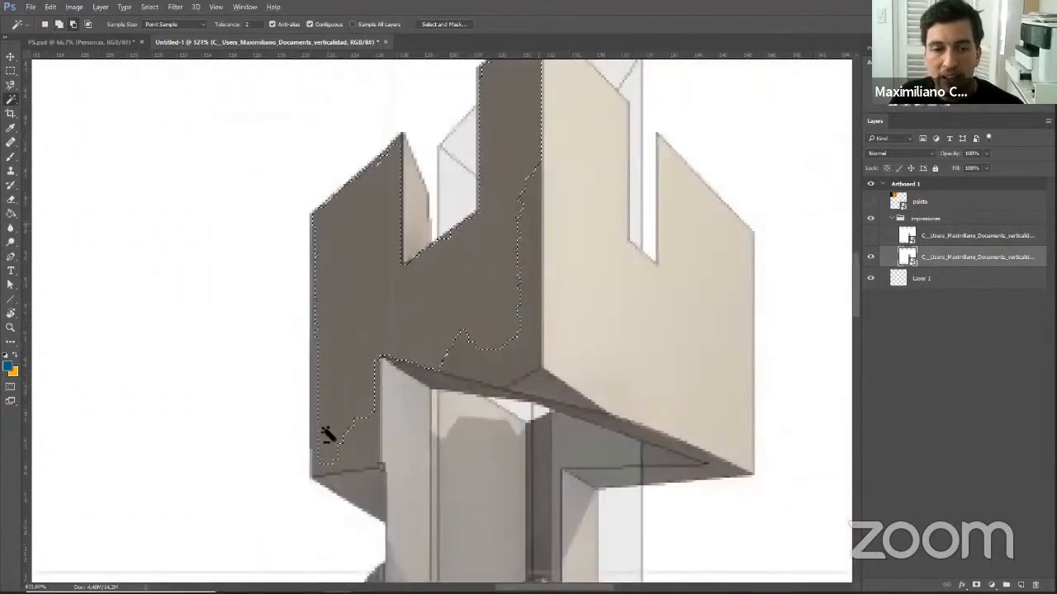
pyautogui.scroll(8, 330, 424)
pyautogui.scroll(-8, 330, 418)
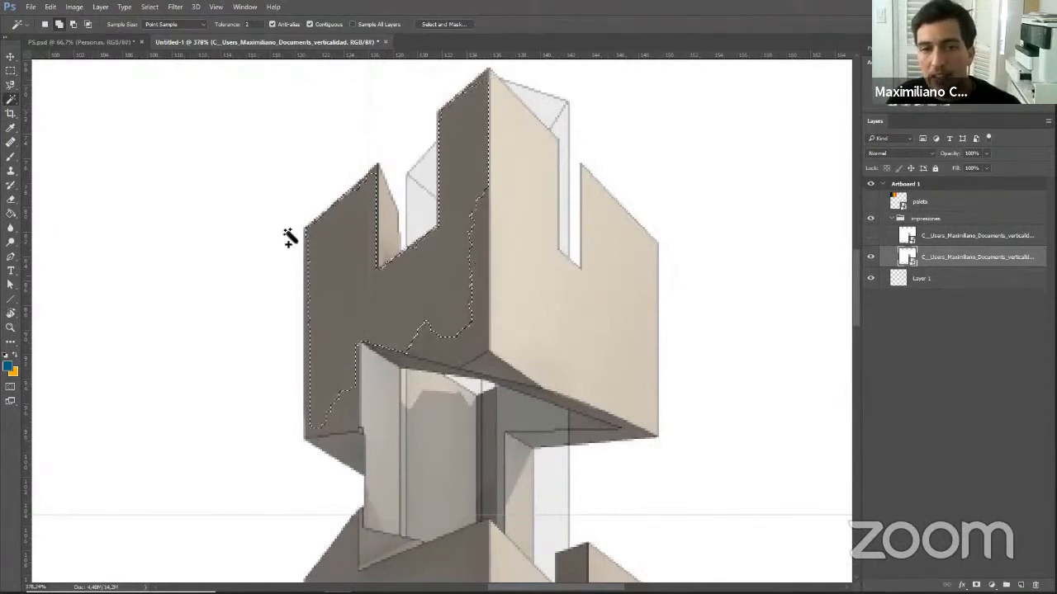
# Try selecting the colour tower's dark upper face with a Magic Wand tolerance of 35, and clear the selection.
pyautogui.click(58, 24)
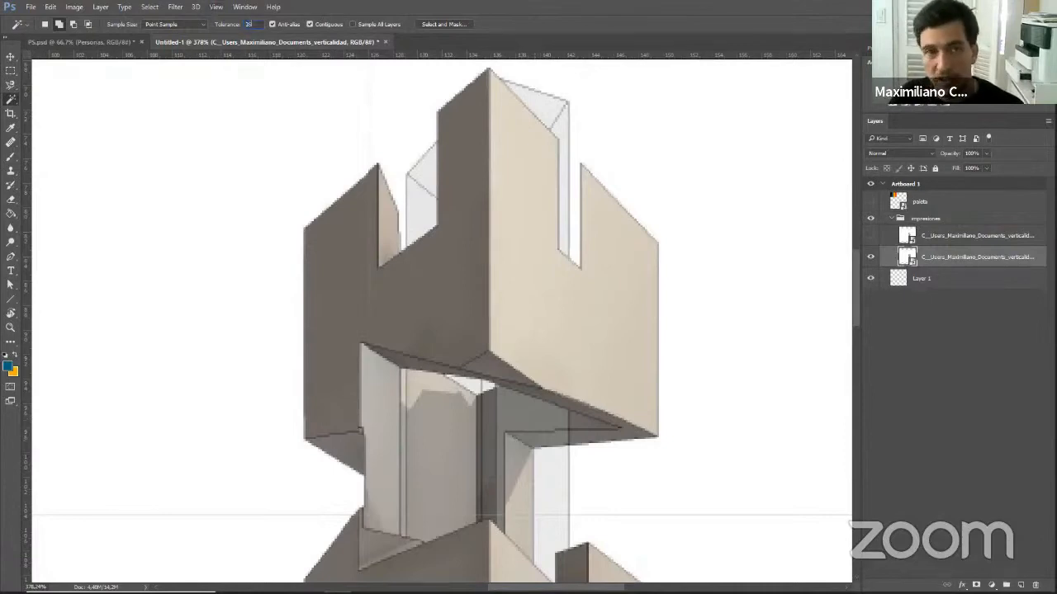
pyautogui.click(442, 287)
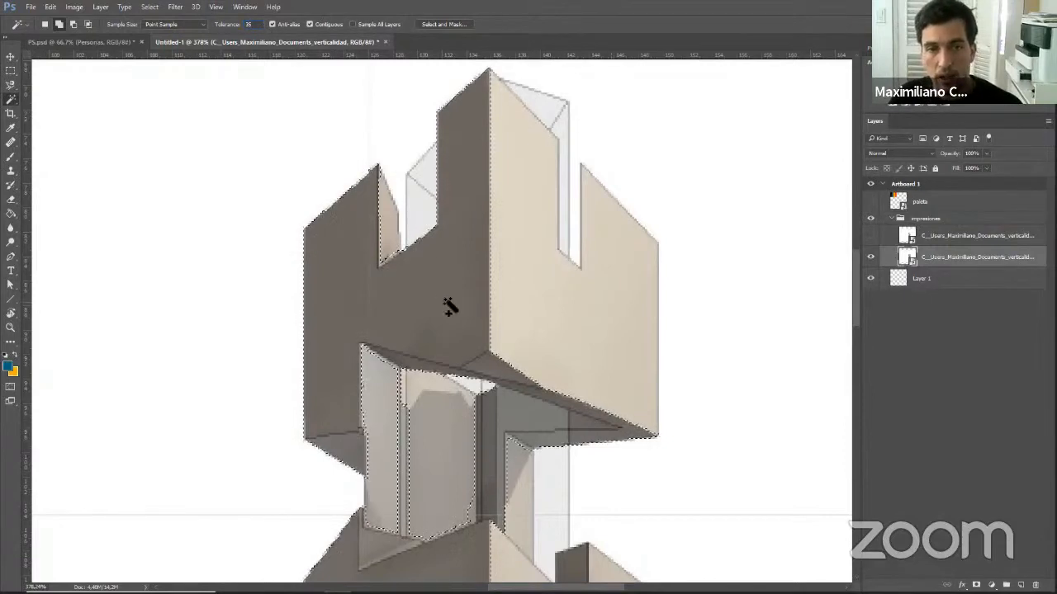
pyautogui.scroll(-2, 448, 303)
pyautogui.scroll(5, 438, 402)
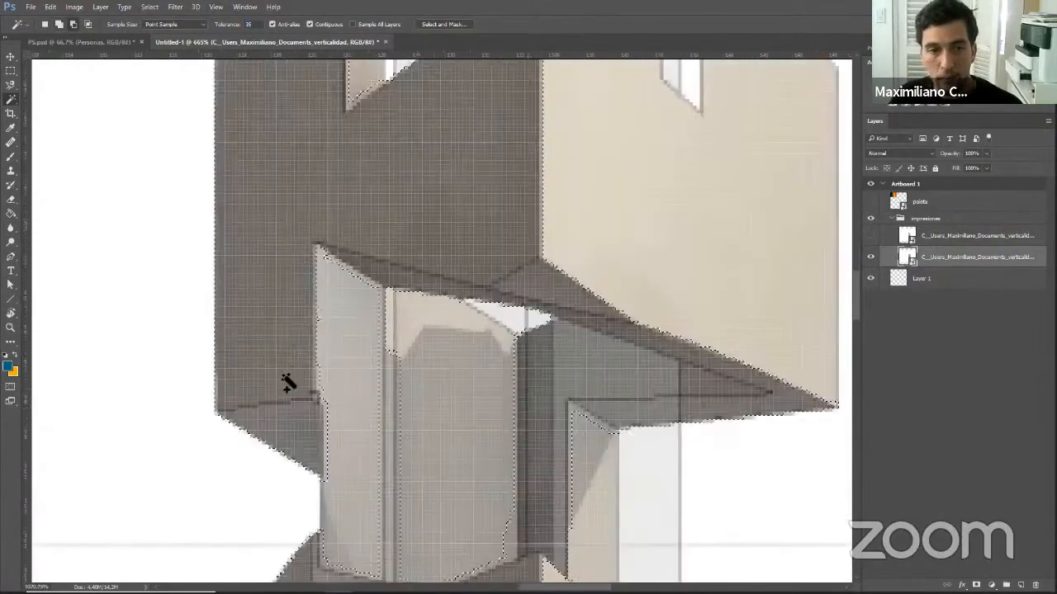
pyautogui.scroll(3, 372, 396)
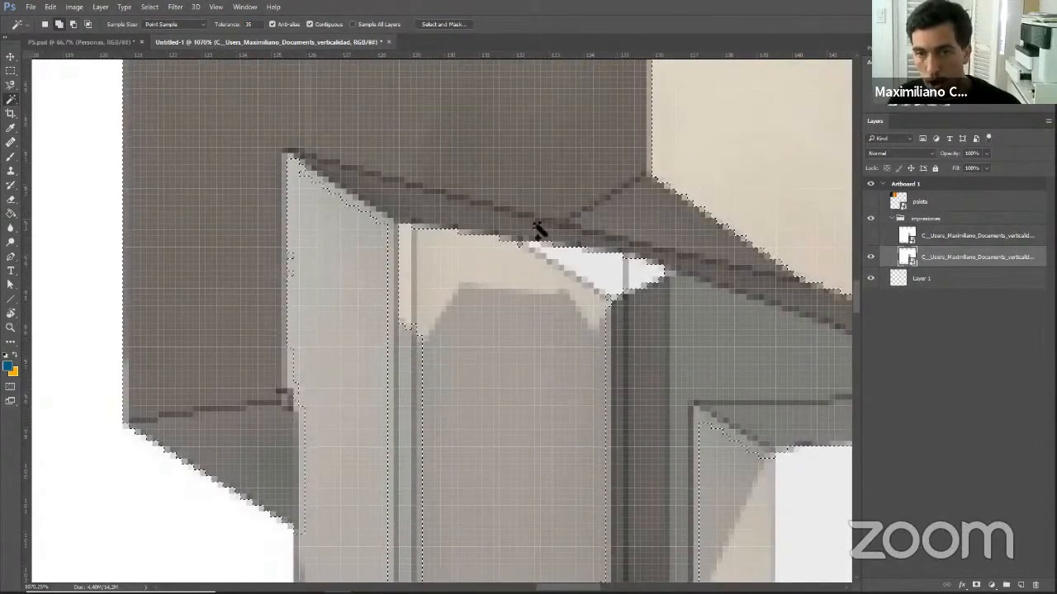
pyautogui.scroll(-6, 397, 262)
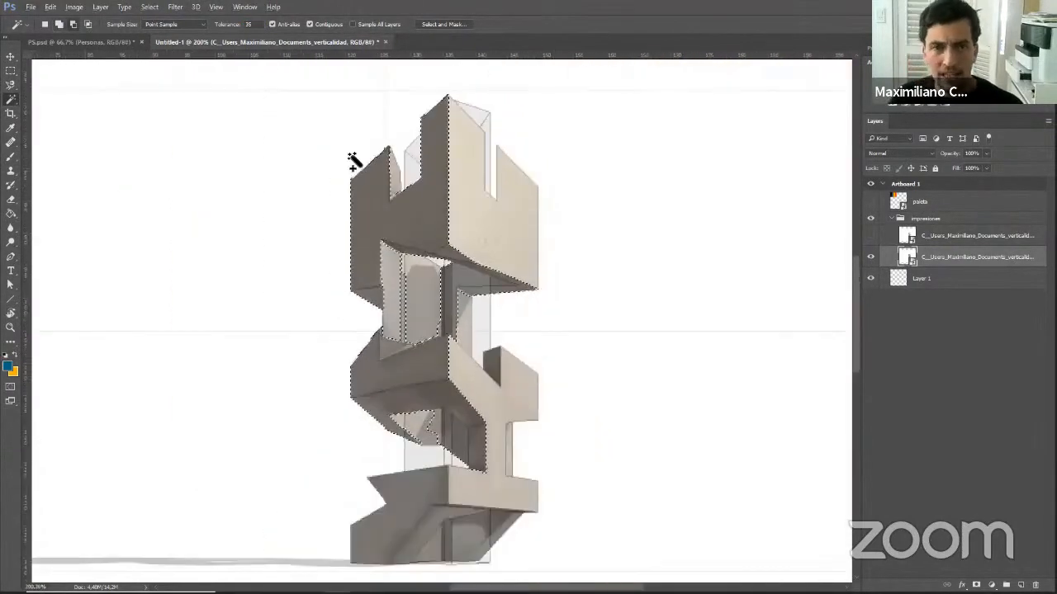
pyautogui.hotkey('ctrl', 'd')
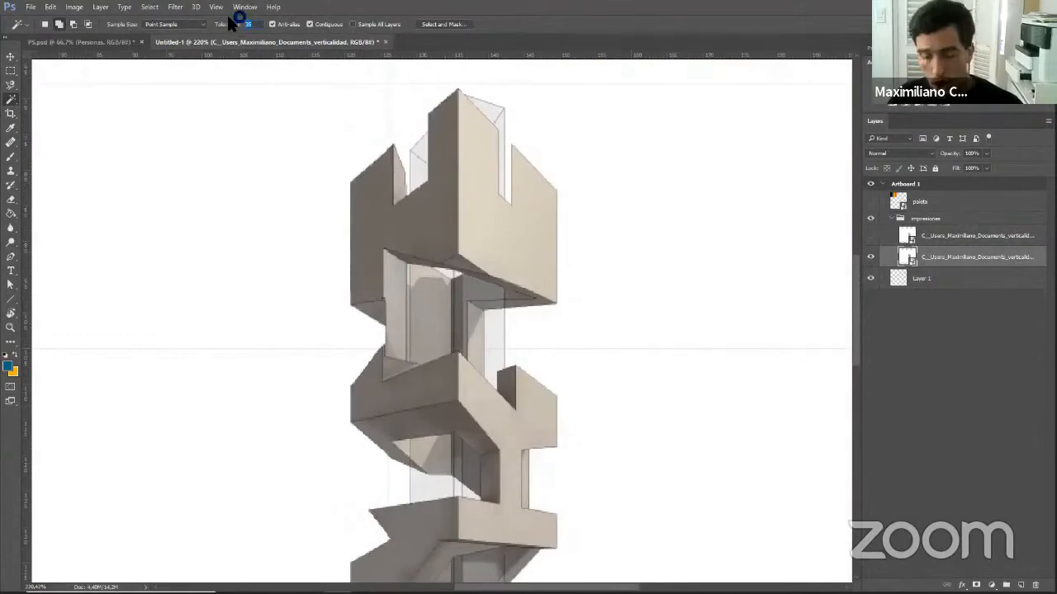
# Select the colour tower's dark upper face with a Magic Wand tolerance of 15 and check the selection edges.
pyautogui.write('15')
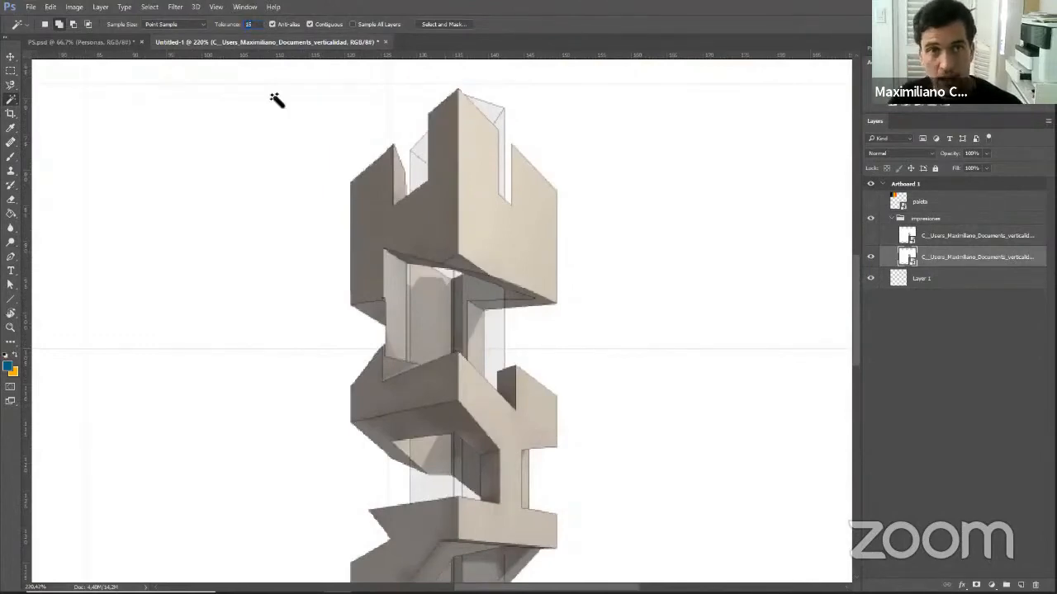
pyautogui.click(470, 339)
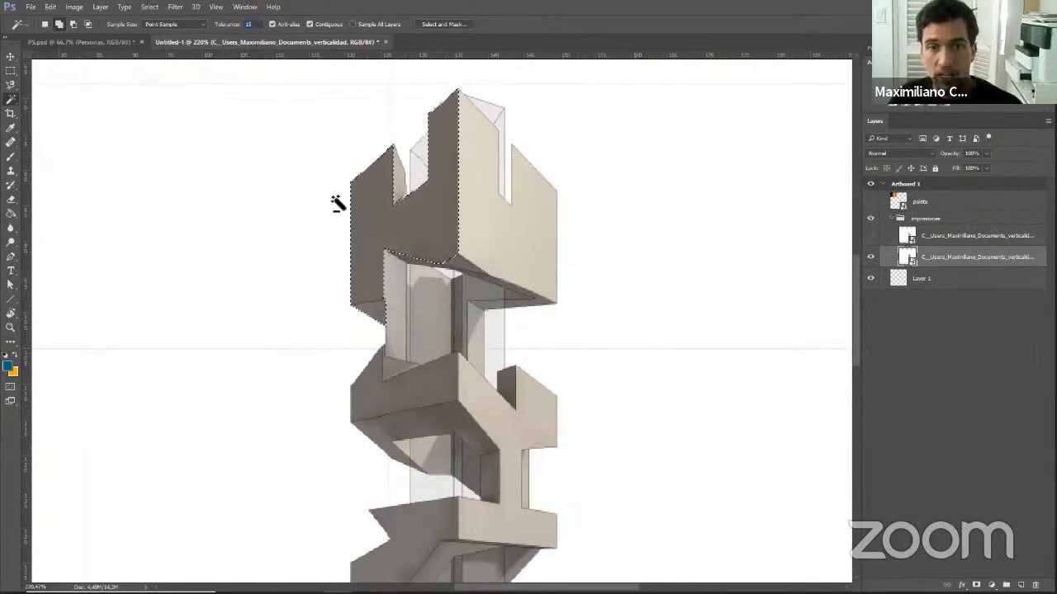
pyautogui.scroll(3, 338, 207)
pyautogui.scroll(2, 383, 242)
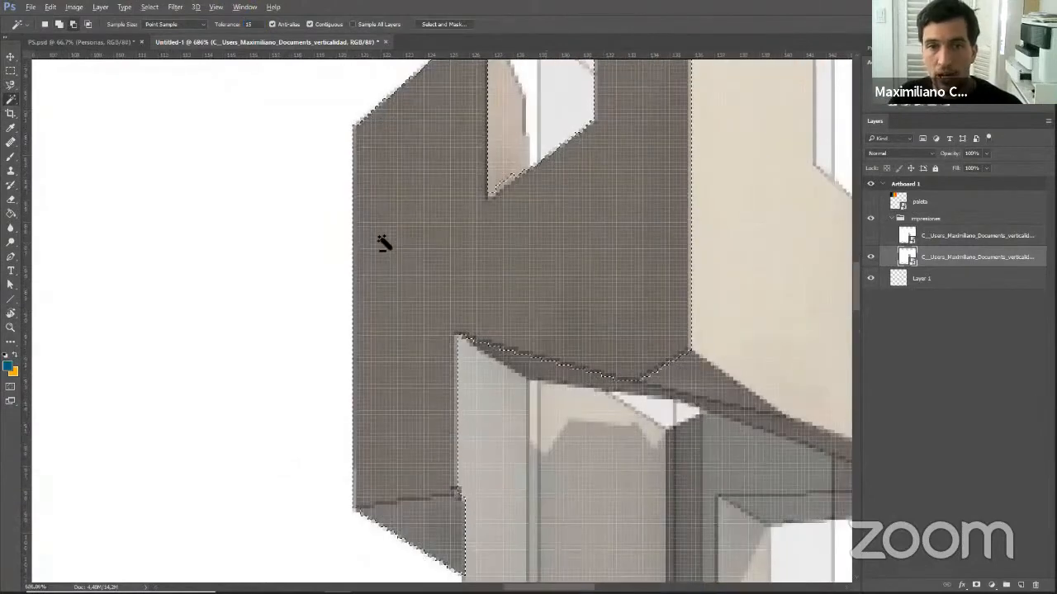
pyautogui.scroll(-3, 383, 242)
pyautogui.scroll(2, 400, 410)
pyautogui.scroll(4, 400, 410)
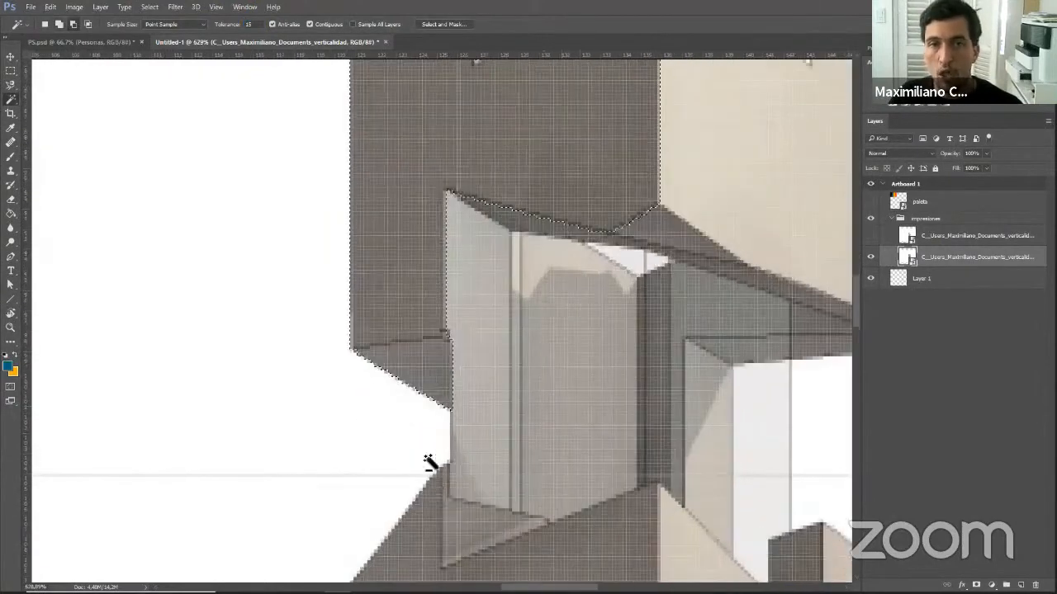
pyautogui.scroll(-3, 525, 263)
pyautogui.scroll(3, 413, 421)
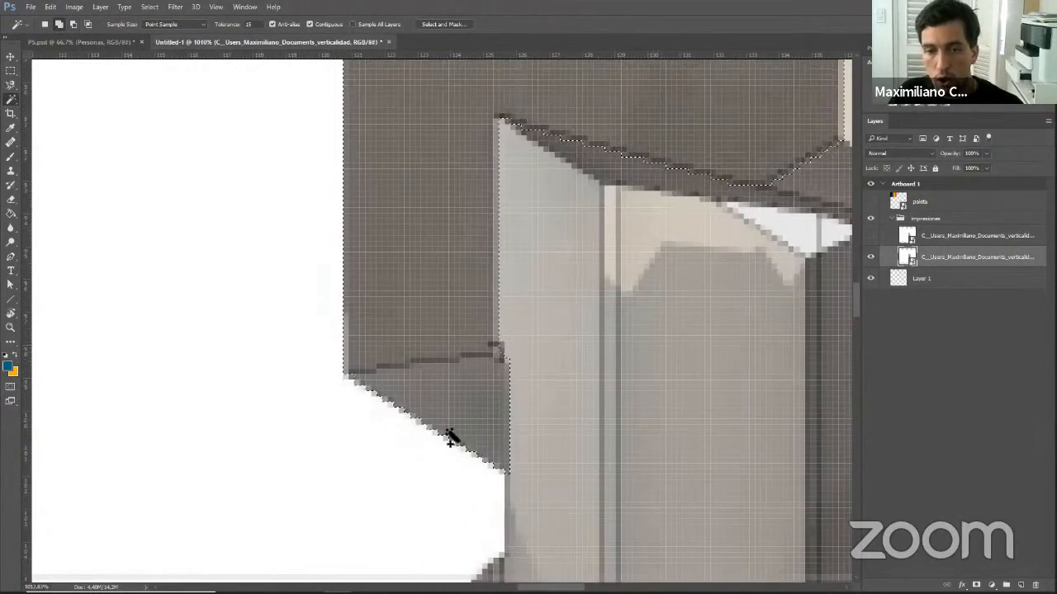
pyautogui.scroll(-3, 431, 405)
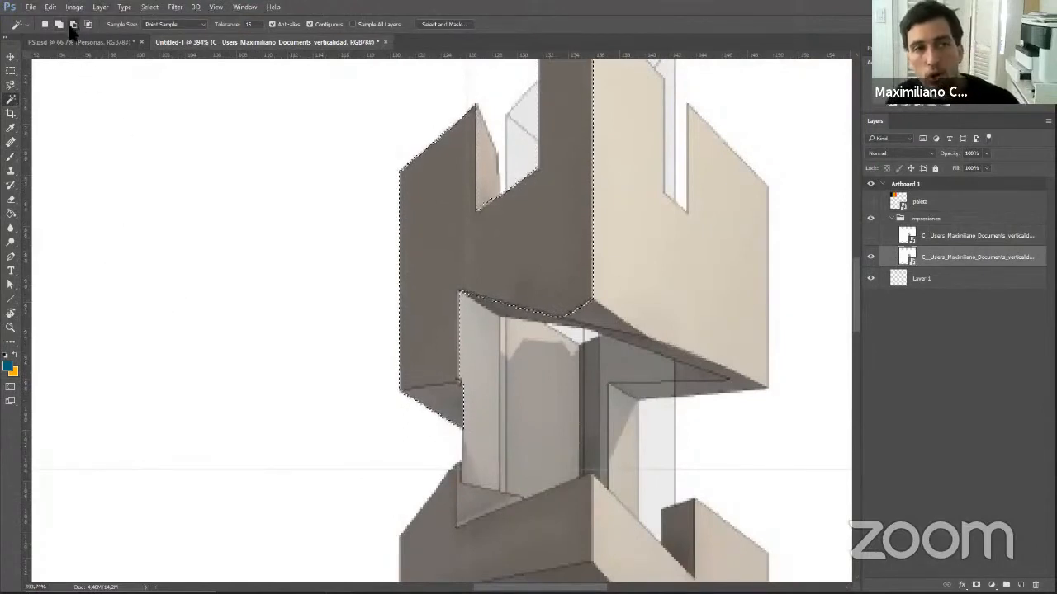
# Subtract the small underside facet from the upper-face selection using a tolerance of 5, and deselect everything after checking it.
pyautogui.moveTo(262, 28); pyautogui.dragTo(223, 29)
pyautogui.write('5')
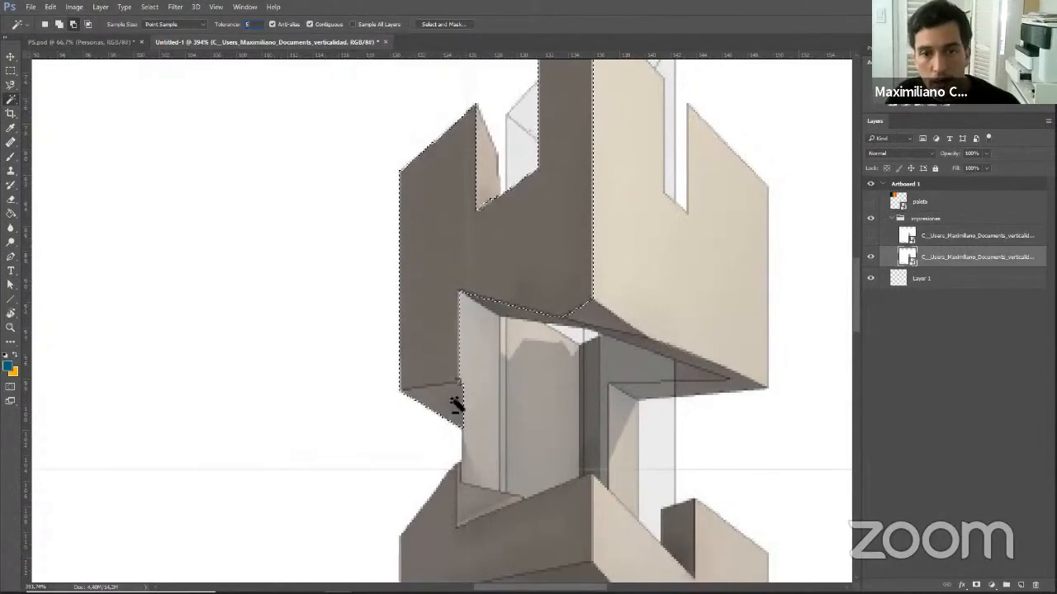
pyautogui.click(455, 404)
pyautogui.scroll(5, 455, 406)
pyautogui.scroll(4, 402, 399)
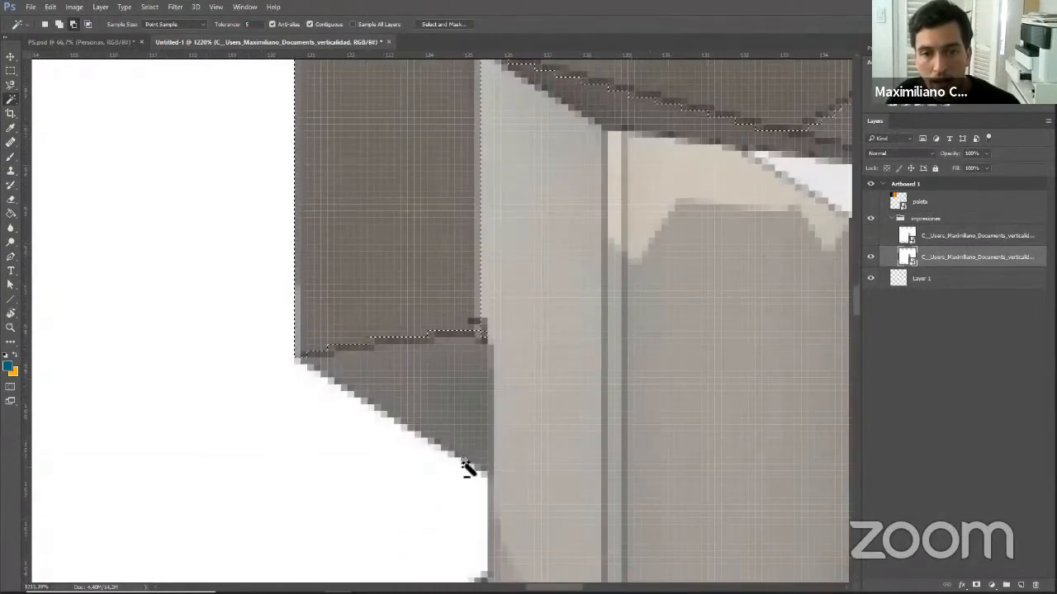
pyautogui.scroll(-8, 472, 405)
pyautogui.scroll(-1, 466, 406)
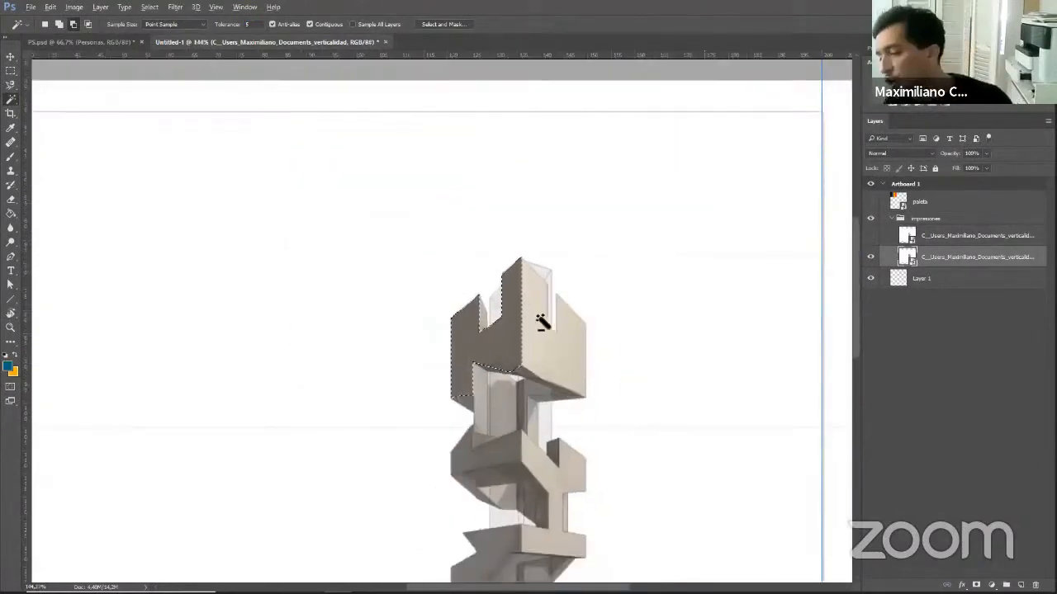
pyautogui.scroll(-2, 556, 287)
pyautogui.hotkey('ctrl', 'd')
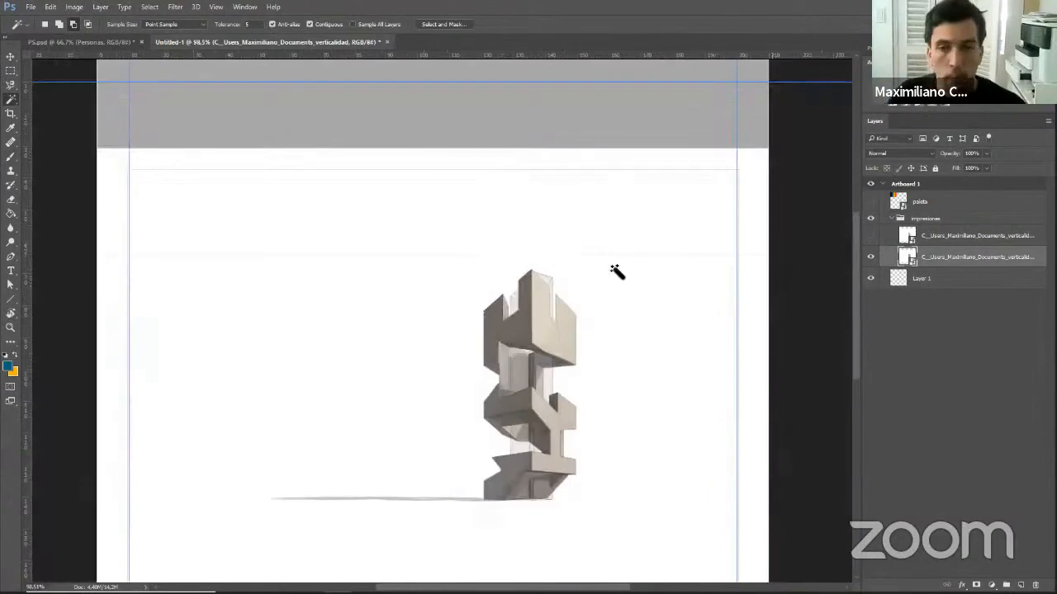
# Show the "verticalidad bn" layer again and make it the active layer.
pyautogui.click(870, 236)
pyautogui.click(941, 239)
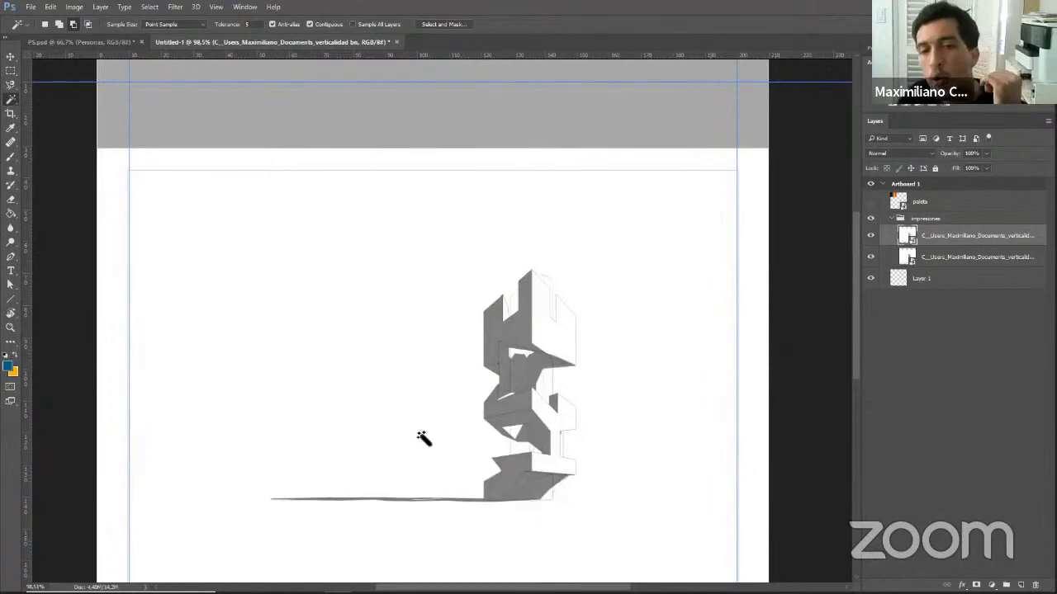
pyautogui.scroll(-2, 531, 288)
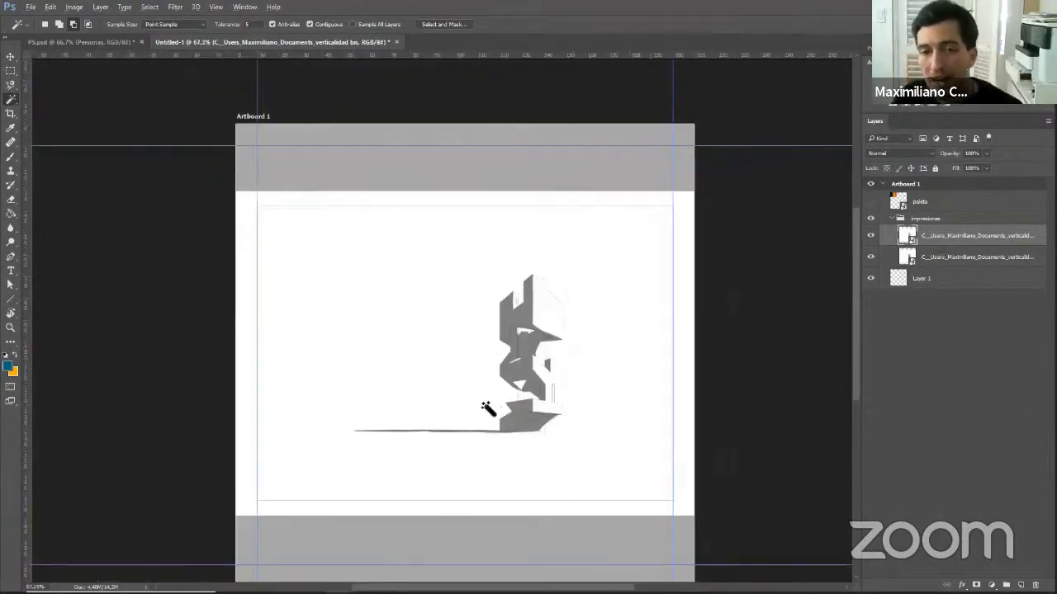
pyautogui.scroll(4, 488, 412)
pyautogui.scroll(-2, 558, 353)
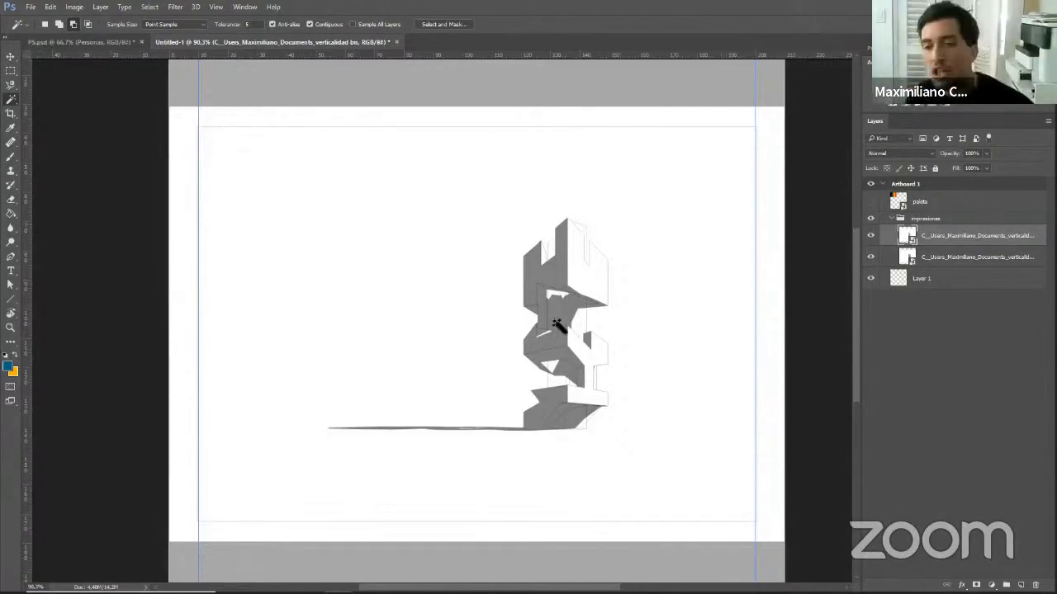
pyautogui.scroll(5, 597, 372)
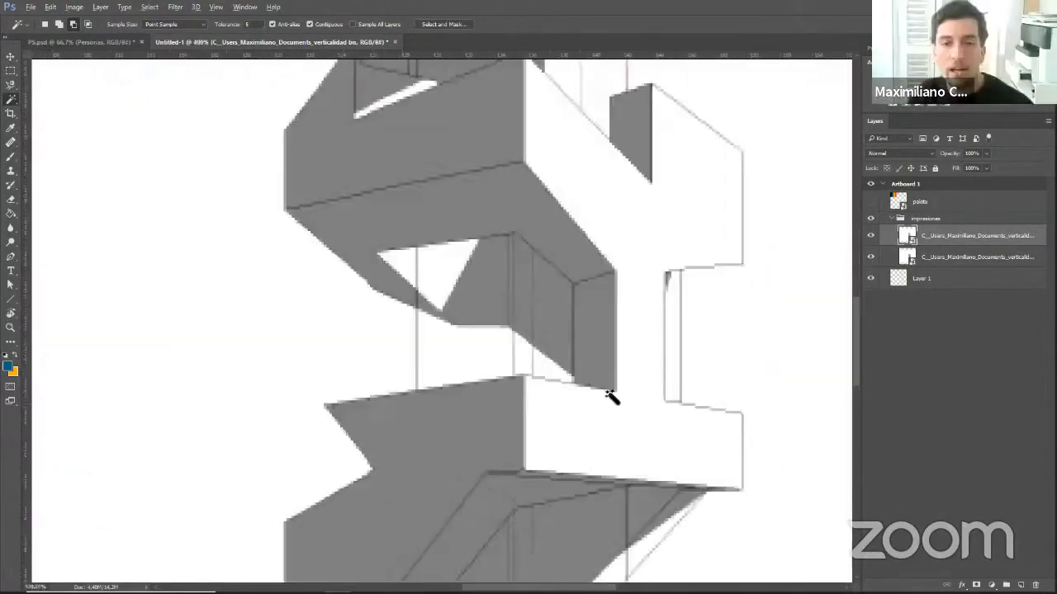
pyautogui.scroll(-5, 634, 380)
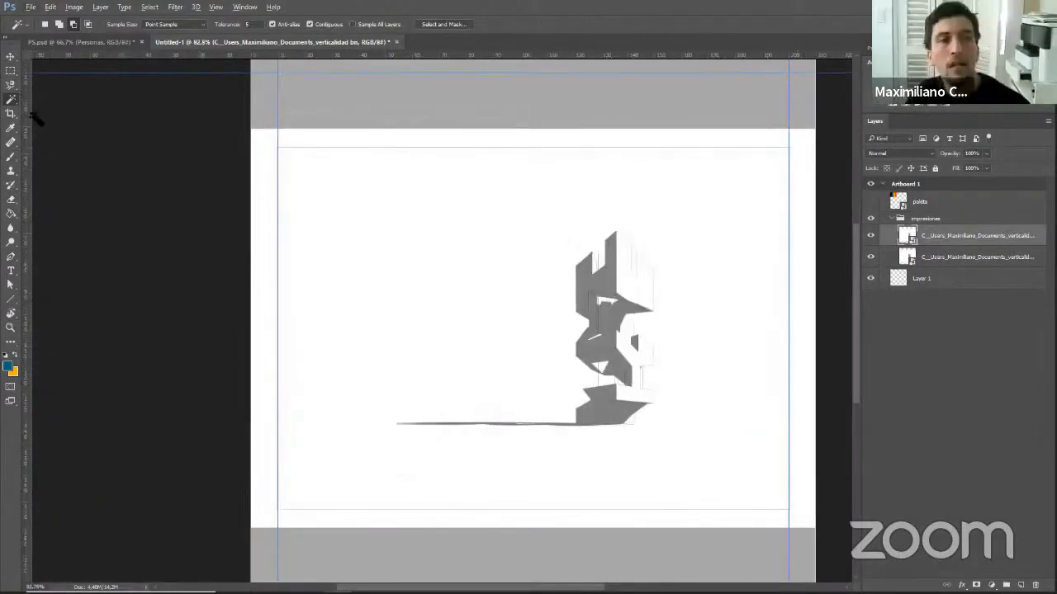
# Select the white background around the black-and-white tower with a Magic Wand tolerance of 10 and check its outline.
pyautogui.click(246, 24)
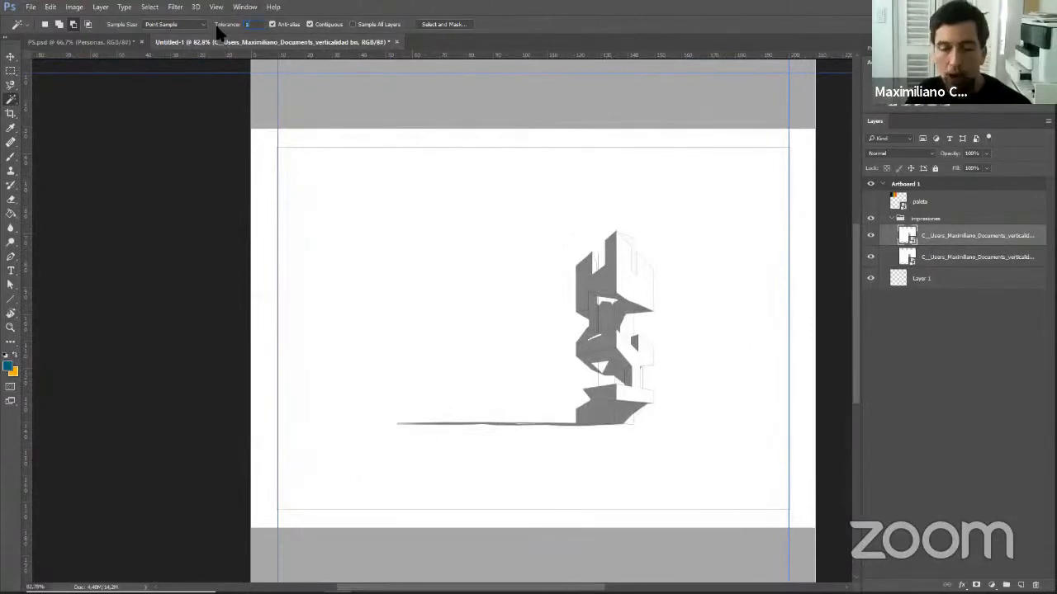
pyautogui.click(493, 245)
pyautogui.scroll(5, 660, 418)
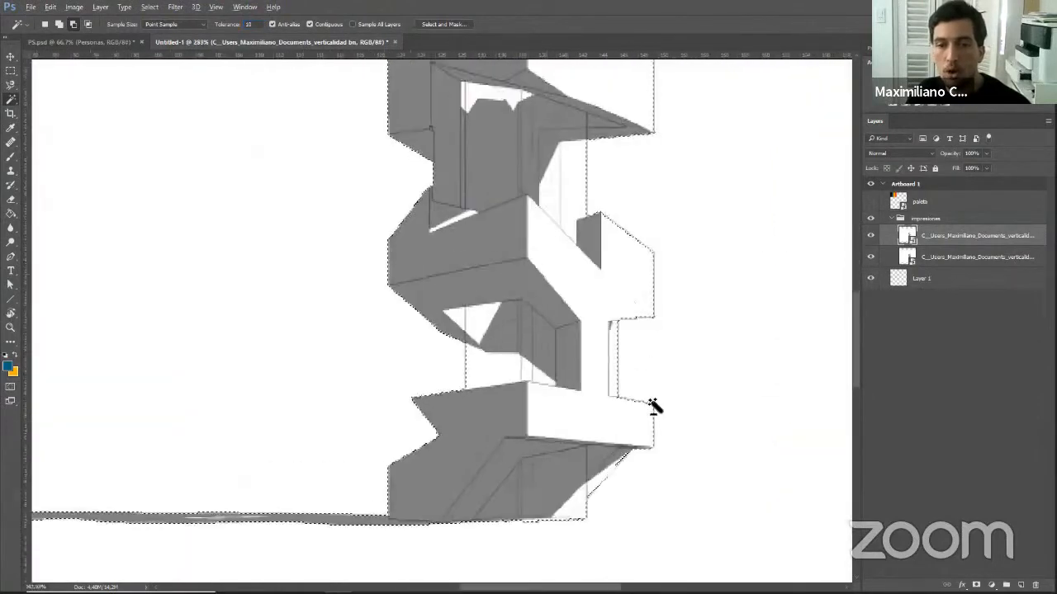
pyautogui.scroll(3, 654, 397)
pyautogui.scroll(-3, 658, 376)
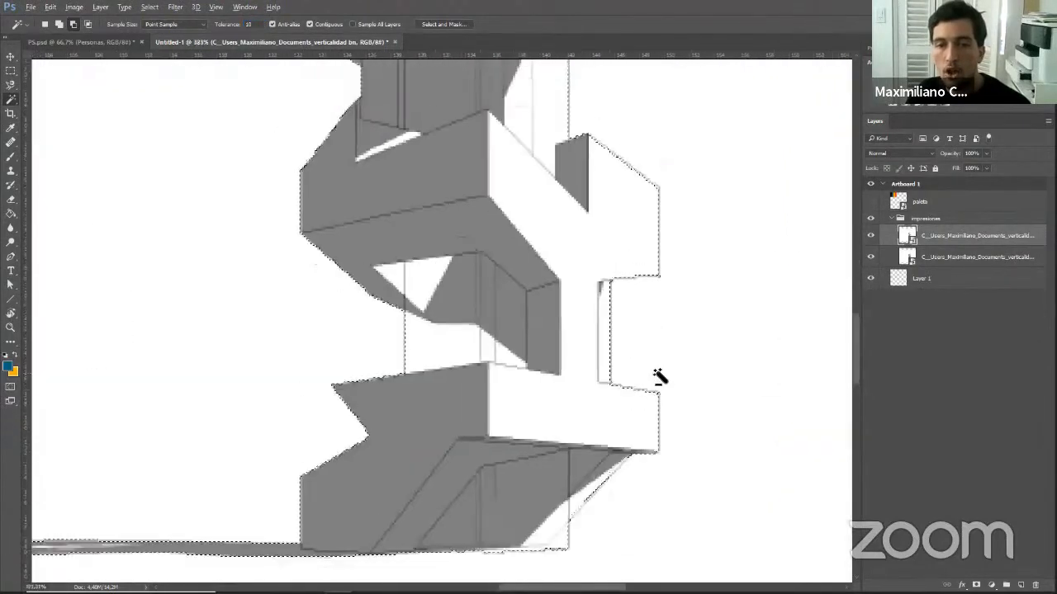
pyautogui.scroll(-5, 660, 373)
pyautogui.scroll(4, 640, 246)
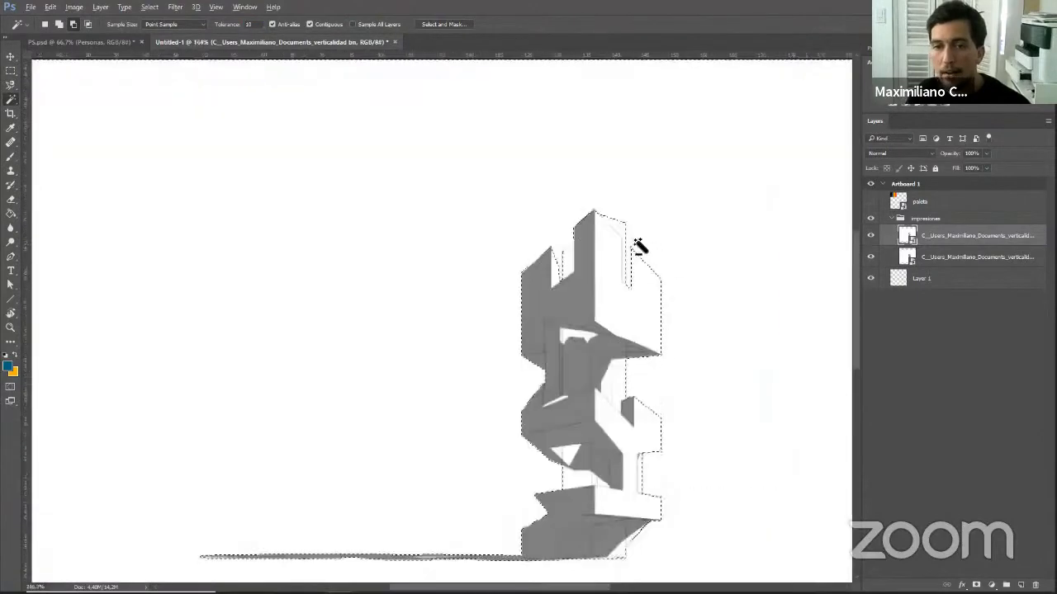
# Reselect the white background around the black-and-white tower with a Magic Wand tolerance of 2, check its outline, and deselect it.
pyautogui.scroll(9, 640, 246)
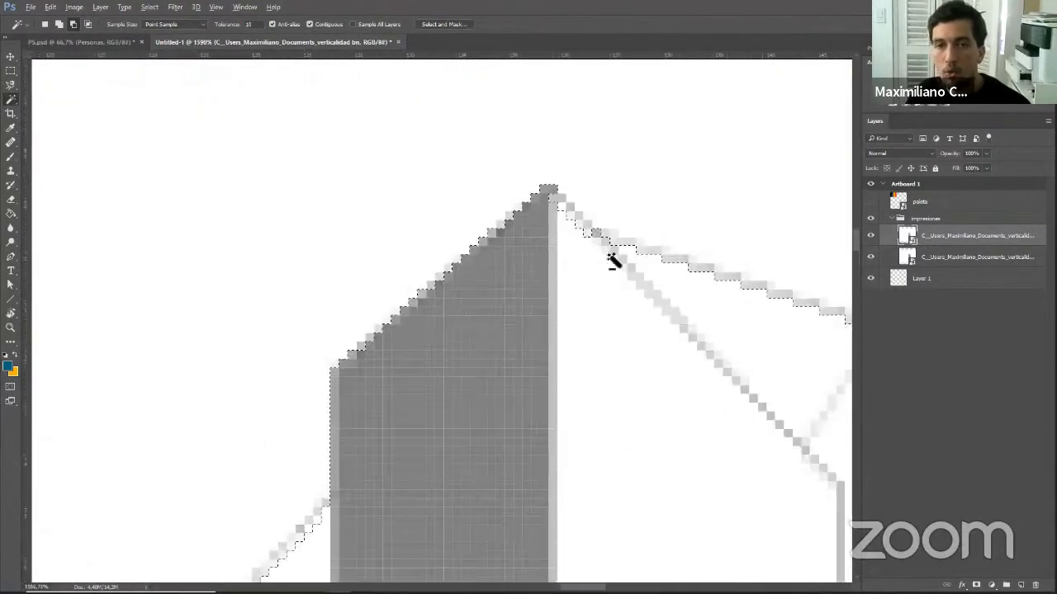
pyautogui.scroll(-9, 577, 209)
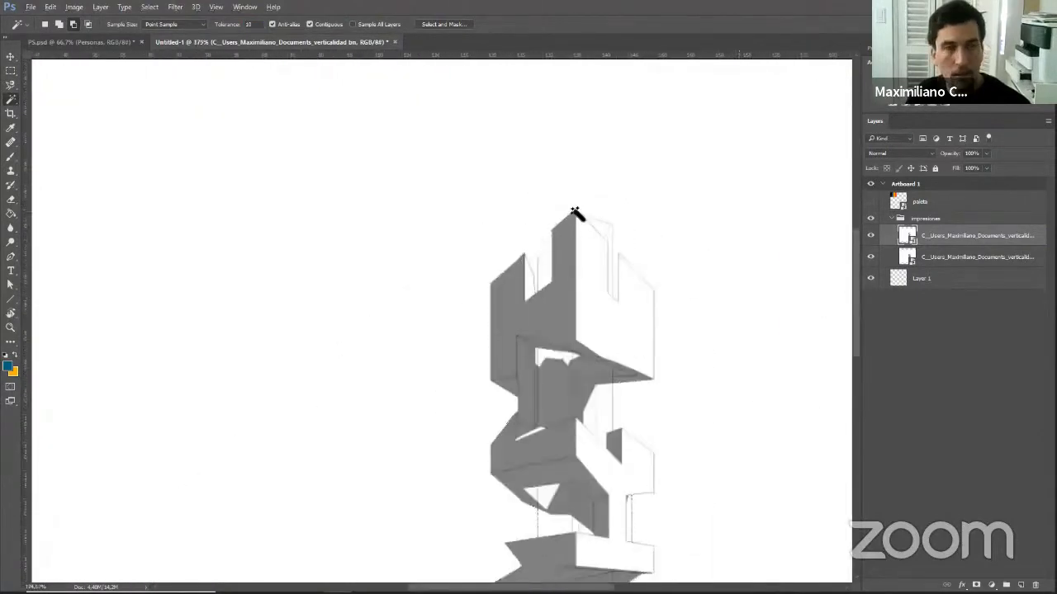
pyautogui.scroll(-2, 576, 209)
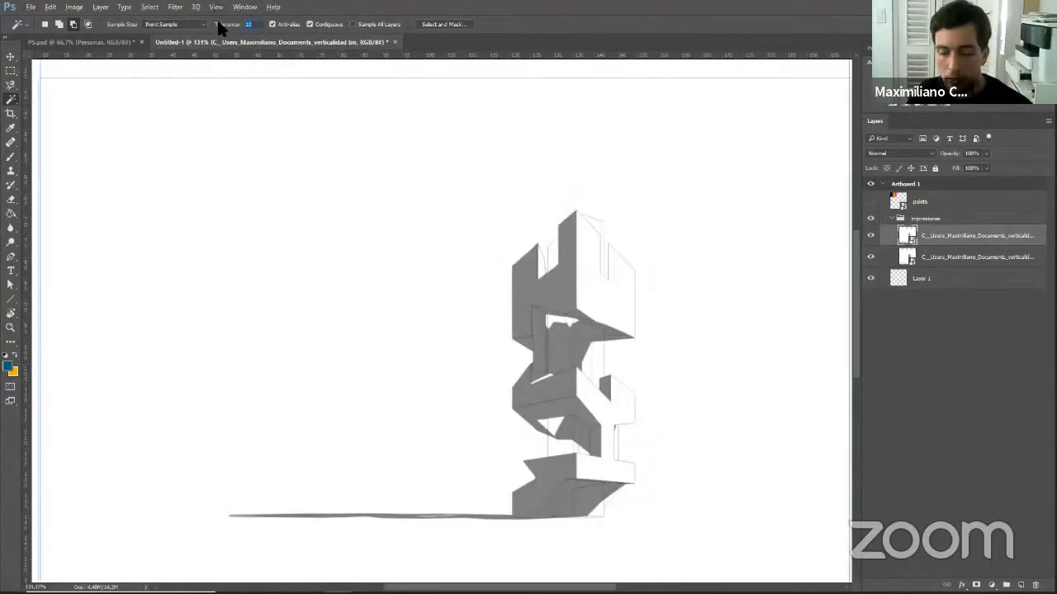
pyautogui.click(382, 199)
pyautogui.scroll(-3, 384, 201)
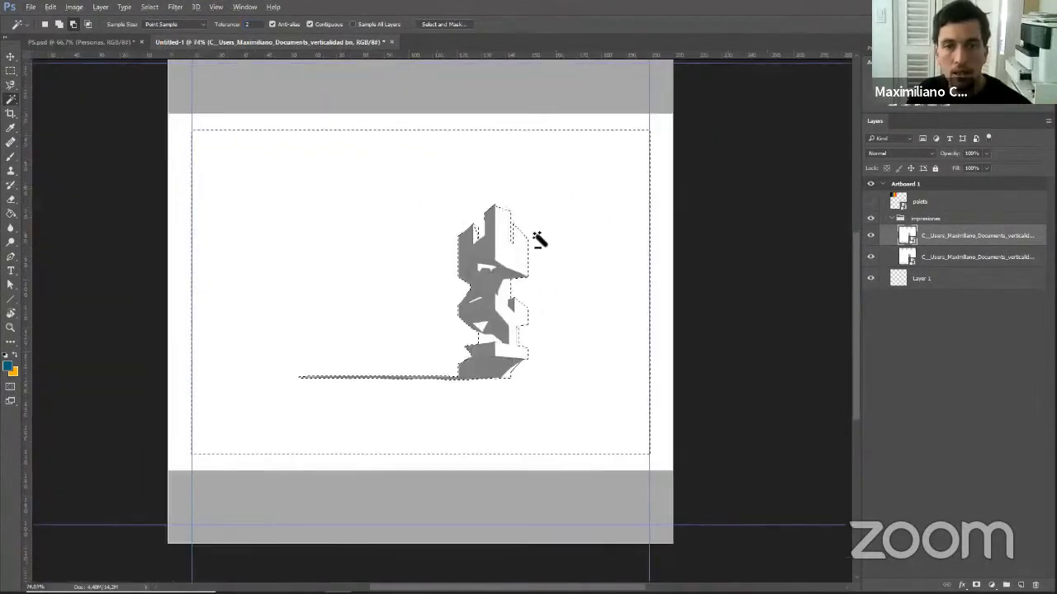
pyautogui.scroll(4, 535, 234)
pyautogui.scroll(3, 467, 188)
pyautogui.scroll(-5, 475, 185)
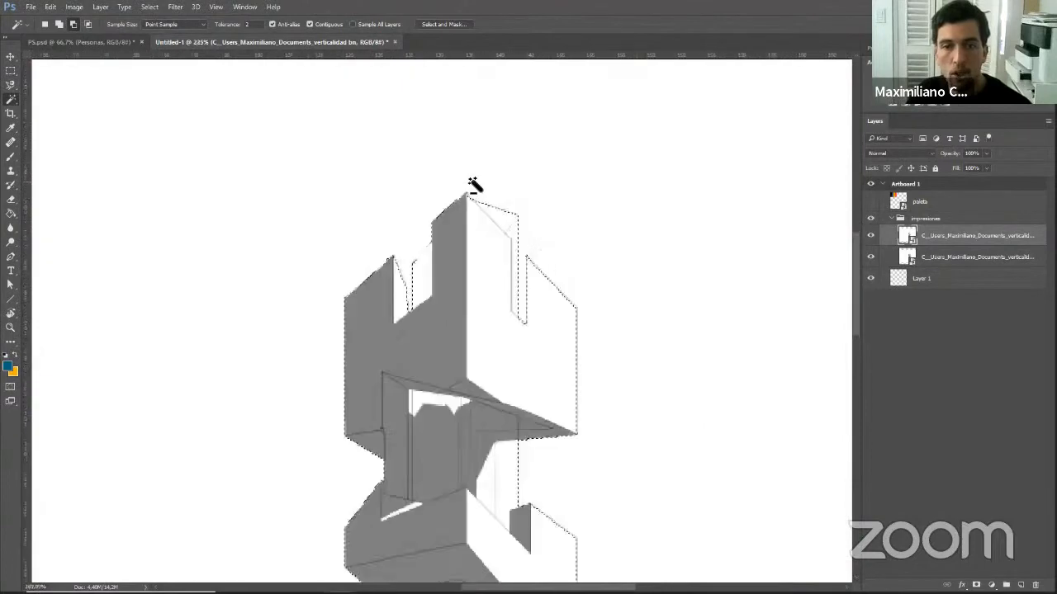
pyautogui.scroll(-2, 473, 184)
pyautogui.scroll(1, 290, 223)
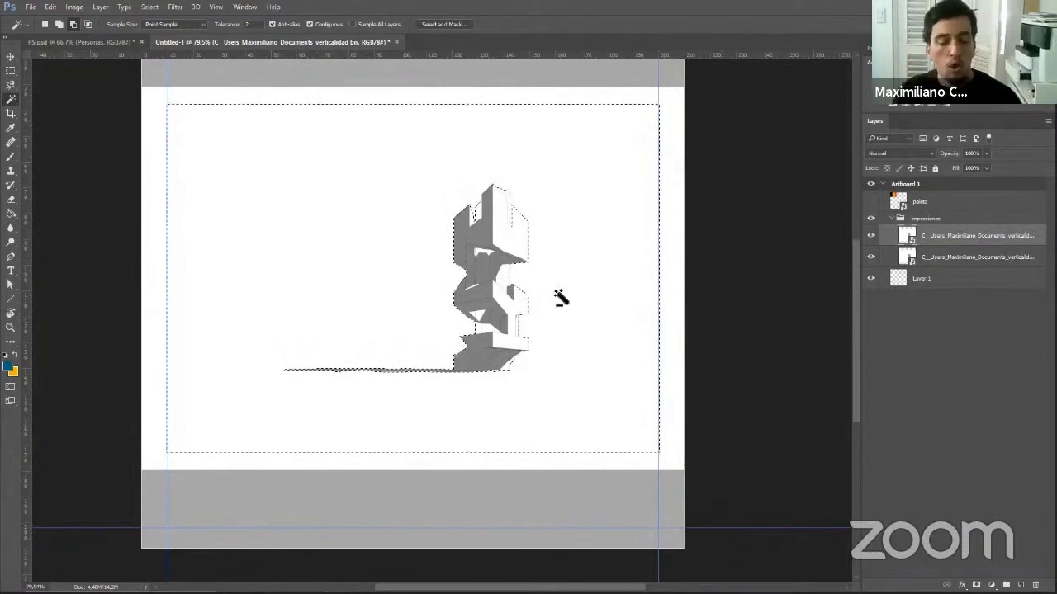
pyautogui.hotkey('ctrl', 'd')
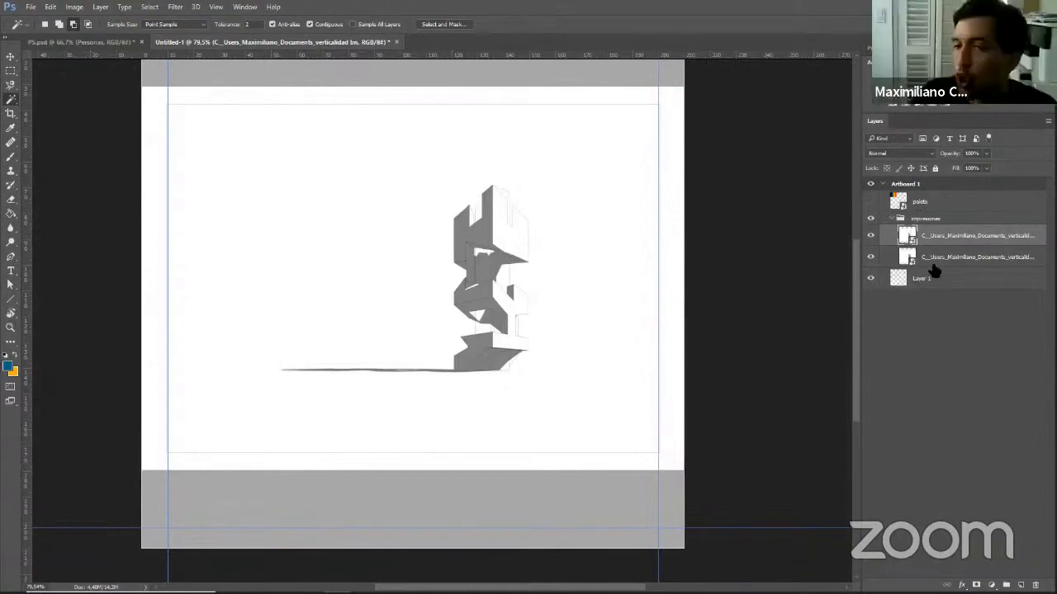
# Add a new layer above the "verticalidad bn" print layer and paint a large blue brush blob over the drawing.
pyautogui.click(31, 8)
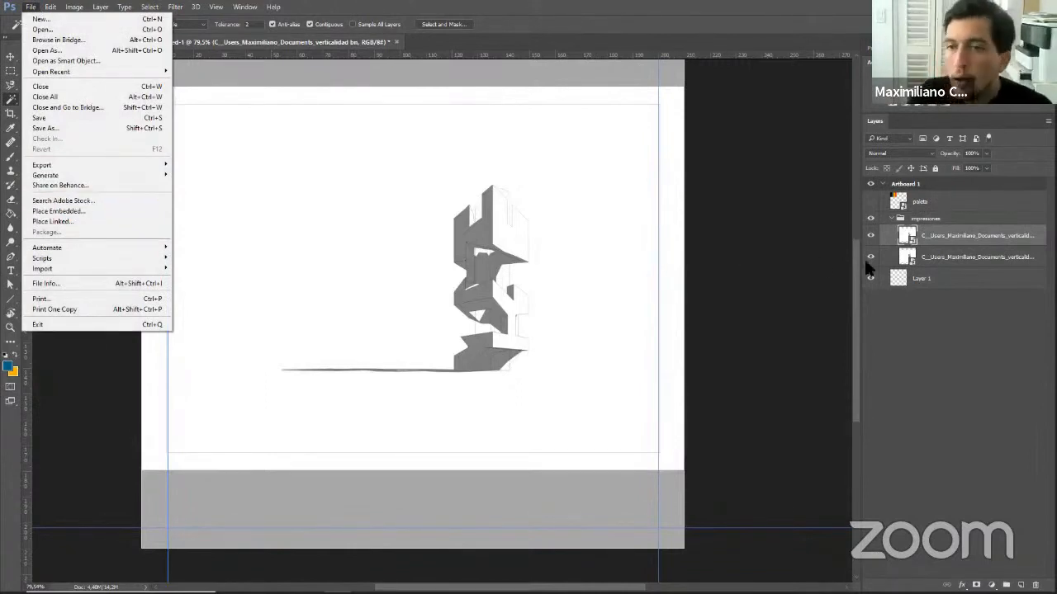
pyautogui.click(950, 258)
pyautogui.click(936, 236)
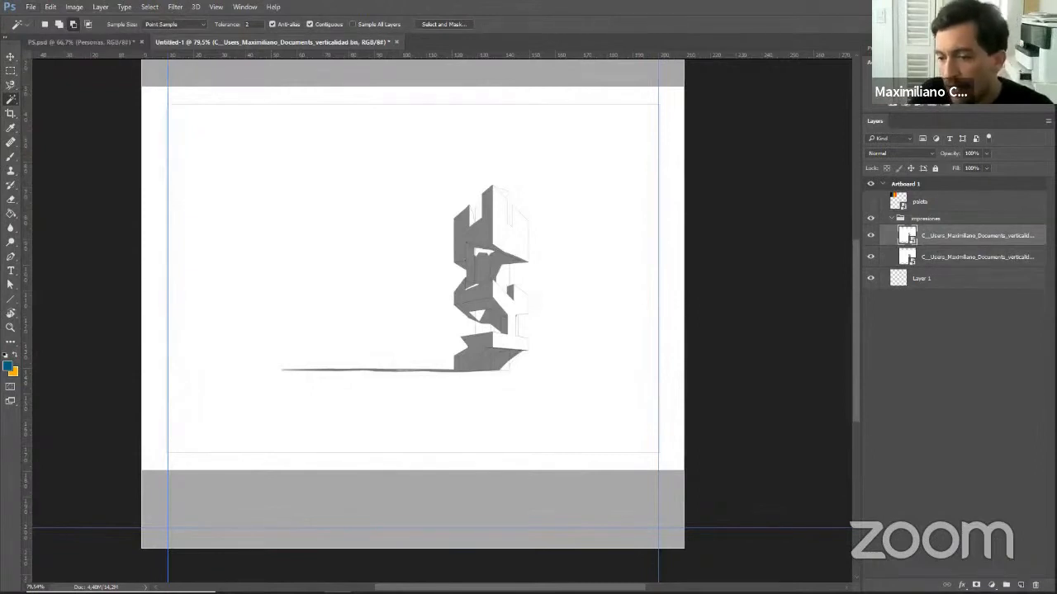
pyautogui.click(1020, 585)
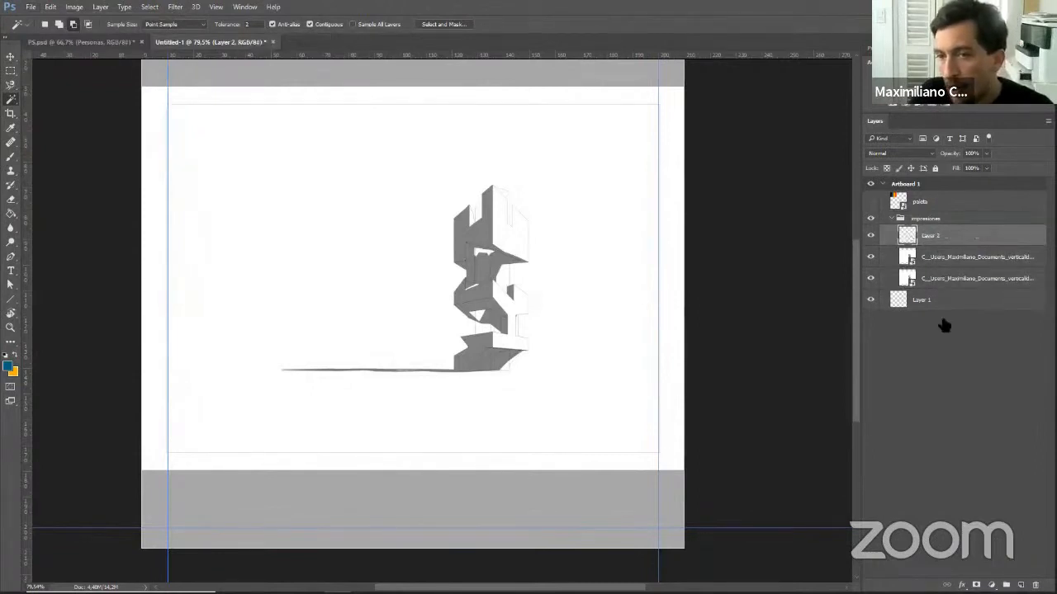
pyautogui.click(11, 156)
pyautogui.moveTo(388, 214)
pyautogui.mouseDown()
pyautogui.moveTo(299, 342)
pyautogui.moveTo(478, 303)
pyautogui.moveTo(409, 328)
pyautogui.mouseUp()
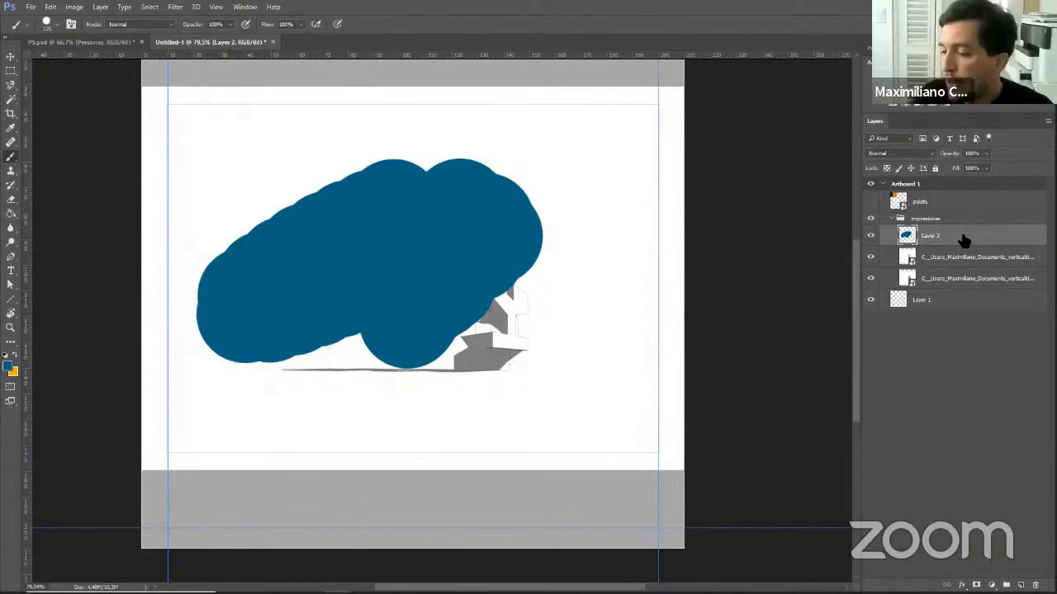
# Hide Layer 2 and the "verticalidad bn" layer, and make the colour "verticalidad" layer active.
pyautogui.click(926, 260)
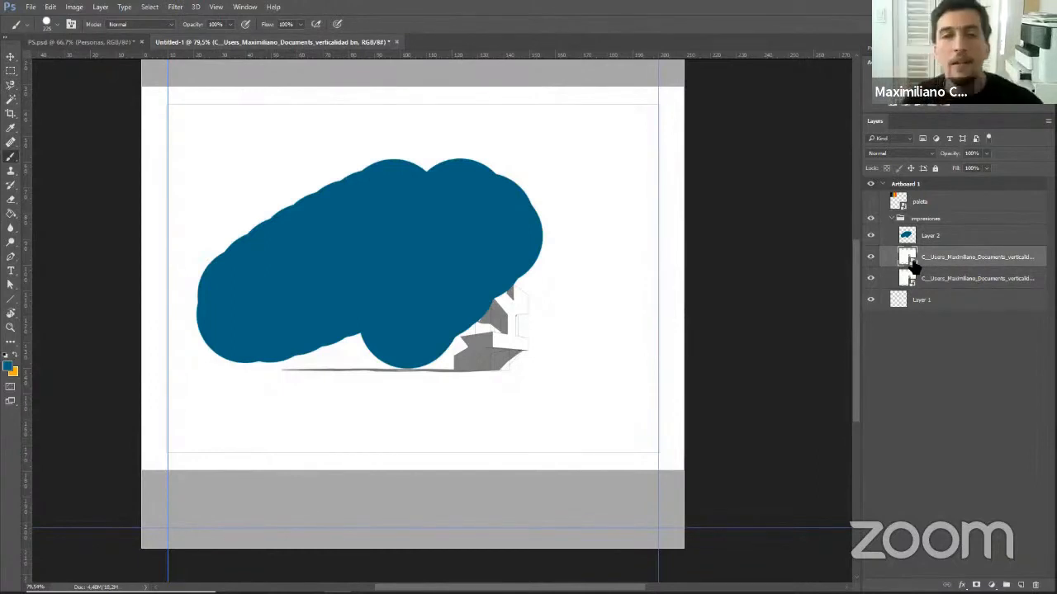
pyautogui.click(870, 236)
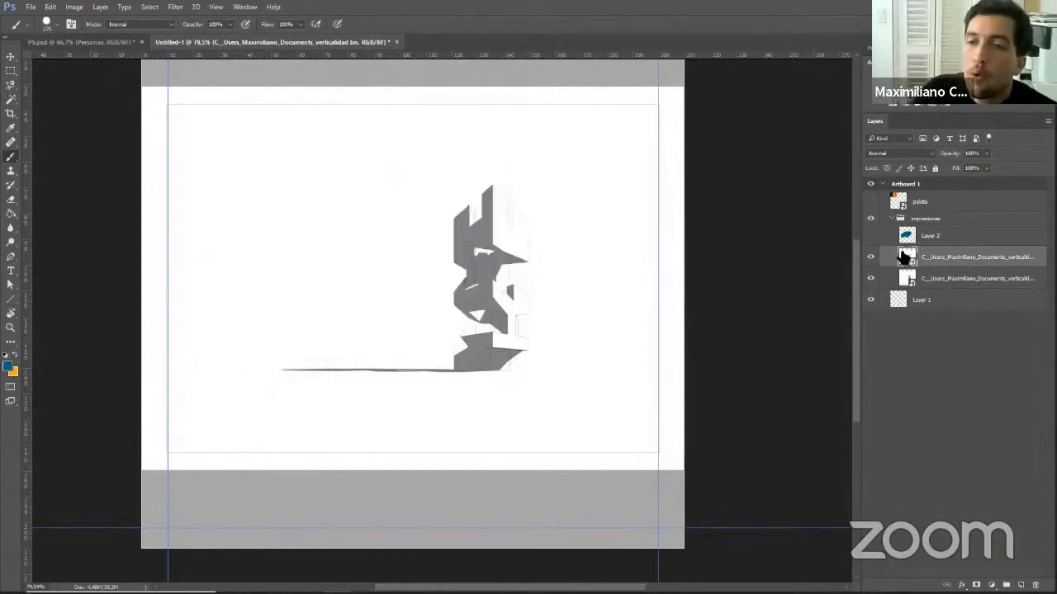
pyautogui.click(870, 236)
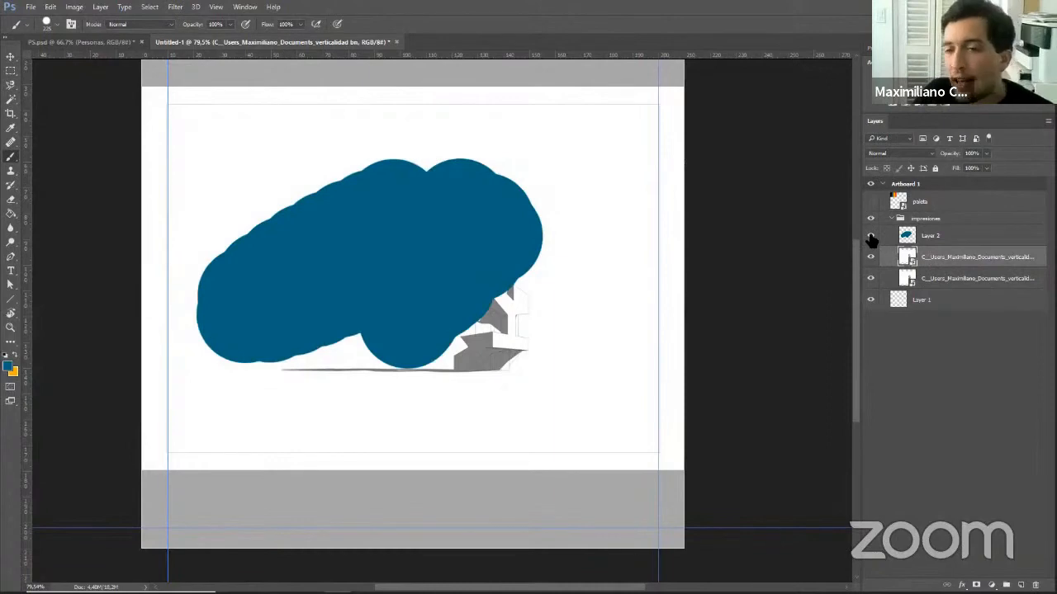
pyautogui.click(871, 237)
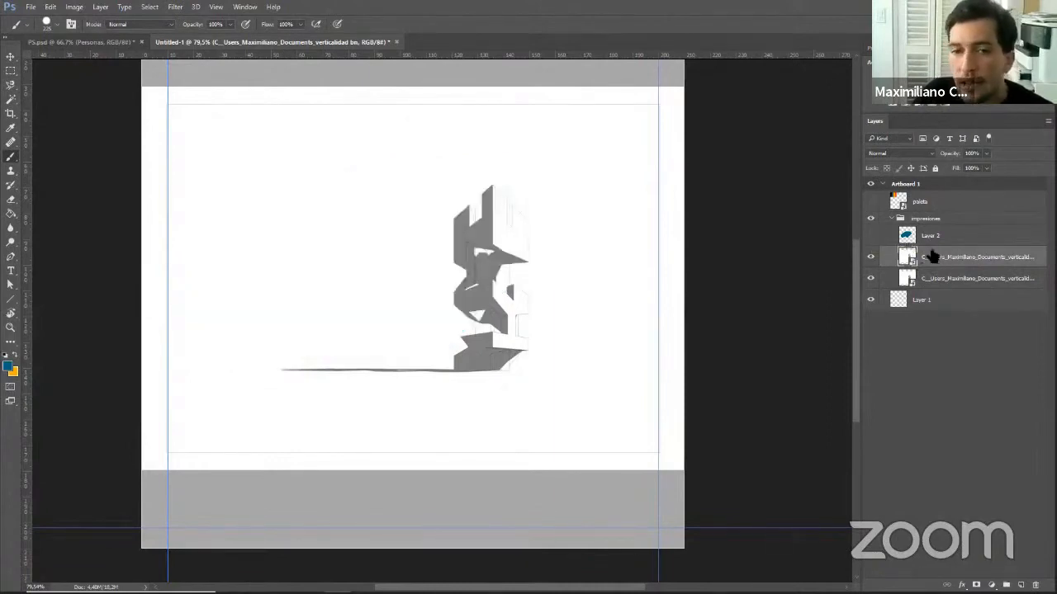
pyautogui.click(870, 257)
pyautogui.click(963, 280)
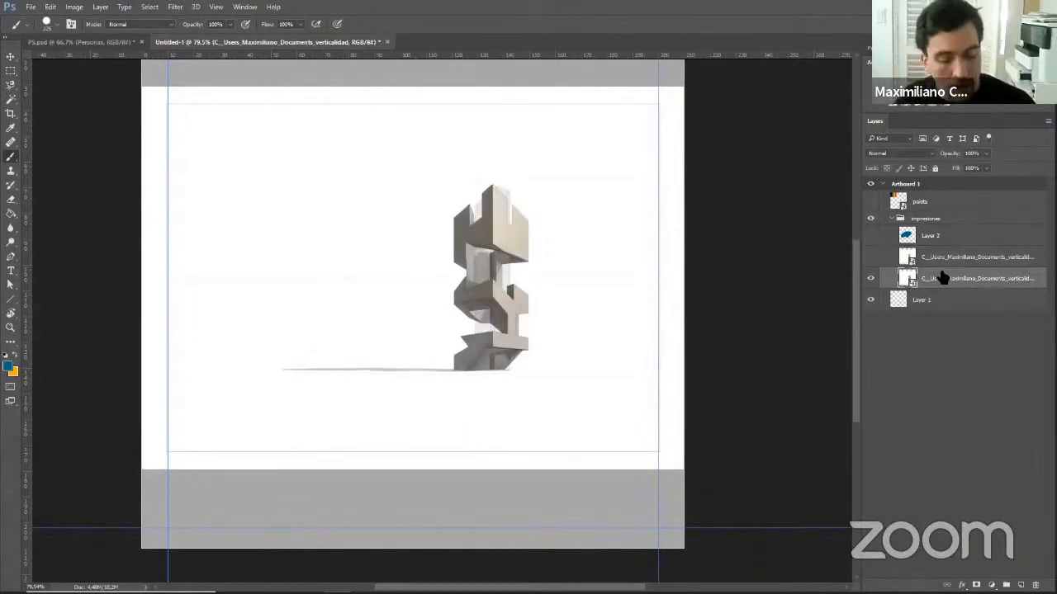
# Scale the colour tower smart object down to about 19% towards its lower-left corner and apply the transform.
pyautogui.hotkey('ctrl', 't')
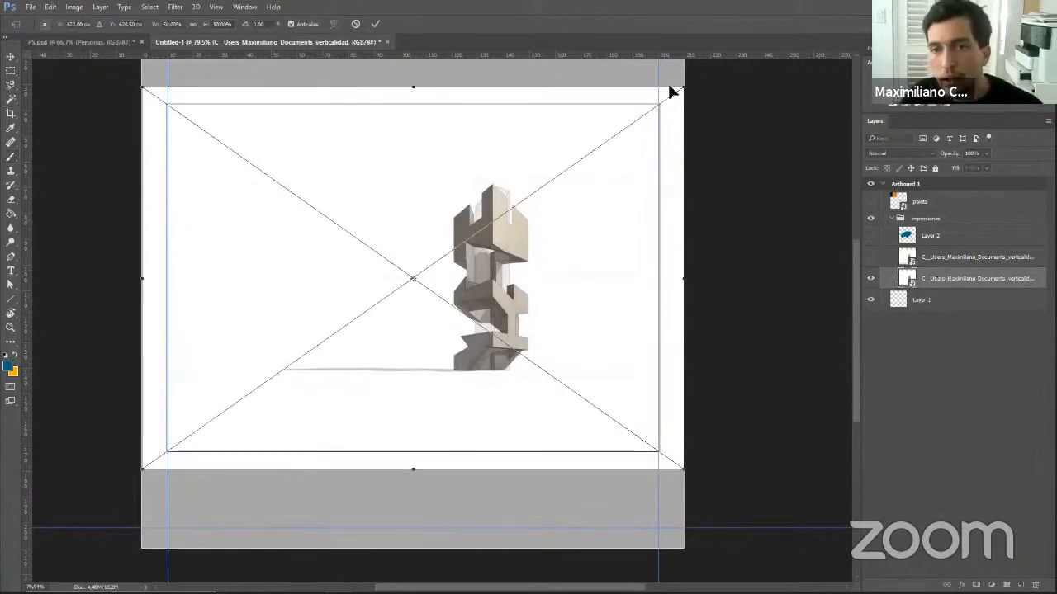
pyautogui.rightClick(594, 136)
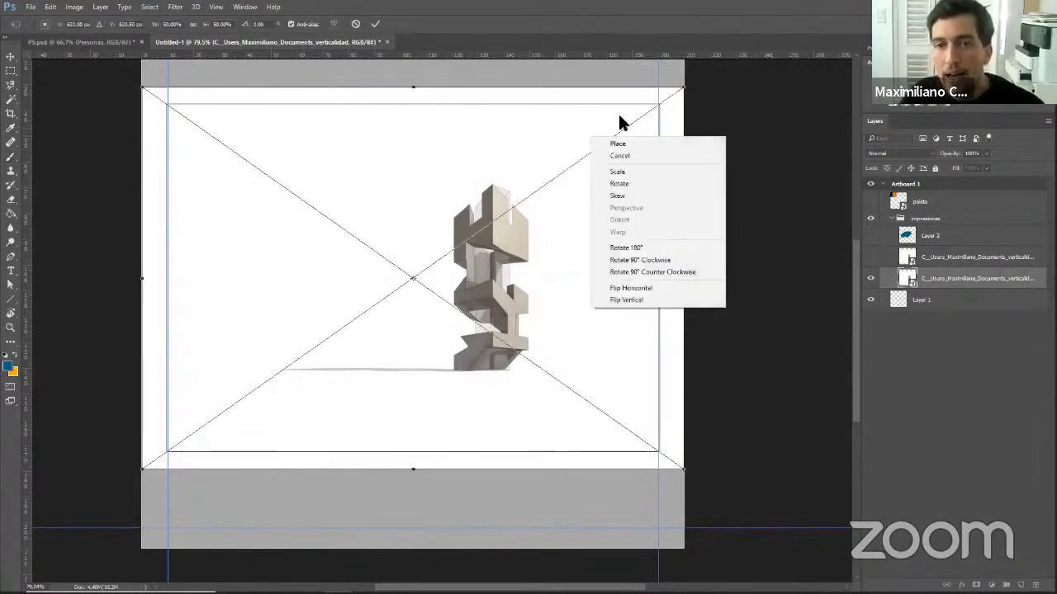
pyautogui.click(620, 118)
pyautogui.moveTo(684, 89); pyautogui.dragTo(388, 386)
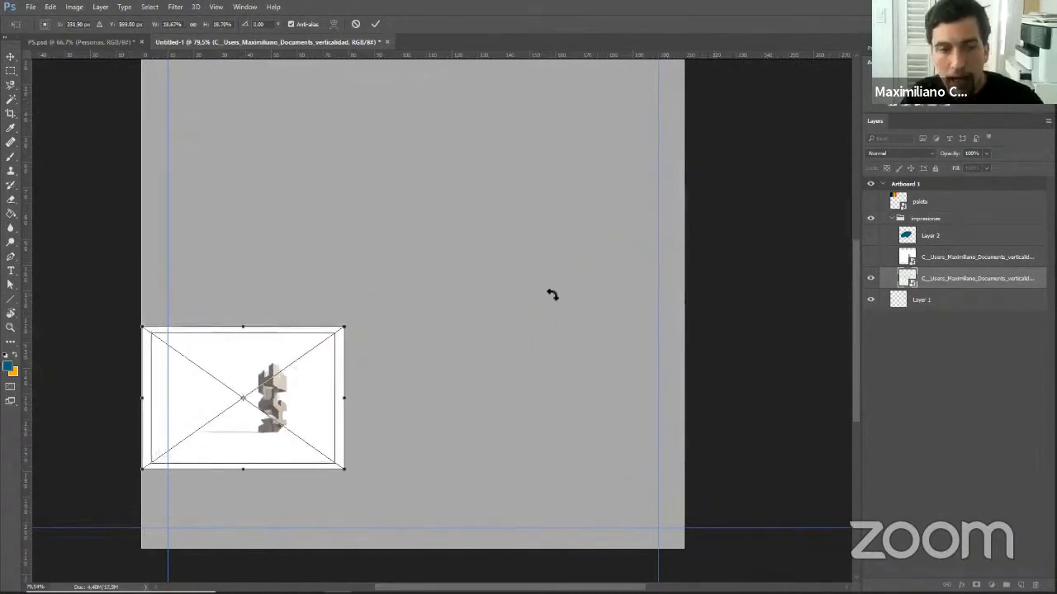
pyautogui.press('Return')
pyautogui.press('b')
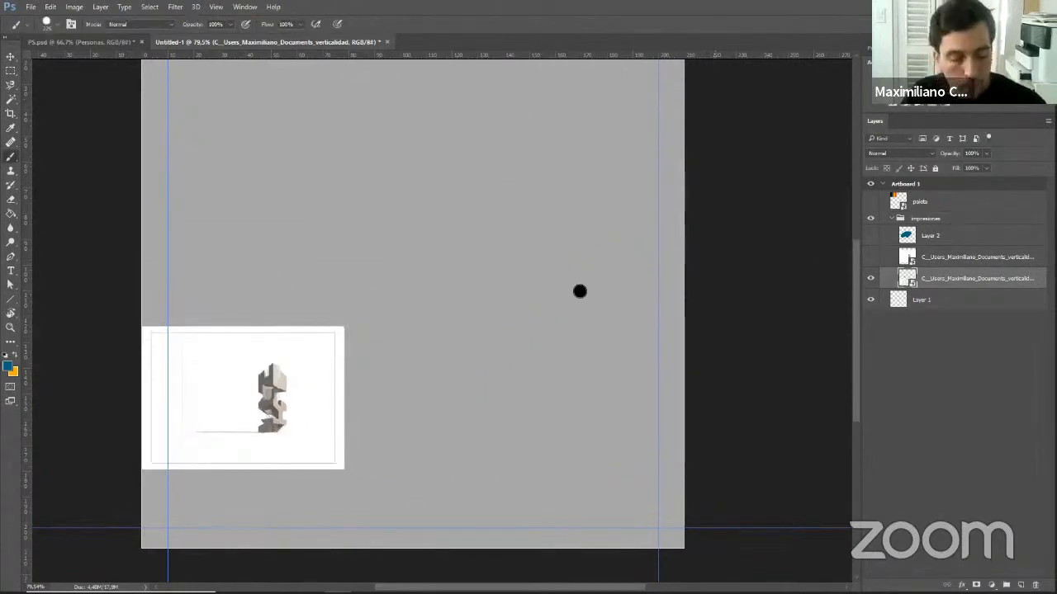
# Scale the shrunken smart object back up to about 50% so it spans the artboard width, and apply the transform.
pyautogui.hotkey('ctrl', 't')
pyautogui.moveTo(347, 327); pyautogui.dragTo(685, 167)
pyautogui.moveTo(700, 157); pyautogui.dragTo(726, 139)
pyautogui.press('Return')
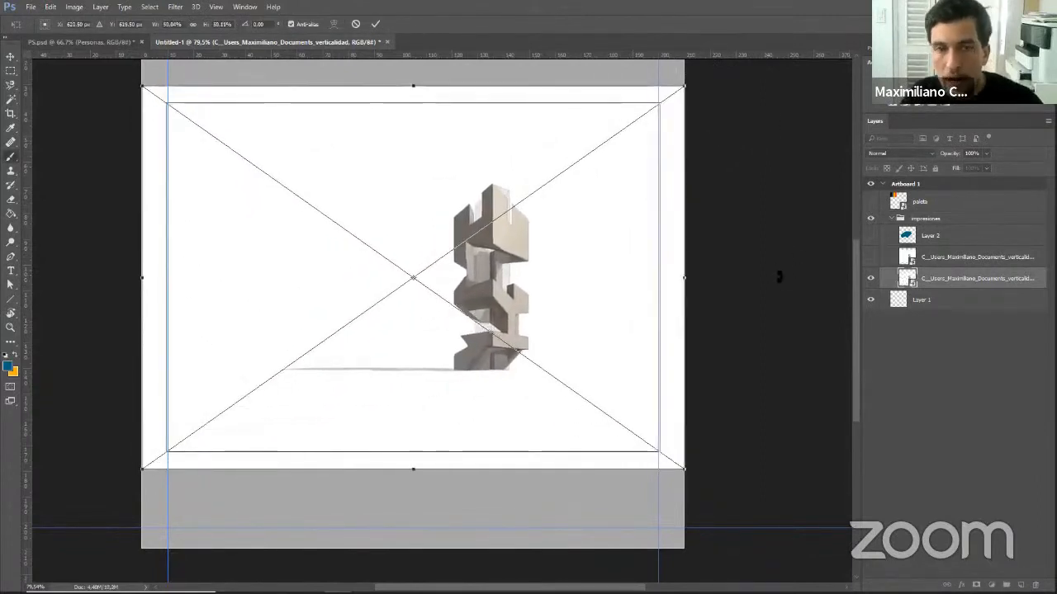
# Examine the rescaled colour tower's edges and faces up close for any loss of sharpness.
pyautogui.scroll(4, 508, 208)
pyautogui.scroll(3, 488, 231)
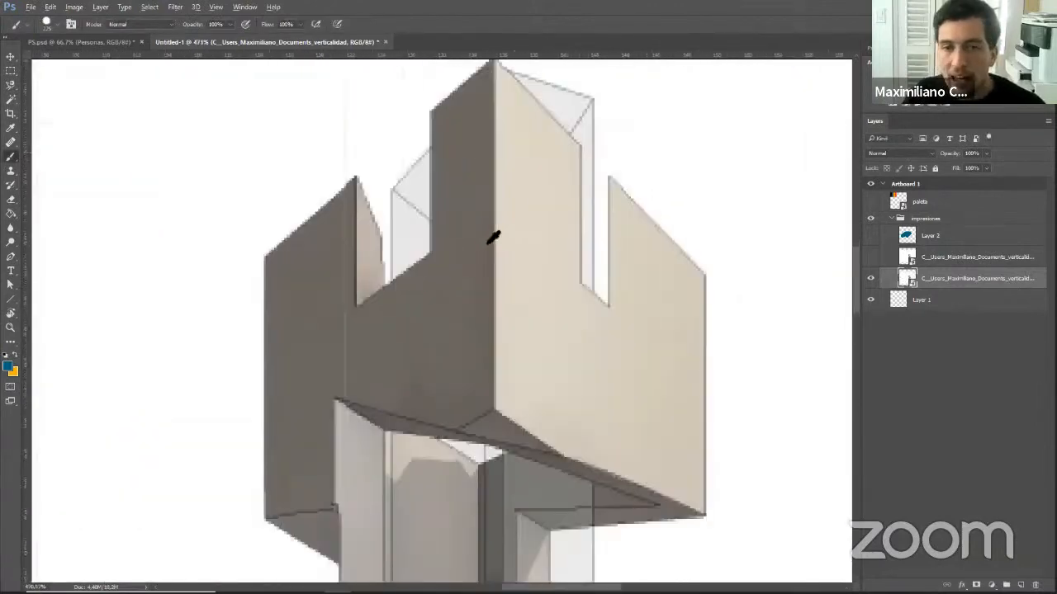
pyautogui.scroll(2, 496, 236)
pyautogui.scroll(-4, 503, 221)
pyautogui.scroll(6, 514, 208)
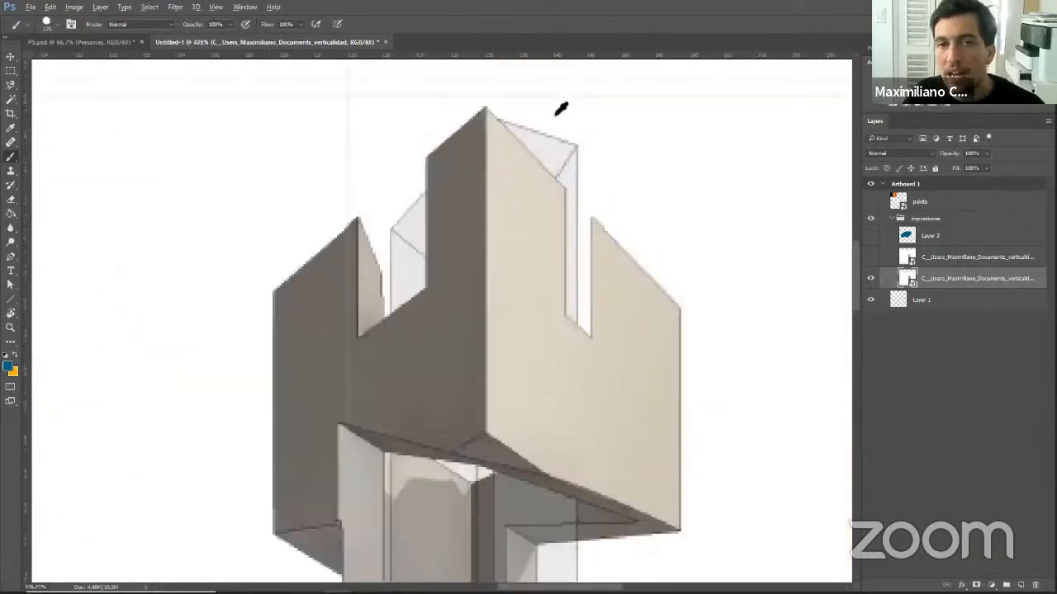
pyautogui.scroll(-2, 618, 217)
pyautogui.scroll(-6, 616, 216)
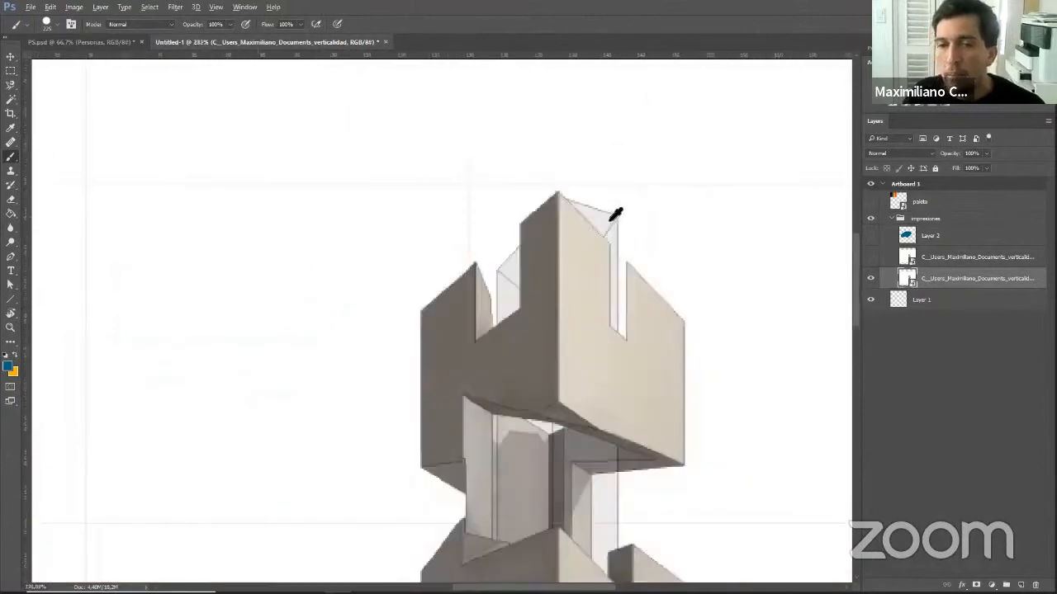
pyautogui.scroll(-2, 615, 213)
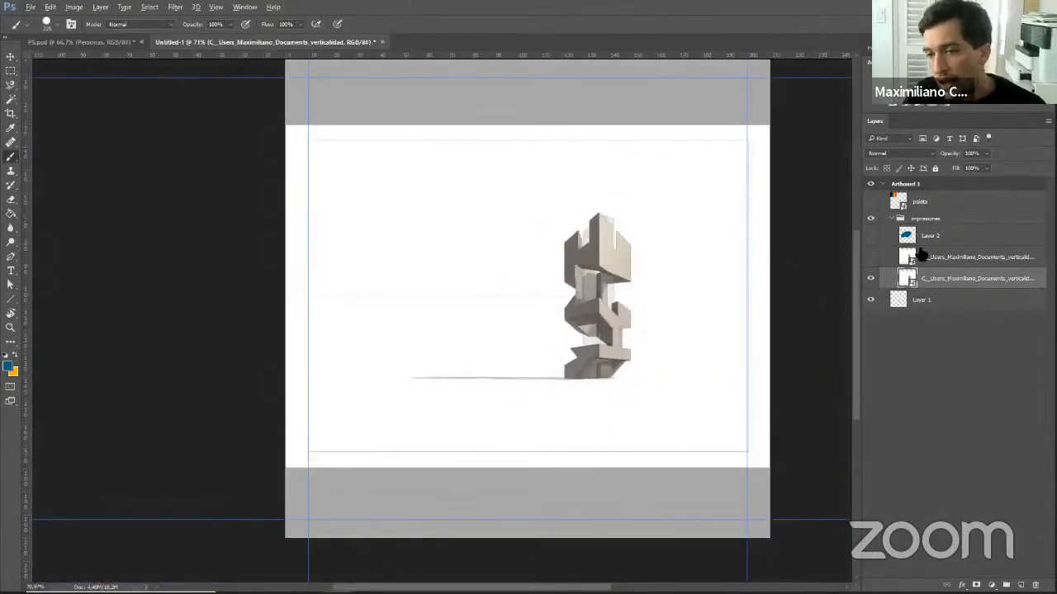
# Rasterize the colour "verticalidad" layer, compare it with Layer 2 in the layer list, and keep the rasterized layer active.
pyautogui.rightClick(929, 279)
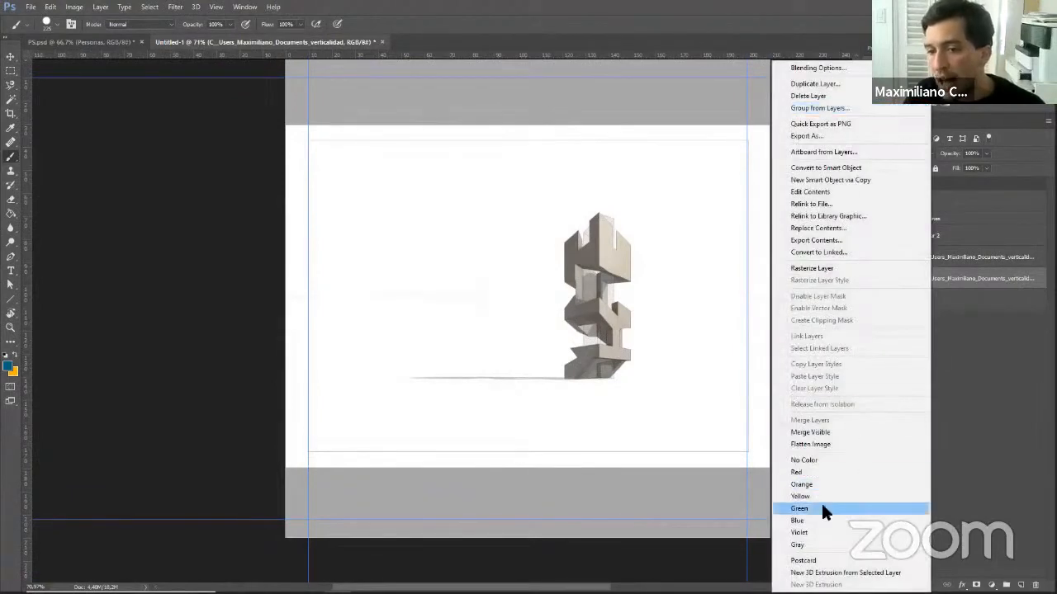
pyautogui.click(815, 268)
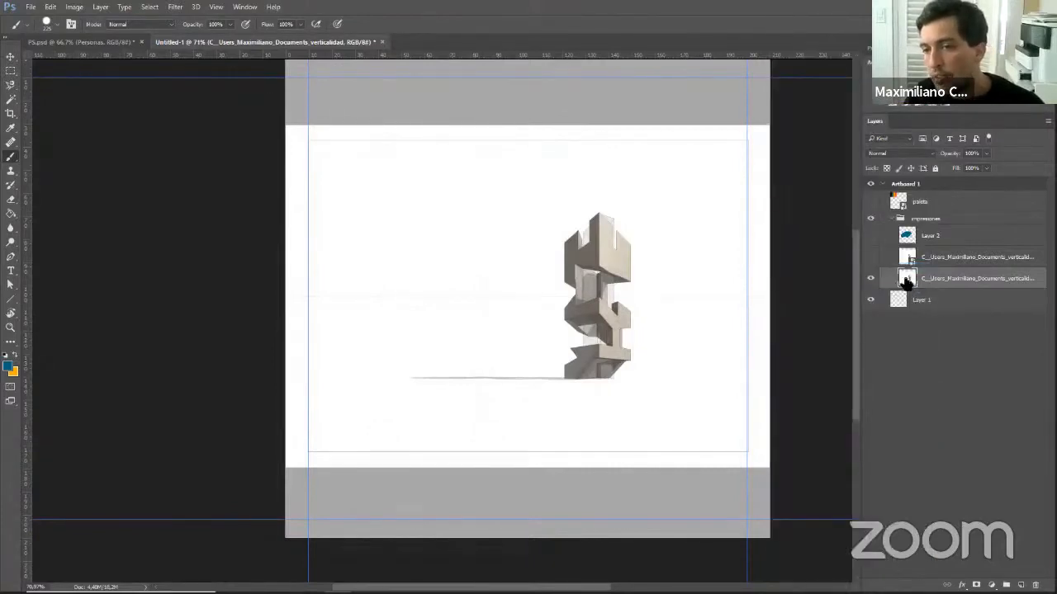
pyautogui.click(931, 238)
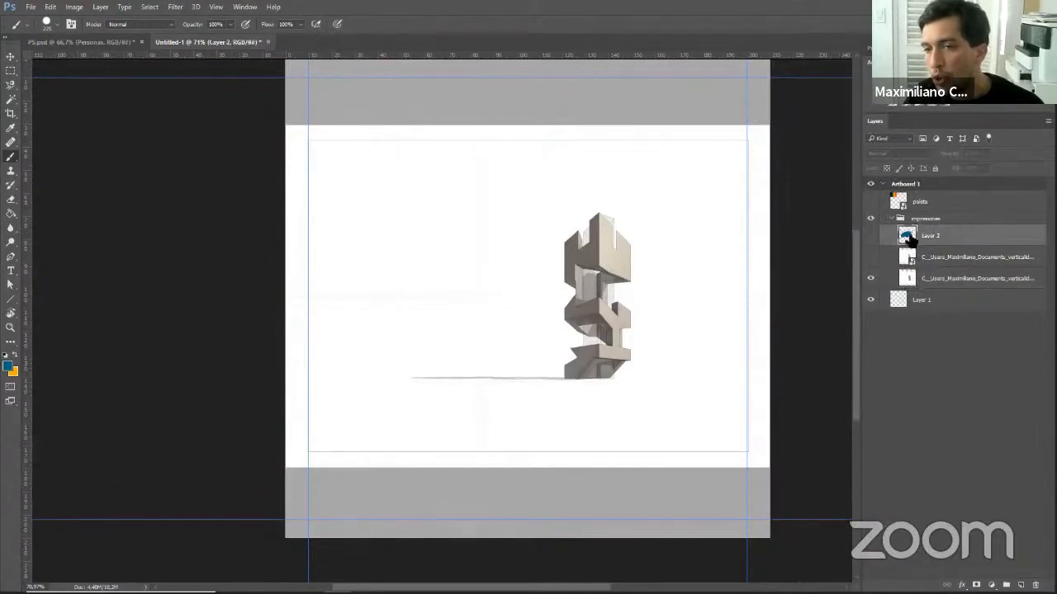
pyautogui.click(918, 280)
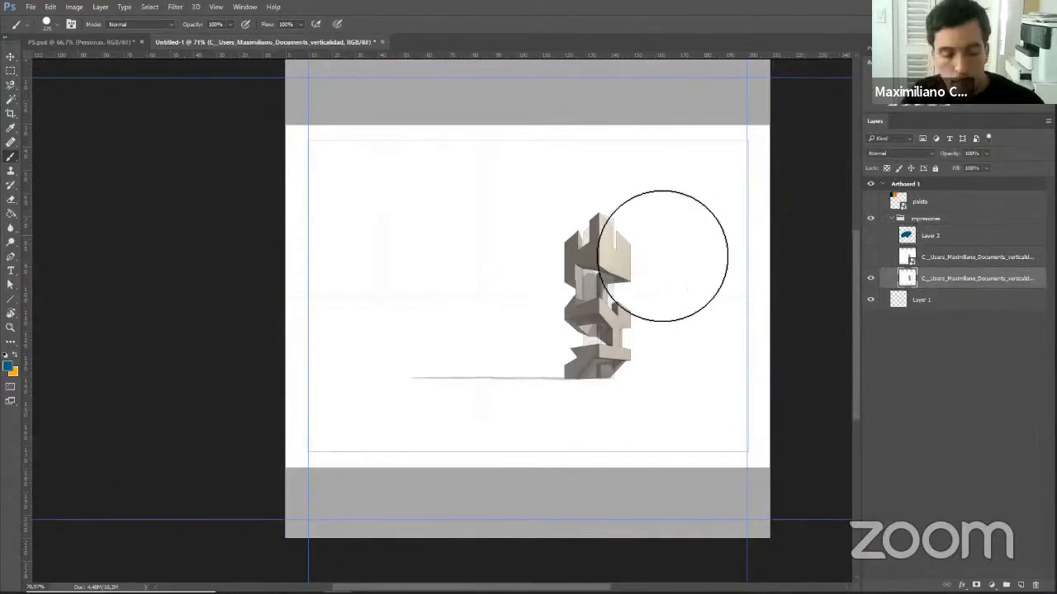
# Scale the rasterized colour tower layer down to about 8% towards its lower-left corner and apply the transform.
pyautogui.hotkey('ctrl', 't')
pyautogui.moveTo(767, 130)
pyautogui.mouseDown()
pyautogui.moveTo(695, 217)
pyautogui.moveTo(358, 476)
pyautogui.mouseUp()
pyautogui.press('Return')
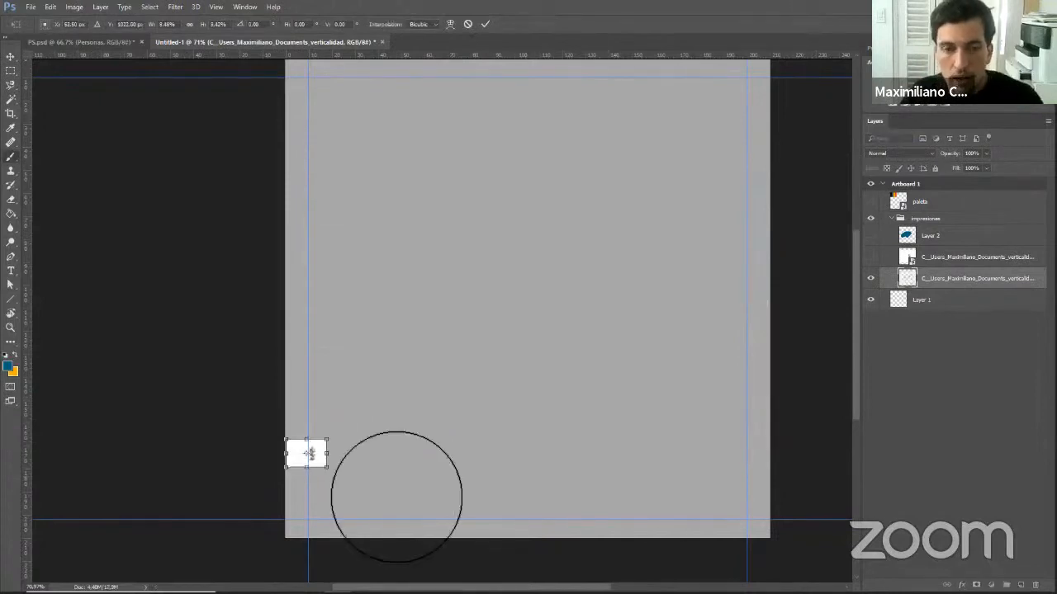
# Enlarge the rasterized tower layer to about three quarters of the artboard width and check its image quality.
pyautogui.hotkey('ctrl', 't')
pyautogui.moveTo(326, 438)
pyautogui.mouseDown()
pyautogui.moveTo(523, 283)
pyautogui.moveTo(651, 199)
pyautogui.moveTo(653, 207)
pyautogui.mouseUp()
pyautogui.press('Return')
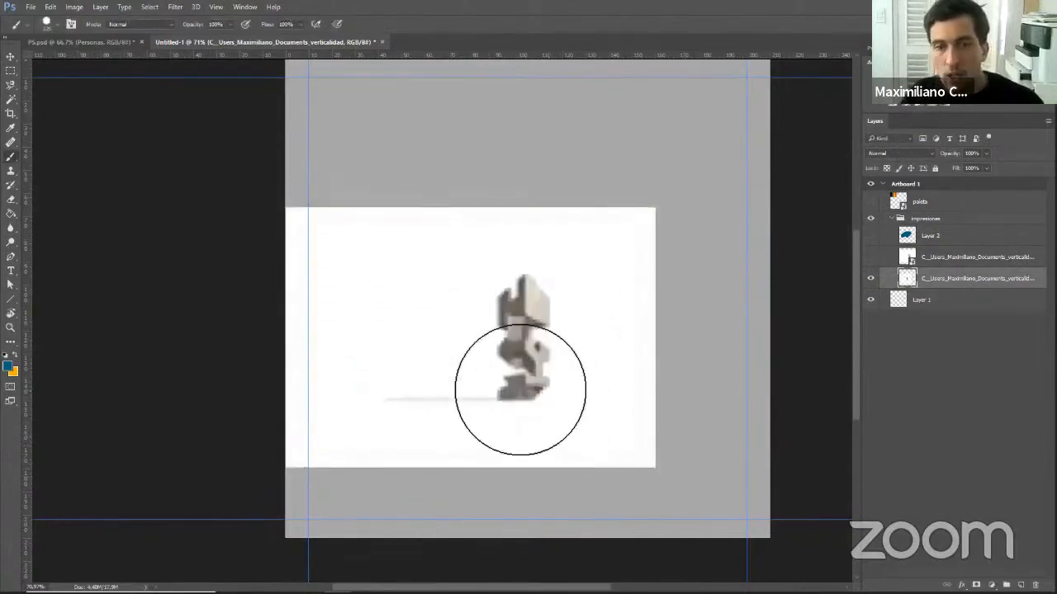
pyautogui.scroll(5, 524, 354)
pyautogui.scroll(-5, 535, 343)
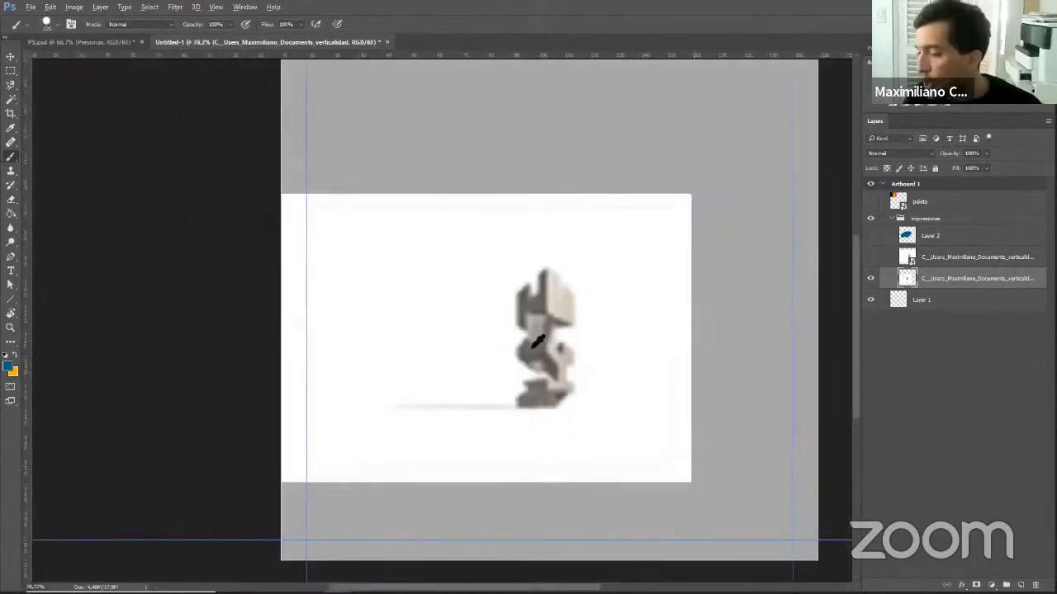
# Undo the scaling and rasterization of the colour "verticalidad" layer.
pyautogui.press(']')
pyautogui.press(']')
pyautogui.press(']')
pyautogui.press(']')
pyautogui.press(']')
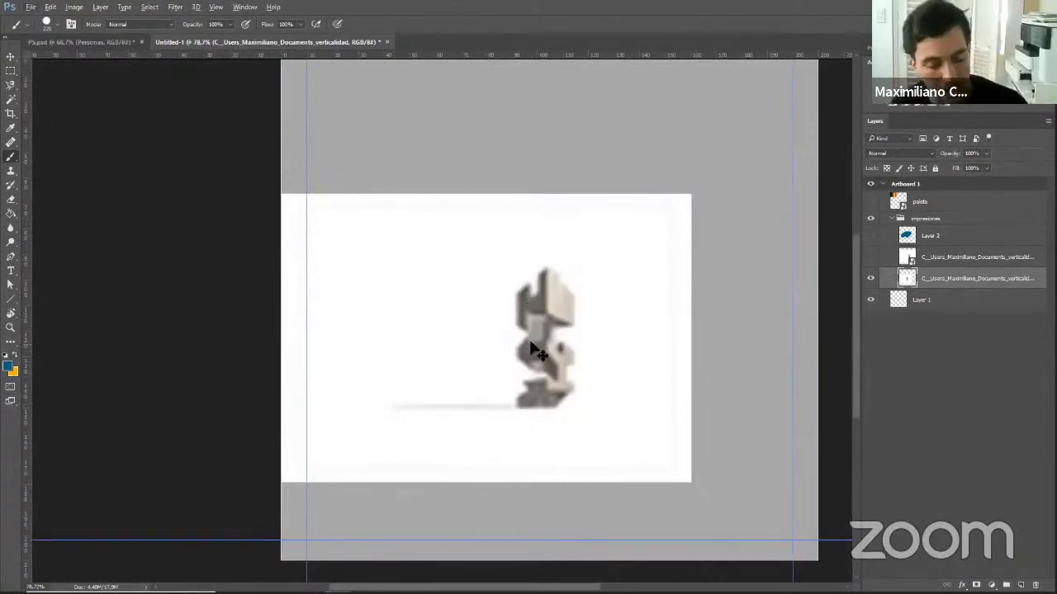
pyautogui.hotkey('ctrl', 'alt', 'z')
pyautogui.hotkey('ctrl', 'alt', 'z')
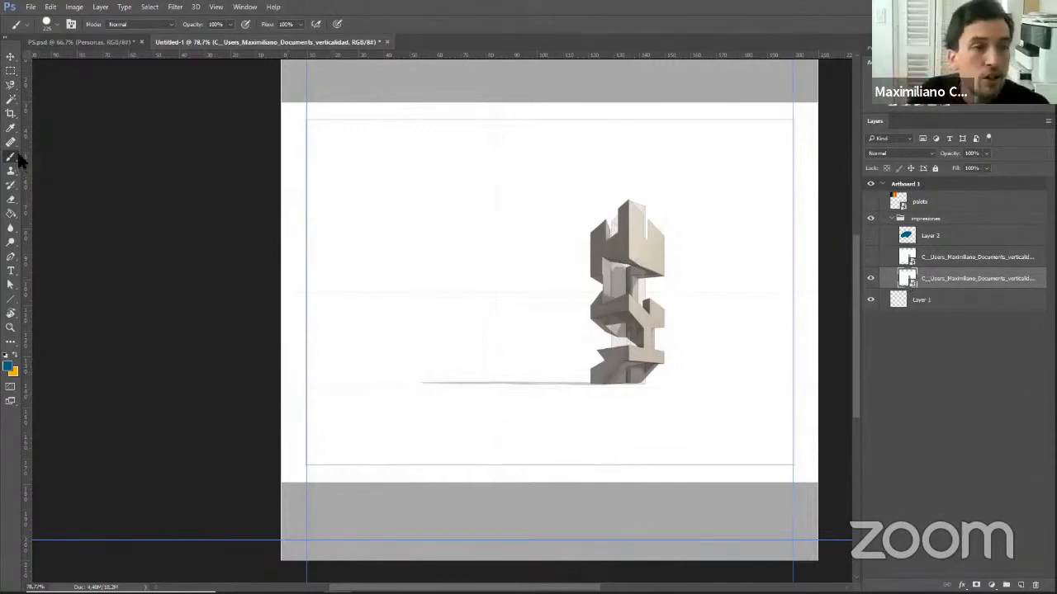
# Try painting with the Brush on the colour tower smart object, declining rasterization once and accepting it on the second attempt.
pyautogui.click(639, 257)
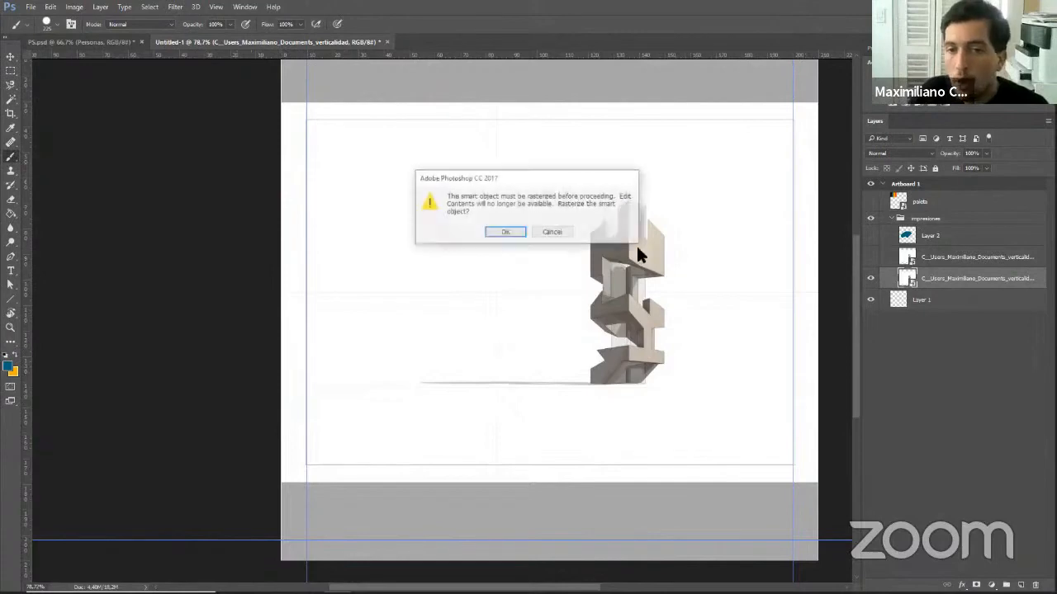
pyautogui.click(544, 231)
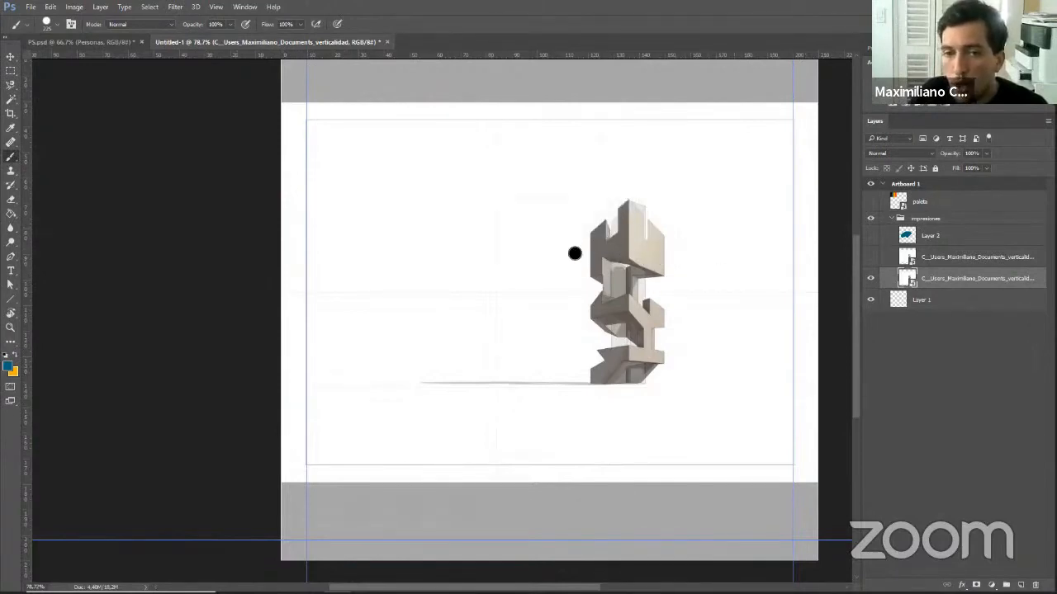
pyautogui.click(575, 276)
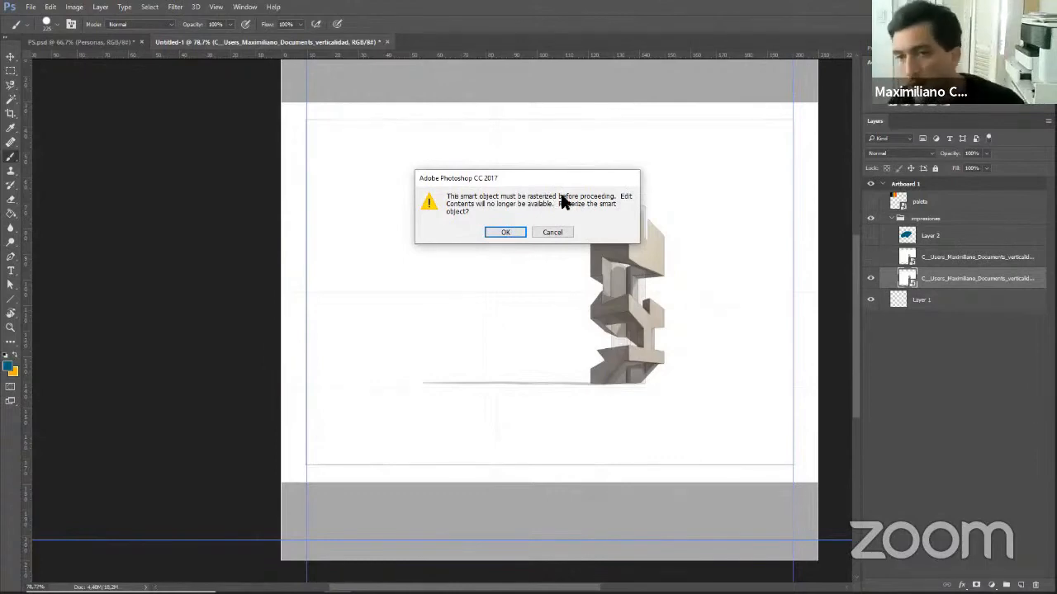
pyautogui.click(510, 231)
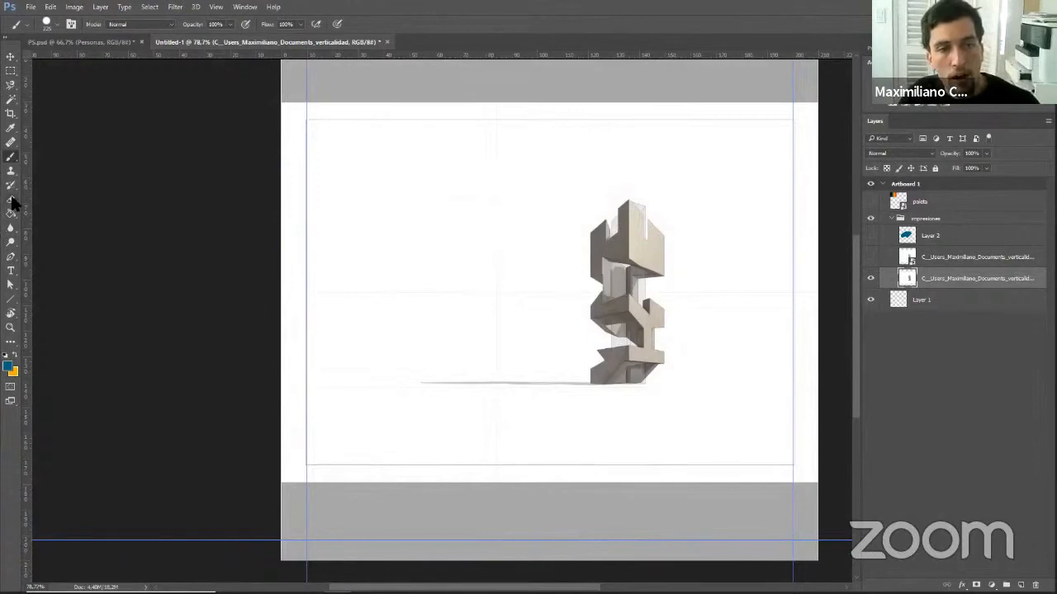
# Show Layer 2 and erase part of its blue paint over the upper part of the tower.
pyautogui.click(924, 240)
pyautogui.click(870, 235)
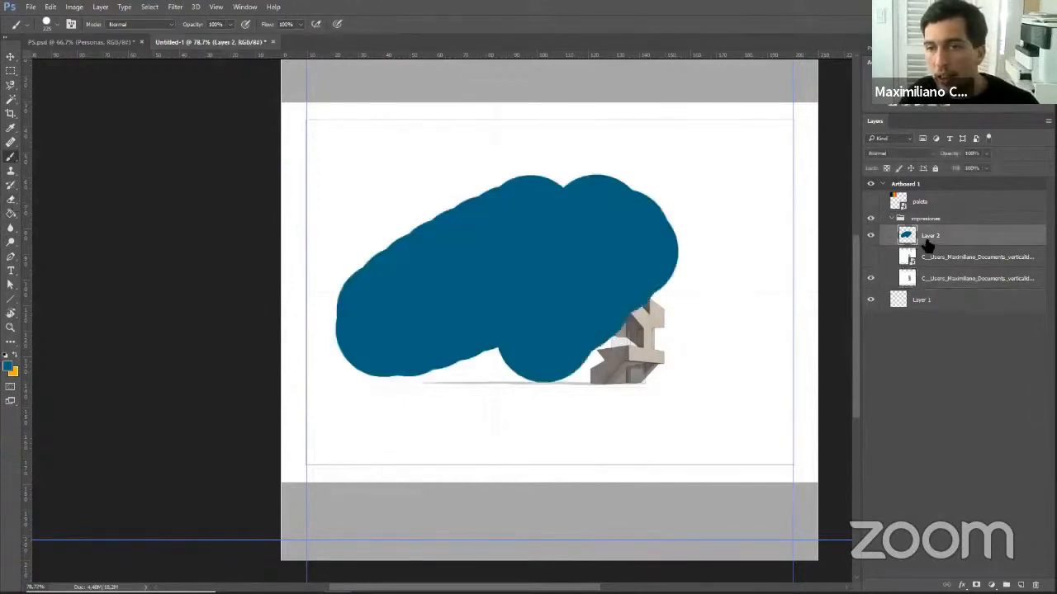
pyautogui.click(10, 199)
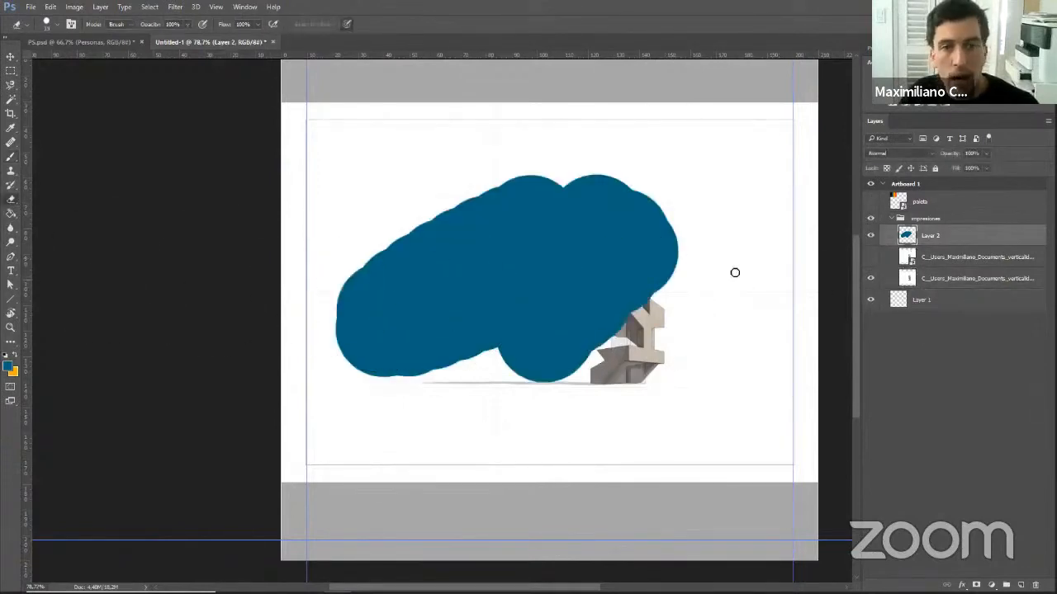
pyautogui.moveTo(604, 284)
pyautogui.mouseDown()
pyautogui.moveTo(670, 218)
pyautogui.moveTo(626, 288)
pyautogui.moveTo(652, 259)
pyautogui.moveTo(641, 338)
pyautogui.moveTo(633, 274)
pyautogui.mouseUp()
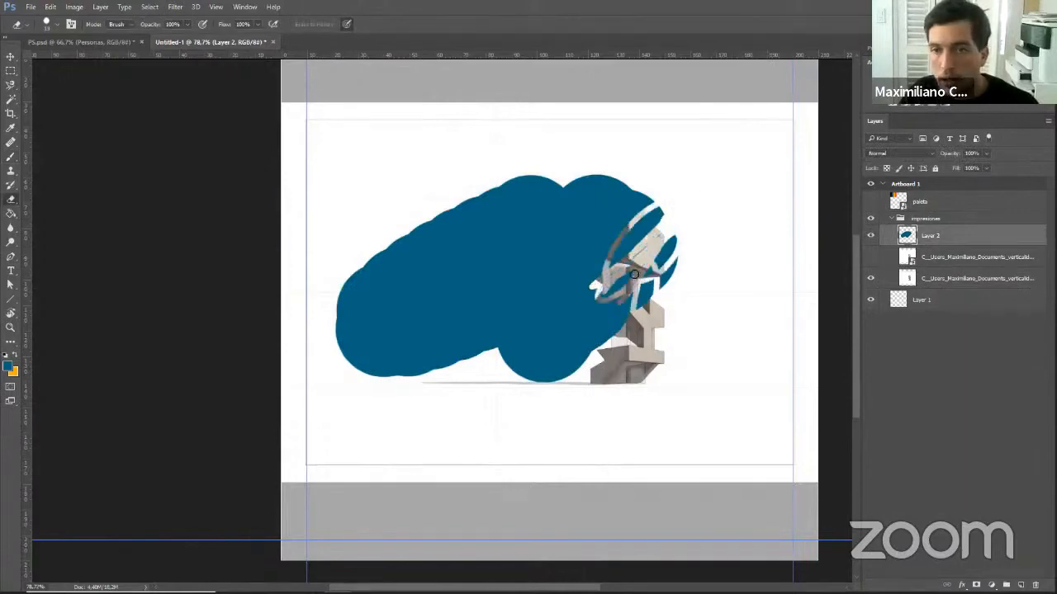
# Undo the Layer 2 erasing and the rasterization of the colour "verticalidad" layer.
pyautogui.click(872, 235)
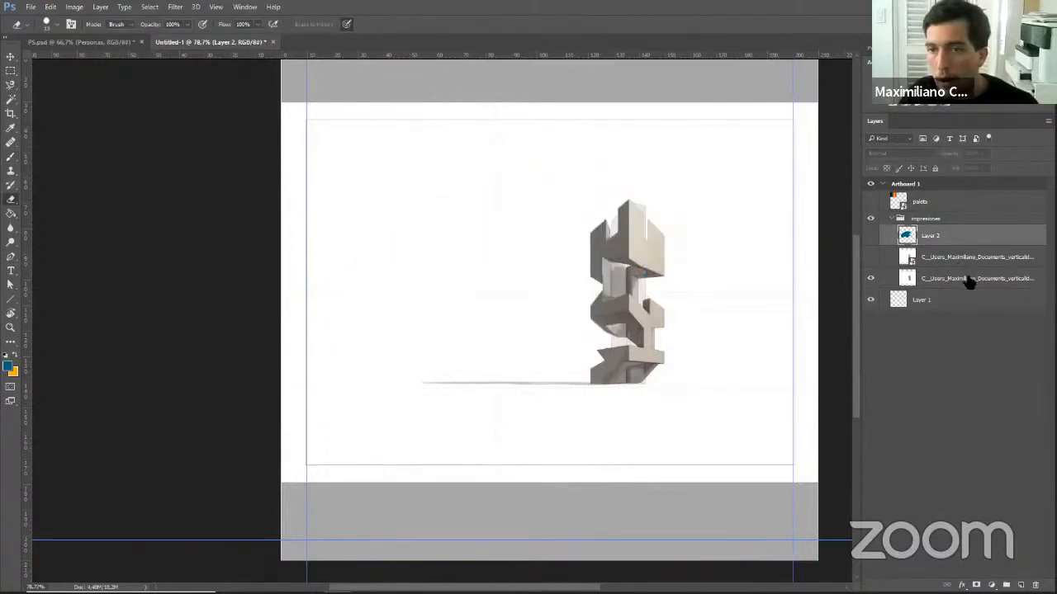
pyautogui.click(965, 278)
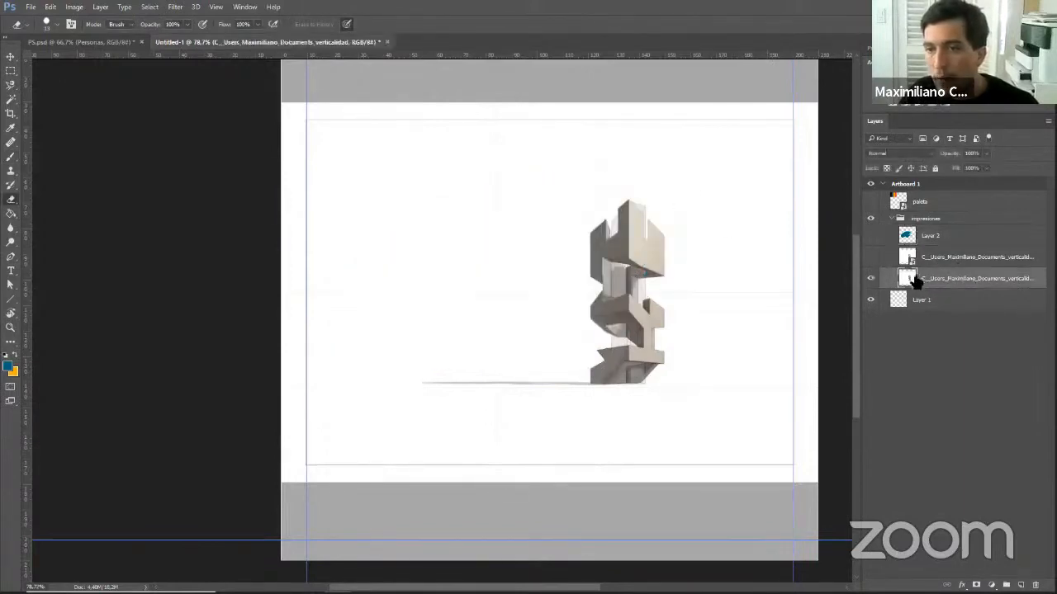
pyautogui.moveTo(733, 282); pyautogui.dragTo(675, 318)
pyautogui.hotkey('ctrl', 'z')
pyautogui.hotkey('ctrl', 'z')
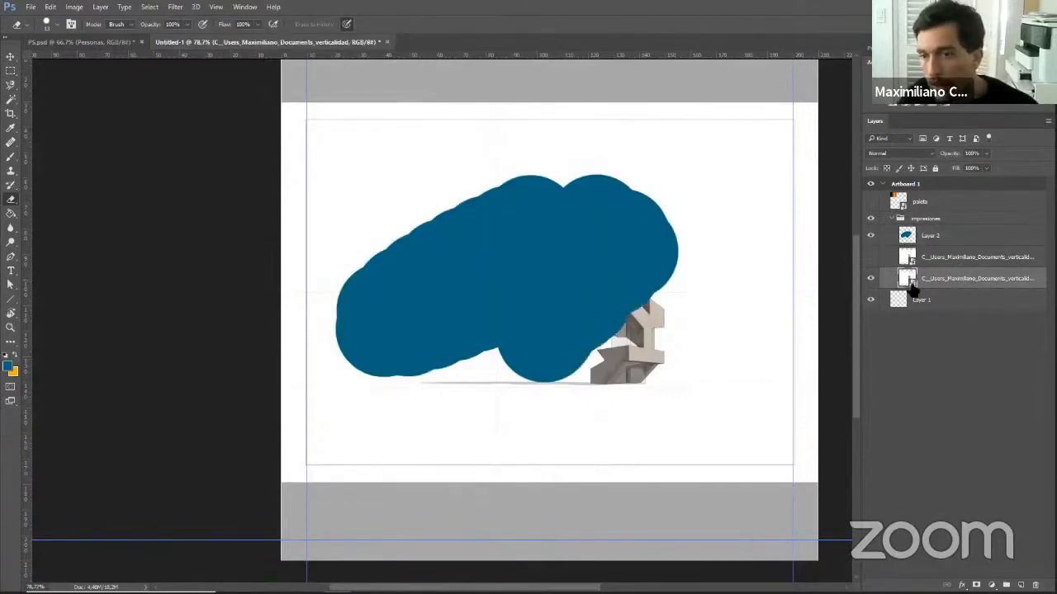
# Hide Layer 2 and try the Eraser on the tower smart object without rasterizing it.
pyautogui.click(871, 236)
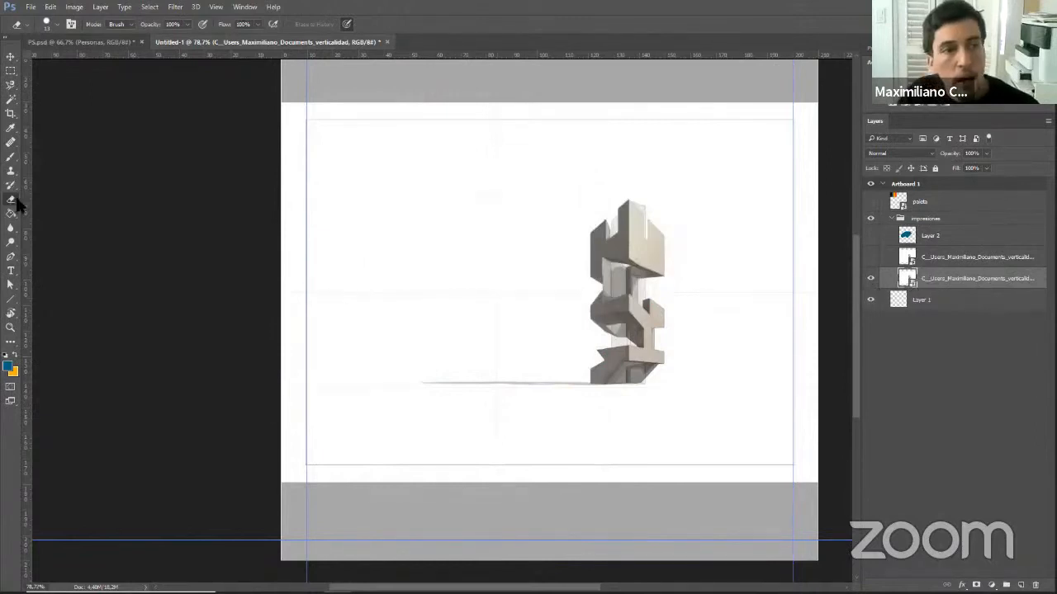
pyautogui.click(575, 259)
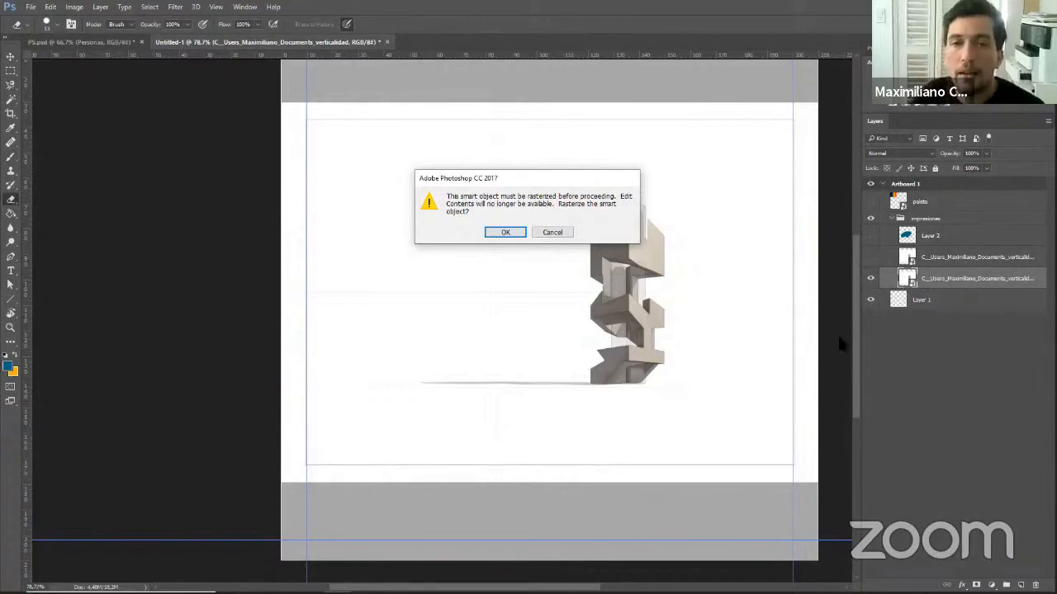
pyautogui.press('Escape')
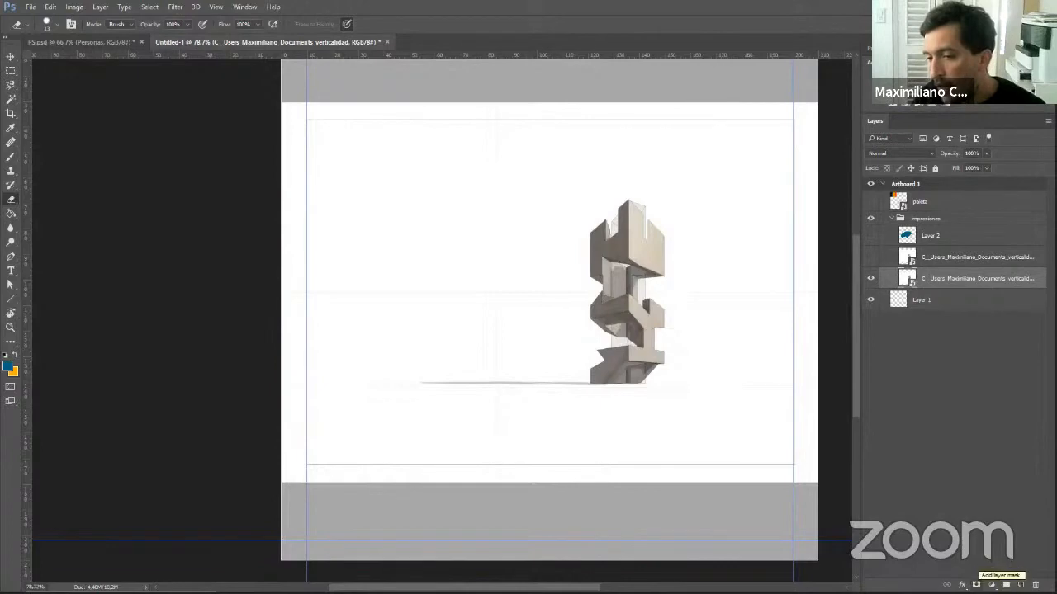
# Add a layer mask to the colour "verticalidad" layer, choose the Brush, and compare the layer's image and mask as paint targets.
pyautogui.click(976, 585)
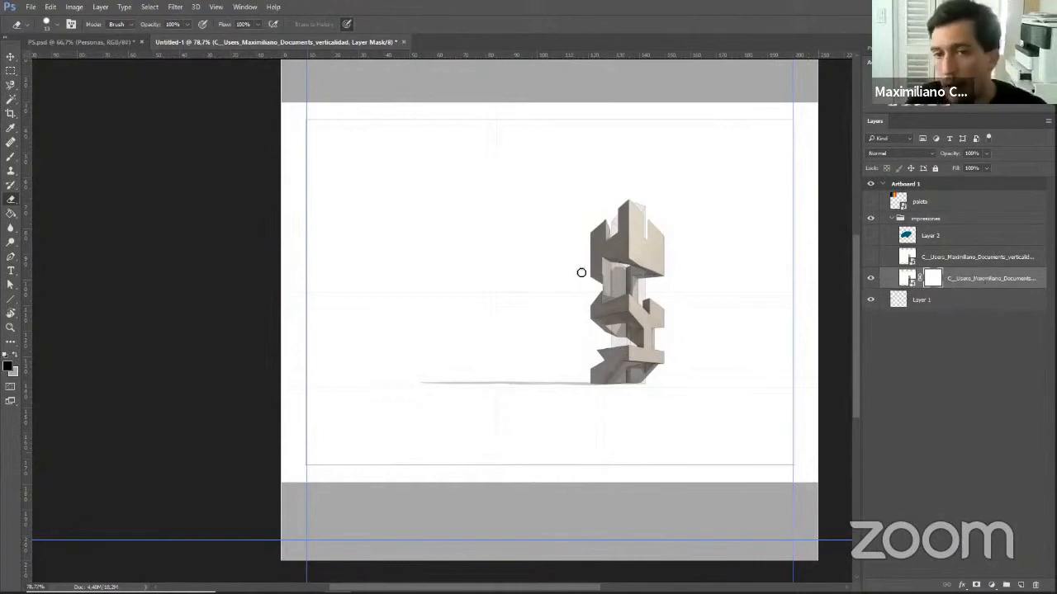
pyautogui.click(11, 156)
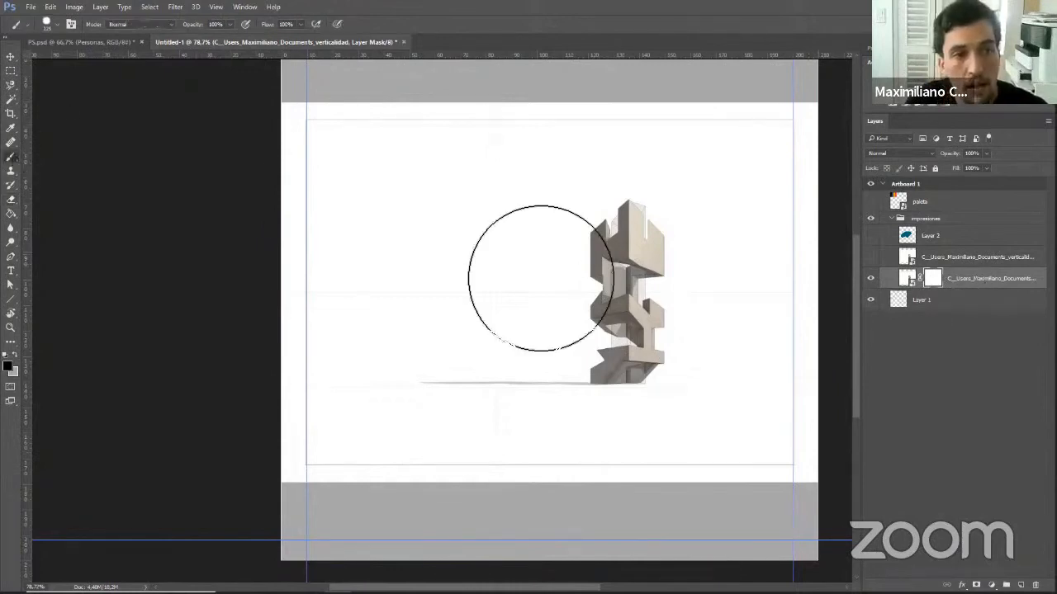
pyautogui.click(907, 279)
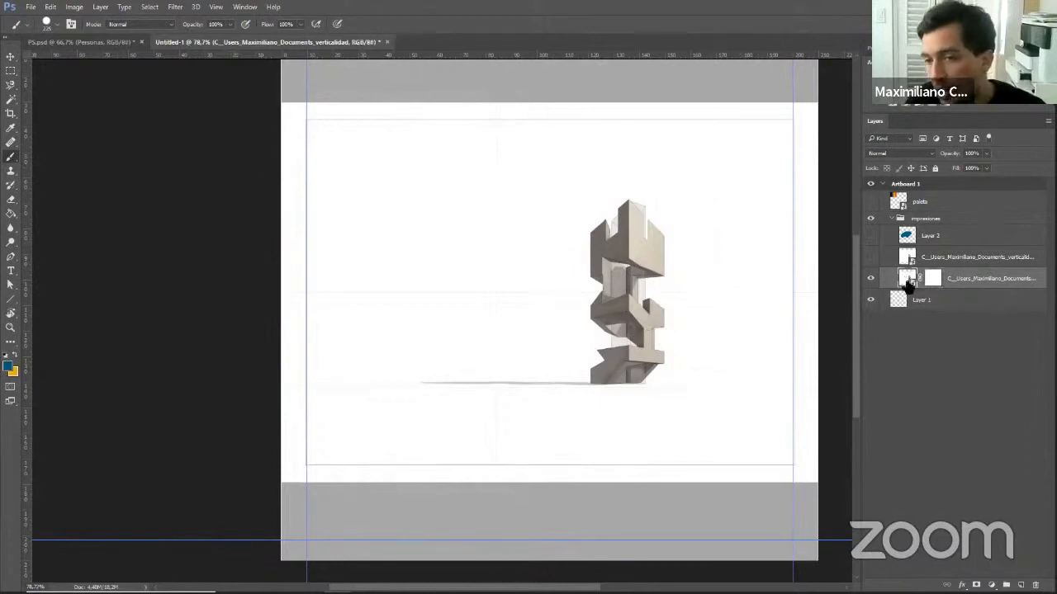
pyautogui.click(933, 279)
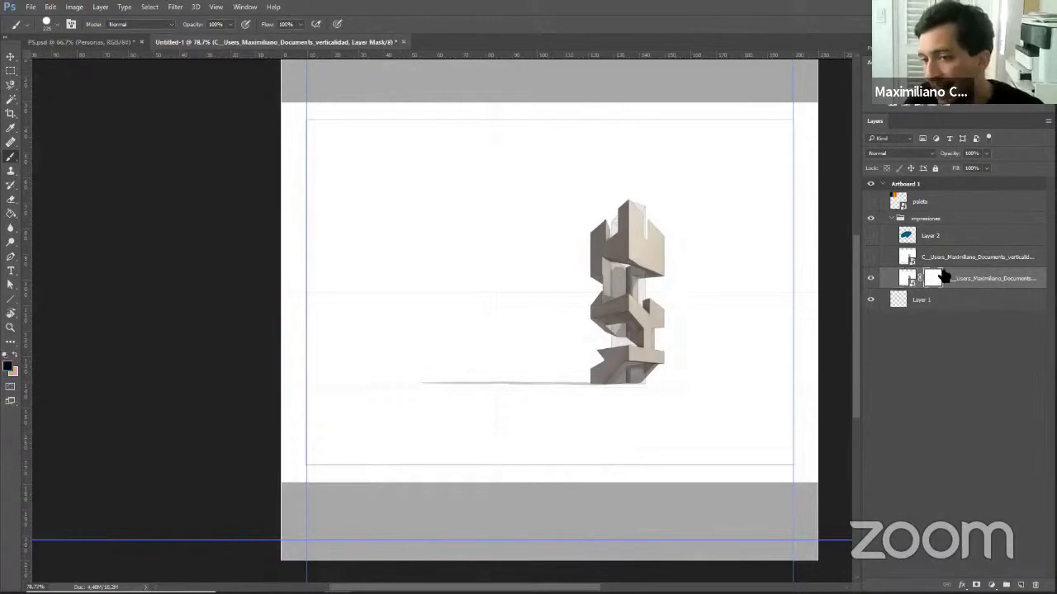
# Try painting on the masked tower layer's image content and decline rasterizing the smart object.
pyautogui.click(908, 279)
pyautogui.click(557, 249)
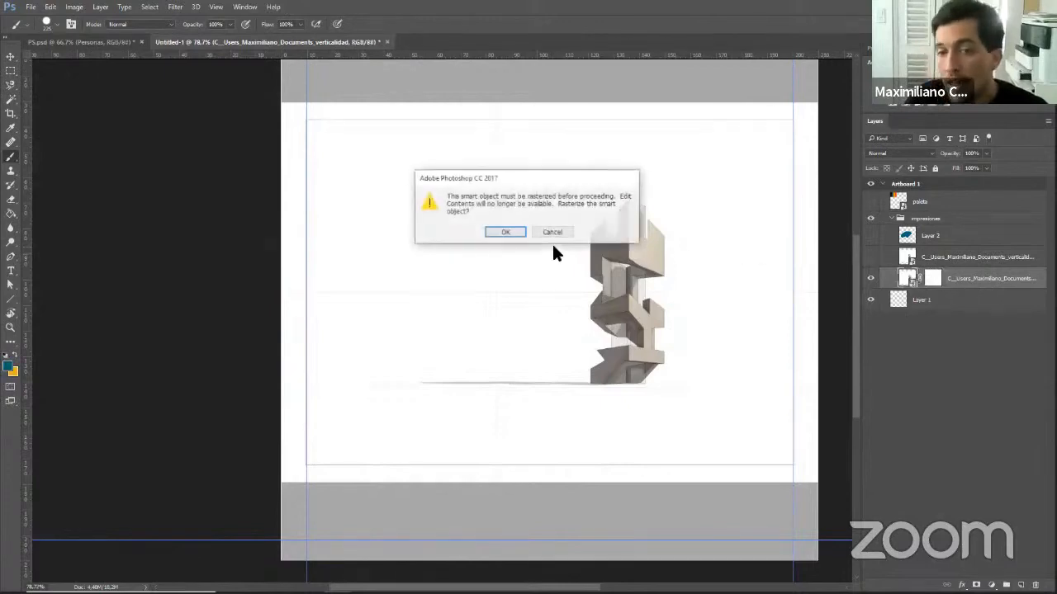
pyautogui.click(551, 232)
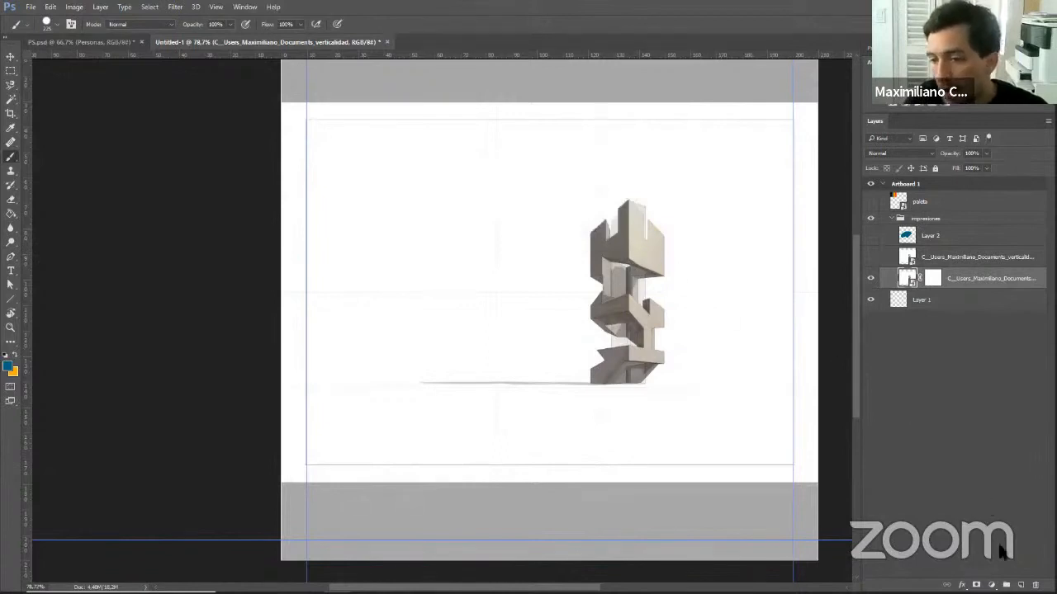
# Create a new empty layer above the tower, brush blue over the tower on it, and undo the paint.
pyautogui.click(1020, 586)
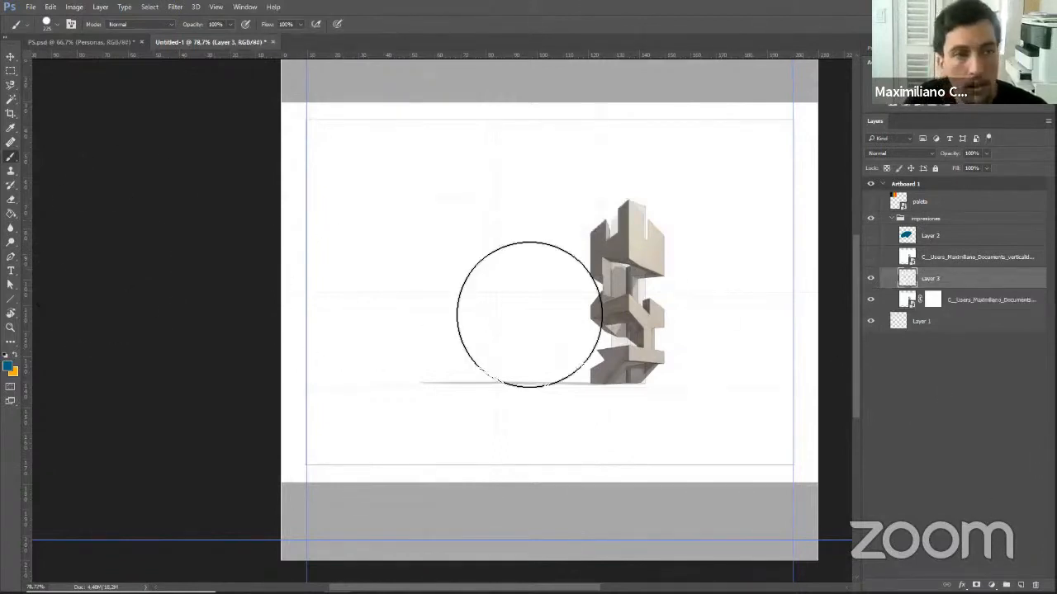
pyautogui.moveTo(522, 318)
pyautogui.mouseDown()
pyautogui.moveTo(647, 260)
pyautogui.moveTo(592, 339)
pyautogui.moveTo(630, 371)
pyautogui.mouseUp()
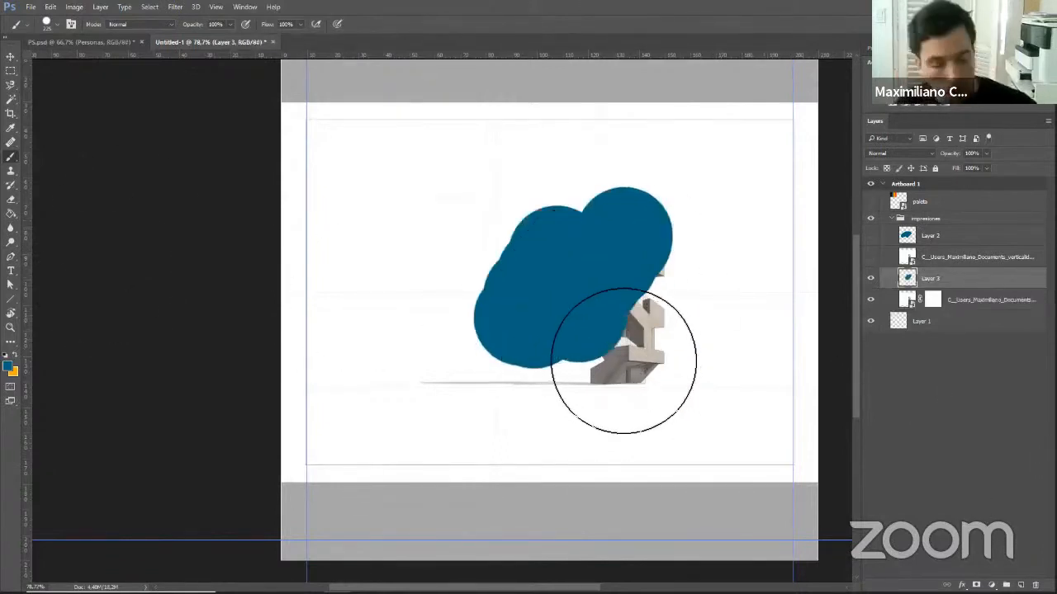
pyautogui.hotkey('ctrl', 'z')
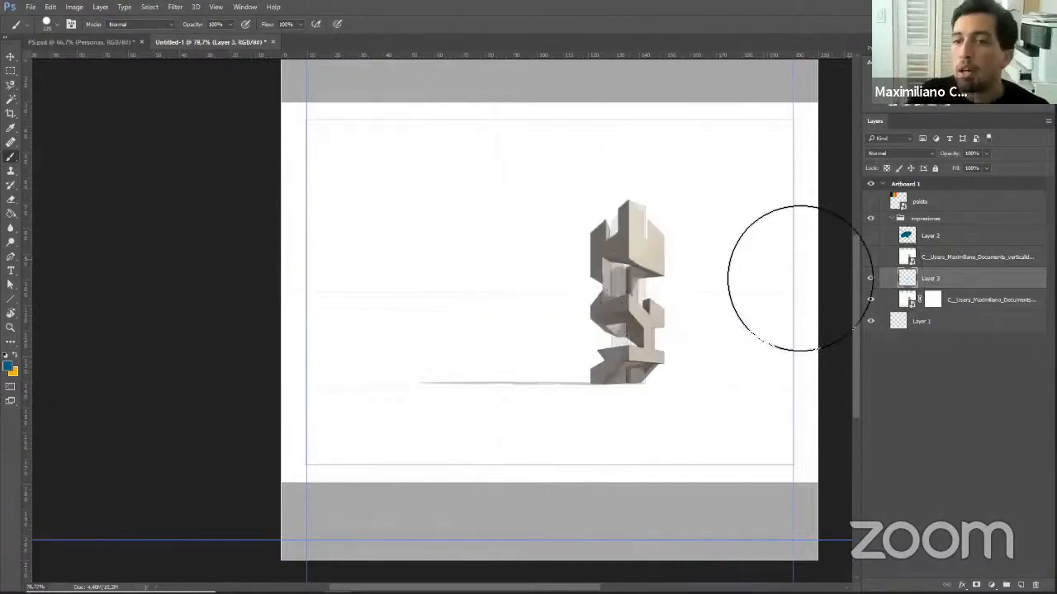
# Select the dark upper face of the tower with the Magic Wand, using a higher tolerance so the whole face is included.
pyautogui.click(904, 302)
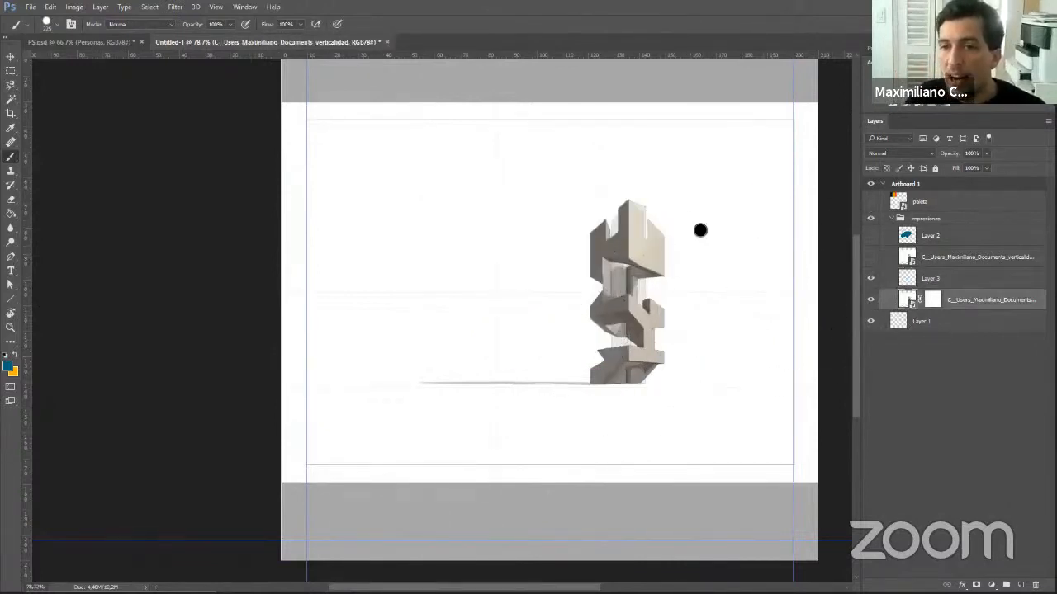
pyautogui.scroll(5, 616, 239)
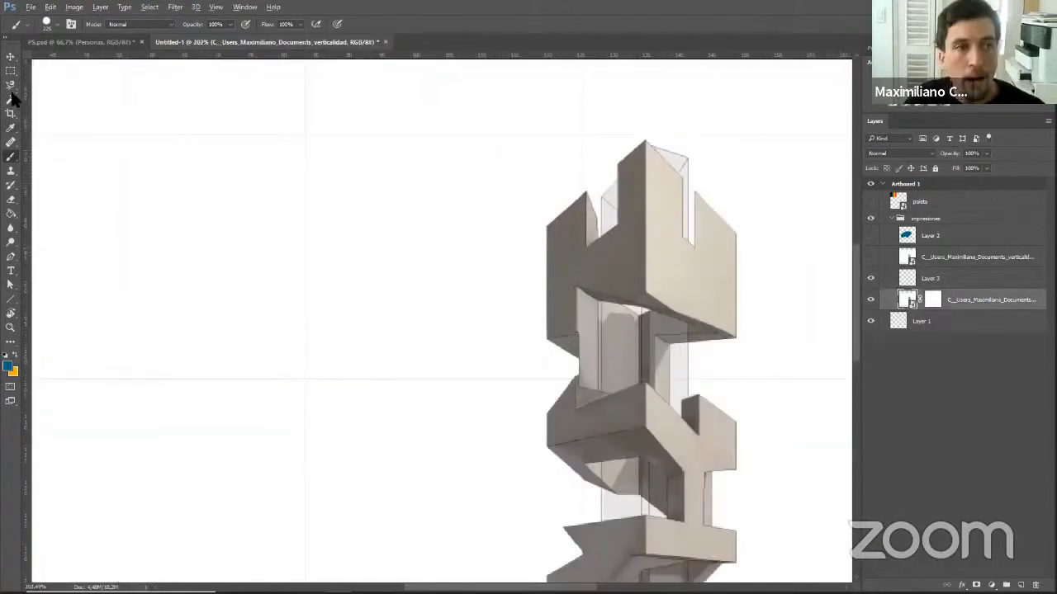
pyautogui.click(10, 98)
pyautogui.click(606, 247)
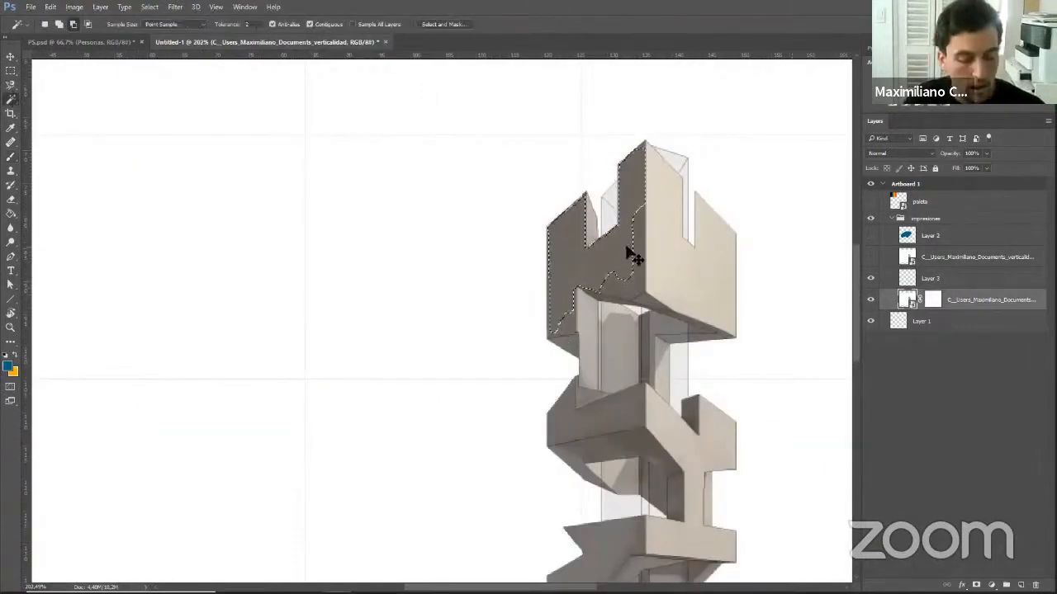
pyautogui.click(627, 248)
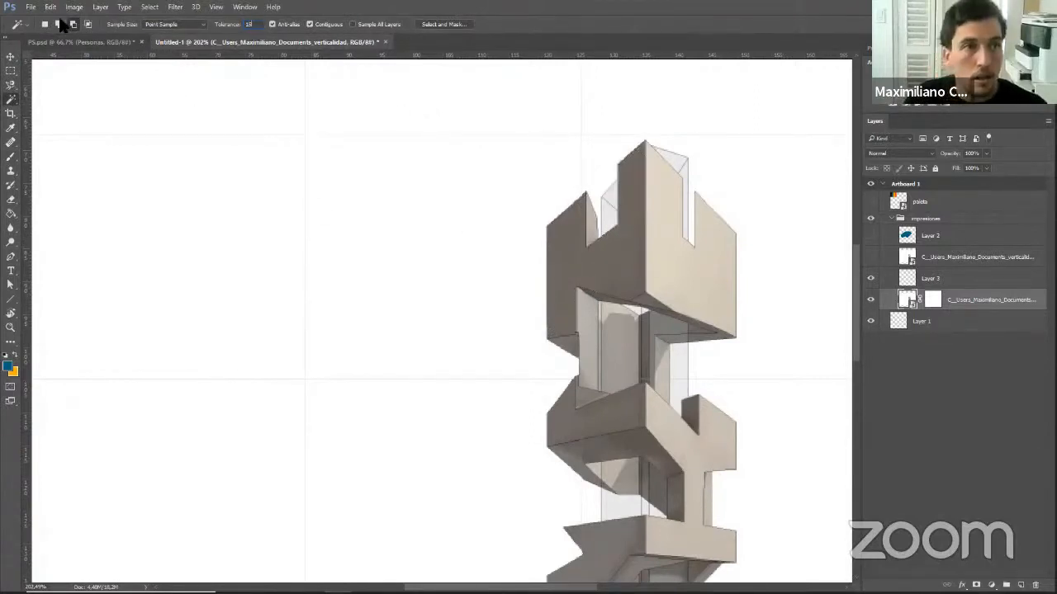
pyautogui.click(630, 268)
pyautogui.scroll(-2, 611, 276)
pyautogui.scroll(-2, 605, 270)
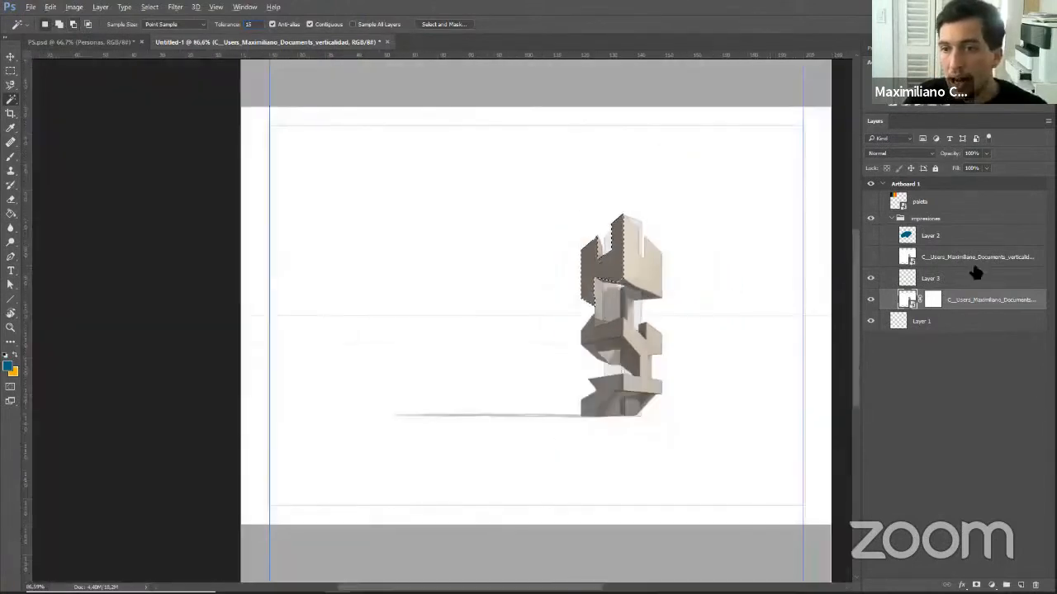
# Paint the selected tower face blue on Layer 3 with the Brush and check the edges of the paint.
pyautogui.click(916, 278)
pyautogui.click(10, 157)
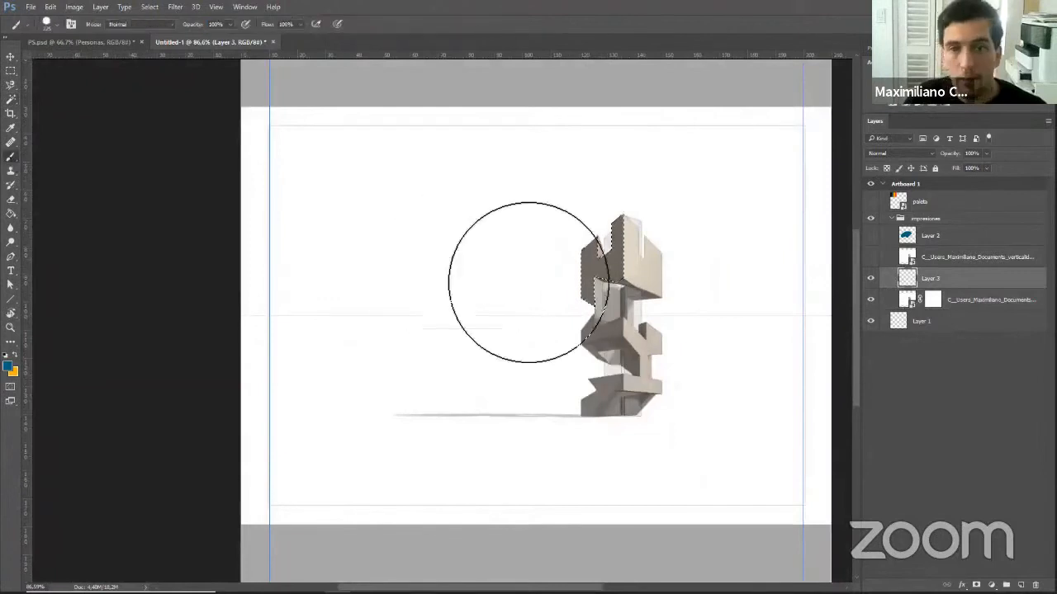
pyautogui.moveTo(569, 265); pyautogui.dragTo(597, 265)
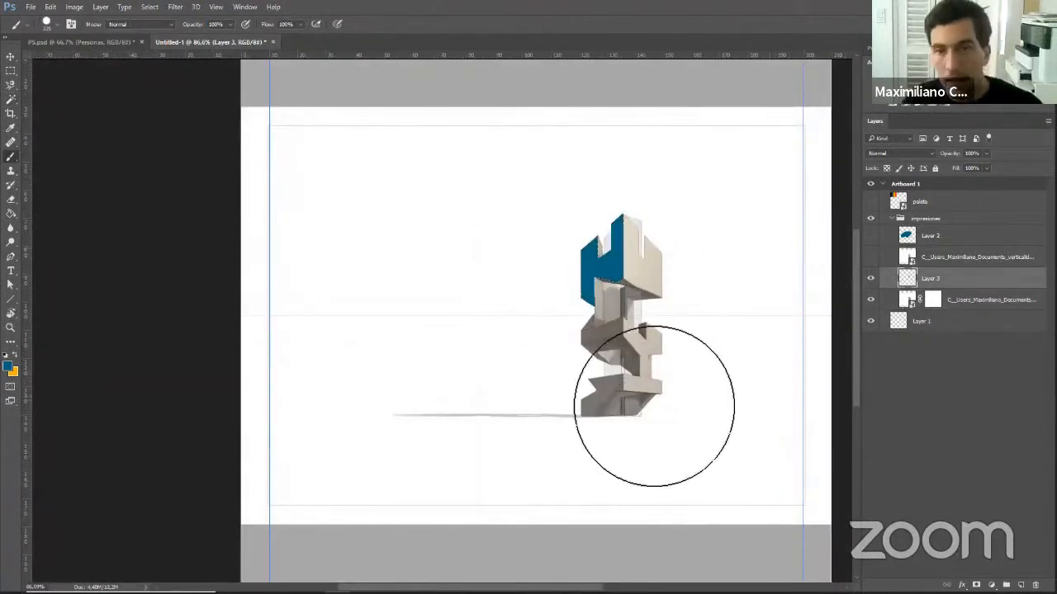
pyautogui.scroll(4, 608, 302)
pyautogui.scroll(-3, 607, 301)
pyautogui.scroll(4, 607, 302)
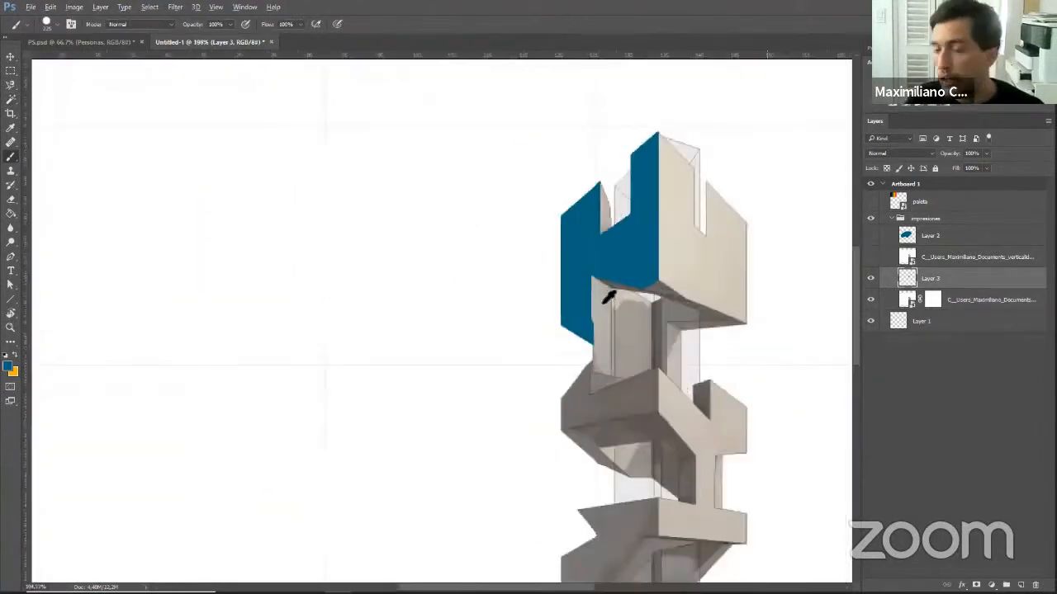
pyautogui.scroll(-4, 608, 297)
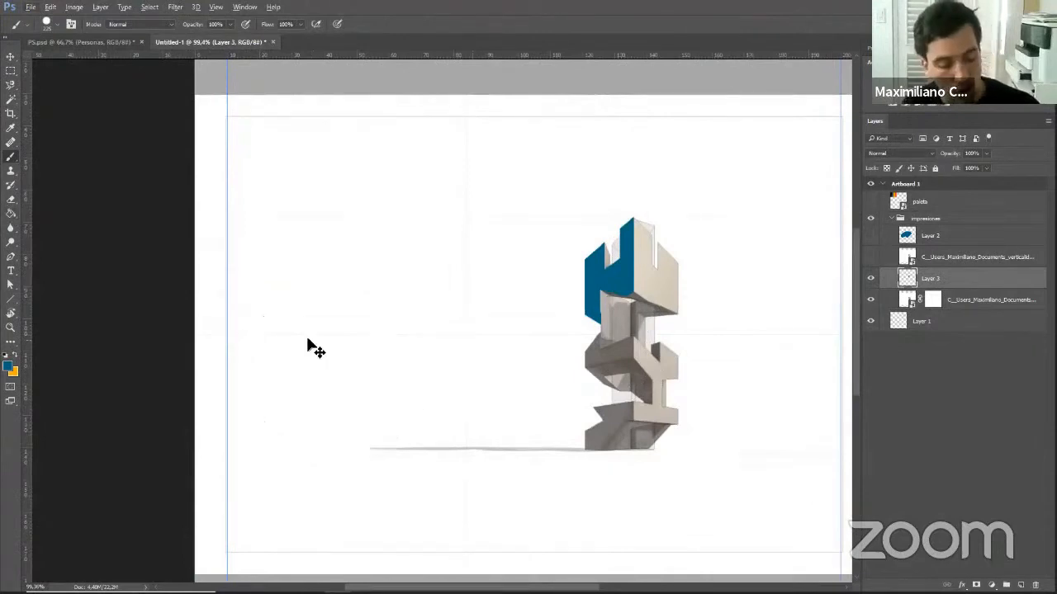
# Delete Layer 3 with the blue face paint.
pyautogui.click(963, 304)
pyautogui.click(949, 285)
pyautogui.press('Delete')
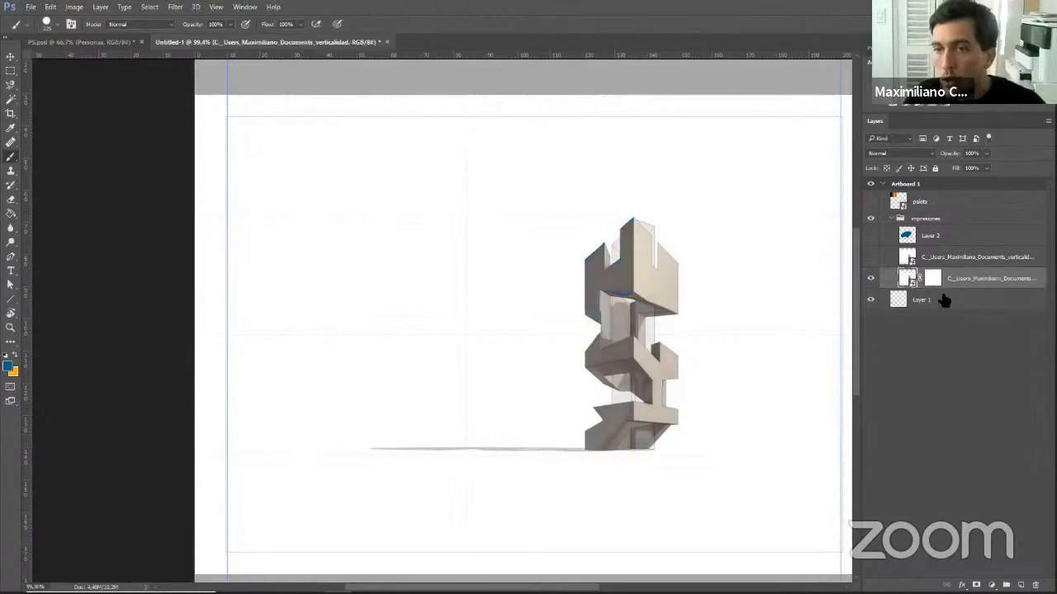
# Compare the available paint colours for the tower layer's mask and its image, leaving the mask active.
pyautogui.click(934, 282)
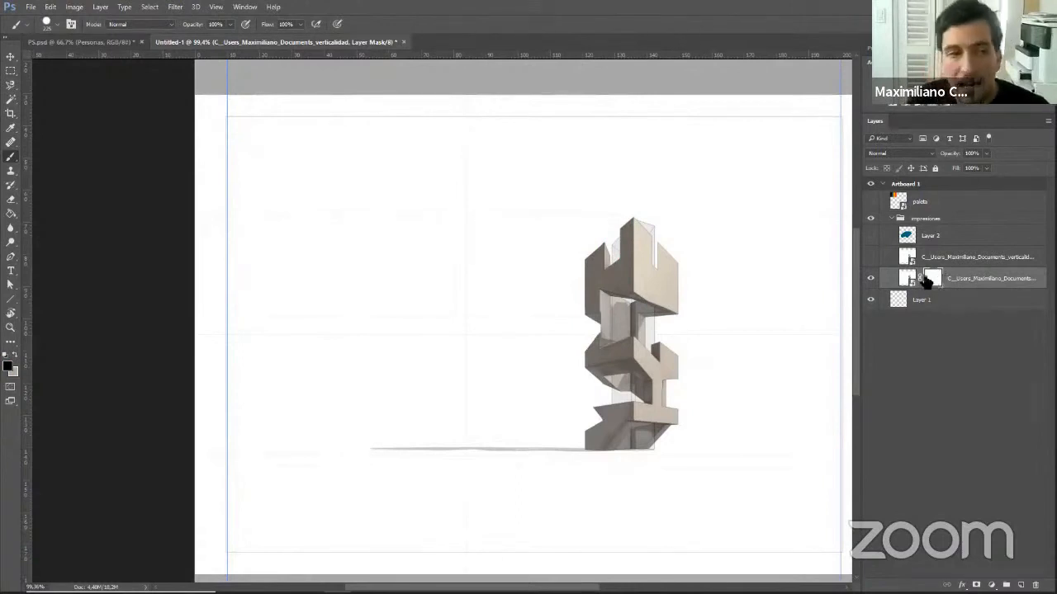
pyautogui.click(906, 281)
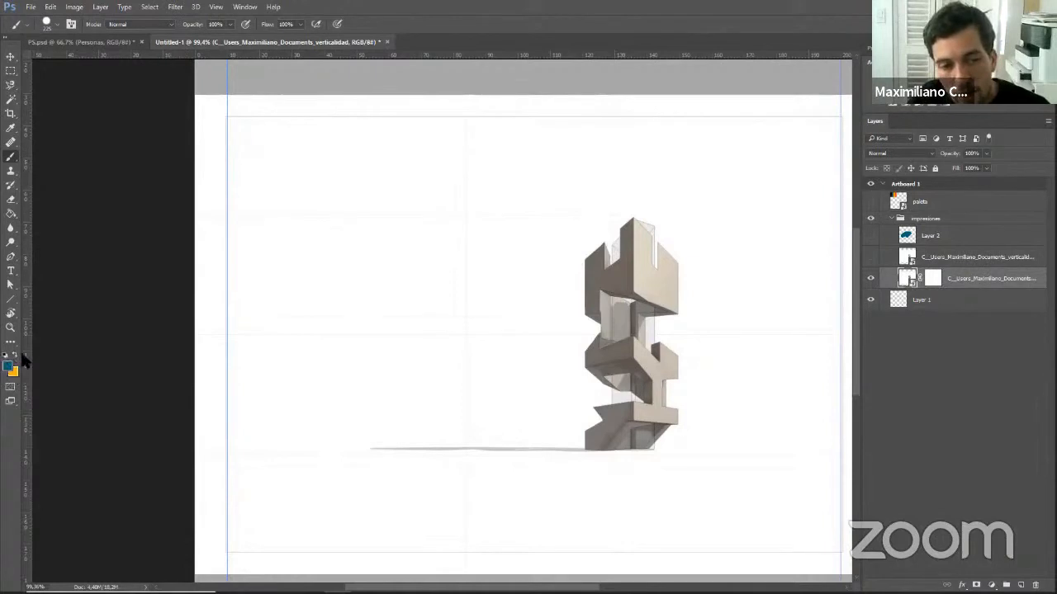
pyautogui.click(932, 279)
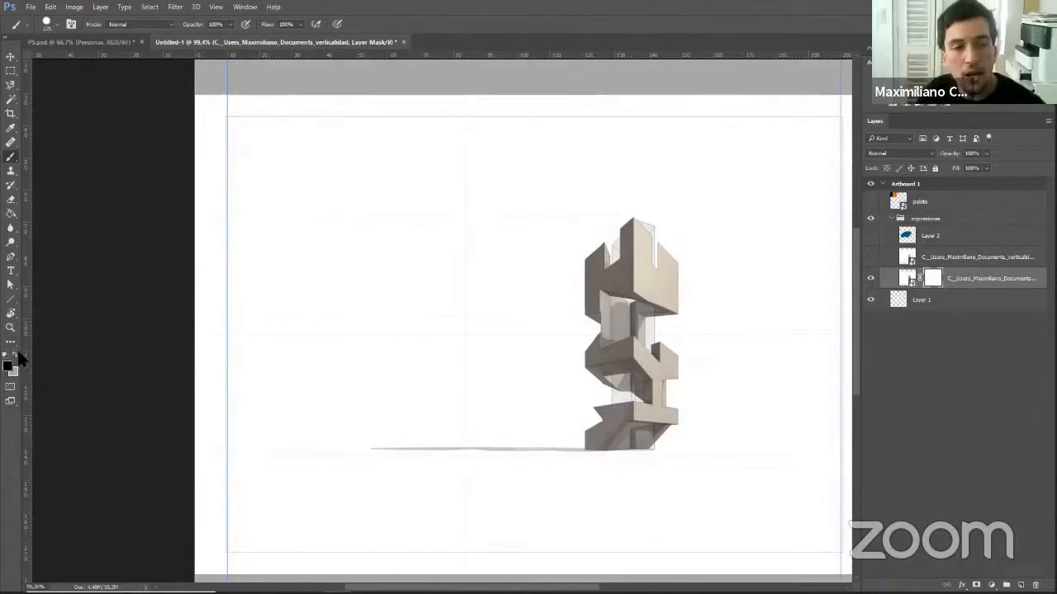
# Choose the saturated red e60b0b as the foreground colour while the tower layer's mask is active.
pyautogui.click(18, 354)
pyautogui.click(9, 365)
pyautogui.moveTo(206, 176); pyautogui.dragTo(213, 142)
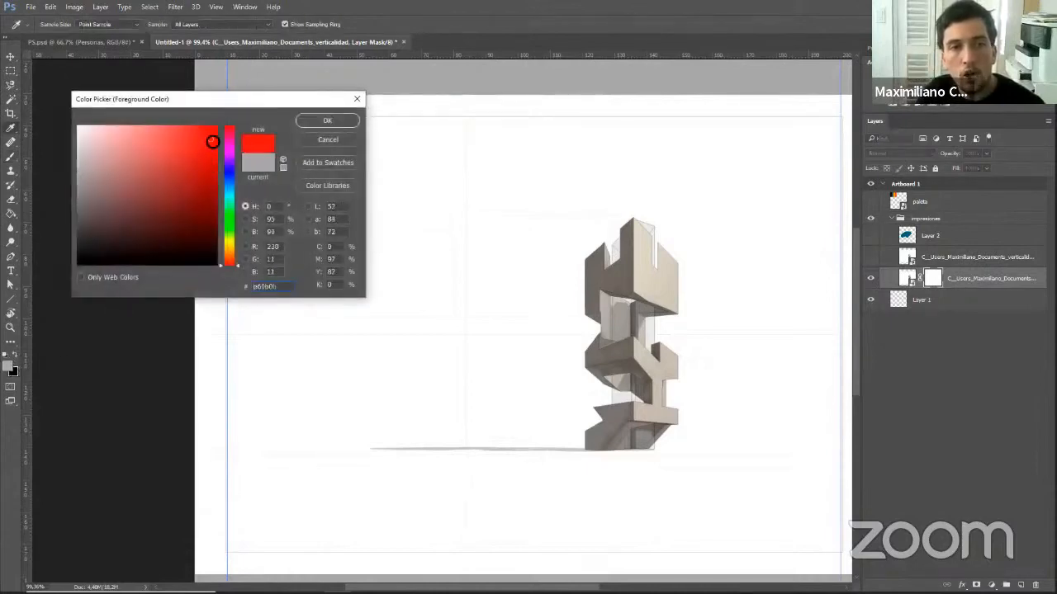
pyautogui.click(315, 124)
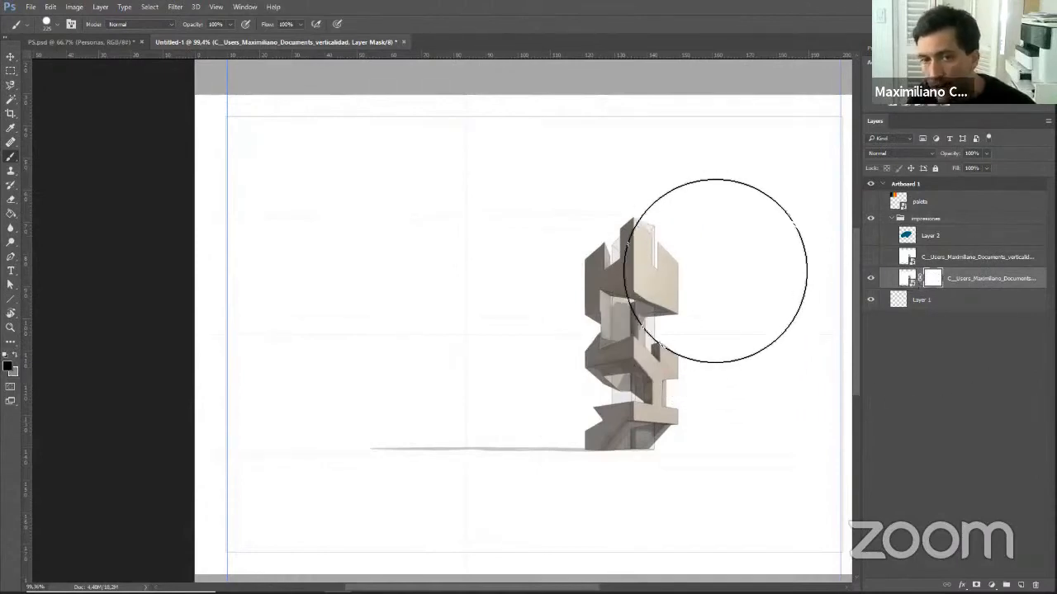
# Paint black on the tower layer's mask with a large Brush, covering the whole tower and its ground shadow.
pyautogui.moveTo(693, 216)
pyautogui.mouseDown()
pyautogui.moveTo(526, 446)
pyautogui.moveTo(729, 329)
pyautogui.moveTo(632, 460)
pyautogui.moveTo(540, 342)
pyautogui.moveTo(618, 264)
pyautogui.moveTo(584, 424)
pyautogui.moveTo(712, 462)
pyautogui.mouseUp()
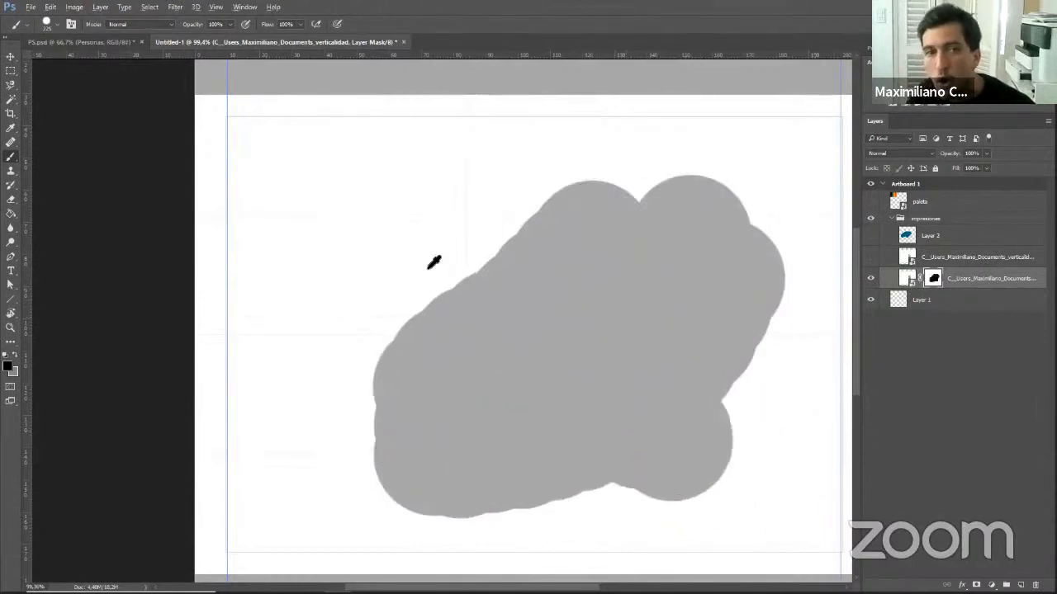
pyautogui.scroll(-5, 431, 259)
pyautogui.scroll(3, 465, 165)
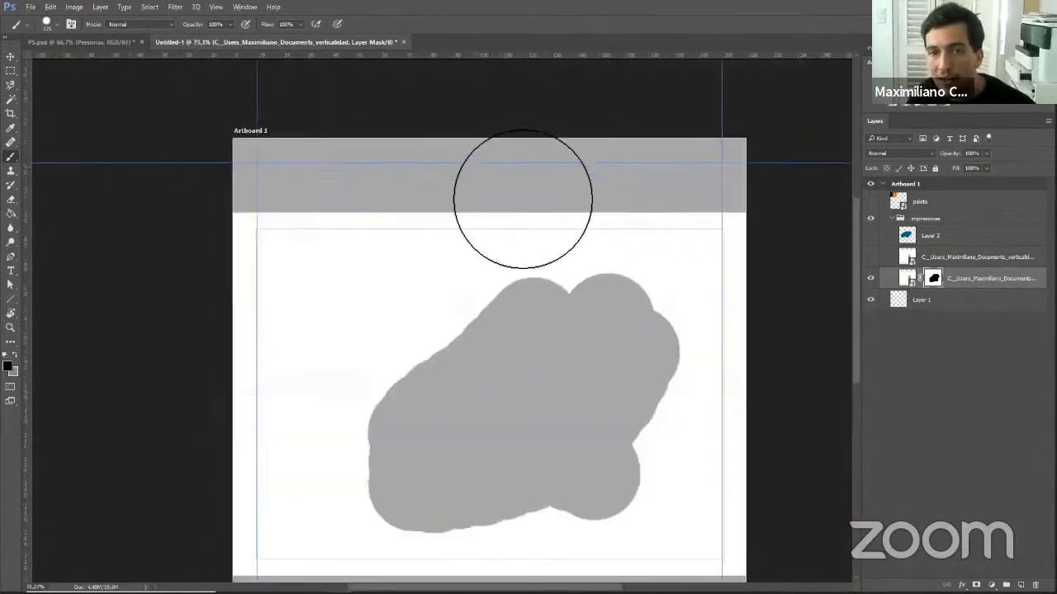
pyautogui.scroll(-3, 531, 160)
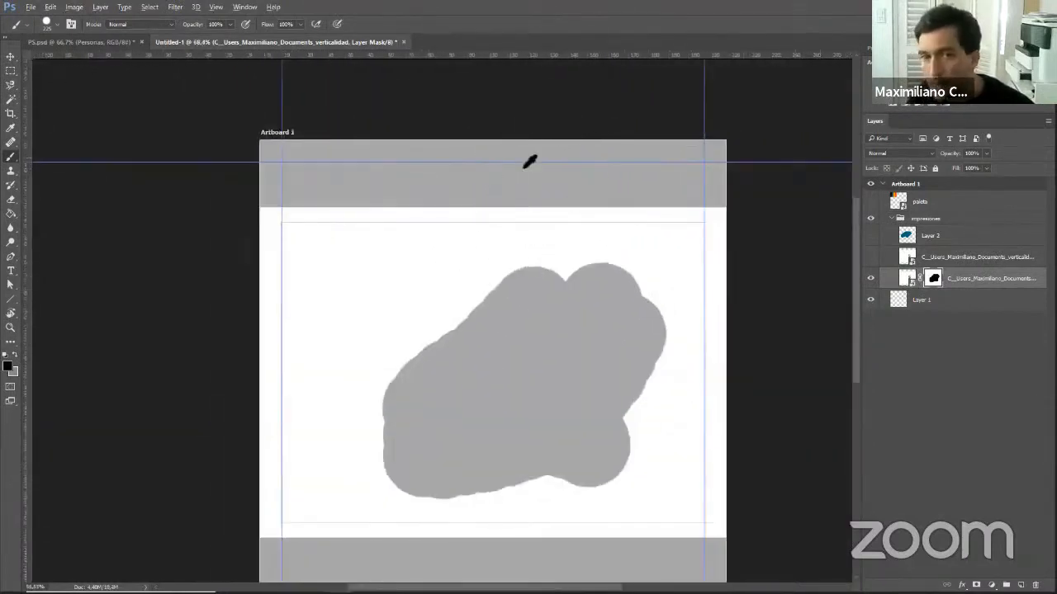
pyautogui.scroll(3, 538, 283)
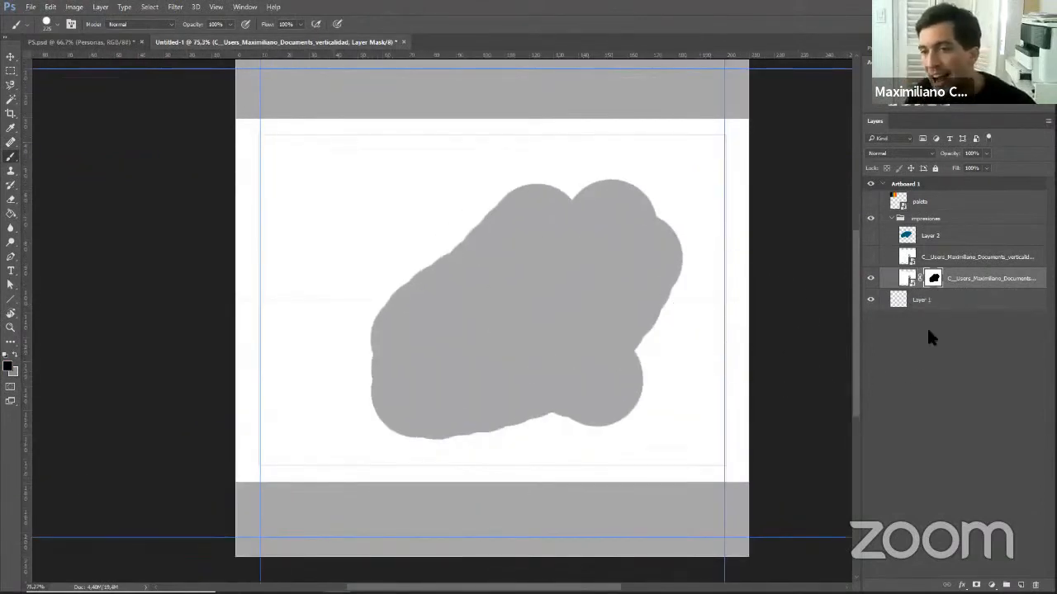
# View the tower layer's mask on its own, return to the normal image view, and reactivate the mask.
pyautogui.keyDown('alt'); pyautogui.click(932, 278); pyautogui.keyUp('alt')
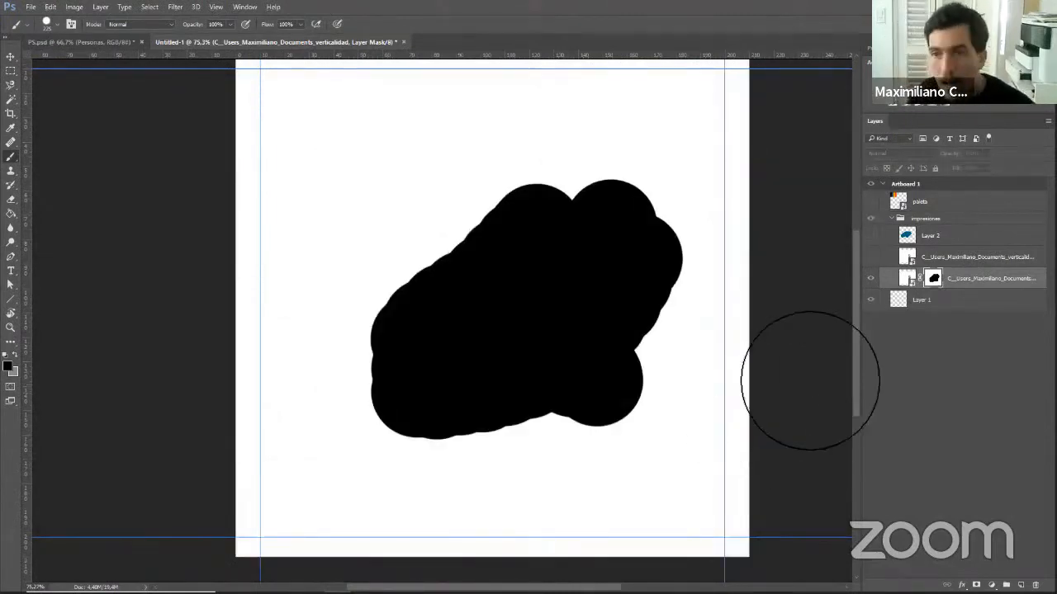
pyautogui.click(908, 278)
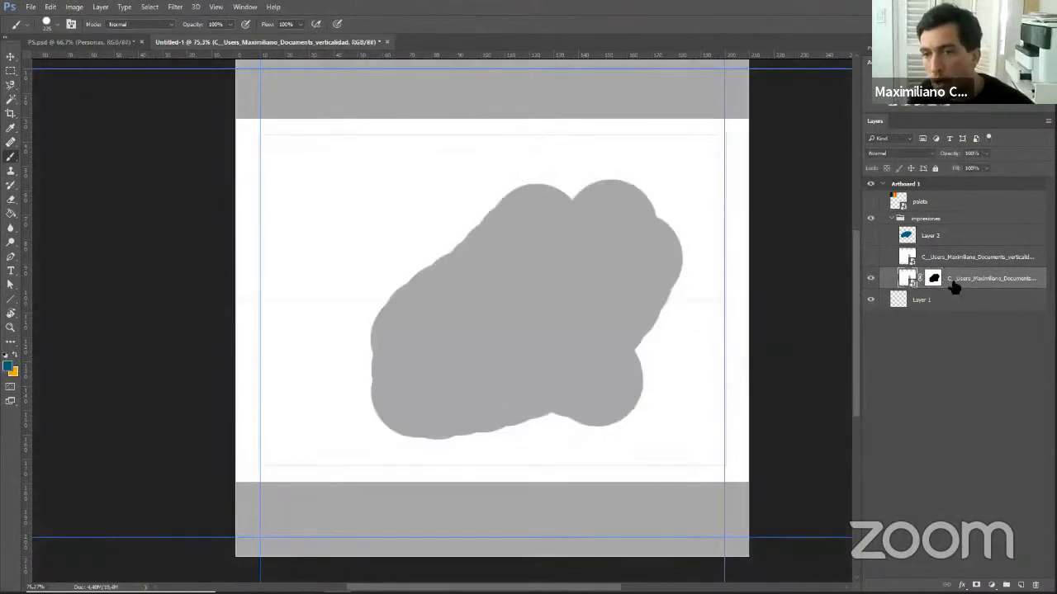
pyautogui.click(933, 279)
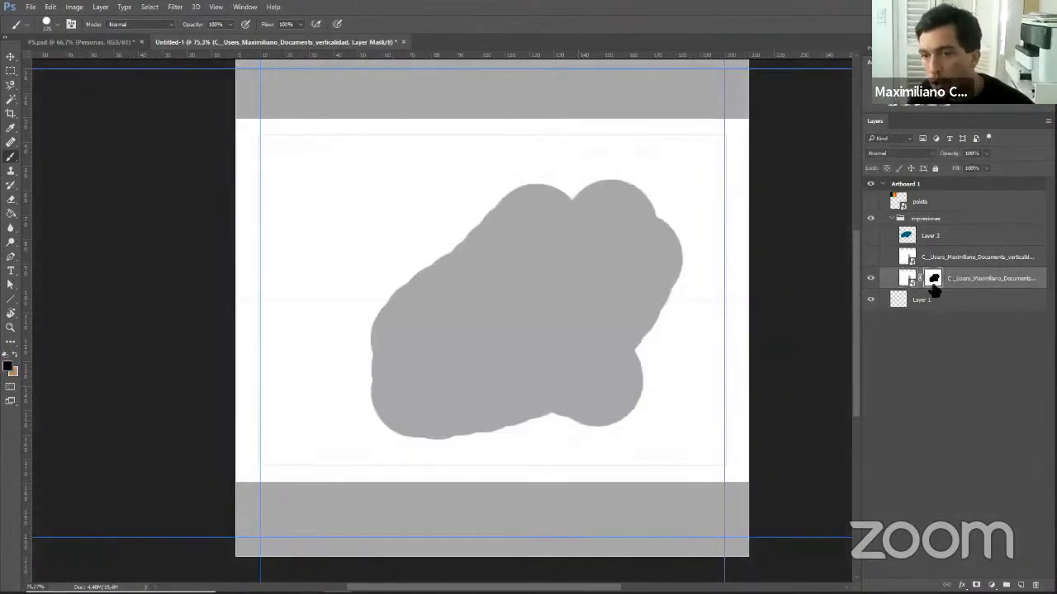
# Brush white diagonally across the black area of the mask to bring back most of the tower.
pyautogui.click(9, 362)
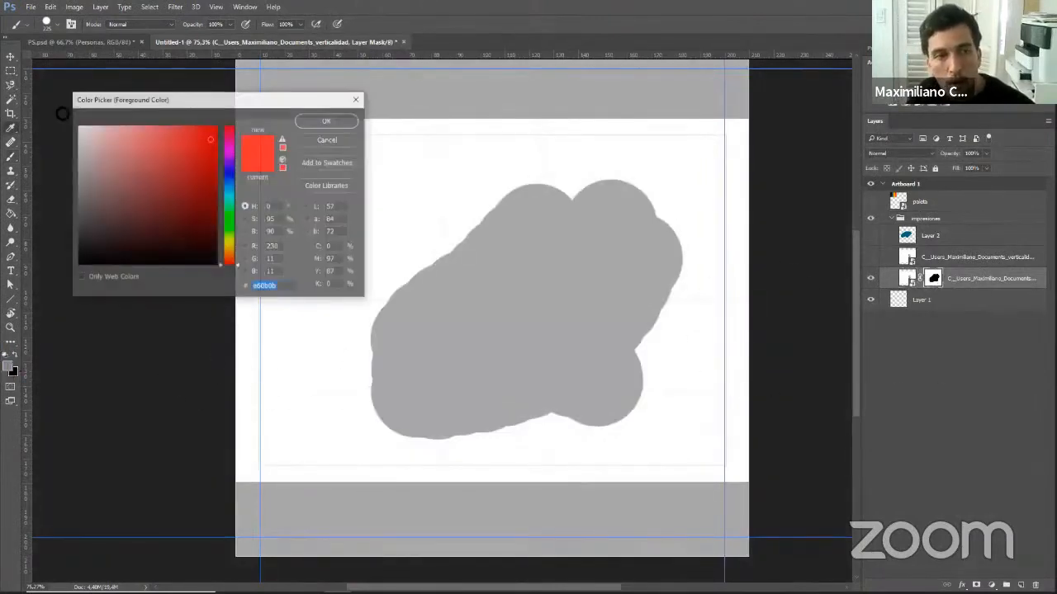
pyautogui.click(327, 120)
pyautogui.press('b')
pyautogui.moveTo(460, 260)
pyautogui.mouseDown()
pyautogui.moveTo(602, 401)
pyautogui.moveTo(536, 306)
pyautogui.moveTo(607, 348)
pyautogui.moveTo(512, 242)
pyautogui.moveTo(535, 372)
pyautogui.mouseUp()
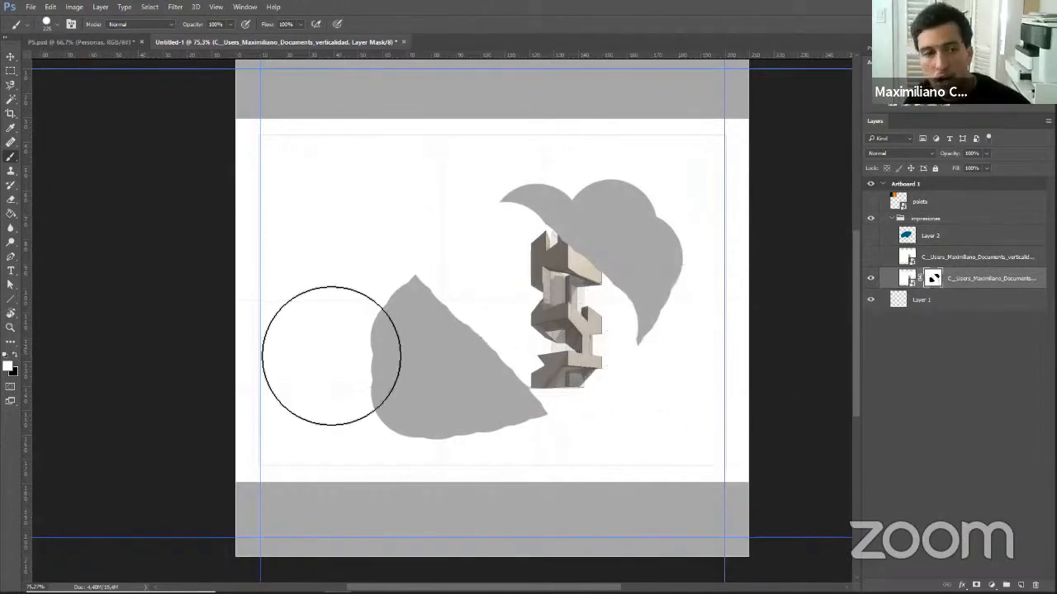
# Set the foreground colour to mid grey 888888 and paint the mask over the tower for partial transparency.
pyautogui.click(7, 365)
pyautogui.moveTo(123, 177); pyautogui.dragTo(60, 193)
pyautogui.click(322, 120)
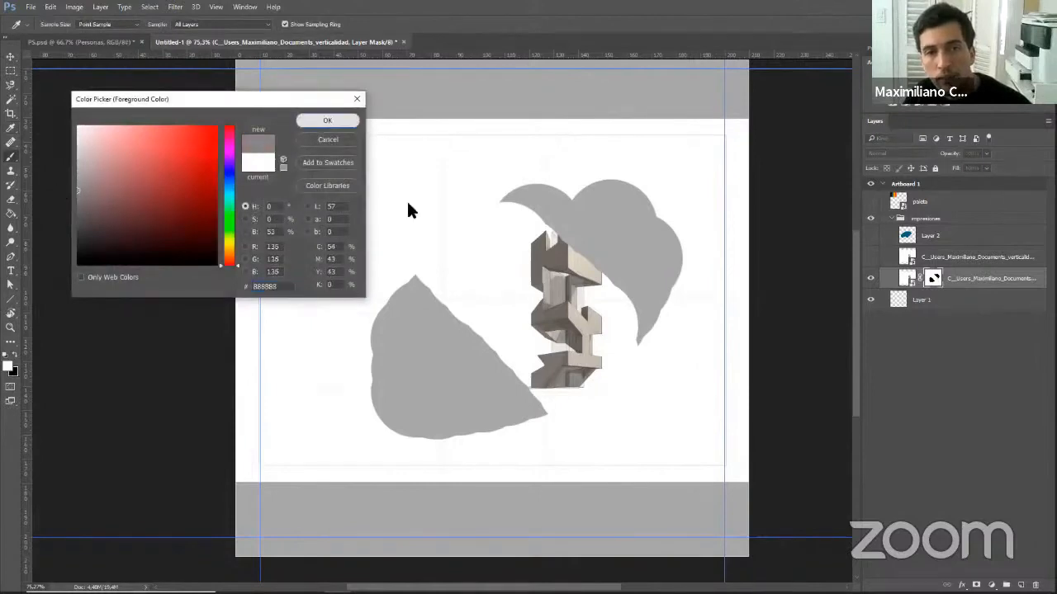
pyautogui.click(538, 302)
pyautogui.moveTo(597, 387)
pyautogui.mouseDown()
pyautogui.moveTo(562, 352)
pyautogui.moveTo(515, 373)
pyautogui.moveTo(613, 403)
pyautogui.mouseUp()
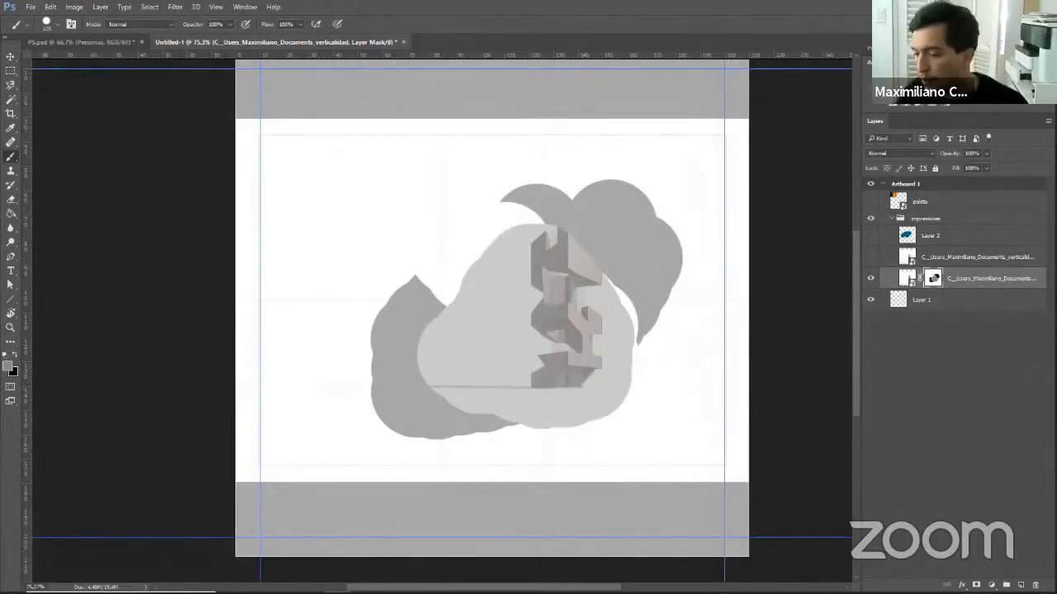
# Undo the grey and white mask strokes, and fill the mask's black area with white using the Paint Bucket.
pyautogui.hotkey('ctrl', 'alt', 'z')
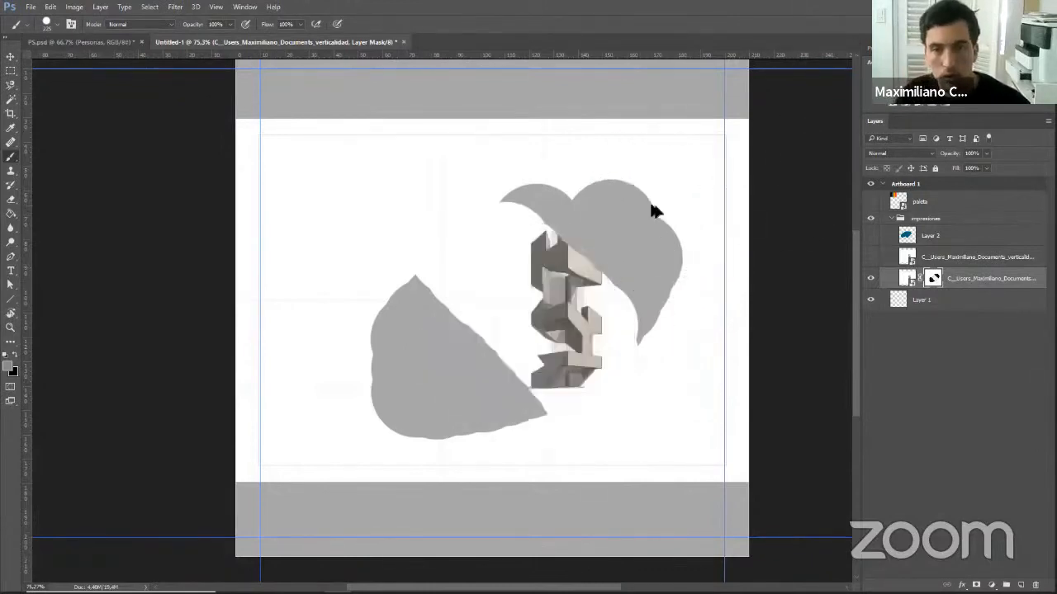
pyautogui.hotkey('ctrl', 'shift', 'z')
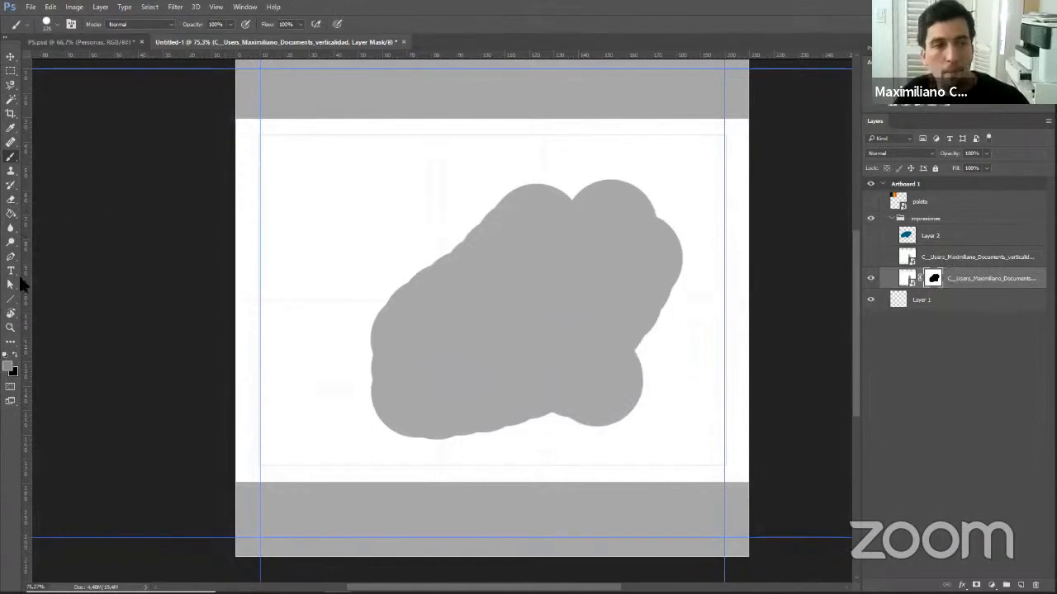
pyautogui.click(10, 213)
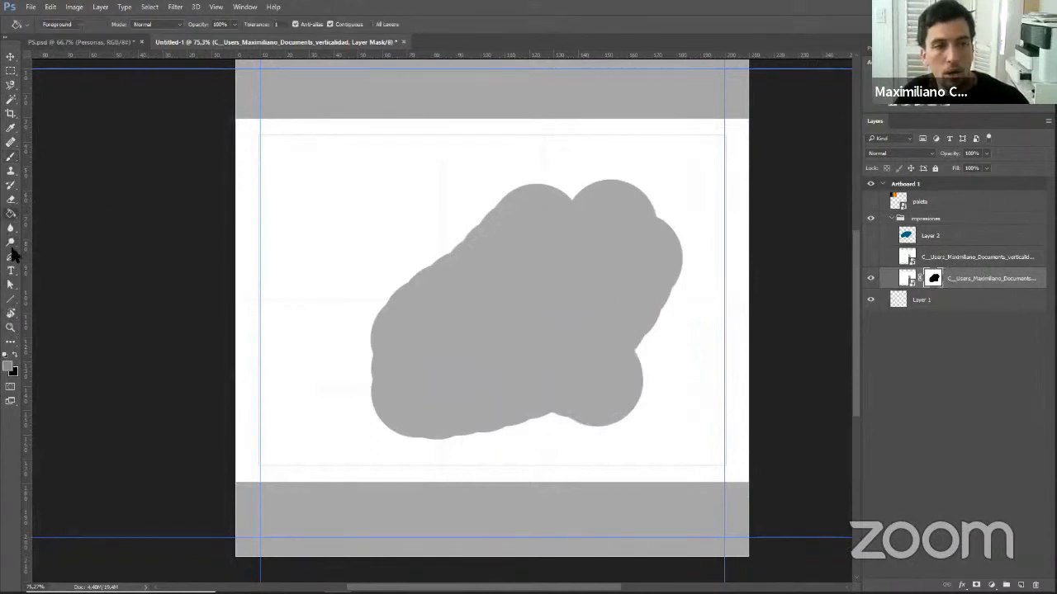
pyautogui.click(7, 367)
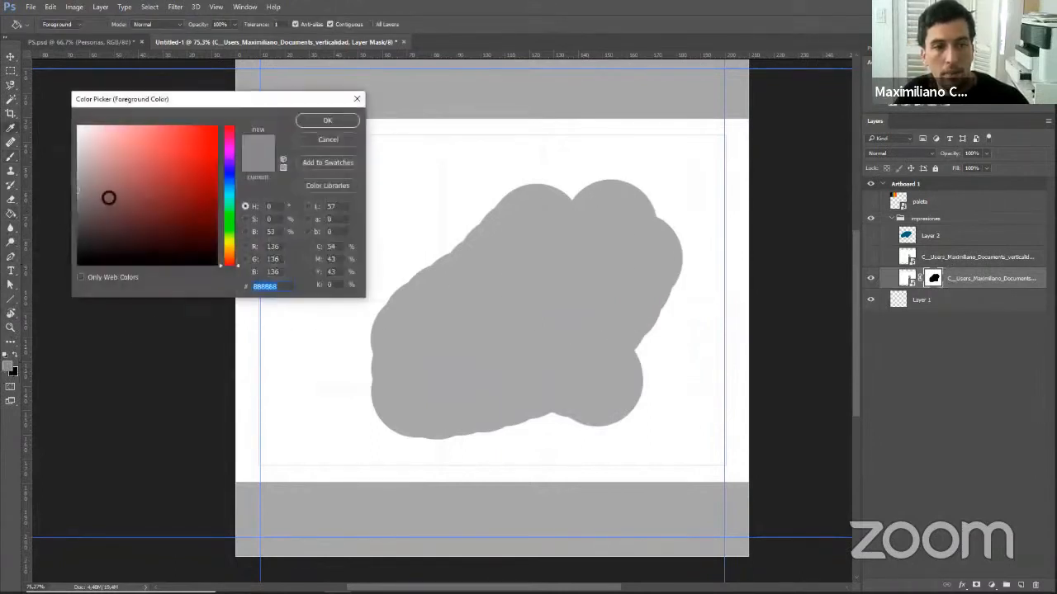
pyautogui.moveTo(108, 198); pyautogui.dragTo(18, 75)
pyautogui.click(348, 121)
pyautogui.click(530, 302)
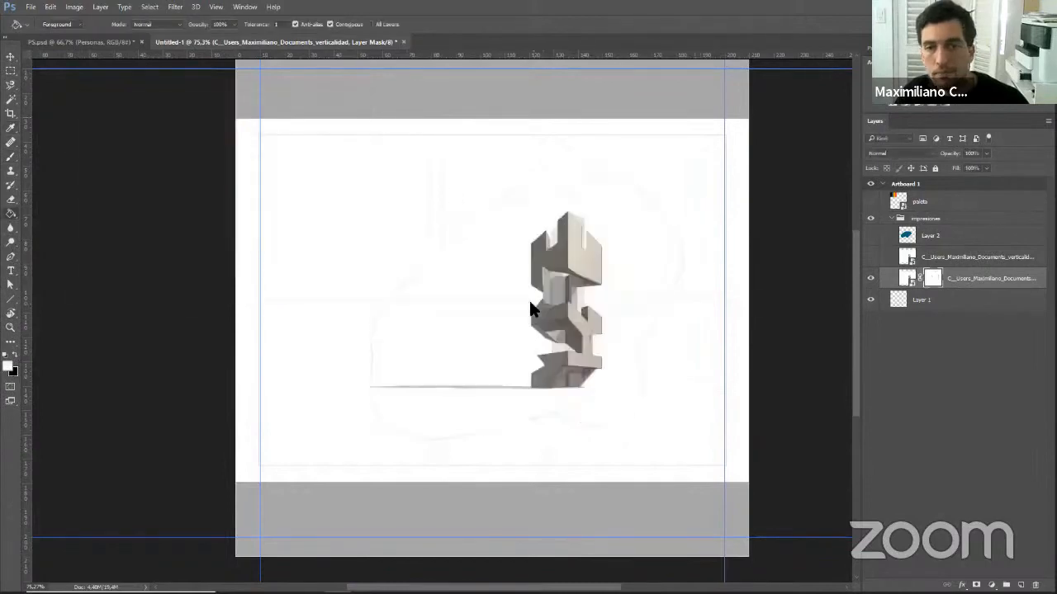
# Delete the tower layer's mask and undo the deletion.
pyautogui.rightClick(944, 282)
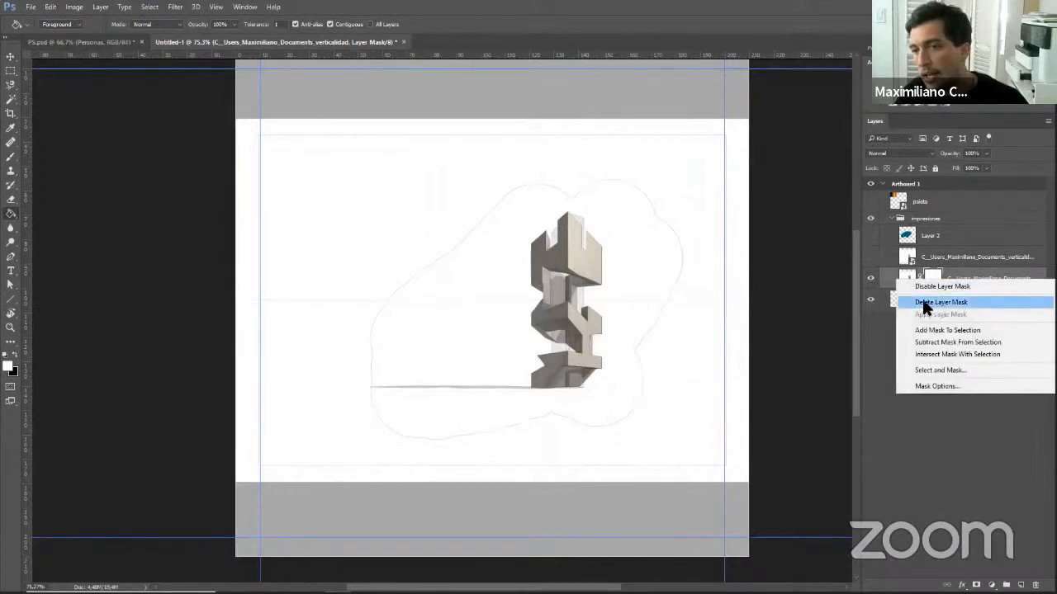
pyautogui.click(924, 304)
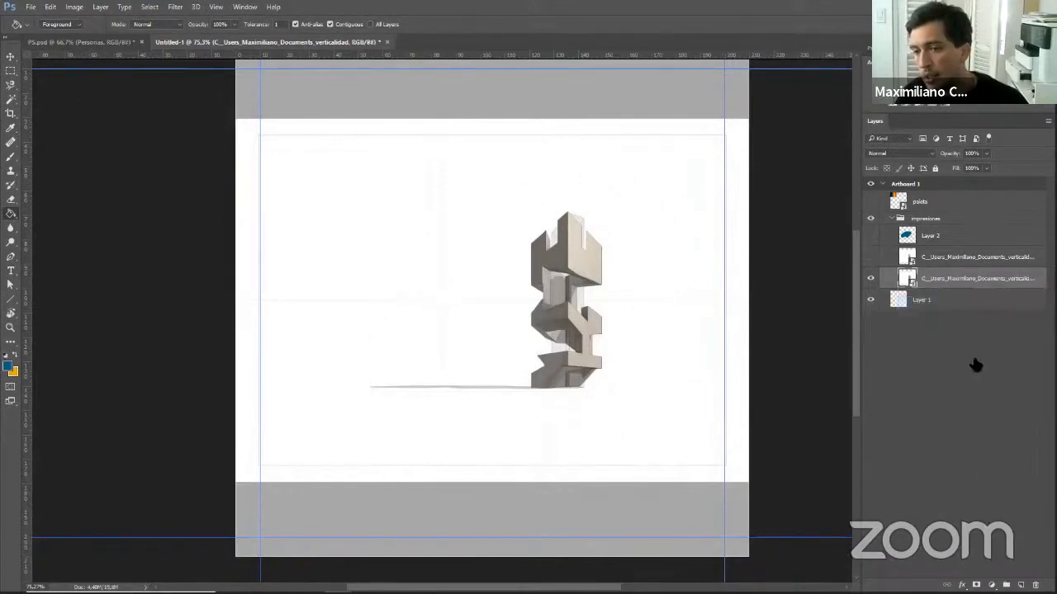
pyautogui.hotkey('ctrl', 'z')
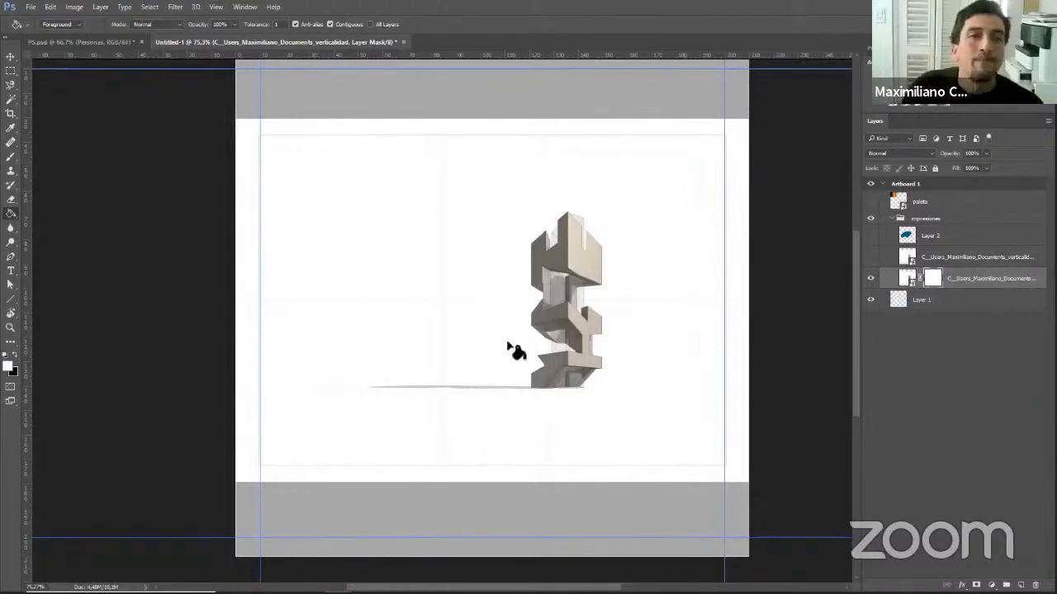
# Select the margin strips between the guides and all four artboard edges as one frame with the Rectangular Marquee.
pyautogui.scroll(-2, 510, 326)
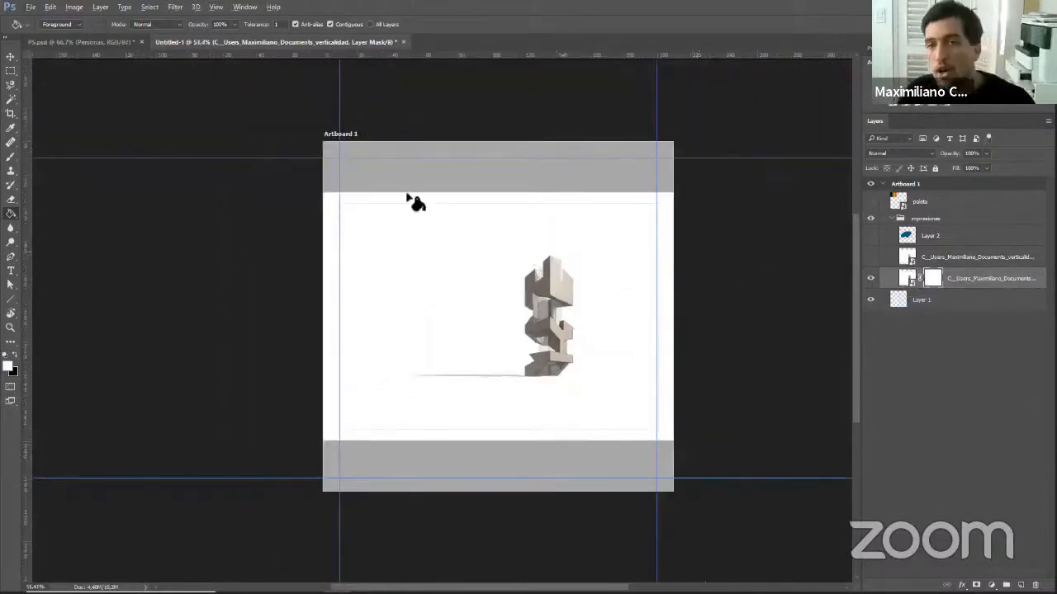
pyautogui.click(10, 71)
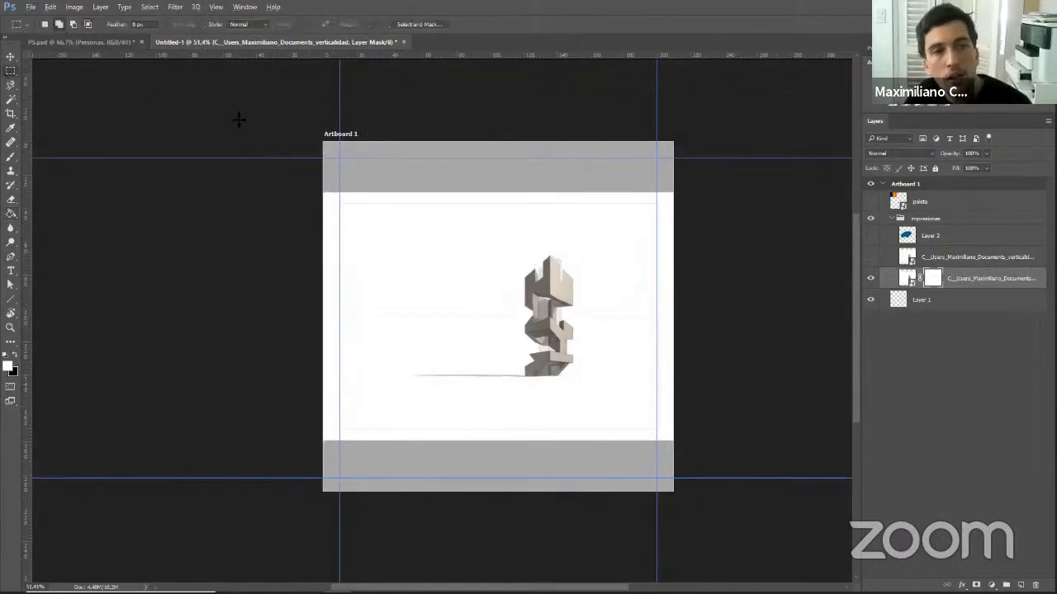
pyautogui.moveTo(322, 142); pyautogui.dragTo(340, 553)
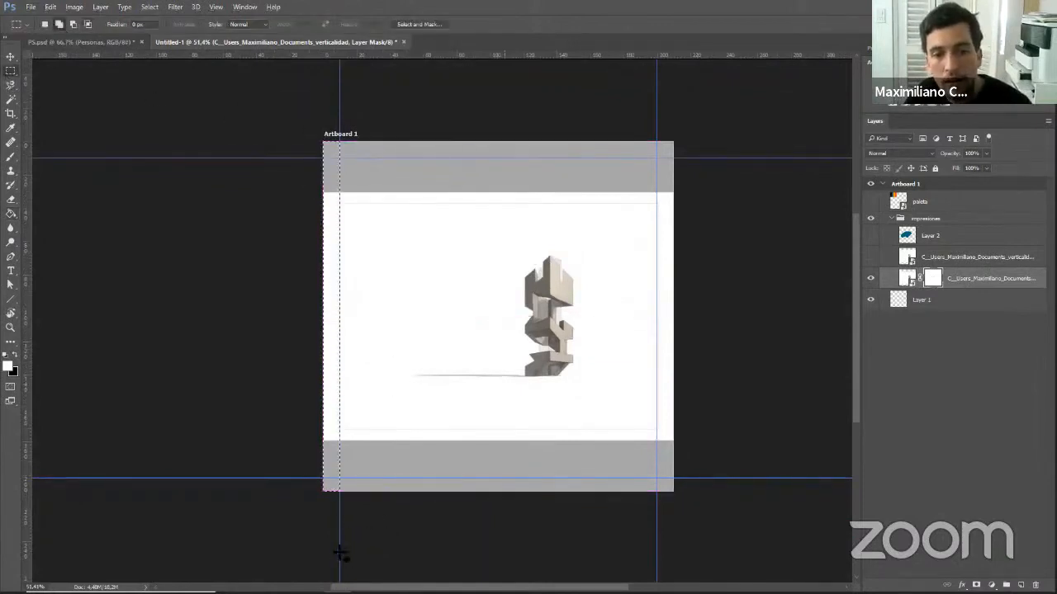
pyautogui.moveTo(272, 528); pyautogui.dragTo(749, 480)
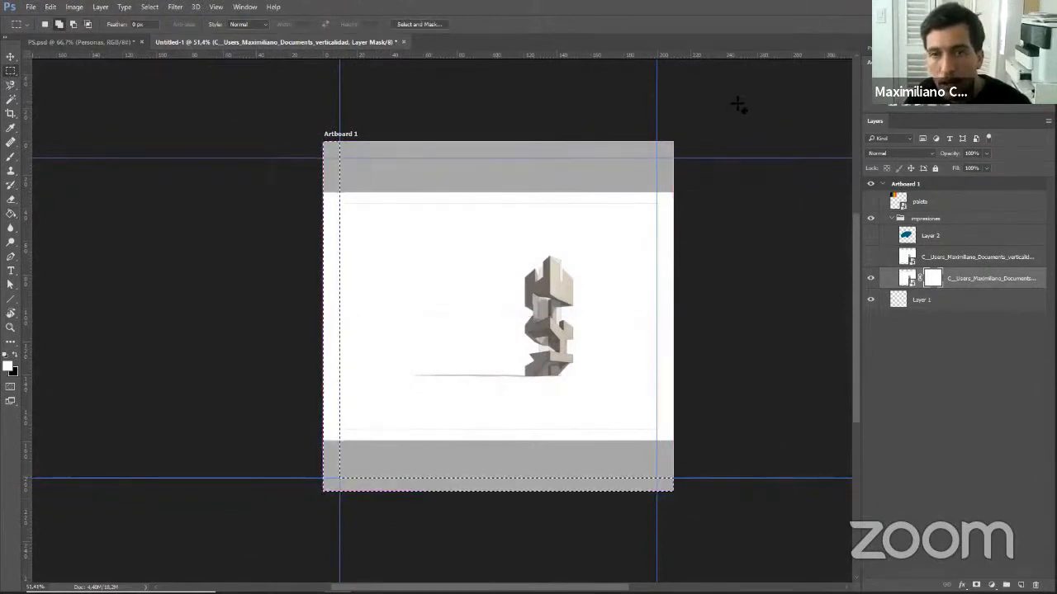
pyautogui.moveTo(675, 141); pyautogui.dragTo(655, 528)
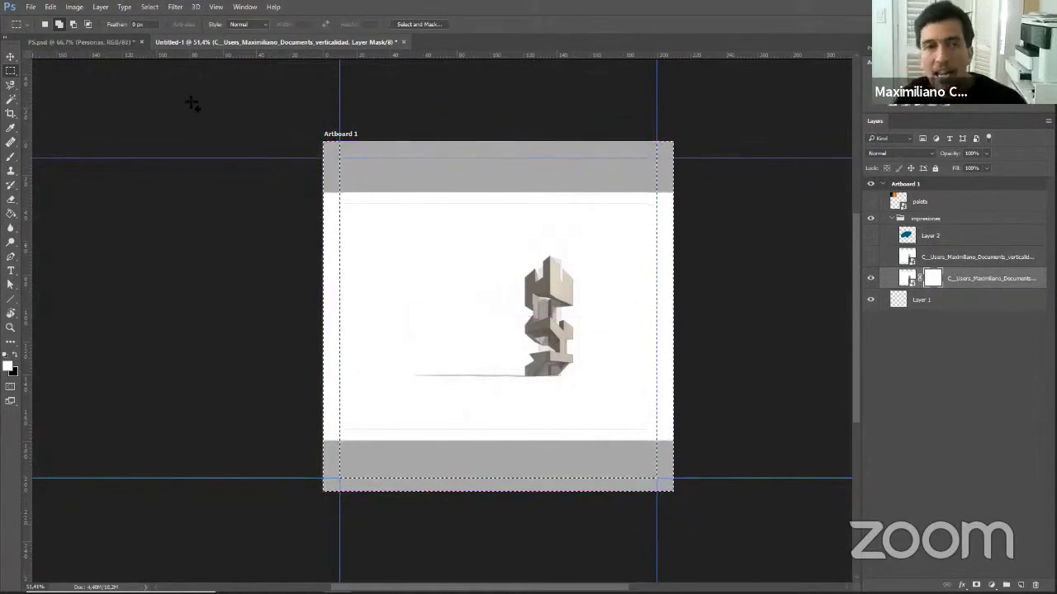
pyautogui.moveTo(191, 104); pyautogui.dragTo(699, 157)
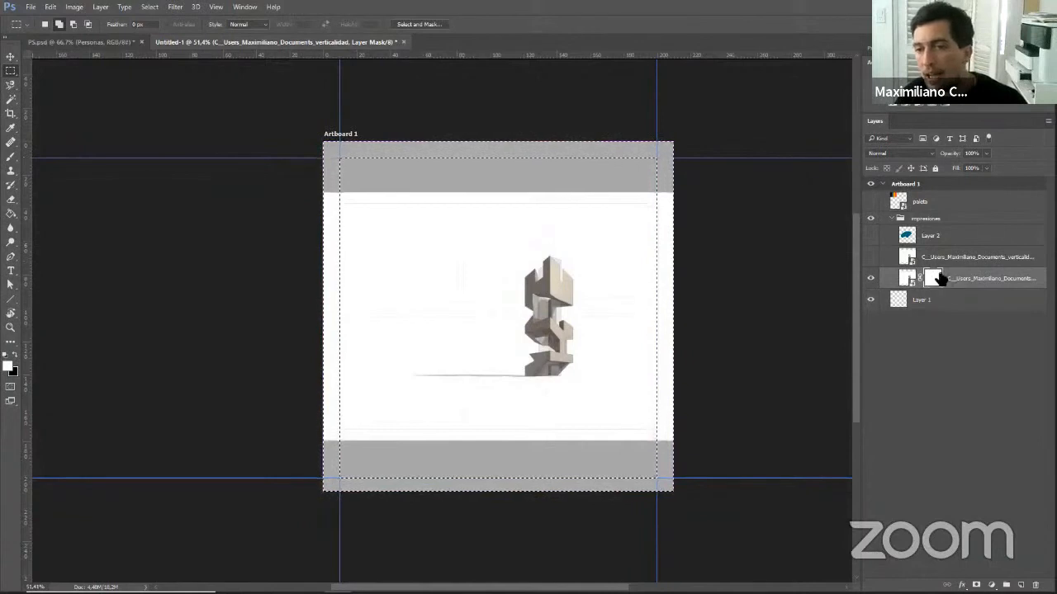
# Fill the selected margin frame with black on the tower layer's mask using the Paint Bucket, and deselect.
pyautogui.click(12, 217)
pyautogui.click(14, 354)
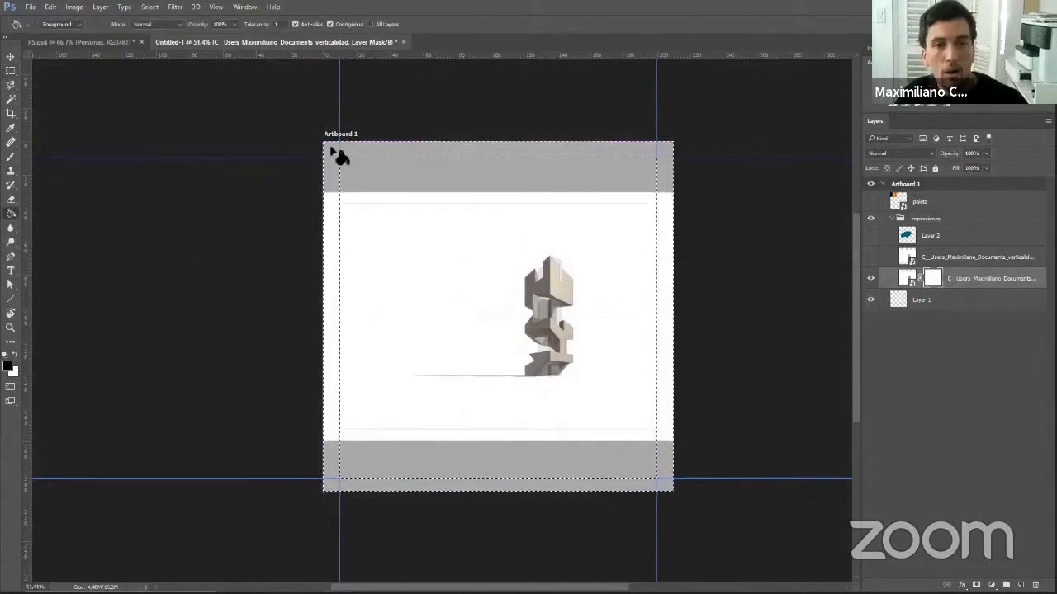
pyautogui.click(337, 156)
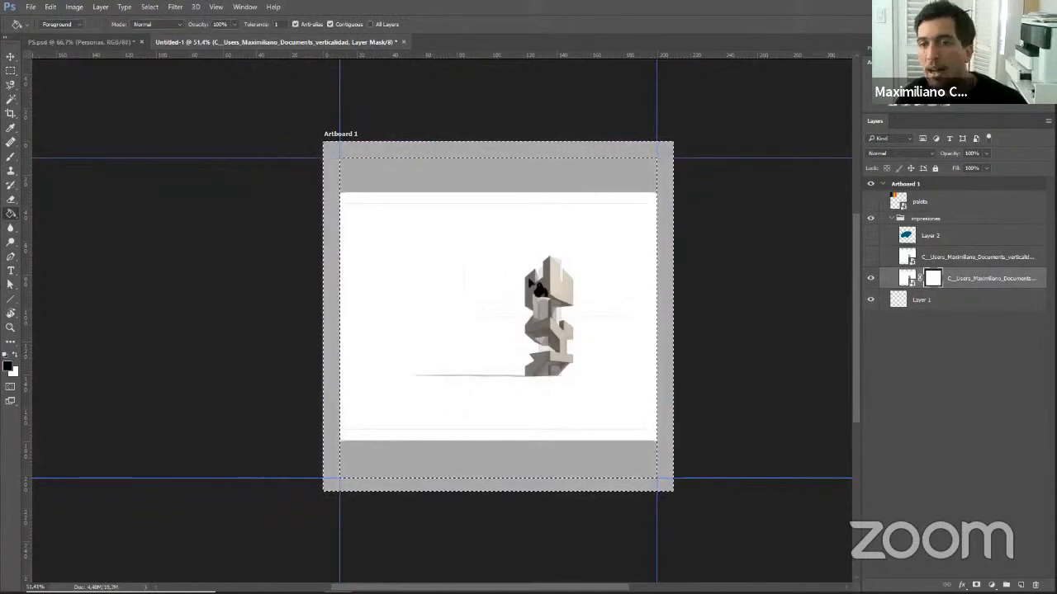
pyautogui.hotkey('ctrl', 'd')
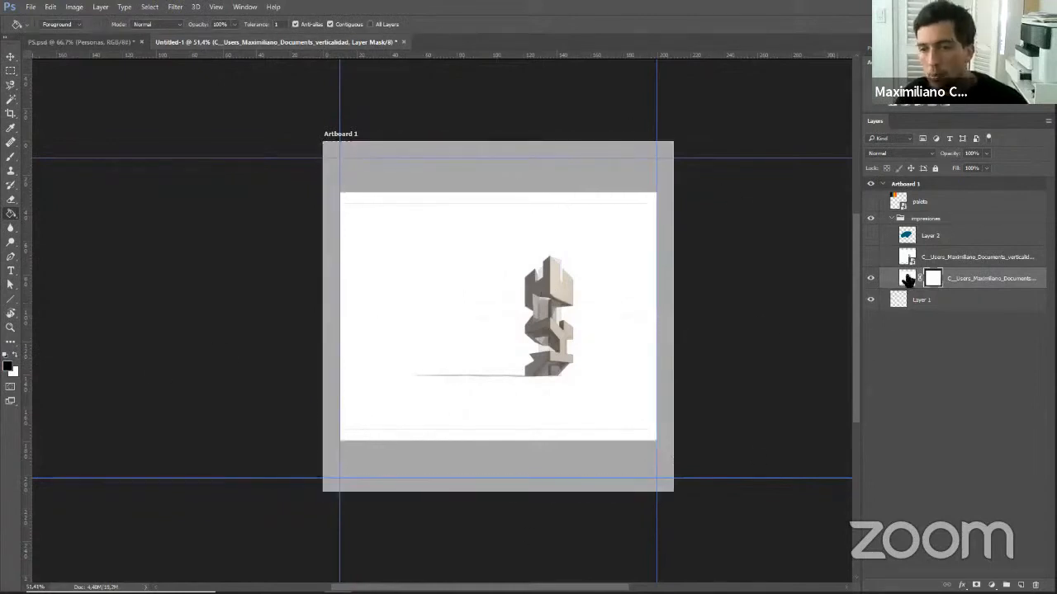
# Compare the image with and without the dark shadow-only layer above the masked tower layer, and delete that upper layer.
pyautogui.click(871, 257)
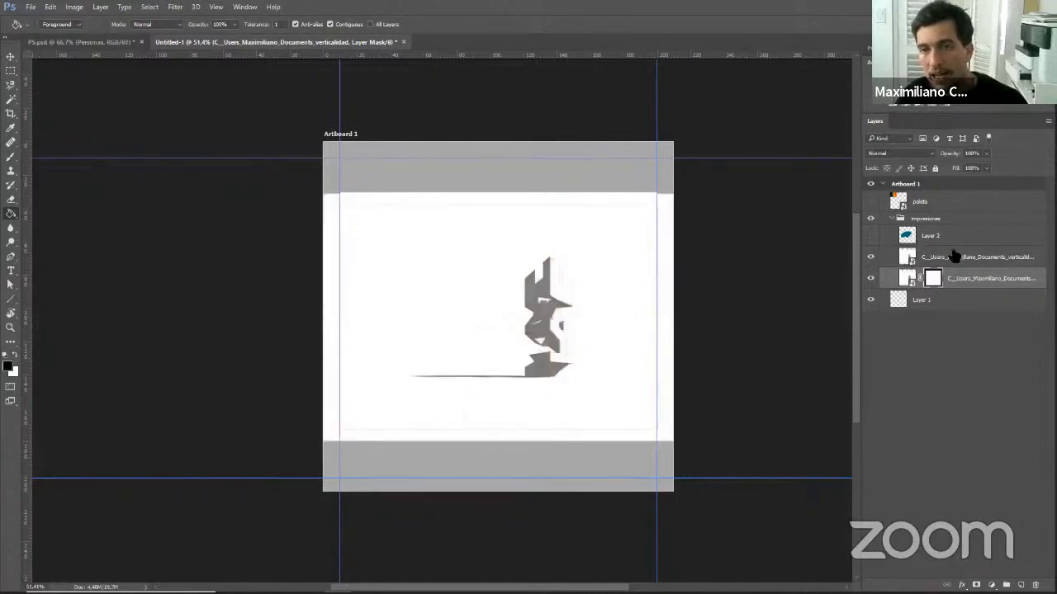
pyautogui.click(871, 257)
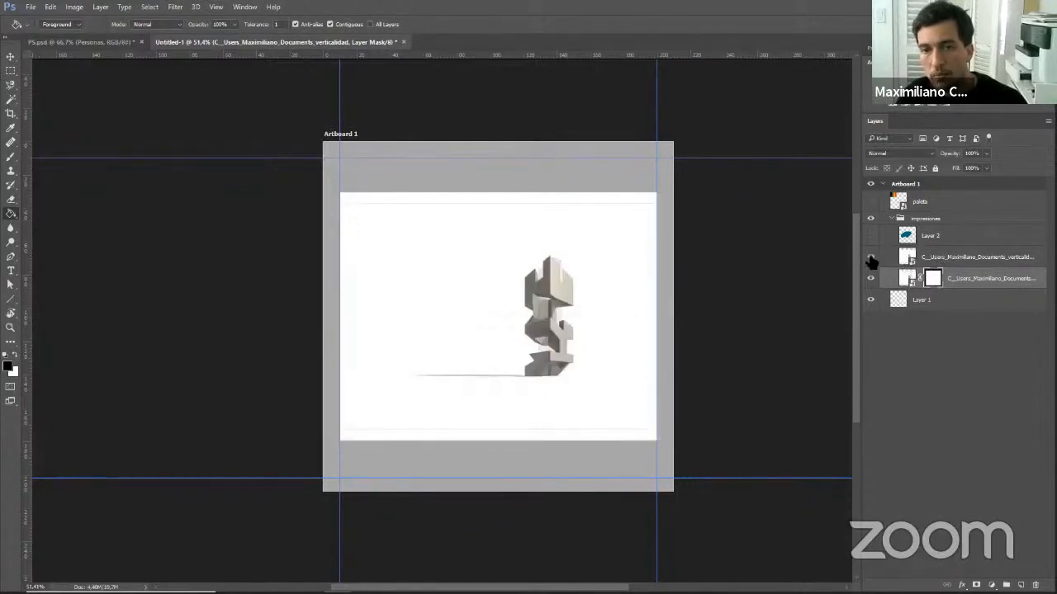
pyautogui.click(870, 257)
pyautogui.click(871, 257)
pyautogui.click(982, 256)
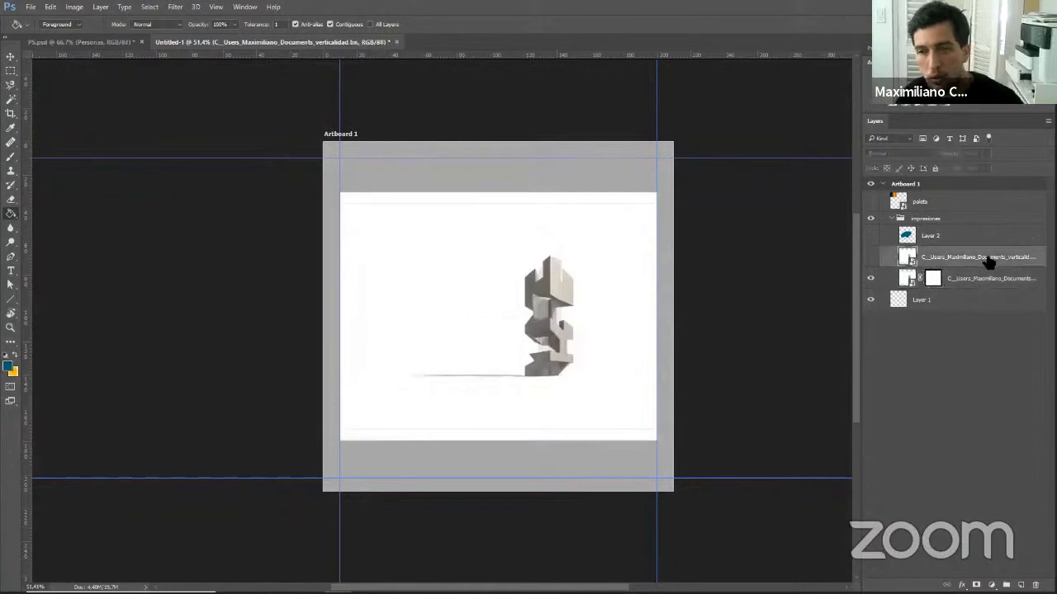
pyautogui.press('Delete')
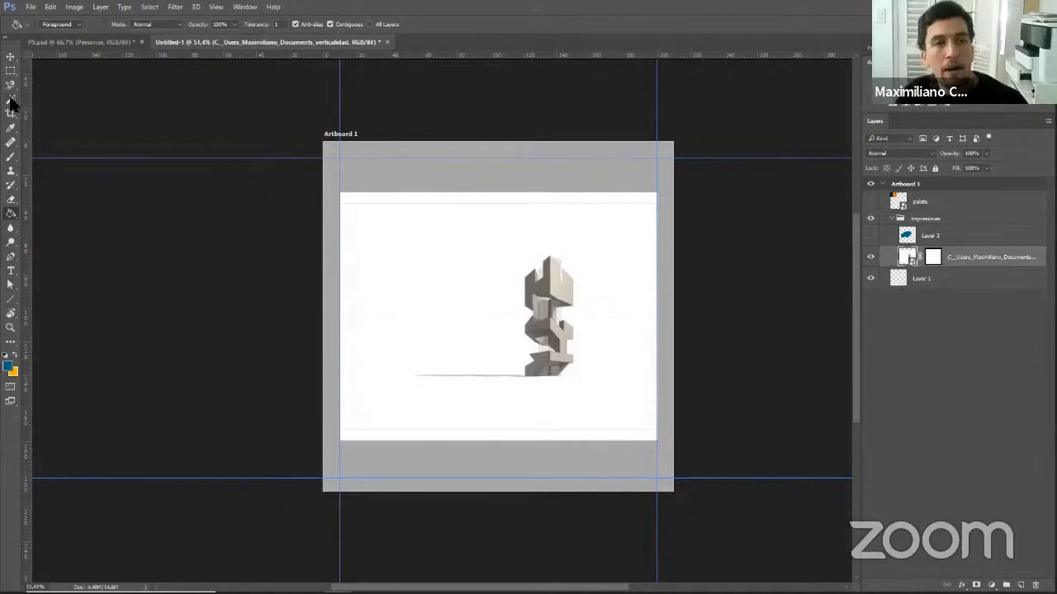
# Select the white background around the tower and its shadow line with the Magic Wand at tolerance 15.
pyautogui.click(11, 99)
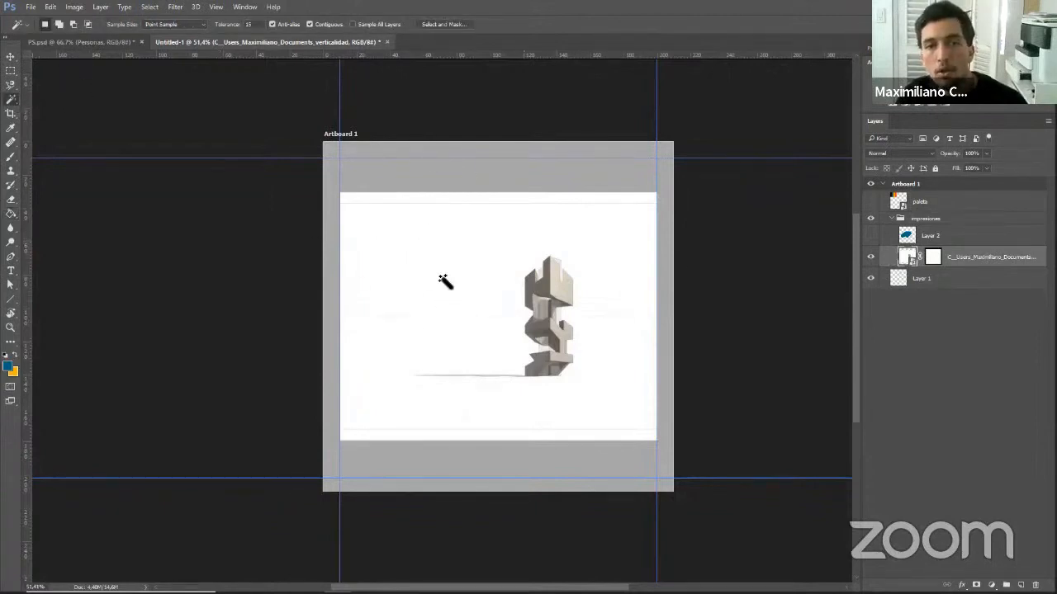
pyautogui.scroll(4, 508, 258)
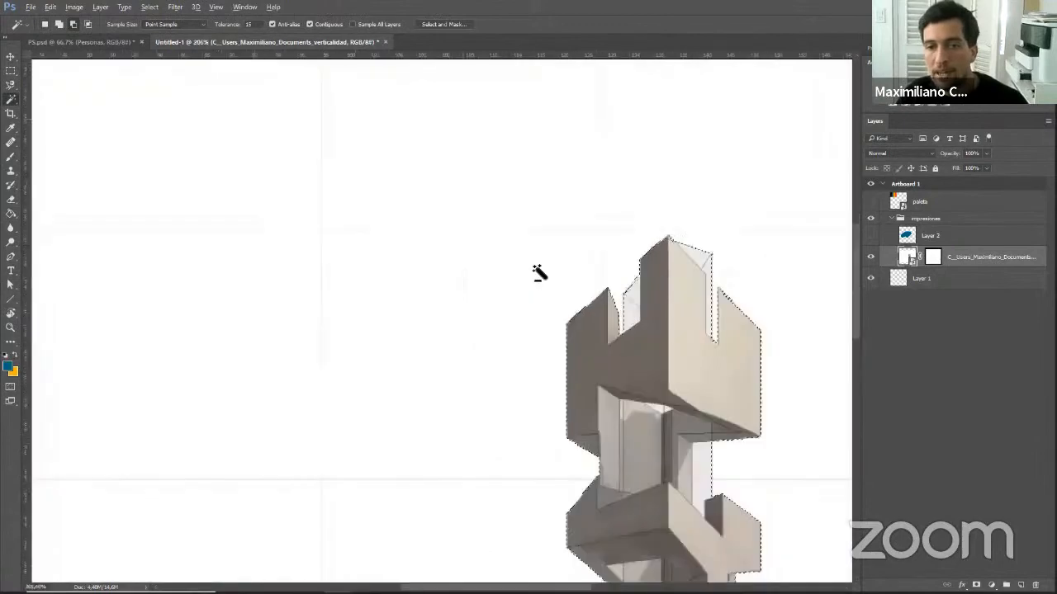
pyautogui.scroll(2, 541, 273)
pyautogui.scroll(-6, 542, 443)
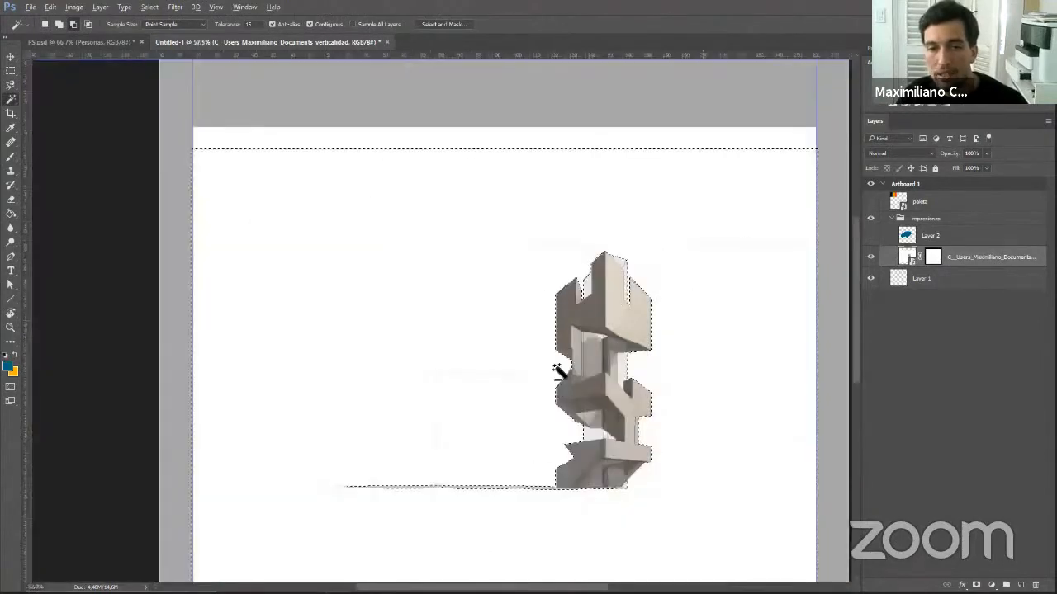
pyautogui.scroll(-2, 646, 417)
pyautogui.scroll(5, 644, 378)
pyautogui.scroll(-3, 644, 380)
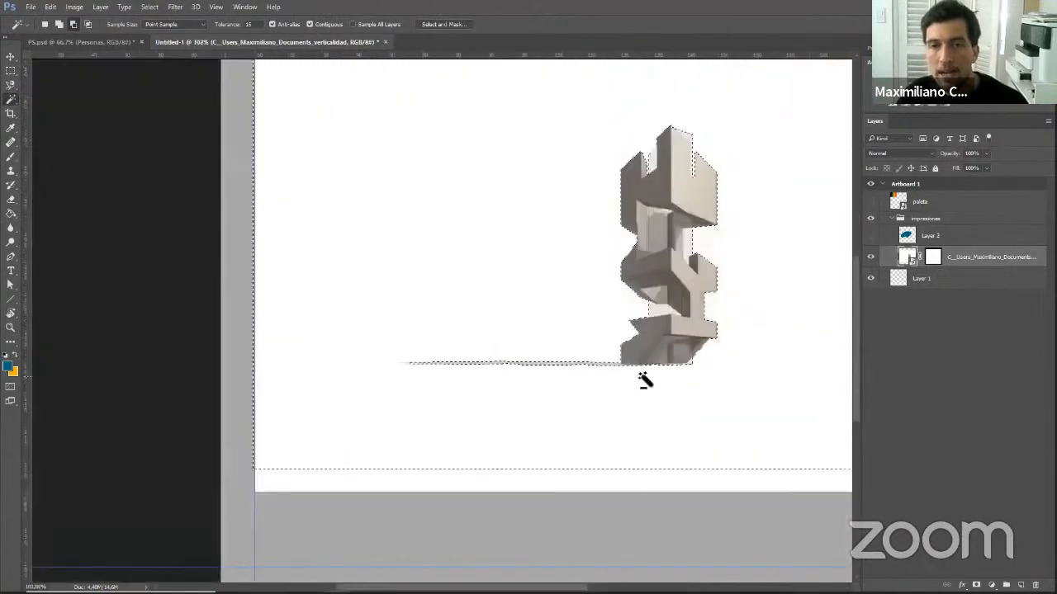
pyautogui.scroll(-3, 645, 380)
# Fill the selected background with black on the tower layer's mask using the Paint Bucket, and deselect.
pyautogui.click(932, 259)
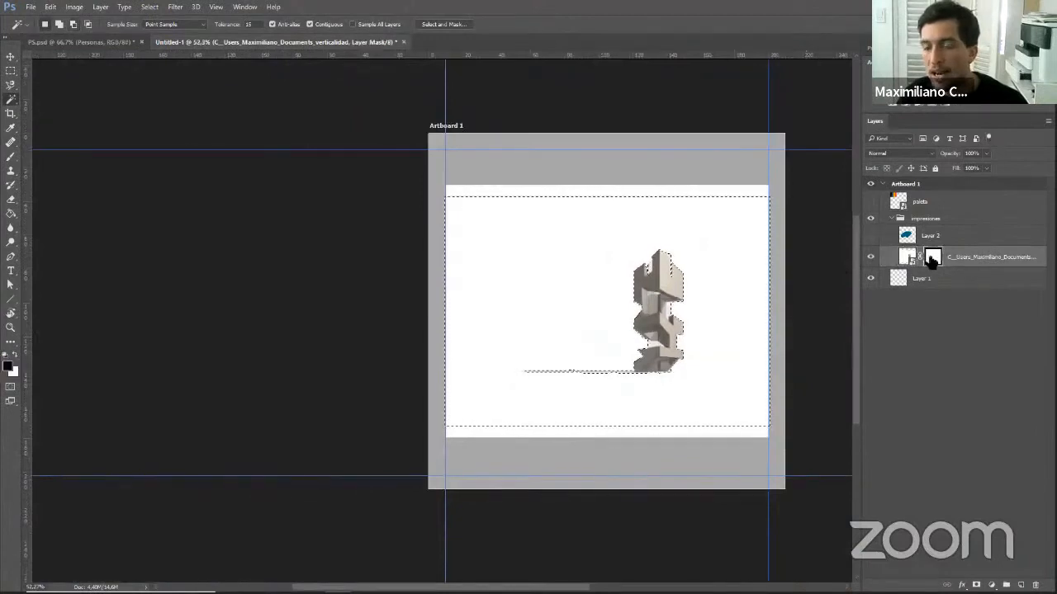
pyautogui.click(9, 214)
pyautogui.click(550, 256)
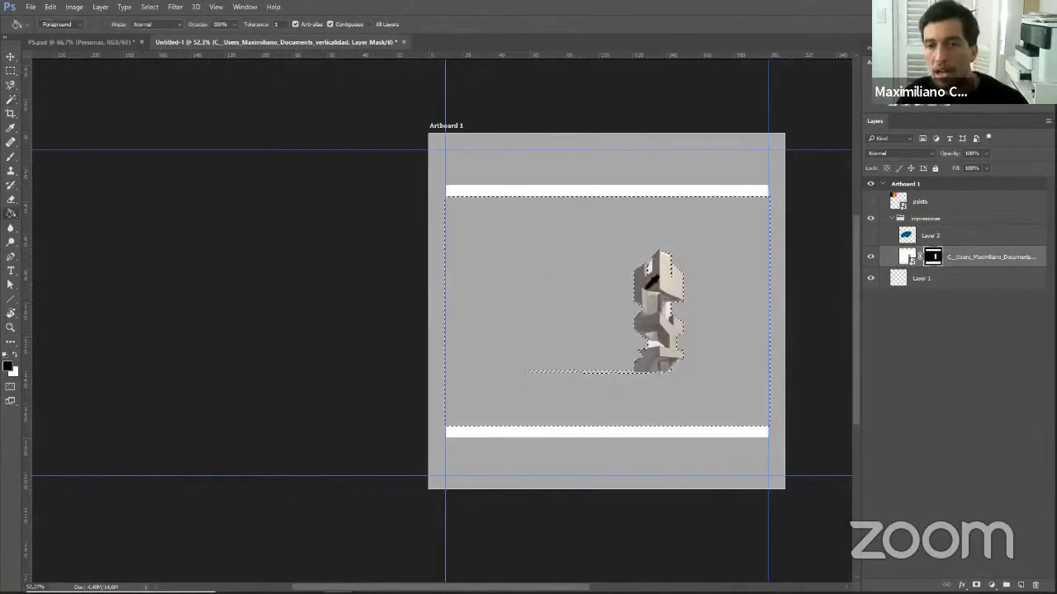
pyautogui.scroll(3, 642, 279)
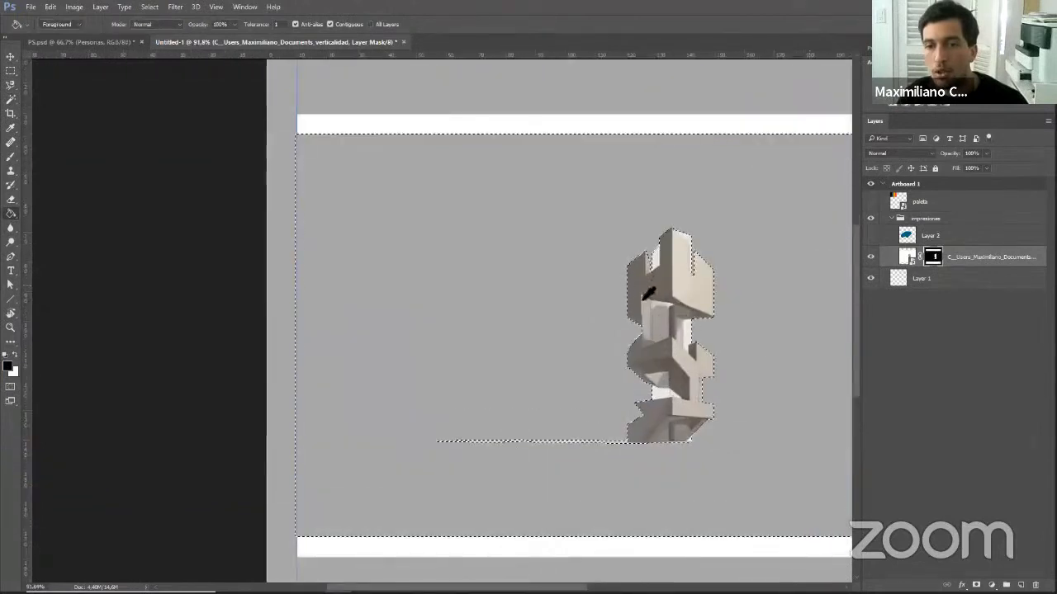
pyautogui.scroll(5, 643, 298)
pyautogui.scroll(-4, 522, 336)
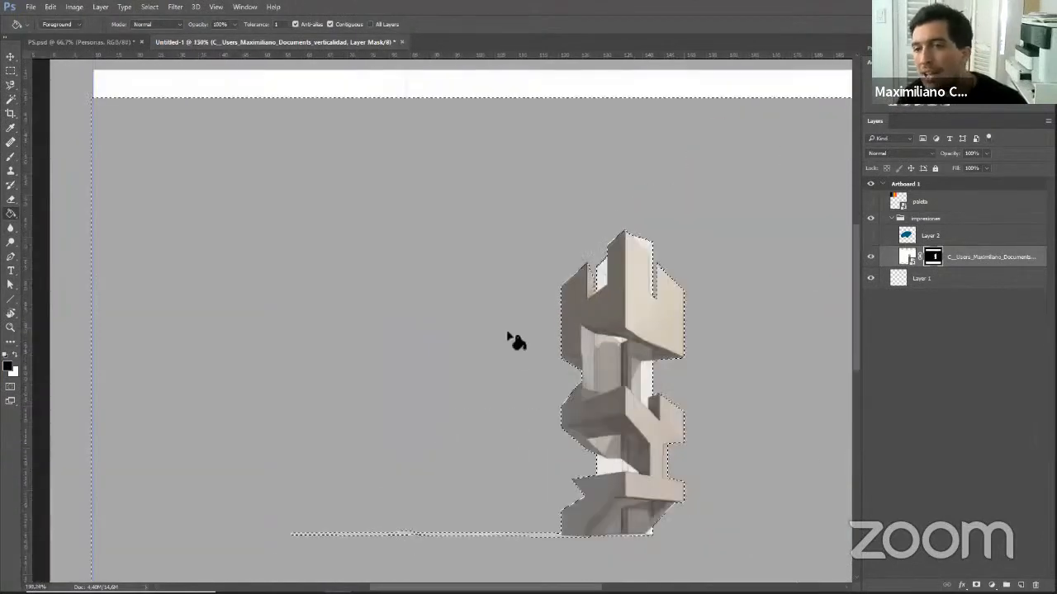
pyautogui.scroll(-5, 516, 342)
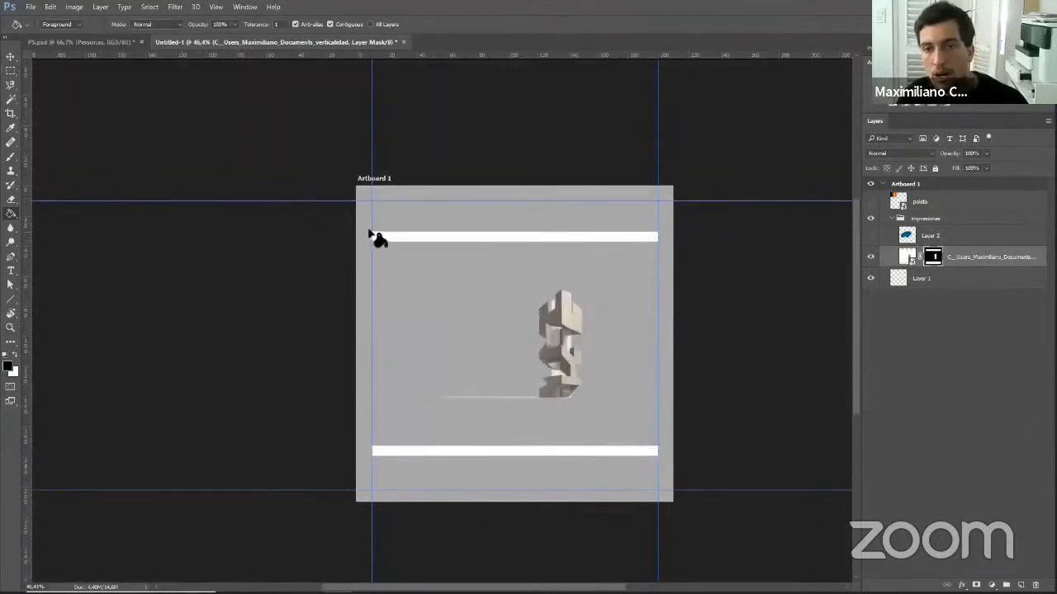
# Brush black on the mask over the white strips above and below the tower.
pyautogui.click(10, 160)
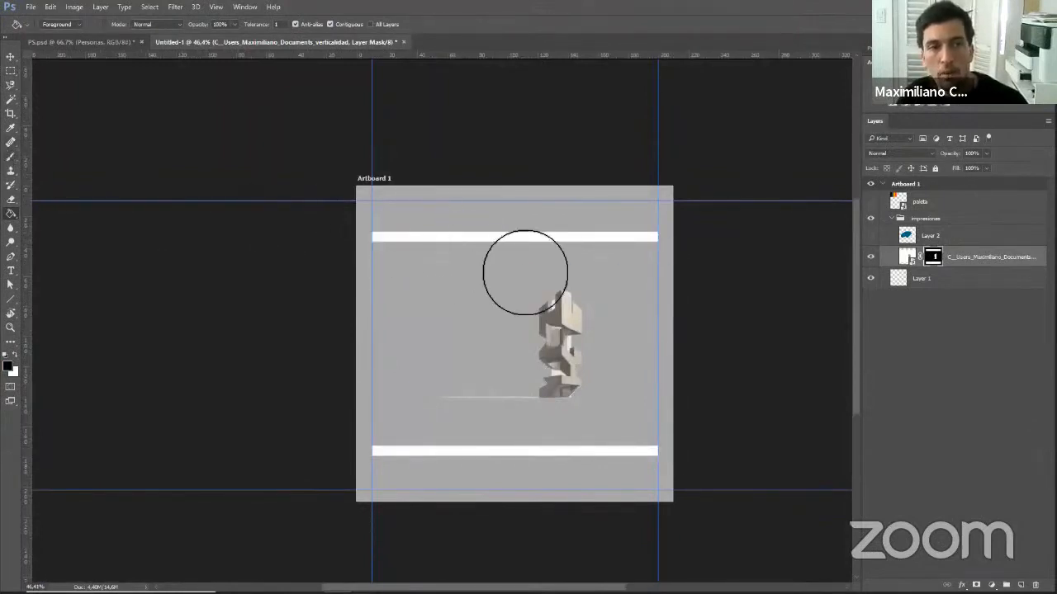
pyautogui.moveTo(388, 259); pyautogui.dragTo(682, 248)
pyautogui.moveTo(663, 471); pyautogui.dragTo(339, 465)
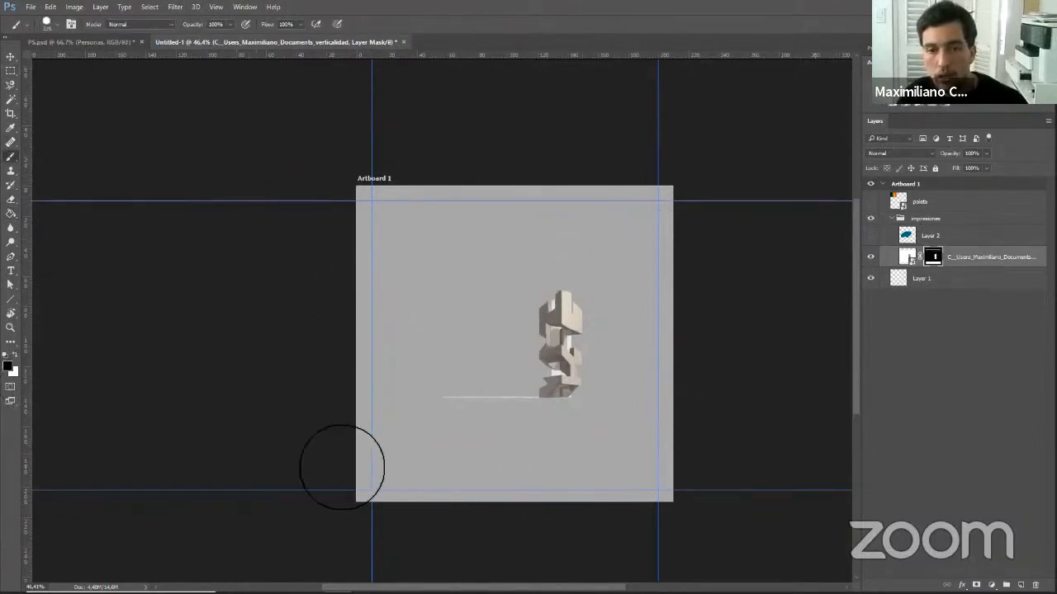
# Display the tower layer's mask alone, paint its leftover white bands near the horizontal guides black, and return to the image view.
pyautogui.keyDown('alt'); pyautogui.click(935, 259); pyautogui.keyUp('alt')
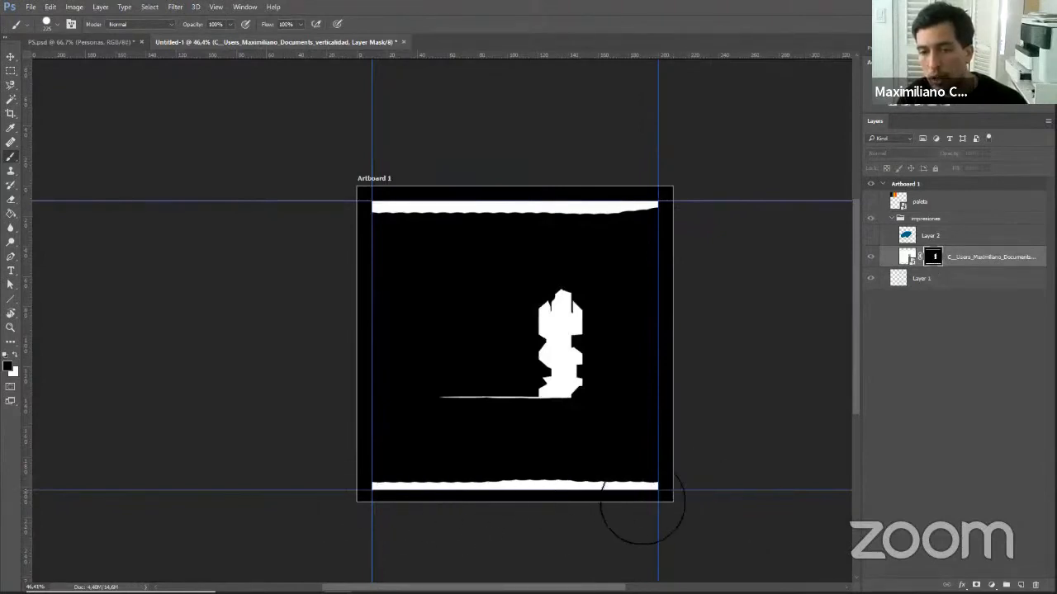
pyautogui.moveTo(677, 506); pyautogui.dragTo(354, 507)
pyautogui.moveTo(355, 216); pyautogui.dragTo(707, 212)
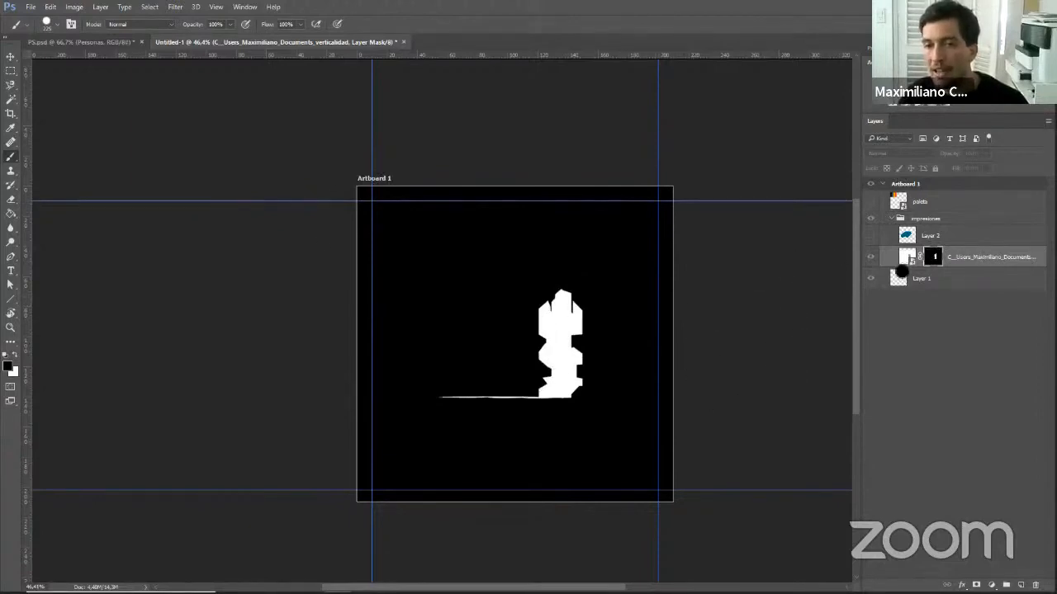
pyautogui.click(906, 257)
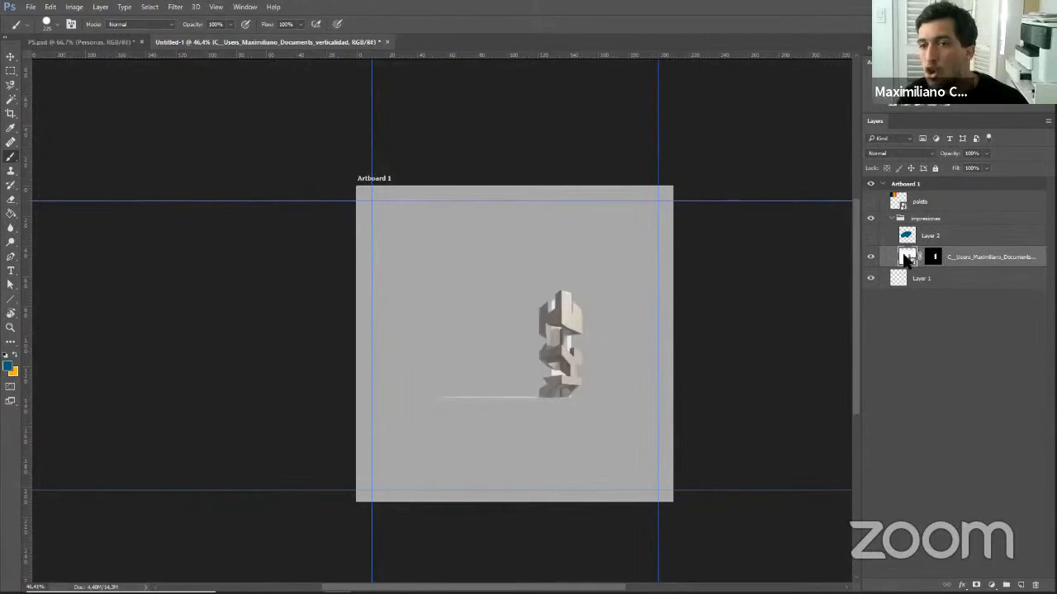
# Disable the tower layer's mask.
pyautogui.click(934, 257)
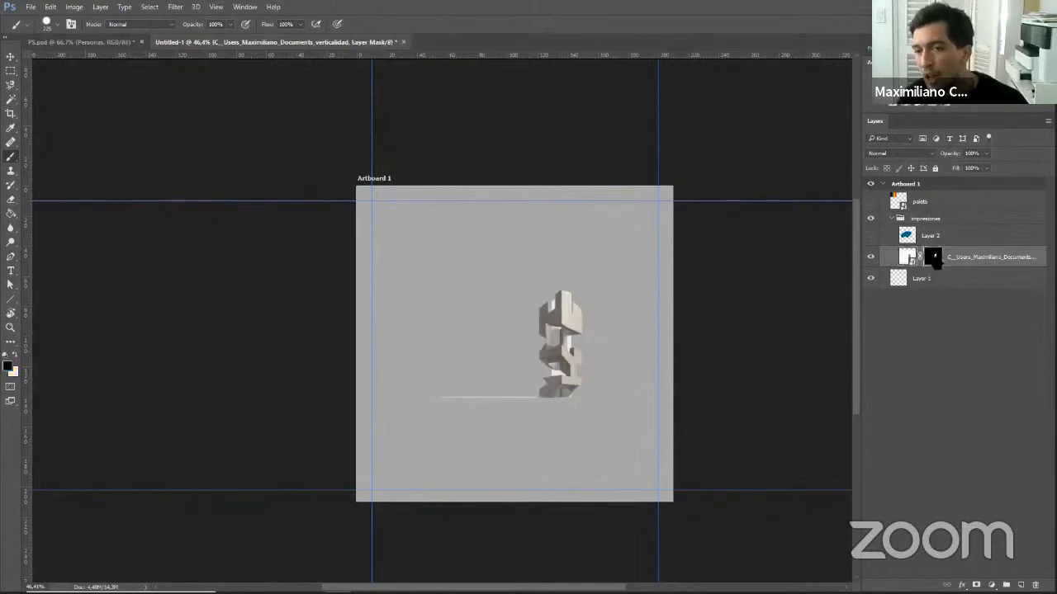
pyautogui.rightClick(935, 258)
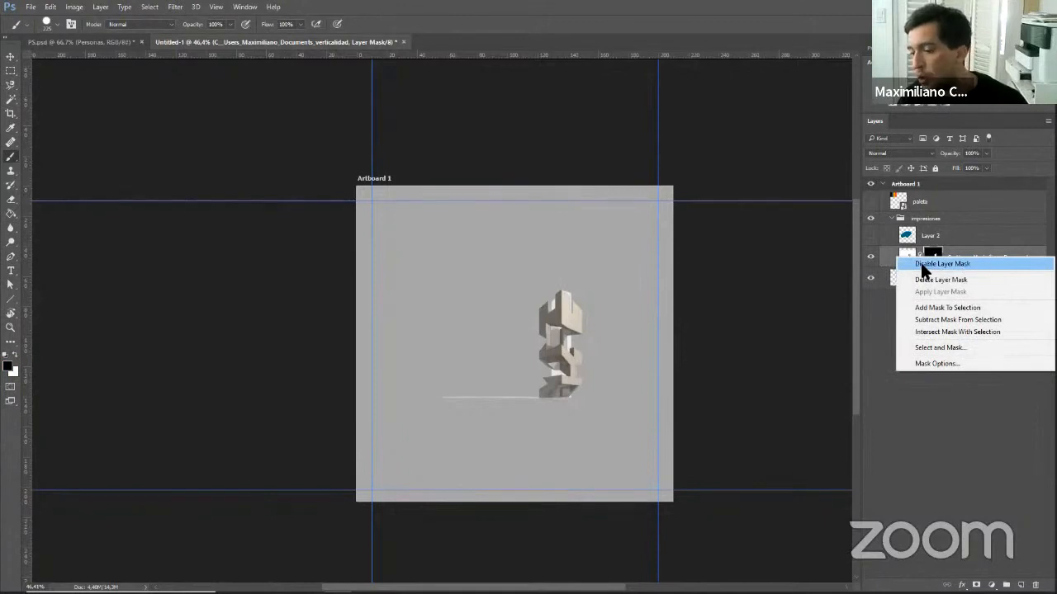
pyautogui.click(921, 263)
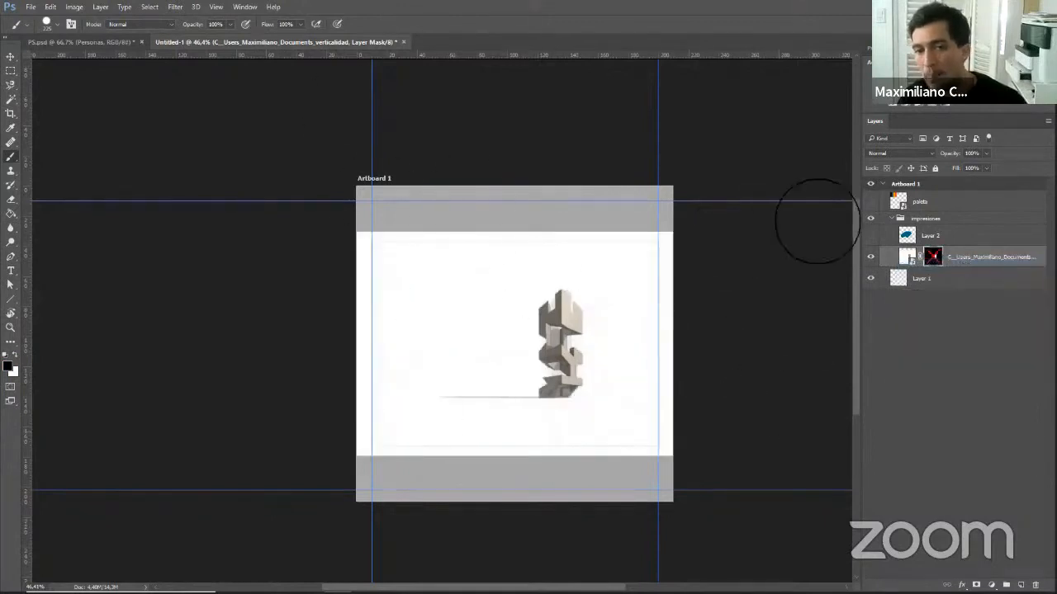
# Delete the disabled mask from the tower layer, undo the deletion, and enable the mask again.
pyautogui.rightClick(935, 257)
pyautogui.click(946, 279)
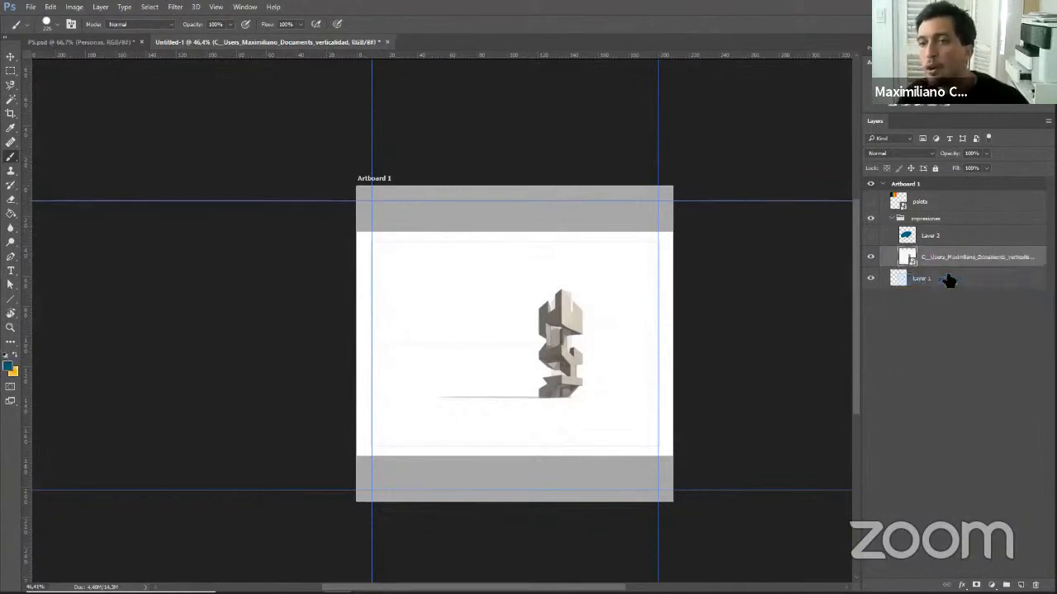
pyautogui.hotkey('ctrl', 'z')
pyautogui.rightClick(933, 252)
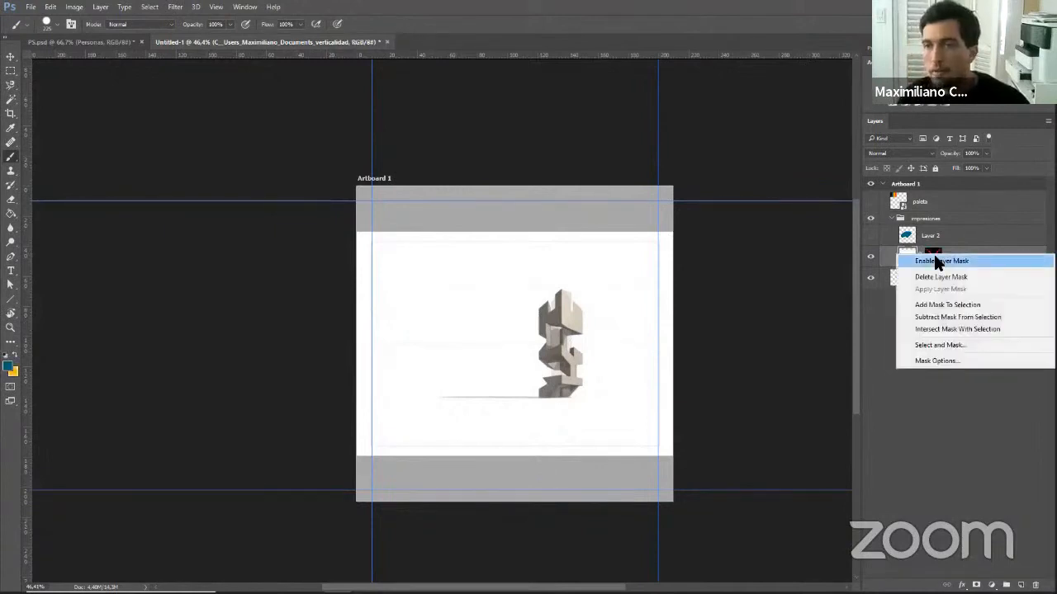
pyautogui.click(937, 261)
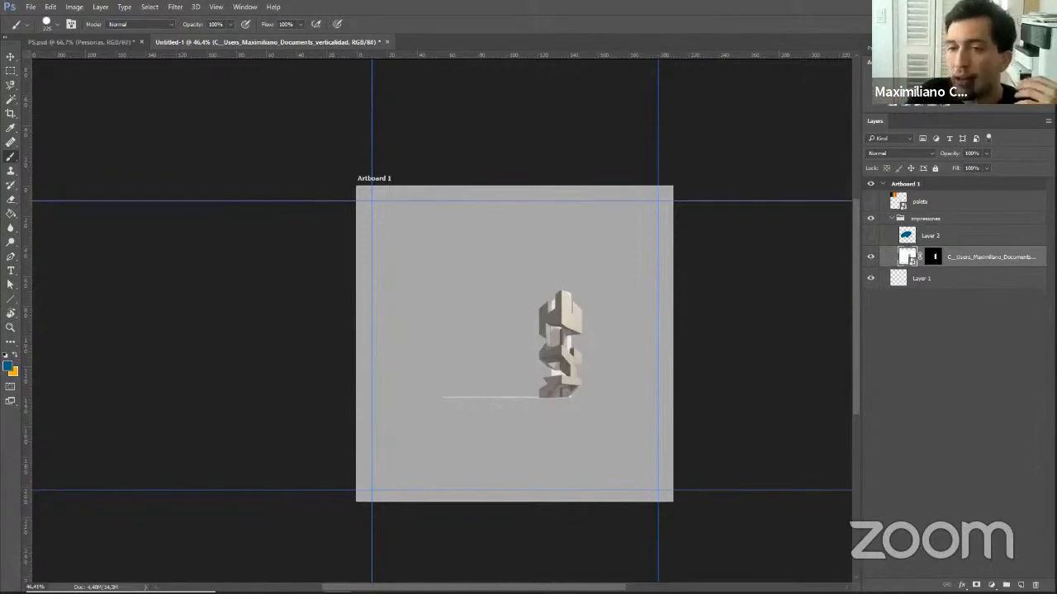
pyautogui.click(935, 257)
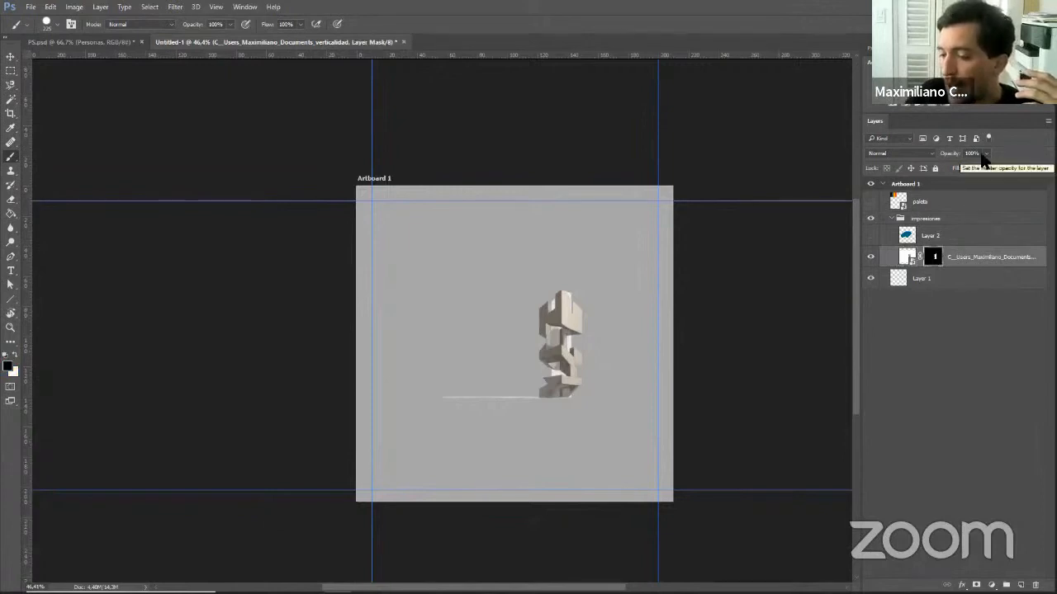
pyautogui.click(906, 258)
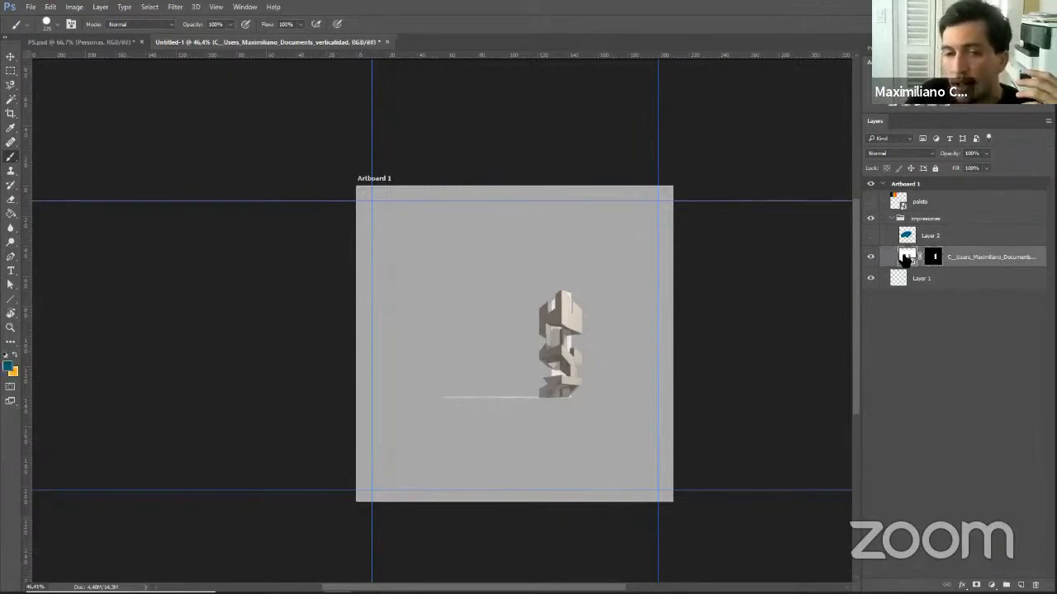
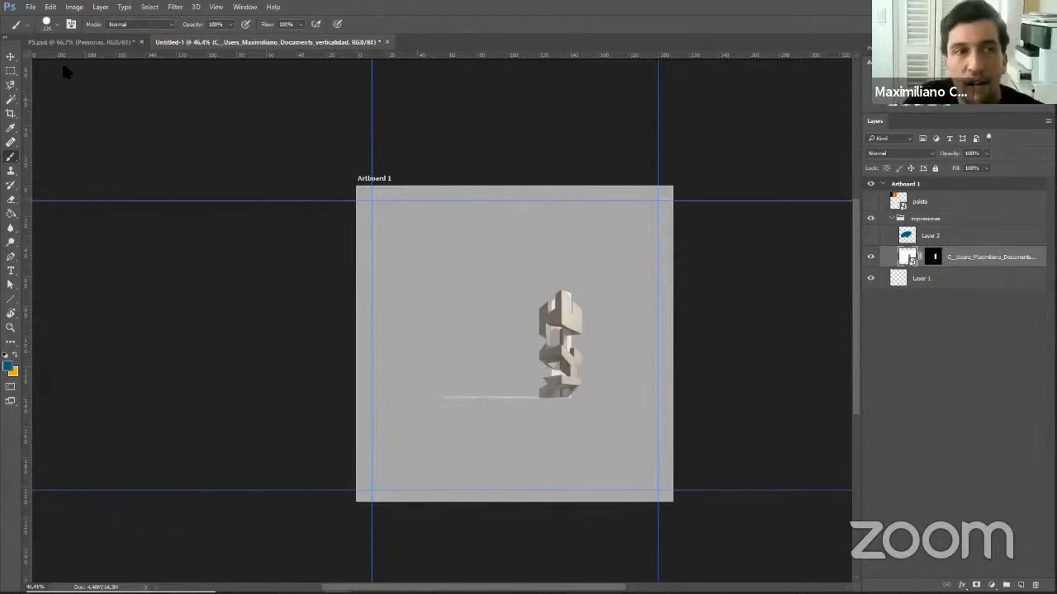
pyautogui.click(31, 7)
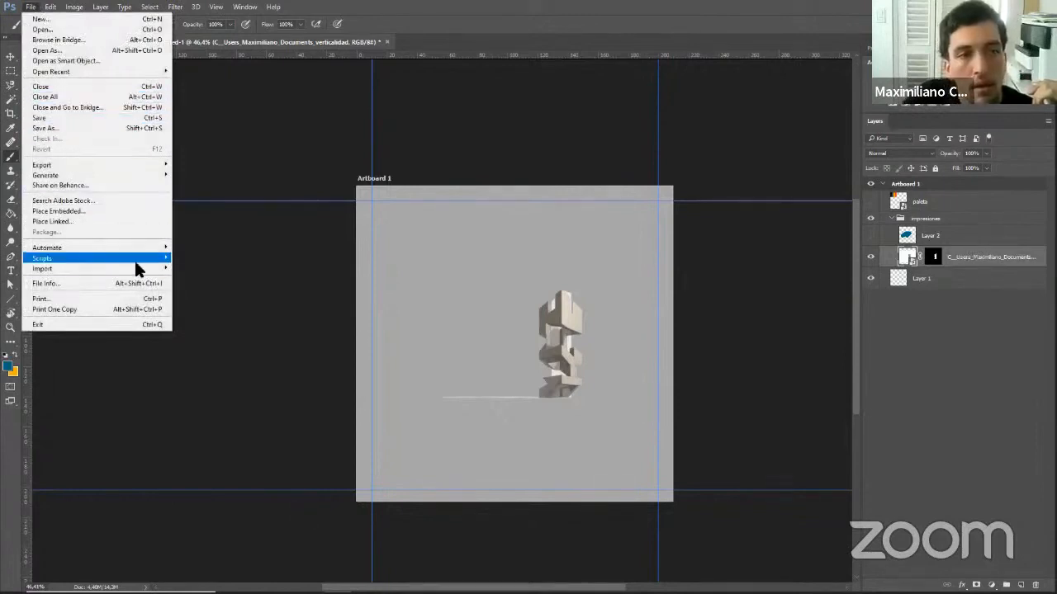
pyautogui.click(984, 388)
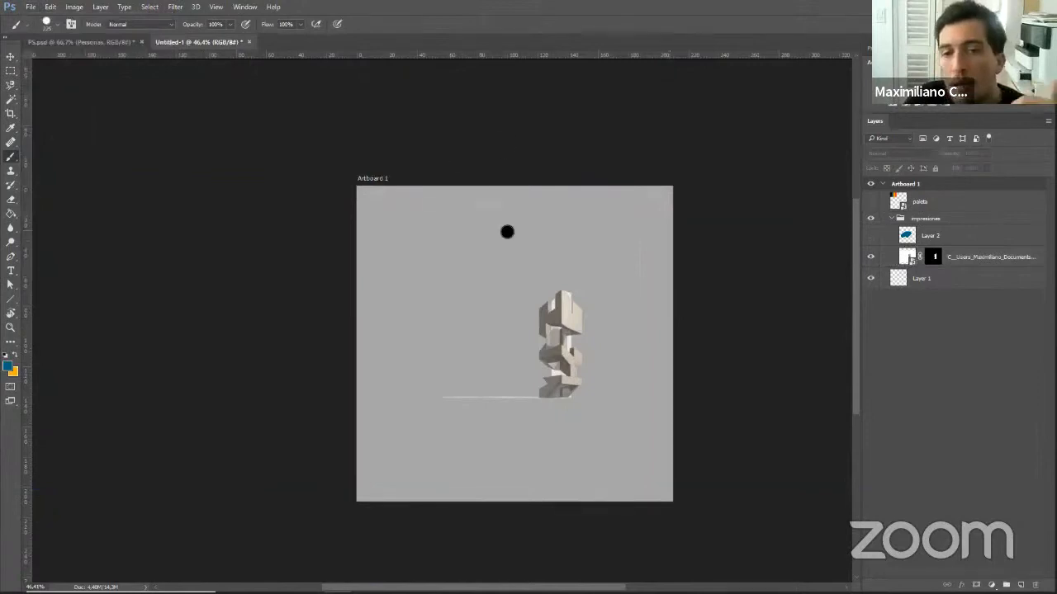
# Start placing an embedded file and select depositphotos_191504860-stock-photo-textured-cement-concrete-wall in the recursos folder of charla PS.
pyautogui.click(27, 8)
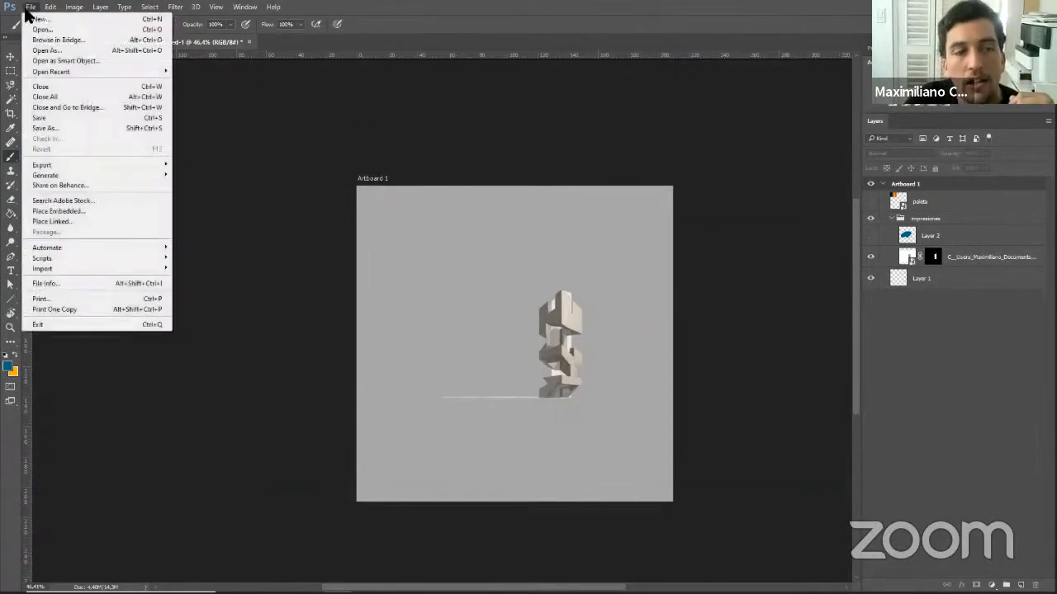
pyautogui.click(85, 216)
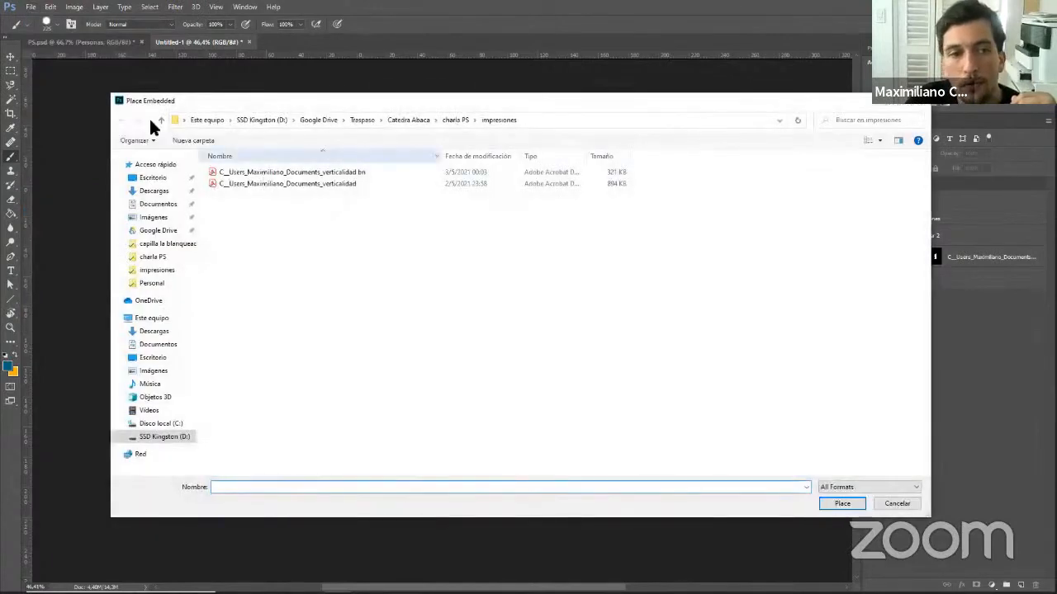
pyautogui.click(159, 119)
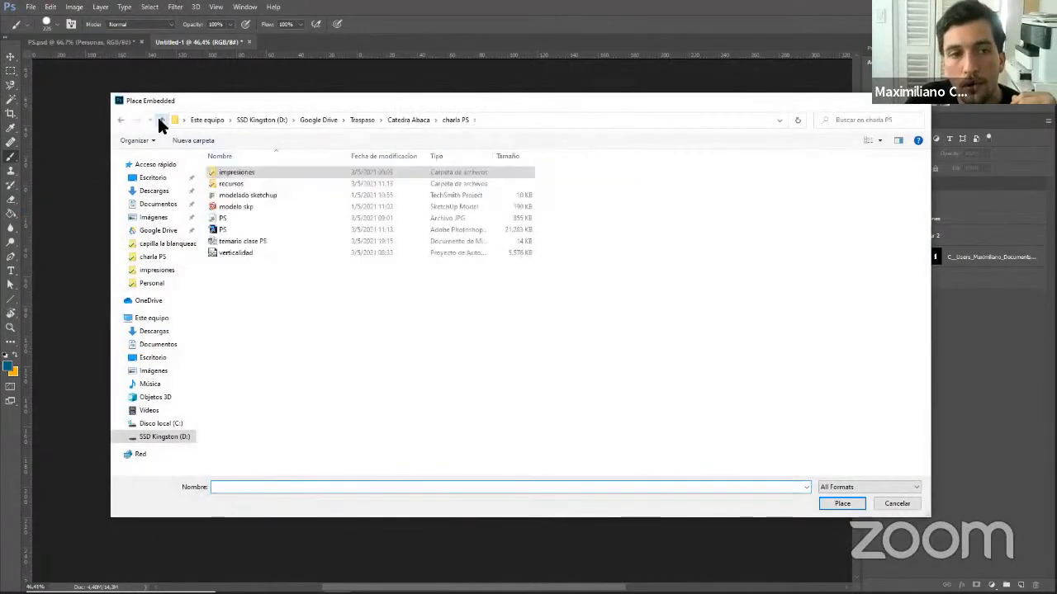
pyautogui.doubleClick(235, 184)
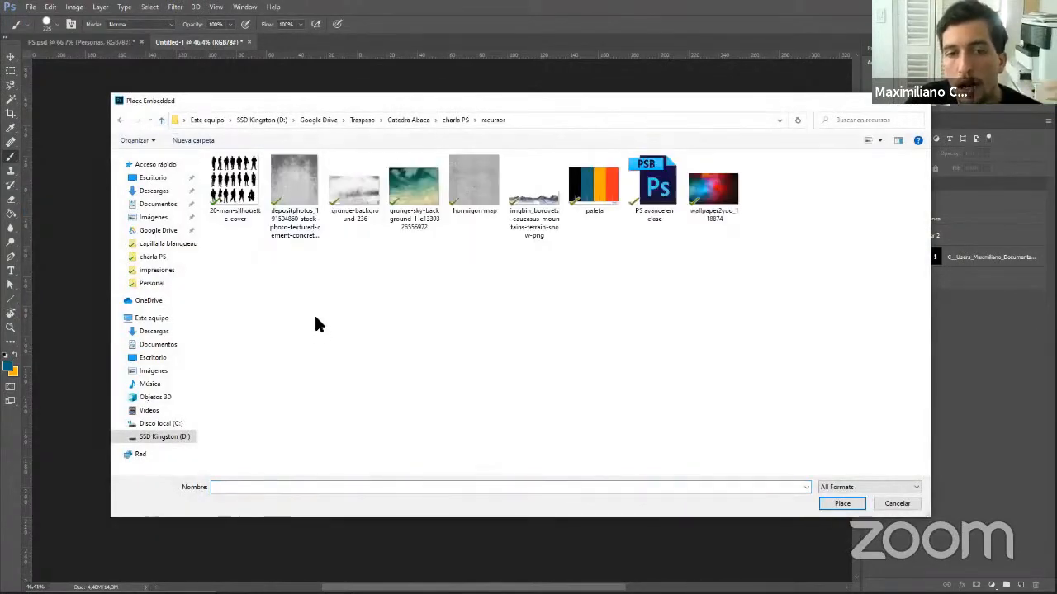
pyautogui.click(275, 210)
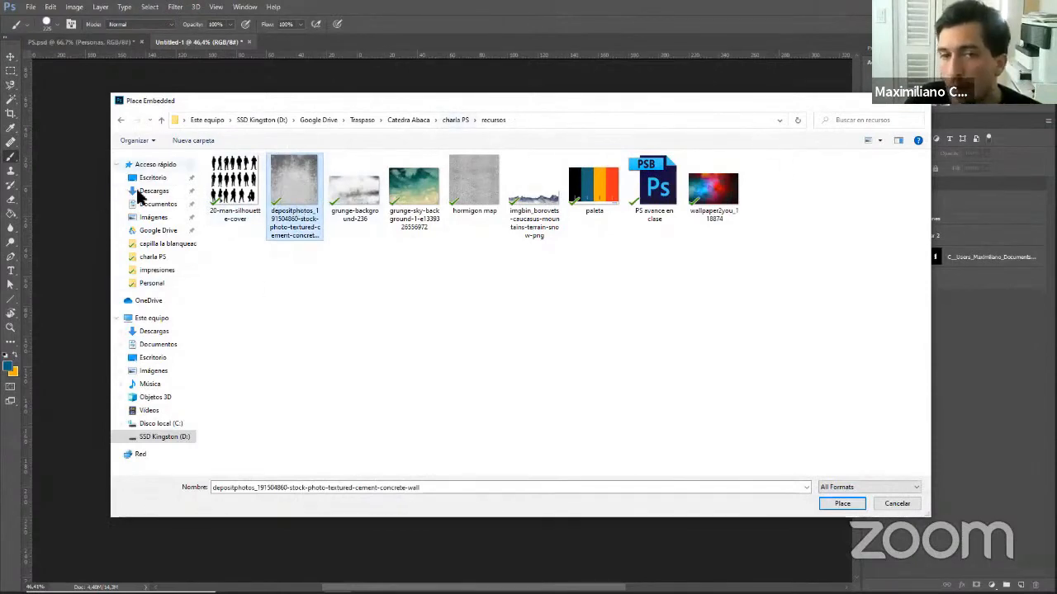
# Switch to Chrome, close the spare Google tab, and search Google for "textura hormigon".
pyautogui.moveTo(578, 593)
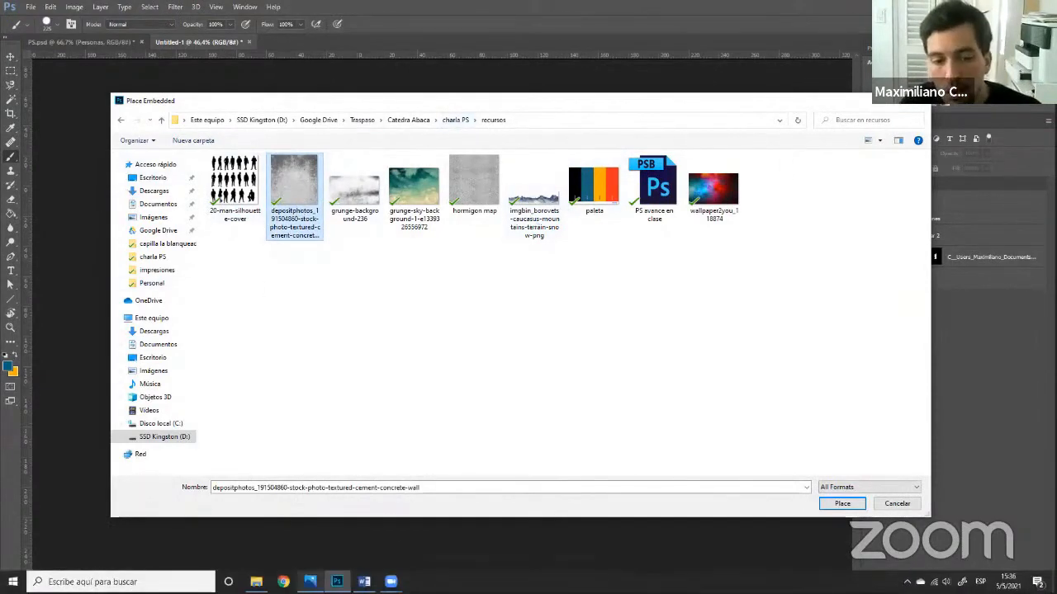
pyautogui.click(284, 581)
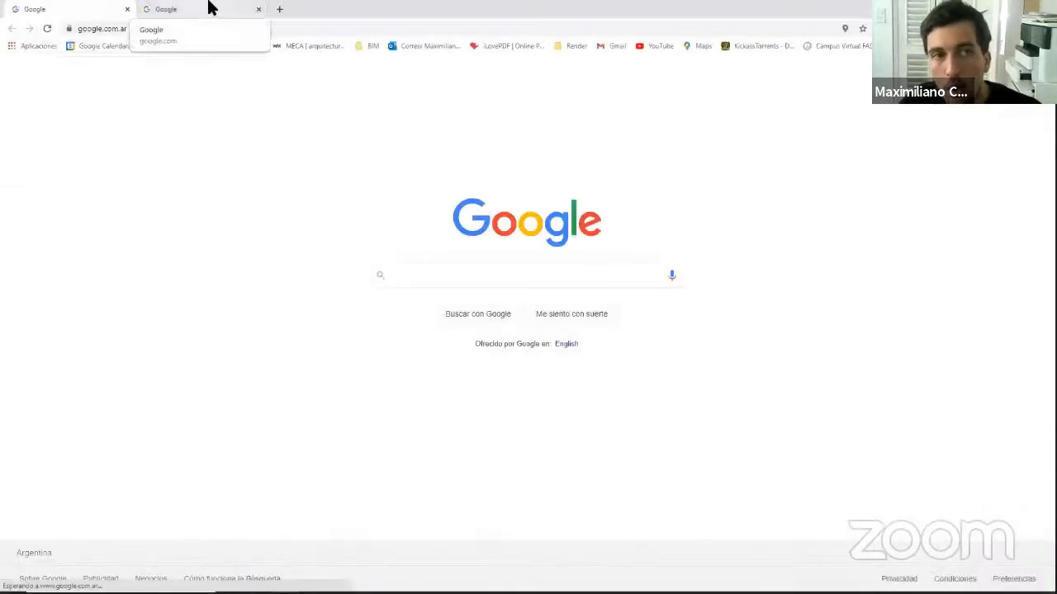
pyautogui.click(259, 10)
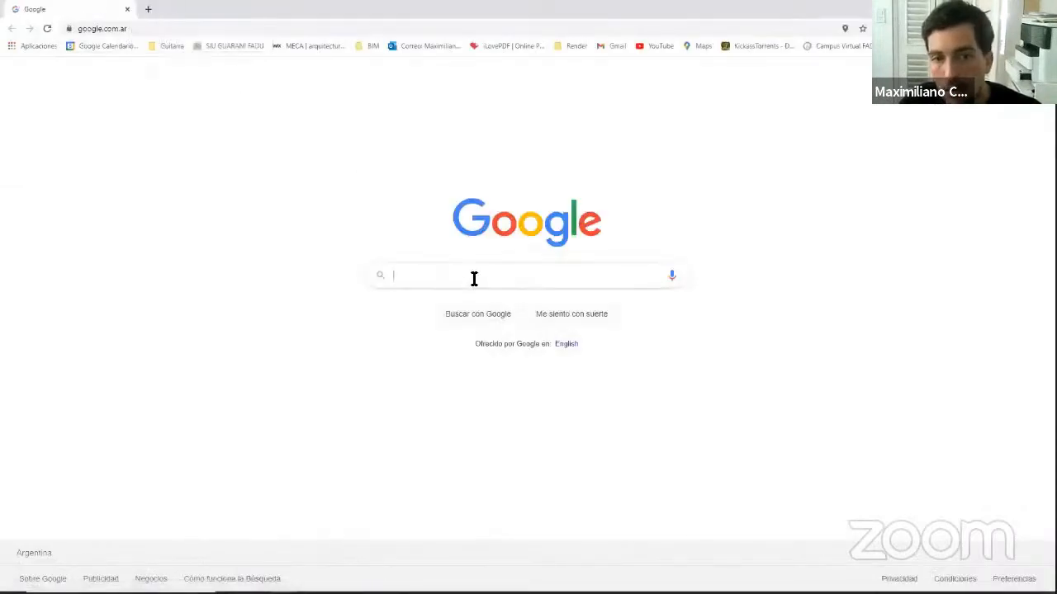
pyautogui.write('textura hor')
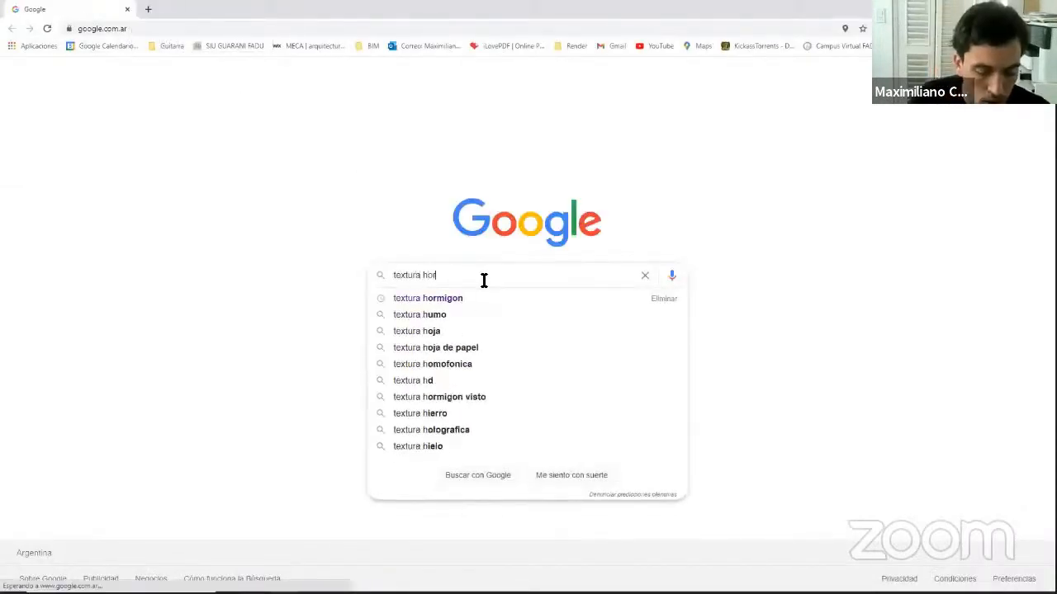
pyautogui.write('migon')
pyautogui.press('Return')
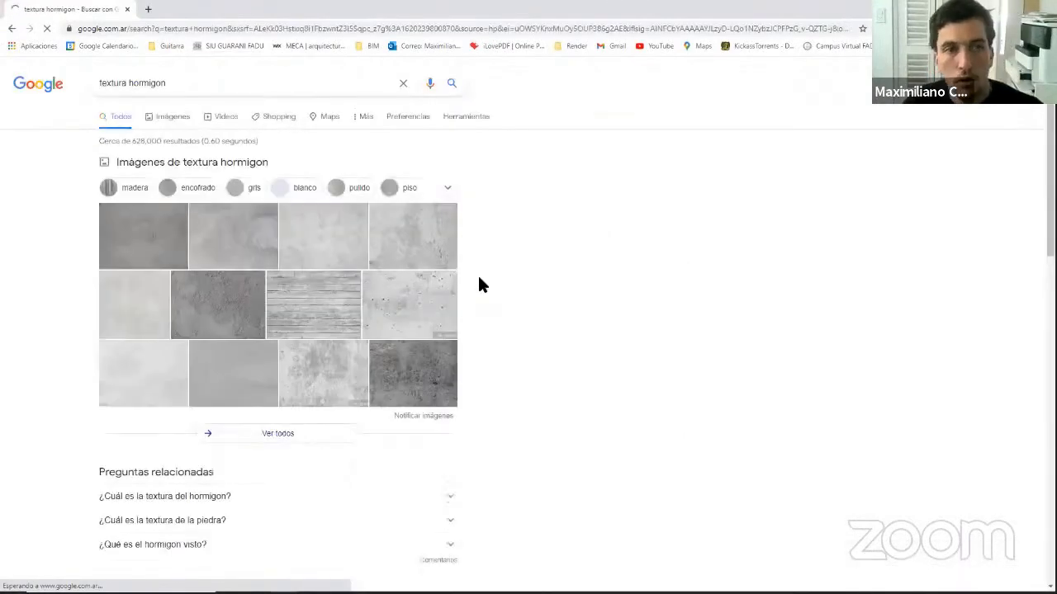
# Show the image results for the concrete texture search, limit them to large sizes, and browse the textures.
pyautogui.click(183, 116)
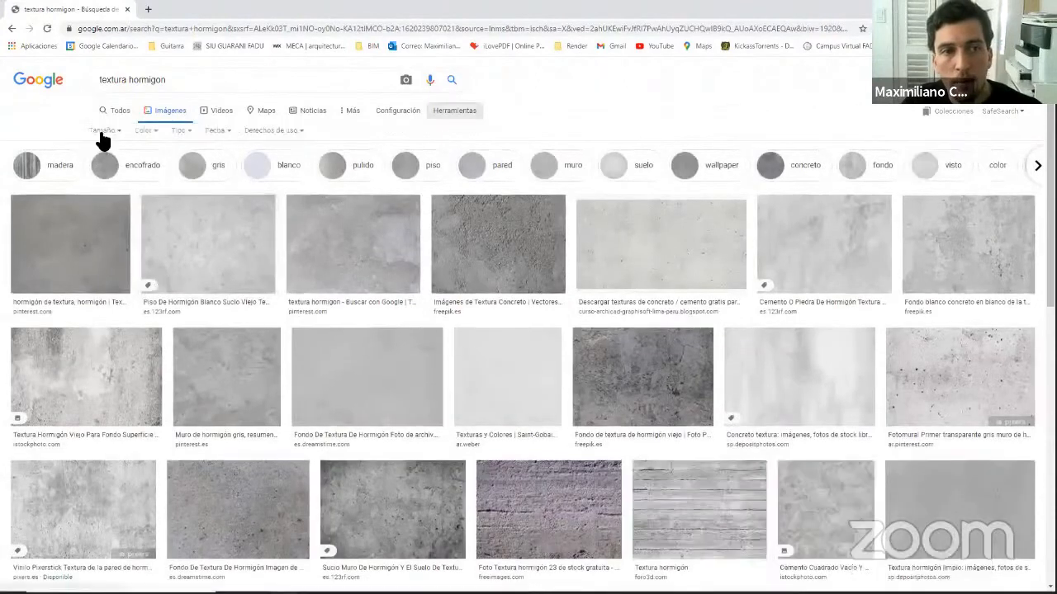
pyautogui.click(103, 131)
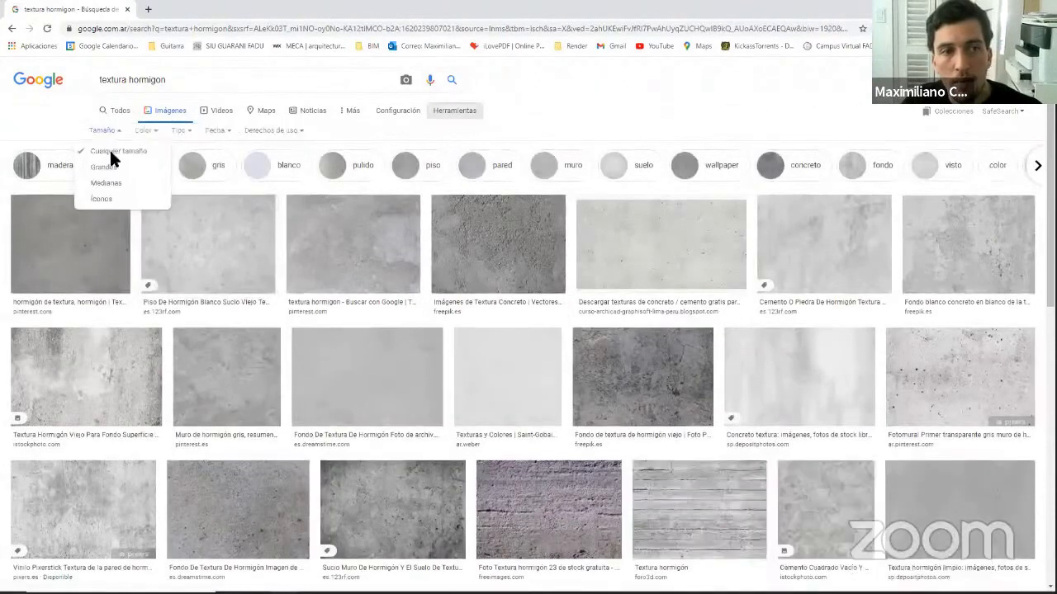
pyautogui.click(105, 167)
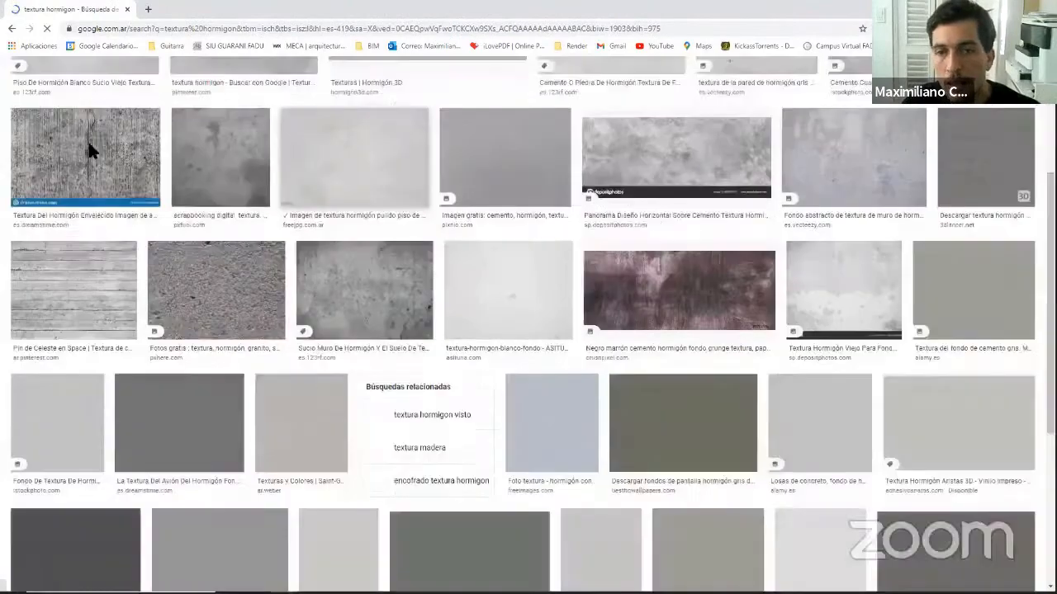
pyautogui.scroll(-2, 461, 314)
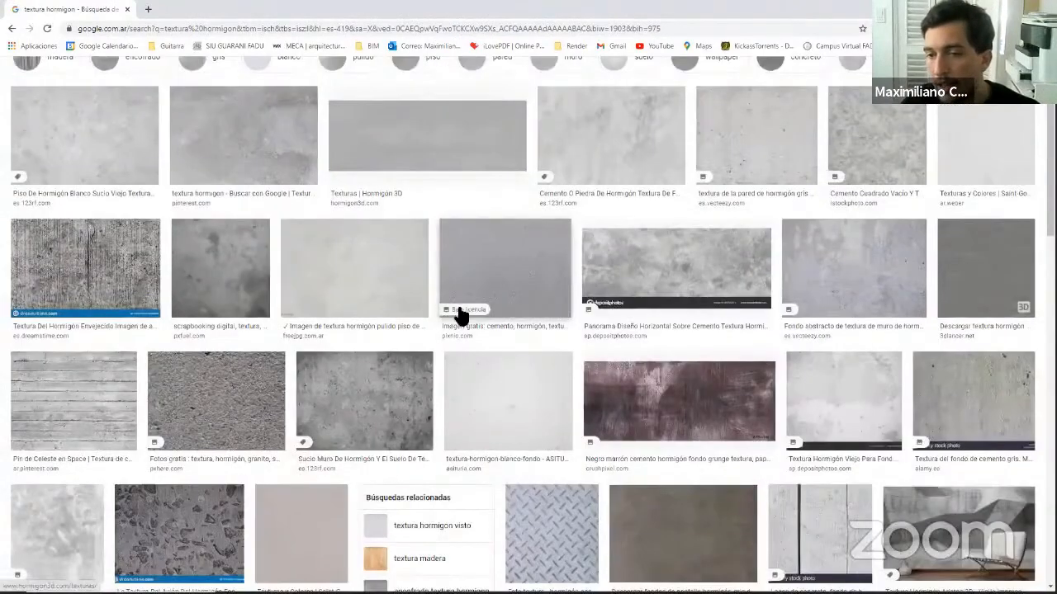
pyautogui.scroll(-2, 460, 314)
pyautogui.scroll(4, 461, 315)
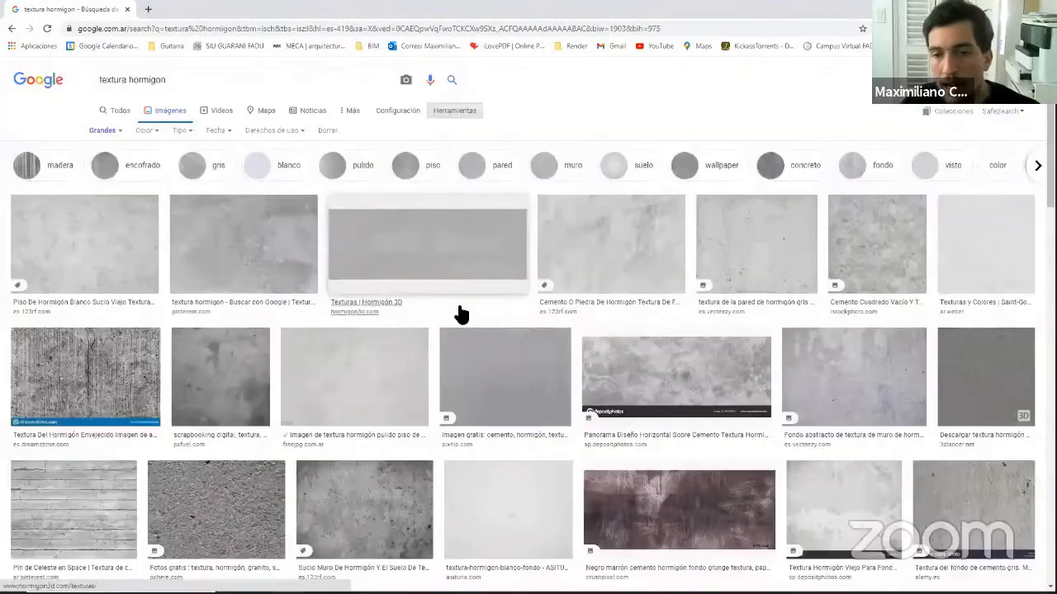
pyautogui.scroll(-2, 460, 315)
pyautogui.scroll(-4, 601, 255)
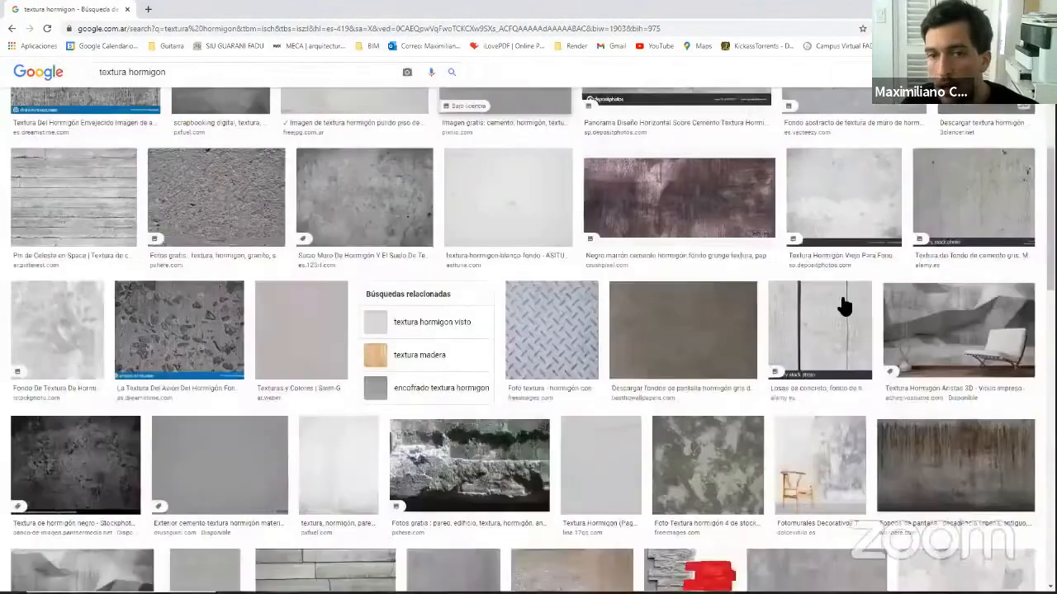
pyautogui.scroll(6, 227, 98)
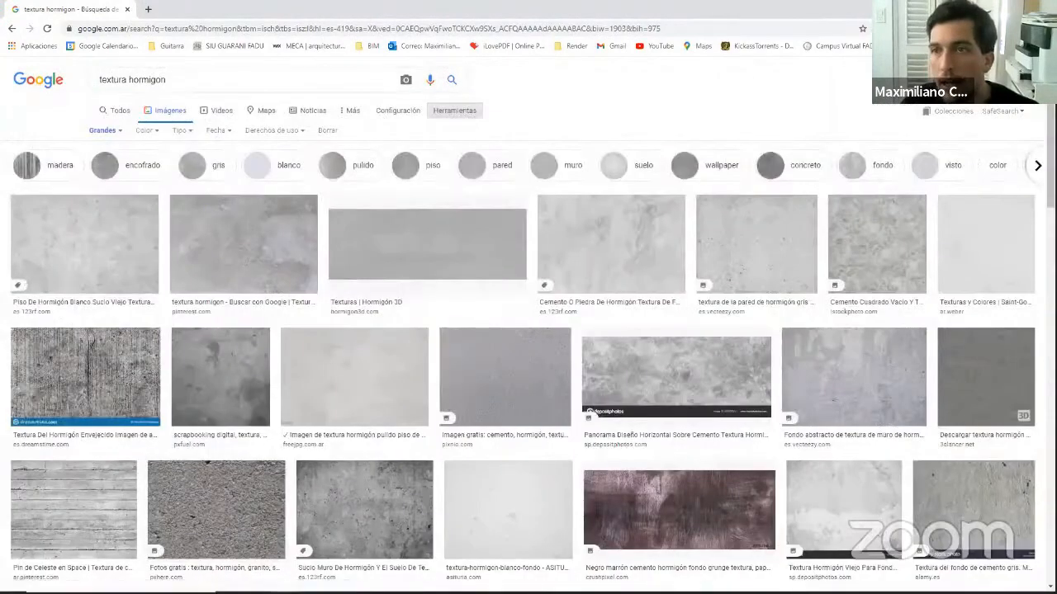
# Switch to Photoshop, place the selected concrete wall image, and move it to the artboard's lower-left area.
pyautogui.hotkey('alt', 'Tab')
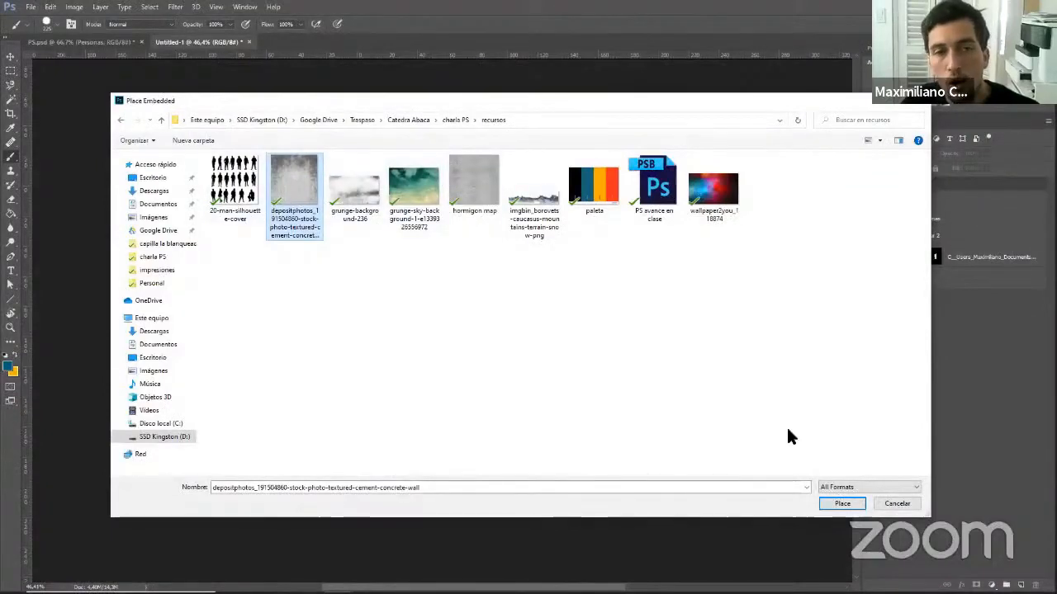
pyautogui.press('Return')
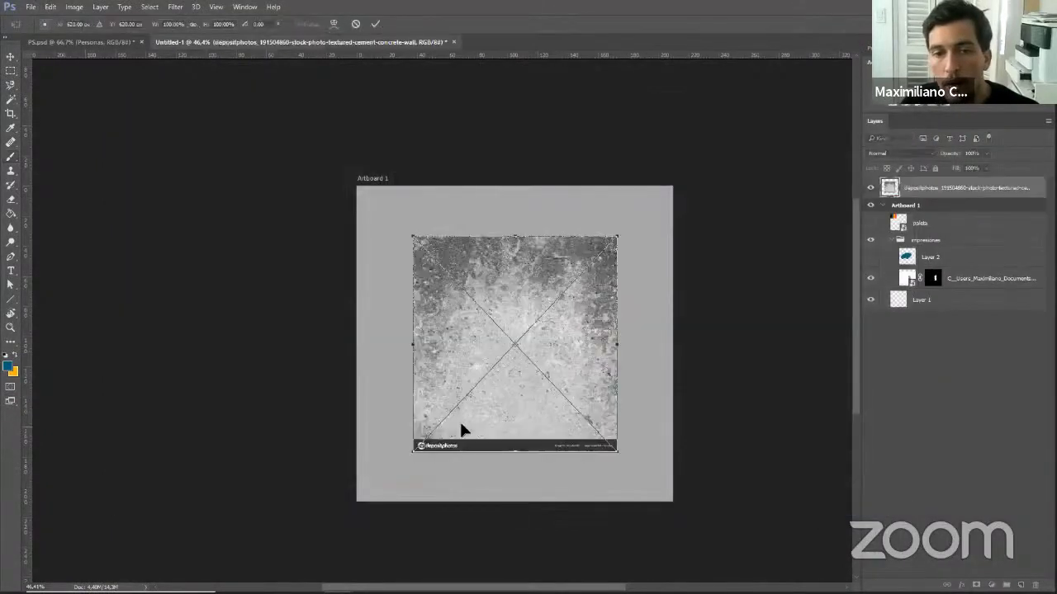
pyautogui.moveTo(513, 295); pyautogui.dragTo(505, 256)
pyautogui.rightClick(505, 256)
pyautogui.click(500, 254)
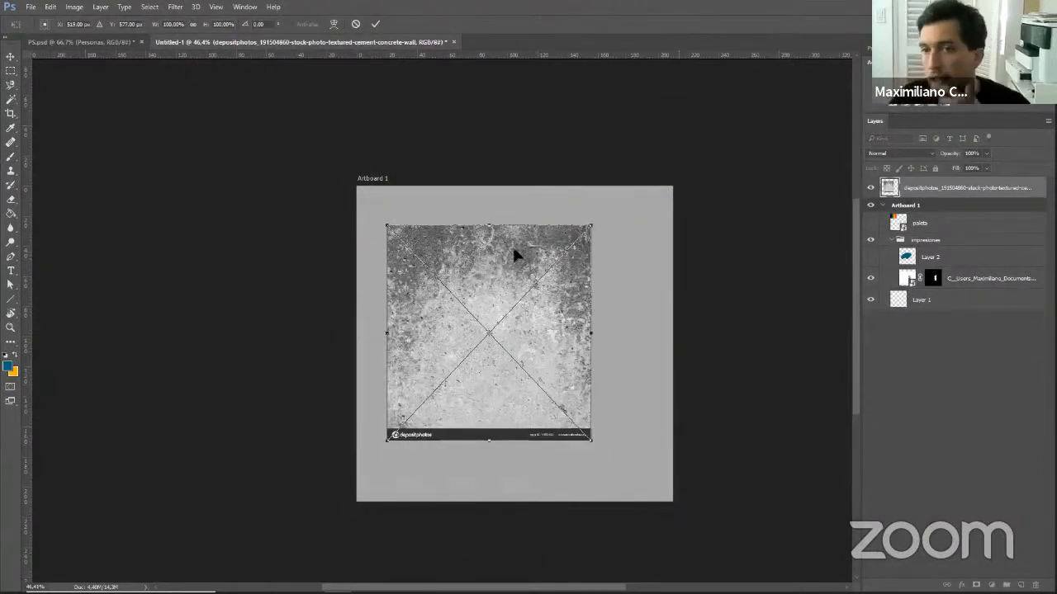
pyautogui.moveTo(505, 256); pyautogui.dragTo(542, 442)
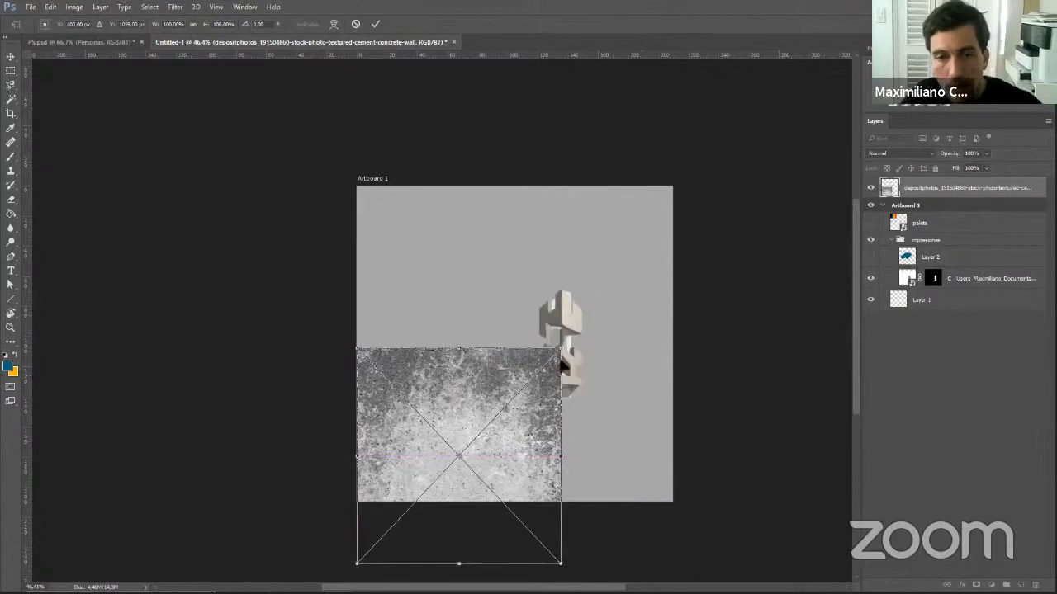
# Scale the concrete image to the artboard's full width, about 154%, and lower it until the tower's top is uncovered.
pyautogui.moveTo(560, 349); pyautogui.dragTo(718, 278)
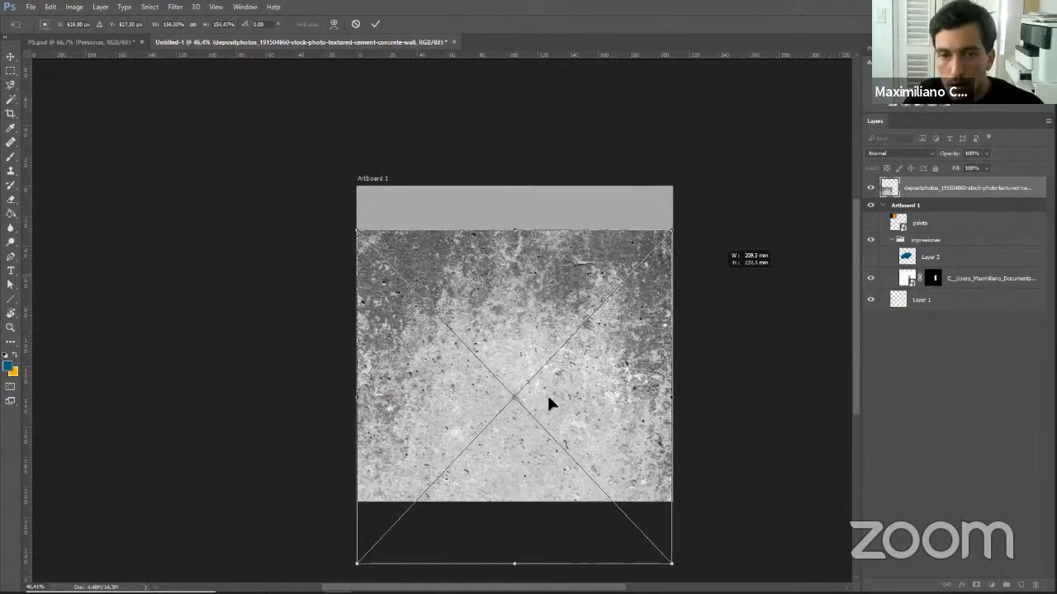
pyautogui.moveTo(547, 401)
pyautogui.mouseDown()
pyautogui.moveTo(529, 438)
pyautogui.moveTo(553, 493)
pyautogui.moveTo(538, 455)
pyautogui.moveTo(539, 355)
pyautogui.moveTo(541, 399)
pyautogui.mouseUp()
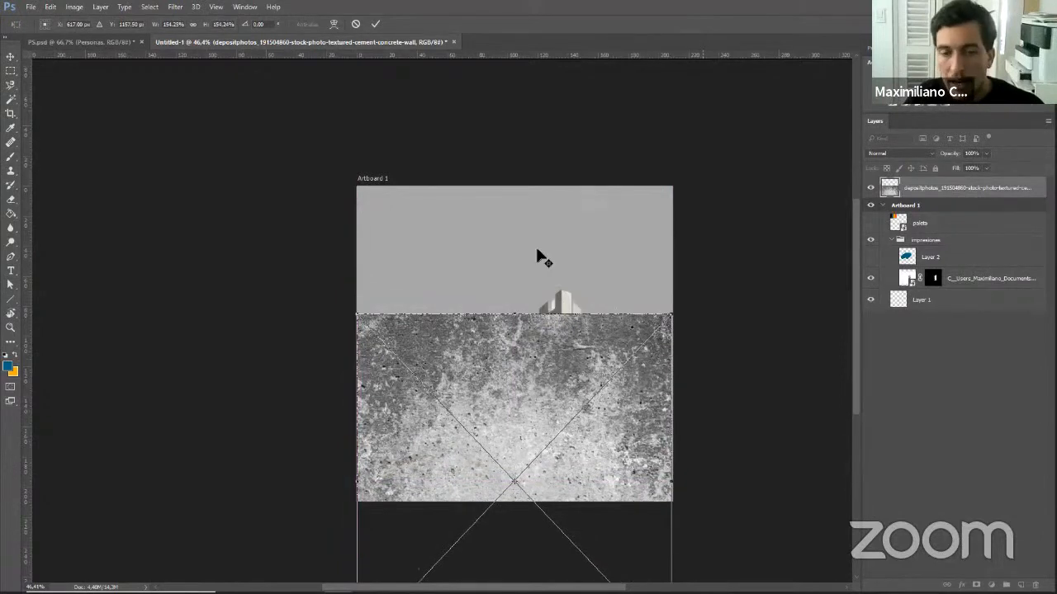
pyautogui.scroll(-3, 536, 254)
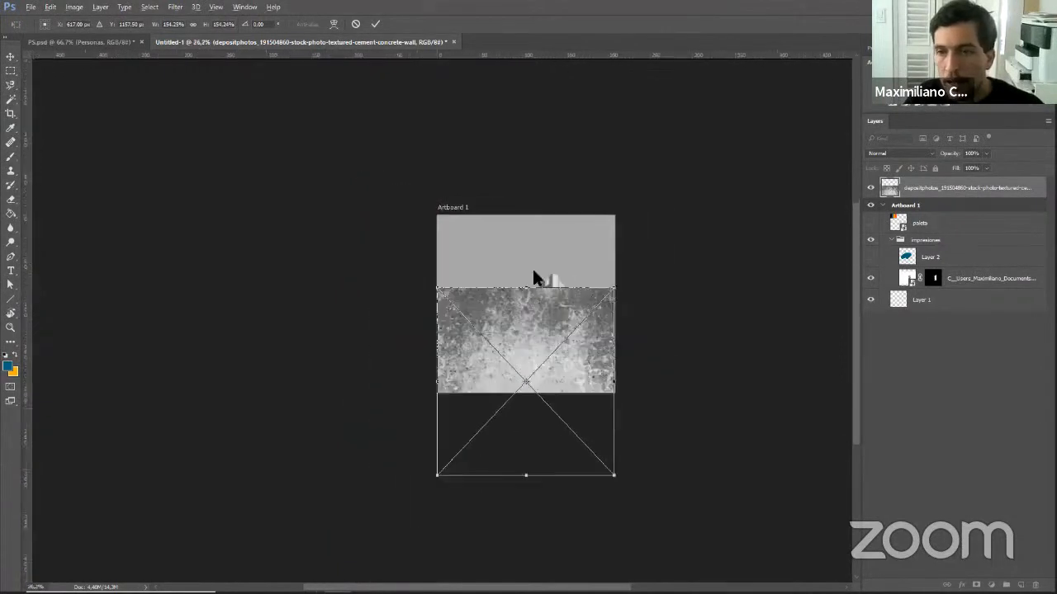
pyautogui.scroll(2, 533, 276)
# Apply a Perspective transform to the concrete image, spreading its bottom corners far beyond the artboard to about 724% width.
pyautogui.rightClick(538, 276)
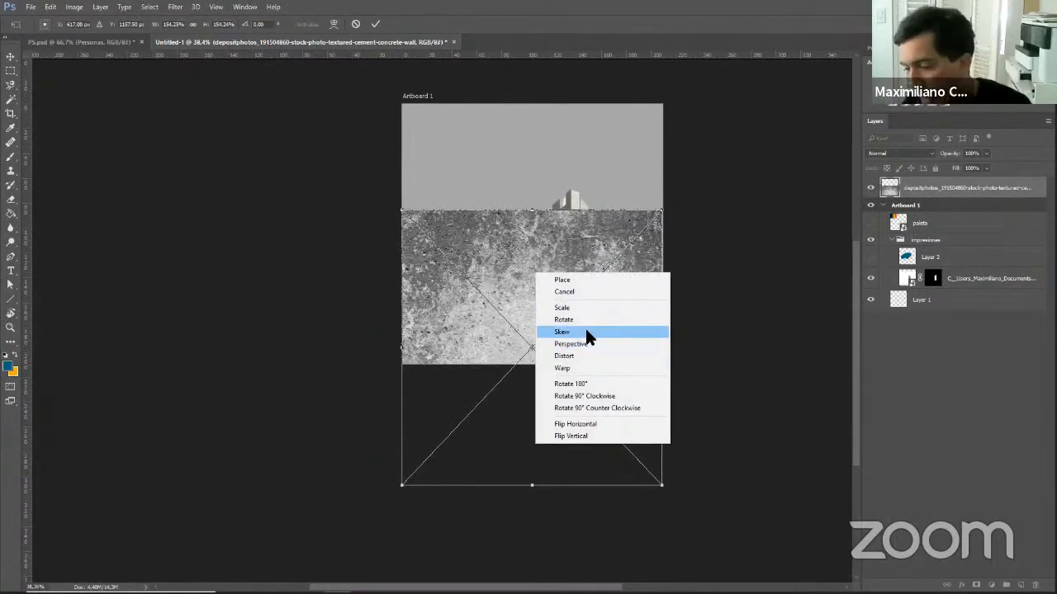
pyautogui.click(611, 238)
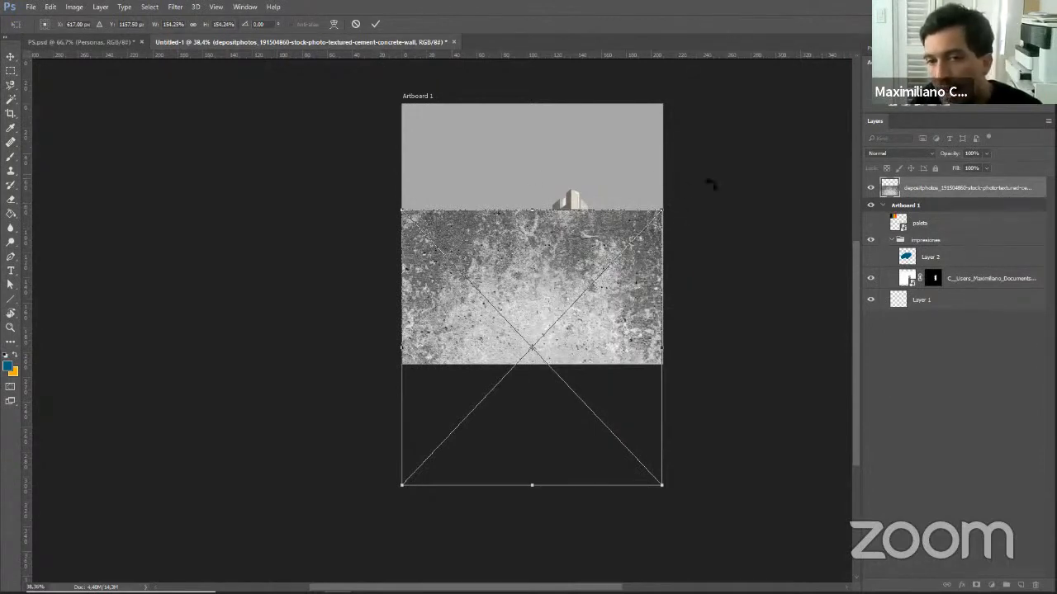
pyautogui.rightClick(556, 248)
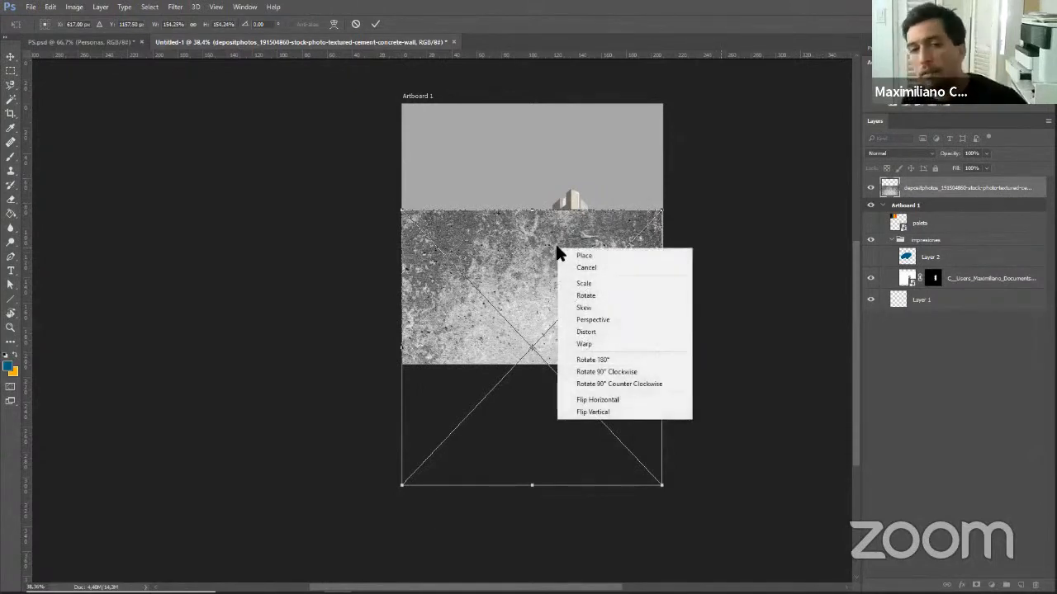
pyautogui.click(611, 319)
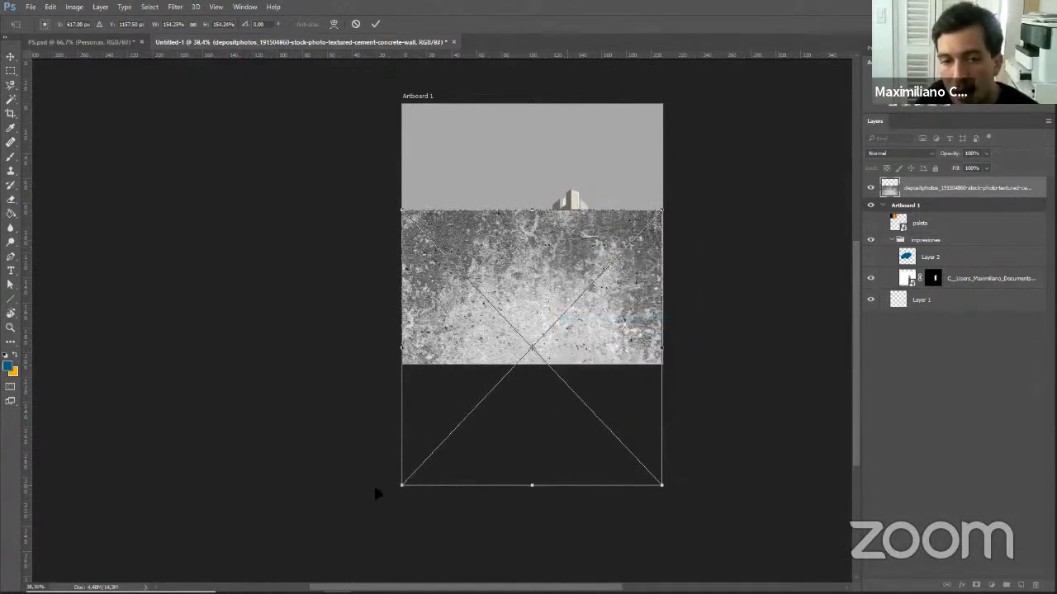
pyautogui.moveTo(402, 484); pyautogui.dragTo(67, 100)
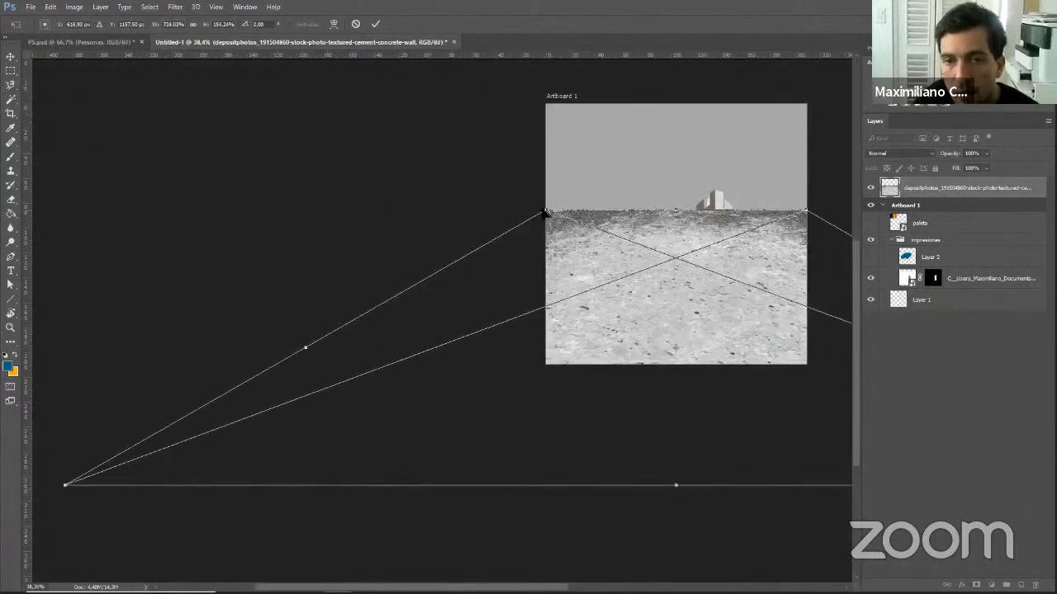
# Taper the concrete image's perspective further to about 1260% width and lower its narrow top edge to the tower's base.
pyautogui.moveTo(546, 211); pyautogui.dragTo(549, 321)
pyautogui.scroll(-3, 555, 307)
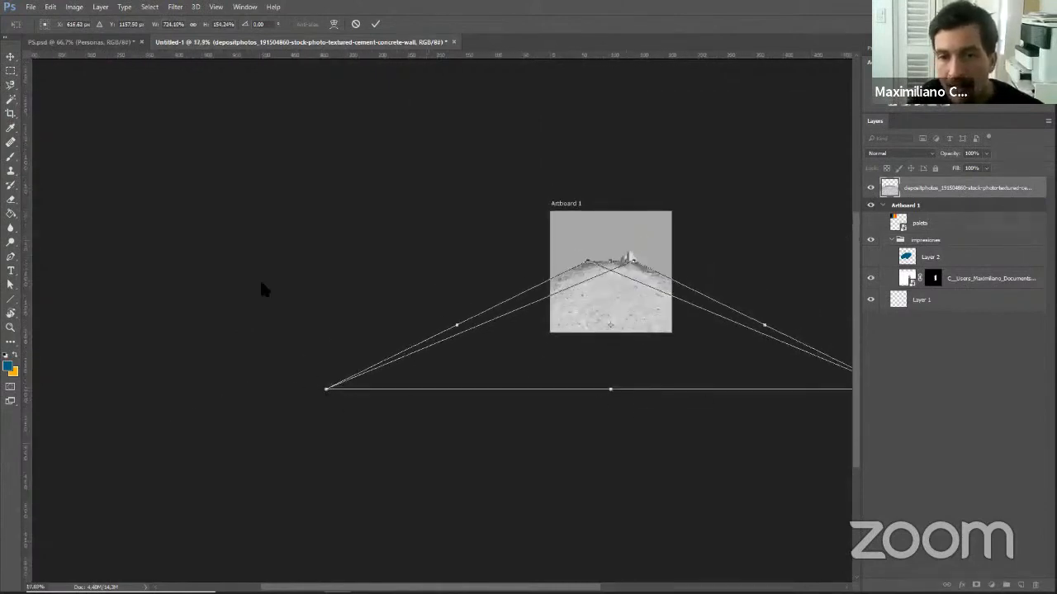
pyautogui.moveTo(326, 395); pyautogui.dragTo(107, 277)
pyautogui.moveTo(686, 297); pyautogui.dragTo(613, 347)
pyautogui.scroll(2, 617, 326)
pyautogui.scroll(3, 618, 326)
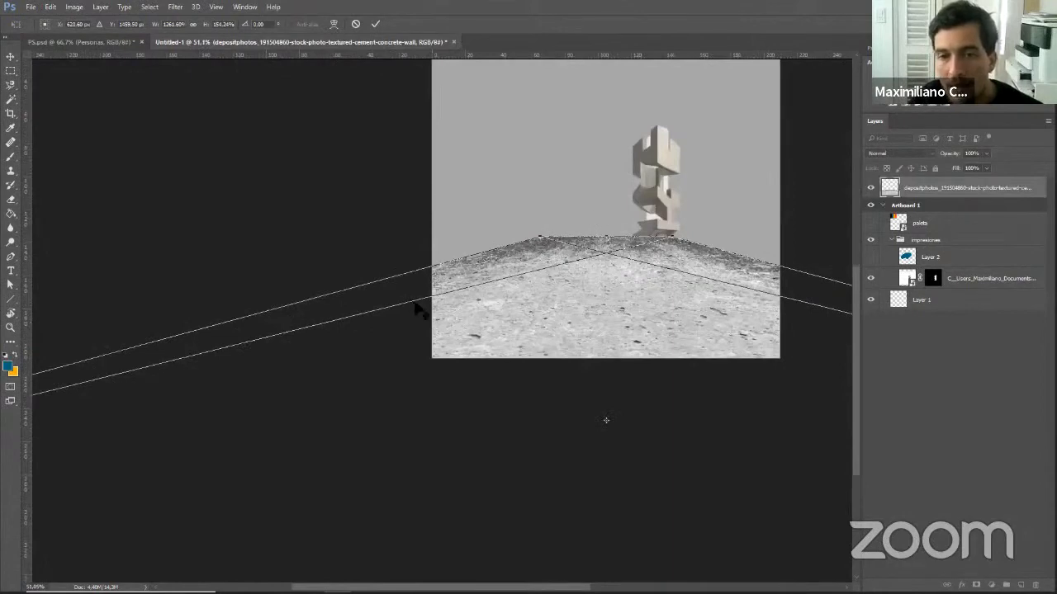
# Widen the concrete ground's perspective to about 2744%, nudge it slightly down at the tower's base, and commit the placement.
pyautogui.scroll(-4, 417, 286)
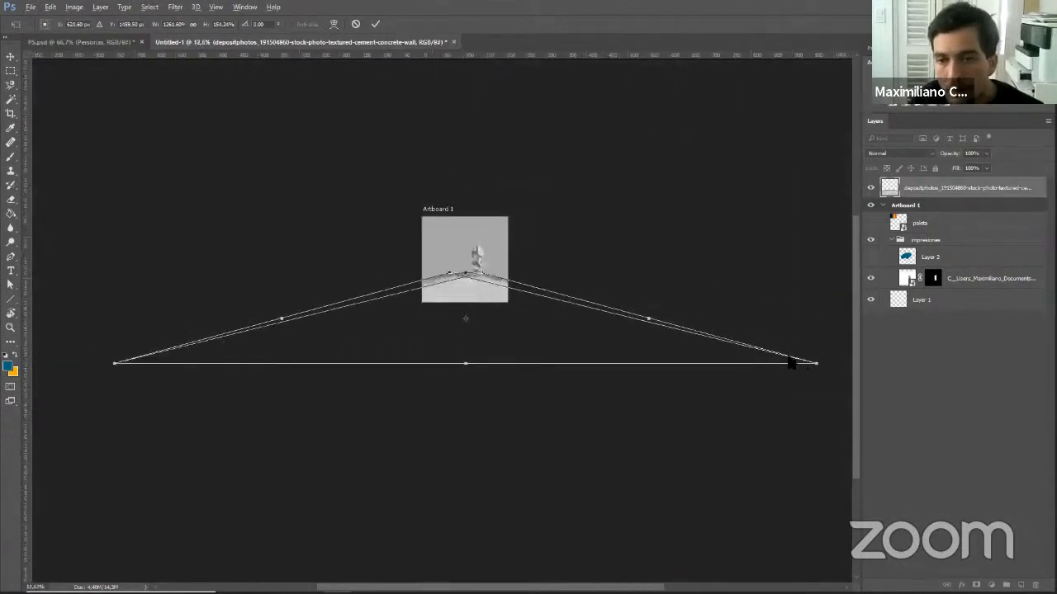
pyautogui.moveTo(819, 370); pyautogui.dragTo(785, 336)
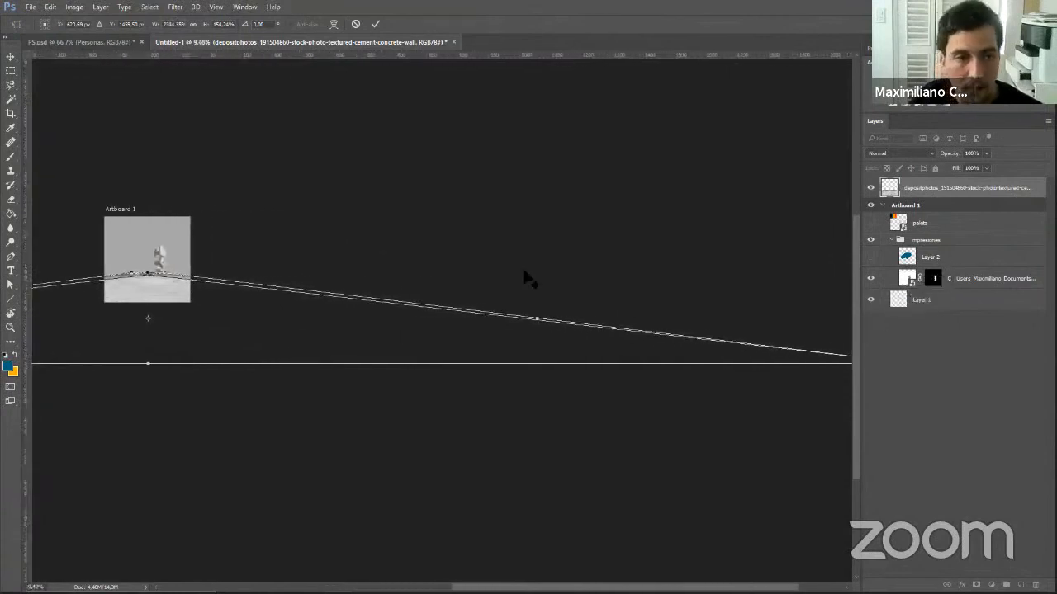
pyautogui.scroll(-2, 523, 275)
pyautogui.scroll(8, 252, 272)
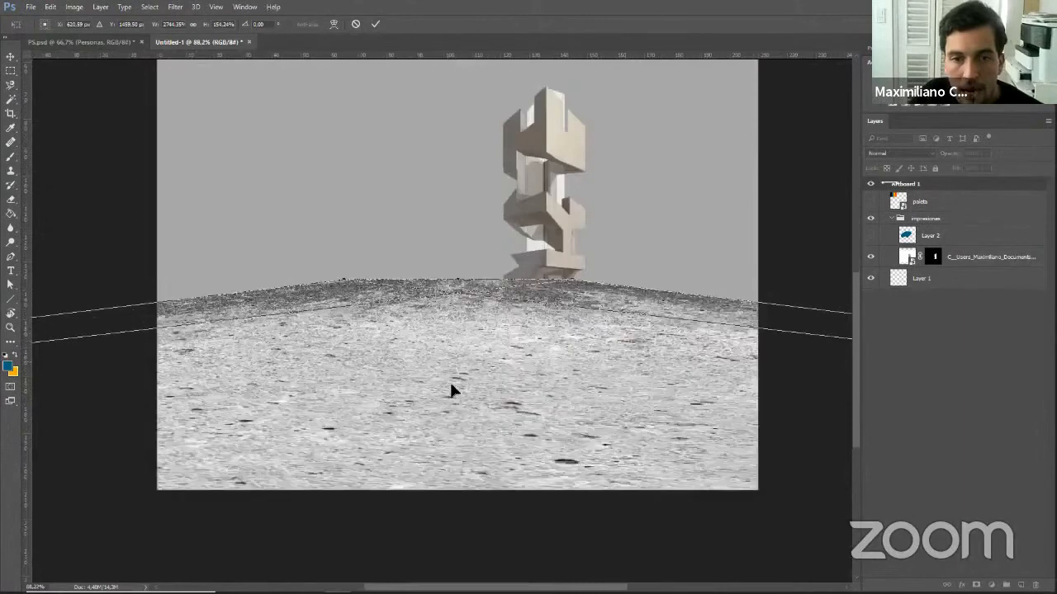
pyautogui.moveTo(455, 332); pyautogui.dragTo(419, 337)
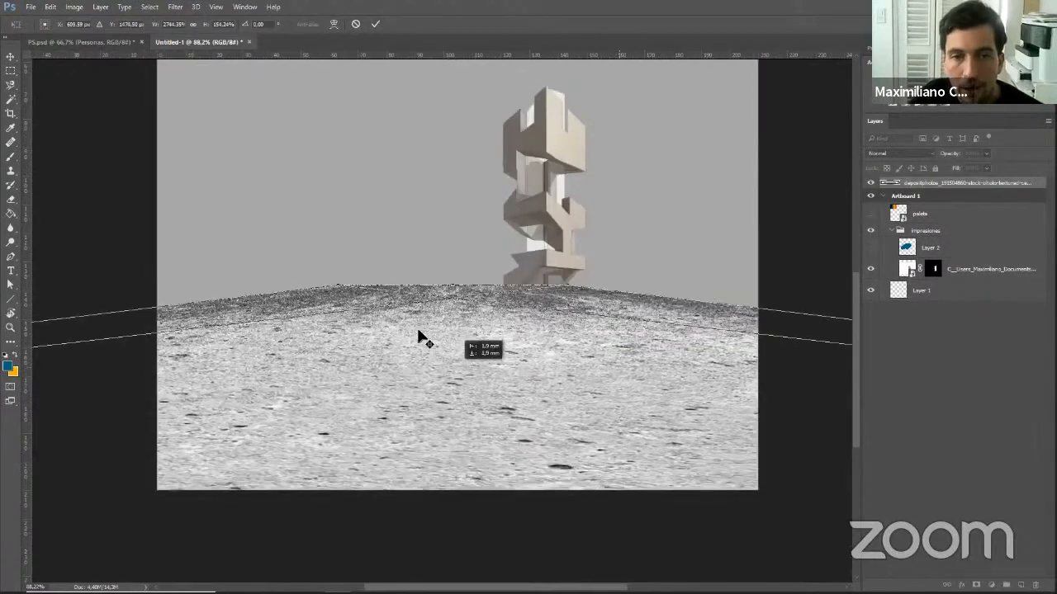
pyautogui.scroll(-5, 446, 333)
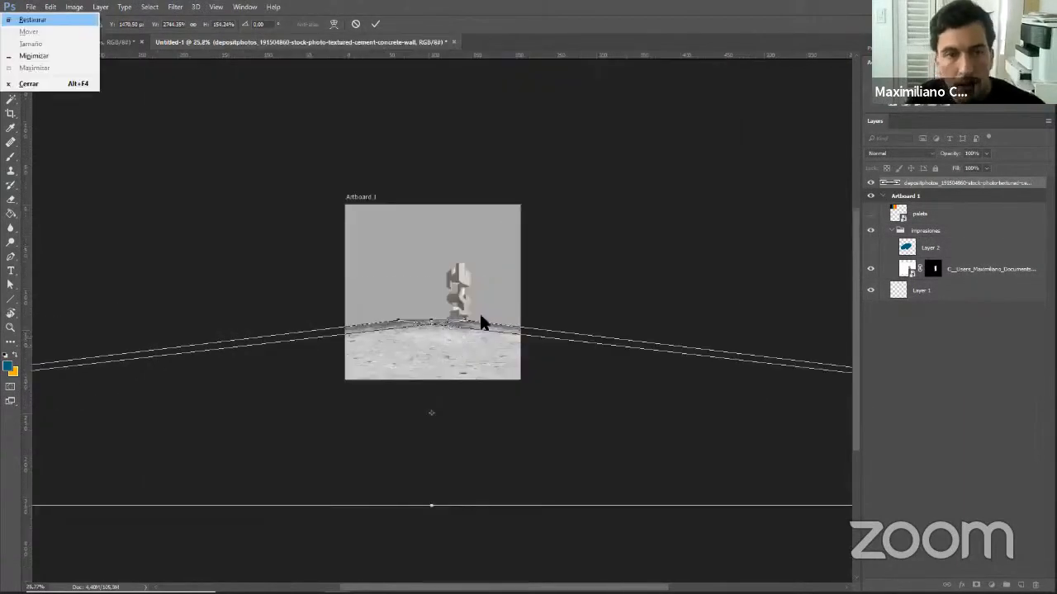
pyautogui.press('Return')
pyautogui.press('b')
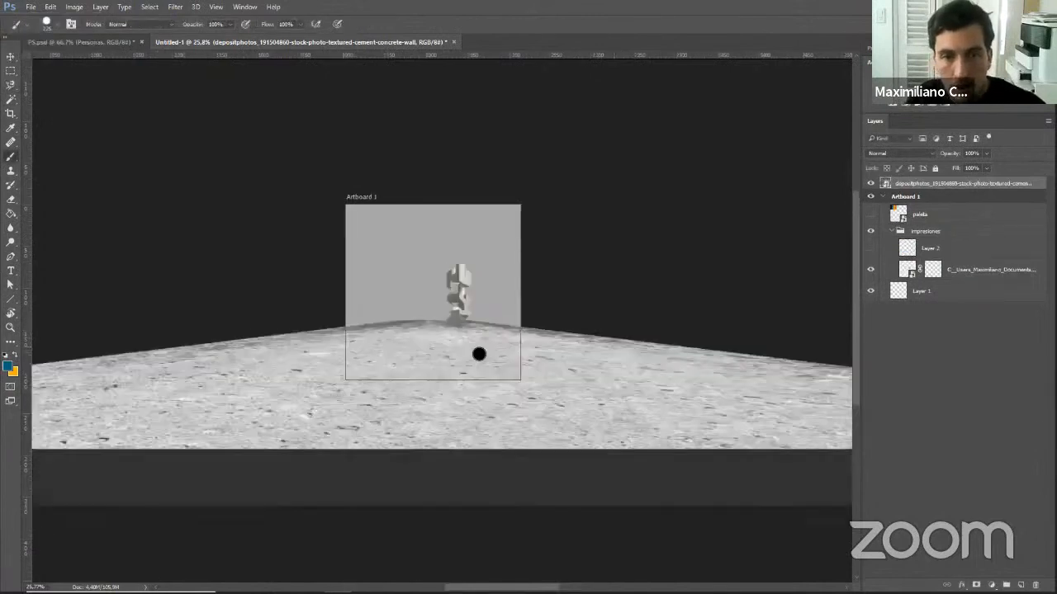
# Transform the concrete ground again, spreading its bottom corners outward and down to about 7773% width and 437% height.
pyautogui.hotkey('ctrl', 't')
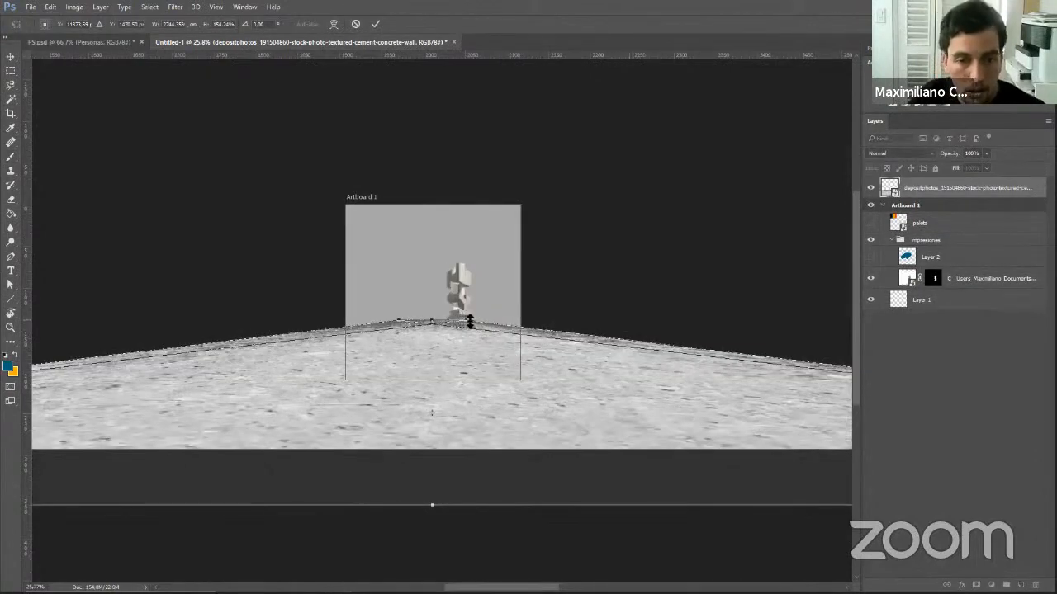
pyautogui.moveTo(470, 321); pyautogui.dragTo(521, 306)
pyautogui.hotkey('ctrl', 'z')
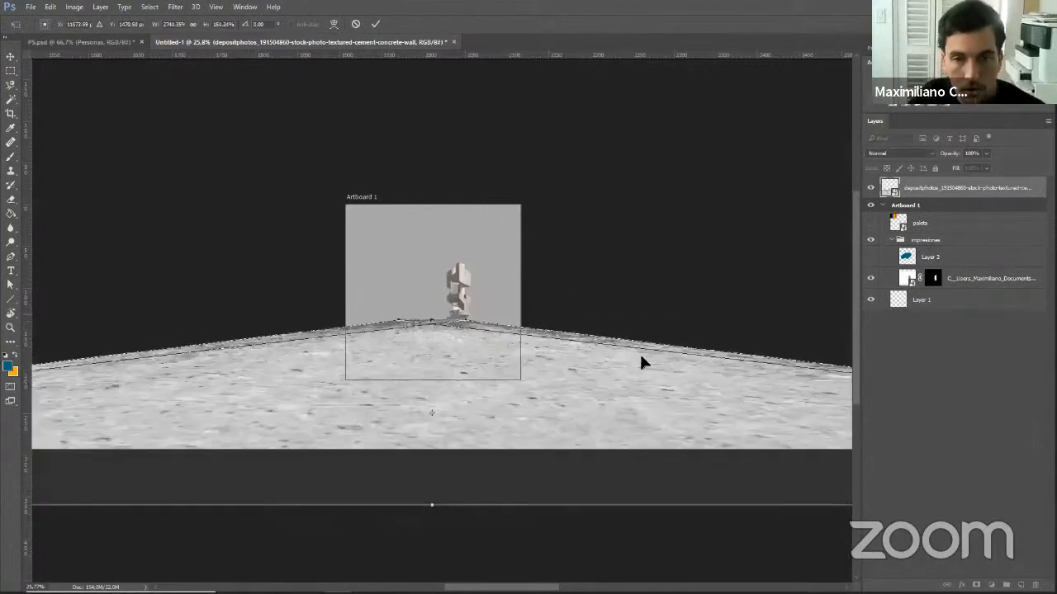
pyautogui.scroll(-5, 413, 307)
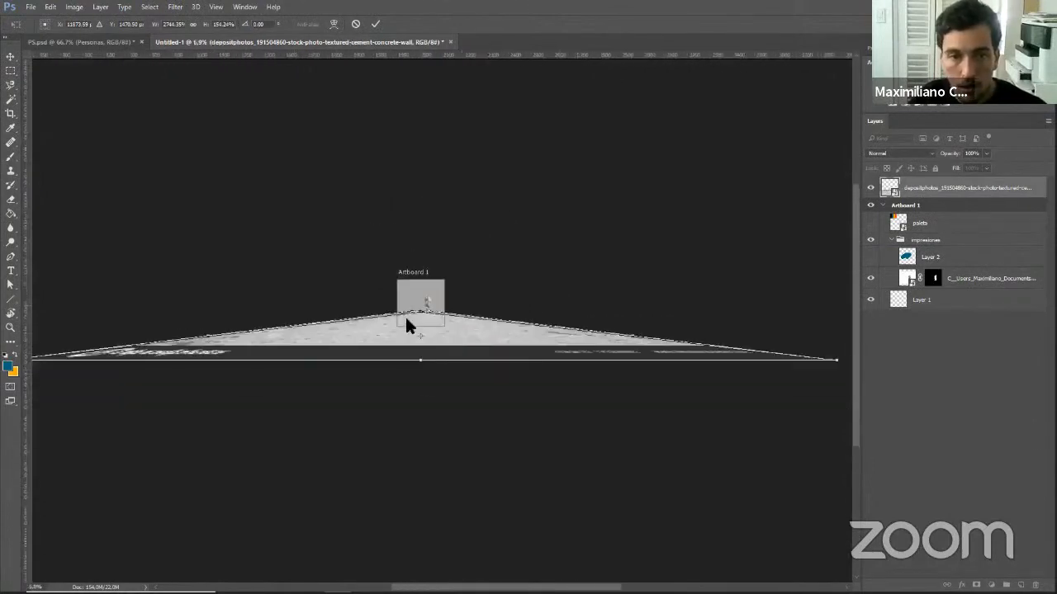
pyautogui.hotkey('alt', 'space')
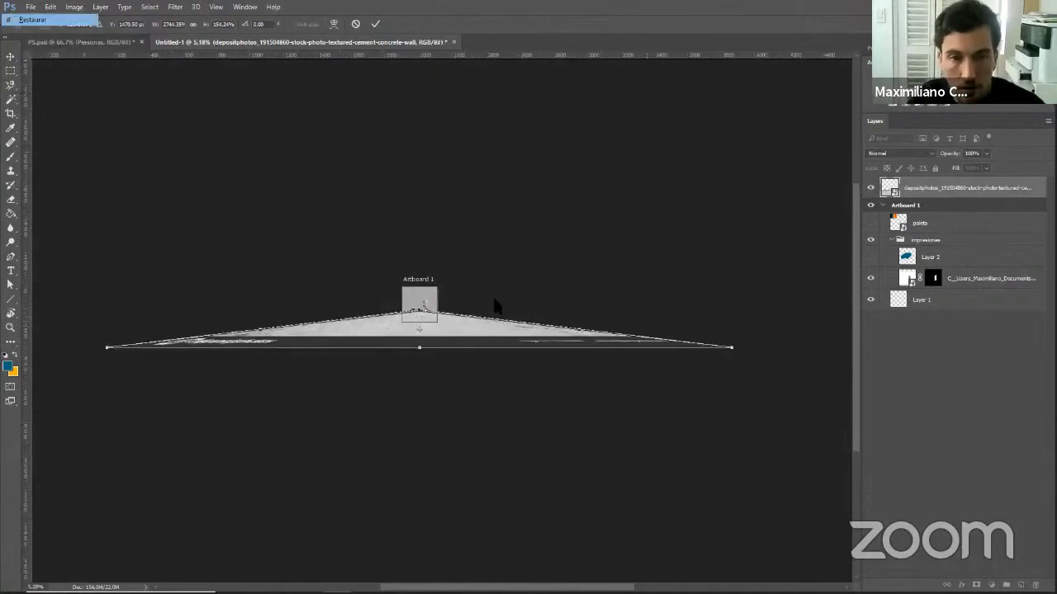
pyautogui.press('Return')
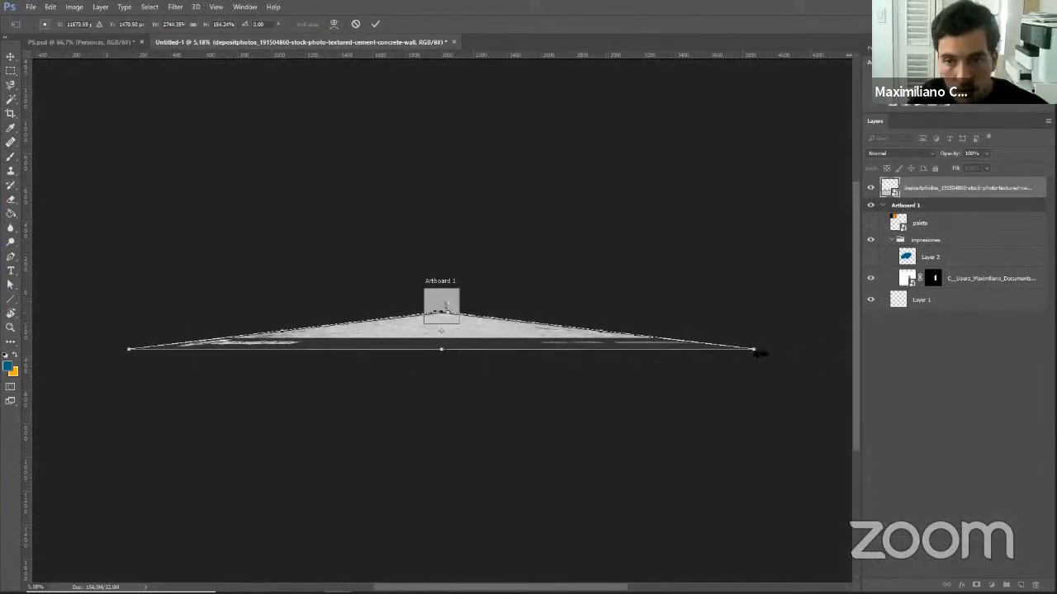
pyautogui.moveTo(760, 349); pyautogui.dragTo(651, 390)
pyautogui.scroll(-5, 464, 334)
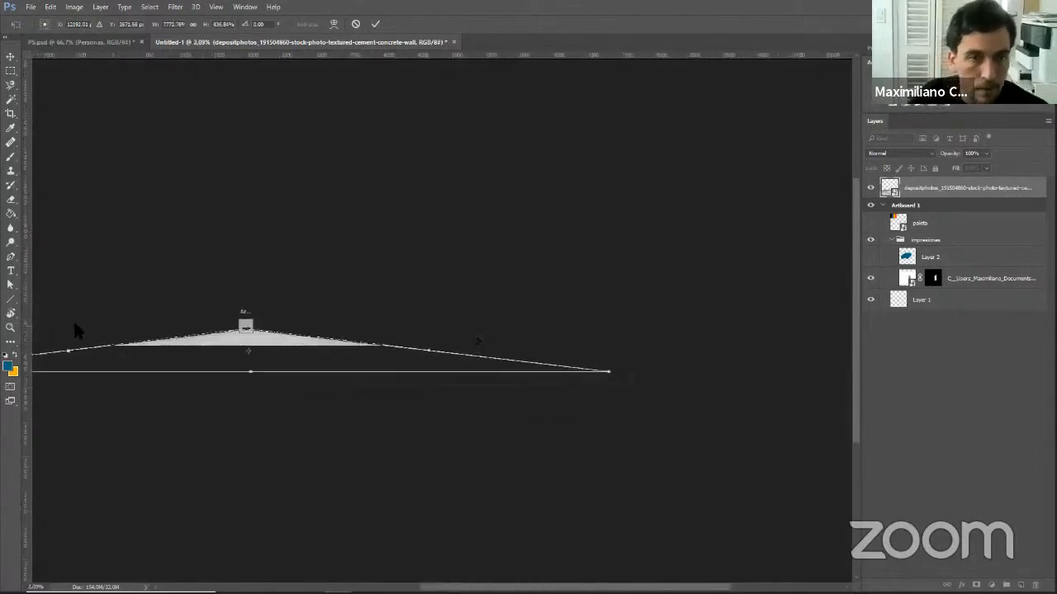
# Stretch the concrete's far edge into a nearly level horizon at about 13095% width, commit, and move the ground to the tower's base.
pyautogui.scroll(6, 189, 307)
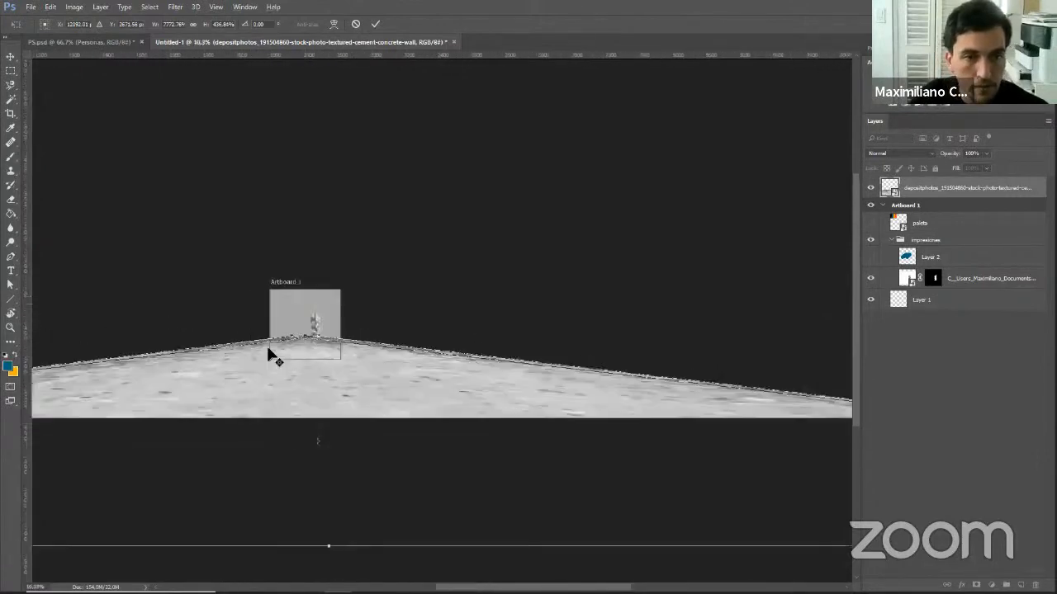
pyautogui.scroll(3, 471, 385)
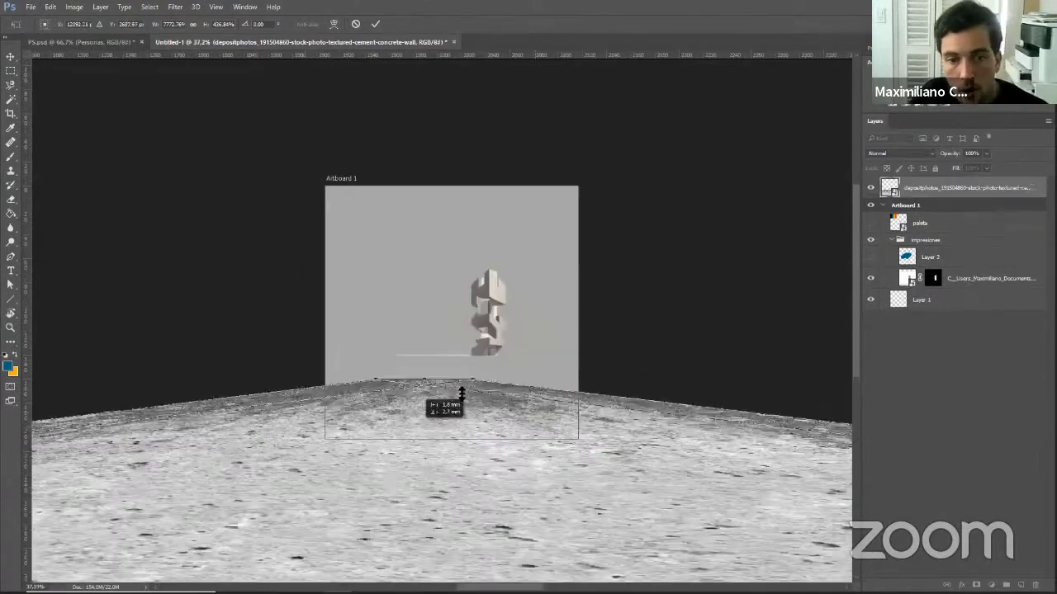
pyautogui.moveTo(504, 352); pyautogui.dragTo(465, 318)
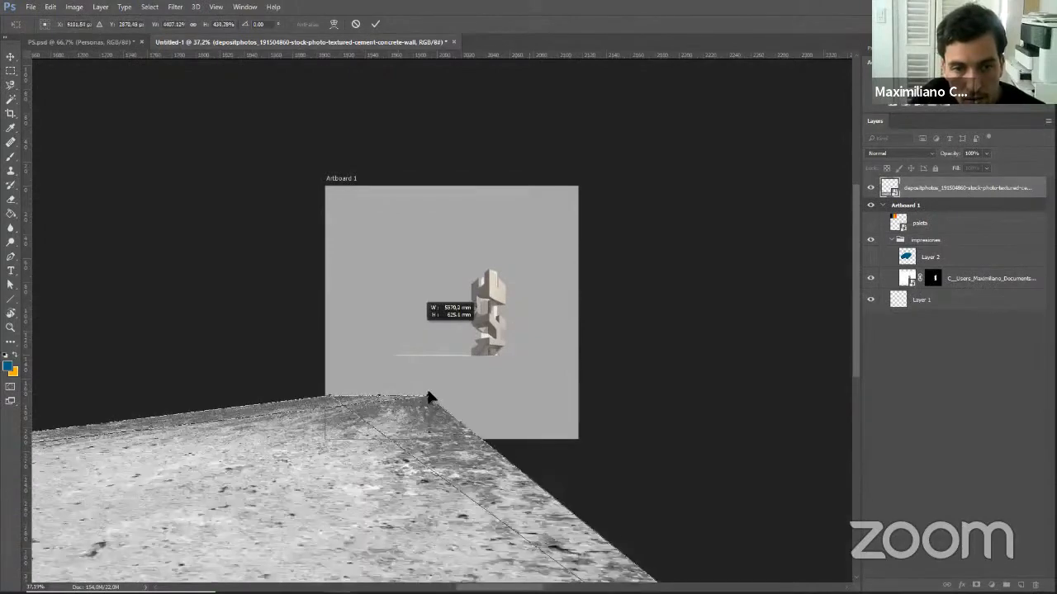
pyautogui.moveTo(442, 366); pyautogui.dragTo(439, 402)
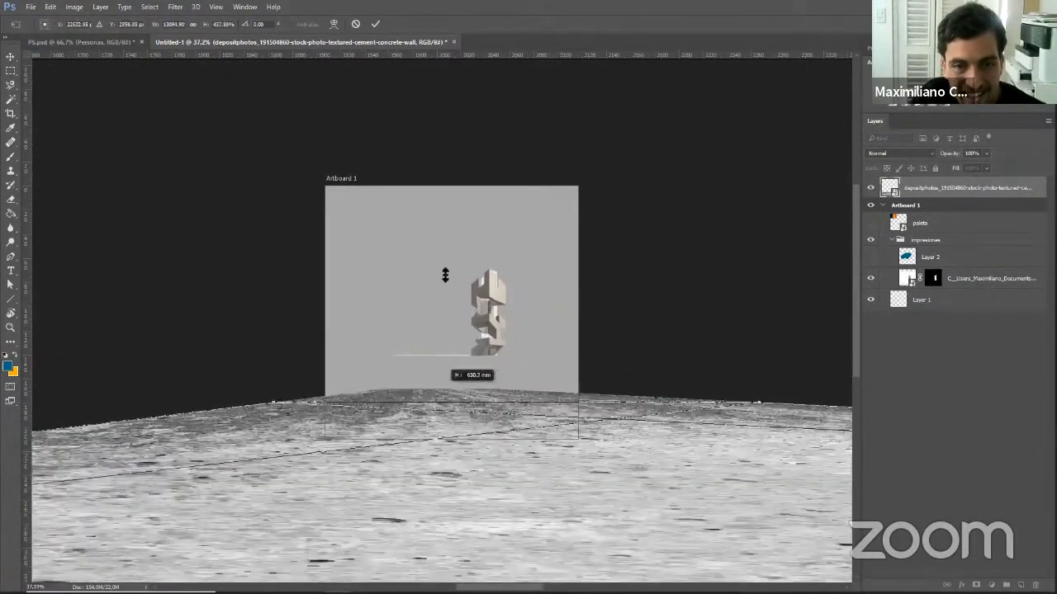
pyautogui.scroll(-3, 449, 245)
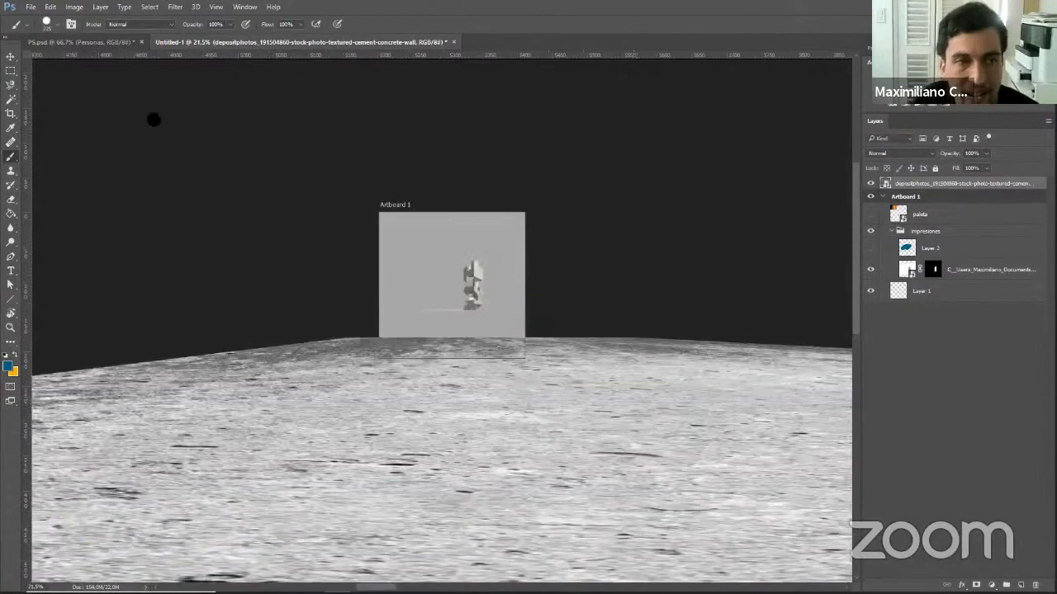
pyautogui.click(11, 57)
pyautogui.moveTo(551, 457); pyautogui.dragTo(519, 438)
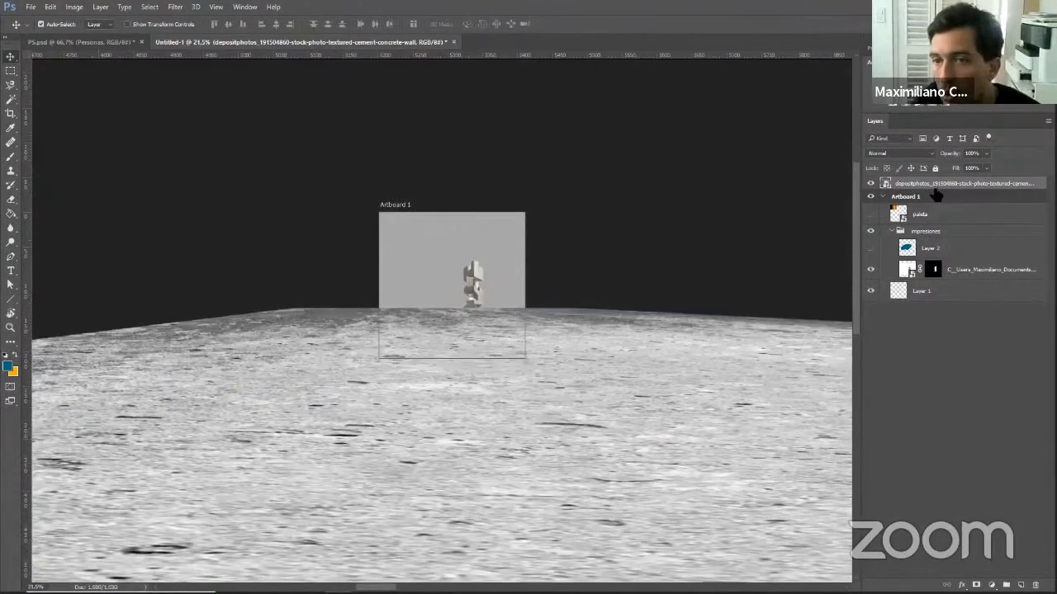
# Create a layer group named fondo above Layer 1 and move the concrete texture layer into it.
pyautogui.click(893, 233)
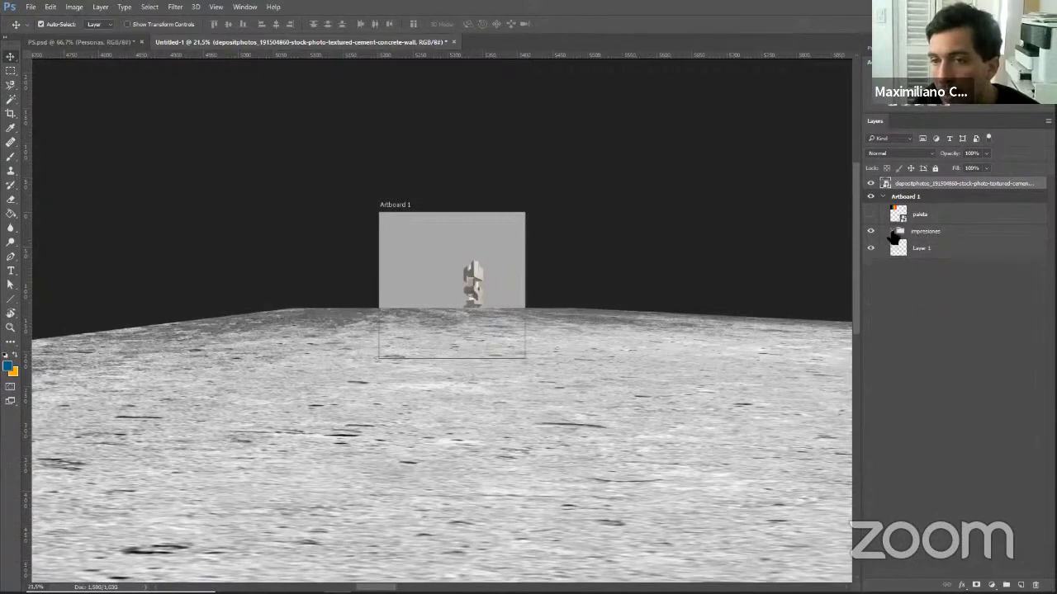
pyautogui.click(939, 252)
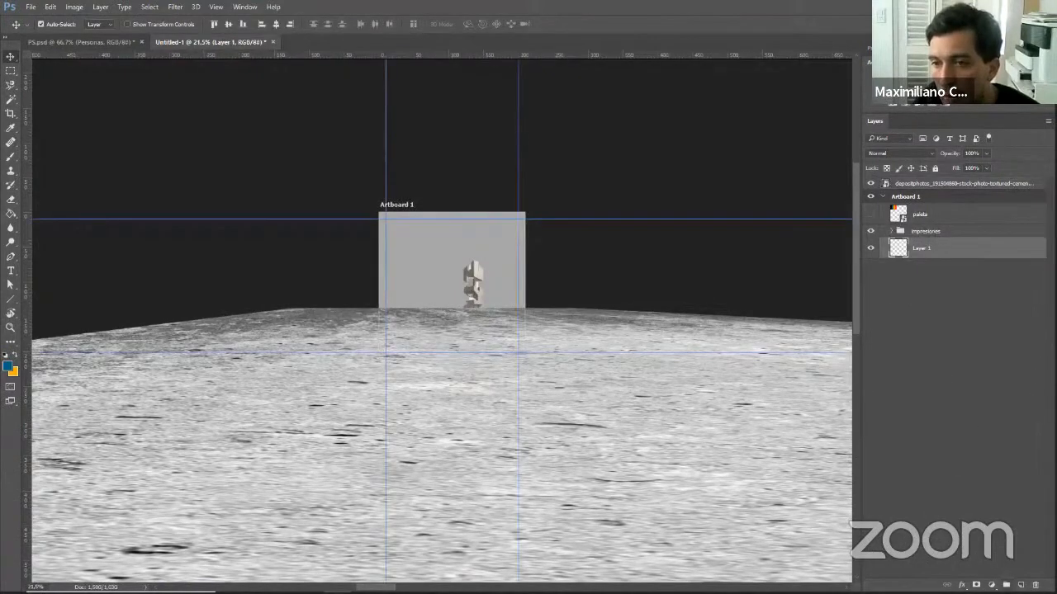
pyautogui.click(1006, 586)
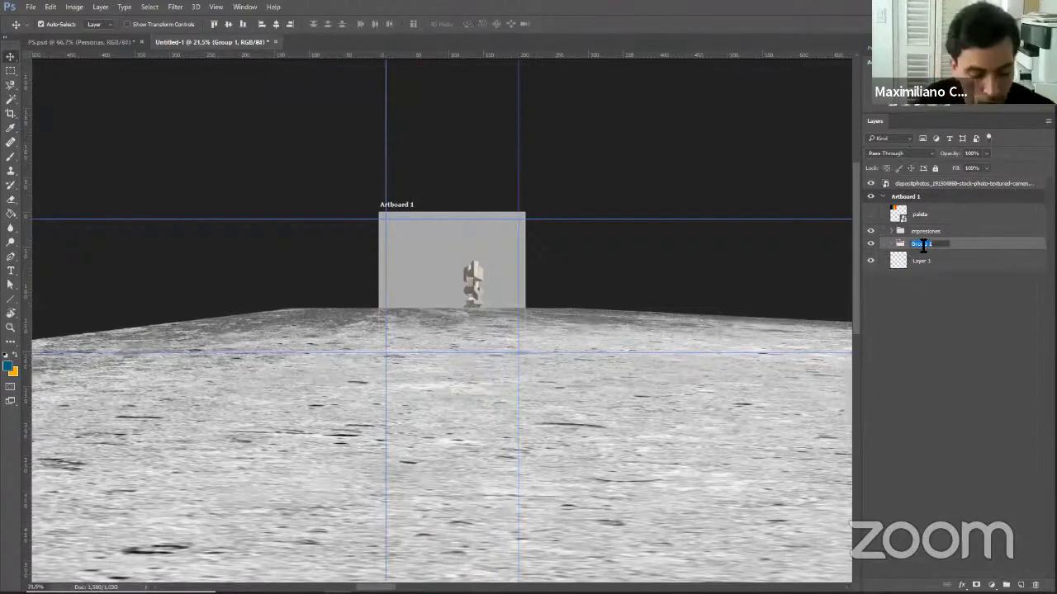
pyautogui.write('fondo')
pyautogui.press('Return')
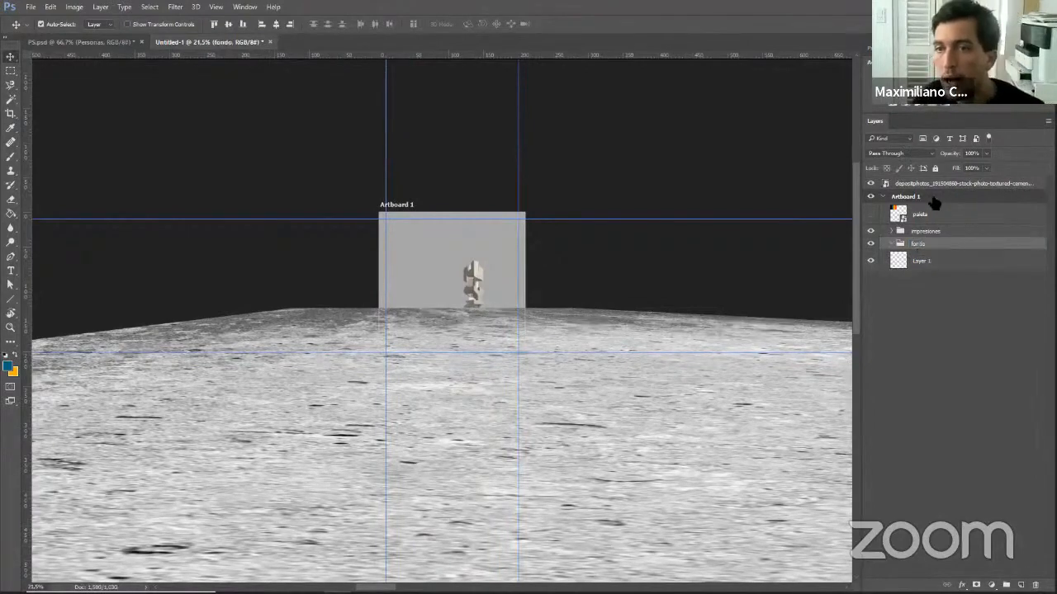
pyautogui.moveTo(930, 187); pyautogui.dragTo(936, 244)
# Examine how the concrete ground's horizon meets the tower's base and spans the artboard.
pyautogui.scroll(-9, 341, 208)
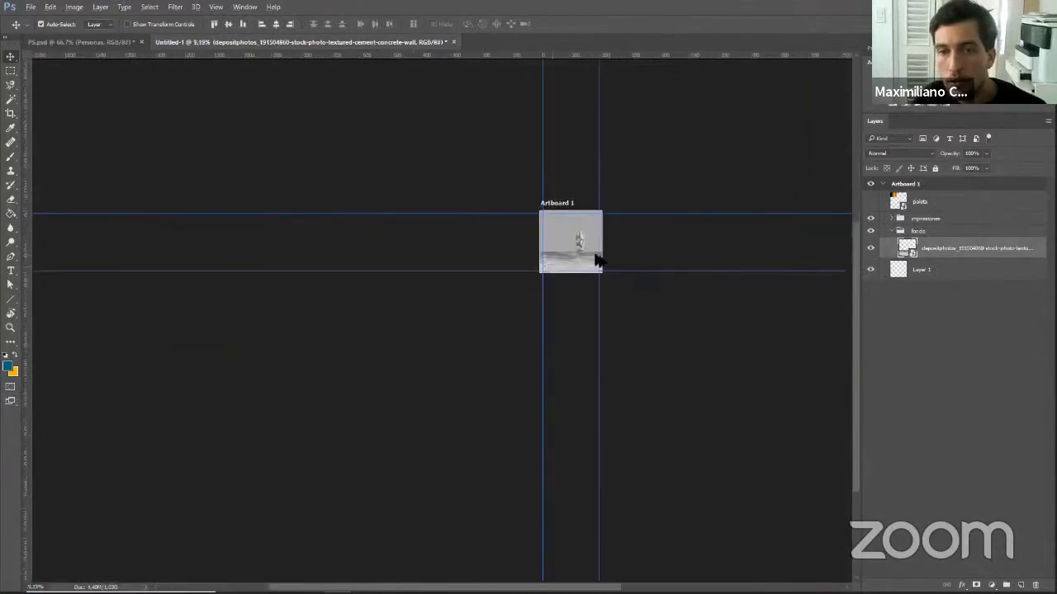
pyautogui.scroll(6, 592, 254)
pyautogui.scroll(7, 592, 258)
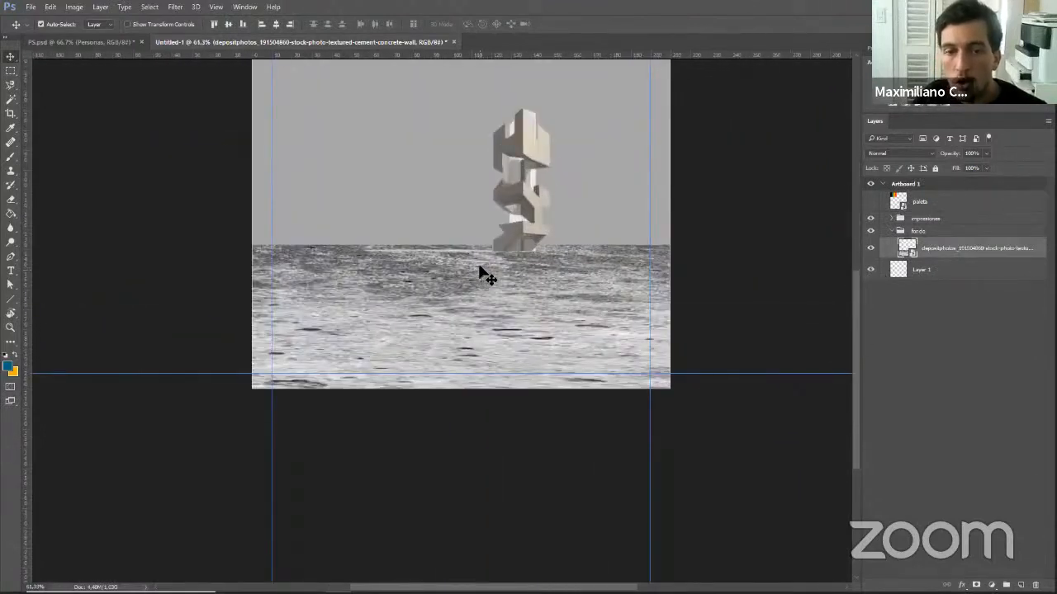
pyautogui.scroll(-1, 487, 276)
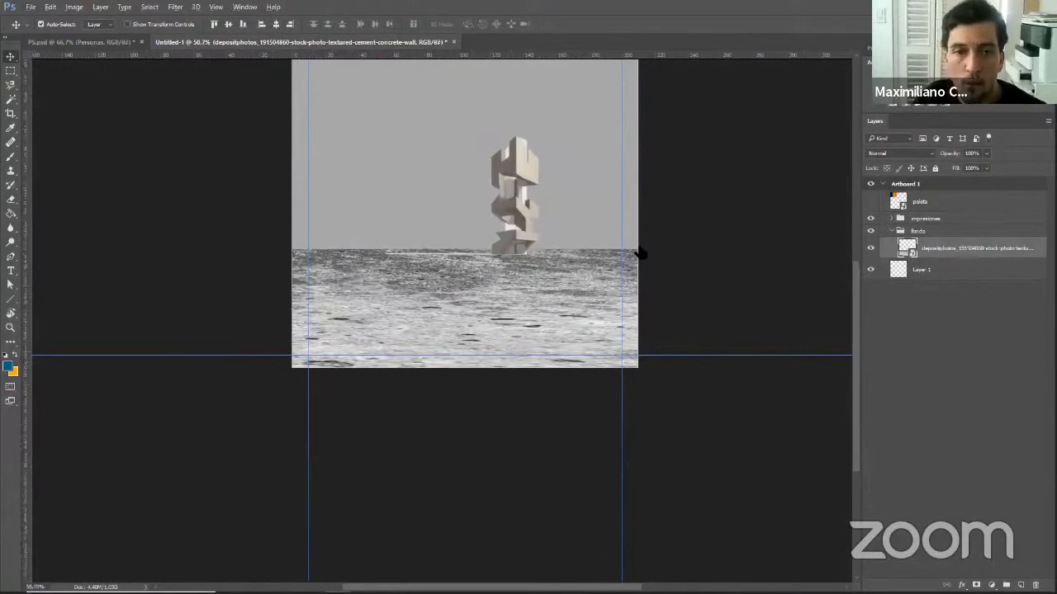
pyautogui.scroll(3, 605, 265)
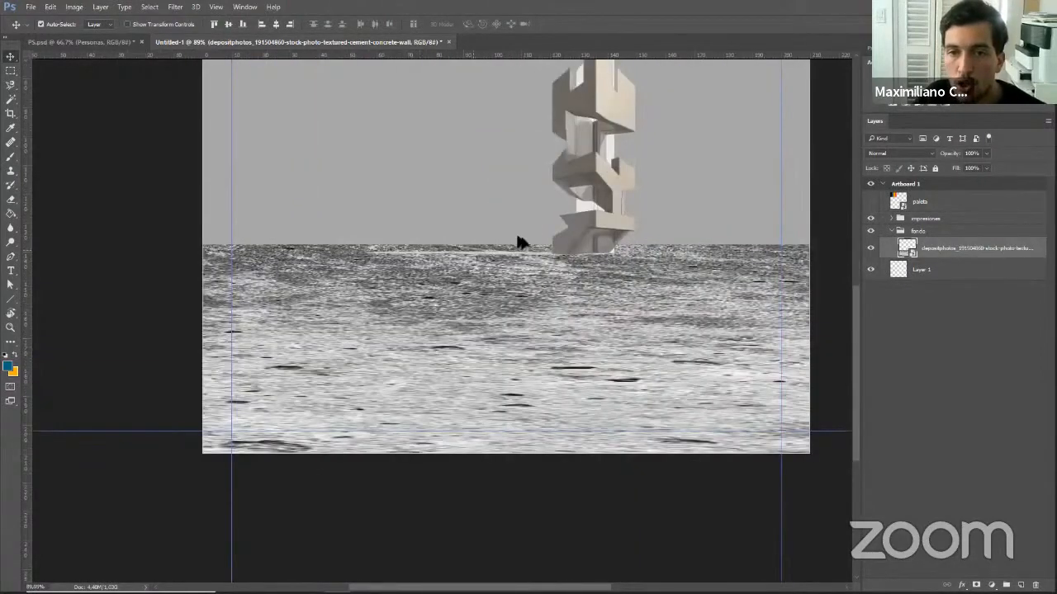
pyautogui.scroll(5, 514, 236)
pyautogui.scroll(3, 553, 263)
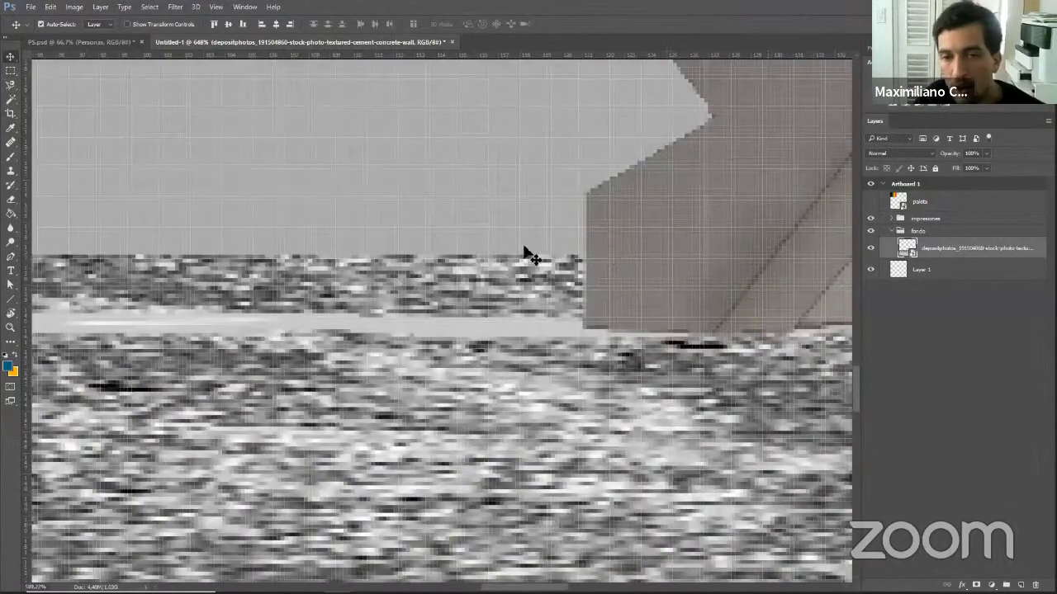
pyautogui.scroll(-2, 537, 257)
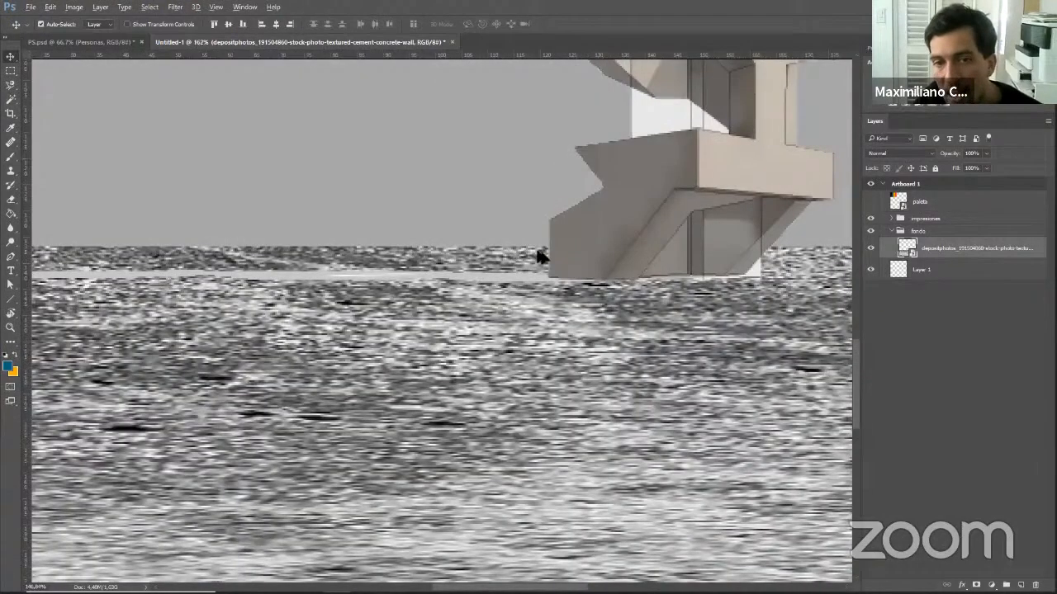
pyautogui.scroll(-4, 837, 255)
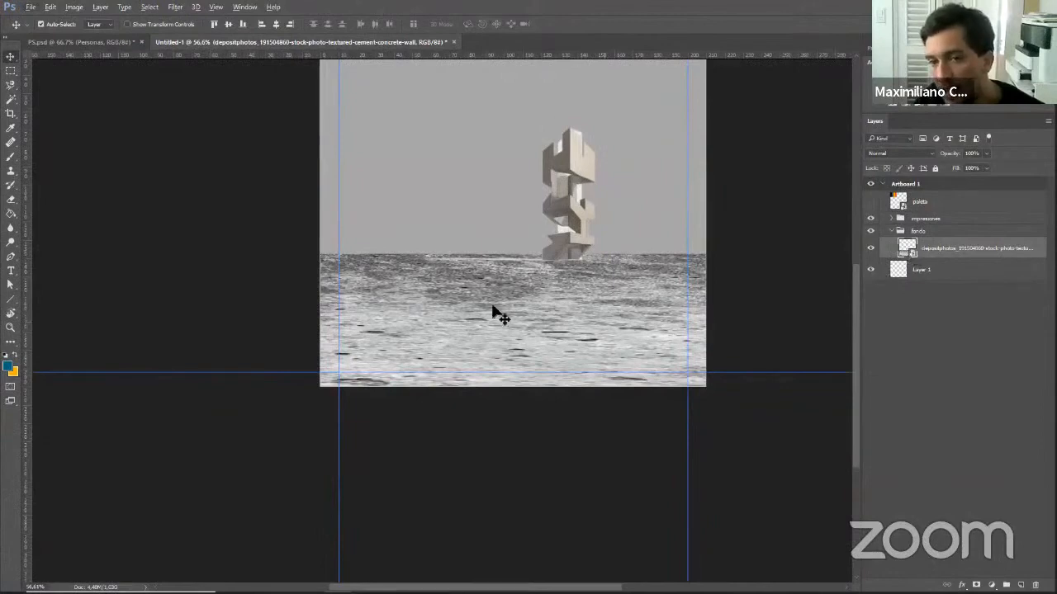
# Add a layer mask to the concrete layer and select the four margin strips between the guides and the artboard edges.
pyautogui.click(976, 585)
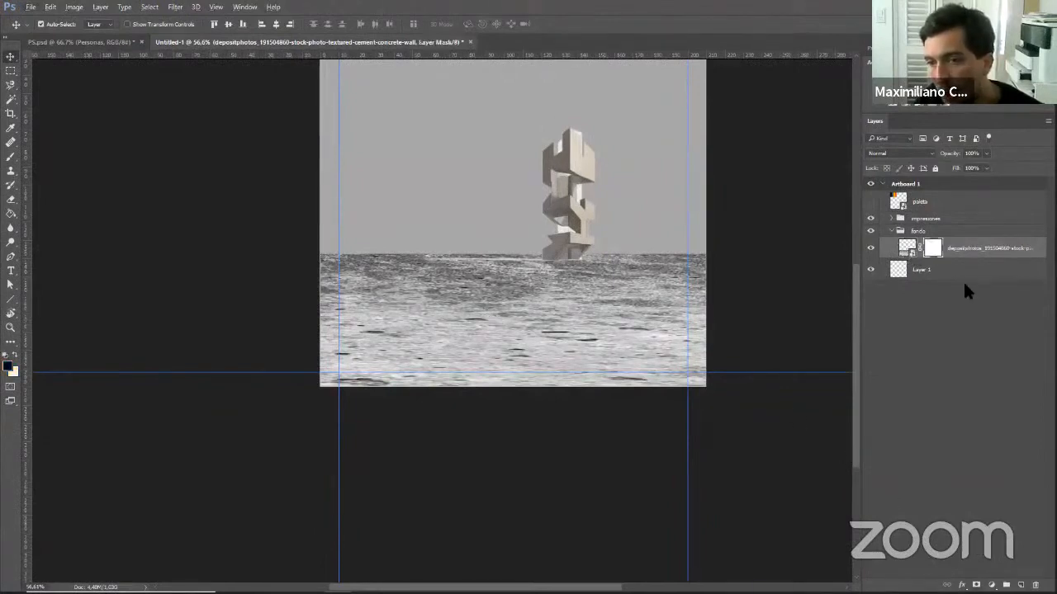
pyautogui.scroll(-1, 304, 361)
pyautogui.click(10, 70)
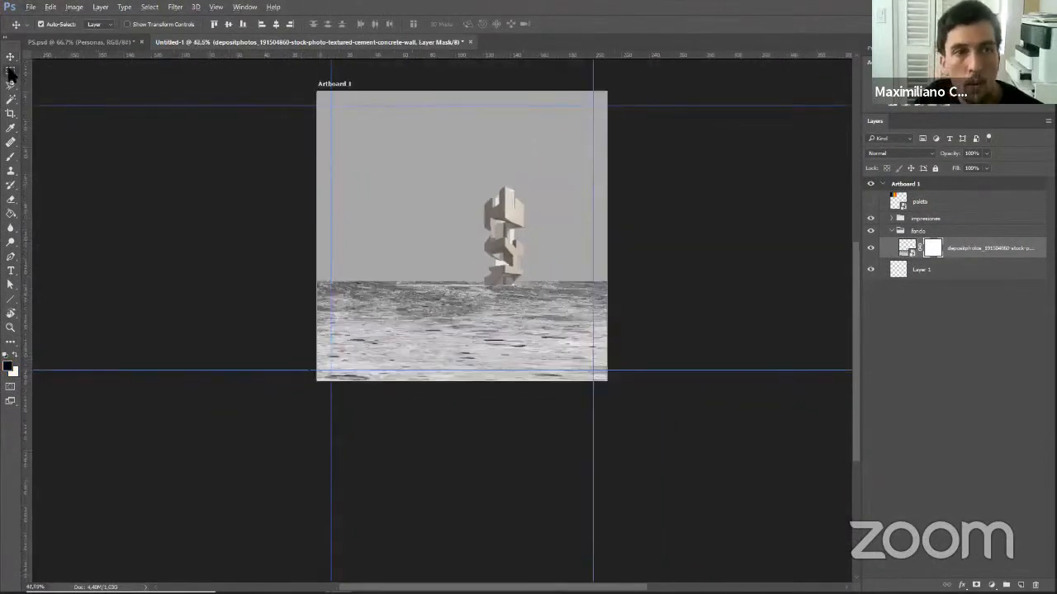
pyautogui.moveTo(281, 79); pyautogui.dragTo(332, 416)
pyautogui.moveTo(248, 454); pyautogui.dragTo(695, 370)
pyautogui.moveTo(632, 88); pyautogui.dragTo(593, 435)
pyautogui.moveTo(271, 71); pyautogui.dragTo(654, 106)
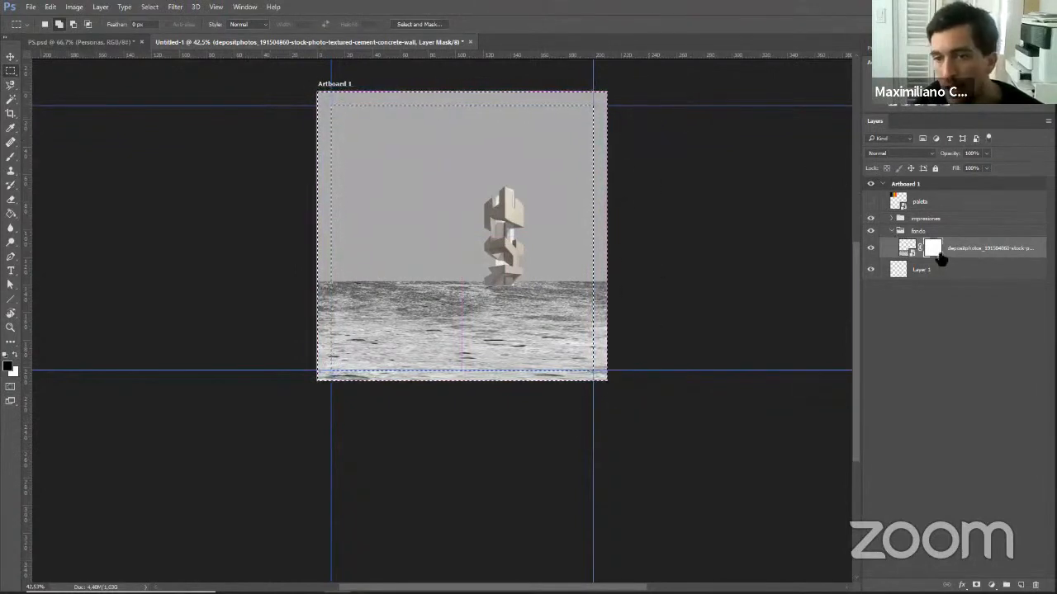
# Fill the selected margins with black on the concrete layer's mask and clear the selection.
pyautogui.click(11, 213)
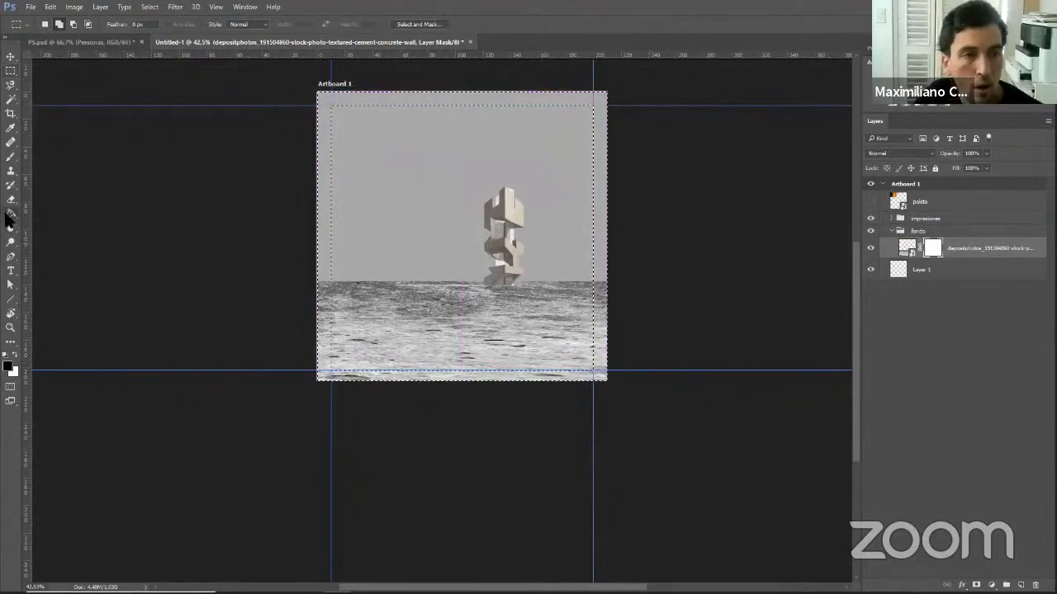
pyautogui.scroll(6, 468, 338)
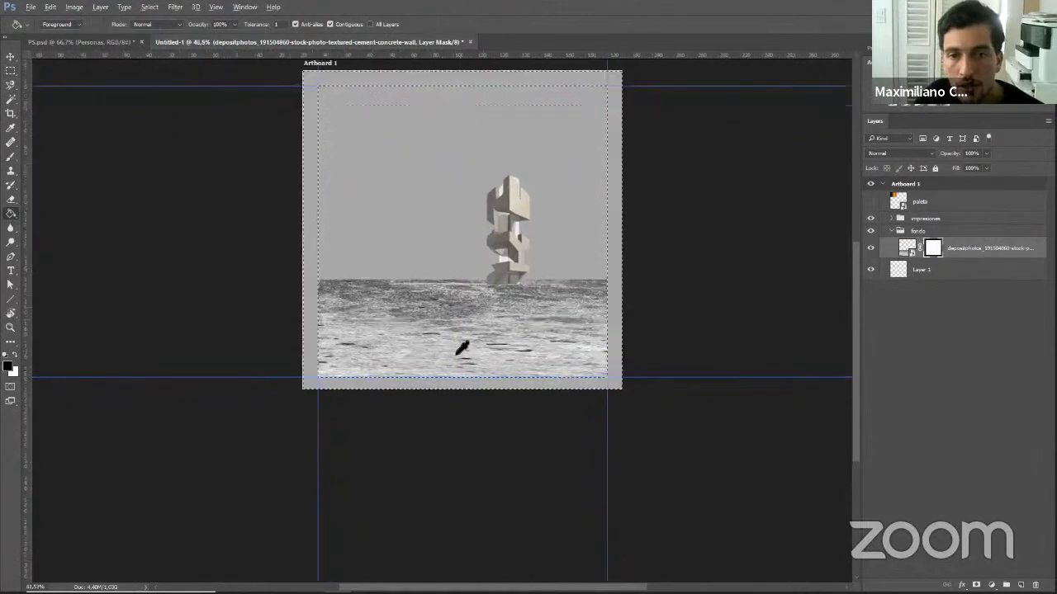
pyautogui.scroll(2, 477, 322)
pyautogui.scroll(-6, 462, 322)
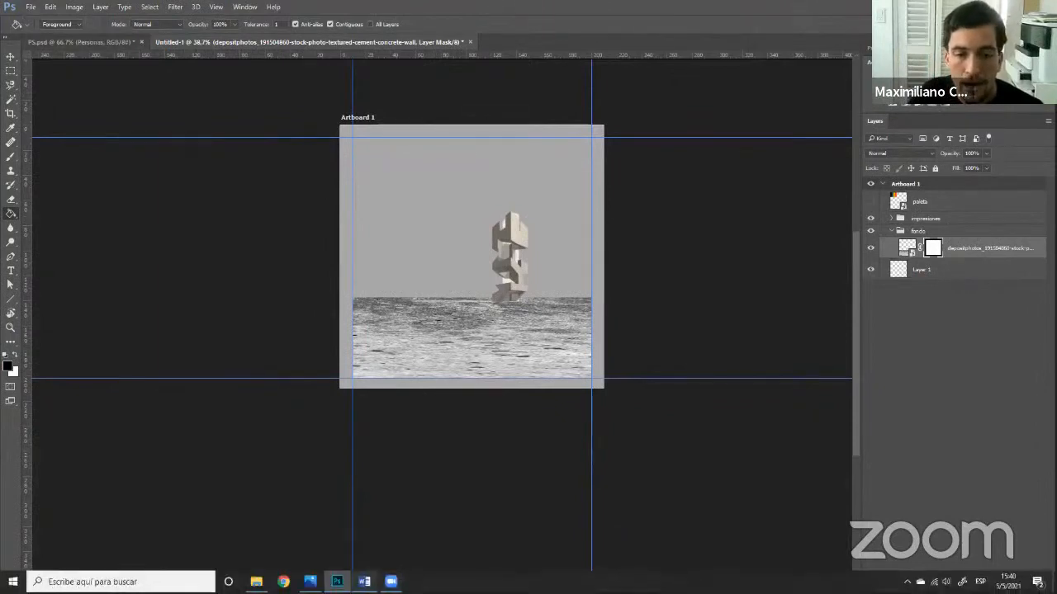
# Check the finished reference composition PS.jpg in the photo viewer and return to the Photoshop document.
pyautogui.click(309, 582)
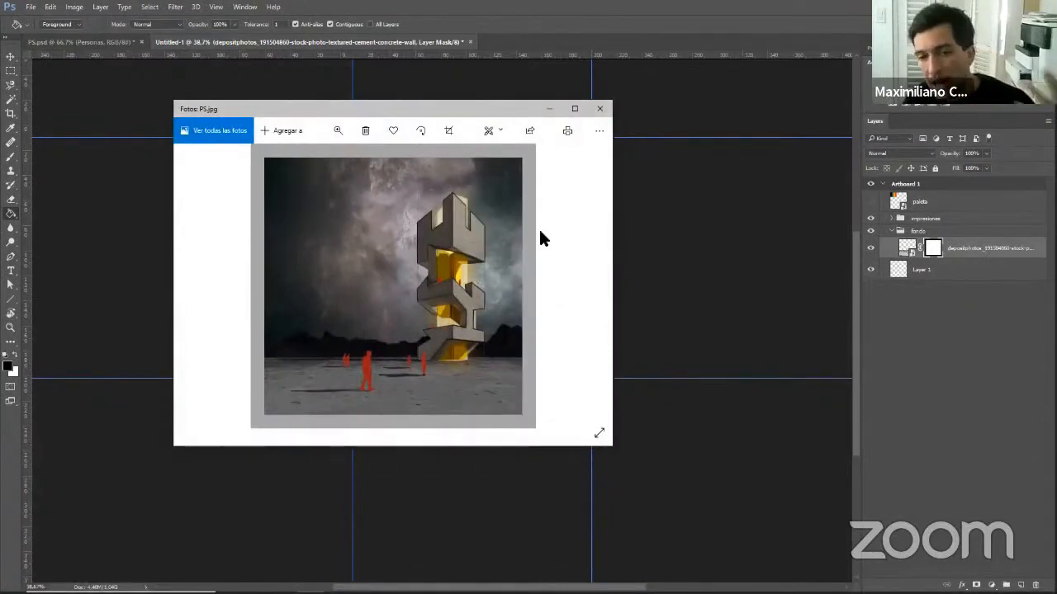
pyautogui.click(548, 108)
pyautogui.scroll(1, 423, 162)
pyautogui.scroll(3, 423, 163)
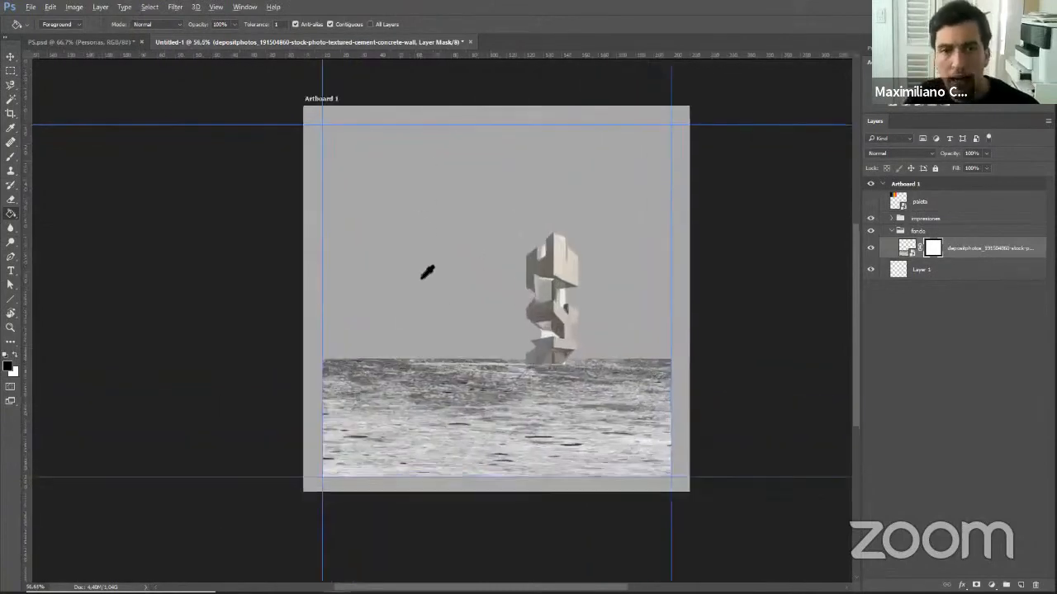
pyautogui.scroll(-2, 426, 274)
# Place the wallpaper2you_118874 image as an embedded layer above the concrete in the fondo group.
pyautogui.click(30, 7)
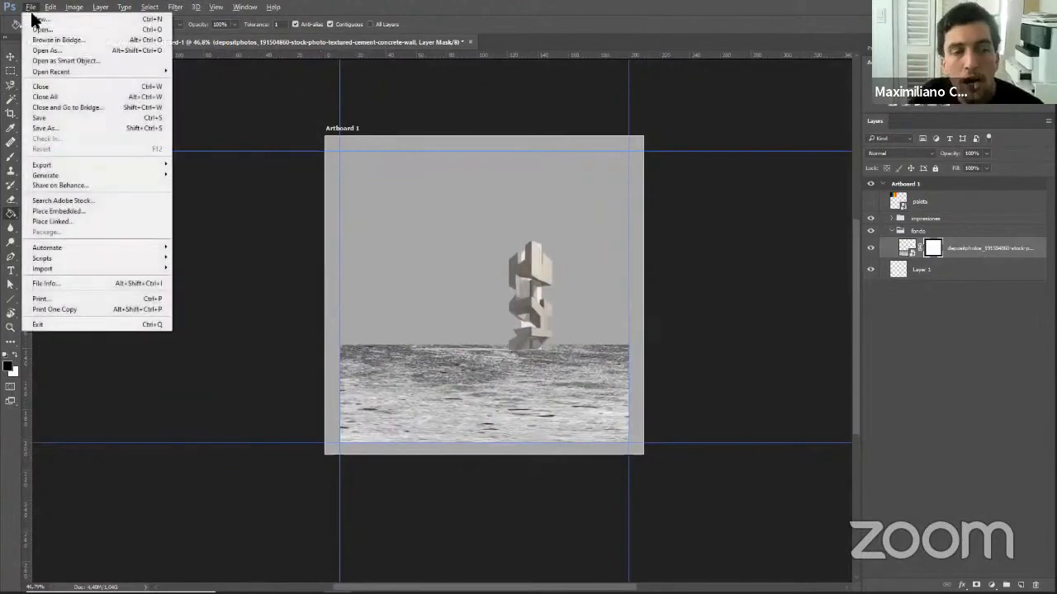
pyautogui.click(88, 212)
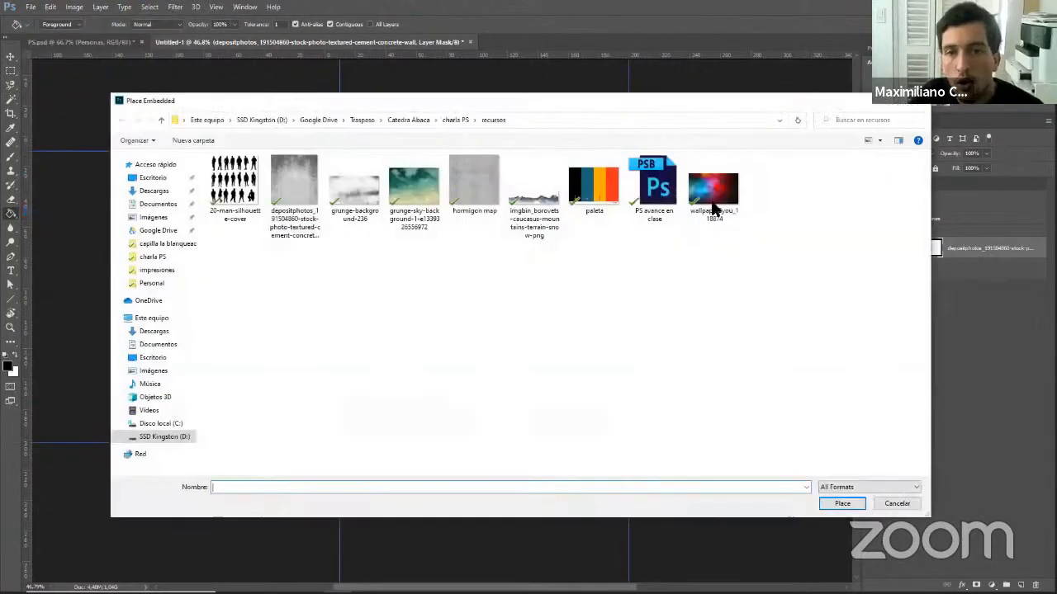
pyautogui.click(713, 192)
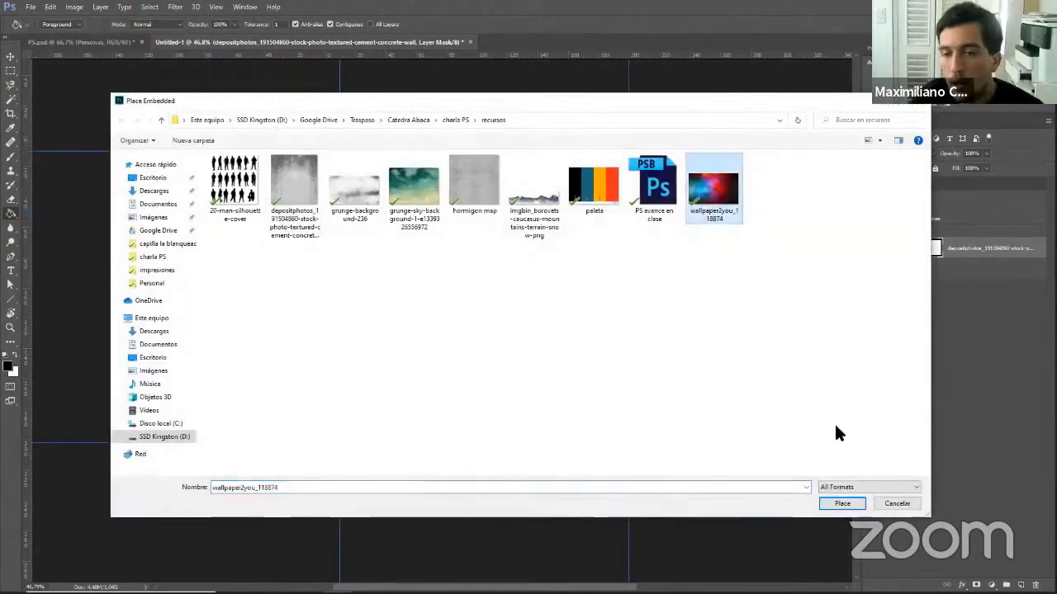
pyautogui.click(840, 503)
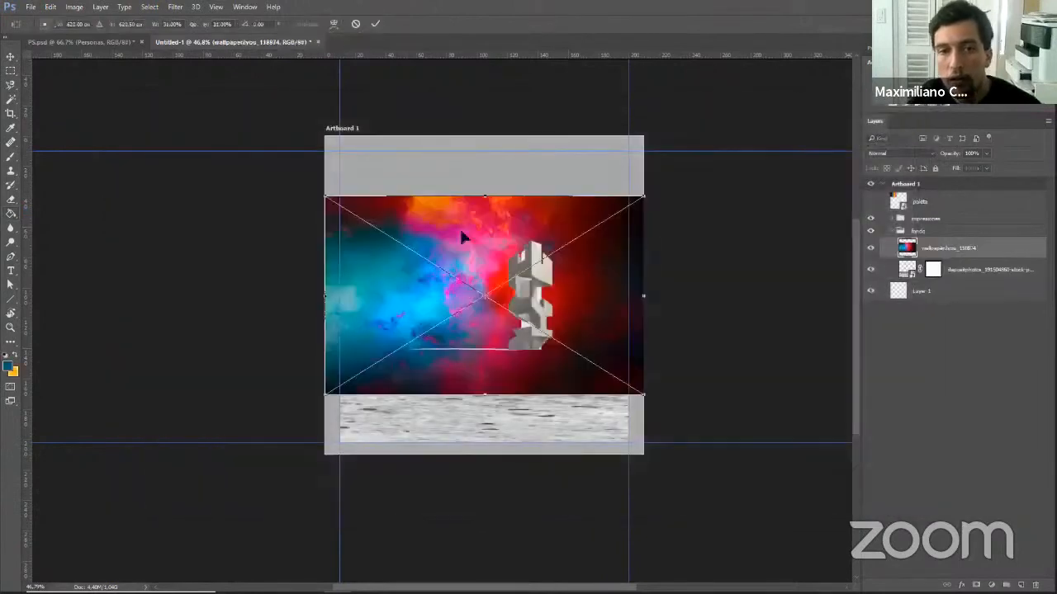
# Scale the sky image to about 41% over the artboard's upper part and reorder its layer directly beneath the concrete layer.
pyautogui.moveTo(648, 198); pyautogui.dragTo(746, 134)
pyautogui.moveTo(570, 231); pyautogui.dragTo(518, 198)
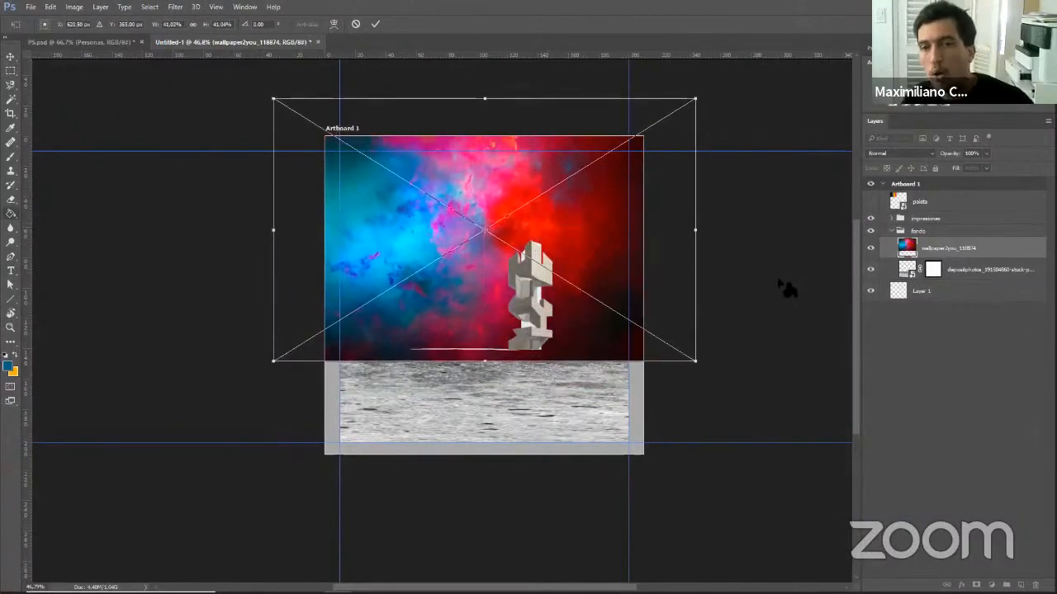
pyautogui.press('Return')
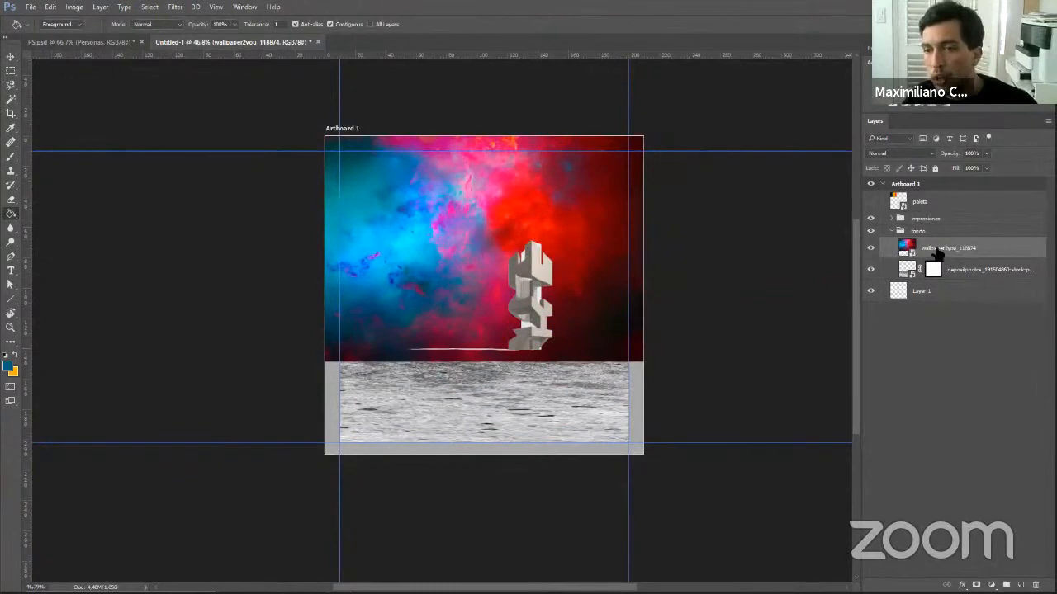
pyautogui.moveTo(941, 264); pyautogui.dragTo(940, 283)
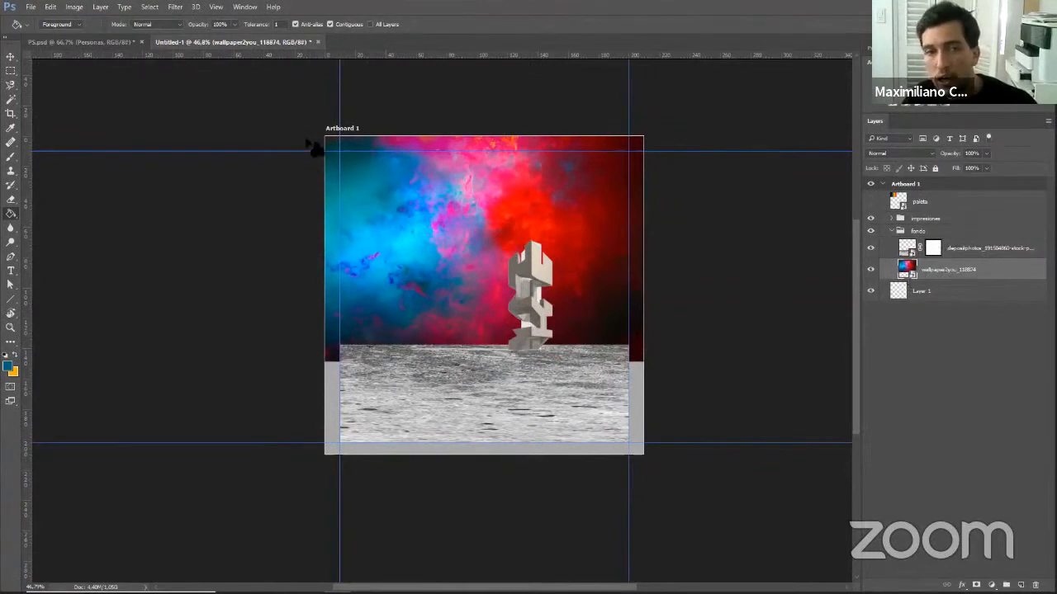
# Try copying the concrete layer's mask onto the fondo group.
pyautogui.click(933, 250)
pyautogui.moveTo(931, 246); pyautogui.dragTo(926, 232)
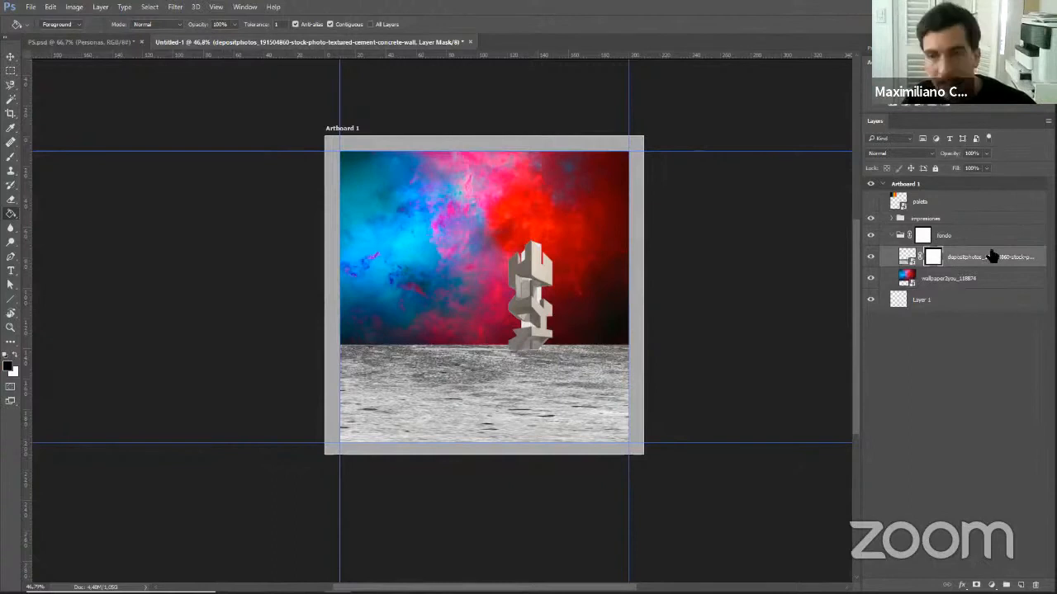
pyautogui.hotkey('ctrl', 'z')
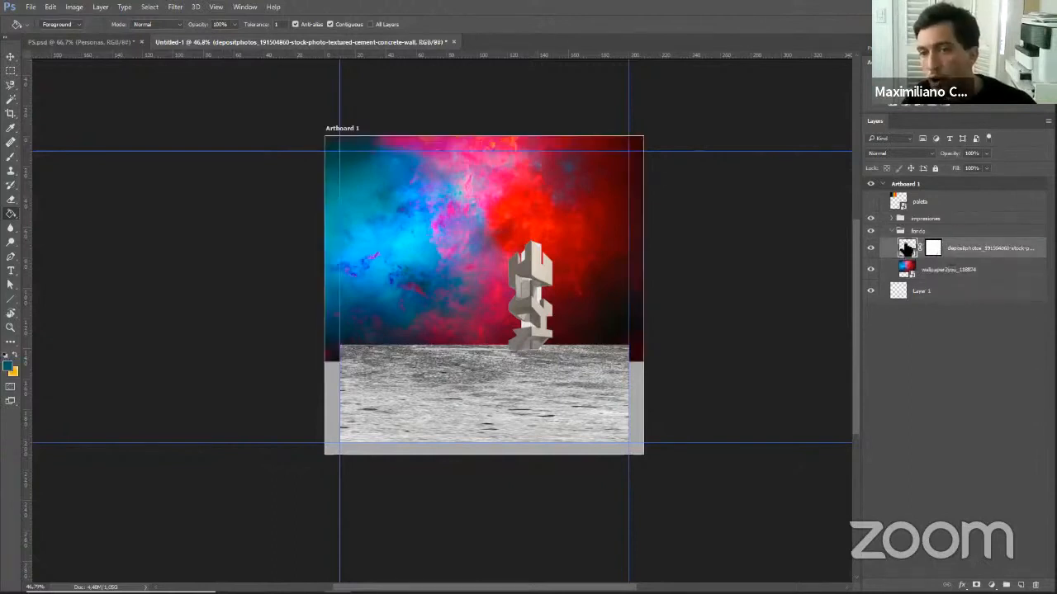
pyautogui.click(938, 250)
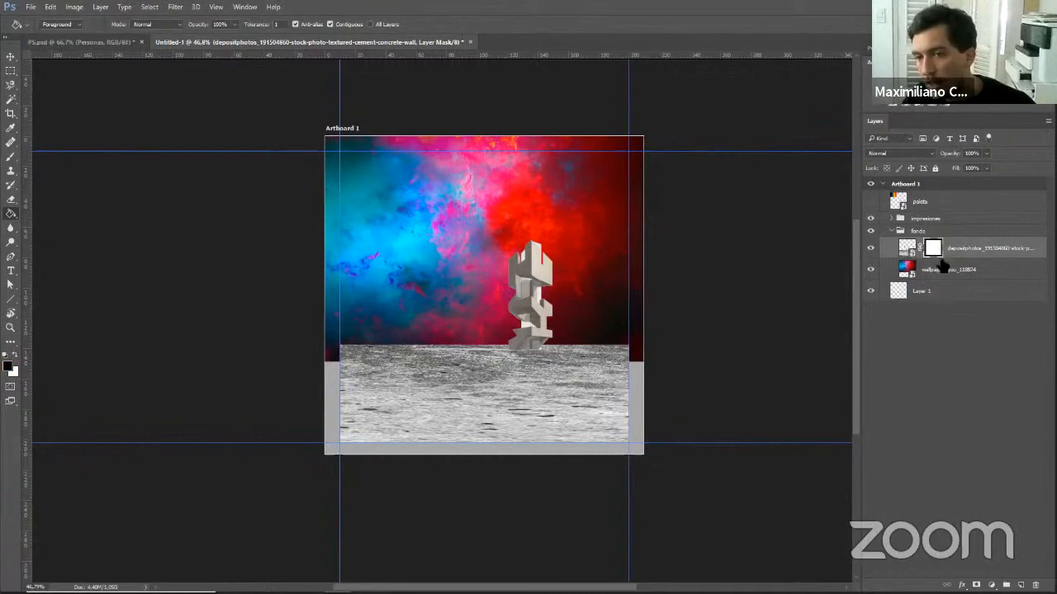
pyautogui.click(938, 278)
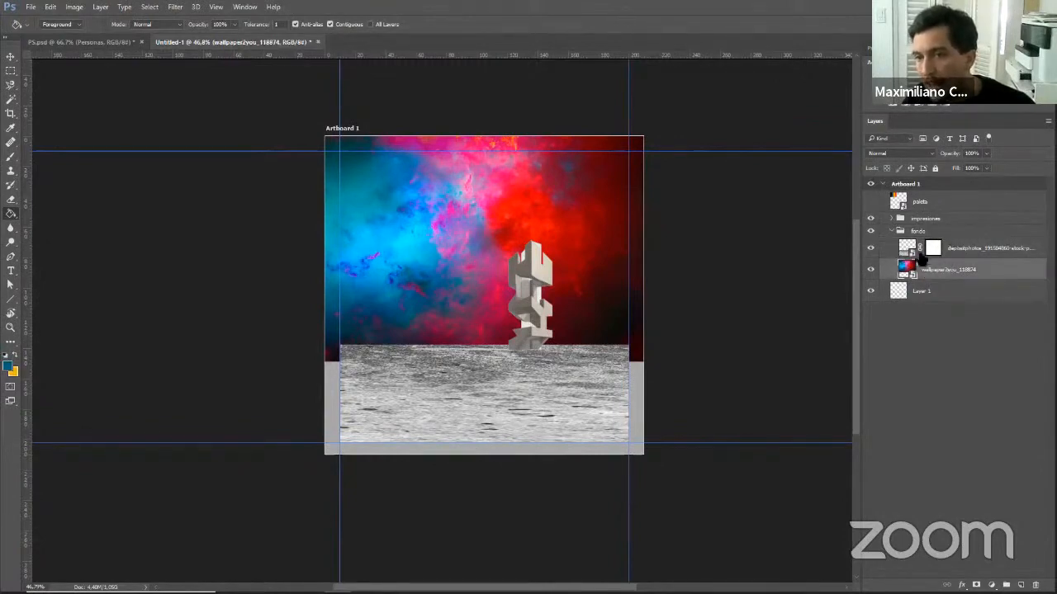
pyautogui.click(948, 252)
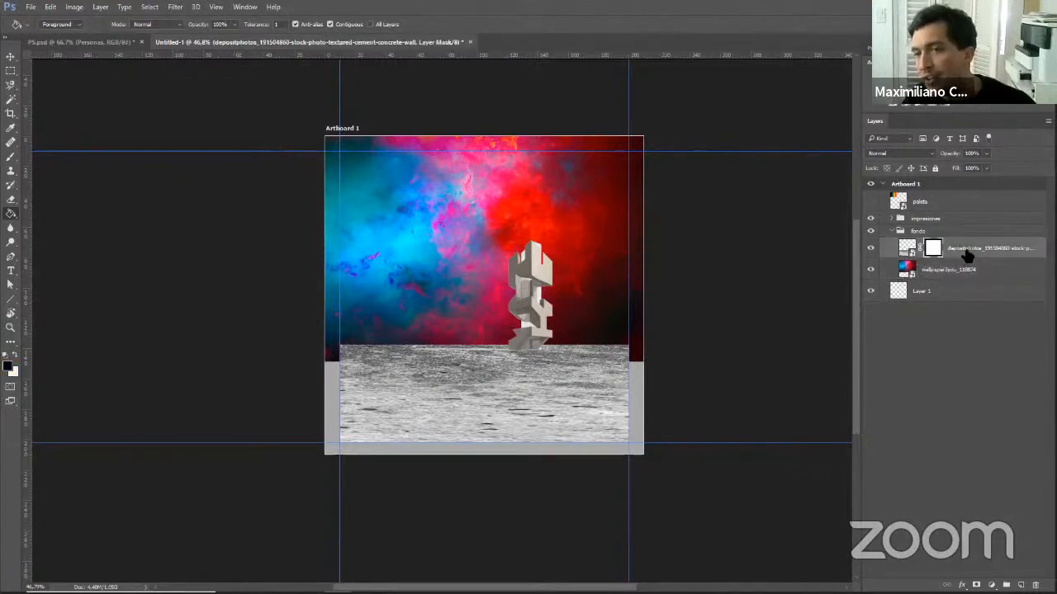
# Show the paleta layer, try duplicating it and moving the palette on the artboard, and undo both changes.
pyautogui.click(871, 202)
pyautogui.click(948, 205)
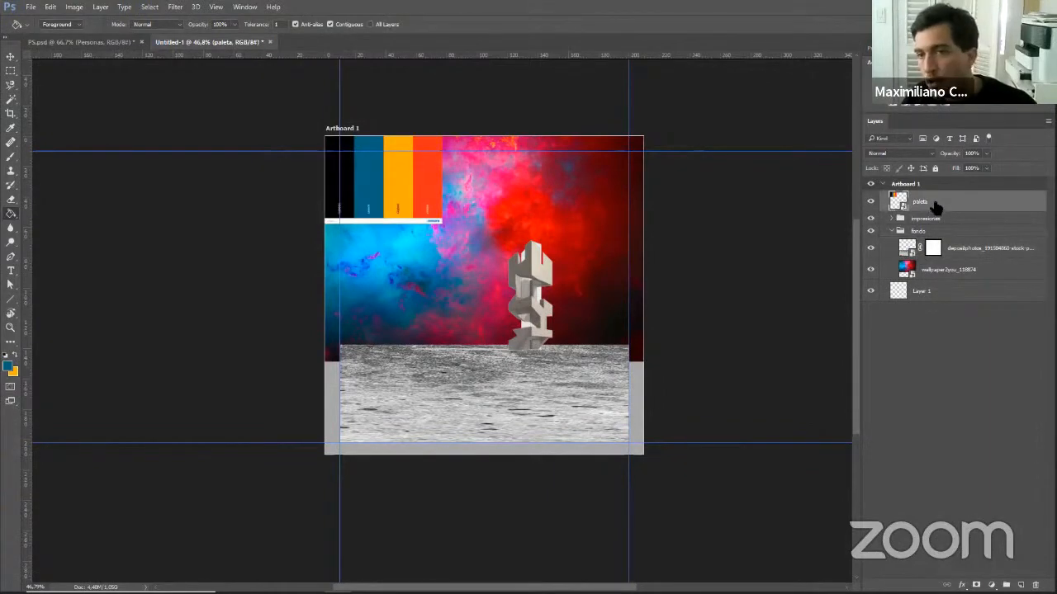
pyautogui.moveTo(935, 206)
pyautogui.mouseDown()
pyautogui.moveTo(932, 231)
pyautogui.moveTo(915, 191)
pyautogui.moveTo(919, 204)
pyautogui.mouseUp()
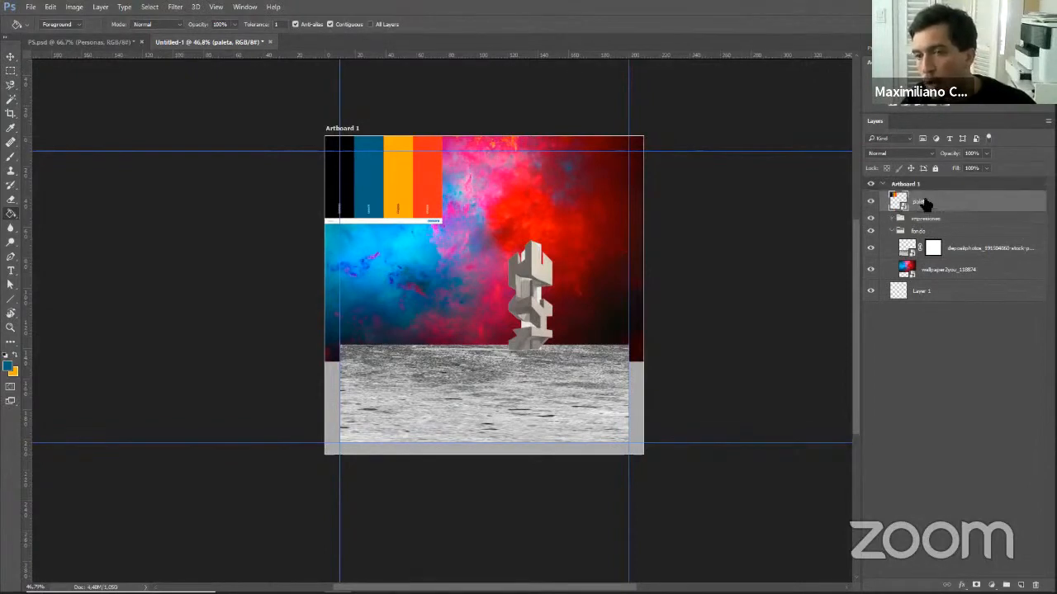
pyautogui.moveTo(925, 204); pyautogui.dragTo(931, 217)
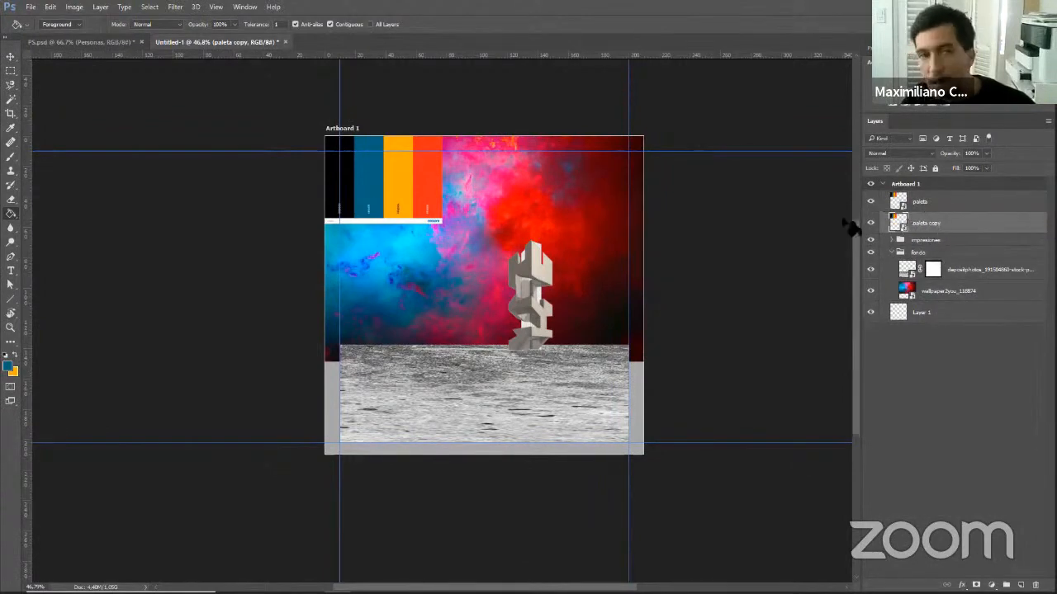
pyautogui.click(11, 55)
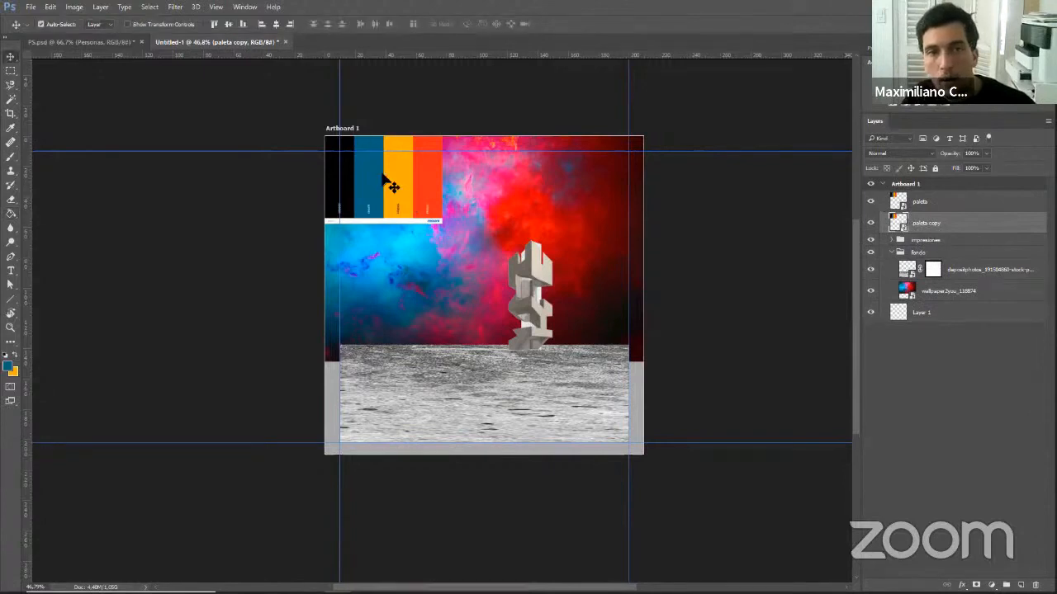
pyautogui.moveTo(384, 175); pyautogui.dragTo(536, 245)
pyautogui.hotkey('ctrl', 'z')
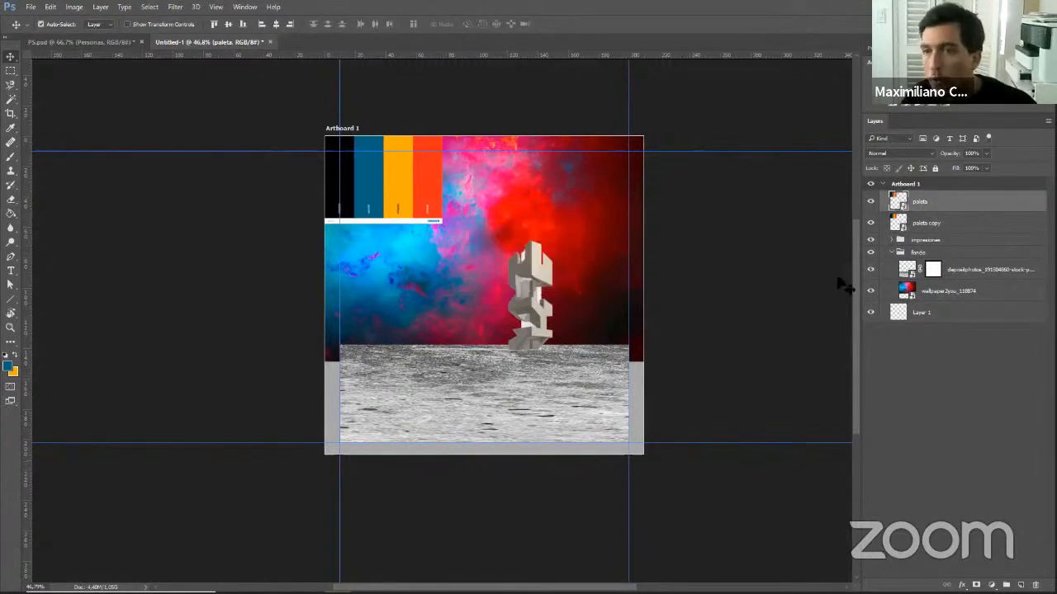
pyautogui.hotkey('ctrl', 'z')
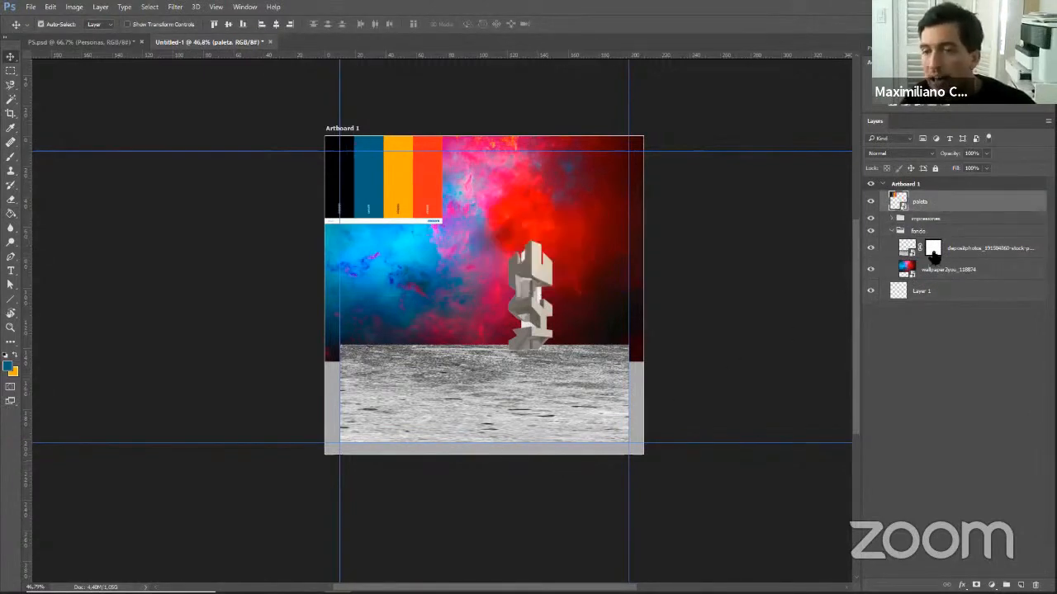
# Copy the concrete layer's mask onto the fondo group and hide the paleta layer.
pyautogui.click(933, 249)
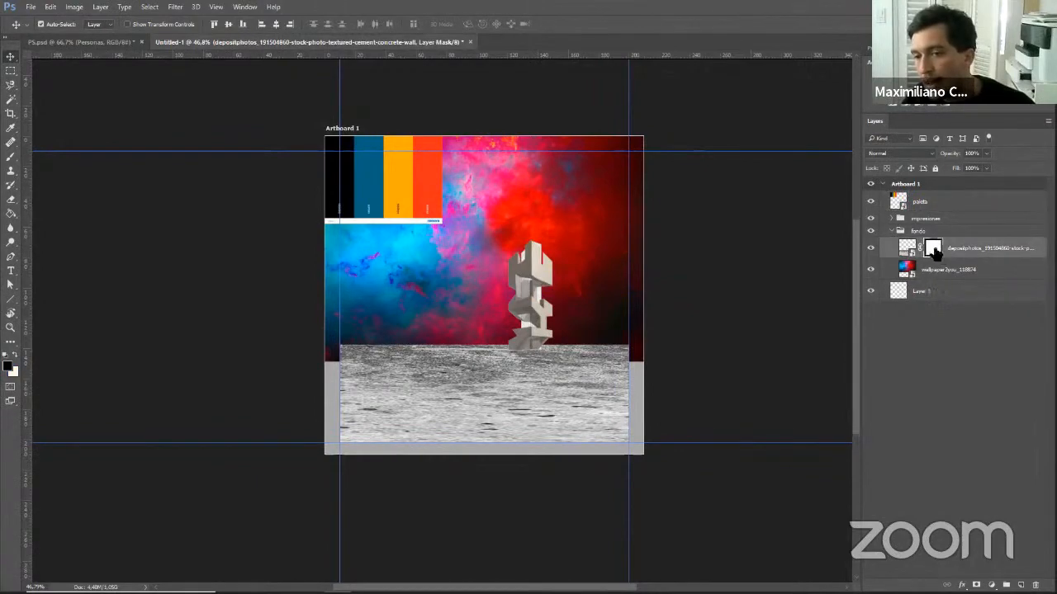
pyautogui.moveTo(935, 254); pyautogui.dragTo(931, 242)
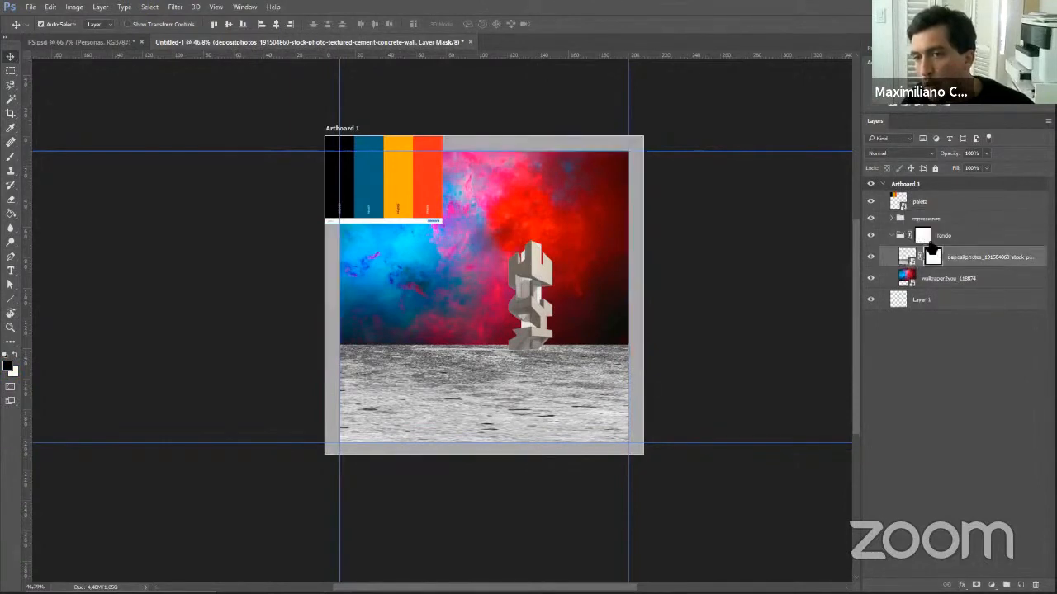
pyautogui.click(871, 202)
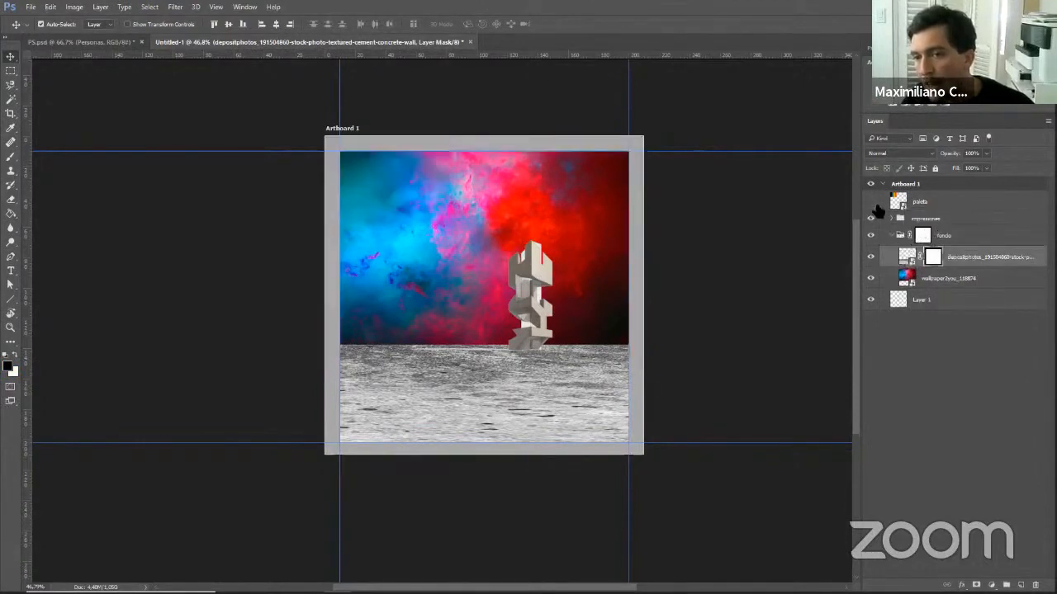
# Delete the concrete layer's own layer mask and select the fondo group's mask.
pyautogui.click(919, 276)
pyautogui.click(932, 257)
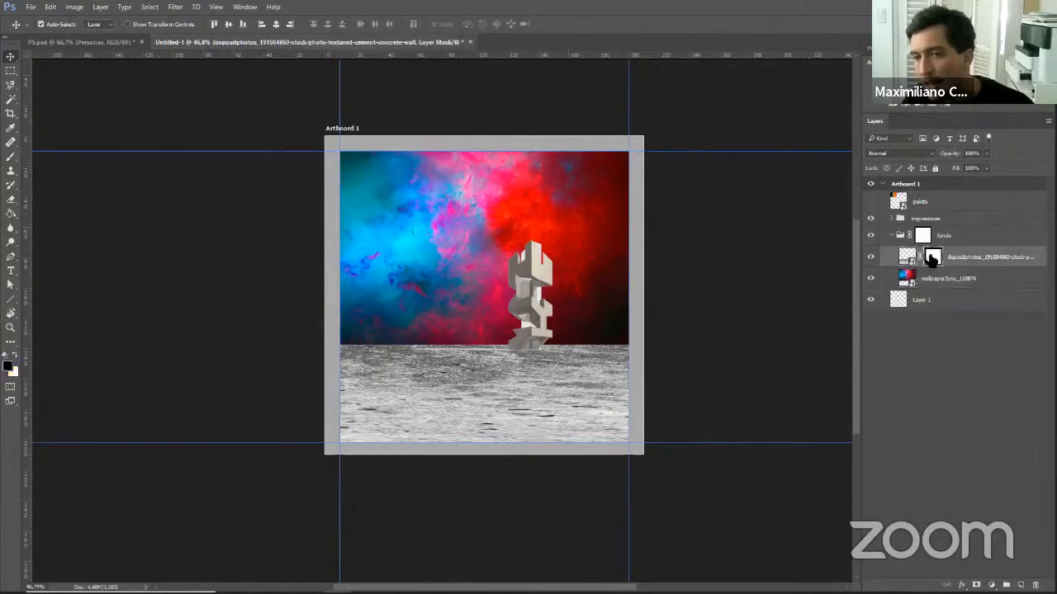
pyautogui.rightClick(930, 255)
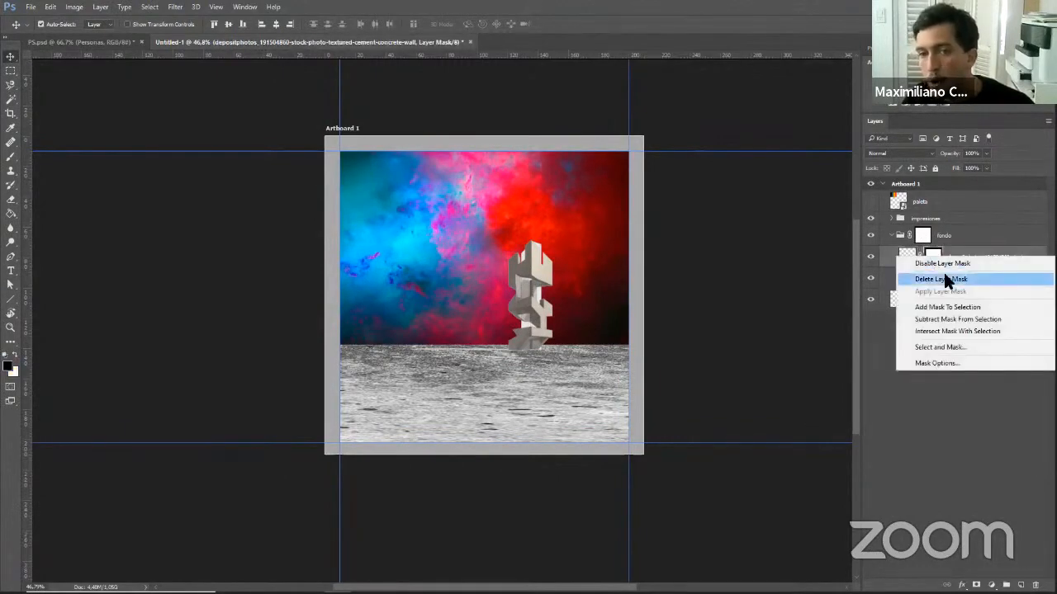
pyautogui.click(942, 272)
pyautogui.click(922, 237)
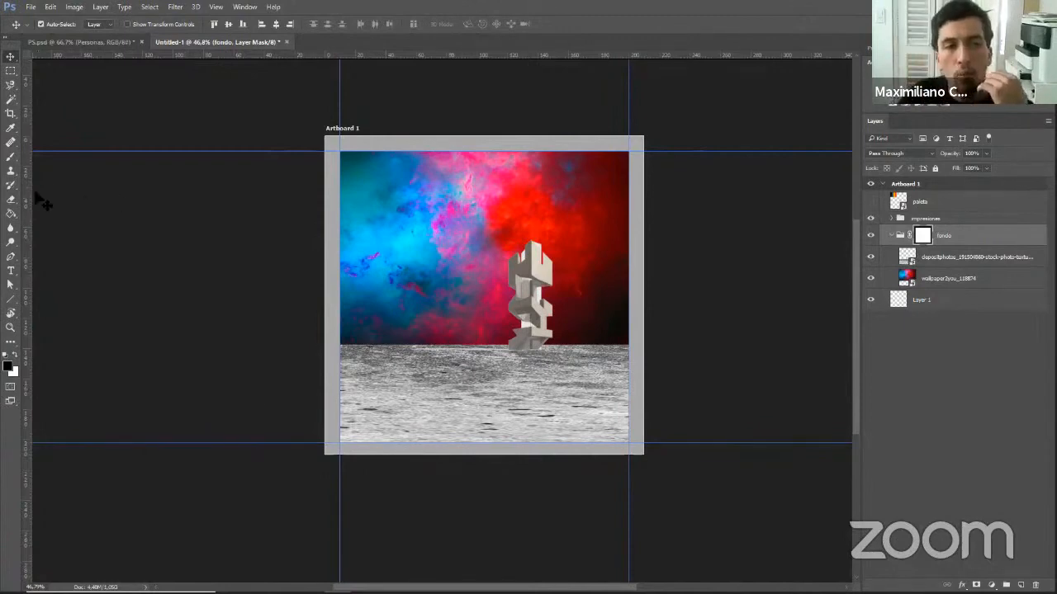
pyautogui.click(941, 260)
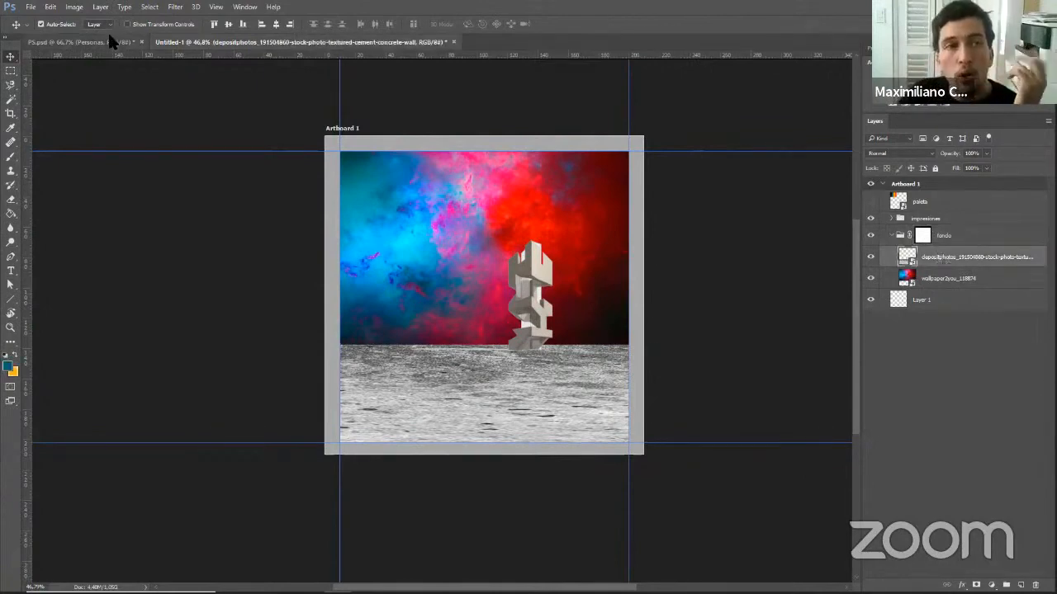
pyautogui.click(51, 7)
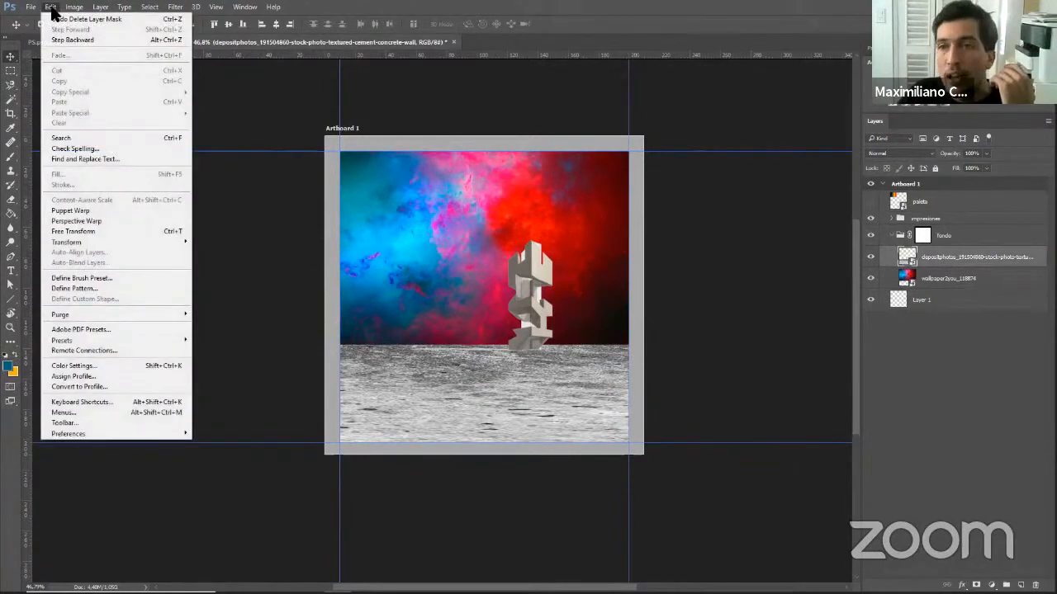
pyautogui.click(101, 10)
pyautogui.click(74, 7)
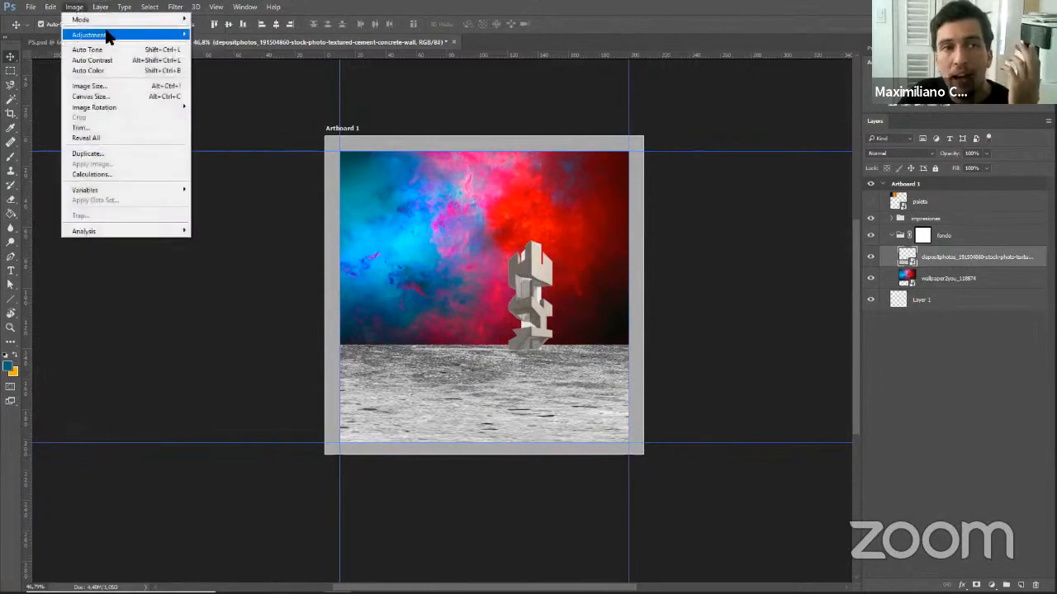
pyautogui.moveTo(153, 41)
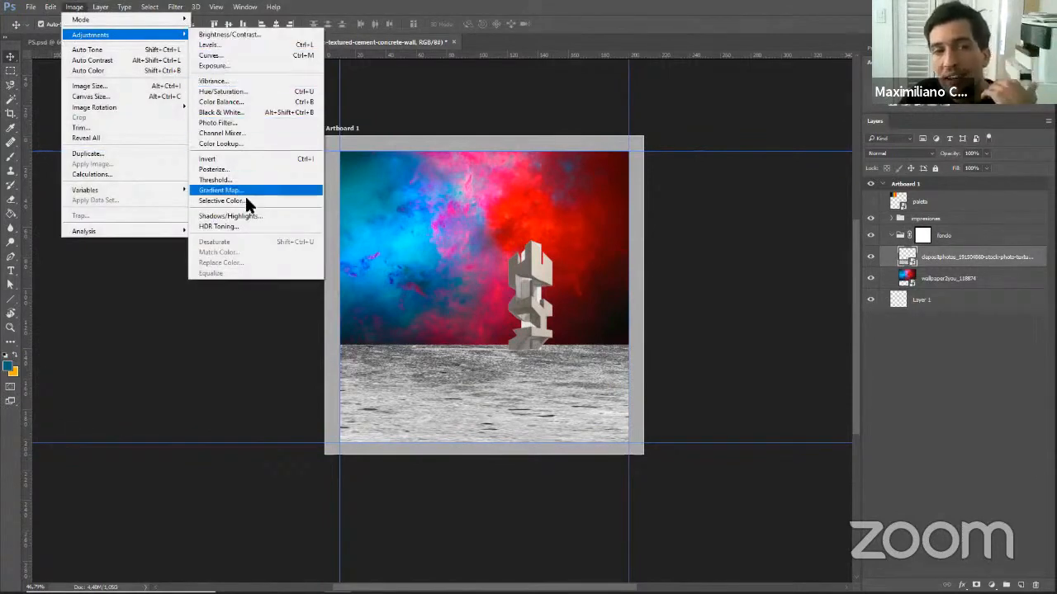
pyautogui.click(74, 8)
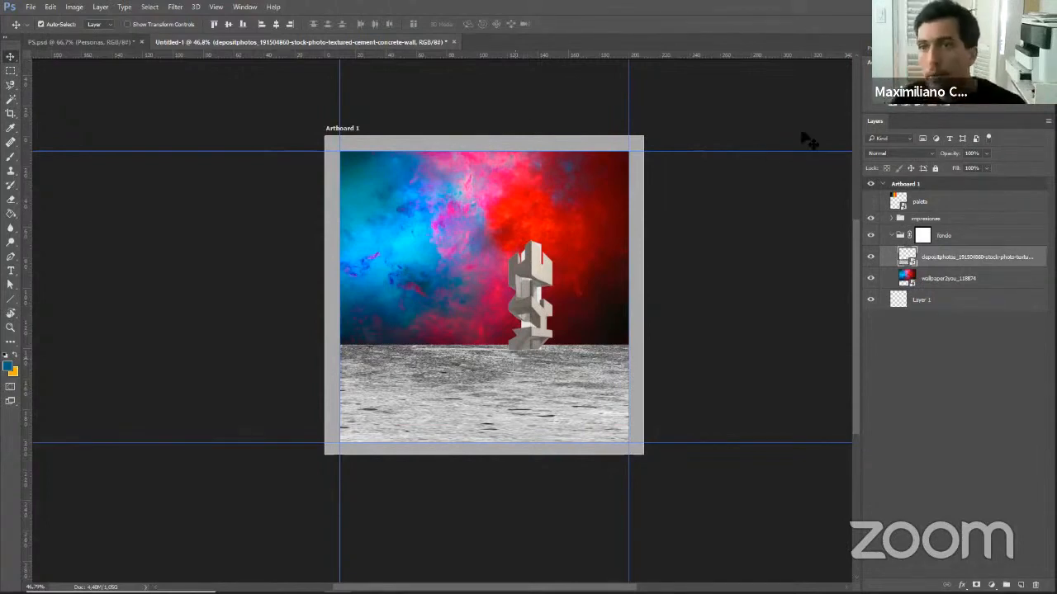
# Select the wallpaper2you_118874 layer and compare the composition with the sky hidden and shown.
pyautogui.click(947, 276)
pyautogui.click(870, 280)
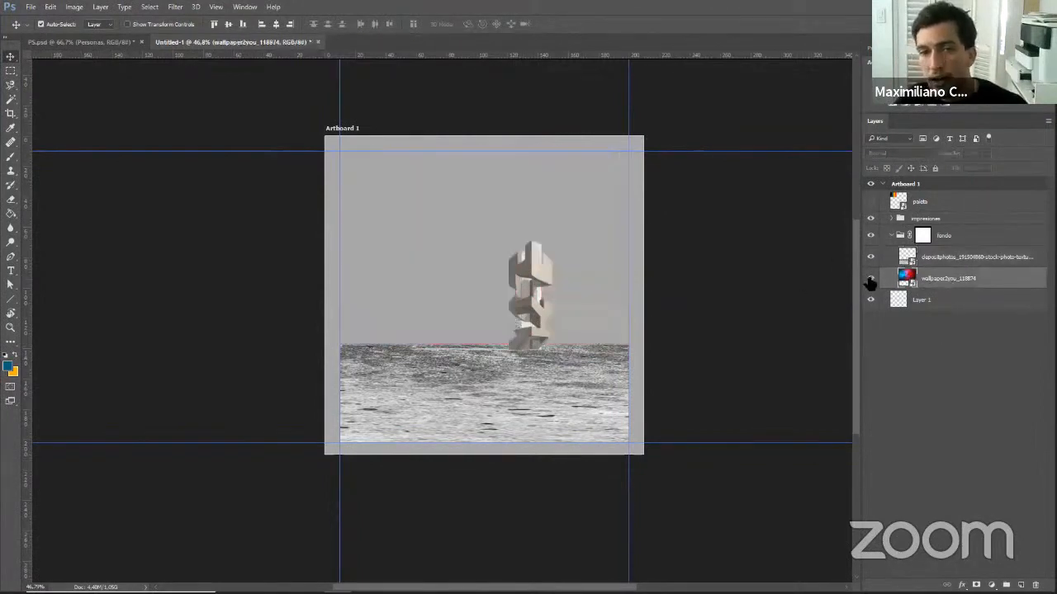
pyautogui.click(870, 280)
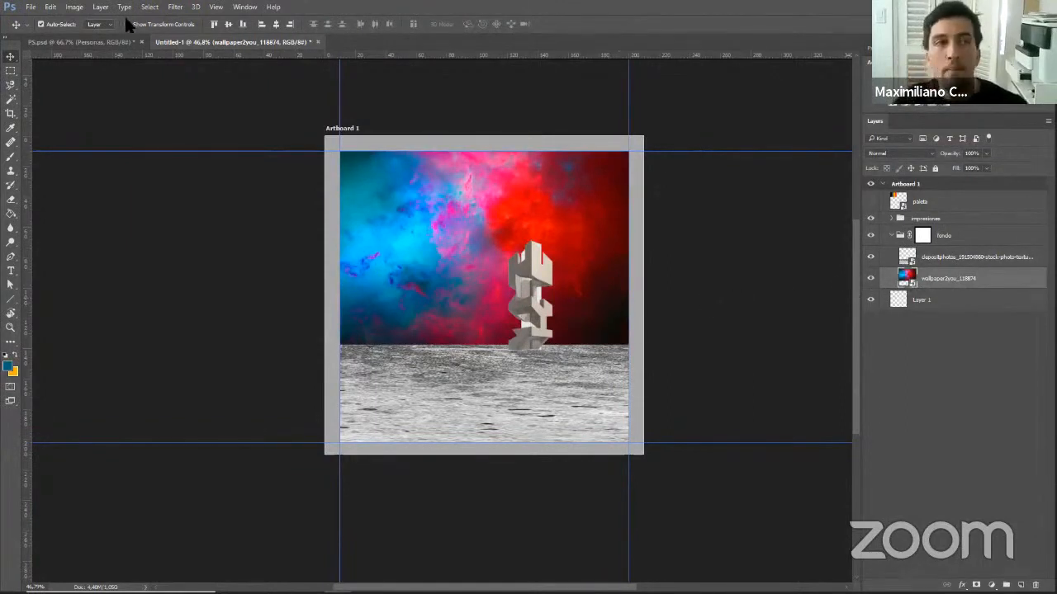
pyautogui.click(75, 7)
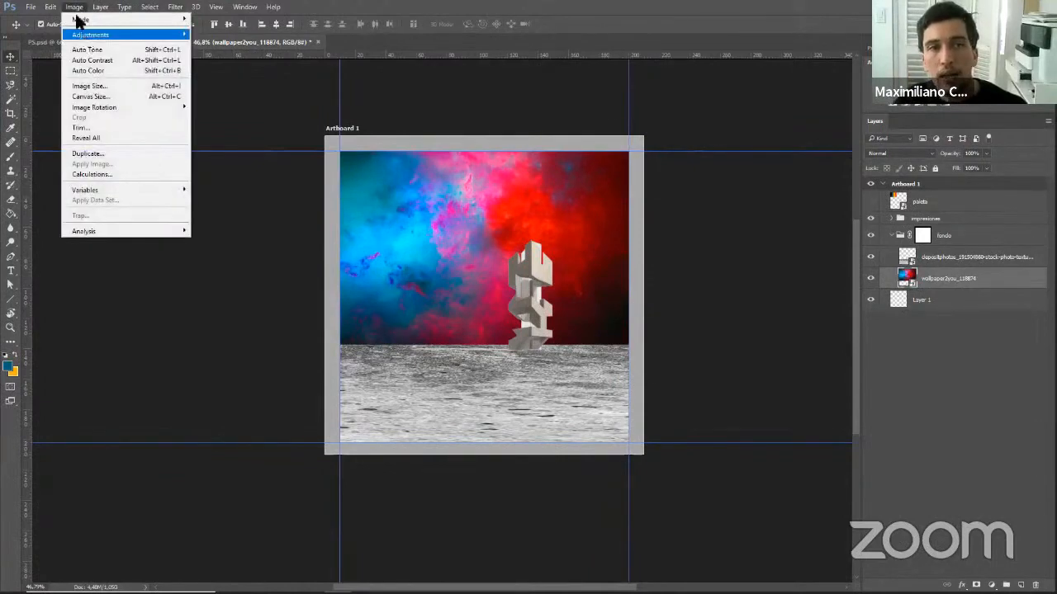
pyautogui.click(73, 9)
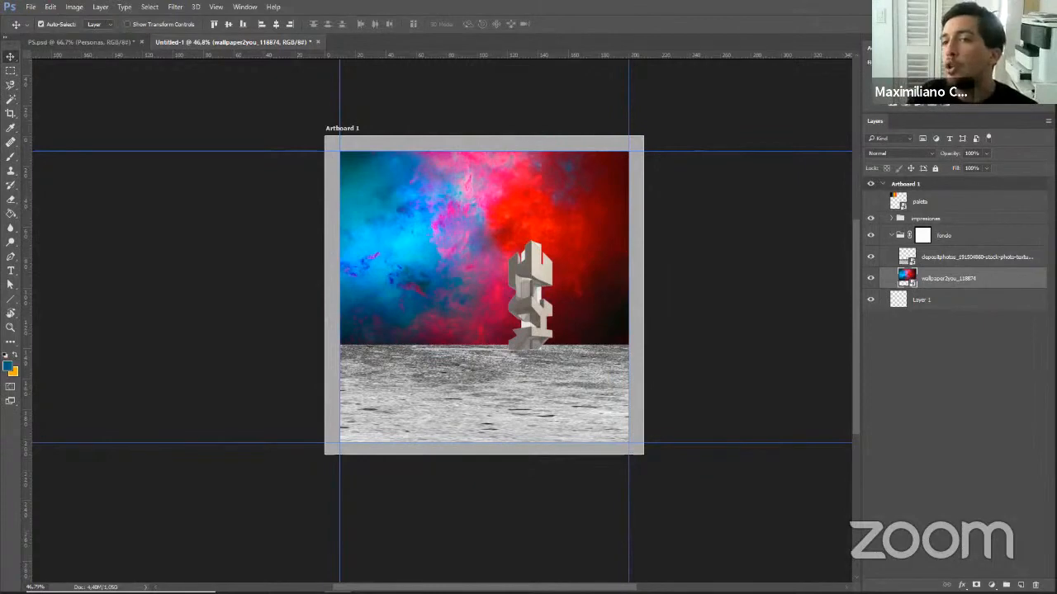
pyautogui.click(9, 367)
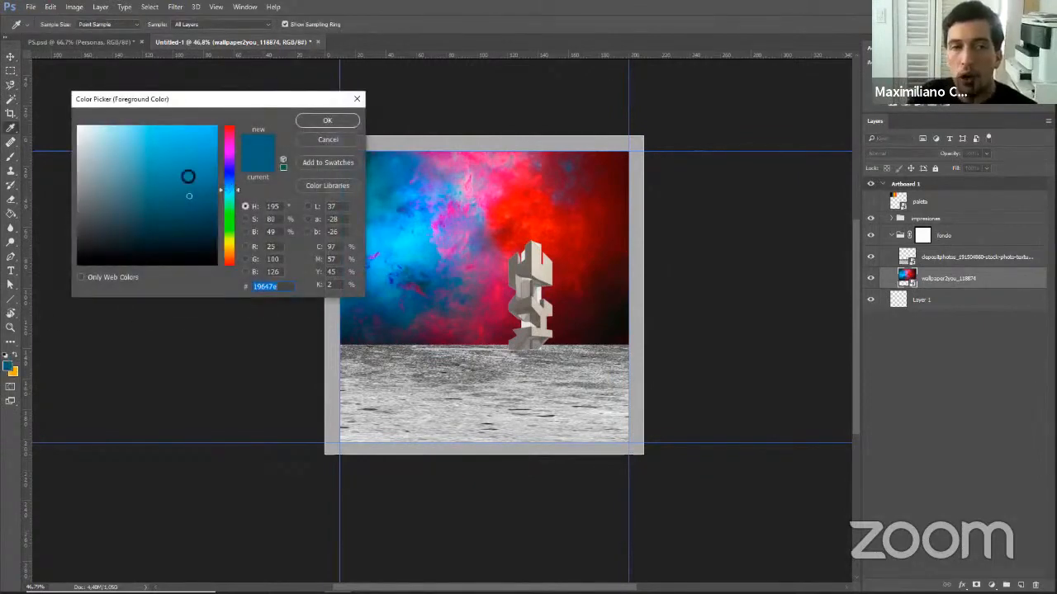
pyautogui.click(356, 99)
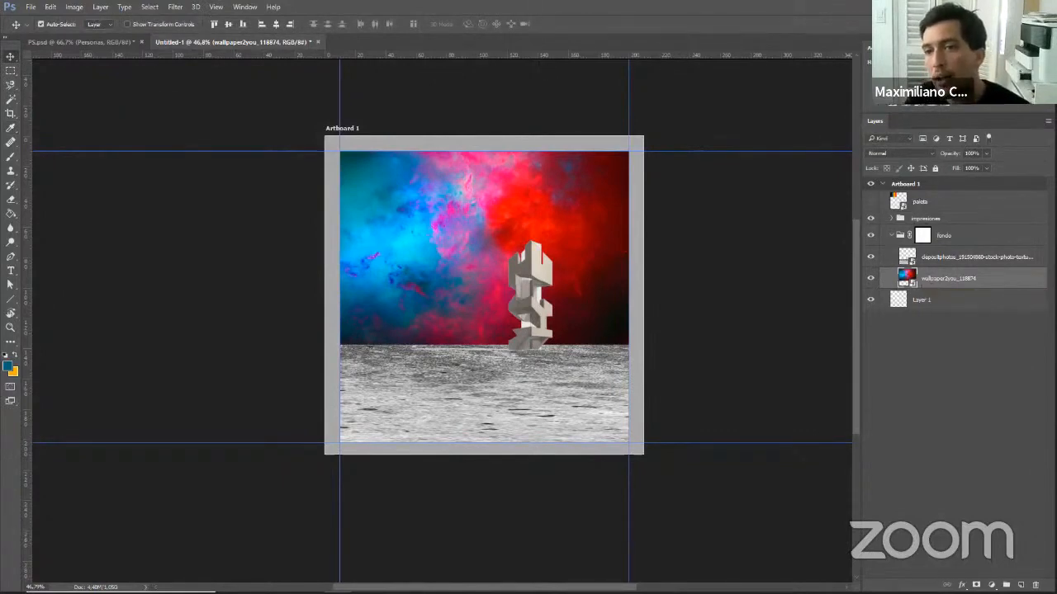
# Add a Hue/Saturation adjustment layer directly above the wallpaper2you_118874 layer in the fondo group and select it.
pyautogui.moveTo(913, 115); pyautogui.dragTo(913, 311)
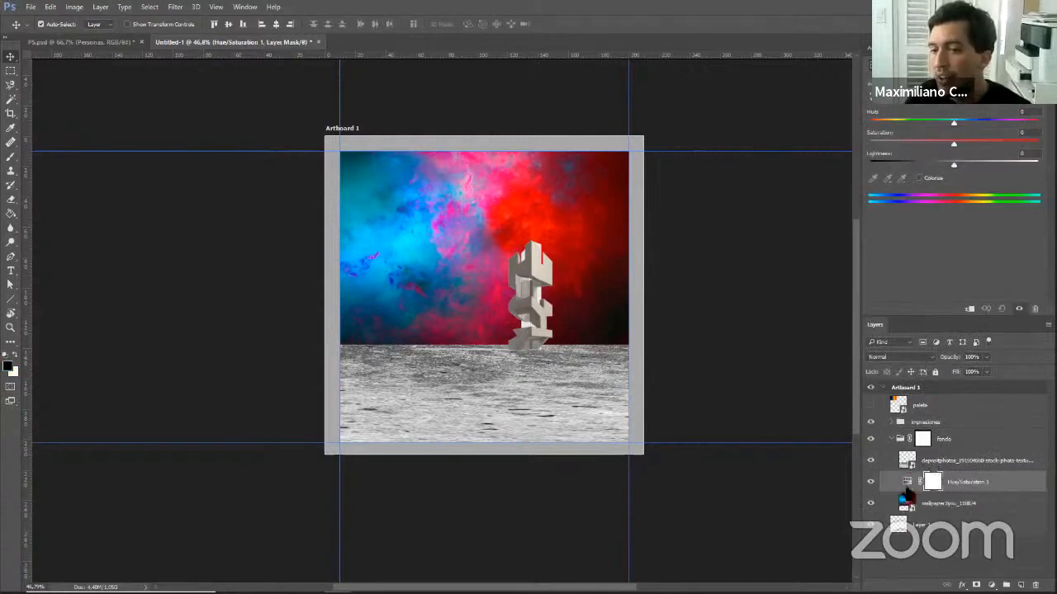
pyautogui.click(942, 508)
pyautogui.click(958, 473)
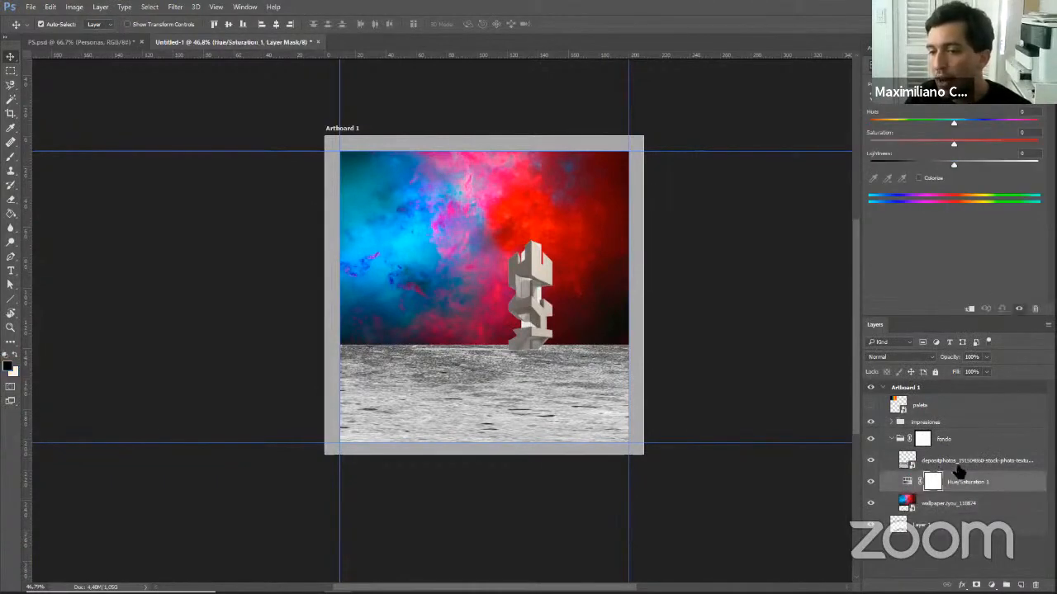
pyautogui.click(942, 506)
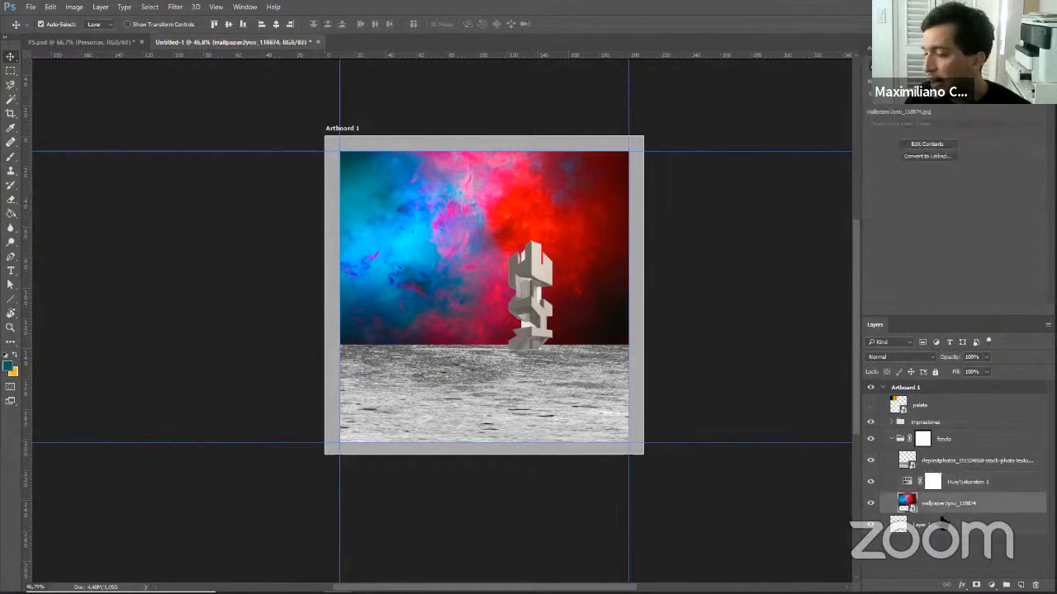
pyautogui.click(962, 487)
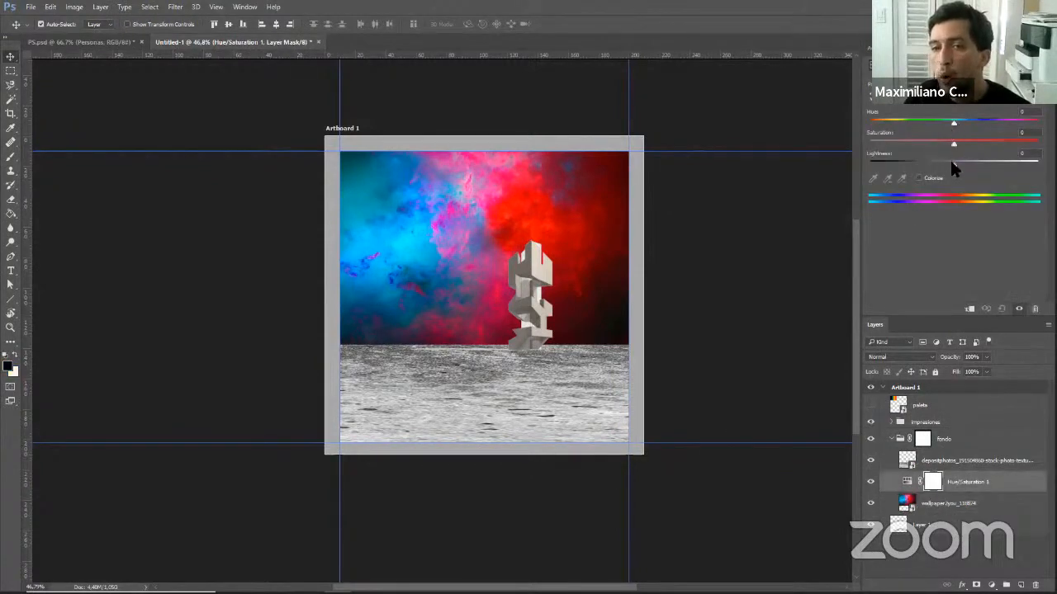
# Try different lightness values with the Hue/Saturation layer above the concrete layer, and return it directly above the wallpaper2you_118874 layer.
pyautogui.moveTo(953, 165)
pyautogui.mouseDown()
pyautogui.moveTo(995, 177)
pyautogui.moveTo(931, 182)
pyautogui.moveTo(960, 183)
pyautogui.moveTo(950, 171)
pyautogui.mouseUp()
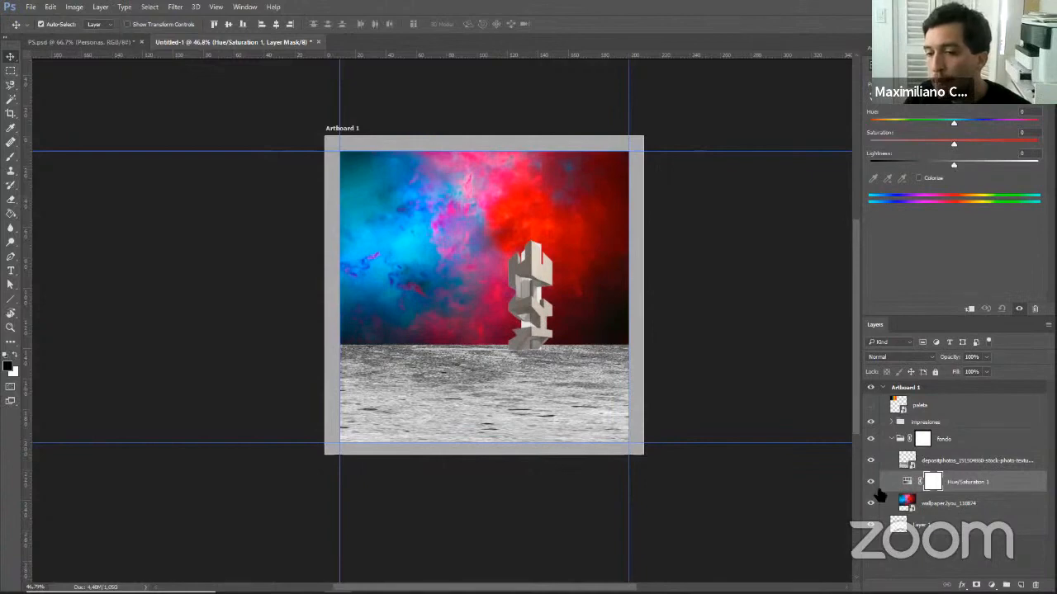
pyautogui.click(949, 506)
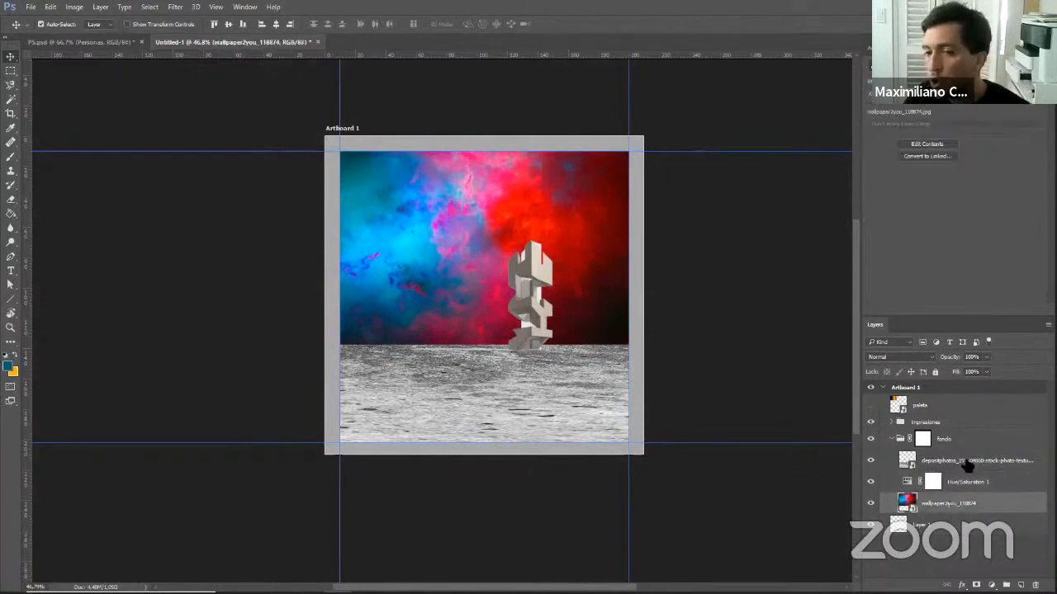
pyautogui.click(965, 483)
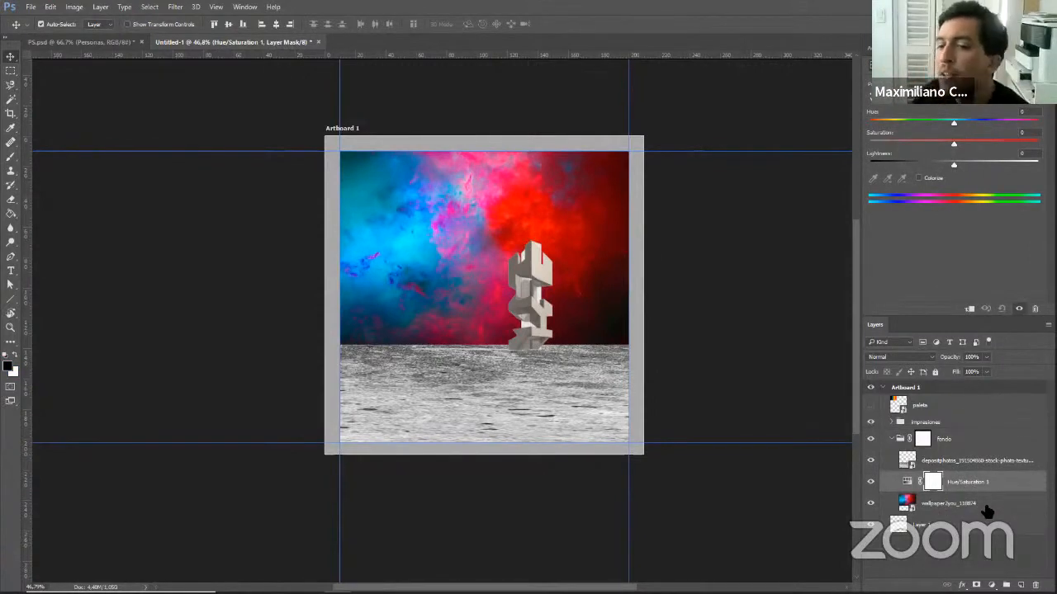
pyautogui.moveTo(976, 485); pyautogui.dragTo(959, 451)
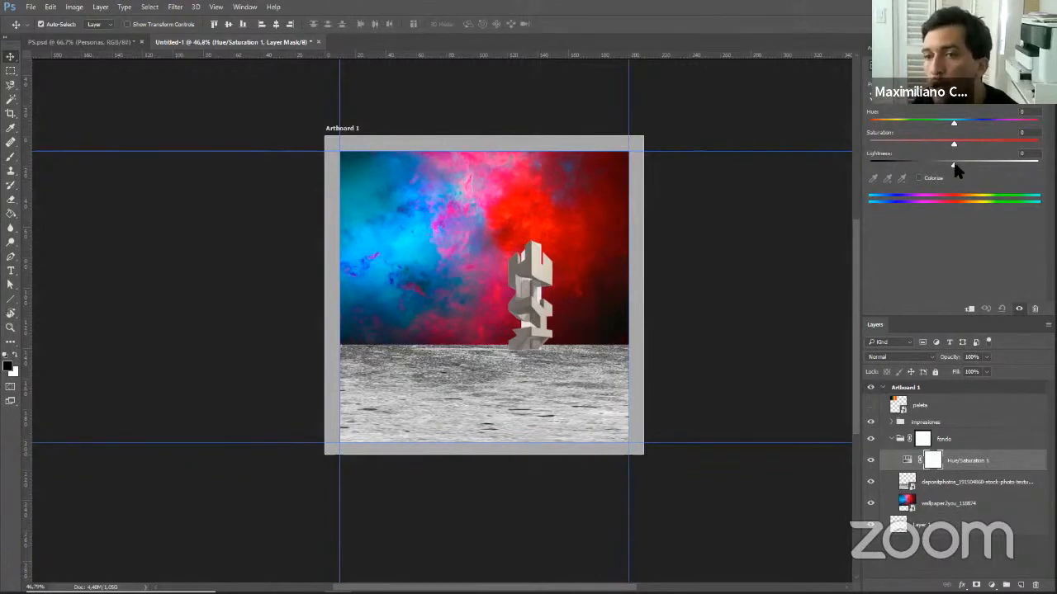
pyautogui.moveTo(954, 164); pyautogui.dragTo(868, 190)
pyautogui.moveTo(961, 183); pyautogui.dragTo(954, 180)
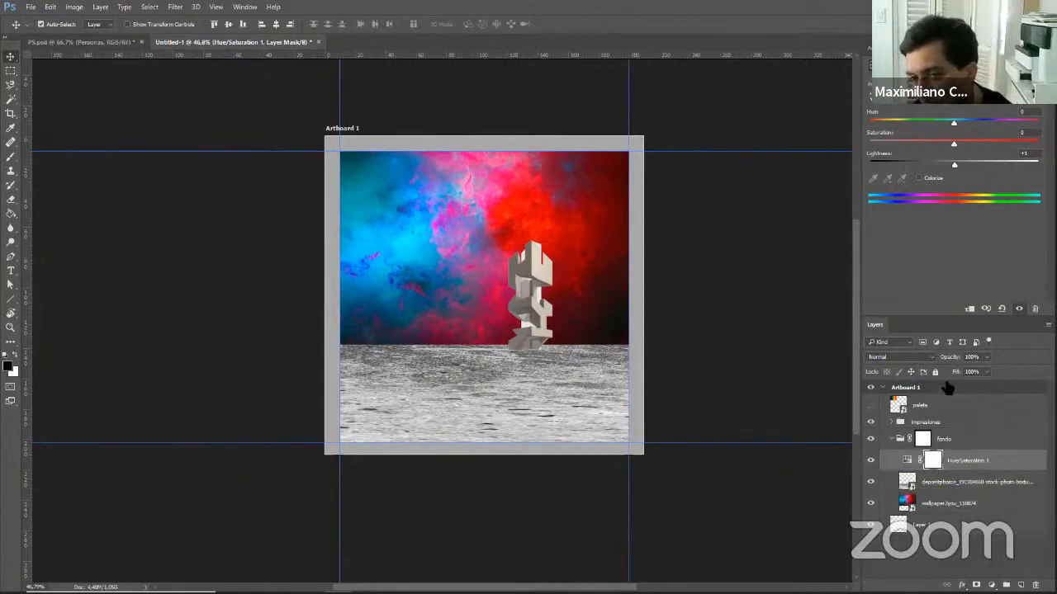
pyautogui.moveTo(982, 461); pyautogui.dragTo(914, 492)
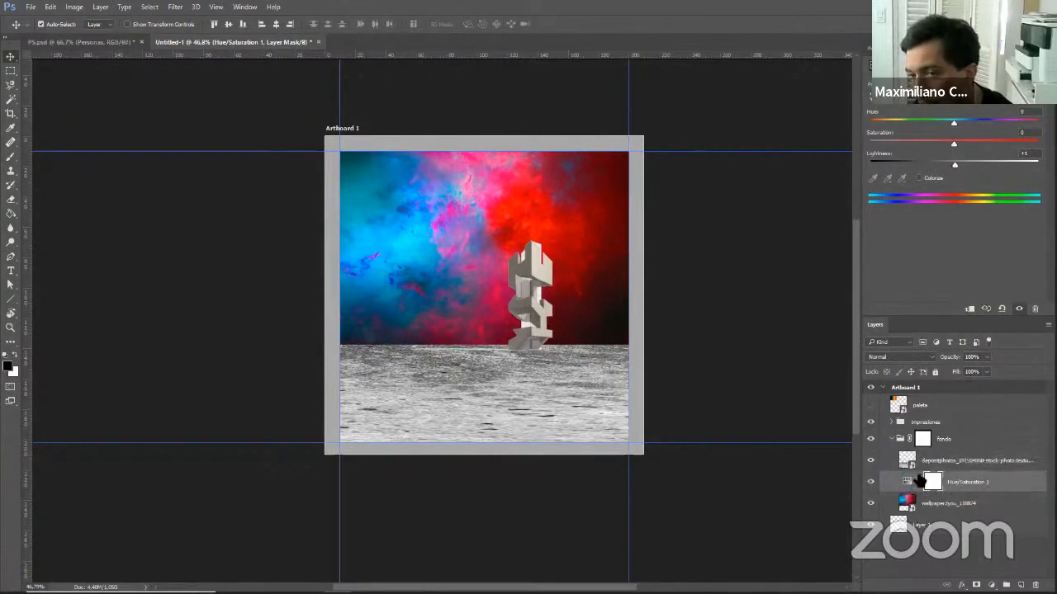
# Clip the Hue/Saturation layer to the wallpaper2you_118874 layer and raise its saturation to about +24.
pyautogui.click(971, 310)
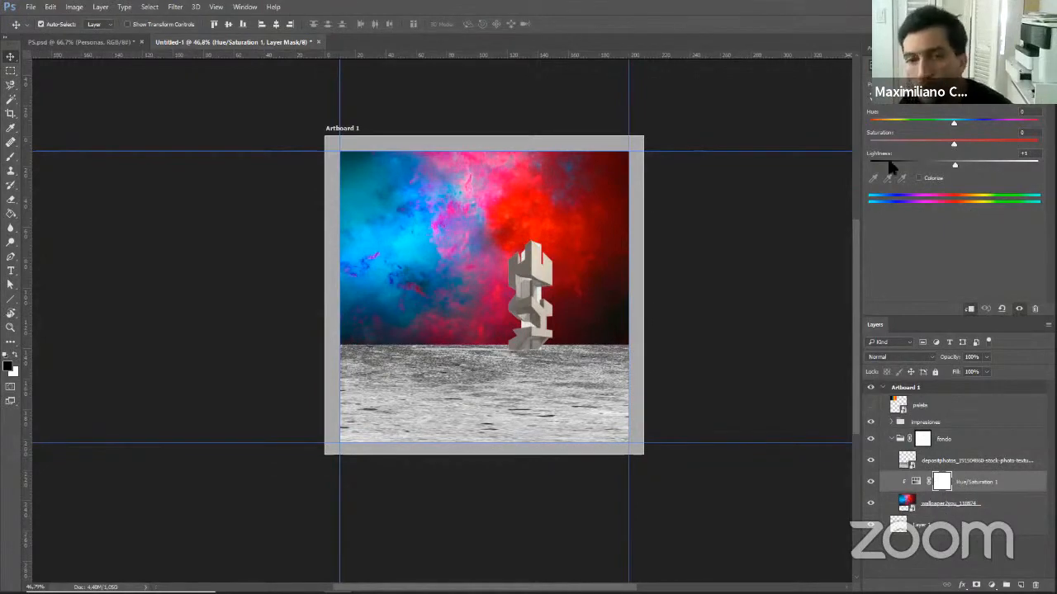
pyautogui.moveTo(944, 144); pyautogui.dragTo(973, 156)
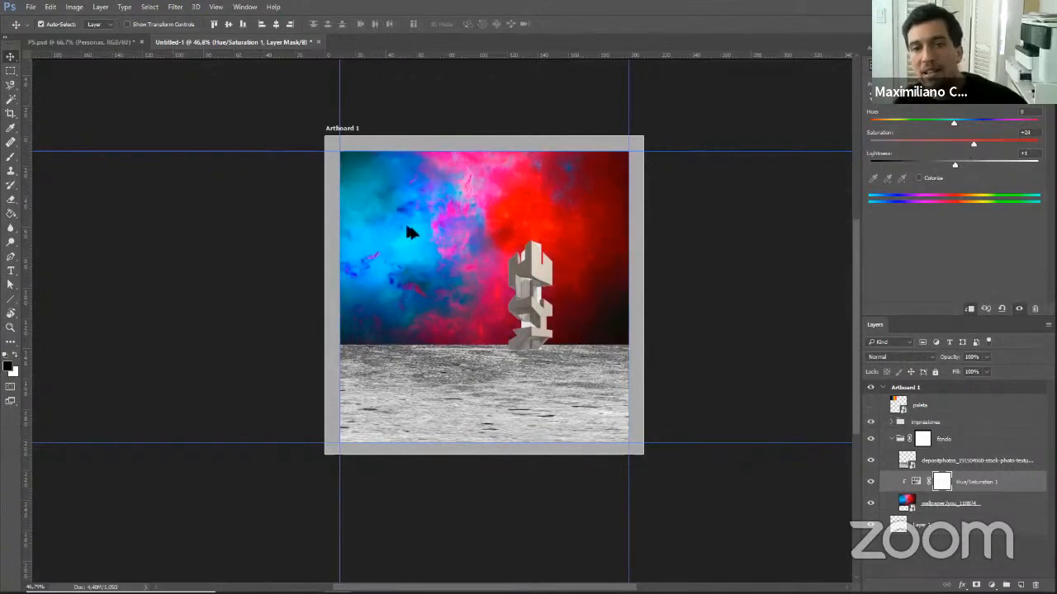
pyautogui.scroll(3, 411, 235)
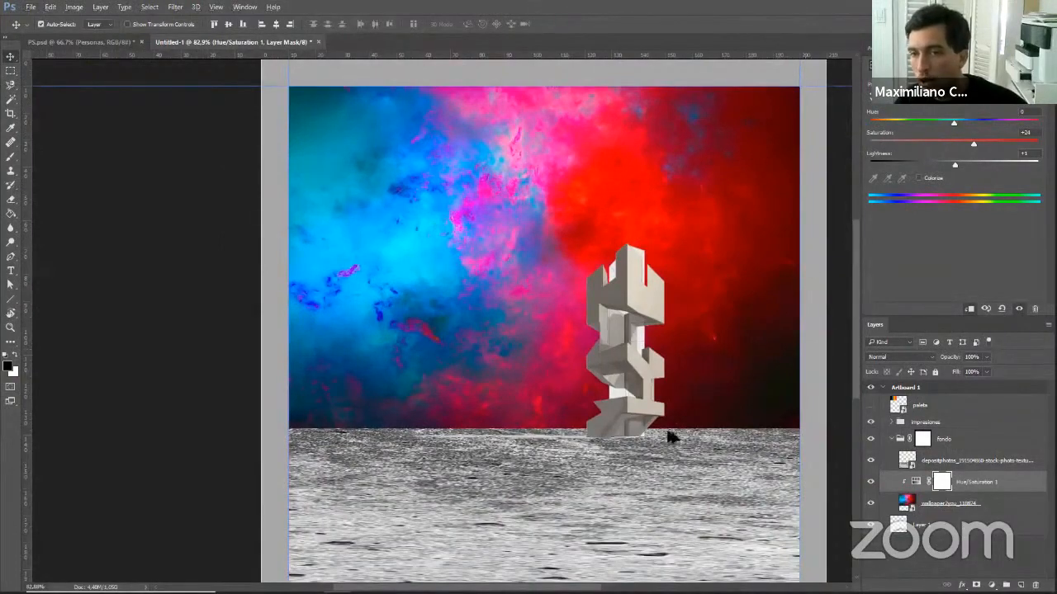
pyautogui.scroll(1, 667, 279)
pyautogui.scroll(2, 618, 173)
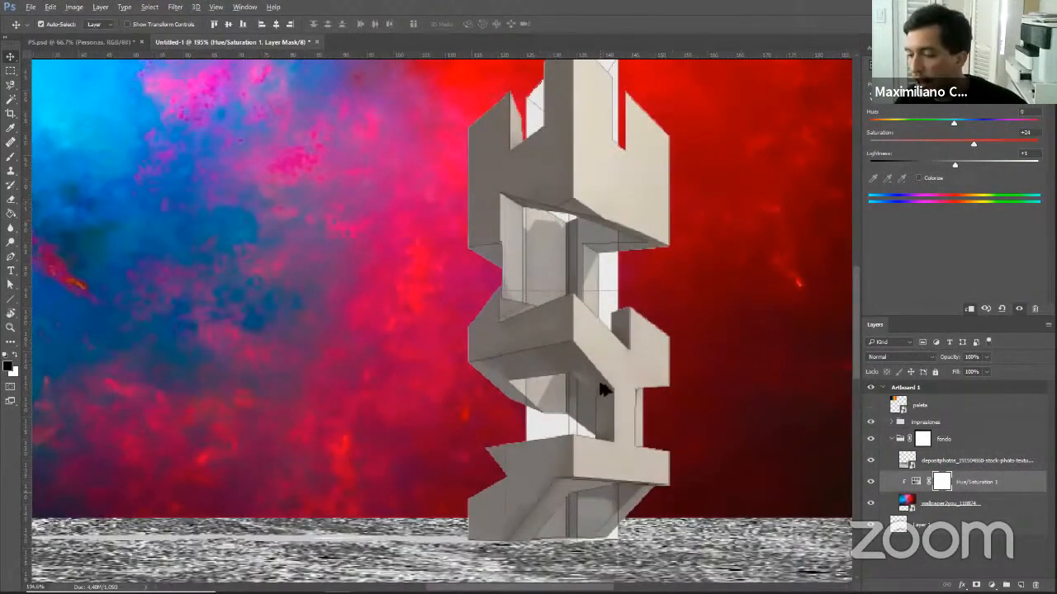
pyautogui.scroll(-3, 594, 347)
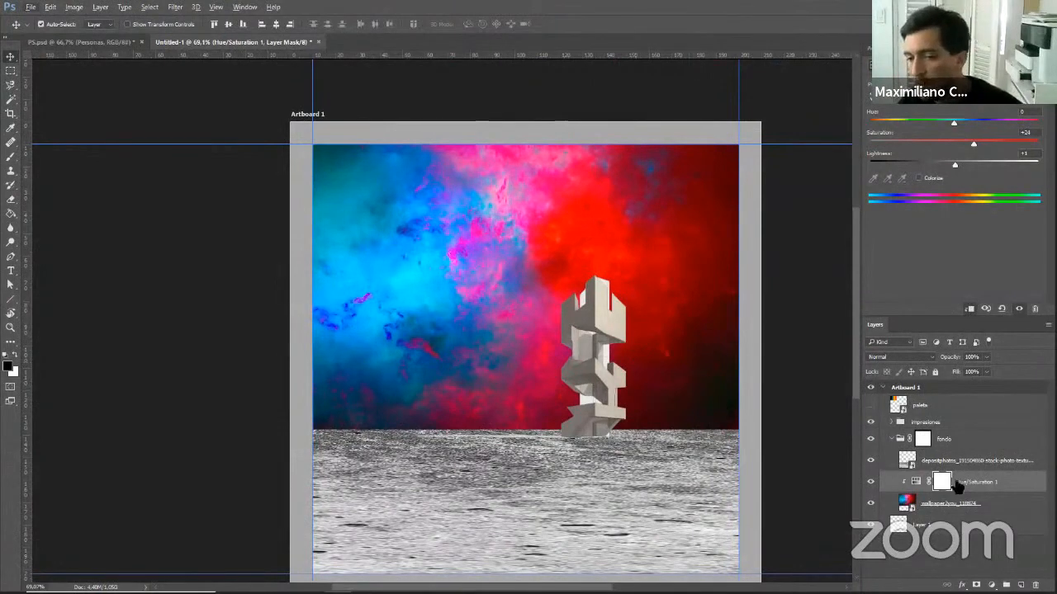
# Flip the wallpaper2you_118874 sky layer horizontally.
pyautogui.click(950, 504)
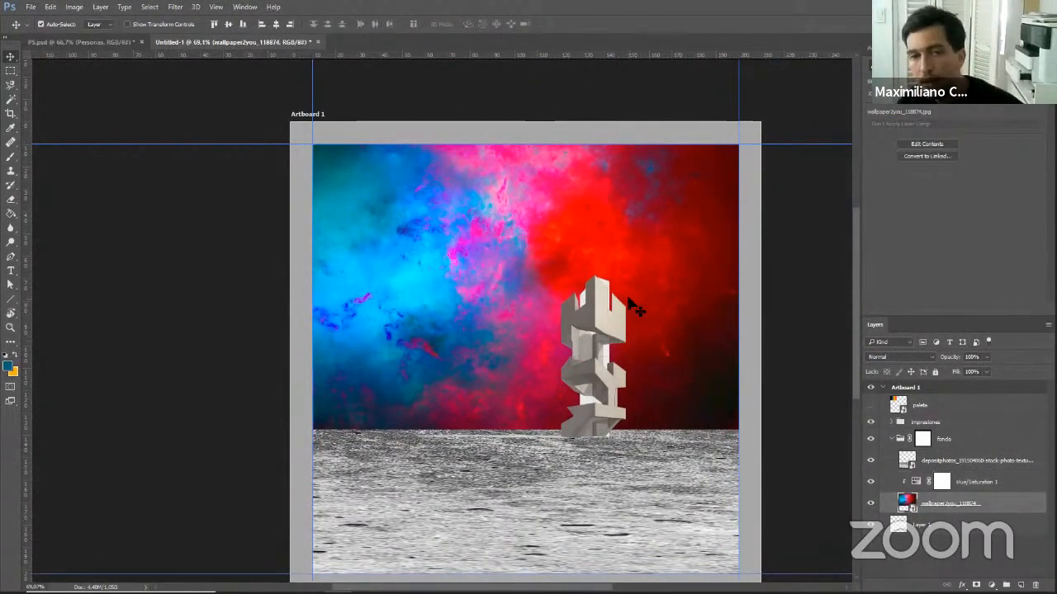
pyautogui.scroll(-1, 636, 307)
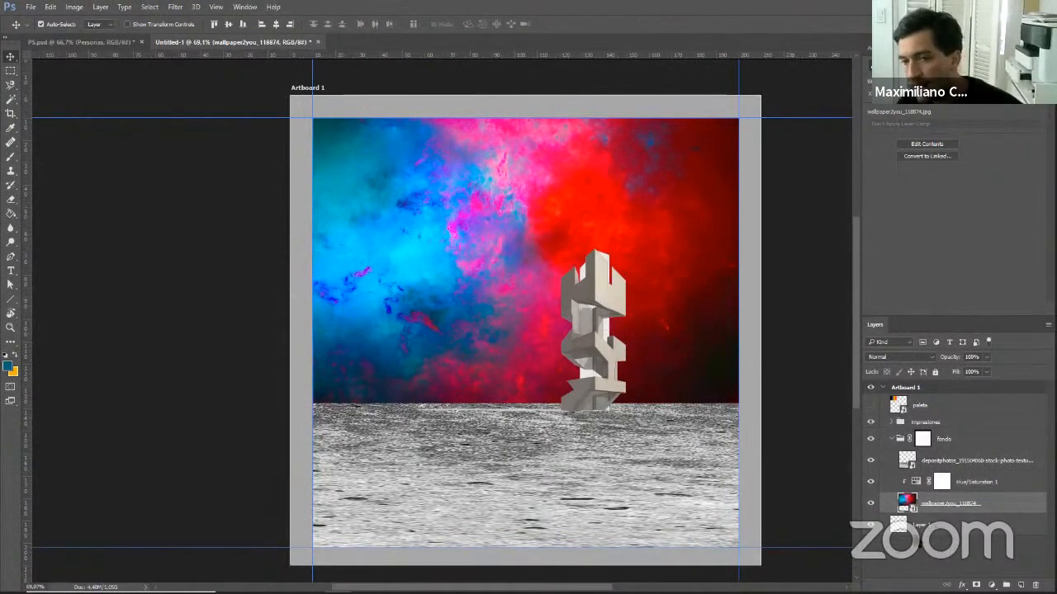
pyautogui.click(929, 422)
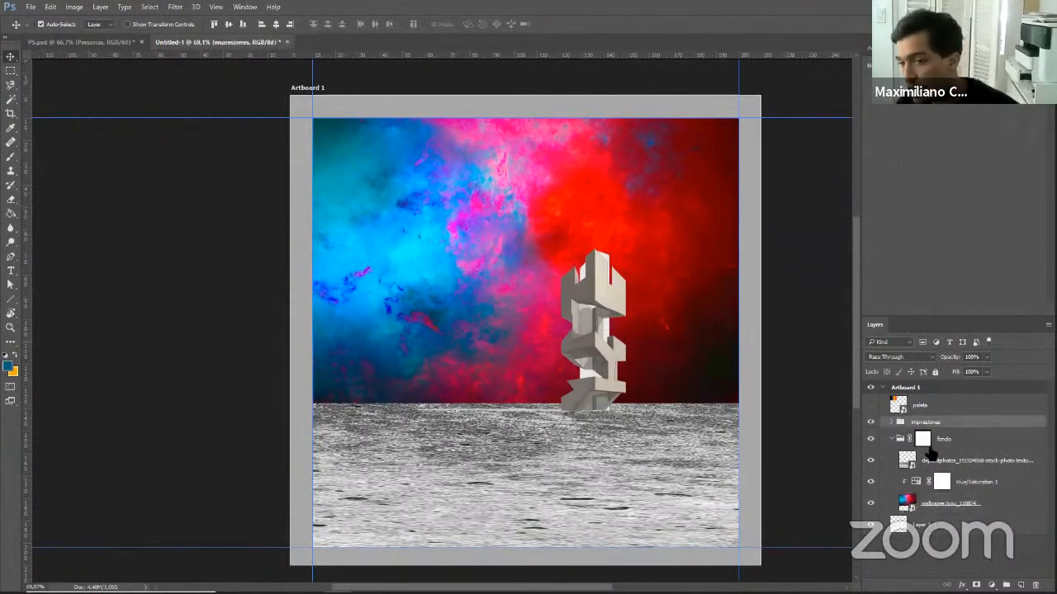
pyautogui.click(942, 507)
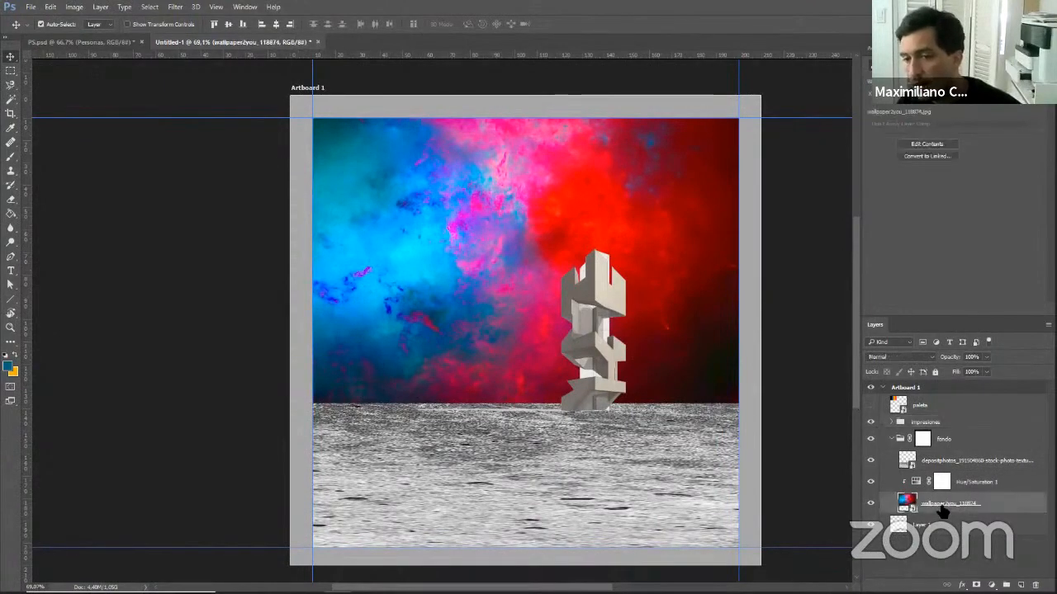
pyautogui.hotkey('ctrl', 't')
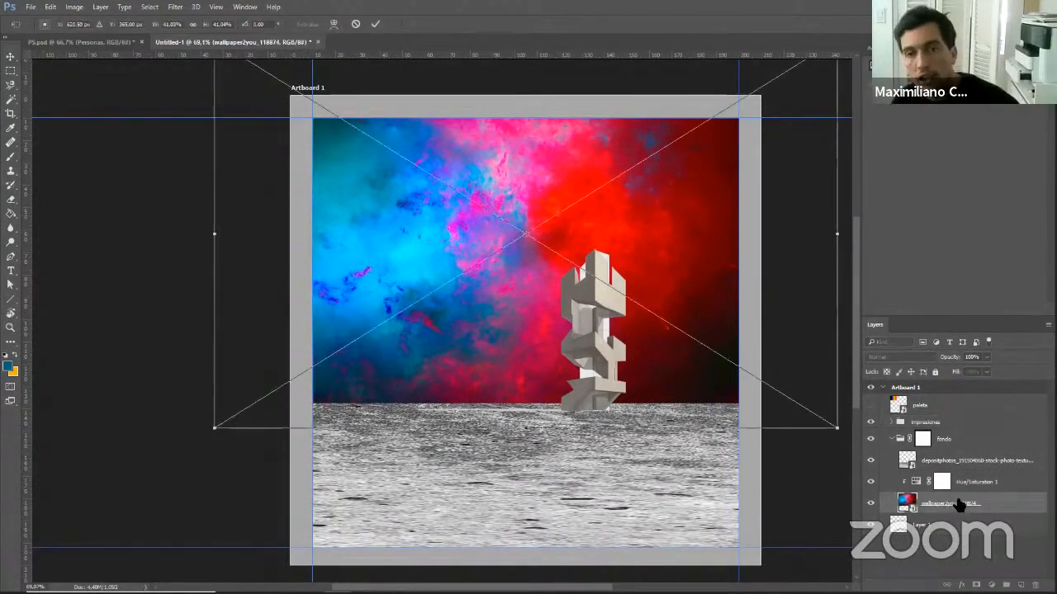
pyautogui.scroll(-2, 477, 408)
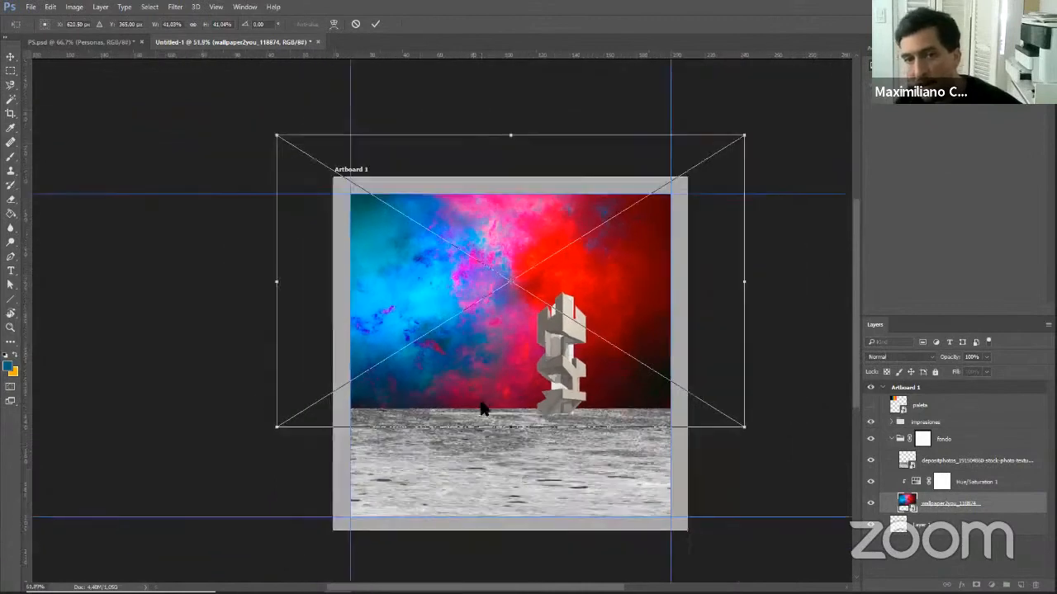
pyautogui.rightClick(428, 293)
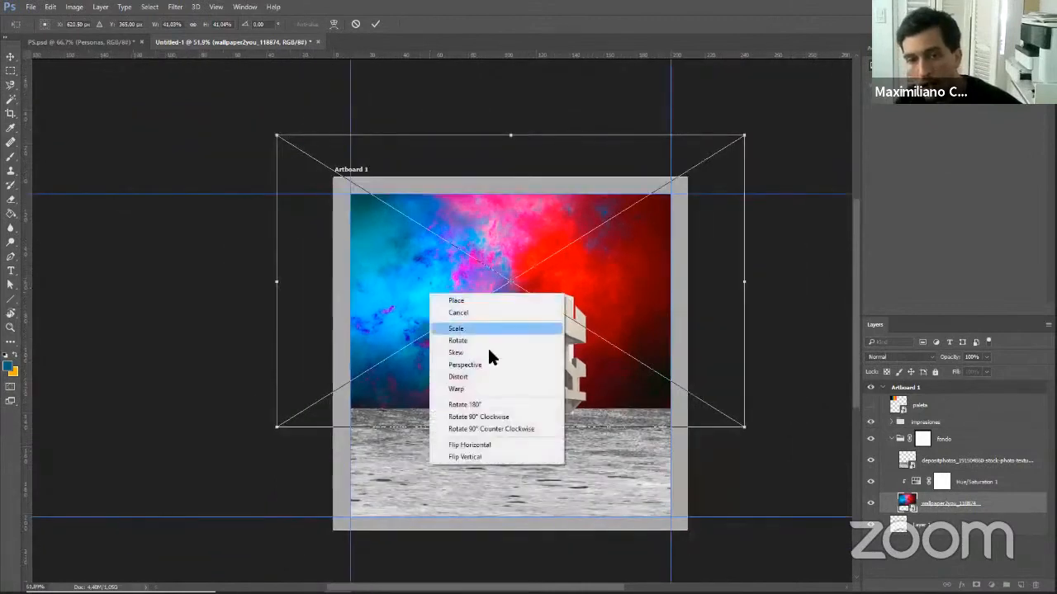
pyautogui.click(476, 444)
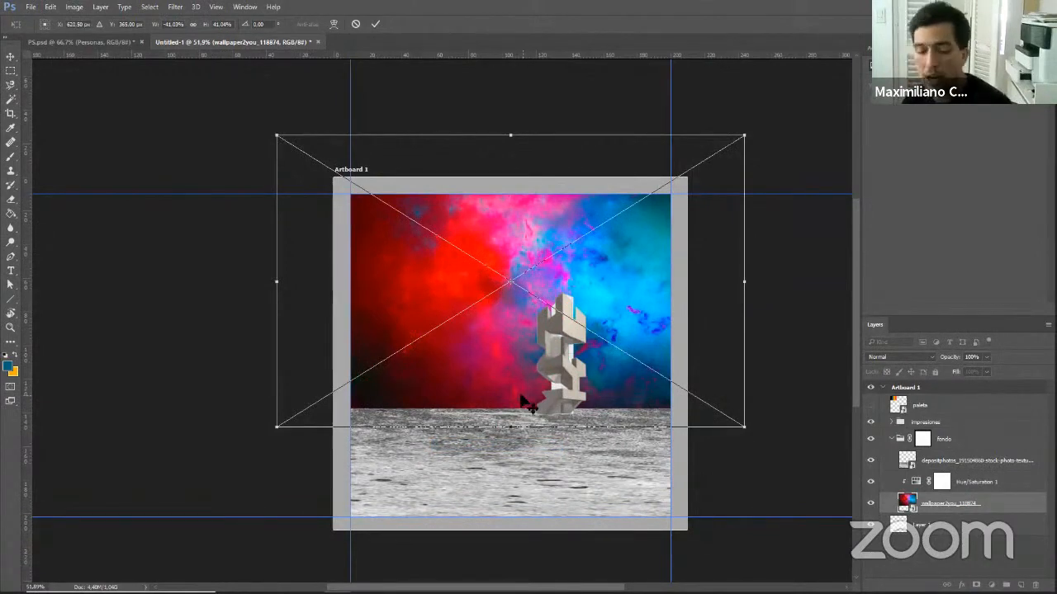
pyautogui.press('Return')
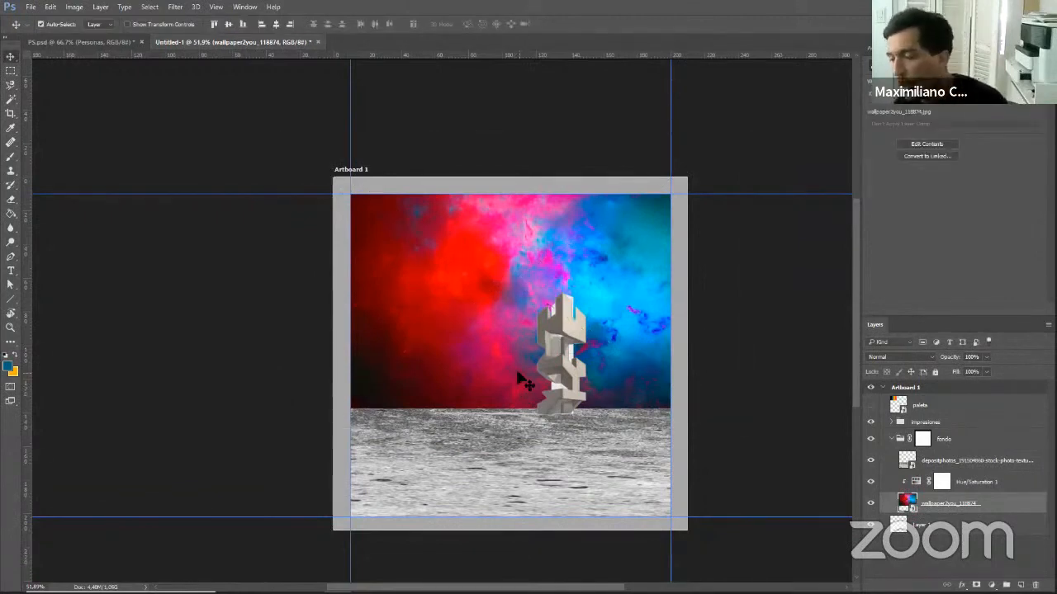
# On the Hue/Saturation layer clipped to the sky, set the saturation to about -12 and the lightness to -10.
pyautogui.click(976, 483)
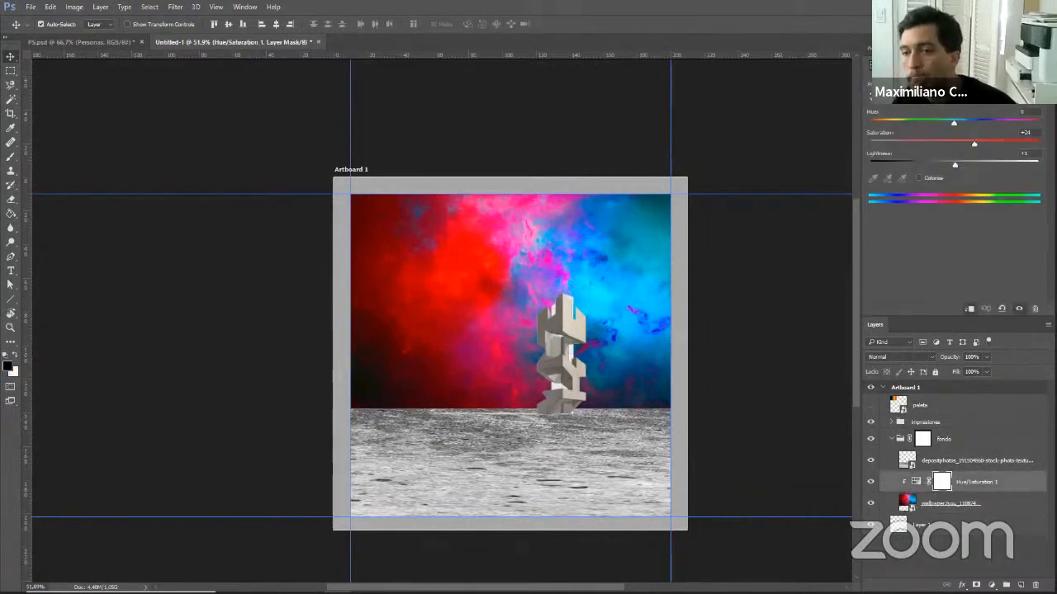
pyautogui.moveTo(974, 145); pyautogui.dragTo(898, 144)
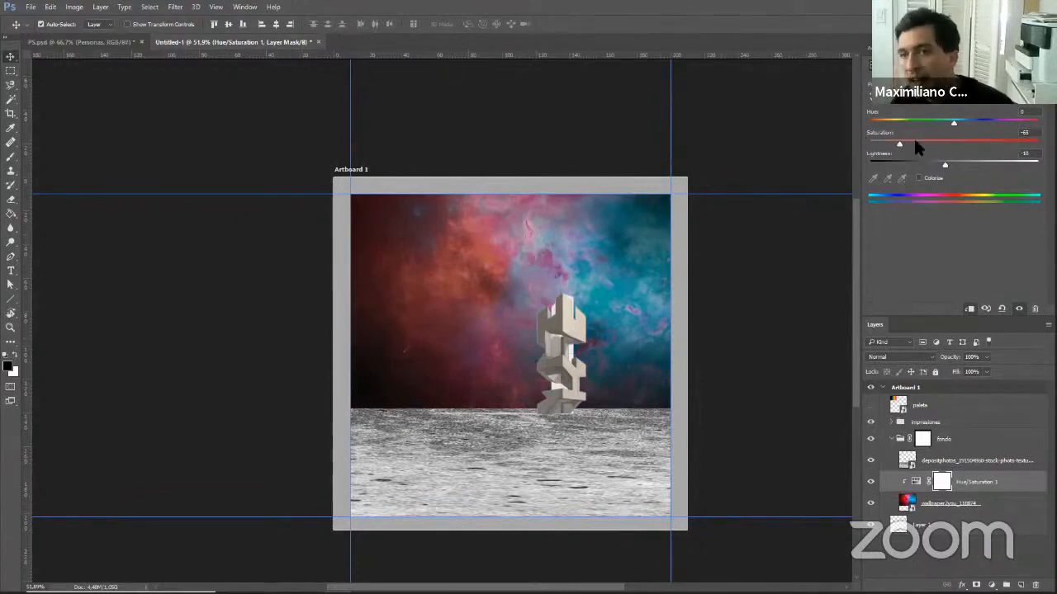
pyautogui.moveTo(898, 144); pyautogui.dragTo(944, 146)
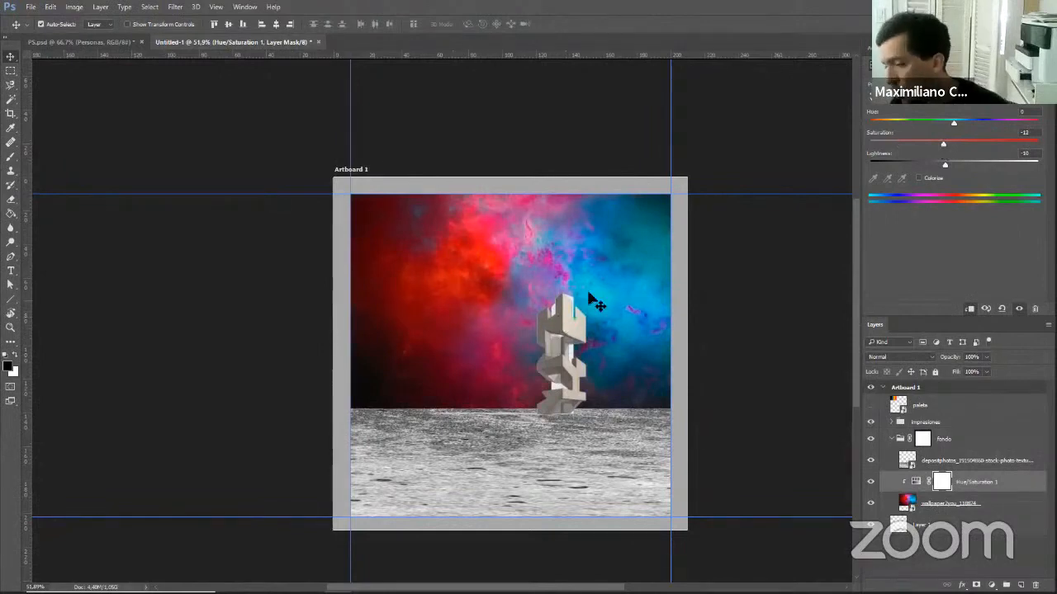
pyautogui.moveTo(941, 146)
pyautogui.mouseDown()
pyautogui.moveTo(851, 156)
pyautogui.moveTo(945, 147)
pyautogui.mouseUp()
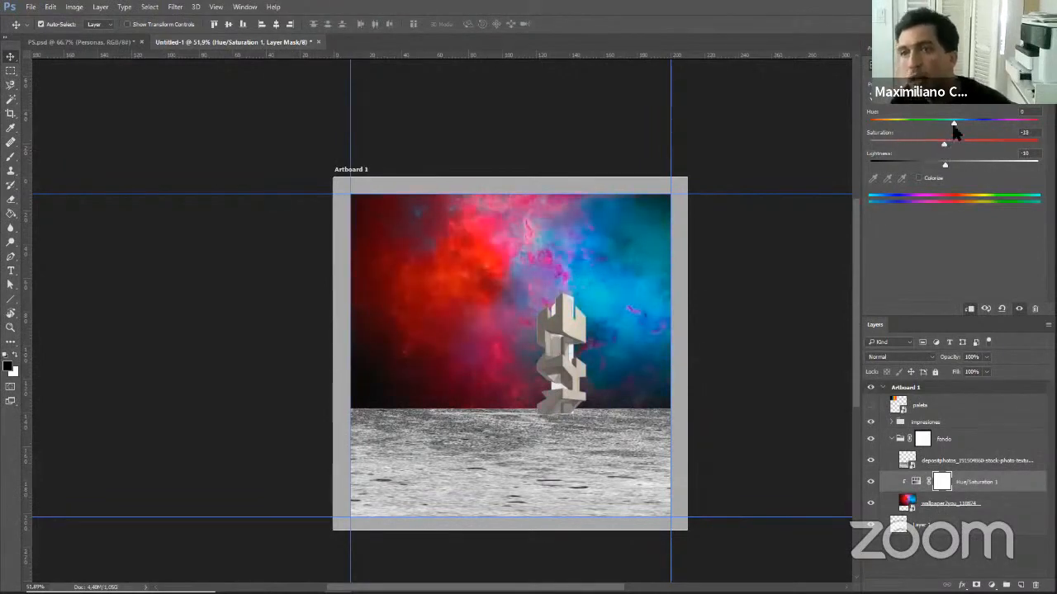
# Show the paleta layer as a colour reference and shift the sky's master hue to +32.
pyautogui.click(870, 422)
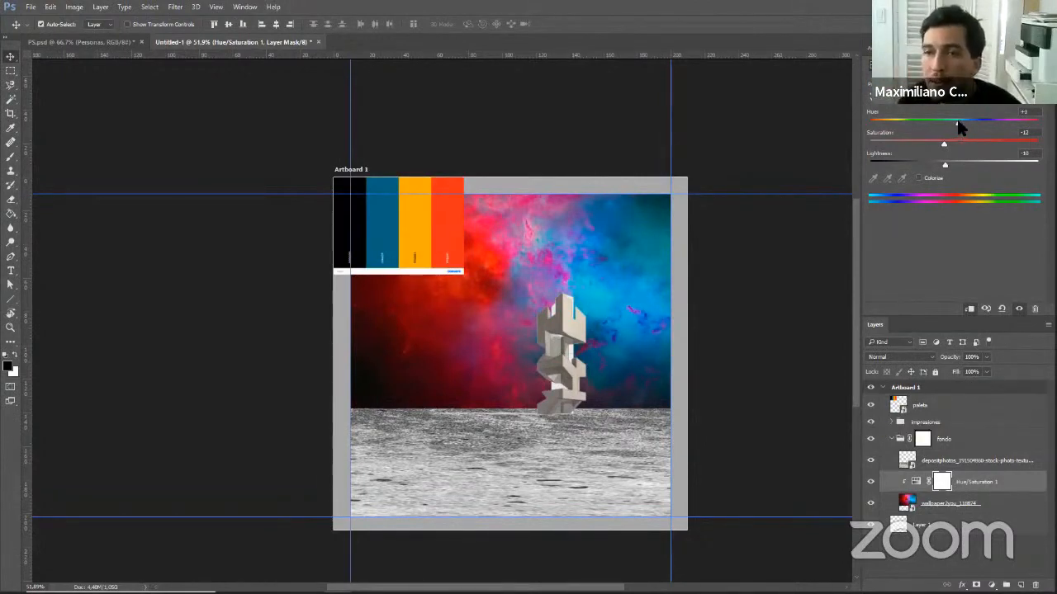
pyautogui.moveTo(954, 125); pyautogui.dragTo(971, 123)
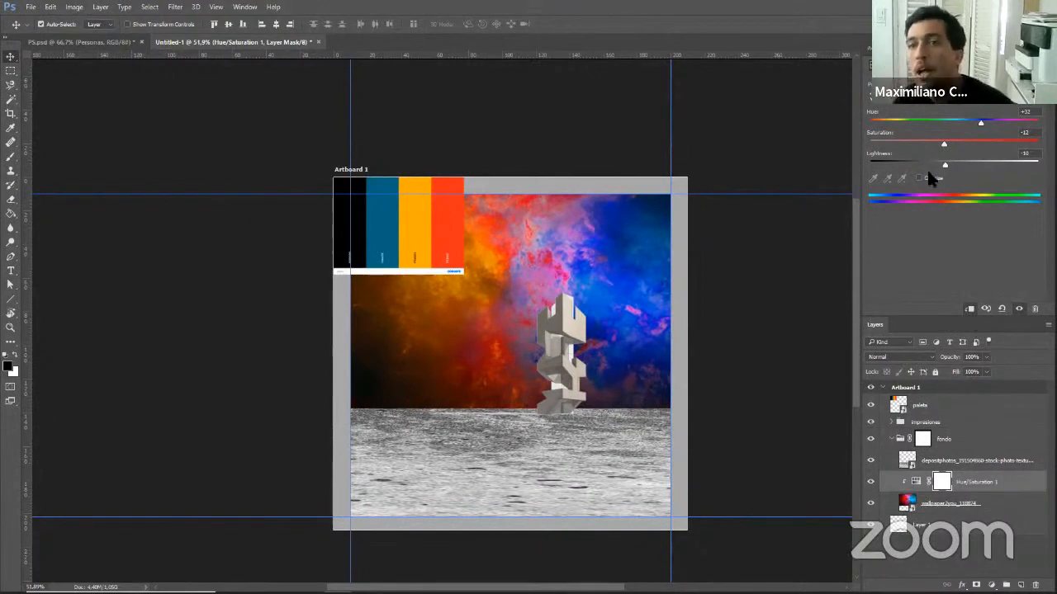
# In the sky's Hue/Saturation adjustment, set the Blues hue to about -5 and the Cyans hue to -21.
pyautogui.click(917, 104)
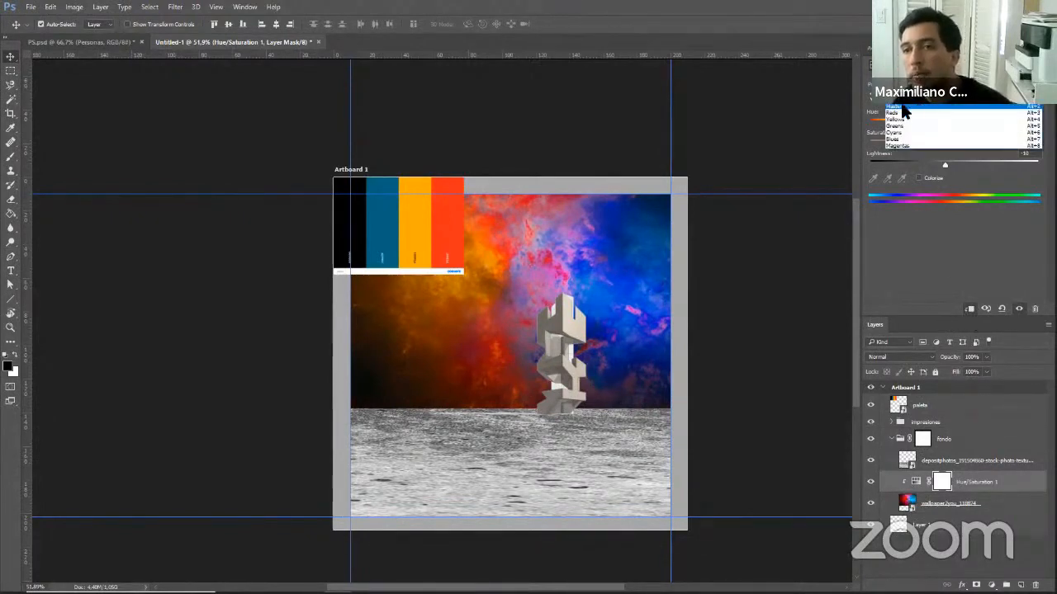
pyautogui.click(899, 121)
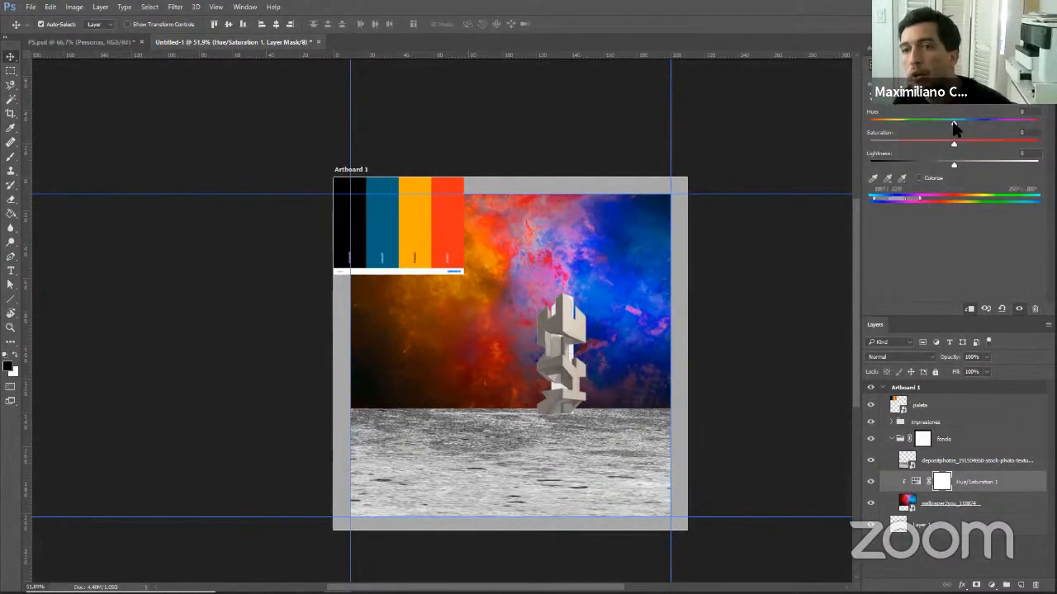
pyautogui.moveTo(916, 135); pyautogui.dragTo(936, 163)
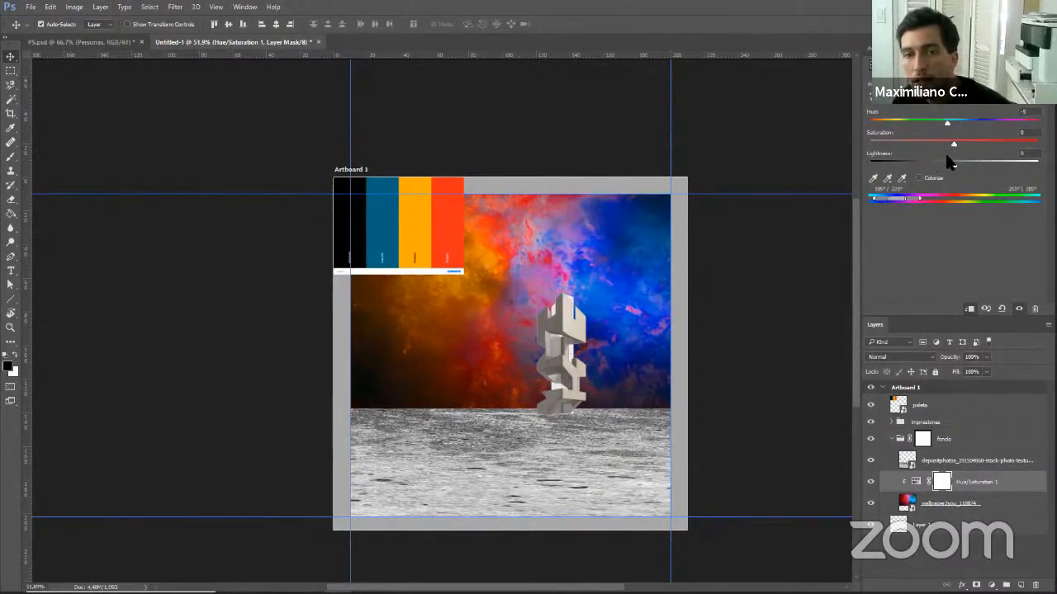
pyautogui.click(908, 99)
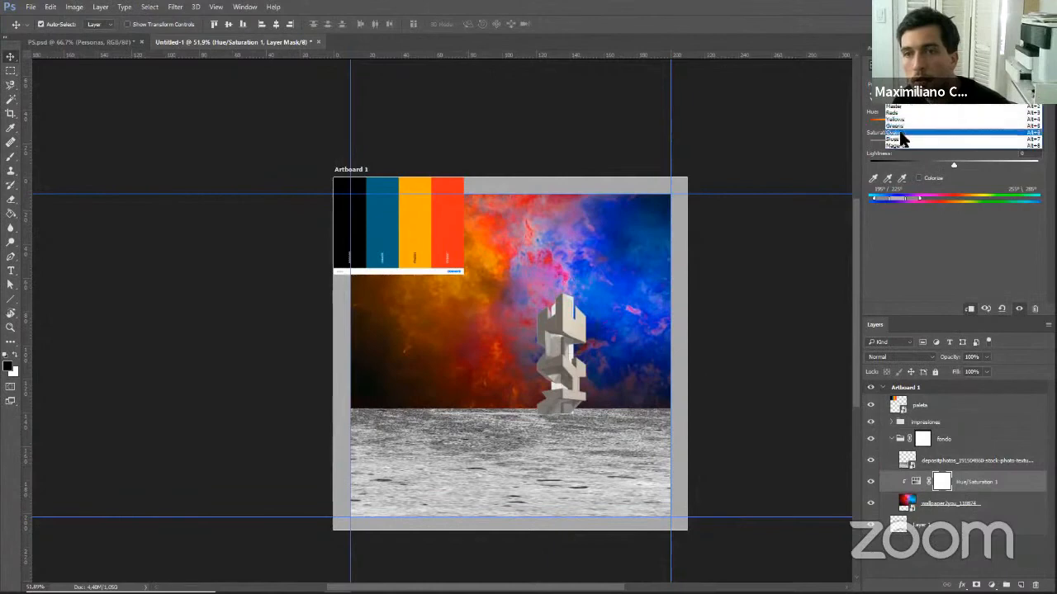
pyautogui.click(924, 138)
pyautogui.moveTo(951, 136); pyautogui.dragTo(920, 145)
pyautogui.moveTo(925, 149); pyautogui.dragTo(936, 152)
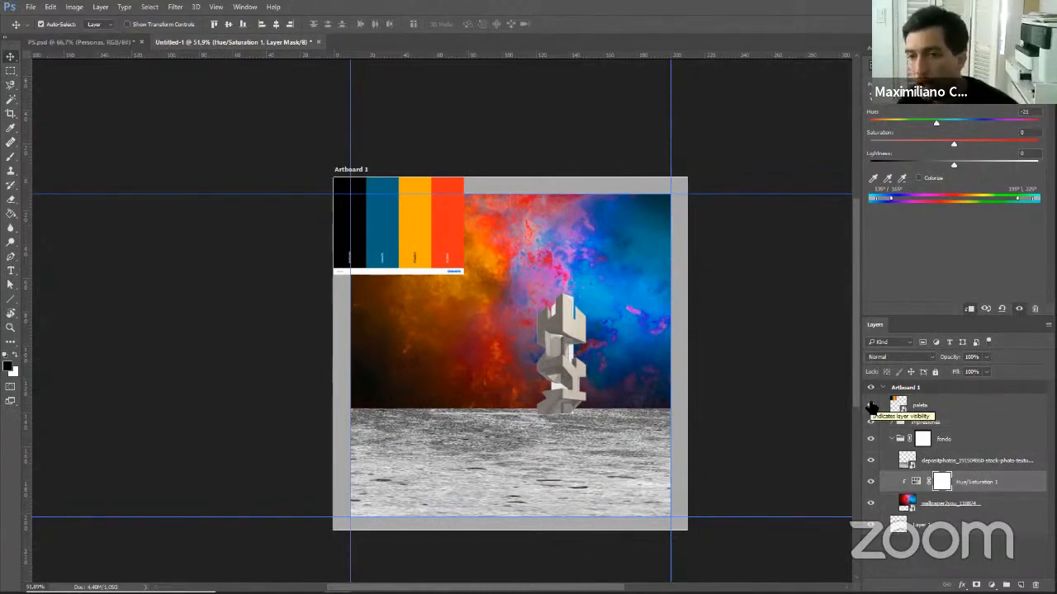
# Hide the paleta layer, then lower the Cyans saturation slightly and raise the Cyans lightness to about +19.
pyautogui.click(870, 404)
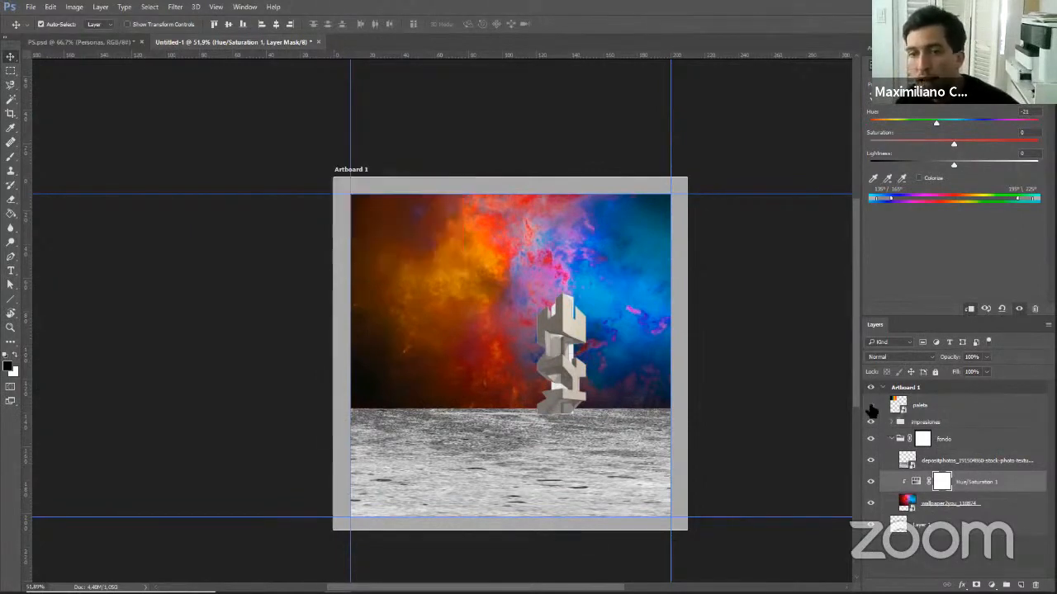
pyautogui.moveTo(952, 146); pyautogui.dragTo(970, 170)
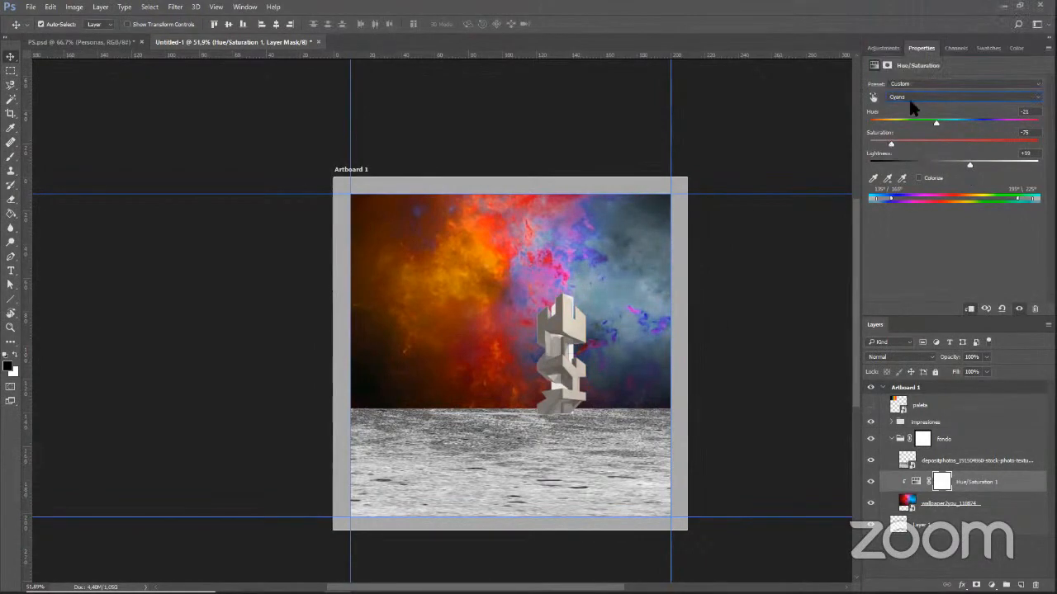
pyautogui.moveTo(890, 143); pyautogui.dragTo(946, 147)
# Return the Hue/Saturation adjustment to the Master range and lower the overall saturation to about -50.
pyautogui.click(908, 97)
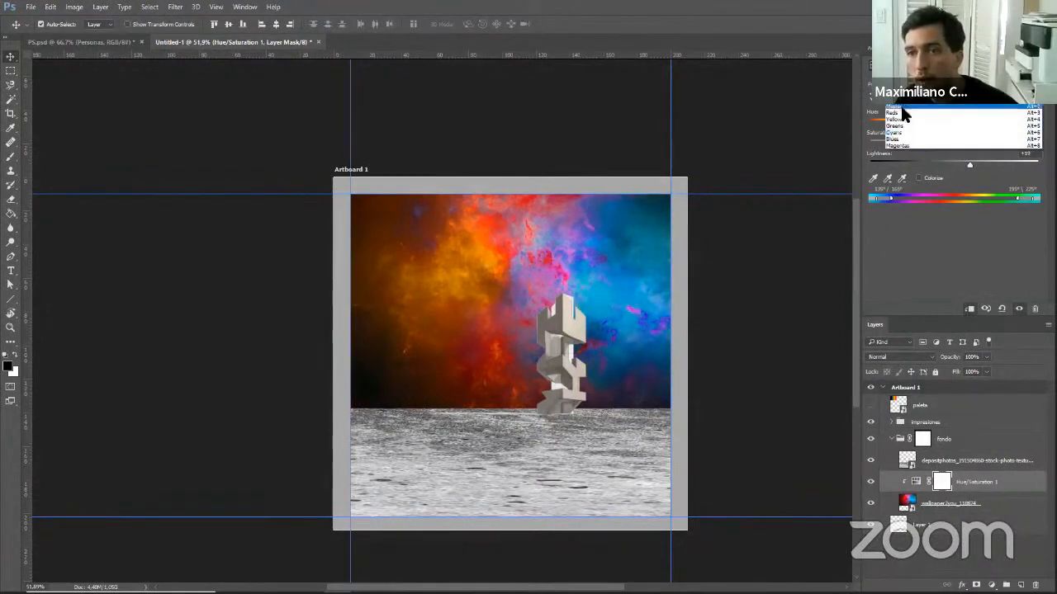
pyautogui.click(901, 101)
pyautogui.moveTo(943, 145); pyautogui.dragTo(912, 147)
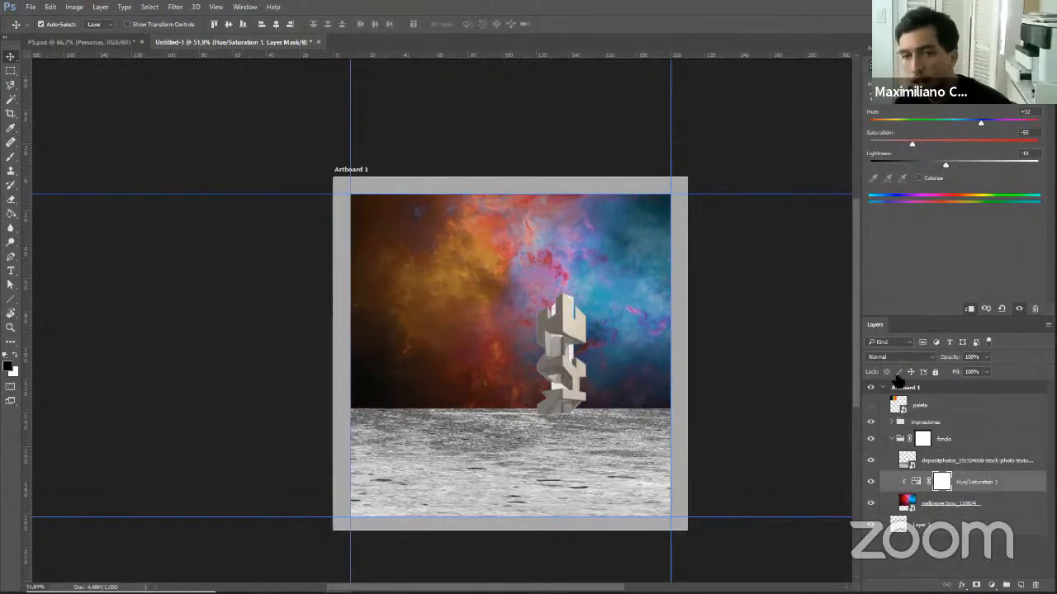
# Toggle the sky's Hue/Saturation adjustment off and on to compare the original and corrected colours.
pyautogui.click(871, 483)
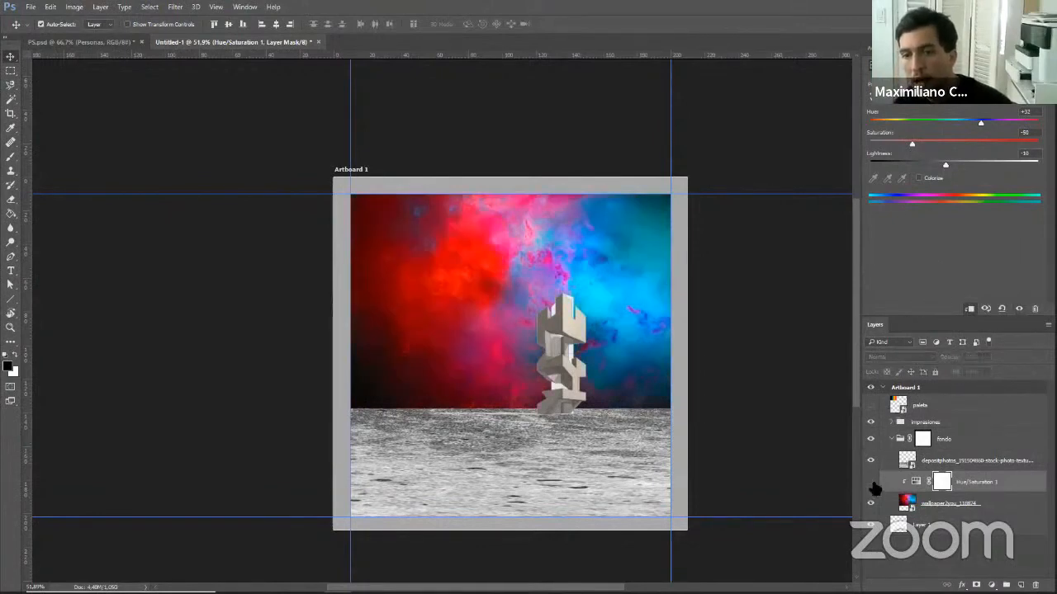
pyautogui.click(871, 483)
pyautogui.click(871, 483)
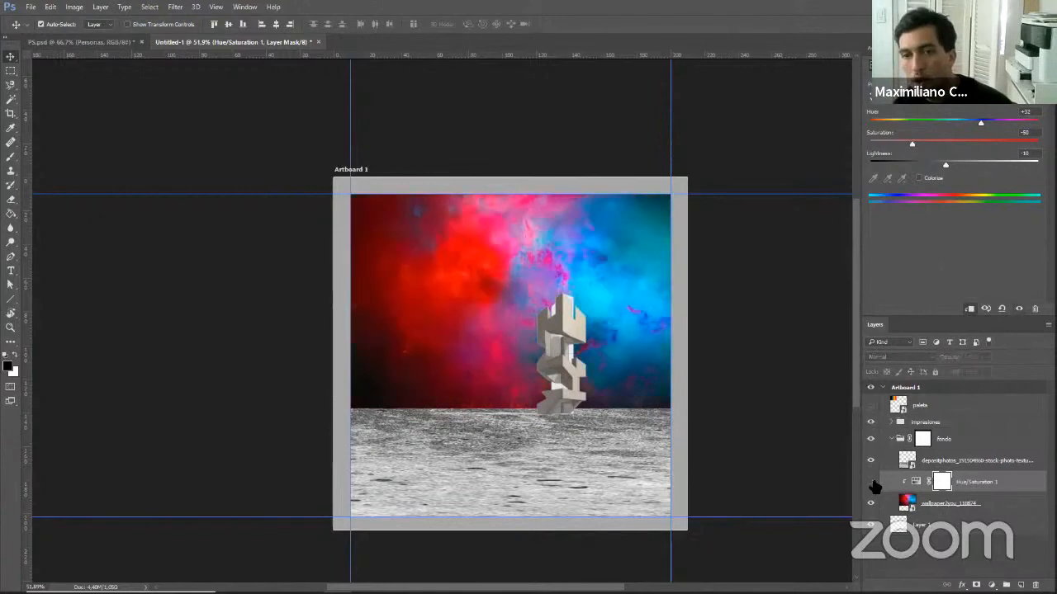
pyautogui.click(871, 483)
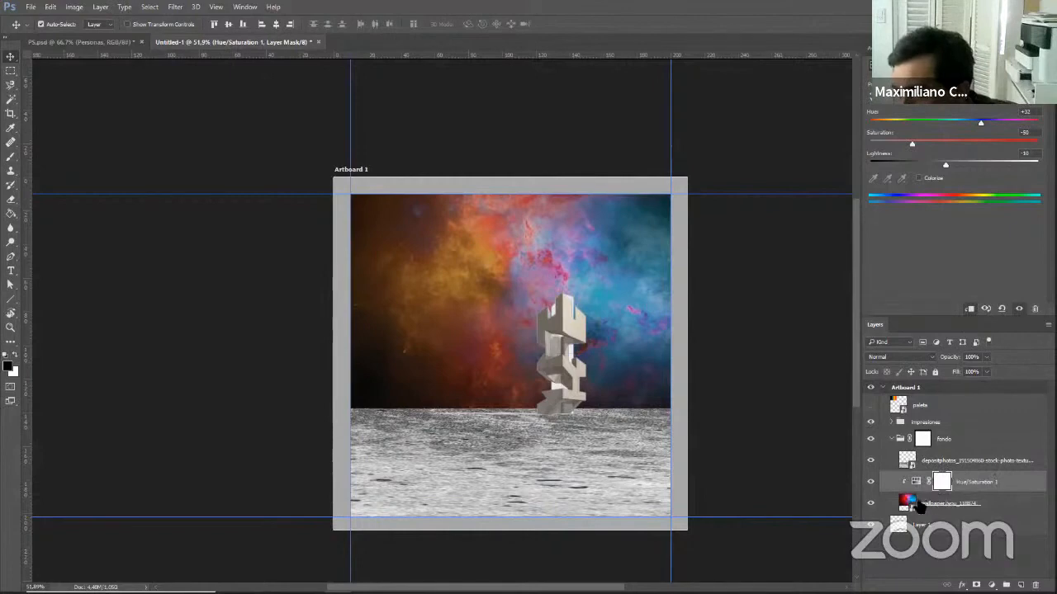
# Select the sky wallpaper layer and check the PS.jpg reference image in the photo viewer, minimizing it when done.
pyautogui.click(935, 506)
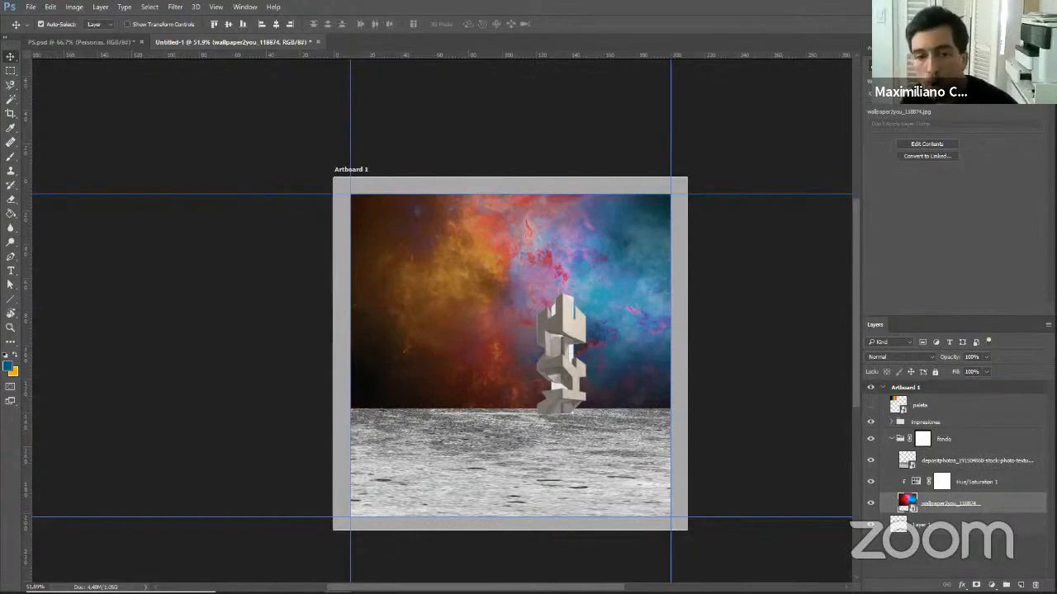
pyautogui.click(311, 582)
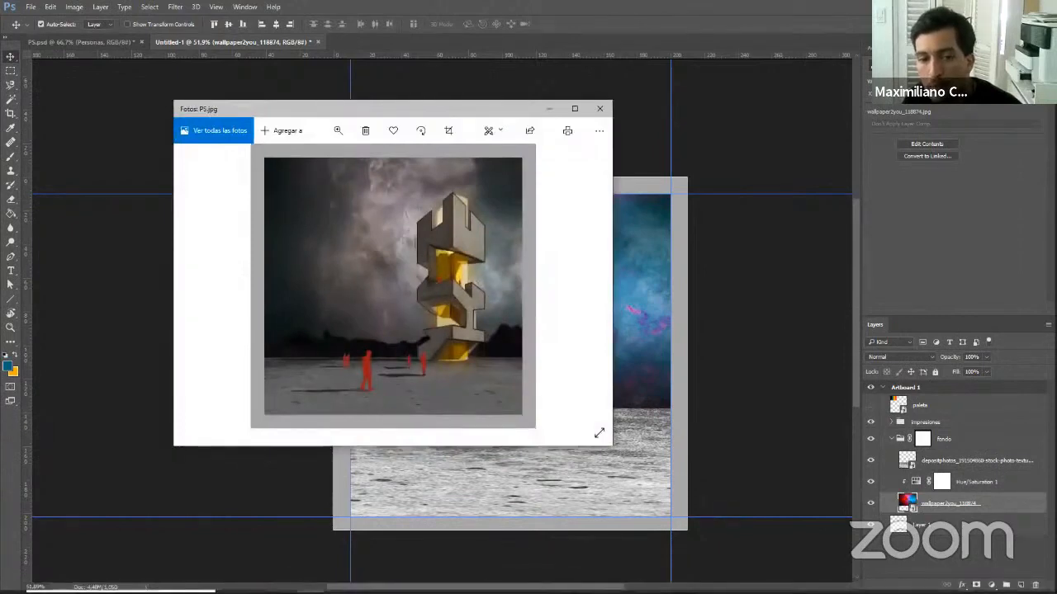
pyautogui.moveTo(337, 588)
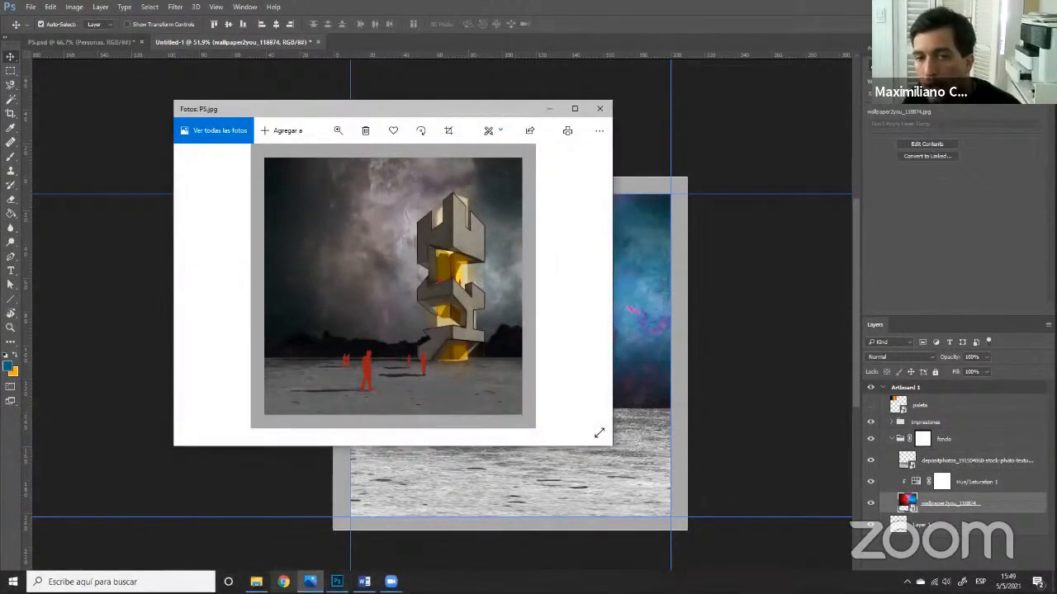
pyautogui.click(550, 109)
# Hide the concrete texture layer and the fondo group to isolate the tower, and bring up the PS.jpg reference image.
pyautogui.click(872, 503)
pyautogui.click(872, 503)
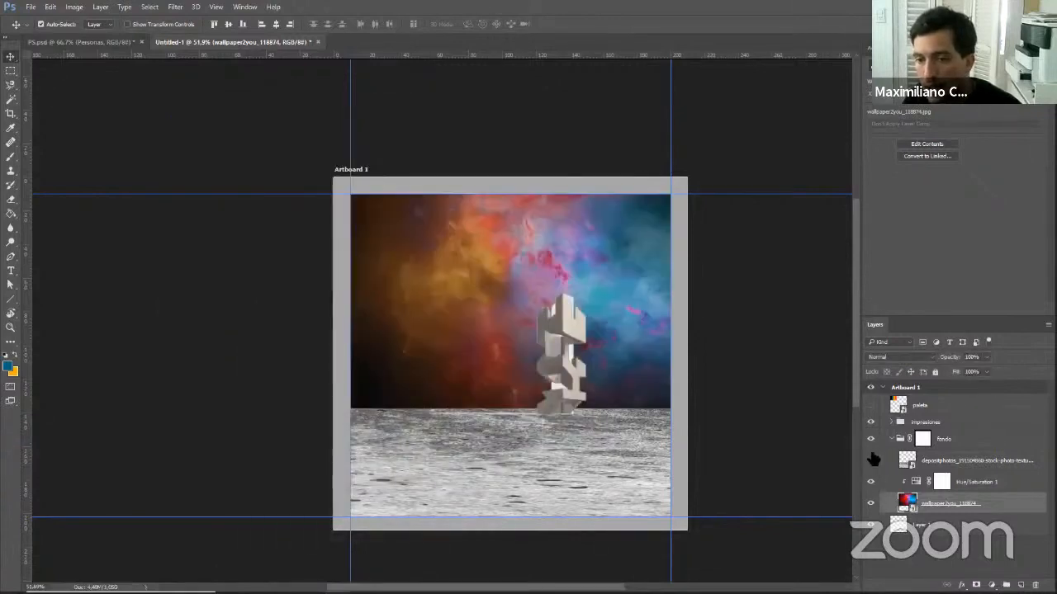
pyautogui.click(871, 460)
pyautogui.click(871, 438)
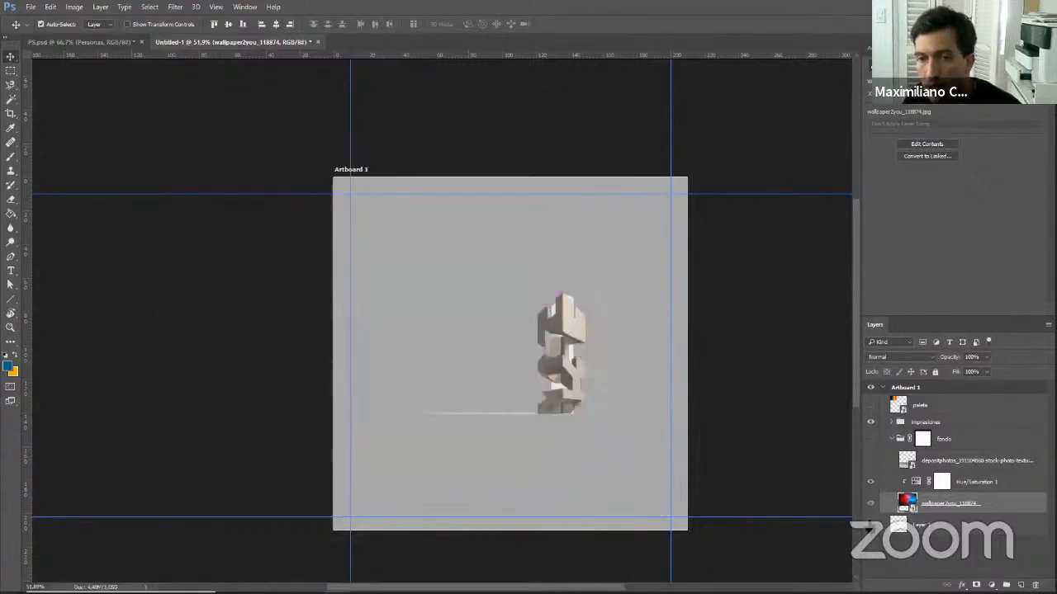
pyautogui.click(309, 581)
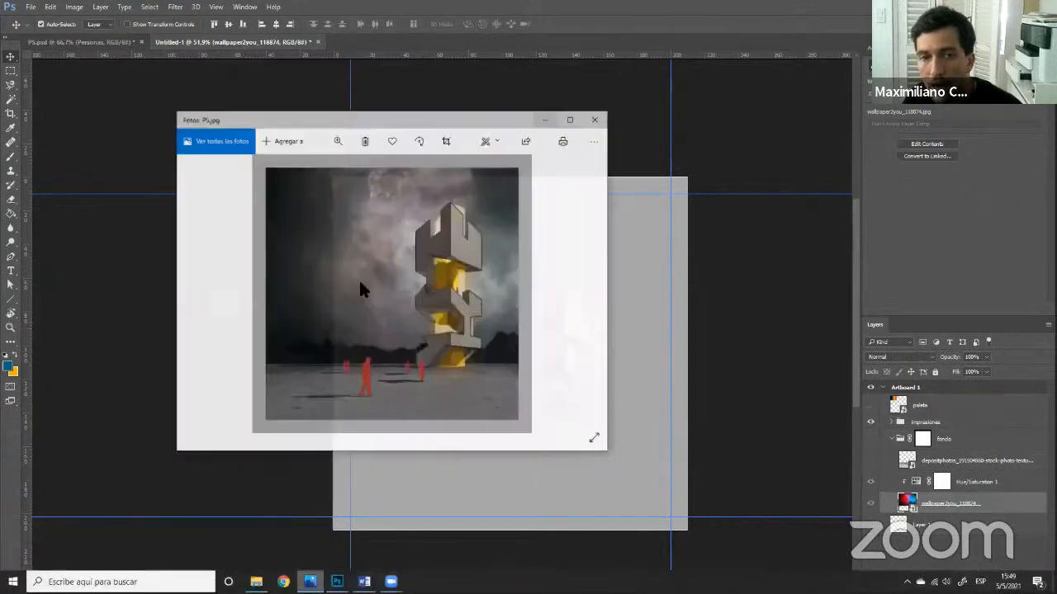